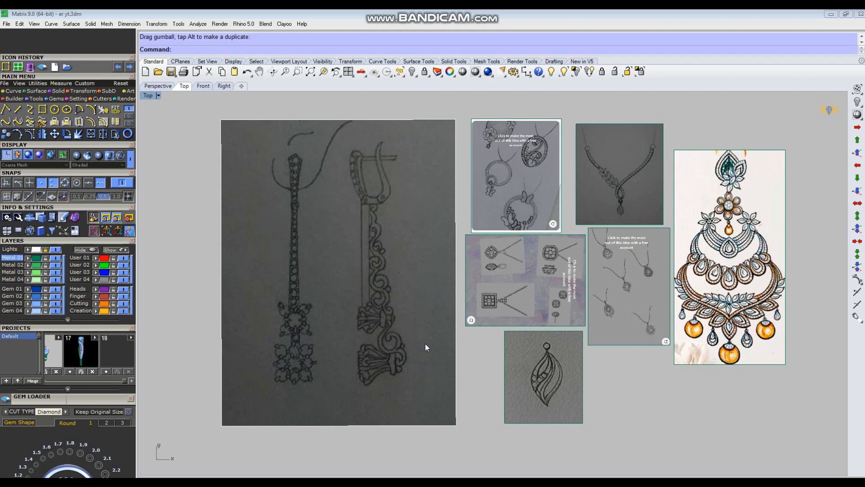
Step: Delete all the other reference pictures, keeping only the large earring sketch with its front and side views
scroll(427, 355, down, 3)
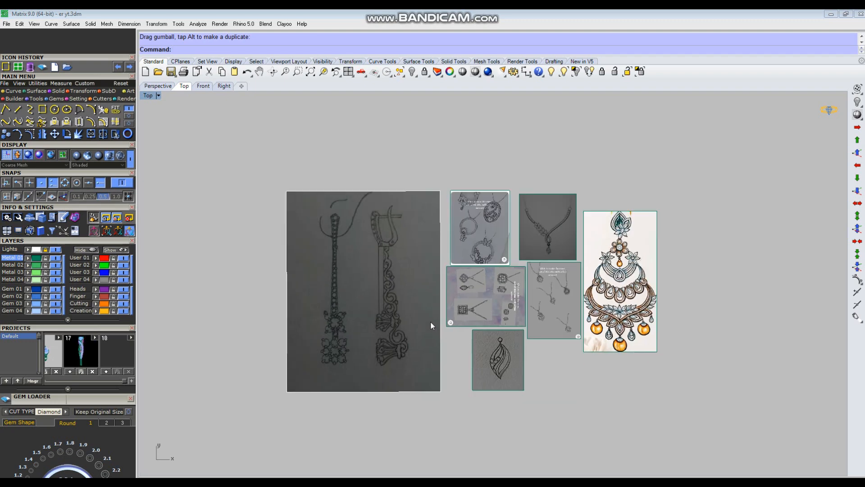
scroll(466, 361, up, 3)
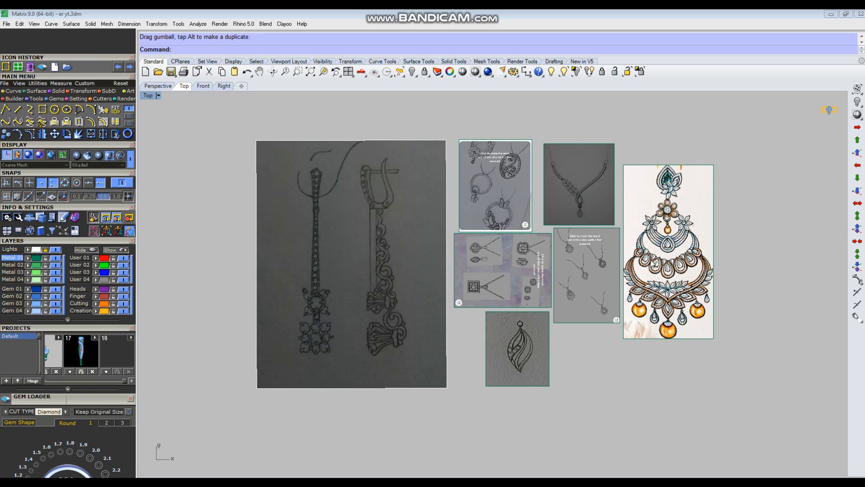
drag(742, 124, 490, 398)
key(Delete)
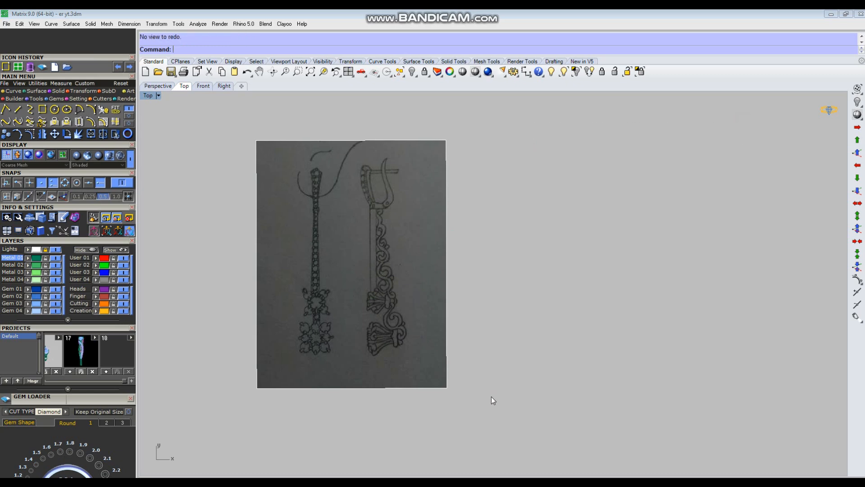
Step: Examine the earring sketch's front and side views, from the ear hook to the floral clusters
scroll(447, 262, up, 3)
scroll(452, 306, down, 2)
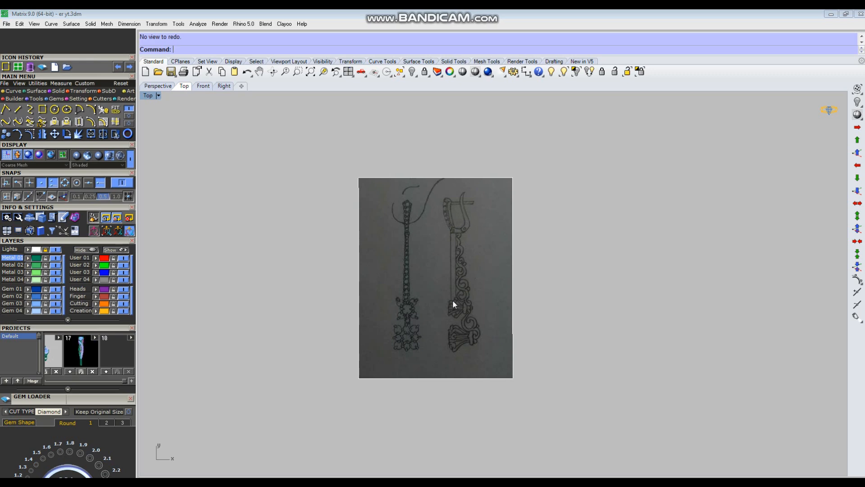
scroll(478, 274, up, 3)
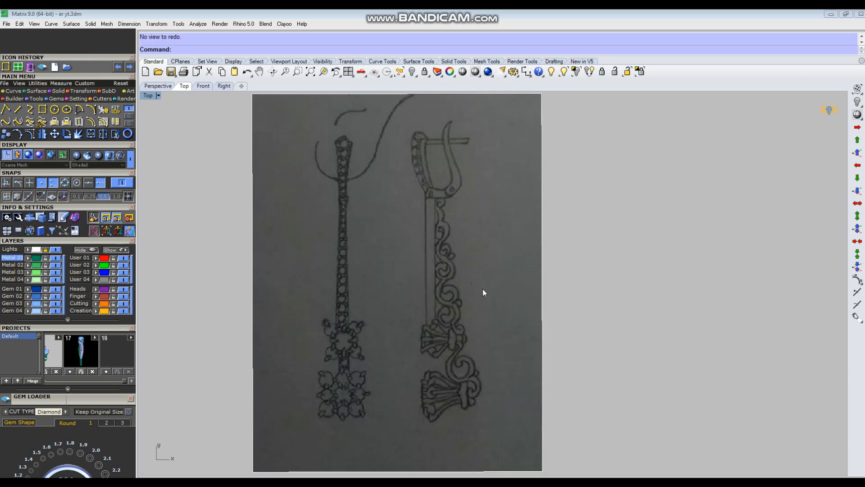
right_drag(418, 310, 459, 307)
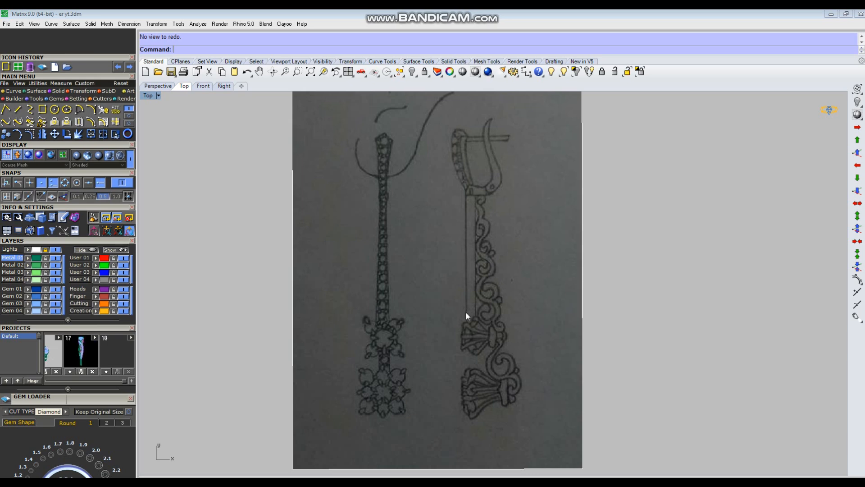
scroll(481, 316, down, 2)
scroll(475, 324, up, 3)
scroll(485, 324, down, 3)
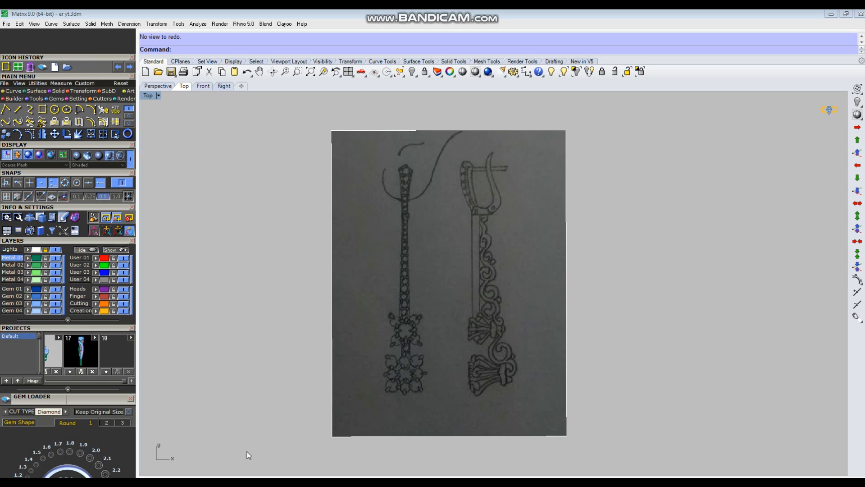
click(359, 318)
scroll(359, 317, up, 7)
scroll(477, 310, down, 3)
scroll(481, 246, down, 4)
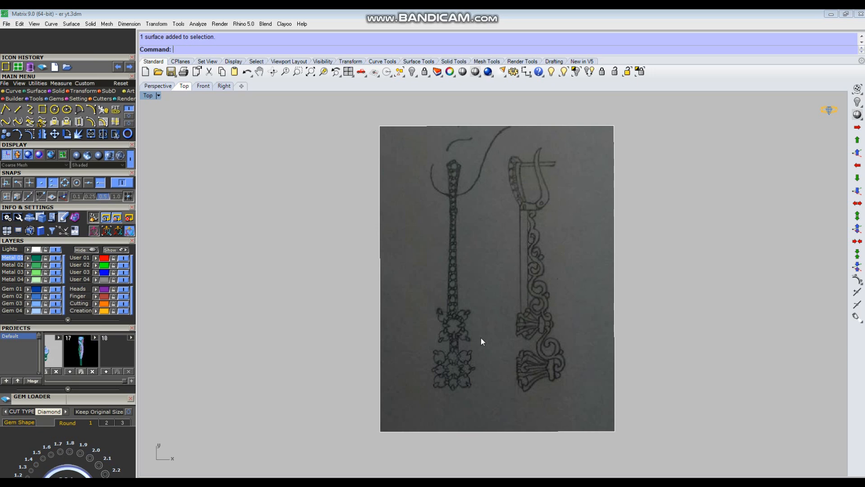
Step: Show the hidden row of four round gems and the hidden dimensions over the earring sketch
scroll(464, 265, up, 3)
click(563, 72)
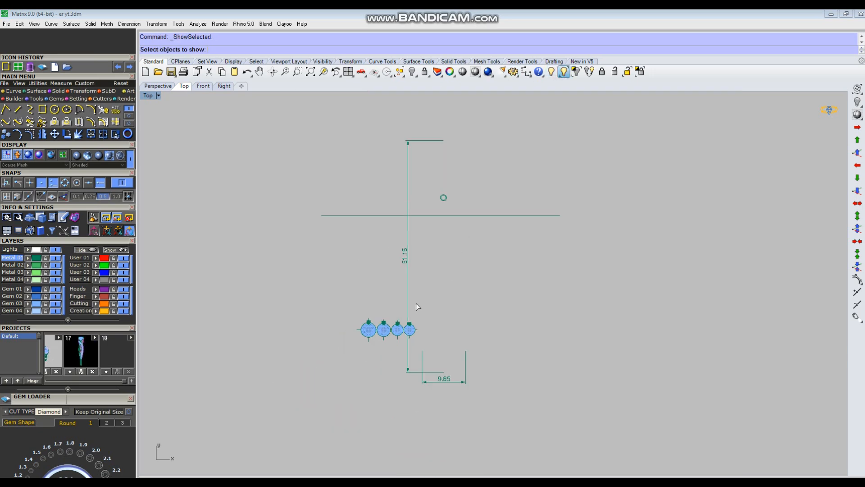
drag(518, 259, 282, 390)
key(Return)
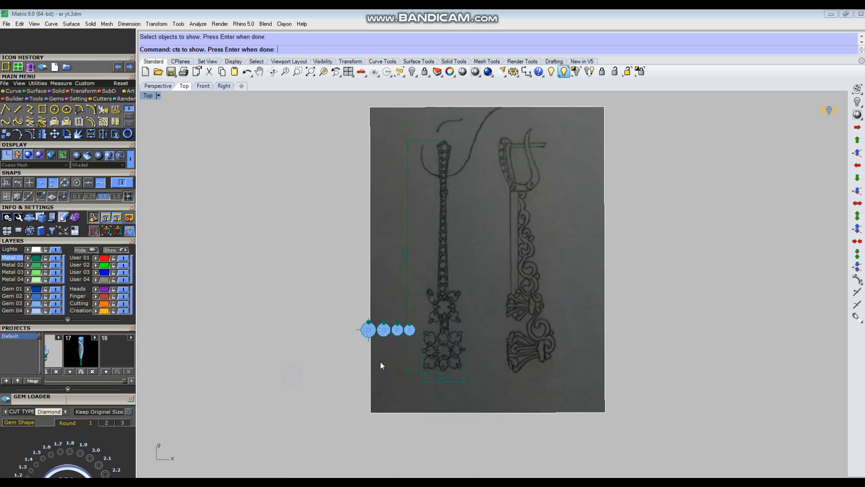
scroll(457, 280, up, 2)
scroll(408, 315, down, 2)
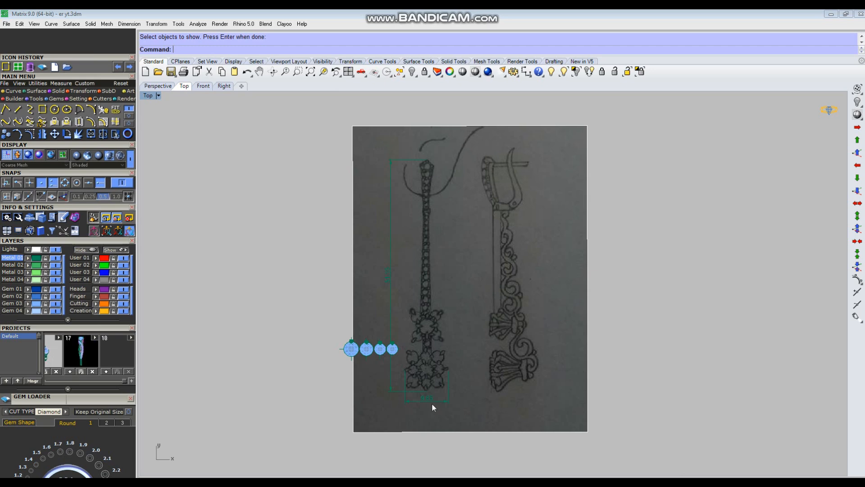
Step: Delete the vertical and horizontal dimensions around the earring's front view
click(391, 386)
ctrl+click(506, 386)
key(Delete)
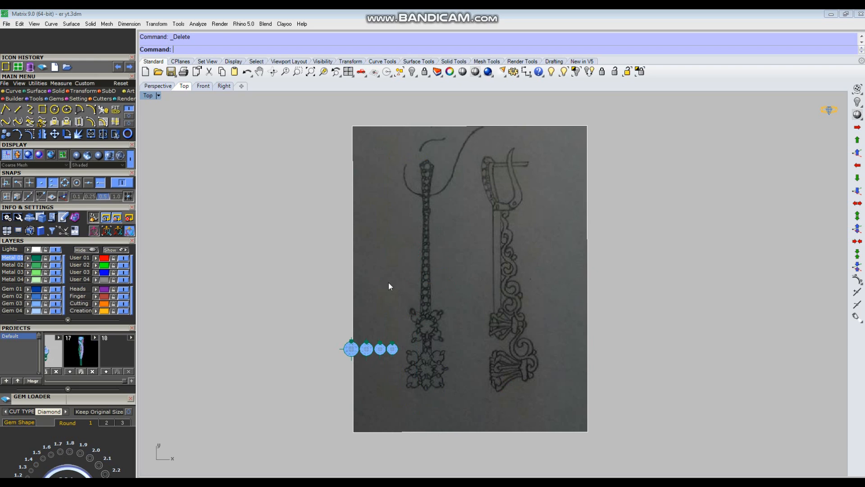
Step: Try to add a diameter dimension to the smallest gem in the row
scroll(428, 379, up, 5)
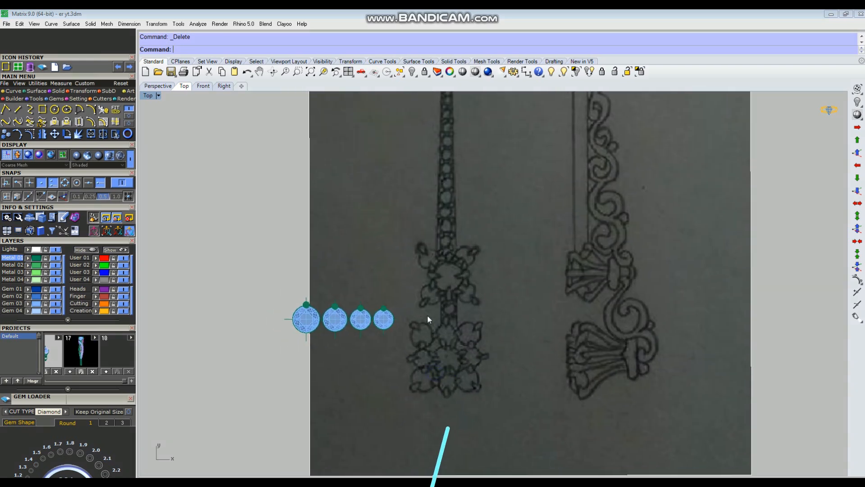
scroll(383, 342, up, 2)
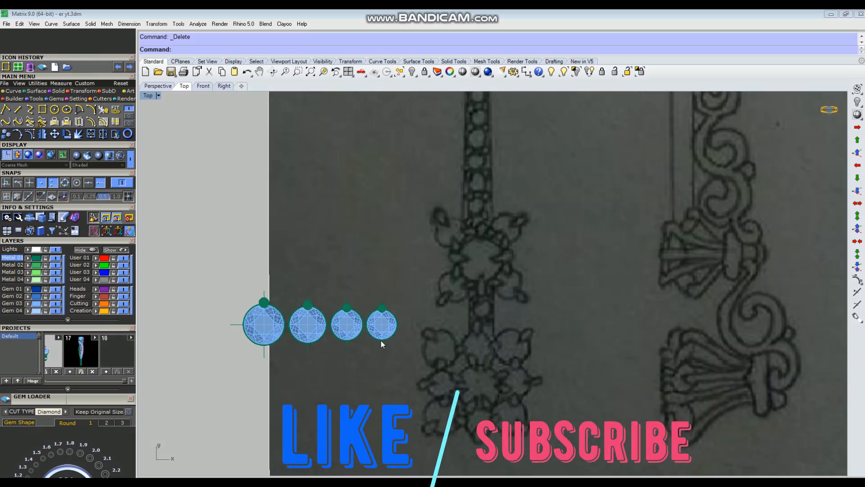
right_drag(402, 334, 425, 334)
right_click(424, 315)
scroll(425, 317, up, 12)
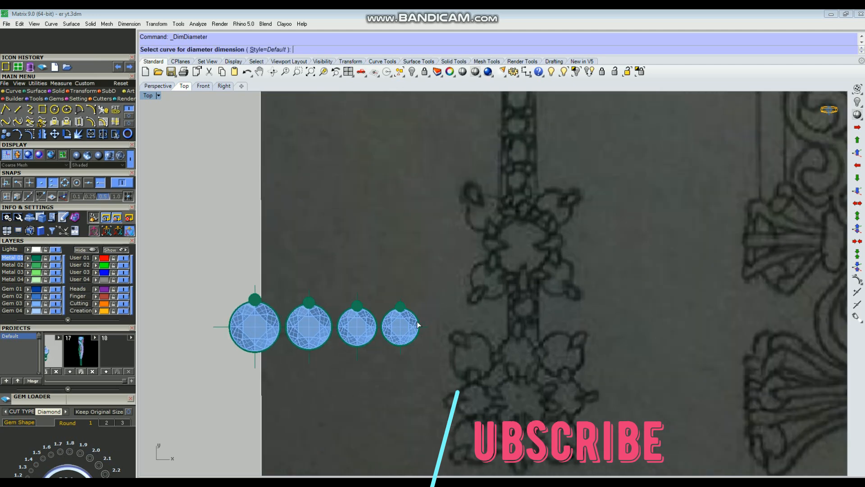
click(424, 302)
scroll(424, 304, down, 2)
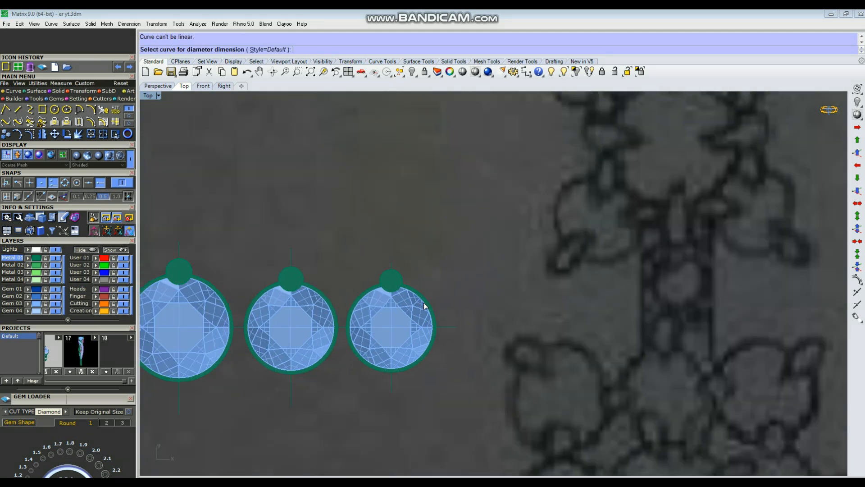
scroll(424, 304, up, 4)
key(Escape)
click(424, 304)
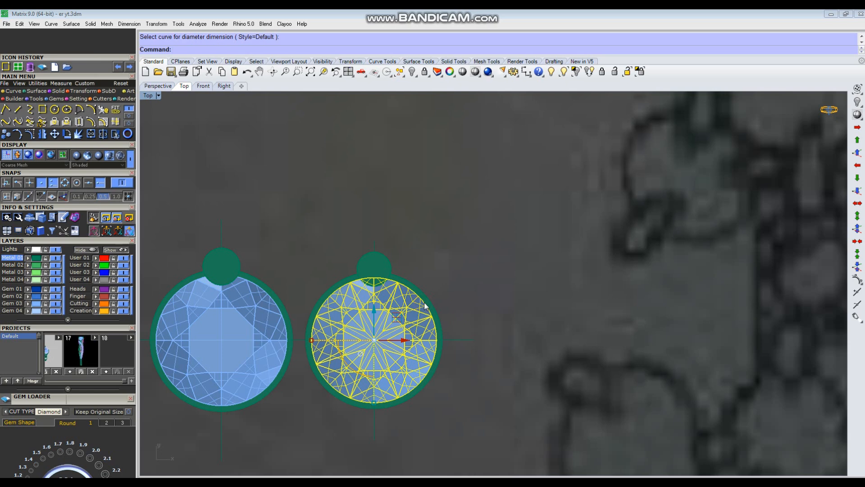
key(Escape)
Step: Add a linear dimension across the width of the smallest gem, placed above it
click(529, 75)
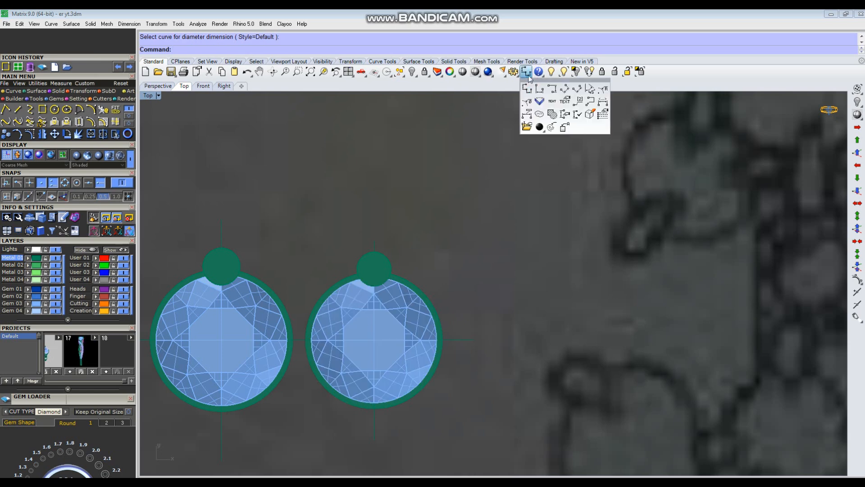
click(527, 89)
click(307, 338)
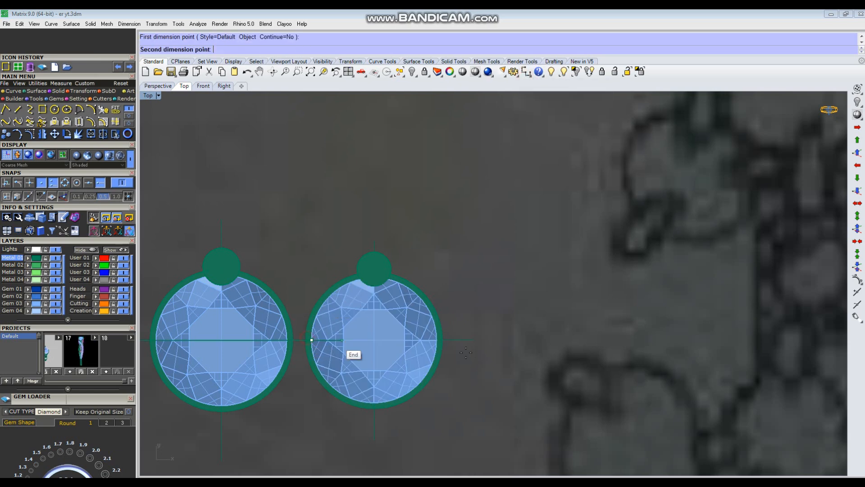
click(440, 340)
key(Escape)
right_click(438, 340)
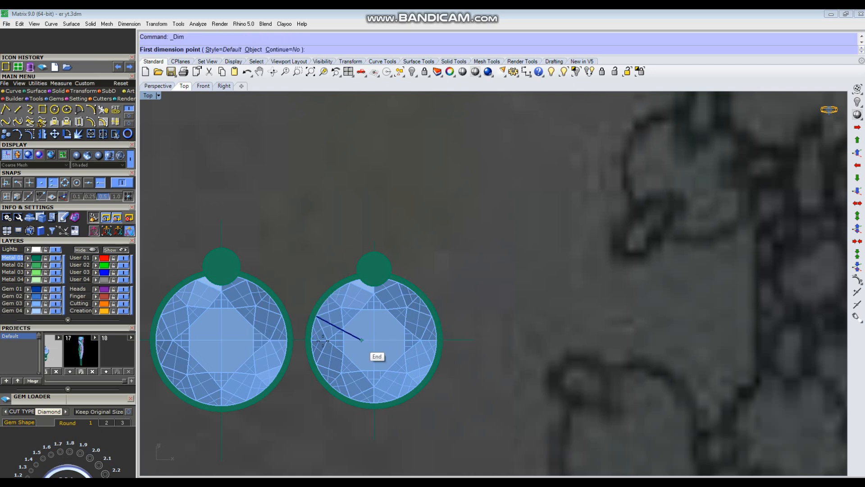
scroll(330, 340, up, 2)
click(308, 340)
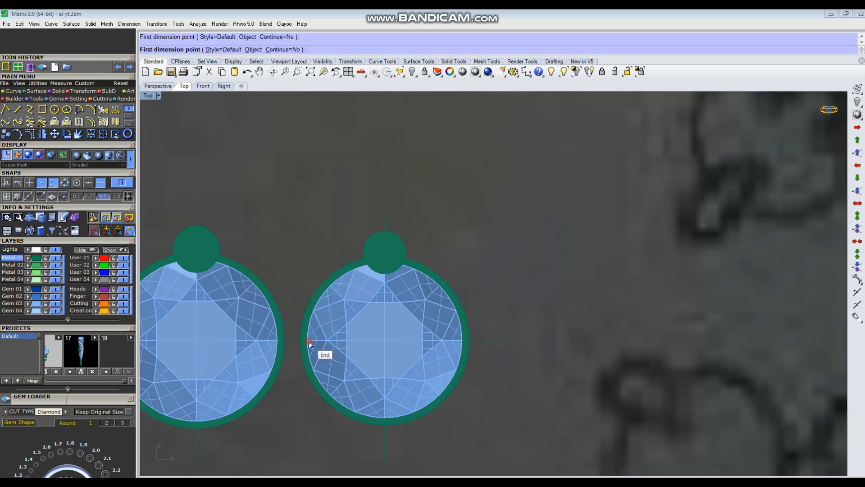
click(462, 340)
scroll(464, 340, down, 2)
click(494, 192)
Step: Add a linear dimension across the second-smallest gem in the row, placed above it
right_drag(383, 282, 494, 276)
right_click(491, 279)
scroll(321, 350, up, 6)
click(362, 320)
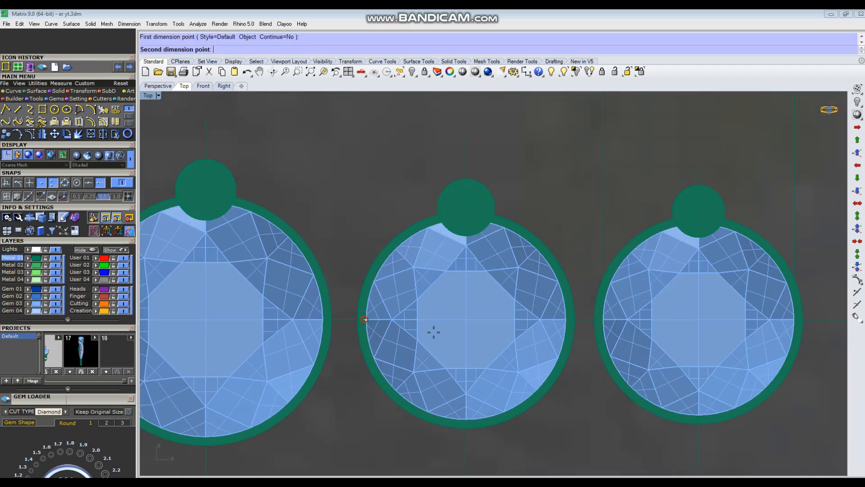
click(569, 320)
scroll(471, 375, down, 1)
scroll(464, 395, down, 2)
click(459, 231)
Step: Add a linear dimension across the second-largest gem, placed above it
right_click(325, 369)
scroll(210, 355, up, 2)
click(213, 346)
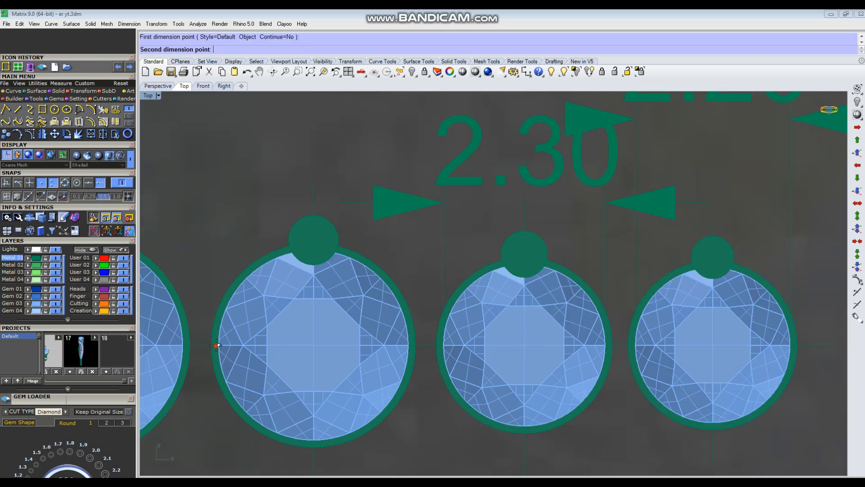
click(406, 354)
scroll(406, 354, down, 1)
scroll(403, 358, down, 2)
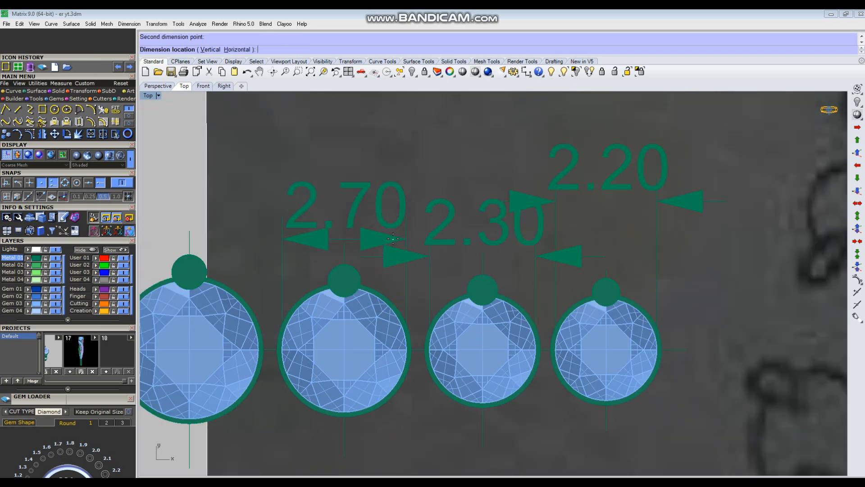
click(392, 239)
Step: Add a linear dimension across the largest gem of the row, placed above it
right_drag(300, 314, 504, 313)
right_click(331, 354)
click(325, 350)
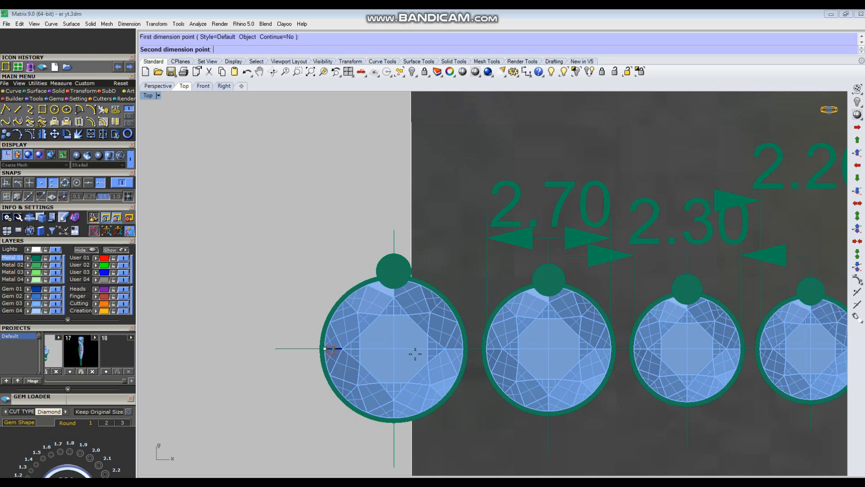
click(463, 351)
click(450, 212)
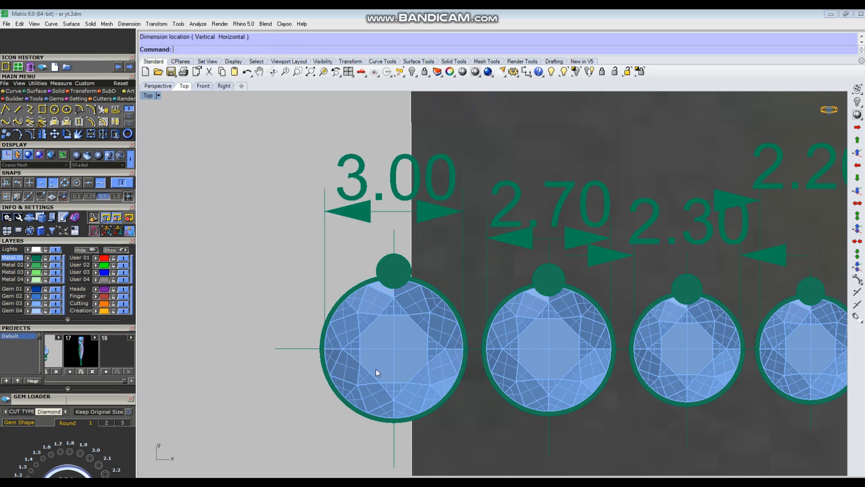
Step: Undo the accidental drag and delete the four linear dimensions above the gem row
scroll(376, 368, down, 1)
drag(763, 123, 364, 214)
key(ctrl+z)
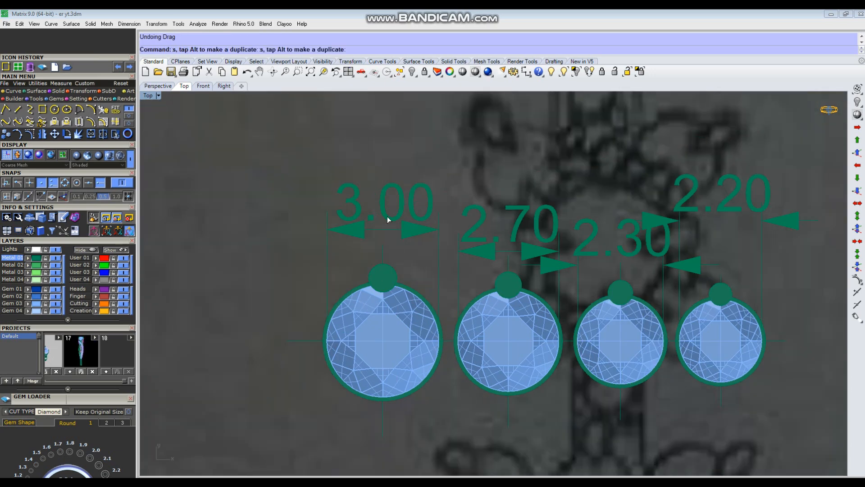
scroll(400, 221, down, 3)
click(551, 341)
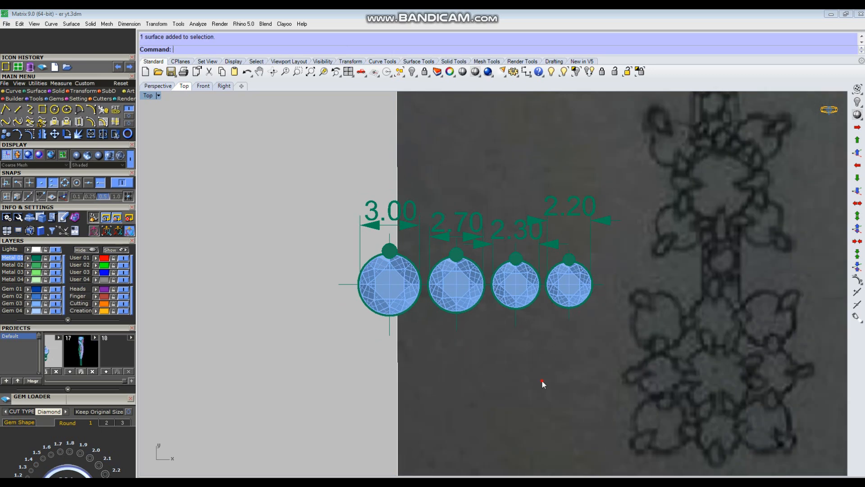
click(45, 251)
drag(678, 170, 348, 230)
key(Delete)
right_drag(584, 277, 417, 239)
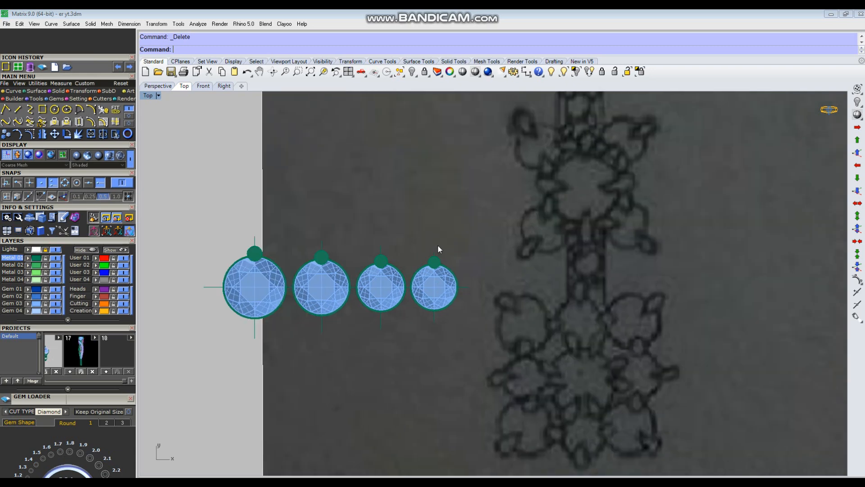
Step: Draw a vertical line from the origin (0) straight down past the lower edge of the earring sketch
scroll(418, 239, down, 3)
scroll(479, 298, down, 2)
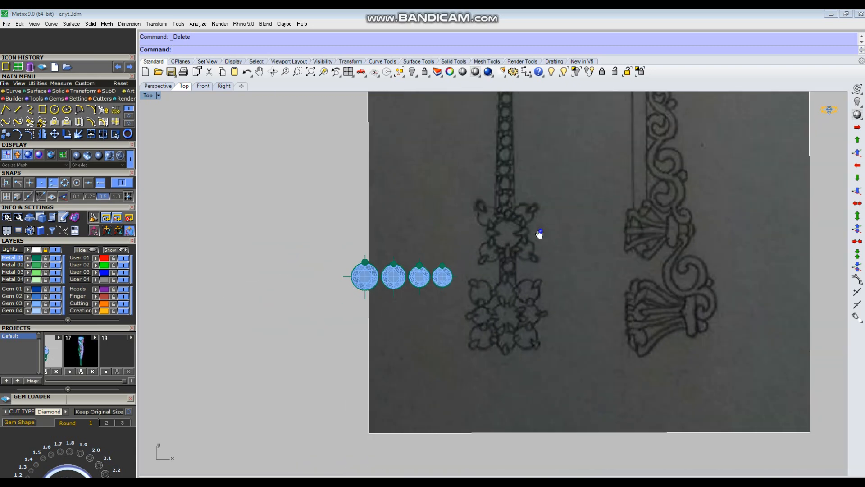
right_drag(539, 230, 514, 271)
text(line)
key(Return)
text(0)
key(Return)
scroll(515, 270, down, 2)
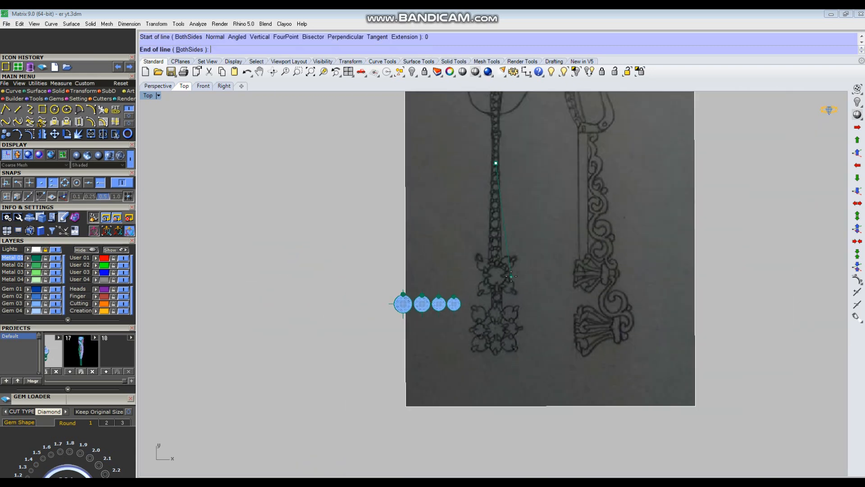
click(503, 449)
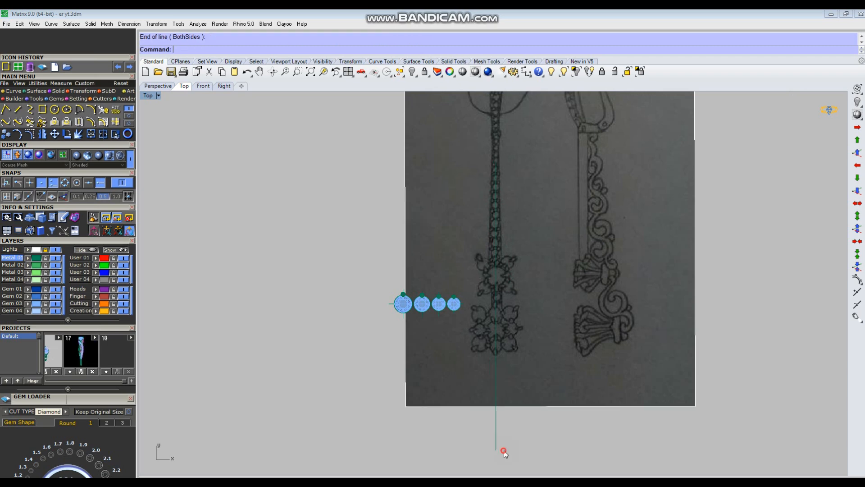
Step: Draw a horizontal line centred on the origin (0), extending equally to both sides across the front view
right_drag(503, 247, 486, 330)
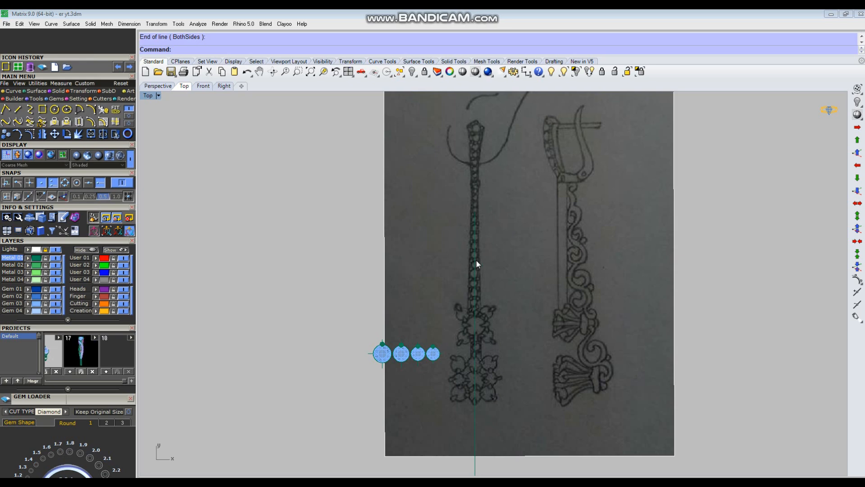
key(Return)
text(0)
key(Return)
text(b)
key(Return)
click(548, 216)
Step: Move the reference sketch image straight down until the joint below the earring's hook meets the horizontal centre line
right_drag(534, 235, 540, 232)
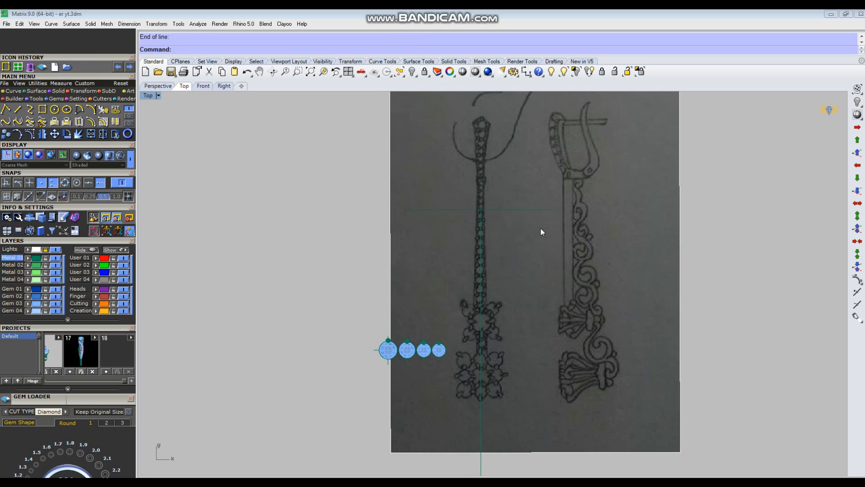
click(554, 236)
text(m)
key(Return)
scroll(557, 154, up, 2)
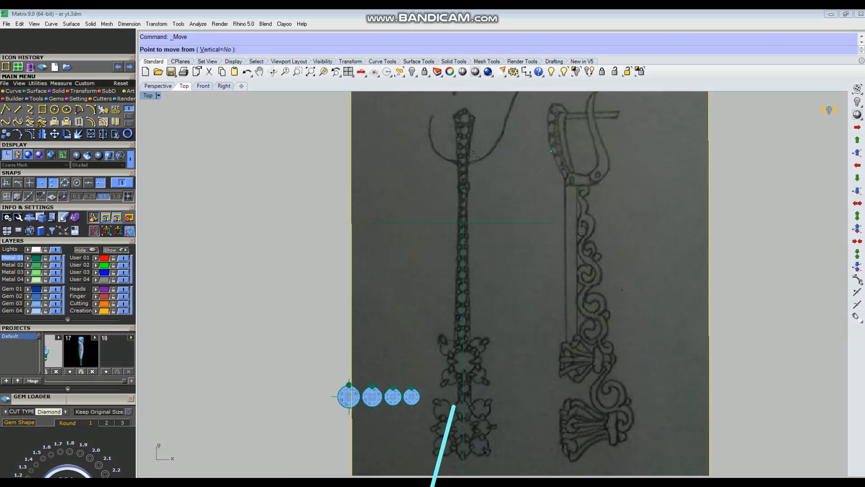
click(533, 163)
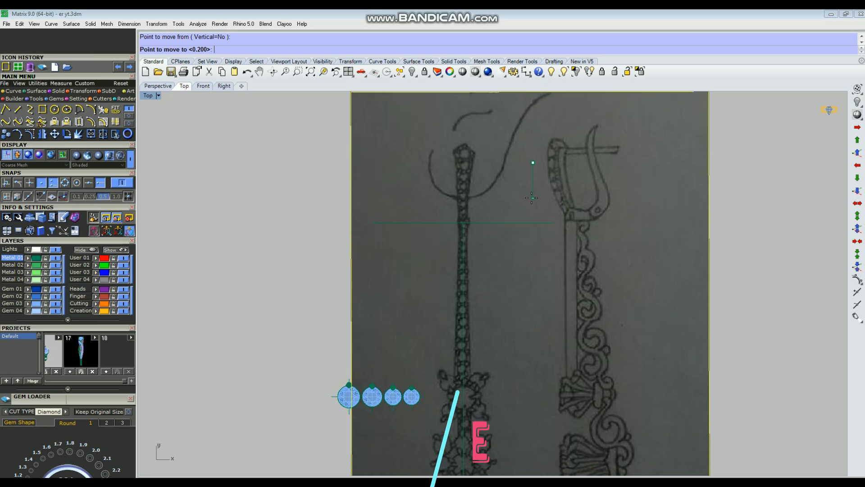
click(531, 200)
scroll(477, 175, down, 2)
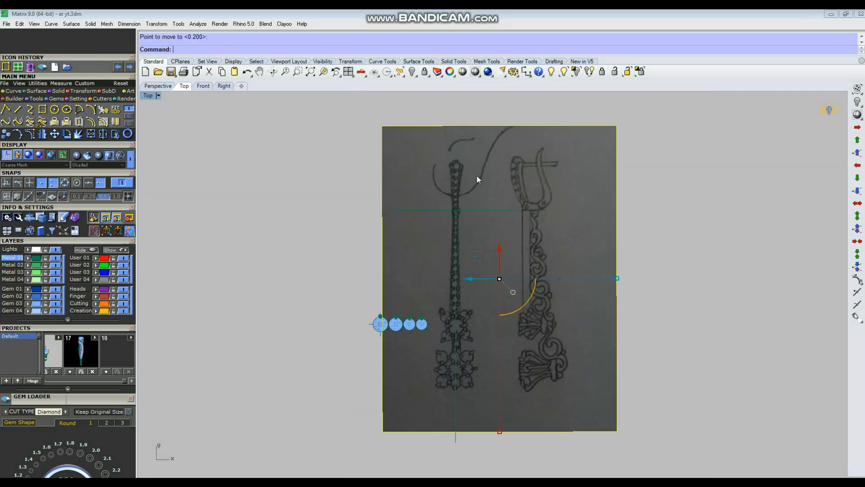
Step: Show the row of gem settings up close in the perspective view with shaded display
right_drag(483, 318, 496, 276)
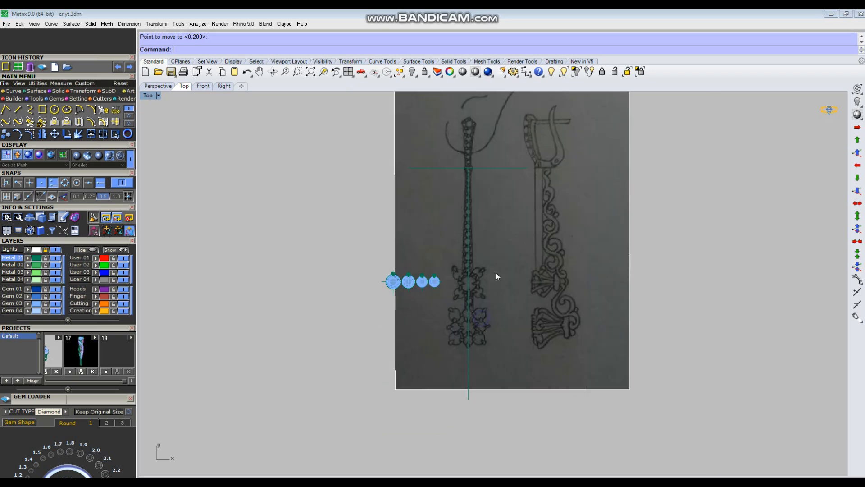
scroll(376, 304, up, 2)
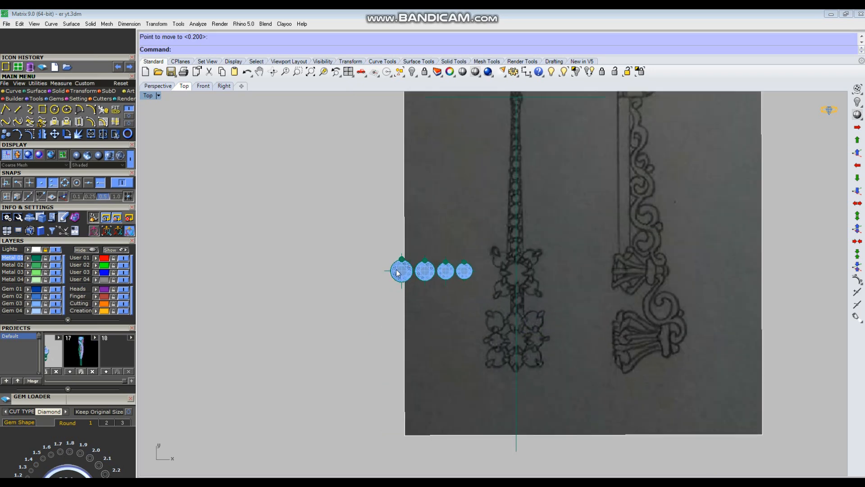
scroll(396, 274, up, 3)
right_drag(415, 301, 385, 300)
right_drag(542, 274, 488, 198)
key(ctrl+w)
drag(480, 150, 563, 305)
right_drag(567, 308, 432, 116)
click(475, 72)
scroll(578, 266, up, 10)
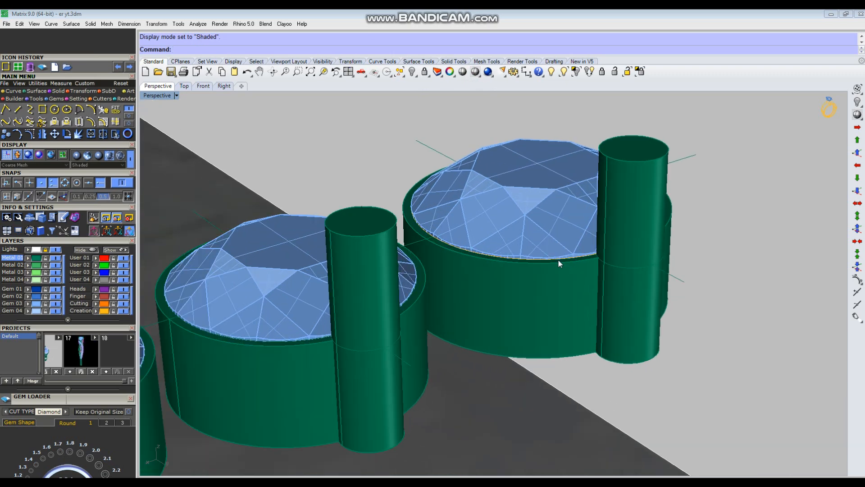
Step: Measure the height of the largest gem's bezel from its bottom edge to its top edge
right_drag(570, 296, 578, 315)
text(d)
key(Return)
click(521, 349)
right_drag(685, 258, 673, 350)
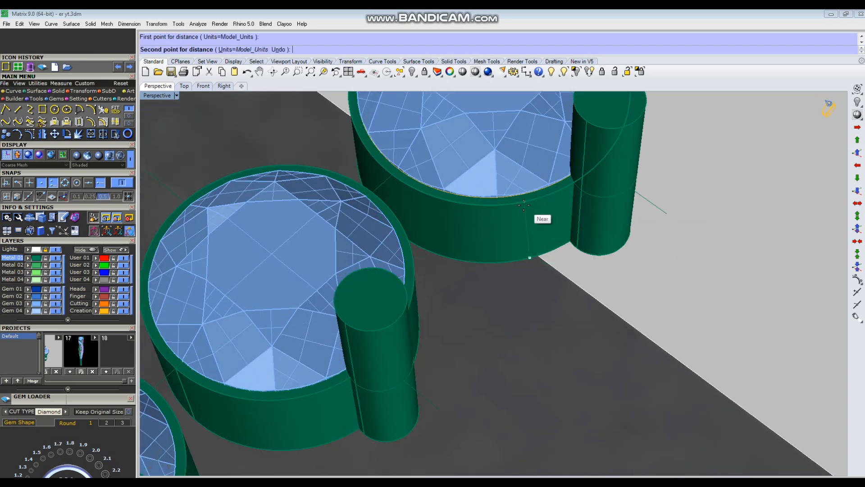
click(7, 182)
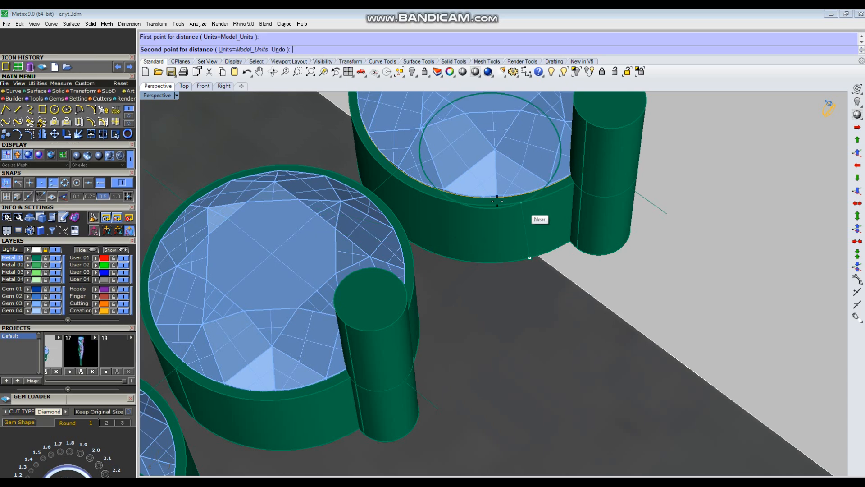
click(530, 205)
right_drag(501, 318, 531, 262)
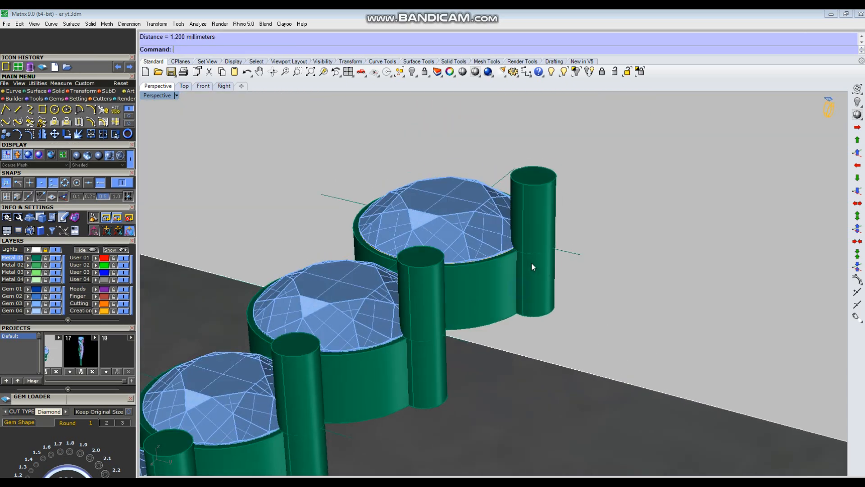
right_drag(544, 210, 526, 293)
Step: Return to the top view and ungroup the row of four gem settings
key(ctrl+F1)
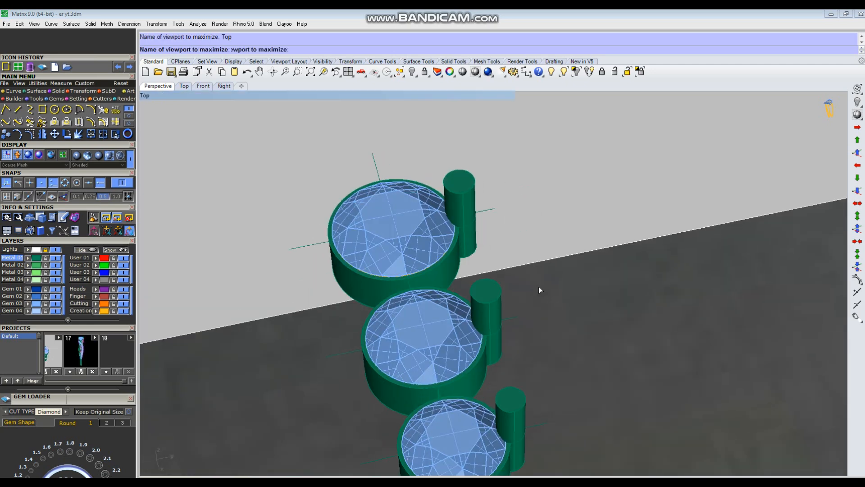
scroll(478, 227, down, 5)
scroll(523, 256, up, 5)
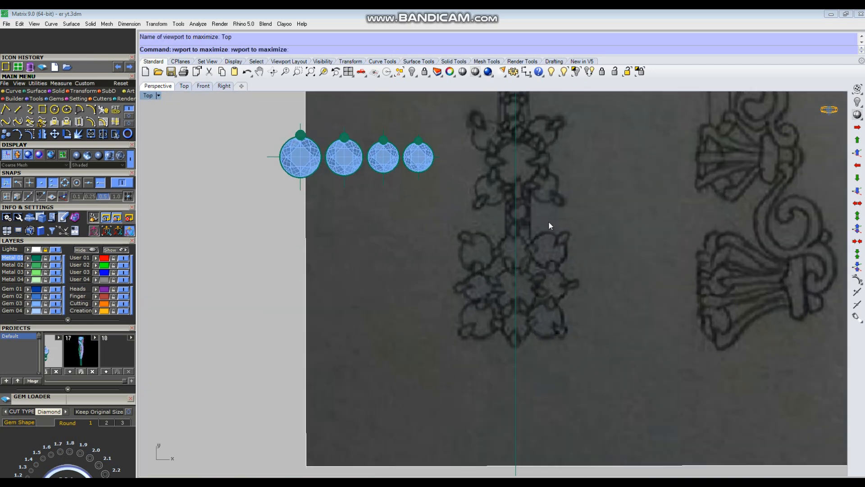
scroll(497, 316, down, 2)
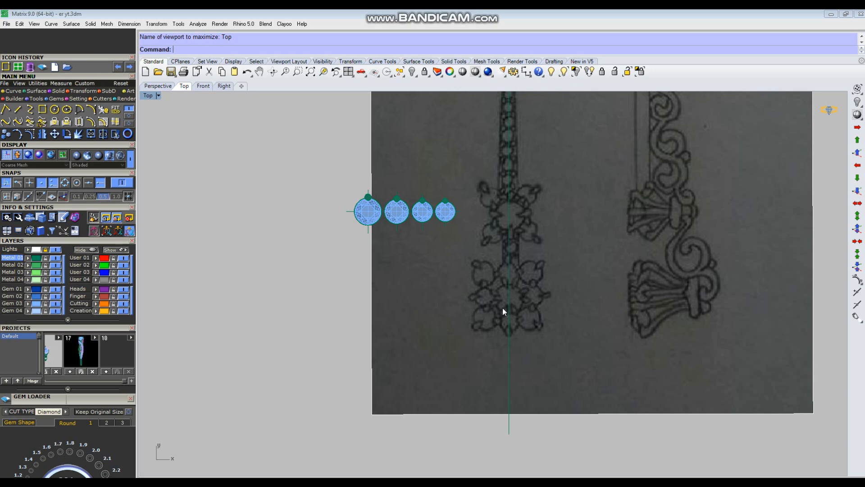
right_drag(463, 251, 431, 303)
scroll(350, 245, up, 4)
drag(350, 242, 310, 284)
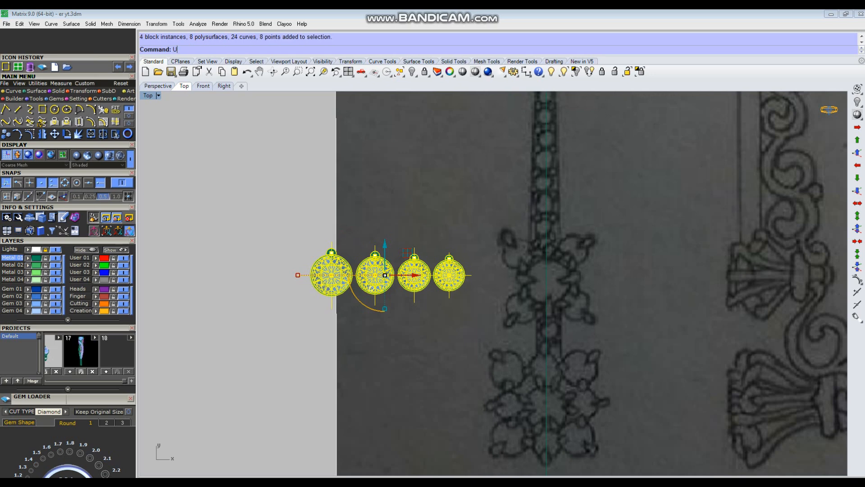
key(Return)
Step: Copy the largest gem setting from its centre point onto the vertical centre line, at the middle of the lowest flower
scroll(343, 229, up, 2)
click(341, 289)
scroll(341, 289, up, 2)
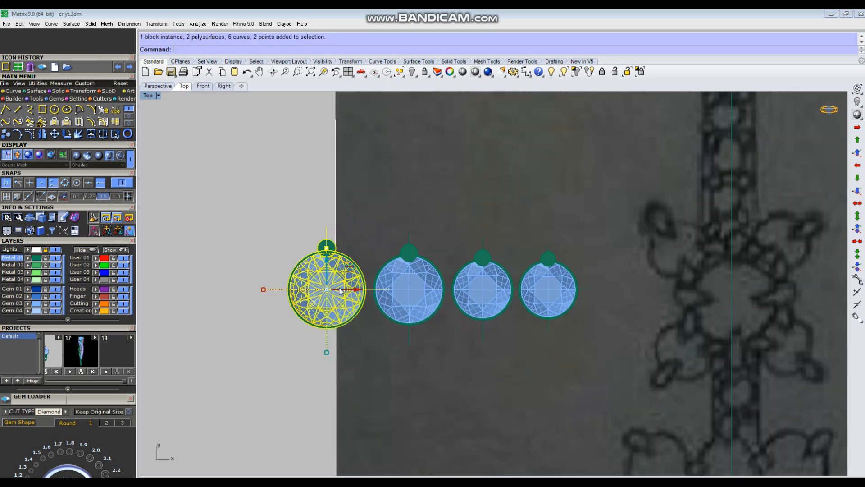
scroll(340, 290, up, 4)
right_click(341, 293)
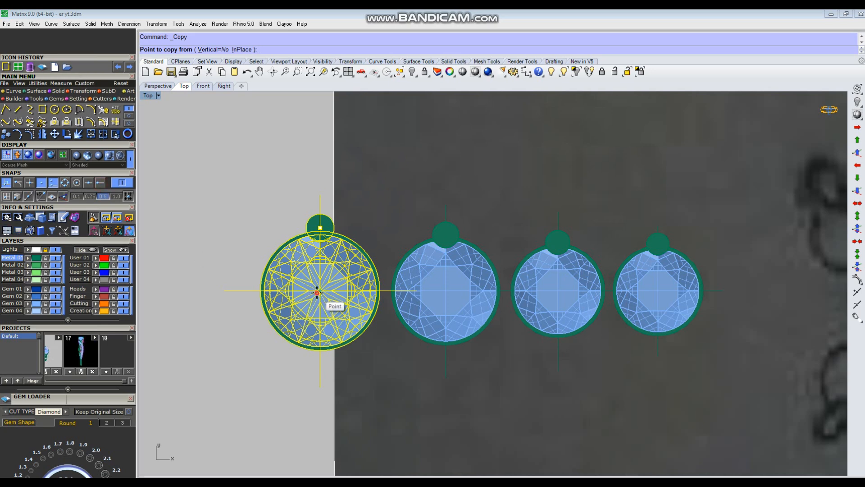
click(319, 290)
scroll(230, 210, down, 8)
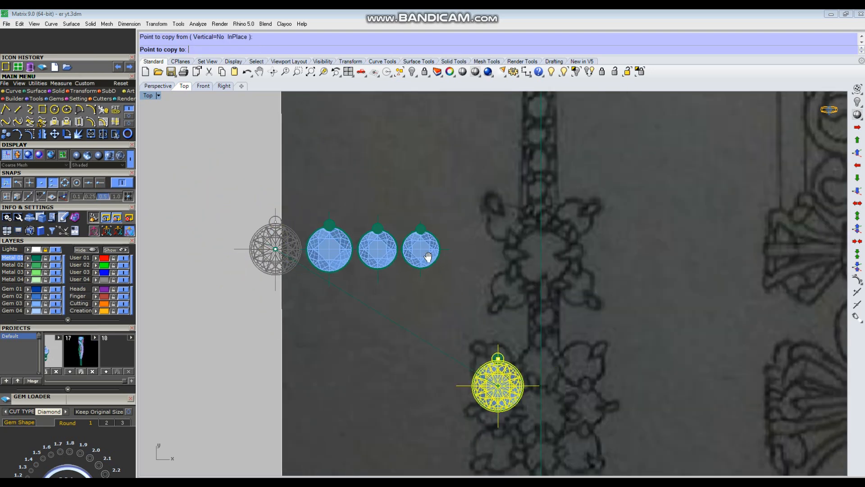
right_drag(498, 386, 427, 255)
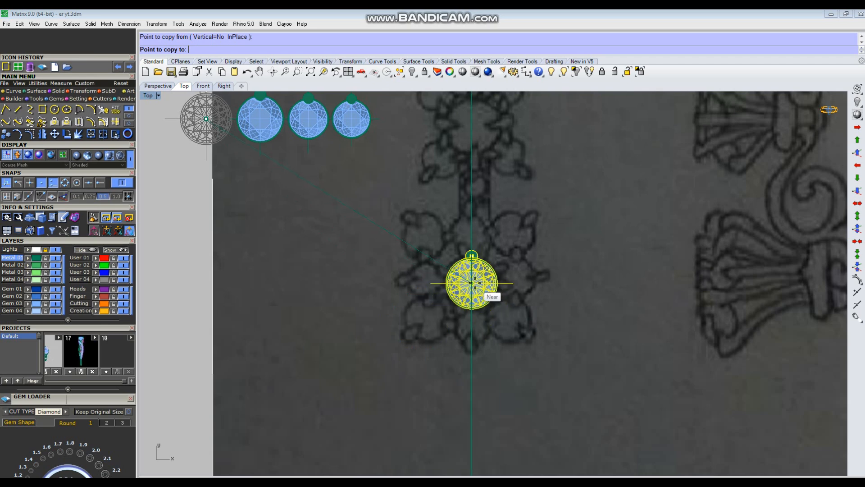
click(473, 283)
right_click(474, 283)
right_drag(566, 309, 565, 321)
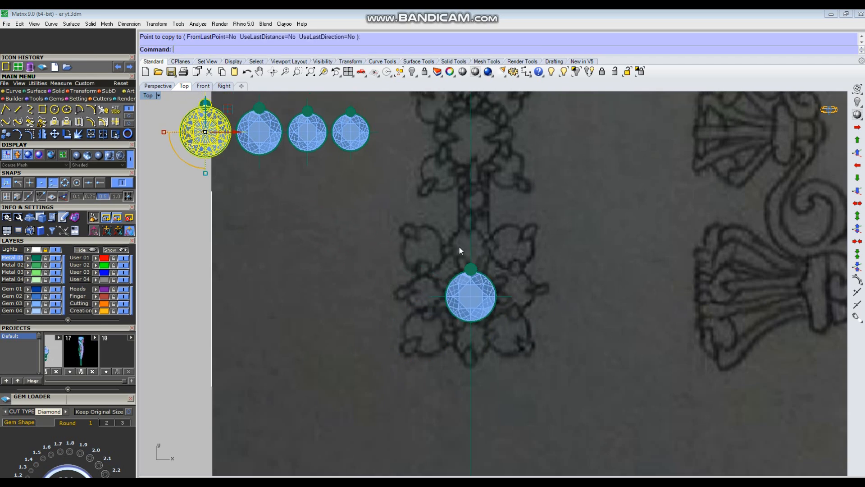
key(Escape)
Step: Replace the vertical centre line with a line drawn from the copied gem's centre straight up to the flower above
scroll(475, 261, up, 2)
scroll(478, 298, up, 2)
mouse_move(499, 278)
right_down()
mouse_move(505, 291)
mouse_move(533, 288)
right_up()
scroll(519, 281, down, 2)
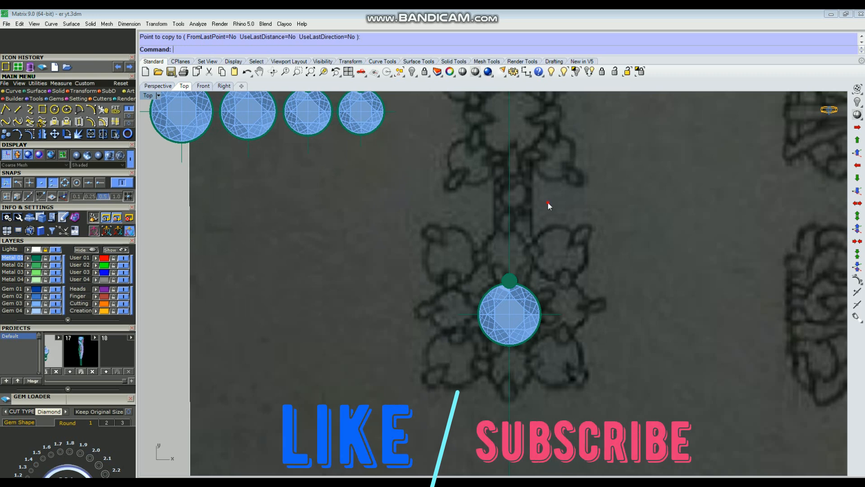
drag(547, 203, 459, 224)
key(Delete)
text(l)
key(Return)
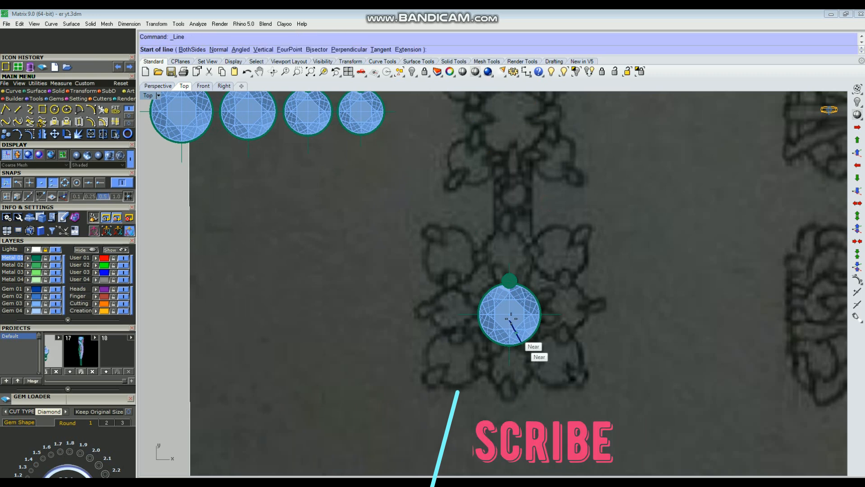
click(526, 315)
click(519, 132)
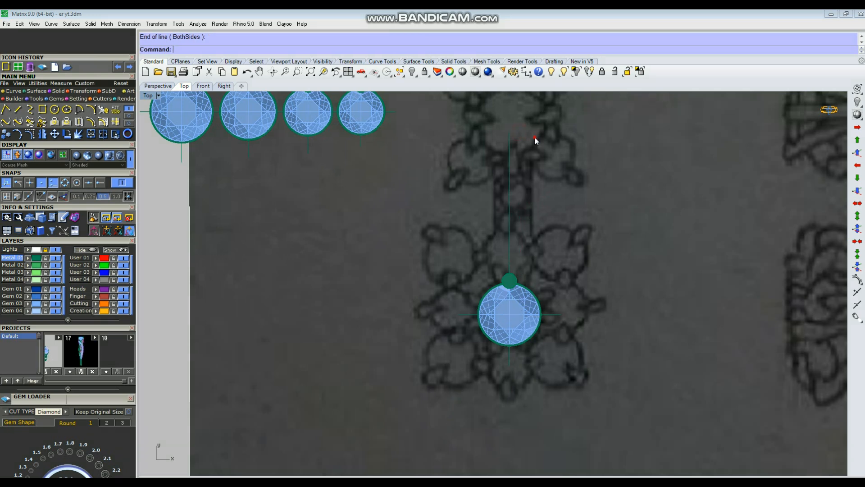
Step: Polar array the new line around the copied gem's centre with 8 items over 360 degrees
text(ap)
key(Return)
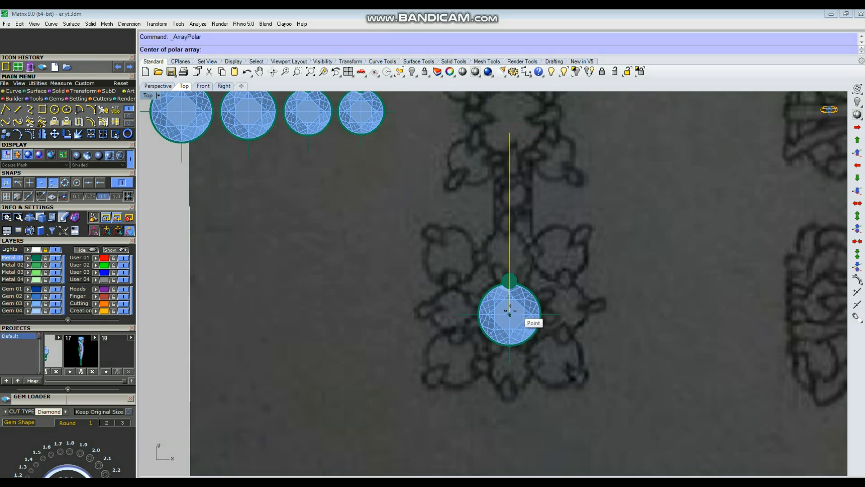
text(8)
key(Return)
key(Return)
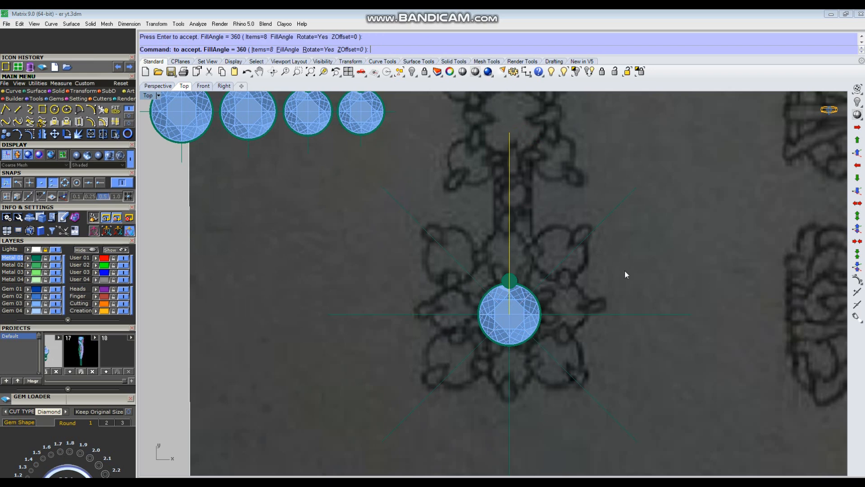
key(Return)
scroll(602, 288, down, 4)
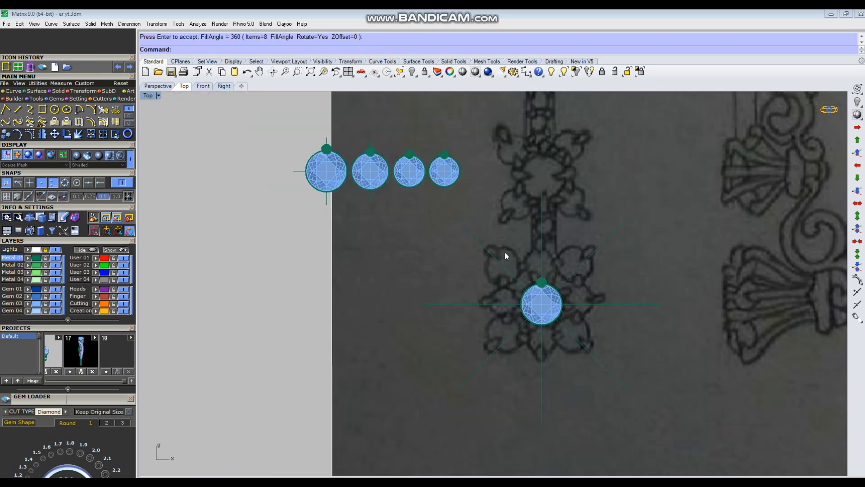
Step: Draw a circle around the upper-right petal of the lowest flower and select it
right_drag(505, 253, 504, 282)
text(c)
key(Return)
scroll(561, 294, up, 3)
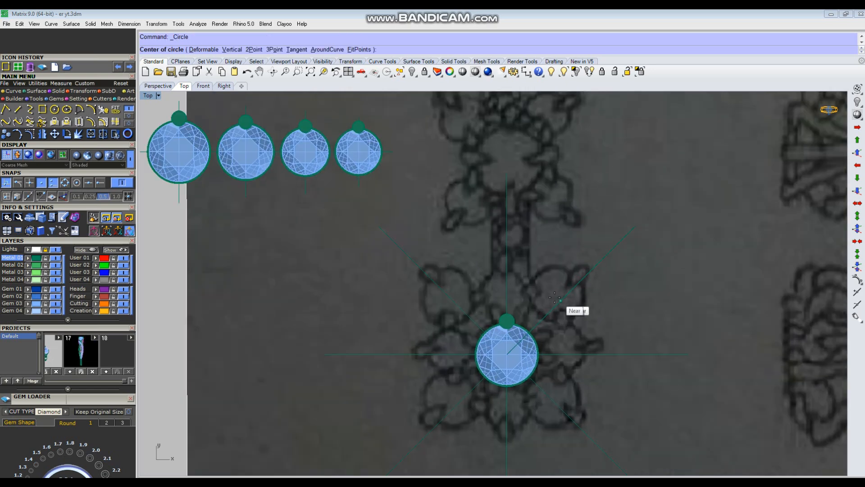
scroll(553, 292, up, 2)
click(554, 293)
click(582, 313)
click(583, 313)
Step: Dimension the petal circle and delete the circle with its dimension
scroll(585, 312, down, 1)
text(Ff)
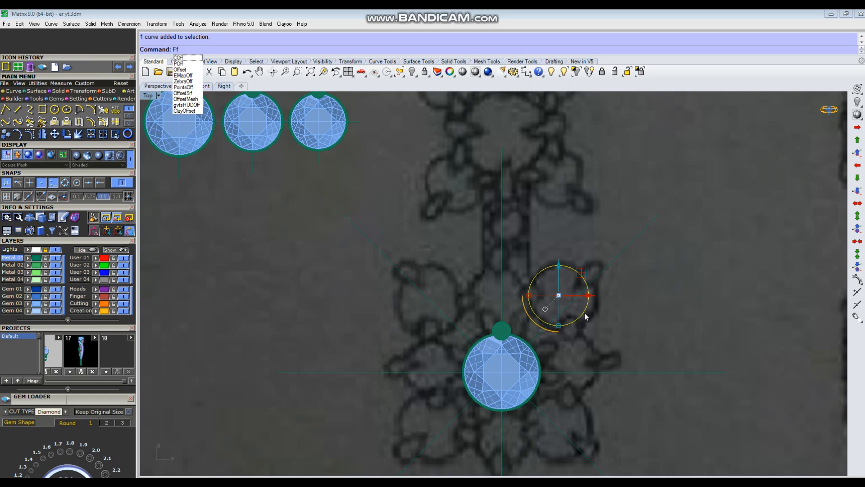
key(Return)
scroll(613, 309, down, 1)
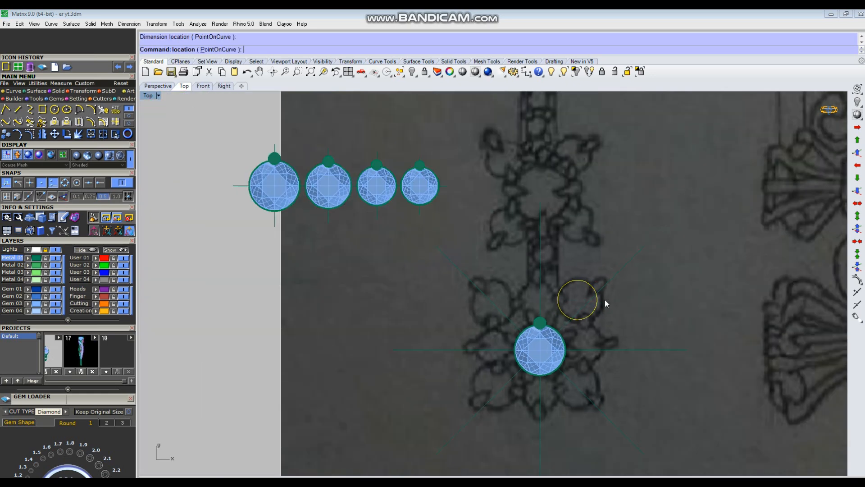
click(556, 297)
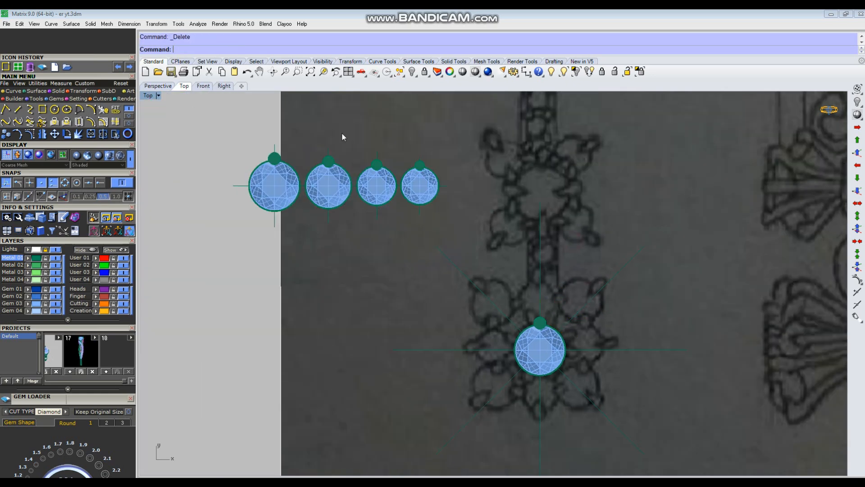
Step: Measure across the second-largest gem of the row with a linear dimension, without placing the dimension
scroll(342, 137, up, 4)
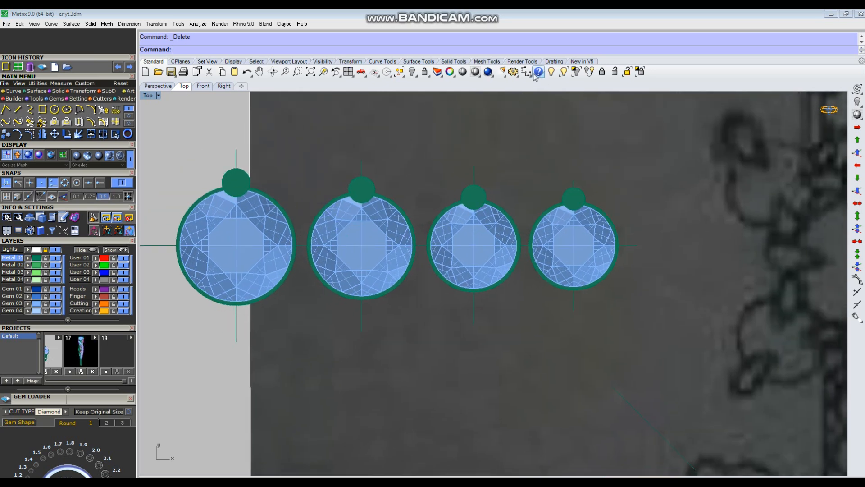
click(526, 72)
scroll(331, 248, up, 2)
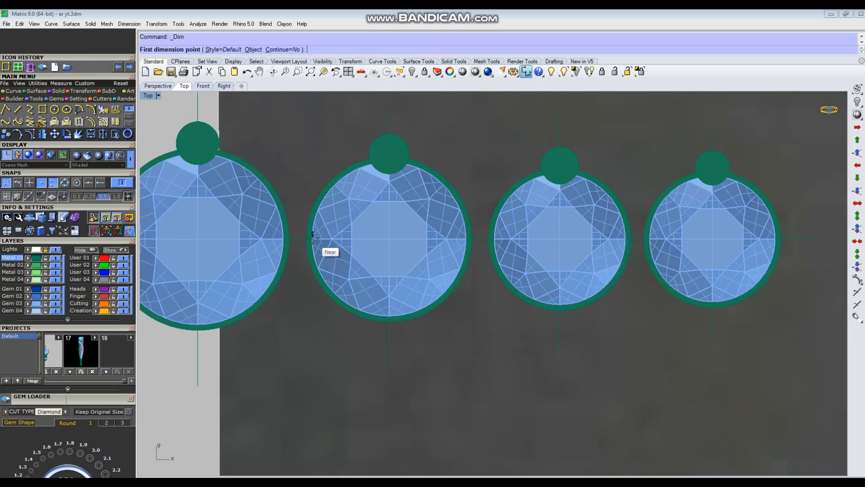
click(312, 238)
click(465, 237)
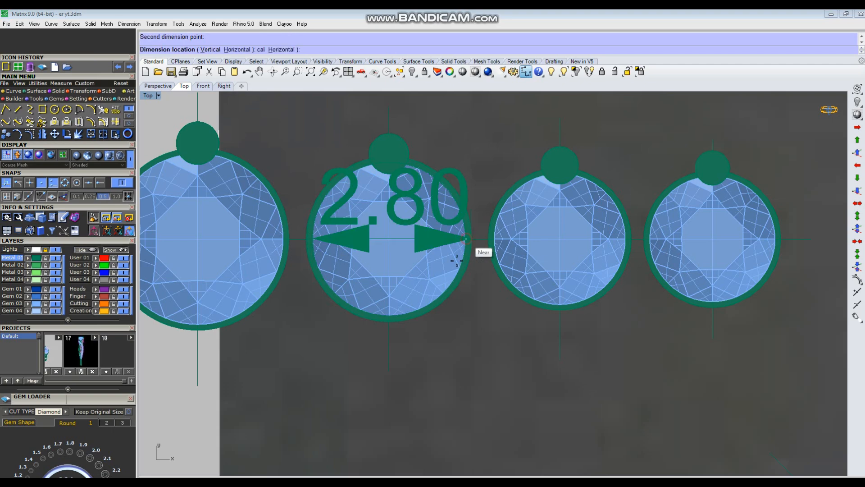
scroll(449, 289, down, 4)
key(Escape)
Step: Select the third gem of the row with its bezel and prong and bring it beside the lowest flower
scroll(494, 273, up, 4)
click(474, 291)
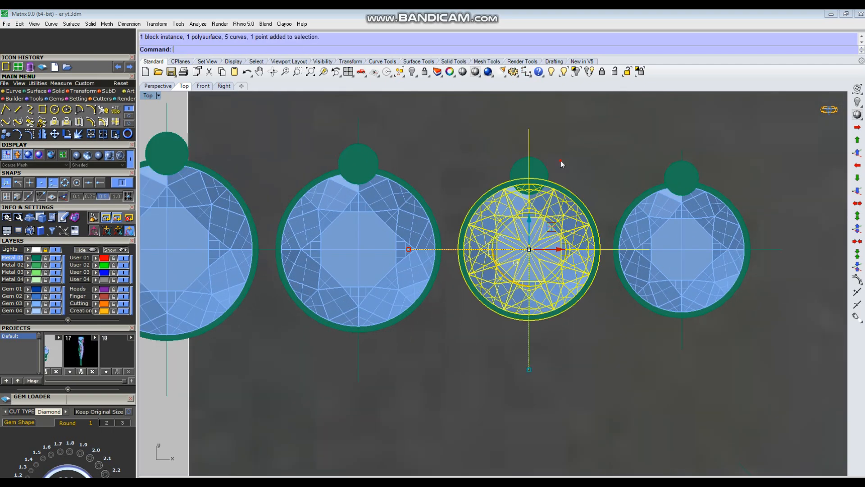
scroll(440, 226, down, 5)
drag(443, 196, 686, 298)
Step: Move the gem setting by its prong's centre point onto the upper-right diagonal line of the lowest flower
scroll(676, 320, up, 3)
text(m)
key(Return)
scroll(668, 284, up, 6)
click(665, 284)
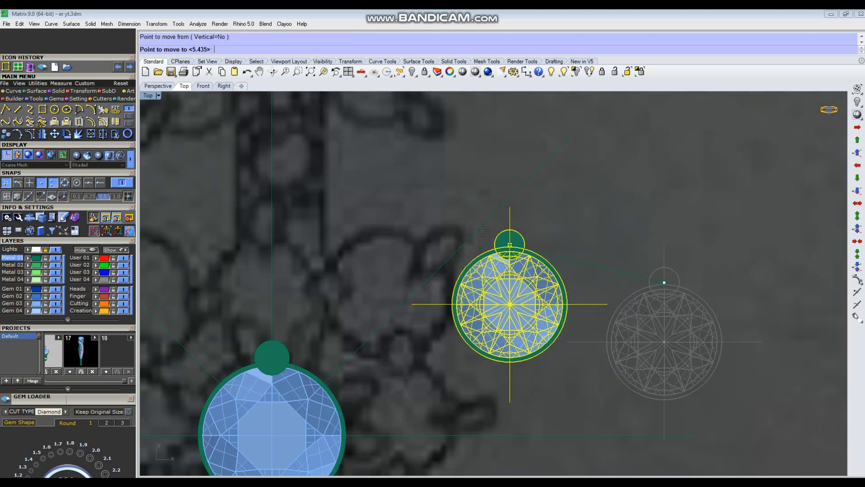
click(479, 227)
Step: Rotate a copy of the gem setting about its prong's centre into line with the diagonal guide line, and delete the original setting
scroll(479, 229, up, 3)
text(ro)
key(Return)
click(477, 232)
scroll(532, 228, down, 6)
click(518, 365)
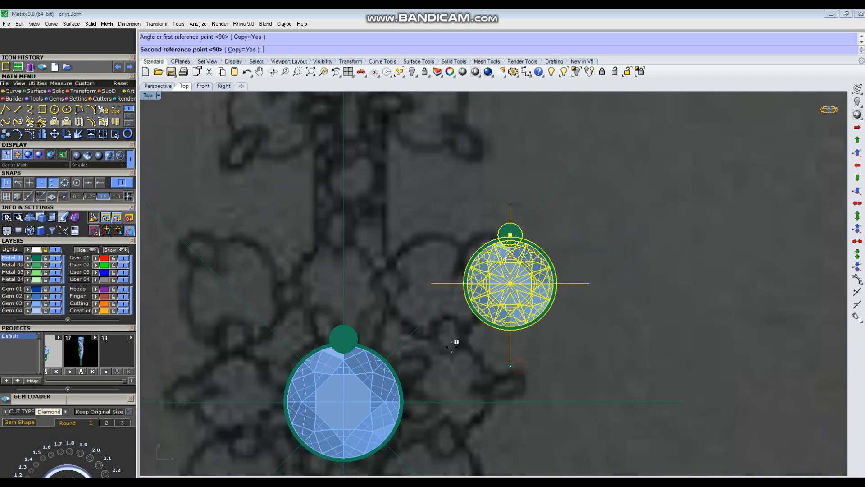
click(419, 321)
key(Return)
key(Delete)
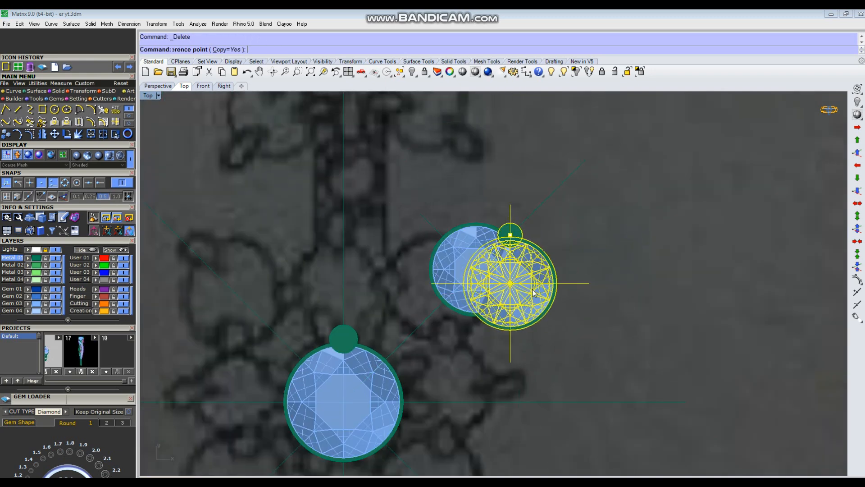
key(Escape)
Step: Move the rotated gem setting inward along the diagonal guide line towards the lowest flower's large centre gem
drag(391, 144, 599, 369)
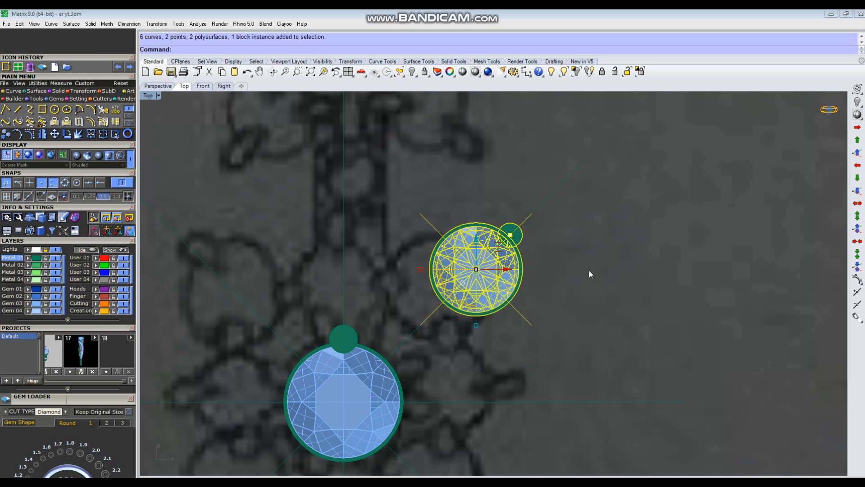
right_drag(604, 259, 628, 279)
text(m)
key(Return)
click(611, 180)
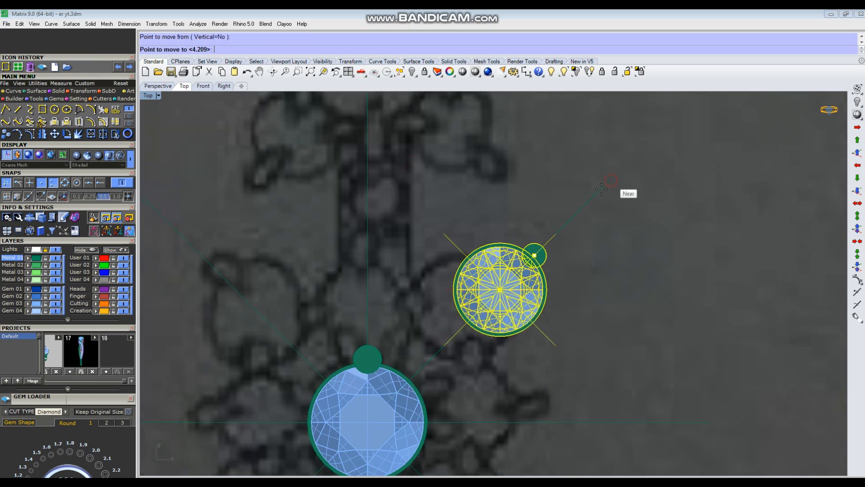
click(567, 214)
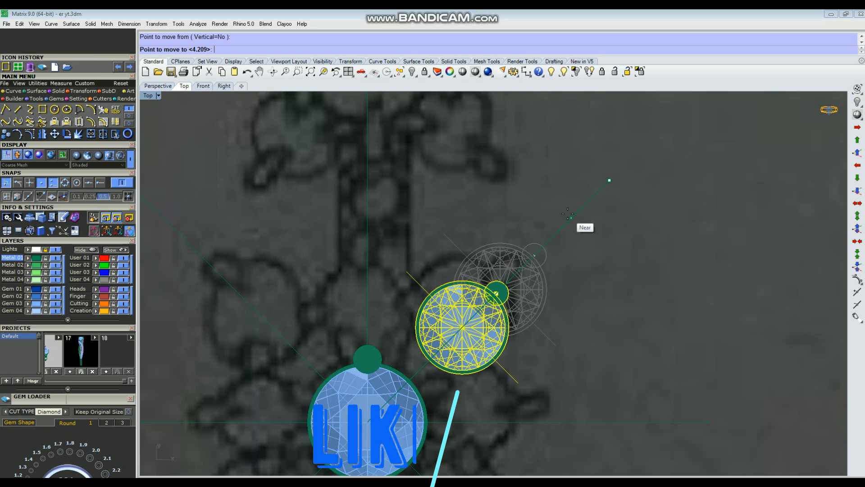
scroll(611, 245, down, 2)
click(618, 270)
right_drag(437, 297, 482, 336)
scroll(469, 282, down, 10)
scroll(471, 280, up, 4)
scroll(482, 336, up, 4)
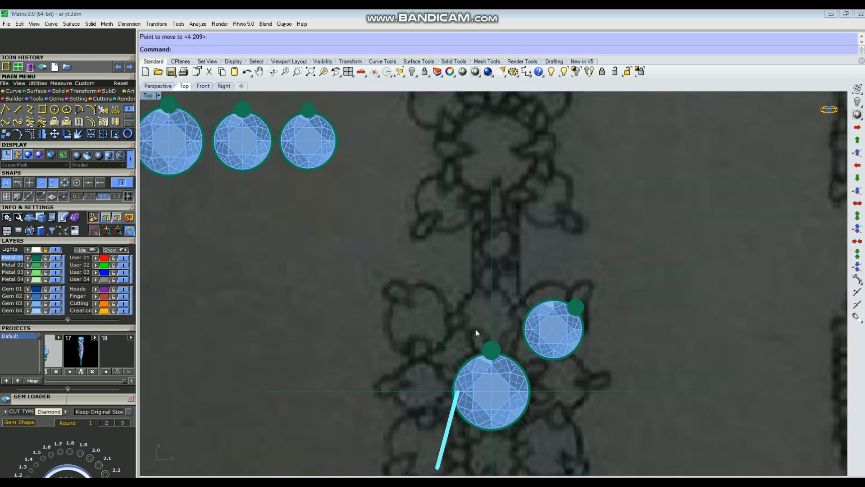
Step: Copy the smallest gem setting of the row by its prong's centre point onto the vertical guide line just above the flower's centre gem
drag(280, 99, 335, 171)
right_drag(286, 138, 285, 198)
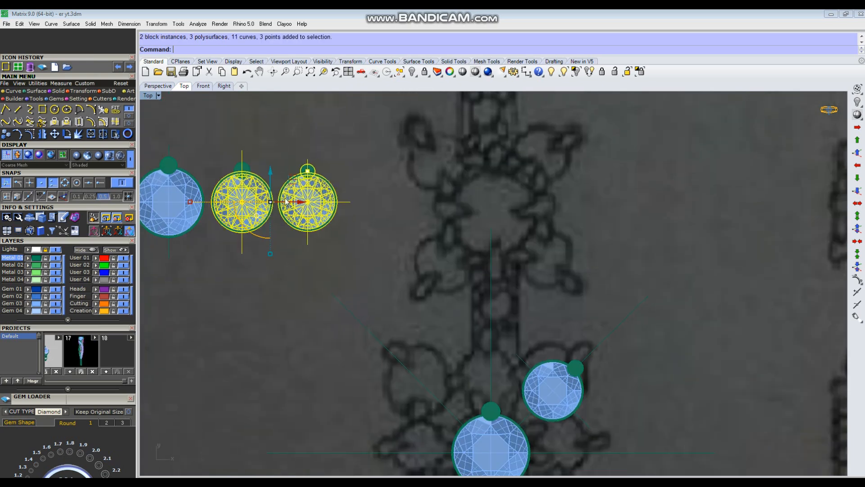
ctrl+click(225, 184)
scroll(292, 193, up, 4)
right_click(381, 252)
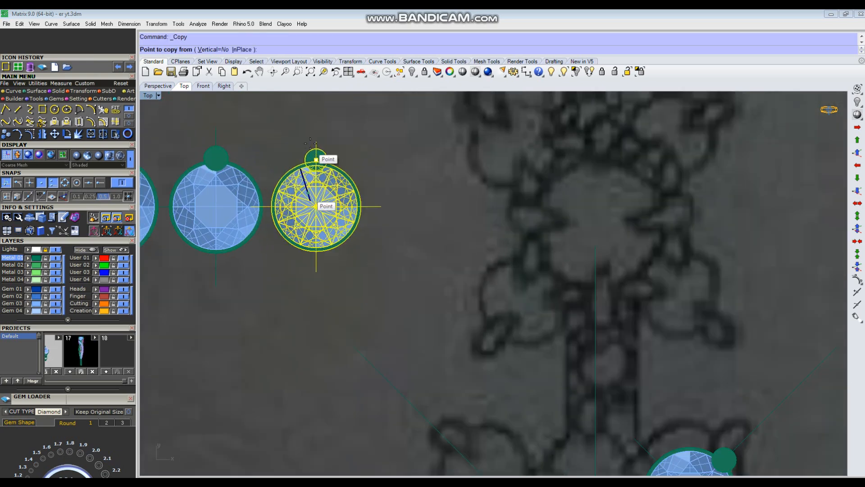
click(321, 157)
scroll(315, 160, down, 4)
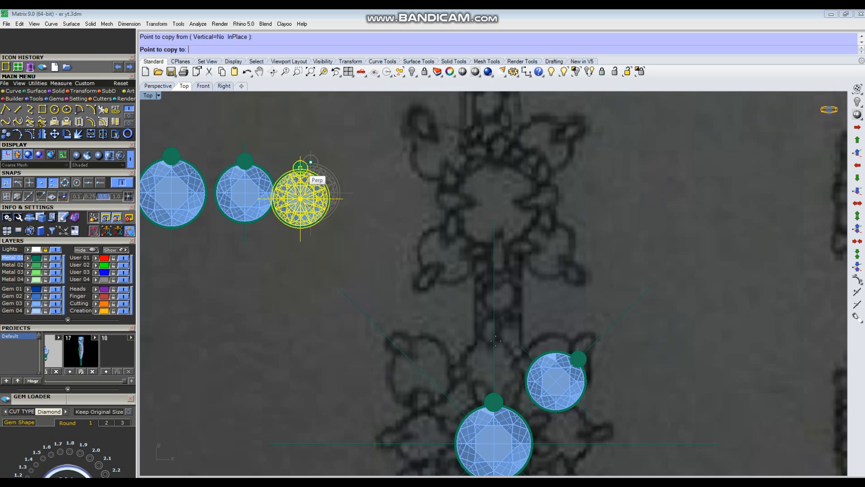
scroll(497, 334, up, 2)
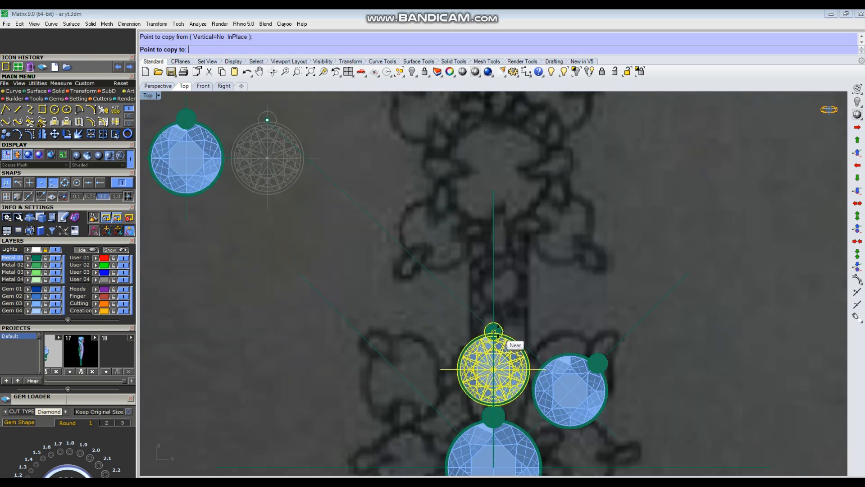
click(500, 337)
right_click(503, 337)
click(539, 318)
right_drag(541, 318, 560, 244)
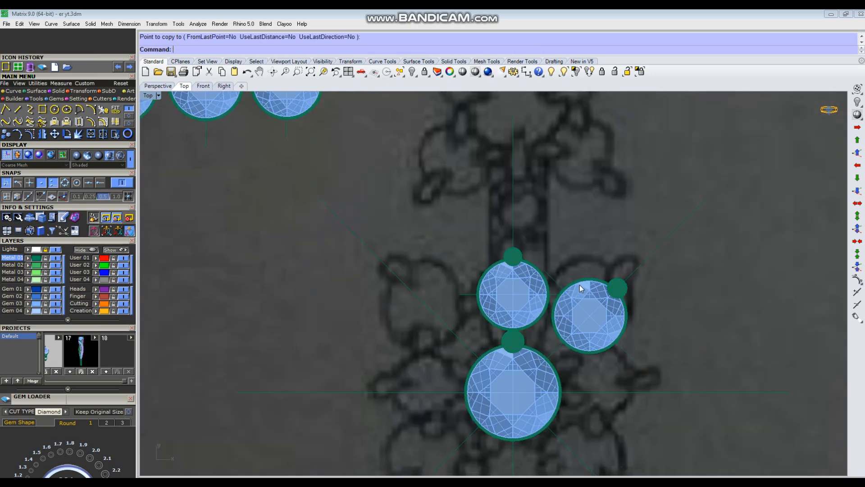
scroll(485, 317, down, 2)
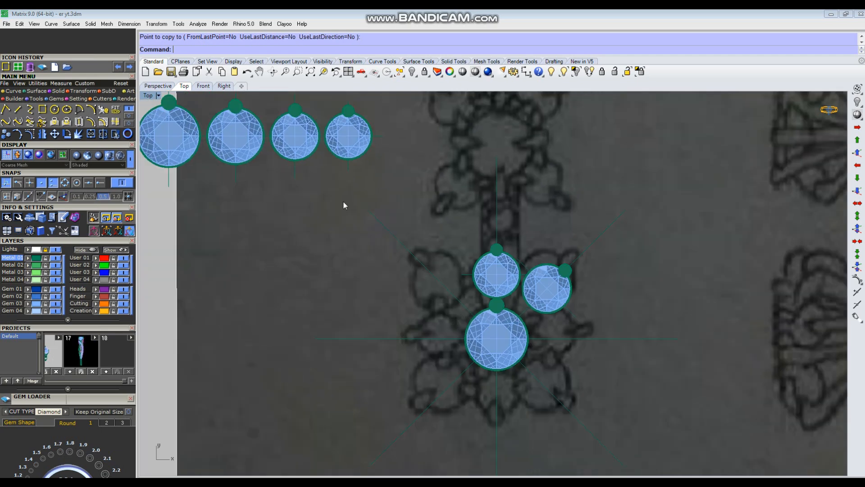
drag(376, 285, 217, 287)
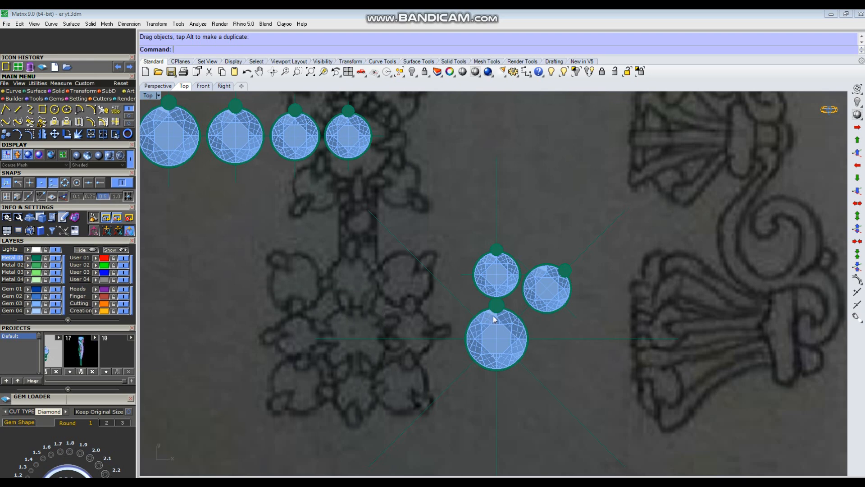
key(ctrl+z)
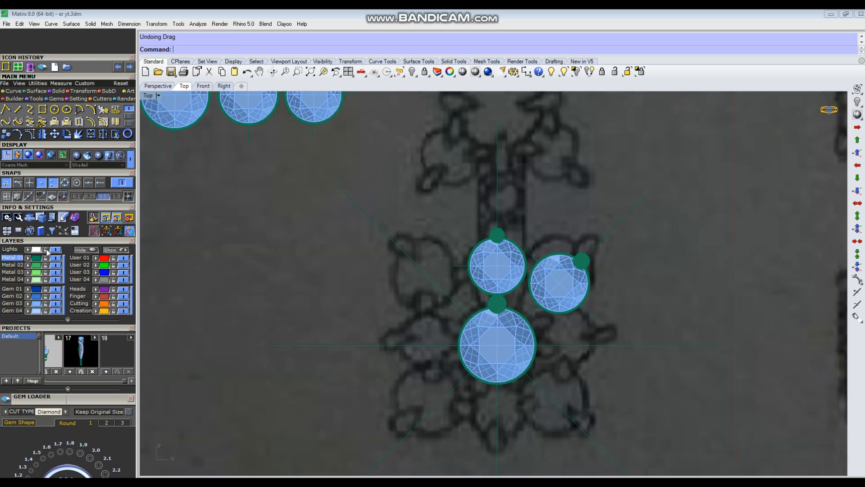
Step: Shift the centre gem's prong to the right of the vertical guide line and mirror it to the left side
scroll(445, 286, up, 4)
drag(408, 272, 562, 348)
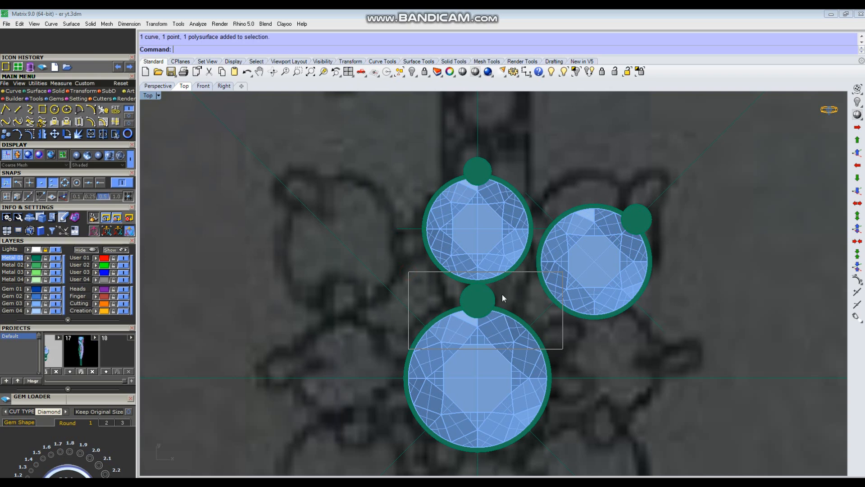
scroll(501, 293, up, 3)
drag(489, 283, 532, 290)
scroll(496, 281, up, 4)
key(Return)
text(y)
key(Return)
shift+click(392, 304)
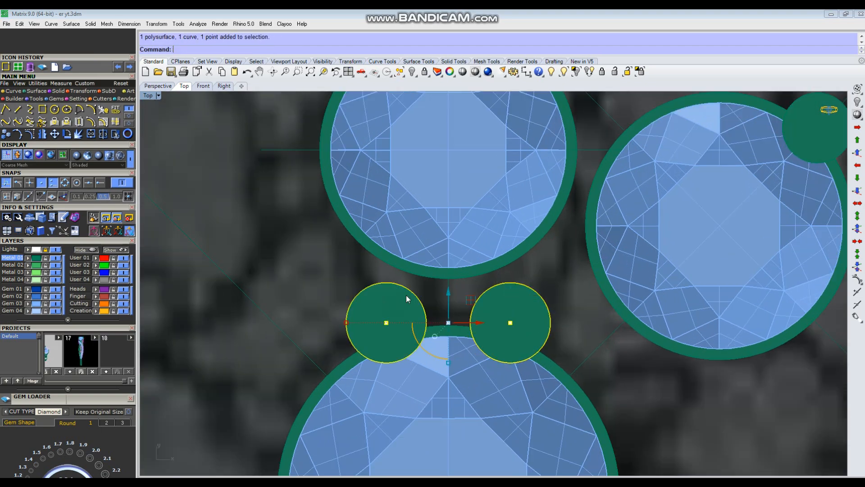
Step: Polar array the two prongs around the centre gem's centre with 4 items over 360 degrees
scroll(468, 257, down, 4)
text(Ap)
key(Return)
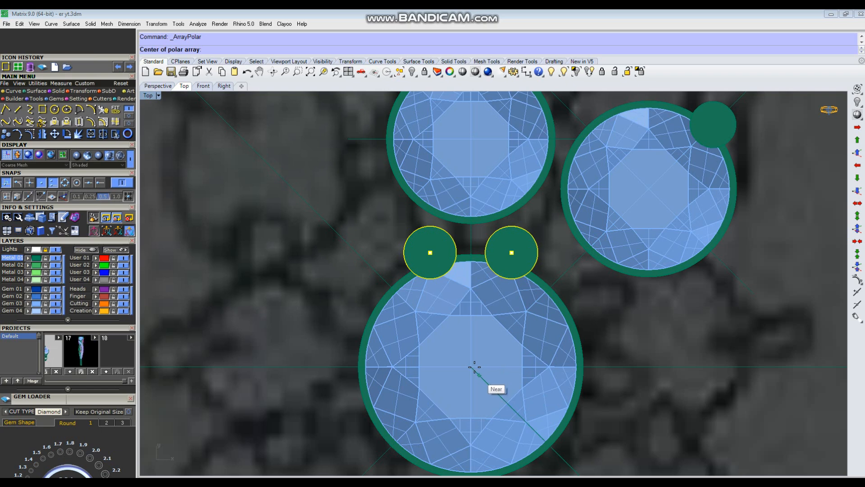
click(471, 365)
scroll(472, 366, down, 2)
text(4)
key(Return)
key(Return)
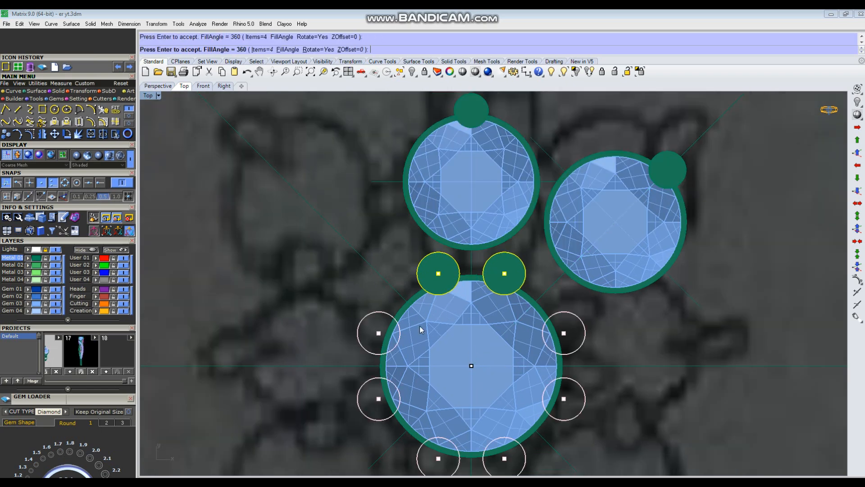
key(Return)
scroll(425, 256, down, 2)
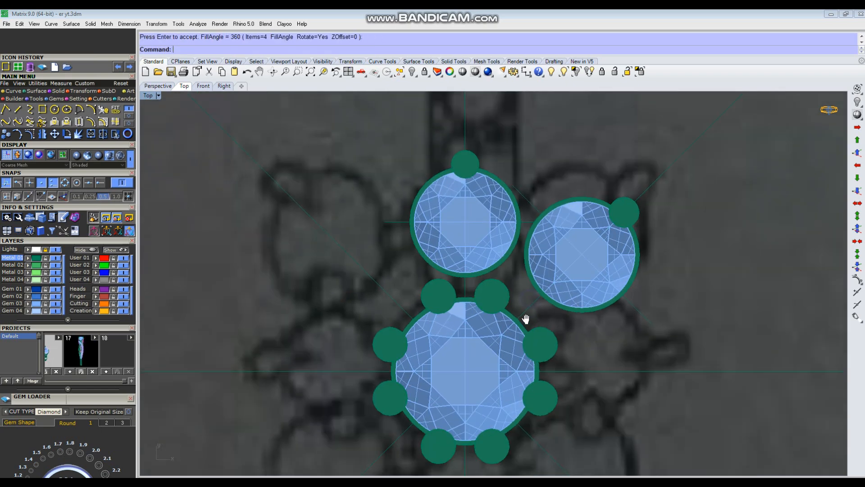
Step: Move the gem setting on the vertical guide line down to the centre gem's prongs, with a final vertical offset of -0.2
scroll(486, 159, up, 2)
click(466, 209)
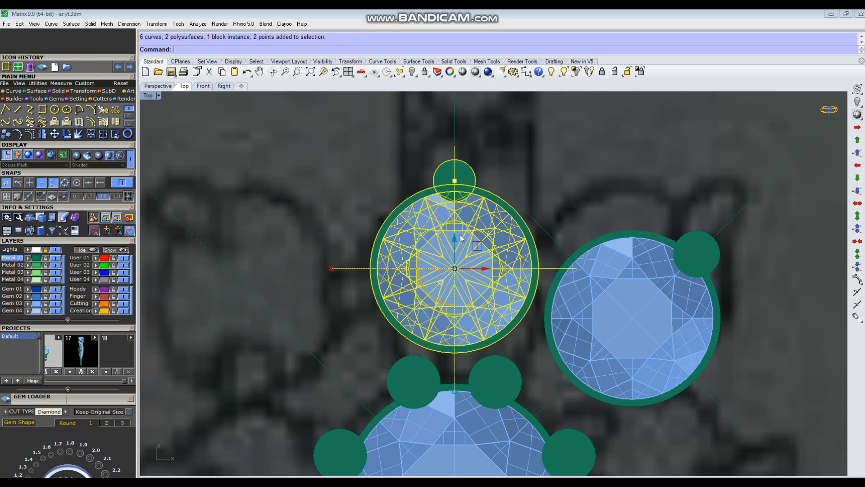
drag(455, 240, 458, 260)
click(456, 256)
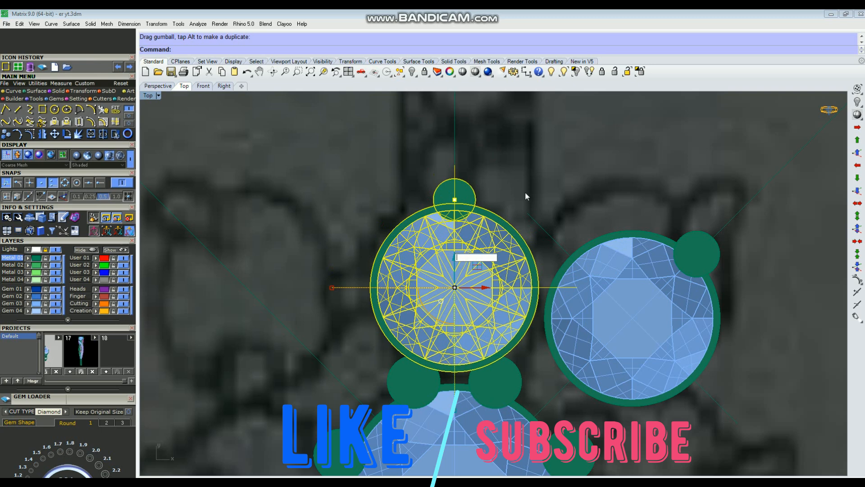
text(-.2)
key(Return)
click(554, 167)
scroll(528, 194, down, 3)
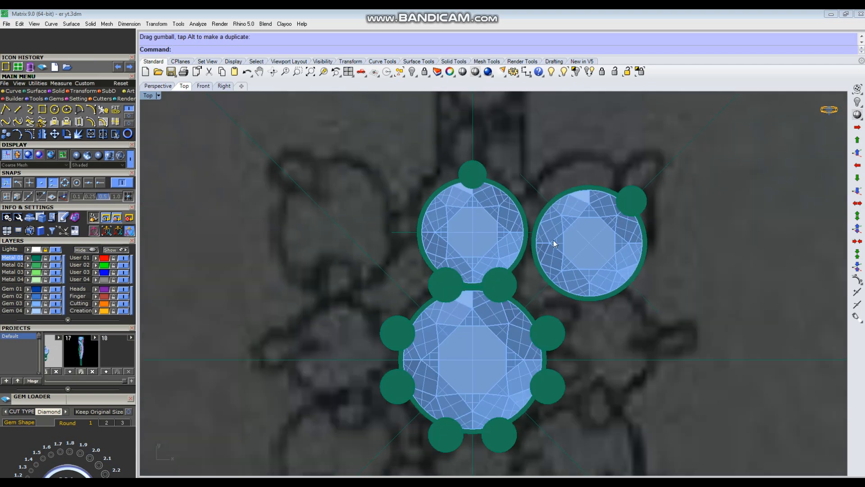
Step: Try moving the diagonal gem setting slightly inward along its guide line, and undo the move
drag(634, 237, 634, 239)
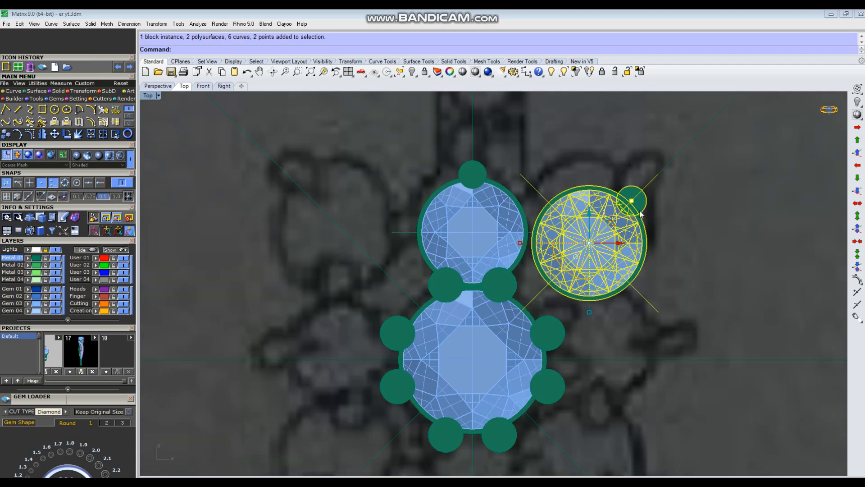
scroll(636, 216, up, 2)
right_drag(663, 209, 628, 240)
right_click(655, 182)
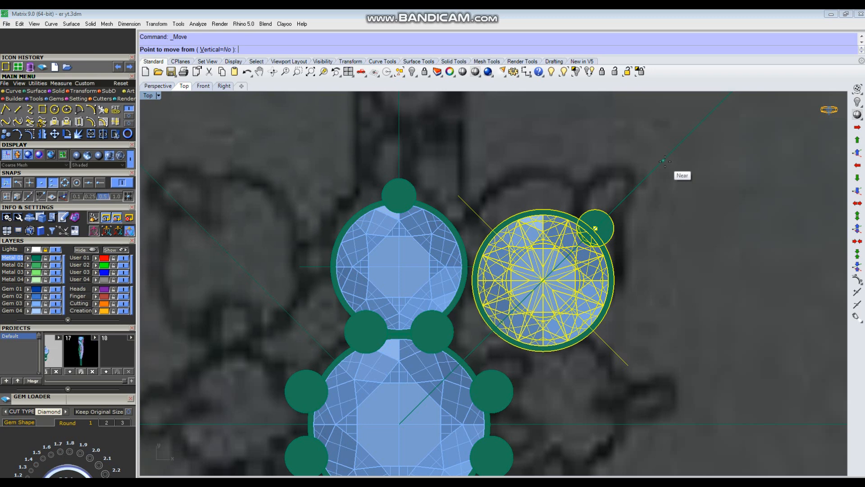
click(665, 164)
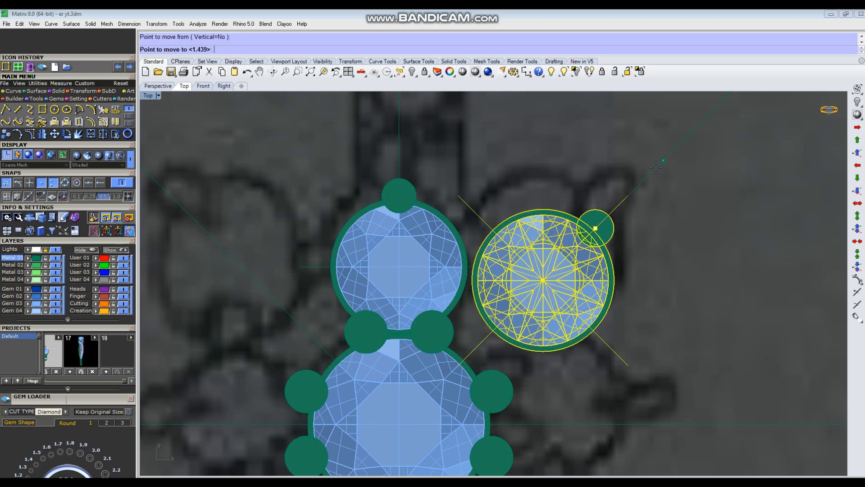
scroll(658, 165, up, 2)
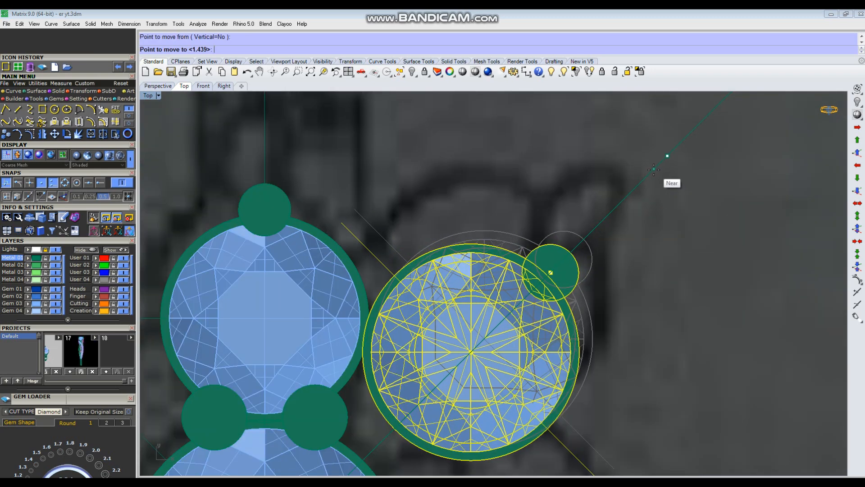
click(654, 170)
scroll(594, 188, down, 1)
scroll(594, 184, down, 5)
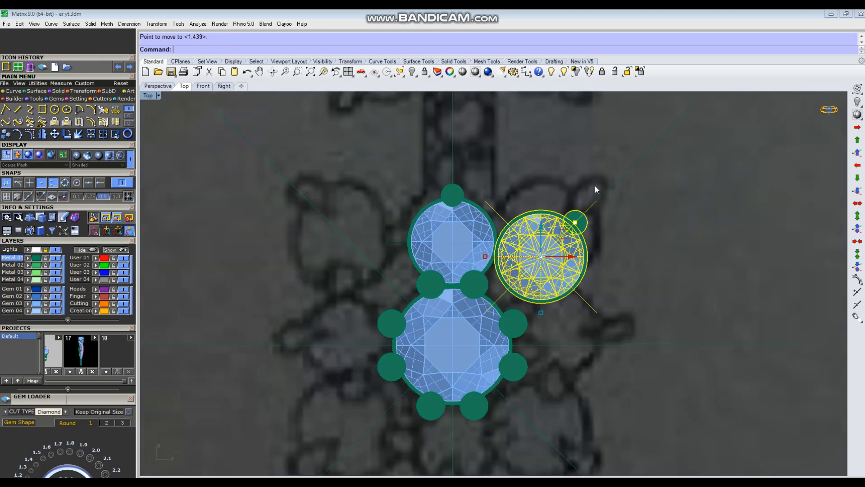
key(ctrl+z)
key(Escape)
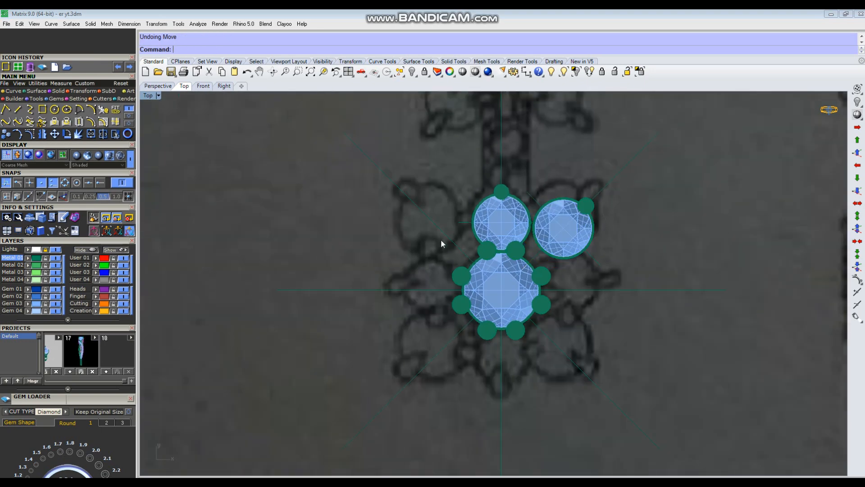
Step: Select the prong of the diagonal gem setting
scroll(442, 241, up, 2)
scroll(696, 184, up, 2)
click(649, 183)
right_drag(691, 187, 682, 230)
text(ap)
key(Return)
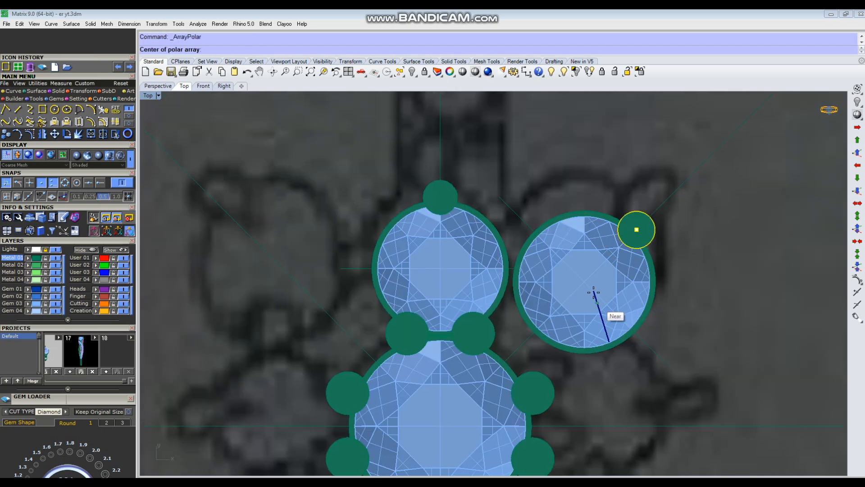
click(588, 285)
scroll(588, 285, down, 2)
text(4>: )
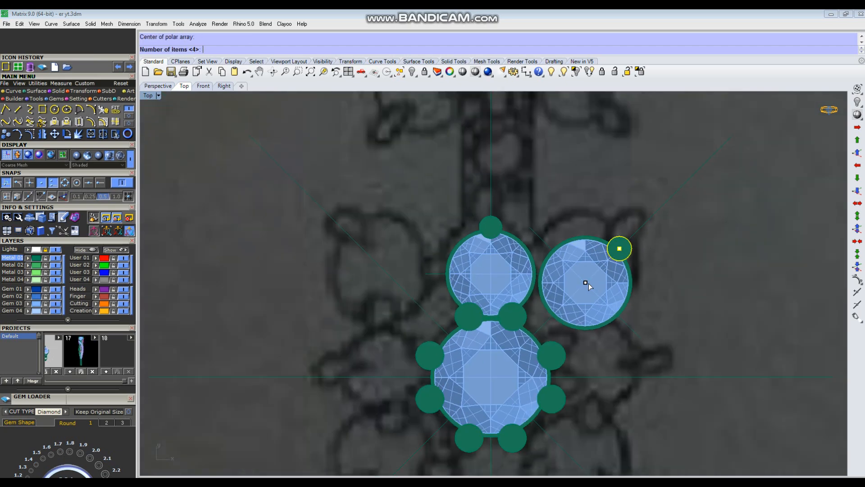
text(33)
key(Return)
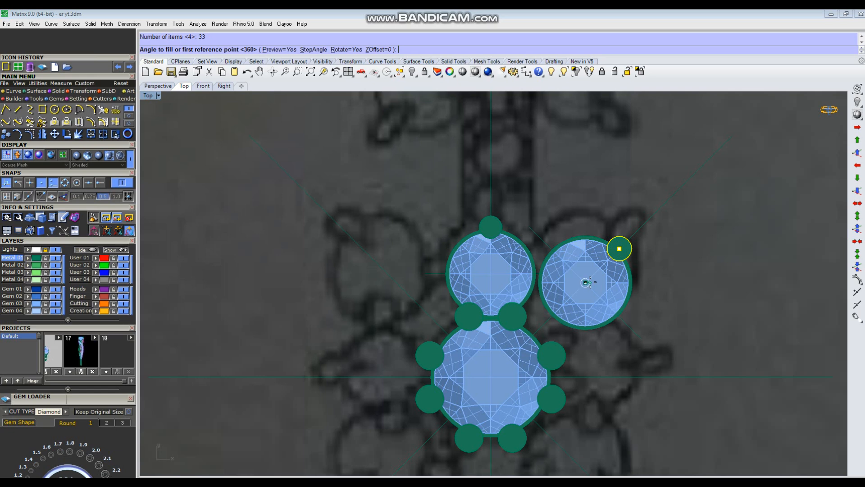
key(Escape)
Step: Polar array the selected prong around the diagonal gem's centre with 3 items over 360 degrees
key(Return)
click(587, 284)
text(3)
key(Return)
key(Return)
key(Return)
scroll(572, 291, up, 3)
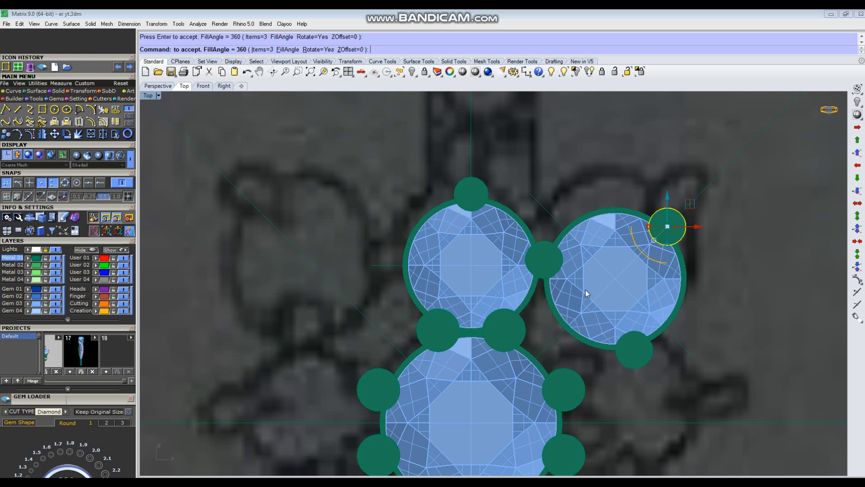
scroll(604, 252, down, 3)
key(Return)
Step: Rotate a copy of the prong between the upper and diagonal gems slightly downward around the diagonal gem's centre
scroll(577, 228, up, 3)
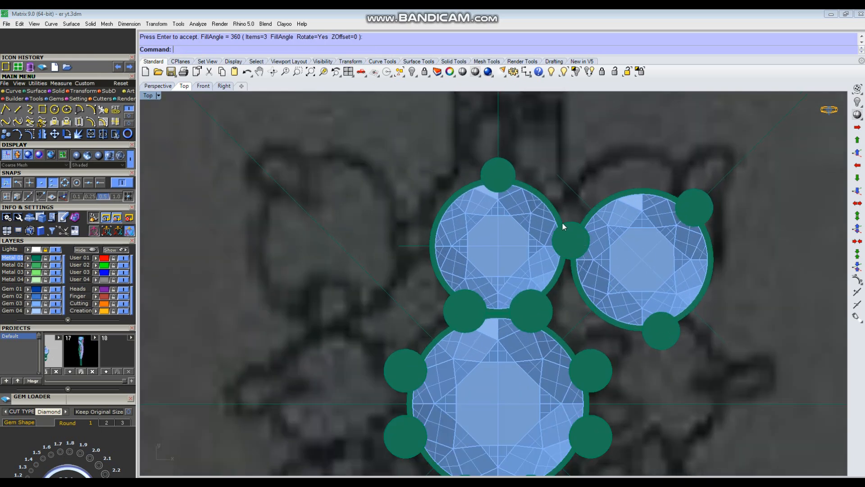
click(581, 255)
text(Rotate)
key(Return)
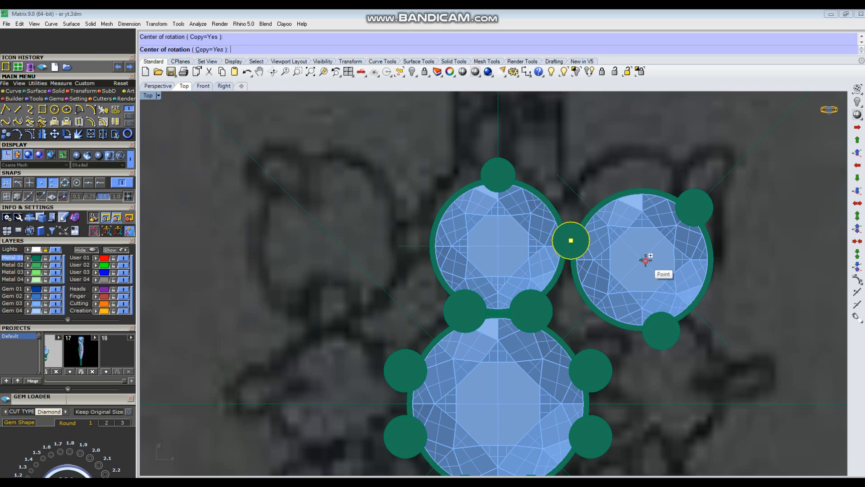
click(642, 259)
click(570, 242)
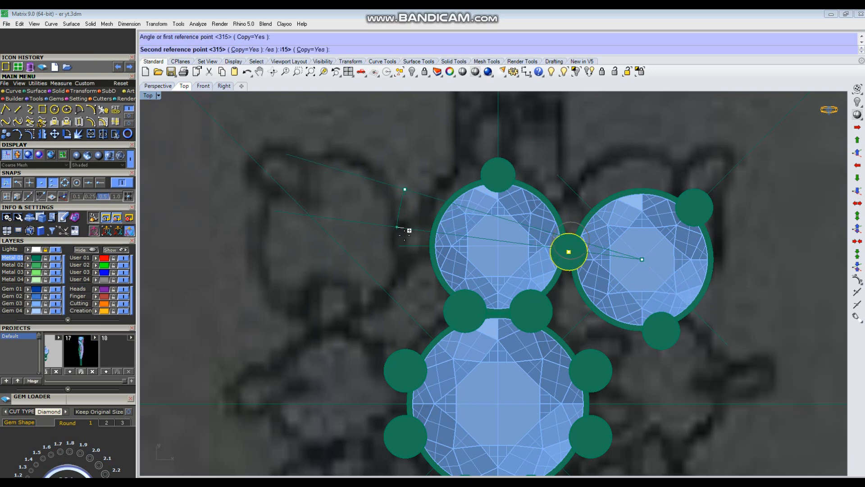
click(429, 282)
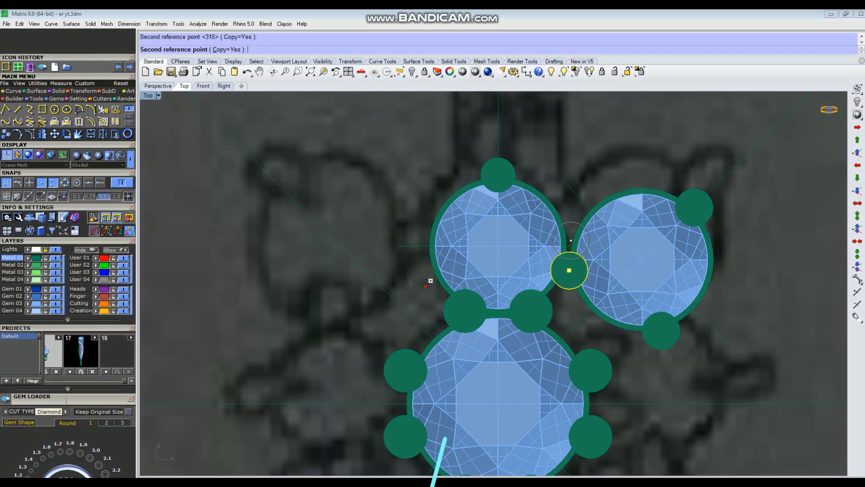
Step: Delete the original prong between the two gems and the diagonal gem's lower prong
click(661, 345)
right_click(659, 342)
key(Delete)
click(659, 342)
key(Delete)
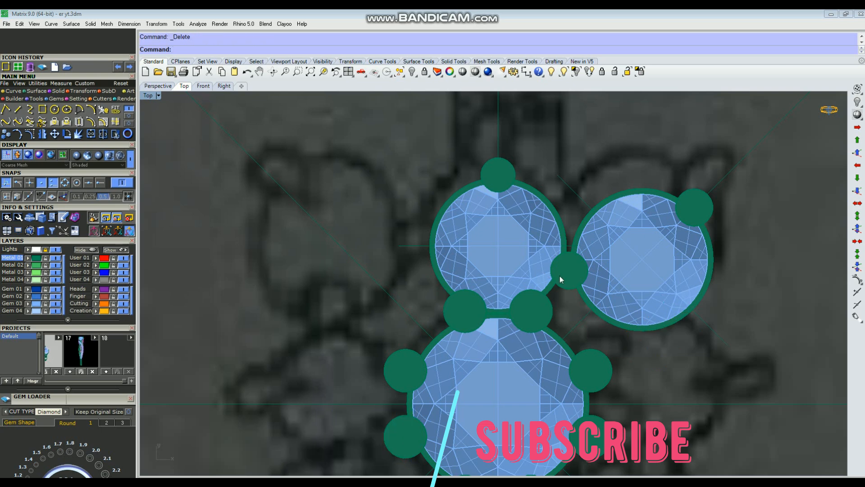
Step: Mirror the rotated prong across the diagonal guide line to the other side of the diagonal gem
click(573, 273)
text(MI)
key(Return)
click(729, 176)
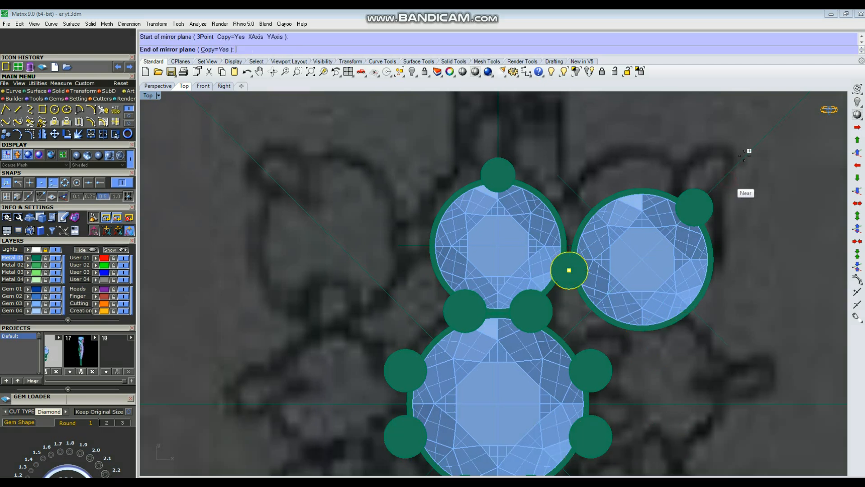
click(751, 150)
click(722, 238)
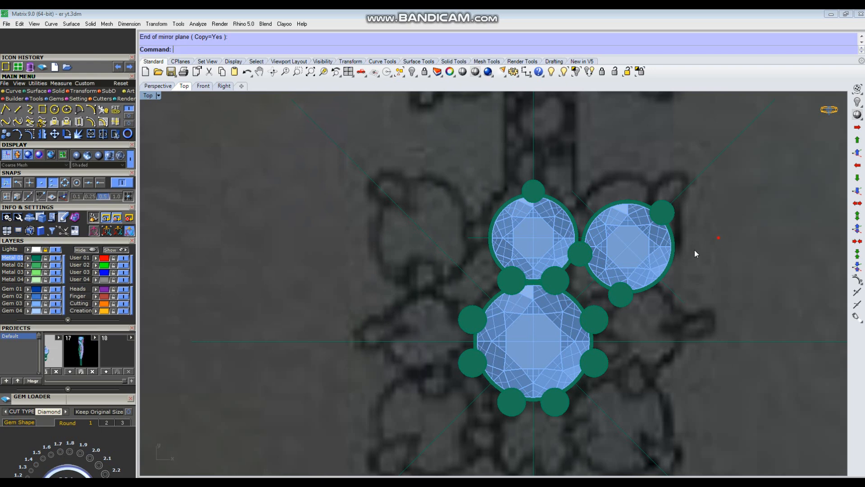
Step: Polar array the diagonal gem setting with its three prongs around the centre gem, using 4 items over 360 degrees
drag(624, 297, 622, 297)
shift+click(579, 250)
ctrl+drag(752, 183, 710, 142)
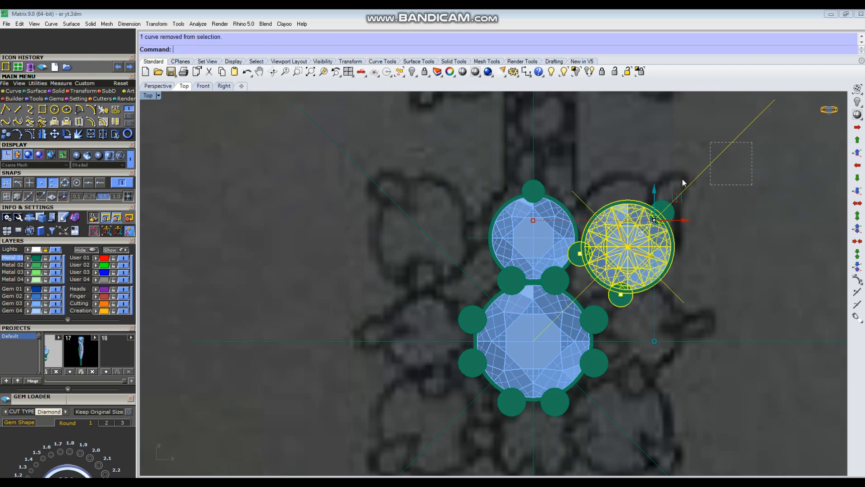
shift+drag(660, 198, 660, 202)
key(Return)
click(533, 341)
scroll(531, 329, down, 3)
text(4)
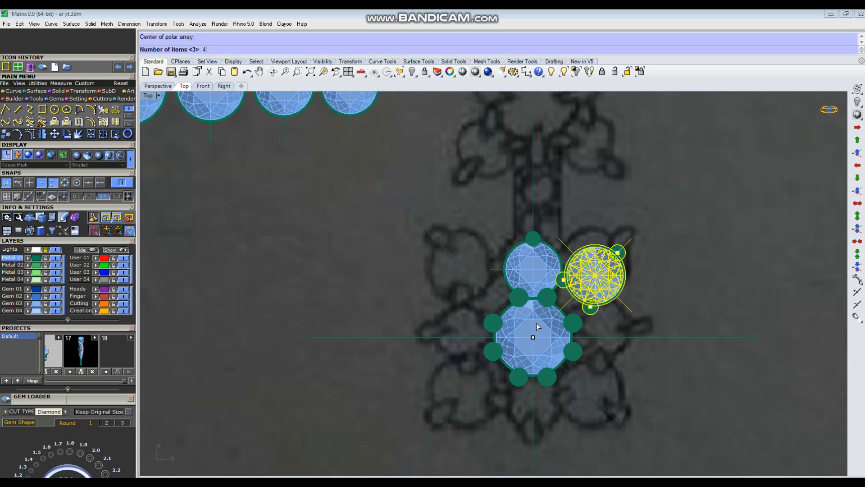
key(Return)
key(Return)
key(Return)
key(Escape)
Step: Polar array the gem setting above the centre gem, with its outer prong, around the flower's centre using 4 items over 360 degrees
scroll(540, 244, up, 3)
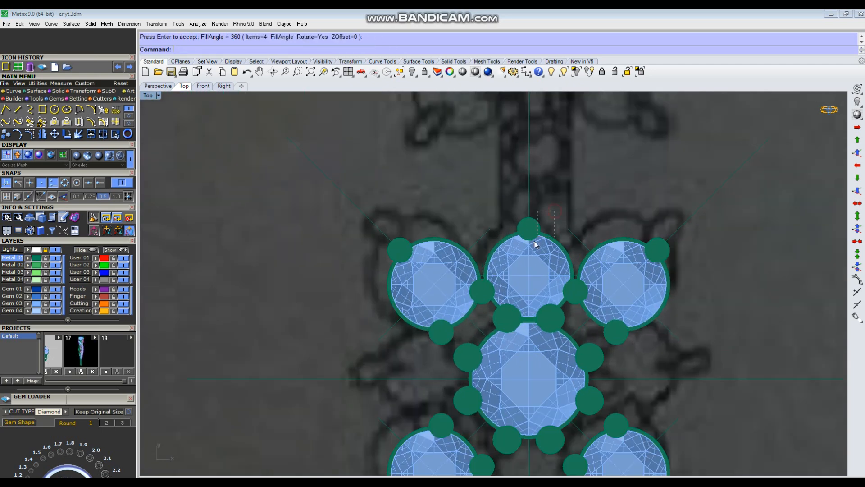
drag(533, 251, 533, 253)
key(Return)
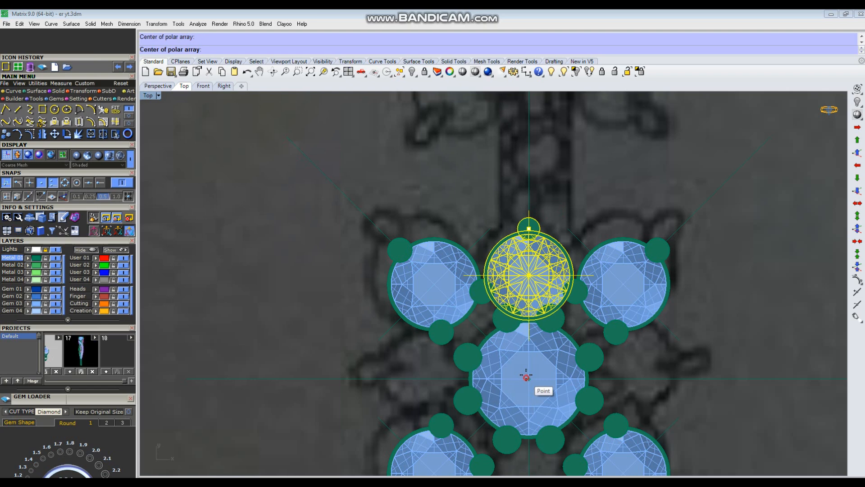
key(Return)
key(Return)
key(Return)
key(Escape)
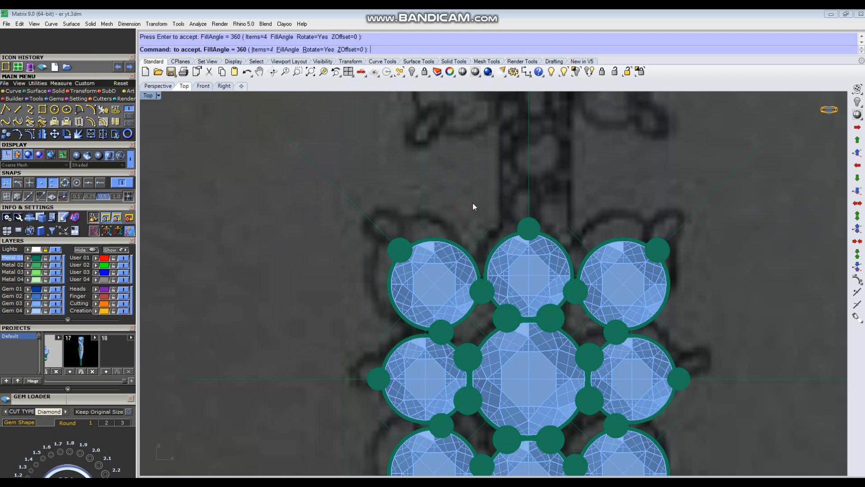
Step: Select the whole nine-gem flower with its guide lines and move it slightly upward over the sketch
scroll(466, 201, down, 1)
scroll(528, 284, down, 5)
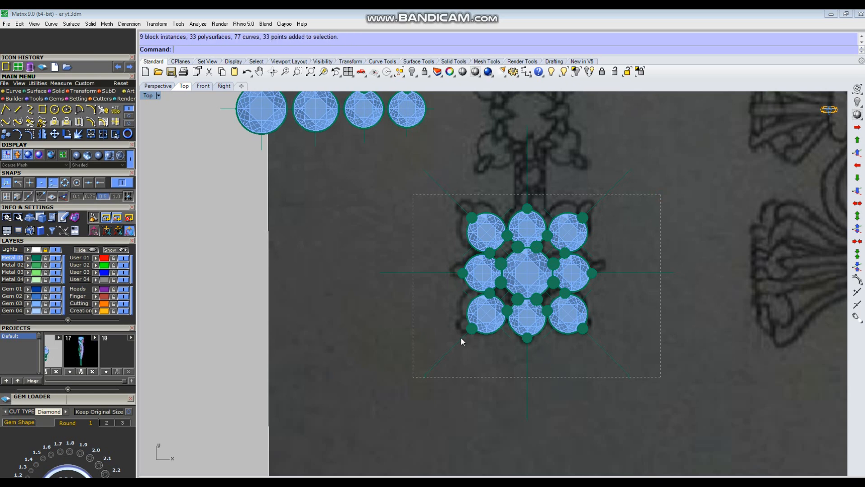
drag(461, 341, 461, 339)
drag(527, 239, 528, 236)
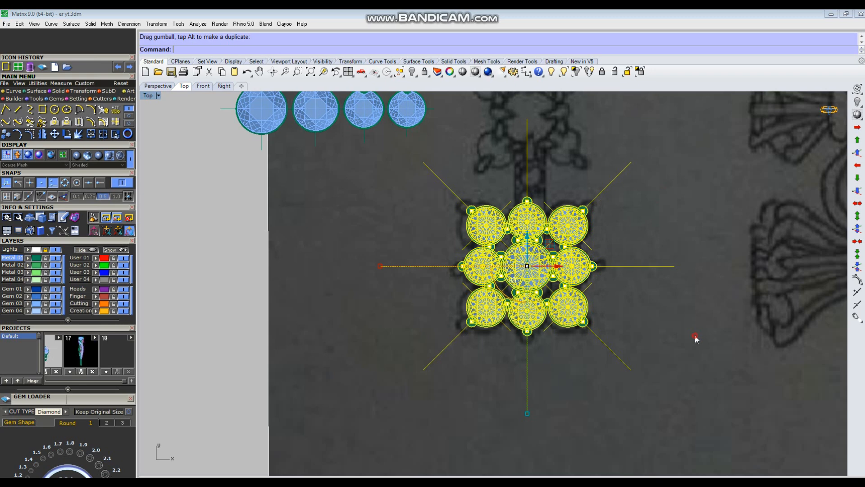
key(Escape)
Step: Select the radial guide lines around the finished flower and move them up to the centre of the next sketched flower
scroll(556, 233, down, 3)
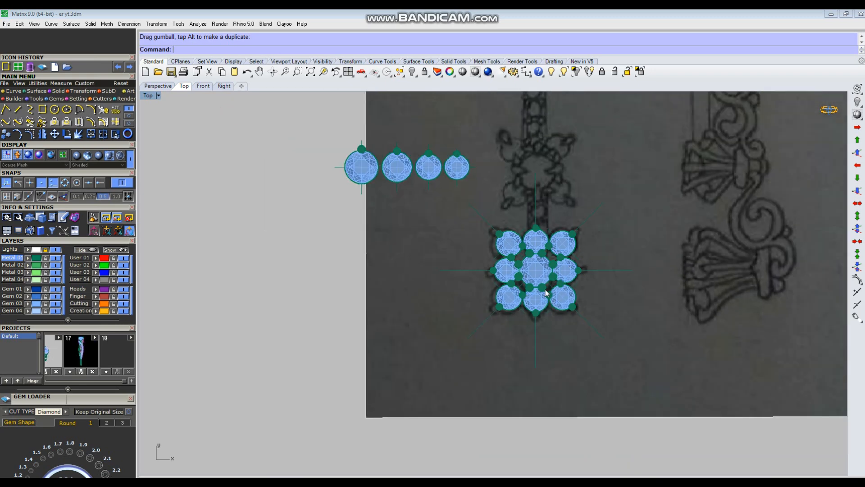
scroll(558, 301, down, 2)
scroll(533, 228, up, 3)
drag(560, 240, 518, 273)
shift+drag(610, 311, 609, 315)
shift+drag(643, 357, 621, 383)
right_drag(621, 384, 640, 310)
shift+drag(600, 402, 599, 402)
shift+drag(568, 386, 464, 366)
shift+drag(444, 276, 424, 311)
right_drag(452, 334, 435, 413)
drag(537, 353, 536, 231)
click(483, 274)
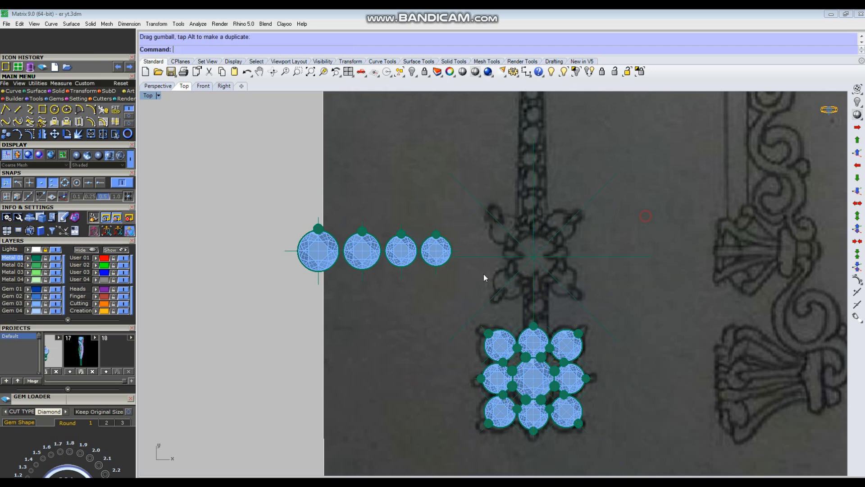
Step: Copy the largest gem setting from the row by its centre to the guide-line intersection of the upper flower
scroll(518, 239, up, 4)
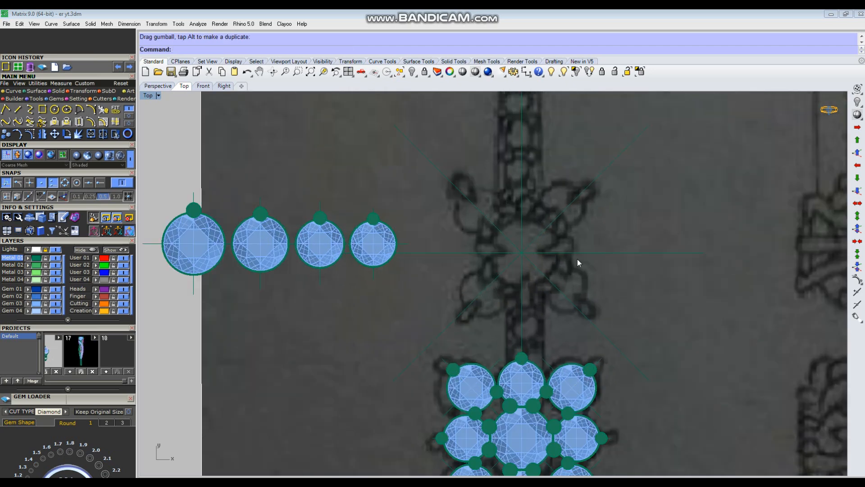
scroll(575, 261, down, 4)
scroll(362, 240, up, 3)
scroll(363, 240, up, 1)
click(311, 250)
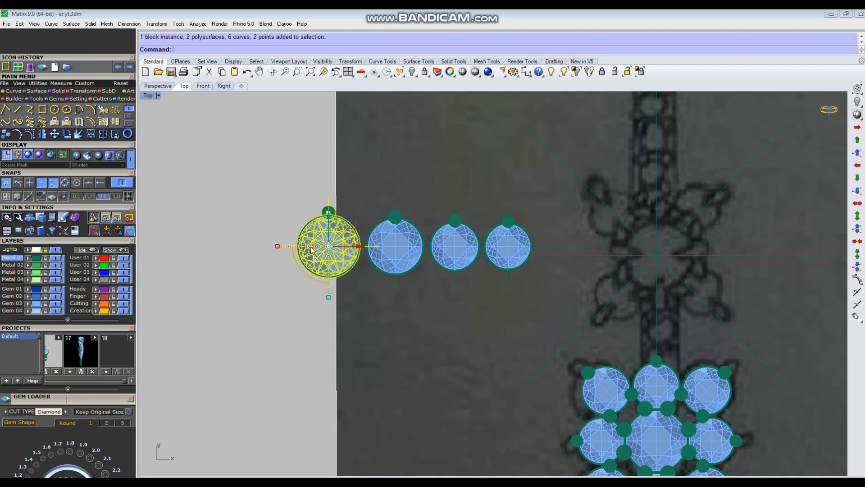
right_click(325, 247)
scroll(349, 263, up, 4)
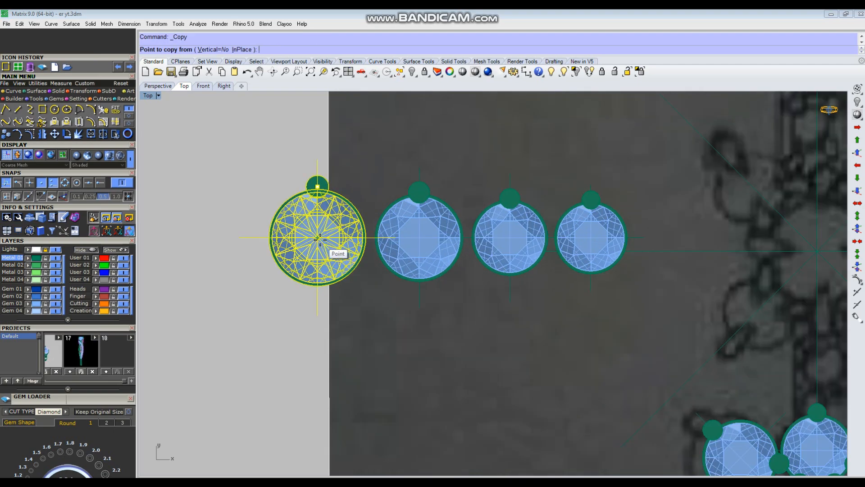
click(317, 238)
scroll(226, 322, down, 2)
scroll(593, 289, up, 1)
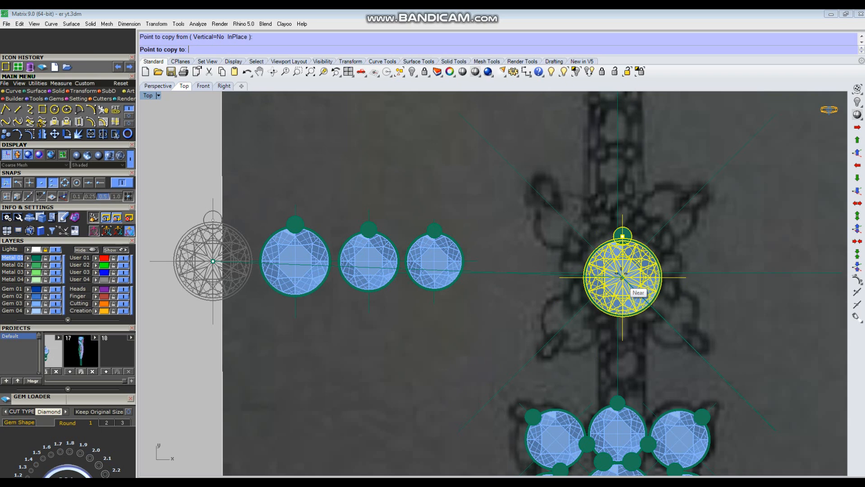
click(31, 183)
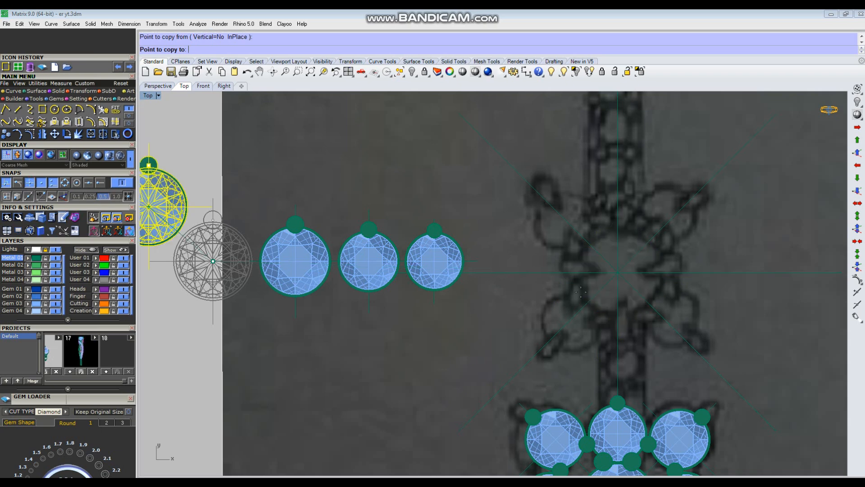
click(616, 273)
key(Return)
scroll(550, 269, down, 1)
scroll(619, 282, down, 1)
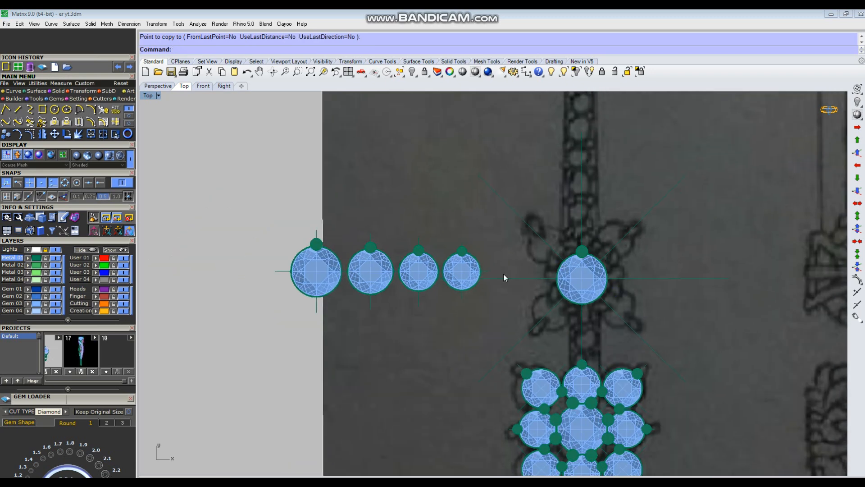
Step: Copy the third gem setting of the row by its centre onto the upper flower's rising diagonal guide line
scroll(504, 276, up, 1)
scroll(367, 256, up, 2)
click(383, 268)
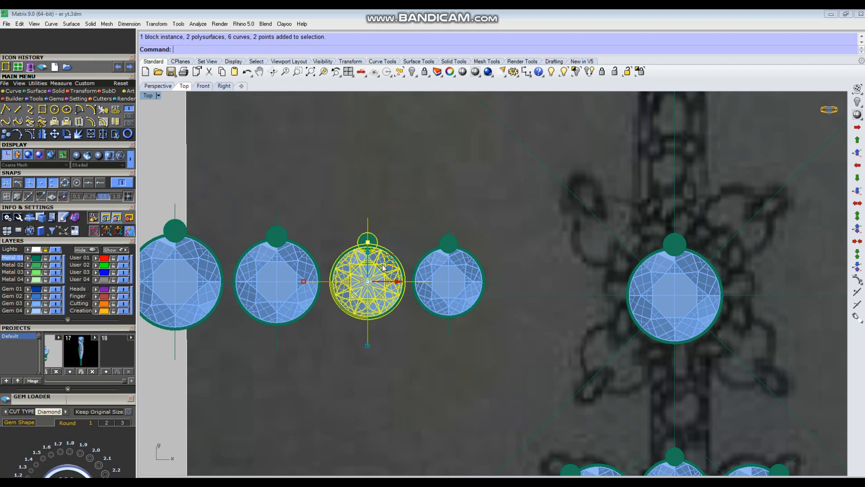
scroll(375, 285, up, 2)
key(Return)
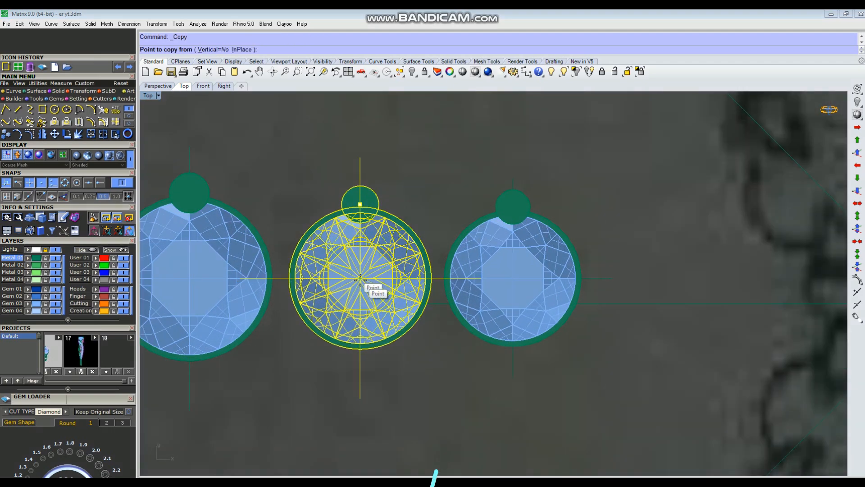
click(368, 284)
scroll(273, 320, down, 8)
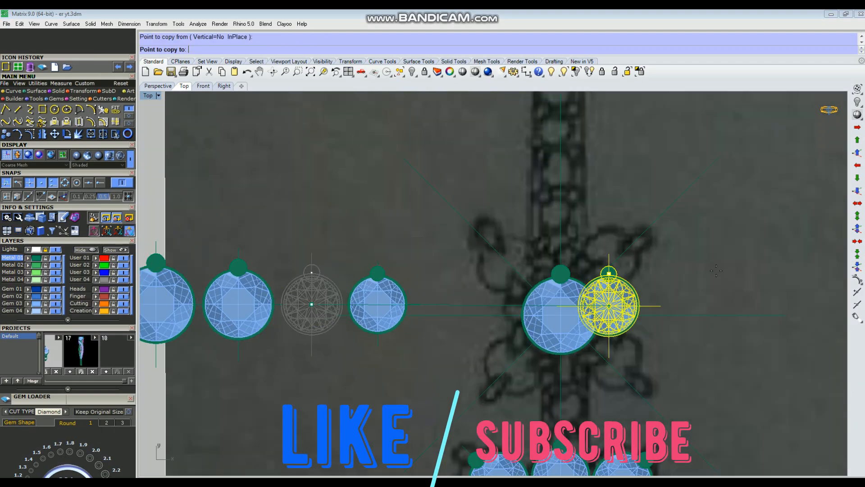
scroll(712, 273, up, 4)
click(564, 252)
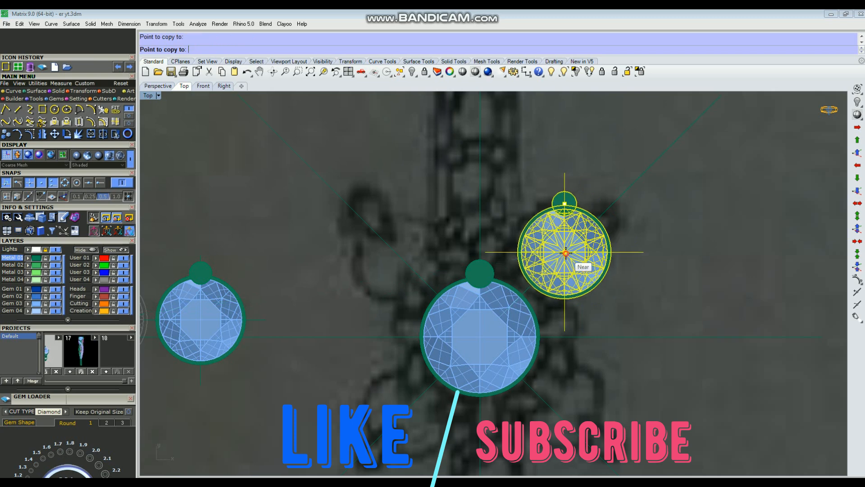
key(Return)
Step: Rotate a copy of the diagonal gem setting so its prong lies on the diagonal guide line, and delete the unrotated original
drag(585, 155, 547, 214)
scroll(566, 238, up, 6)
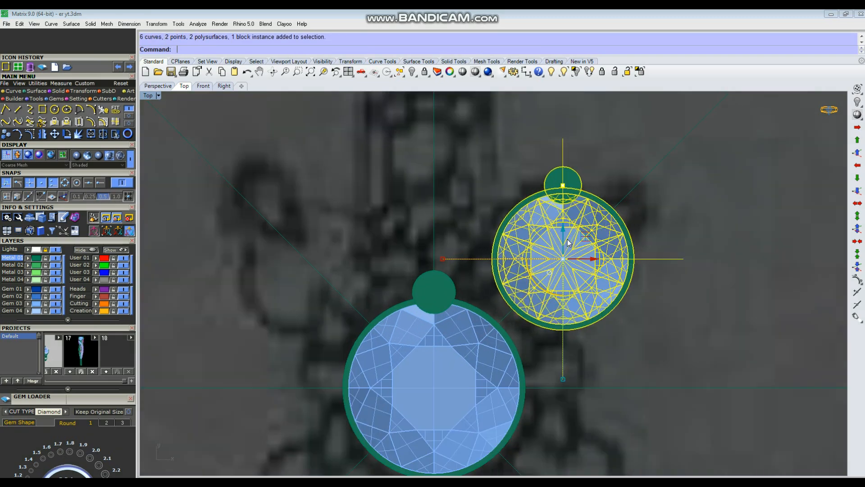
text(r)
key(Return)
click(561, 262)
click(562, 125)
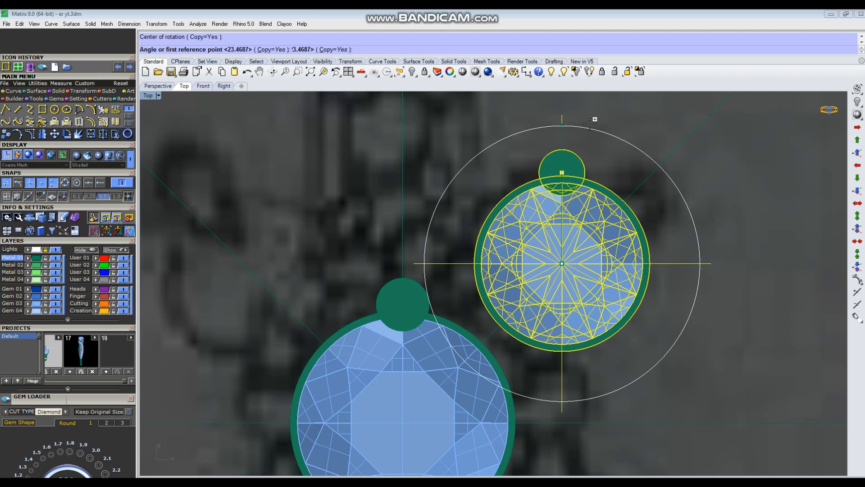
click(661, 162)
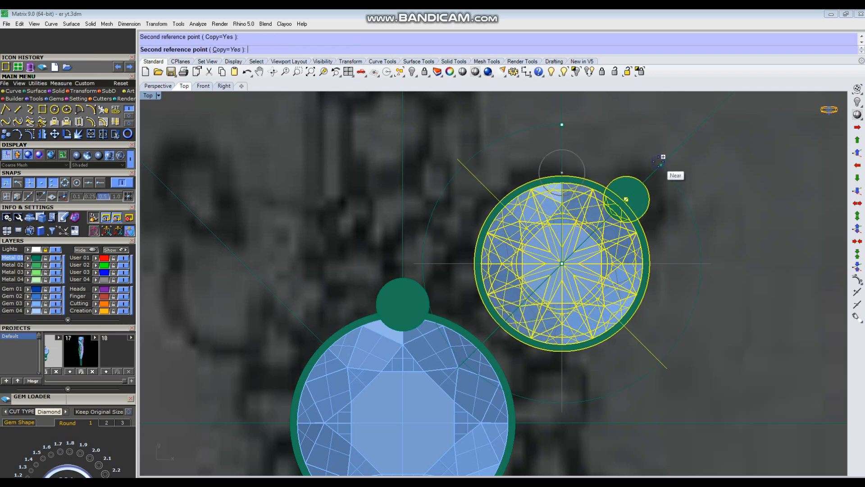
key(Delete)
Step: Polar array the prong of the upper flower's centre gem around that gem with 4 items over 360 degrees
scroll(622, 186, down, 4)
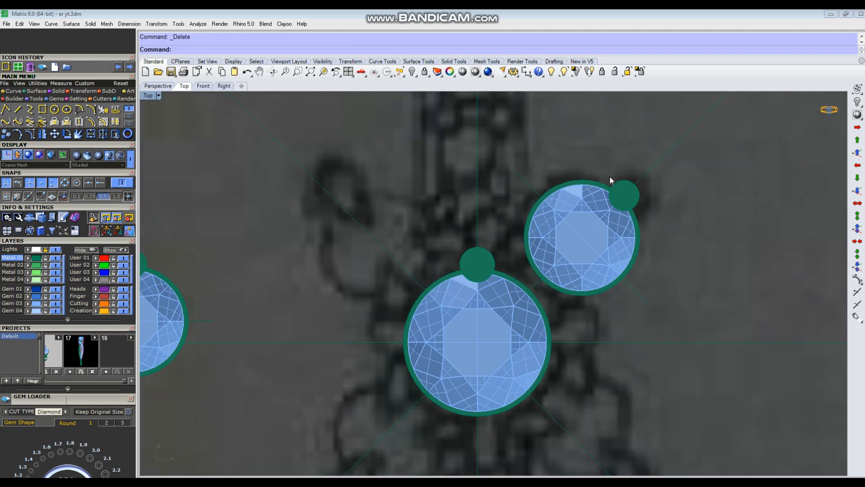
scroll(552, 214, down, 2)
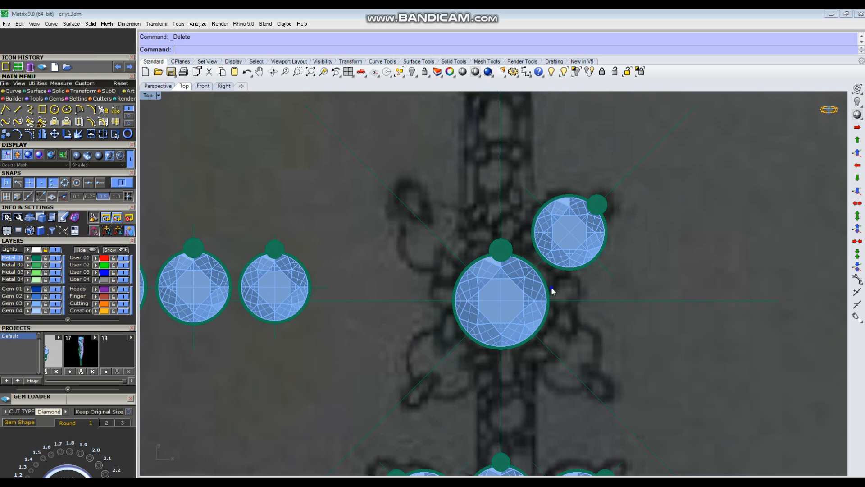
right_drag(505, 326, 515, 296)
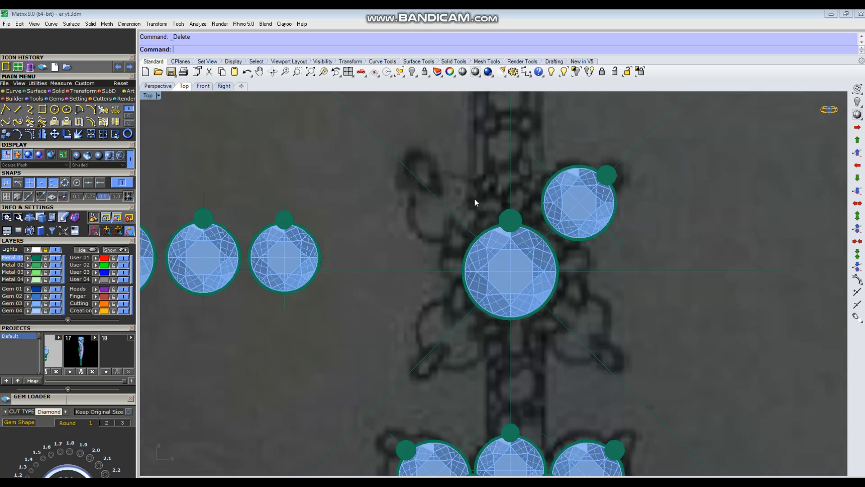
click(532, 241)
key(Return)
click(510, 272)
scroll(510, 272, down, 1)
key(Return)
key(Return)
Step: Polar array the prong of the upper flower's diagonal gem around that gem with 3 items over 360 degrees
scroll(572, 166, up, 3)
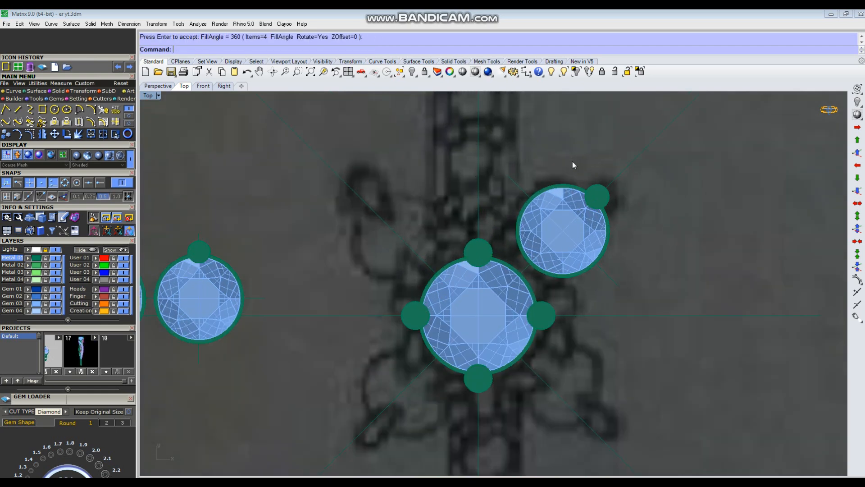
drag(572, 158, 645, 228)
key(Return)
click(565, 231)
text(3)
key(Return)
key(Return)
key(Return)
key(Return)
Step: Rotate a copy of the diagonal gem's upper-left prong around the gem's centre towards the centre gem, and delete the superseded prongs
drag(430, 152, 543, 248)
scroll(547, 245, down, 2)
key(ctrl+r)
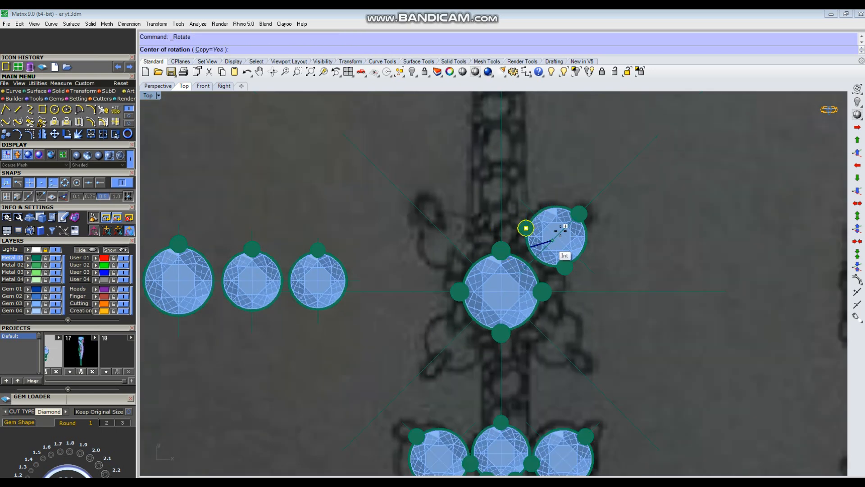
scroll(559, 231, up, 4)
click(556, 240)
click(711, 259)
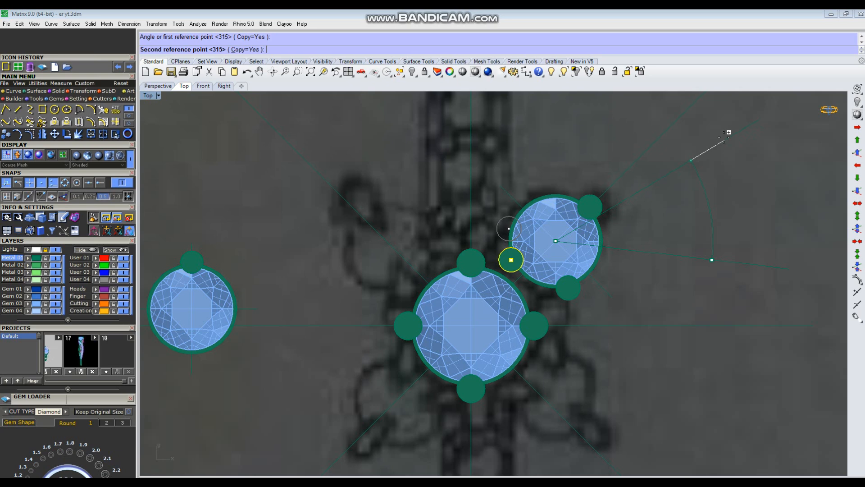
click(725, 139)
right_click(566, 294)
key(Delete)
click(568, 296)
key(Delete)
Step: Mirror the rotated prong of the diagonal gem across the rising diagonal guide line
scroll(531, 269, up, 4)
click(509, 251)
right_drag(621, 266, 604, 297)
text(Mirror)
key(Return)
click(640, 169)
click(652, 157)
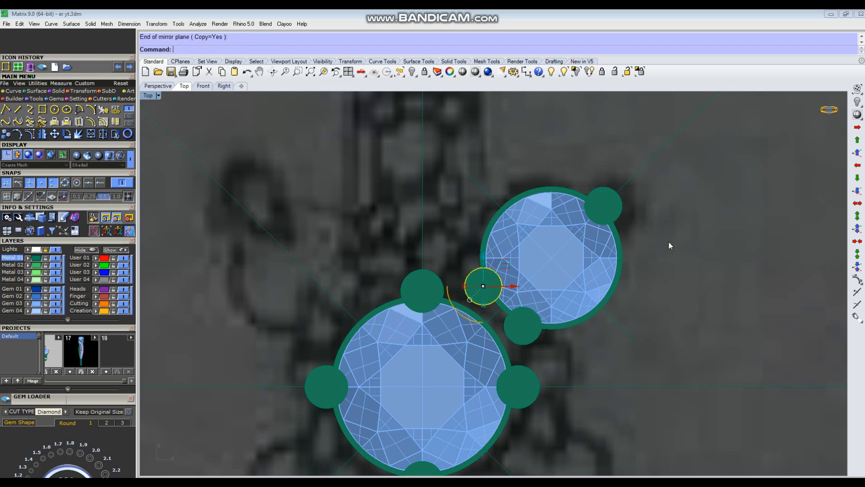
Step: Move the diagonal gem setting with its three prongs along the diagonal guide line closer to the upper flower's centre gem
shift+drag(631, 240, 591, 307)
shift+click(533, 336)
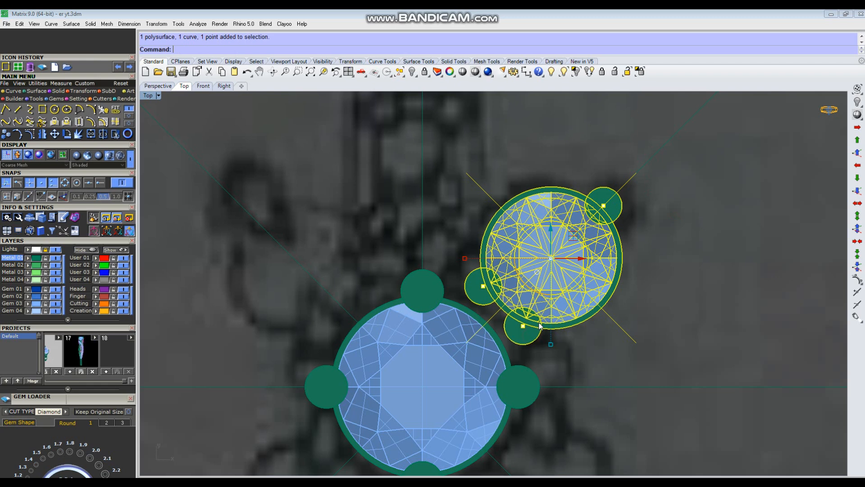
text(m)
key(Return)
click(691, 118)
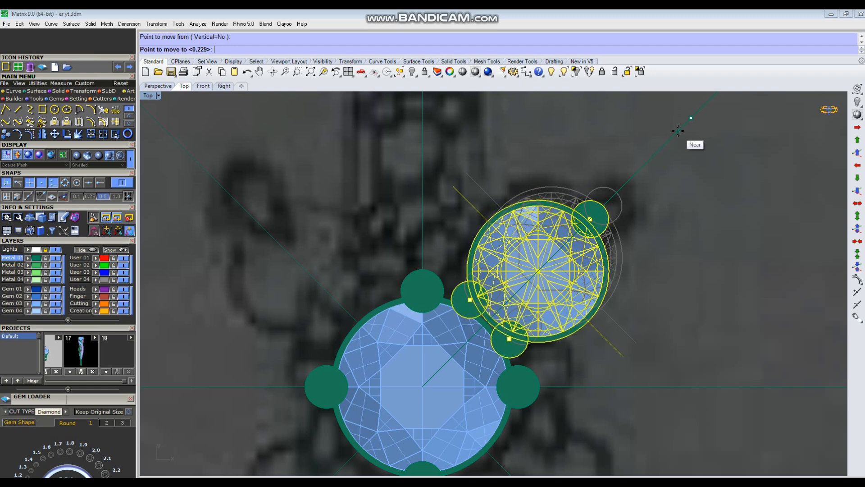
click(678, 131)
scroll(484, 273, down, 4)
key(Escape)
scroll(484, 295, up, 6)
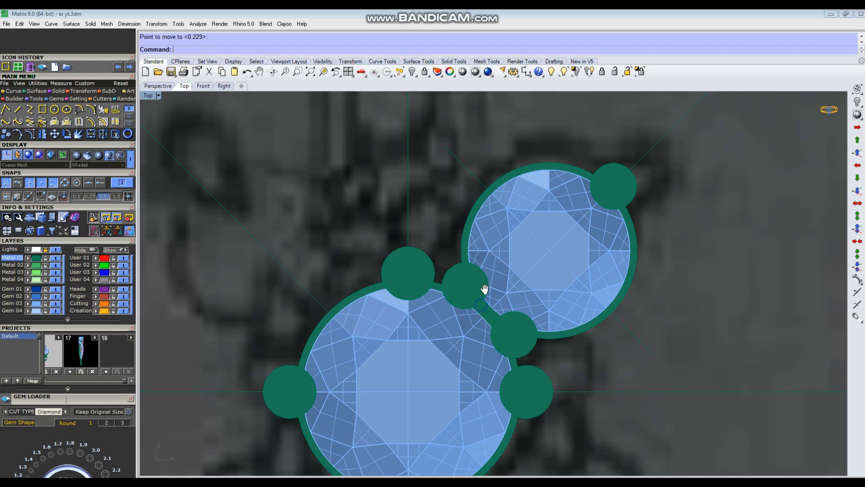
Step: Delete the diagonal gem's lower inner prong and rotate the other inner prong slightly around the gem's centre without copying
right_drag(484, 303, 495, 276)
click(527, 308)
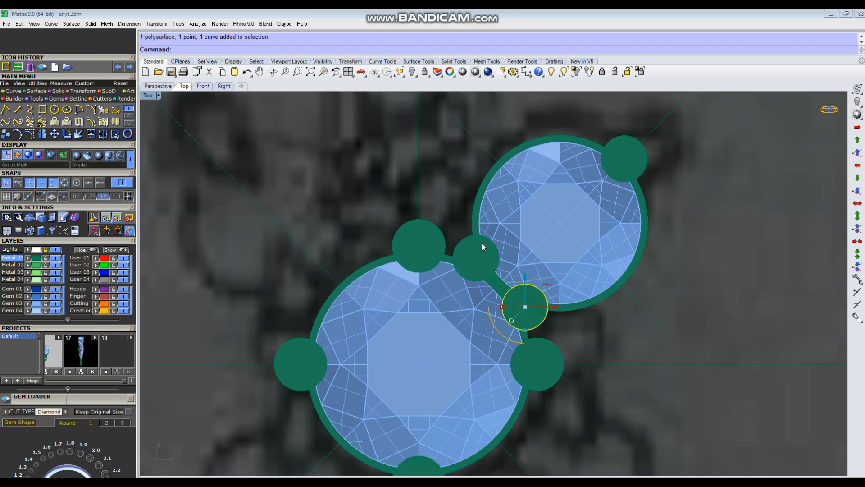
key(Delete)
click(477, 262)
text(r)
key(Return)
text(c)
key(Return)
click(560, 223)
click(721, 226)
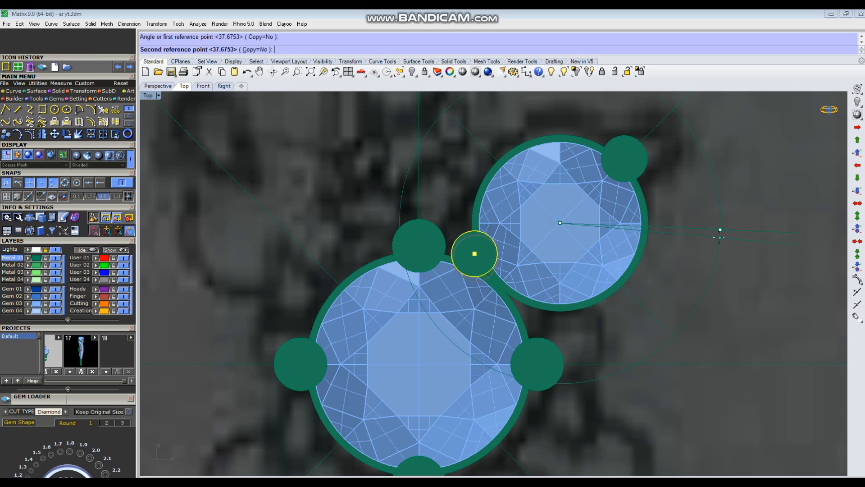
click(719, 238)
Step: Mirror the adjusted inner prong across the diagonal guide line to the other side of the diagonal gem
scroll(474, 253, up, 5)
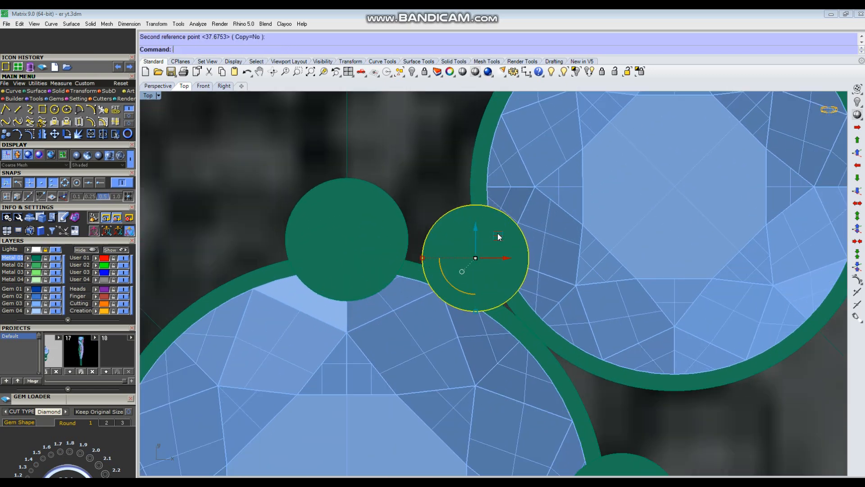
drag(497, 239, 495, 240)
scroll(496, 272, down, 6)
key(m)
click(710, 107)
right_drag(740, 165, 683, 291)
click(707, 180)
scroll(573, 204, down, 5)
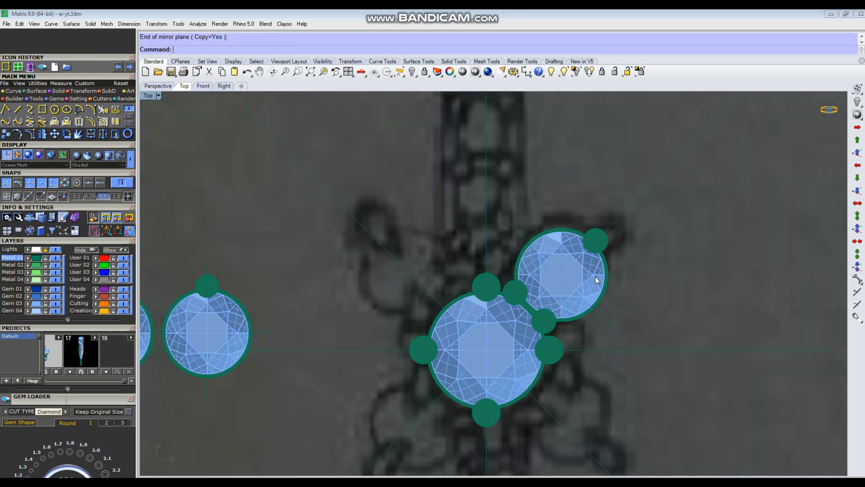
Step: Polar array the diagonal gem setting with its three prongs around the upper flower's centre gem with 4 items over 360 degrees
click(563, 293)
scroll(525, 306, up, 2)
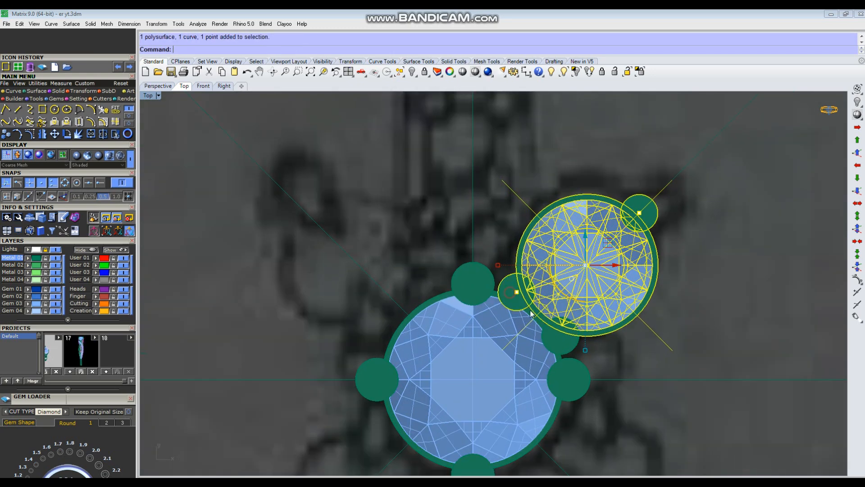
shift+click(561, 341)
right_drag(572, 309, 585, 280)
text(ap)
key(Return)
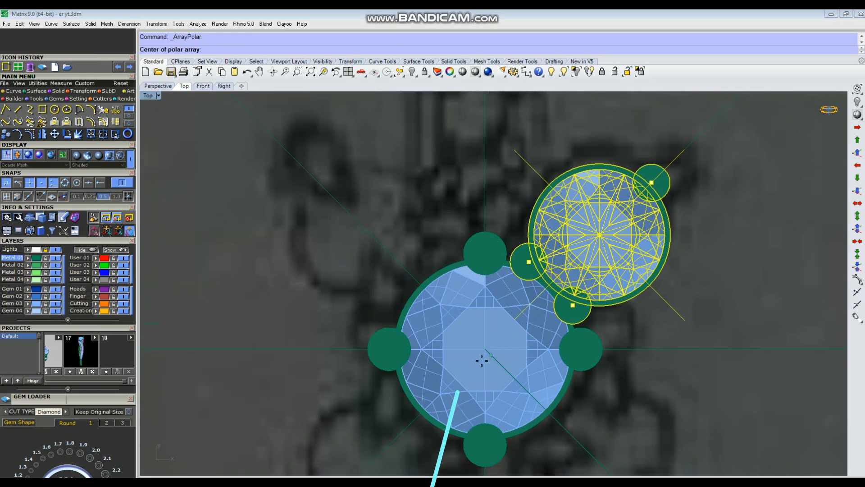
click(482, 350)
scroll(483, 350, down, 1)
text(3)
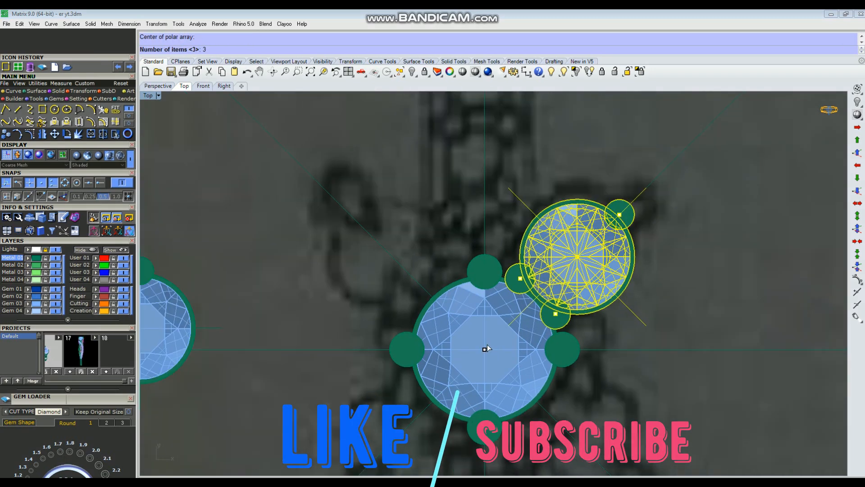
text(4)
key(Return)
key(Return)
key(Return)
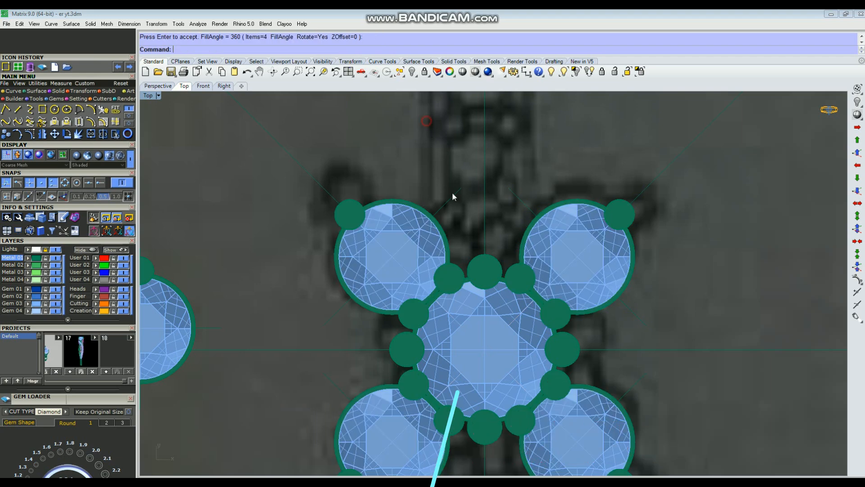
Step: Group the row of four spare gem settings beside the upper flower and hide the group
scroll(480, 237, down, 2)
scroll(480, 236, down, 3)
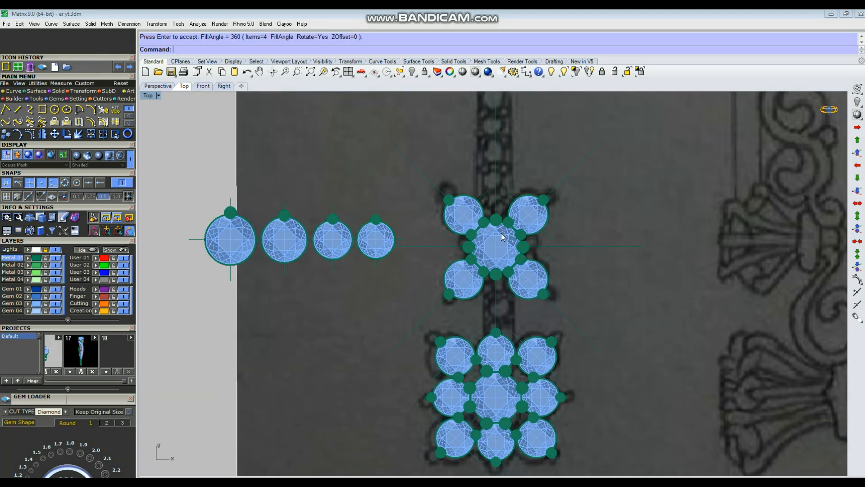
scroll(503, 237, up, 2)
scroll(513, 256, down, 3)
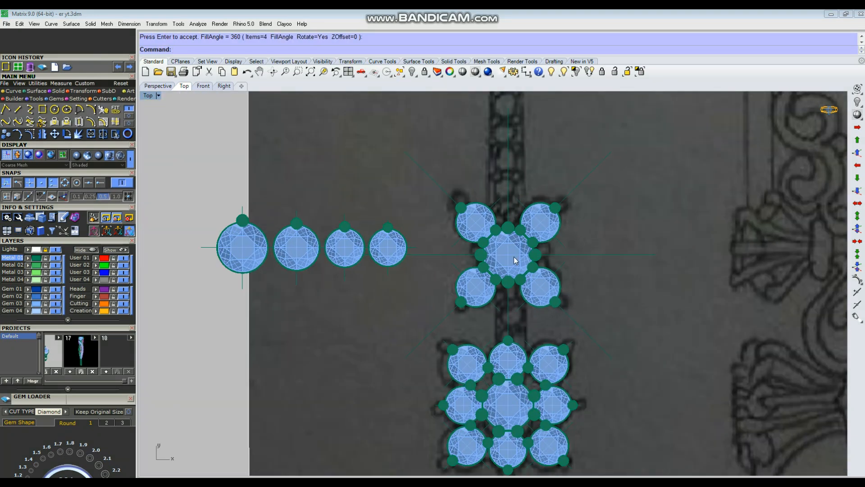
scroll(513, 256, down, 1)
drag(247, 194, 459, 293)
right_drag(455, 286, 469, 267)
key(ctrl+g)
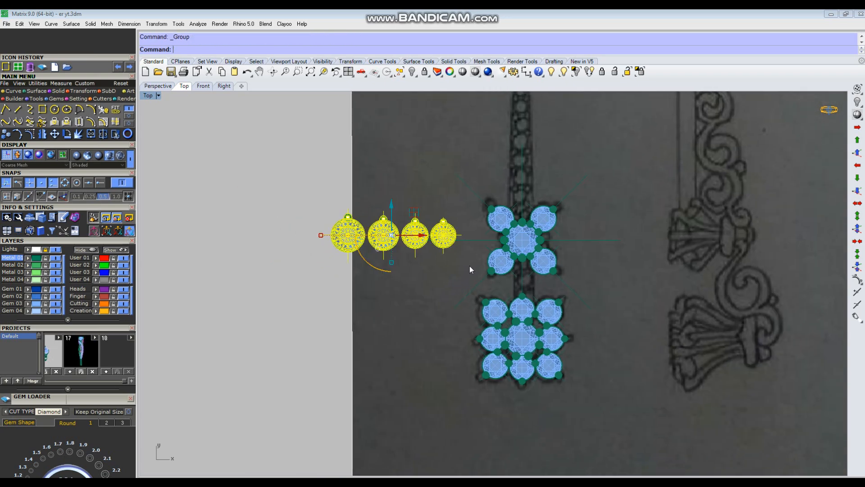
key(ctrl+h)
Step: Draw a vertical guide line from the origin 0 straight down past the lowest flower
right_drag(601, 263, 582, 264)
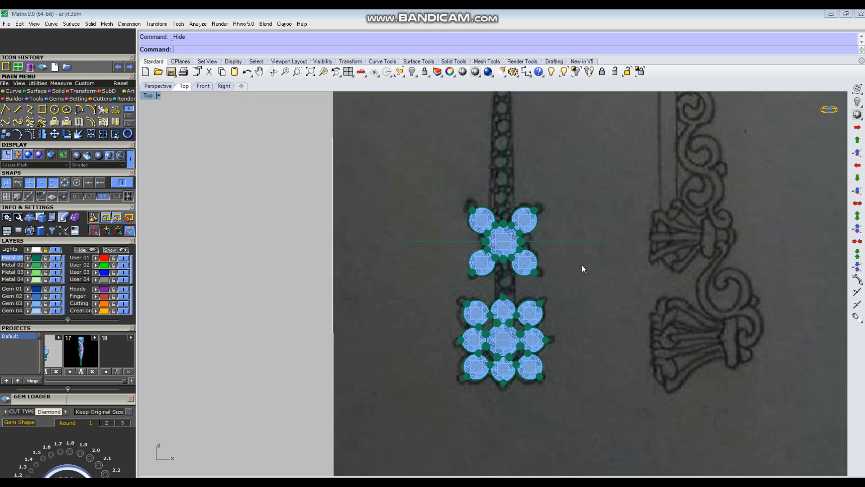
key(ctrl+a)
scroll(528, 293, down, 2)
right_drag(517, 294, 504, 310)
right_drag(479, 181, 469, 205)
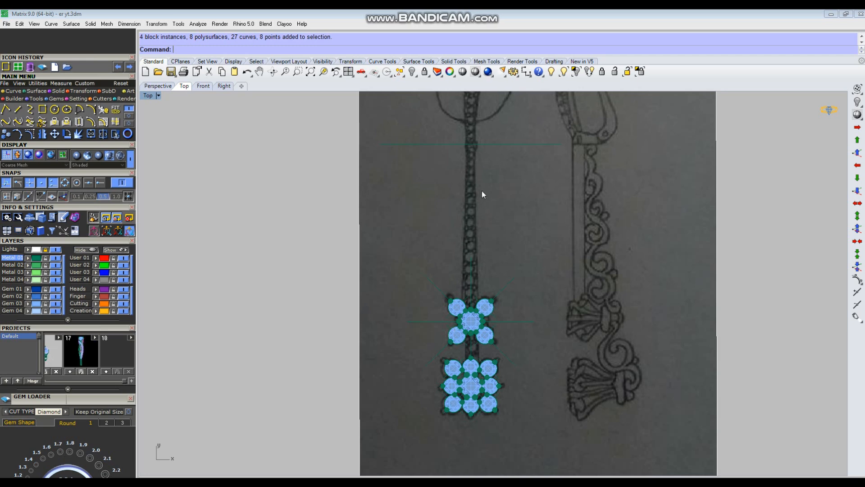
text(l)
key(Return)
text(0)
key(Return)
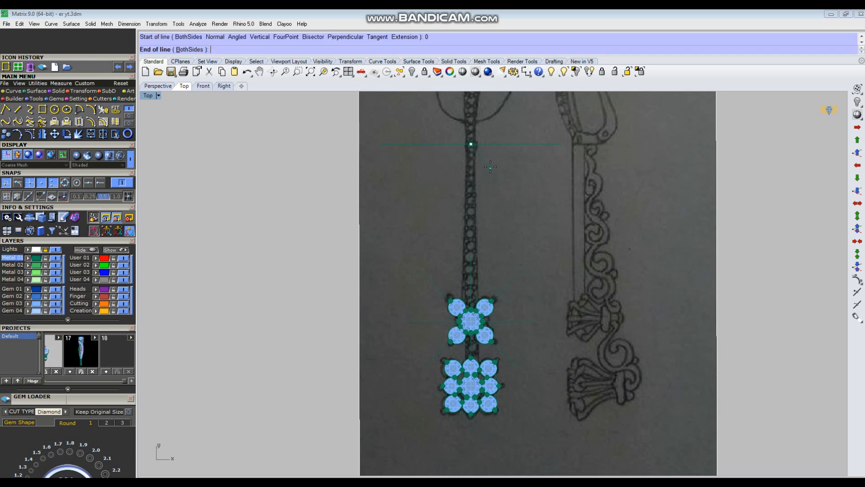
scroll(492, 169, down, 4)
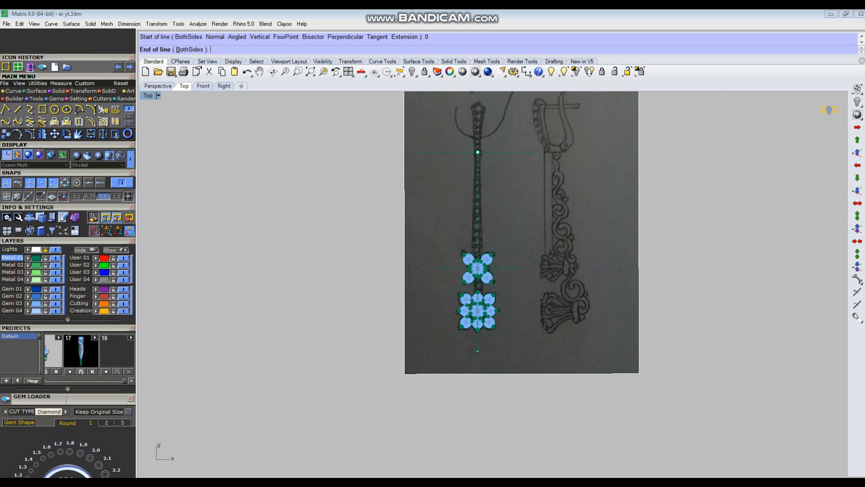
click(475, 348)
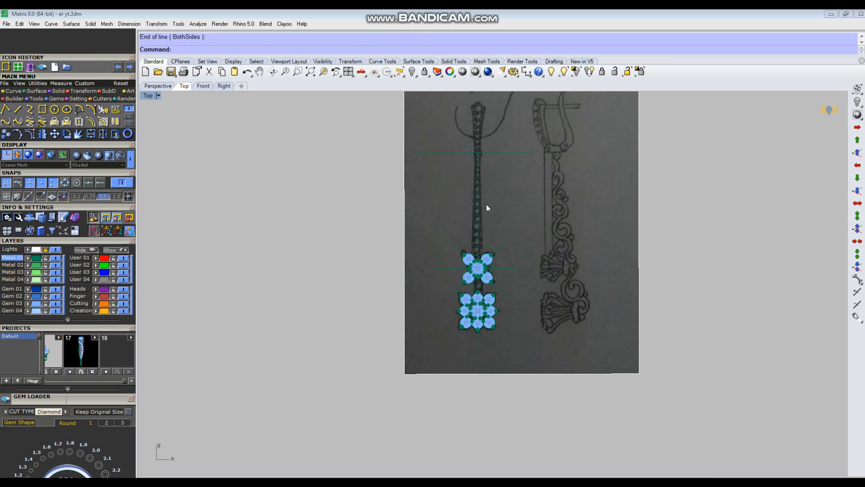
Step: Draw a circle centred on the vertical guide line over the stem, just below the upper horizontal guide line
right_drag(515, 172, 504, 225)
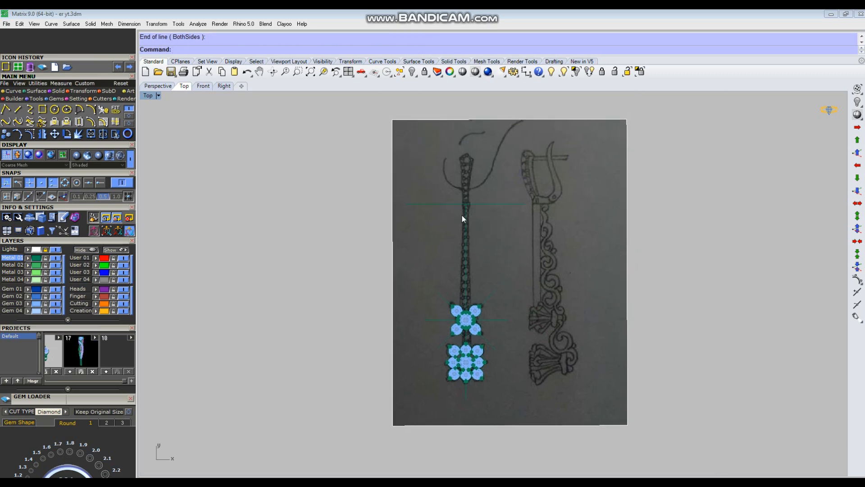
scroll(462, 218, up, 2)
text(c)
key(Return)
scroll(473, 219, up, 5)
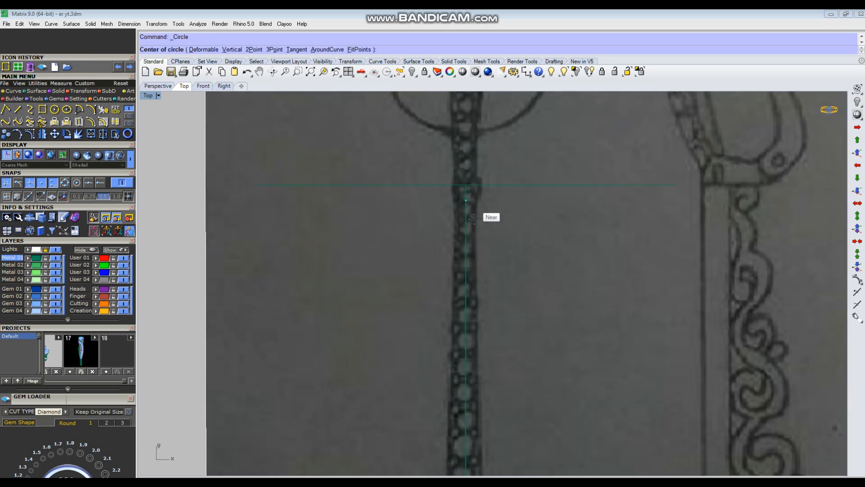
click(464, 202)
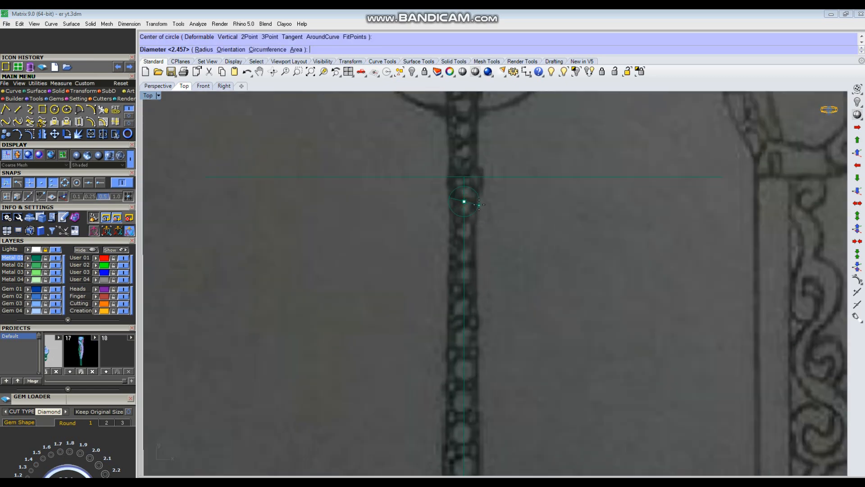
click(480, 203)
click(480, 204)
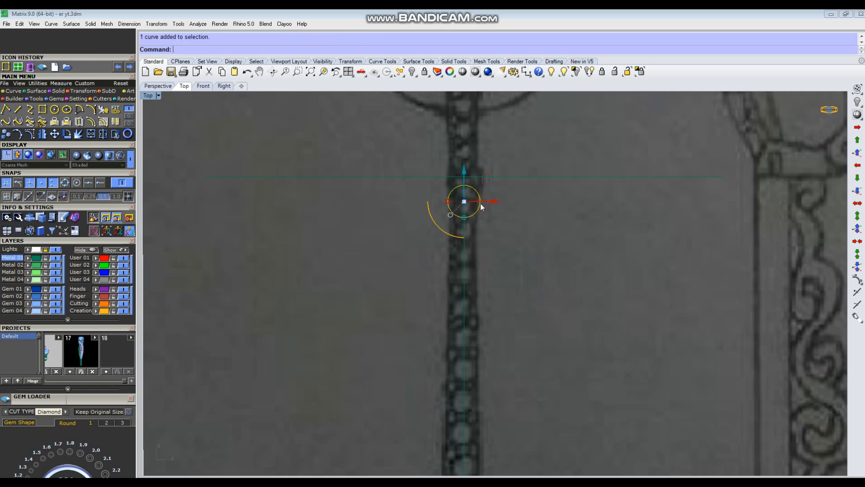
Step: Offset the stem circle inward by 0.2
scroll(480, 203, up, 8)
text(o)
key(Return)
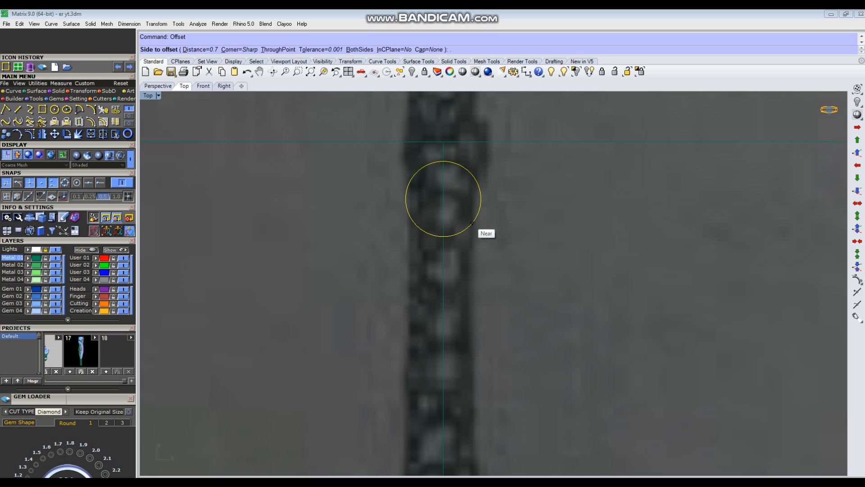
text(2)
key(Return)
click(471, 223)
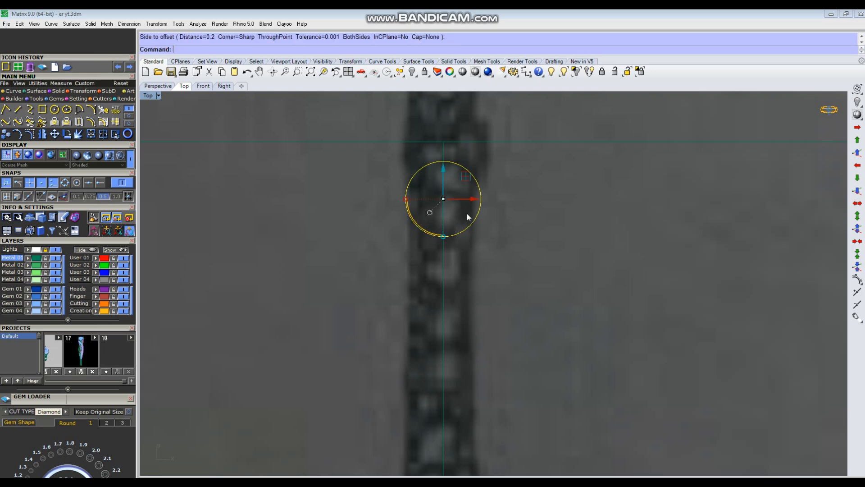
right_click(464, 210)
click(464, 211)
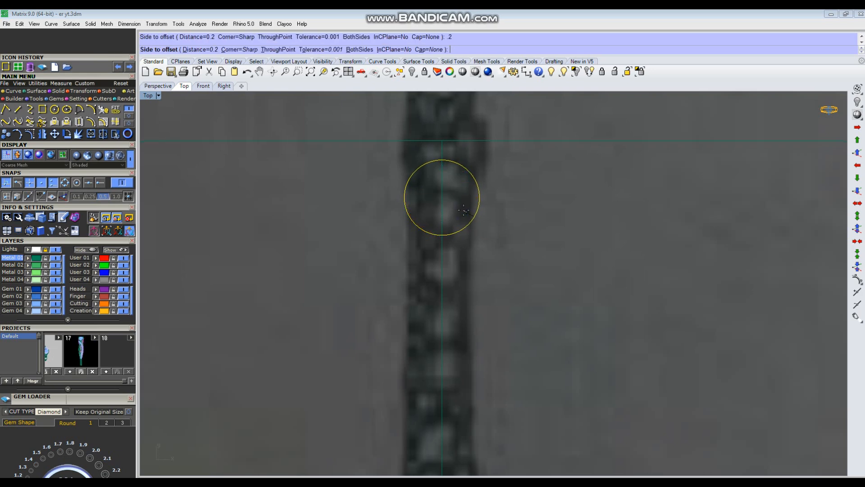
click(471, 210)
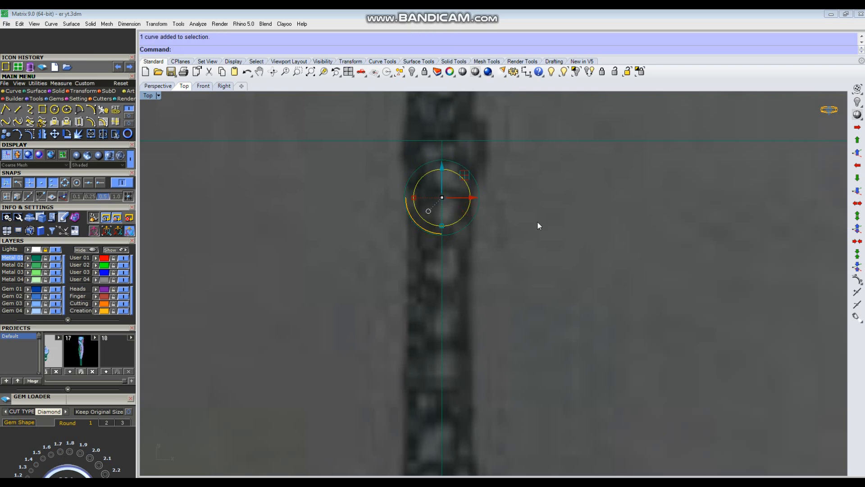
Step: Dimension the inner stem circle's diameter and delete both circles
key(Return)
scroll(537, 221, down, 2)
key(Escape)
scroll(486, 240, down, 1)
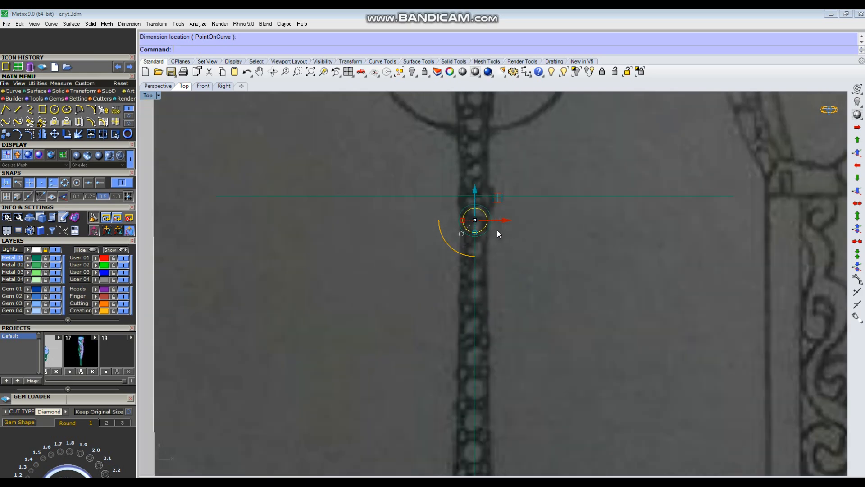
scroll(498, 231, up, 2)
drag(482, 219, 480, 218)
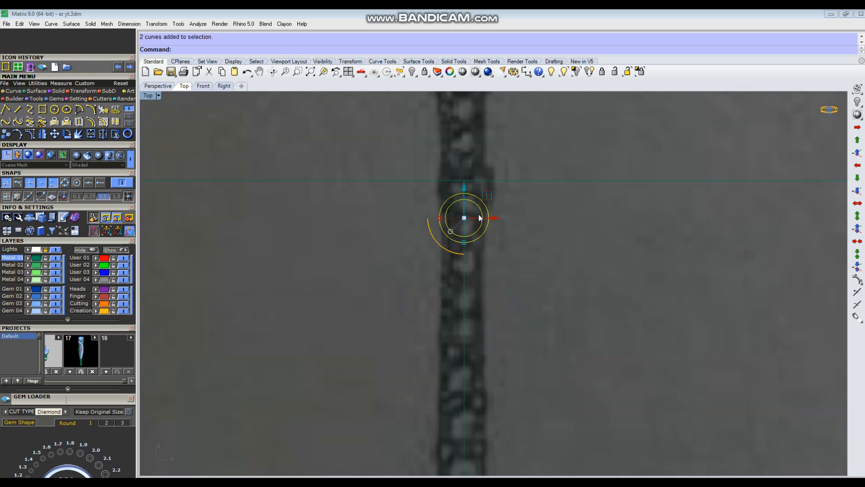
Step: Draw a circle of diameter 1.20 centred on the vertical guide line, just below the upper horizontal guide line
text(ci)
key(Return)
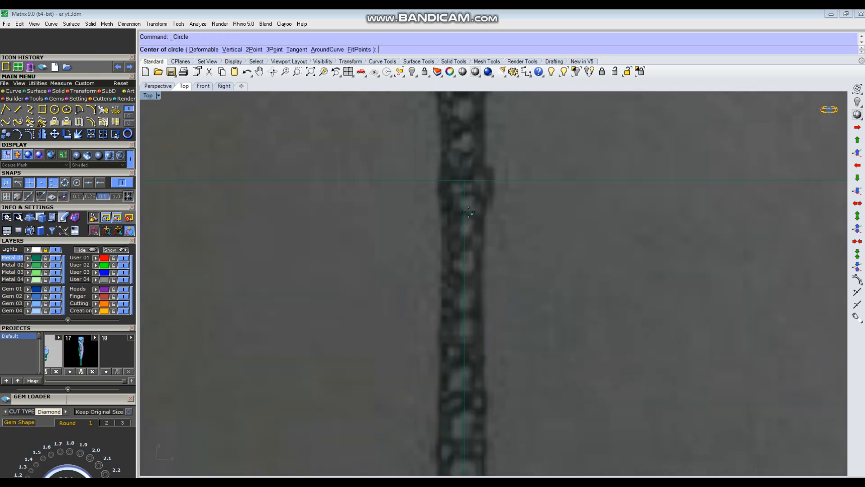
click(464, 213)
text(1.20)
key(Return)
scroll(502, 218, up, 4)
Step: Offset the 1.20 circle outward by 0.2
drag(488, 191, 447, 214)
text(of)
key(Return)
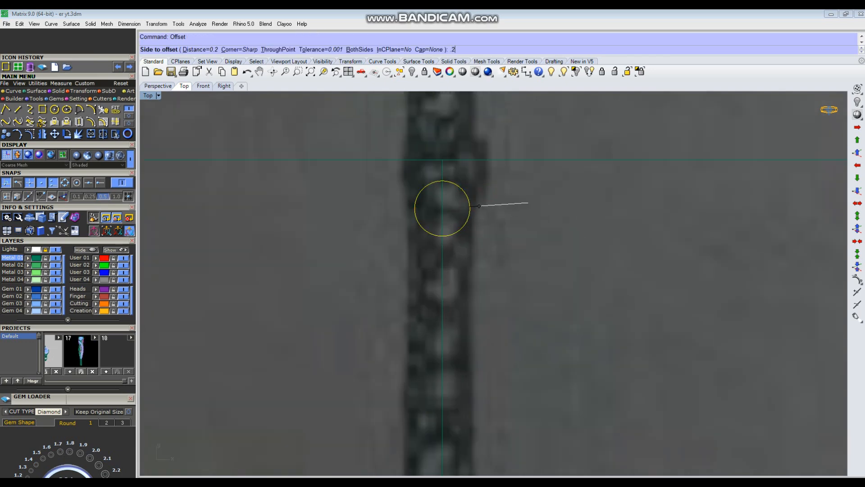
click(528, 204)
click(479, 203)
Step: Dimension the outer stem circle's diameter, placing the dimension to the right of the stem
text(d)
key(Return)
scroll(544, 214, down, 2)
click(543, 210)
scroll(495, 195, down, 2)
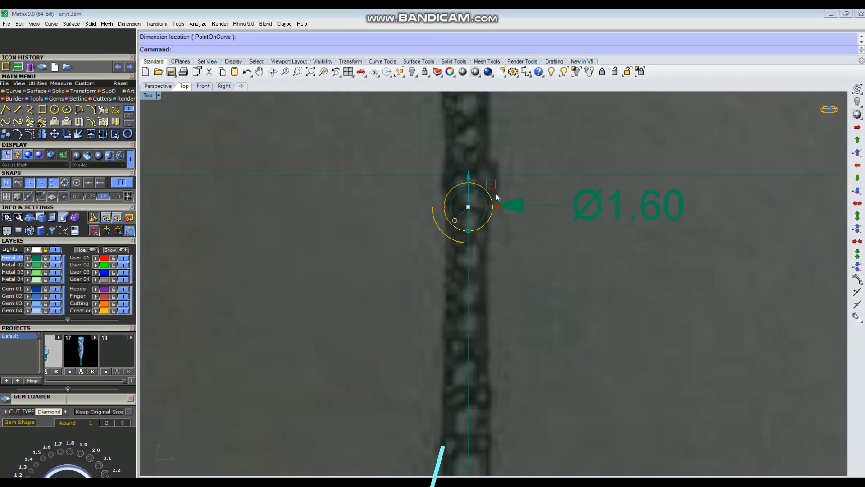
Step: Draw a circle about 2.13 in diameter on the vertical guide line, between the upper and lower flowers
scroll(495, 193, down, 3)
scroll(509, 275, up, 5)
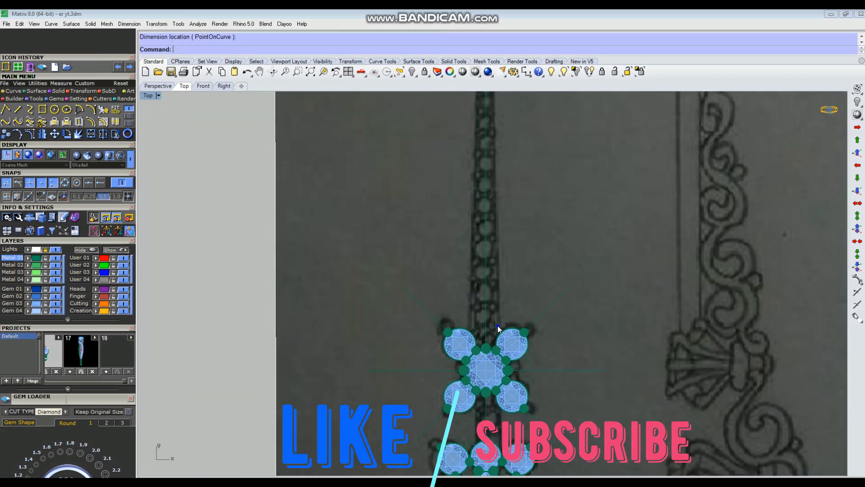
scroll(487, 359, down, 6)
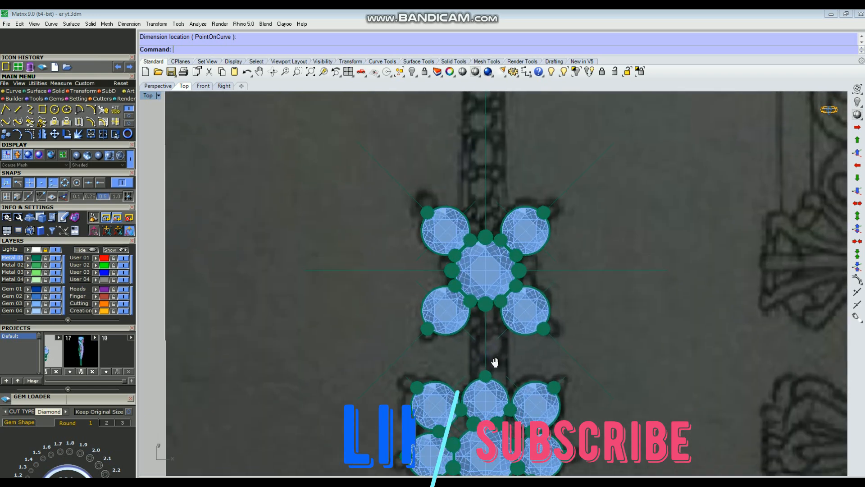
mouse_move(585, 343)
right_down()
mouse_move(580, 337)
mouse_move(581, 351)
right_up()
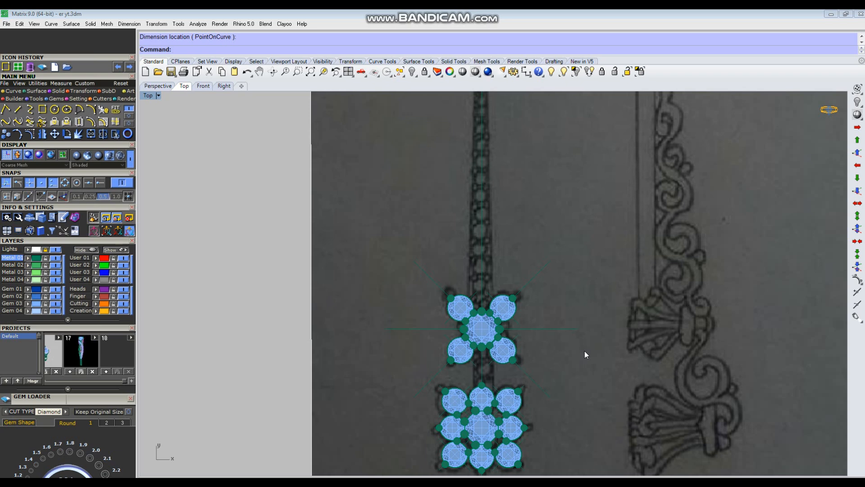
scroll(486, 382, up, 2)
scroll(486, 383, up, 1)
text(c)
key(Return)
scroll(500, 371, up, 2)
click(471, 366)
click(471, 366)
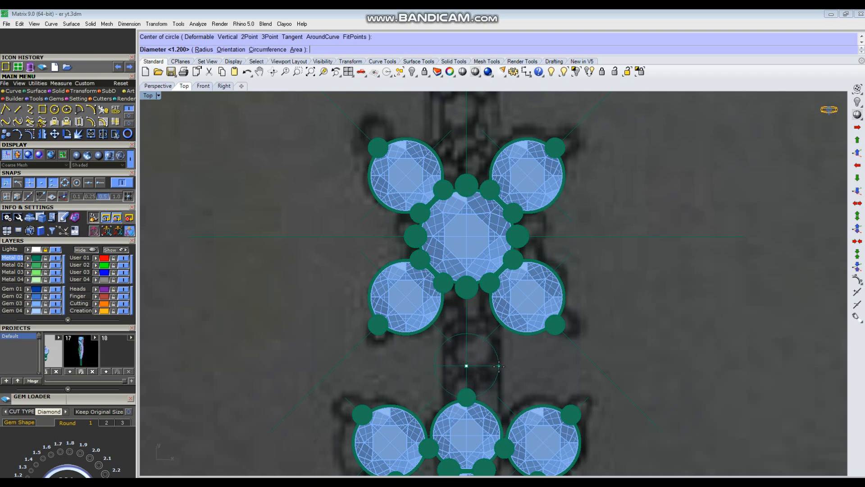
click(499, 366)
click(498, 370)
Step: Offset the circle between the flowers inward by 0.2
scroll(489, 366, up, 6)
text(o)
key(Return)
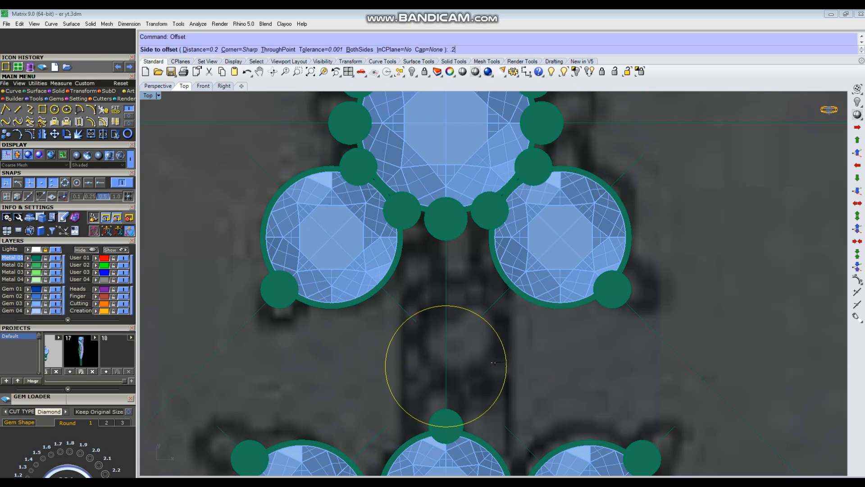
key(Return)
click(493, 364)
click(495, 366)
Step: Dimension the inner circle's diameter between the flowers, and delete both circles
text(dd)
key(Return)
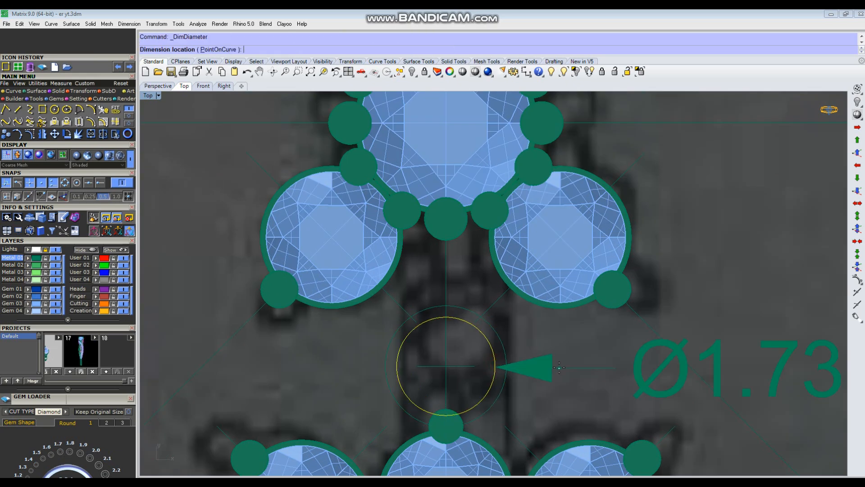
scroll(559, 369, down, 4)
key(Escape)
drag(540, 366, 513, 372)
key(Delete)
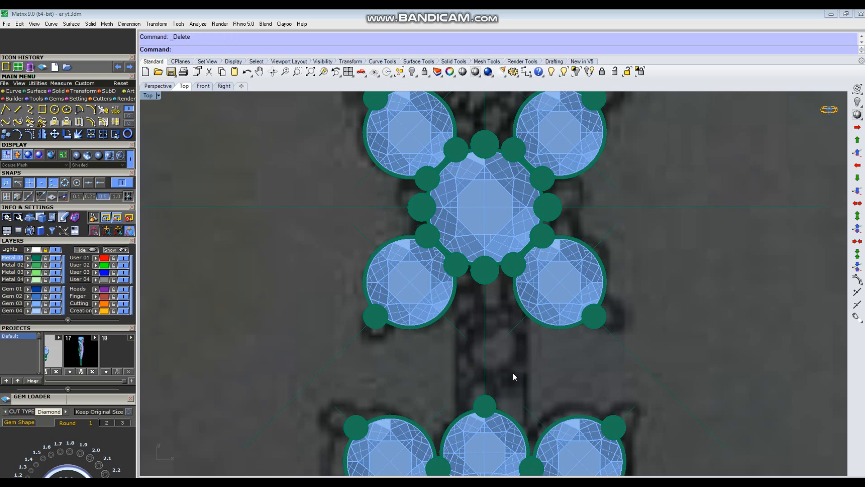
Step: Draw a circle of diameter 1.70 centred on the vertical guide line between the two flowers
text(c)
key(Return)
scroll(505, 376, up, 2)
click(481, 364)
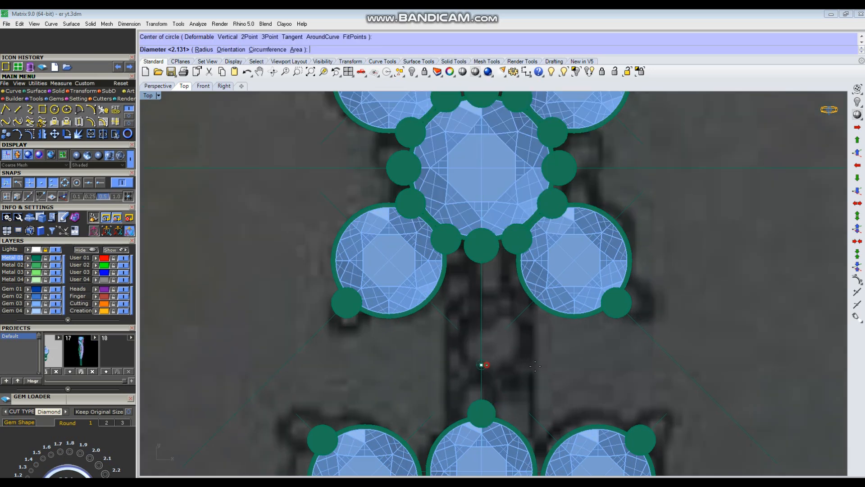
text(1.75)
key(Return)
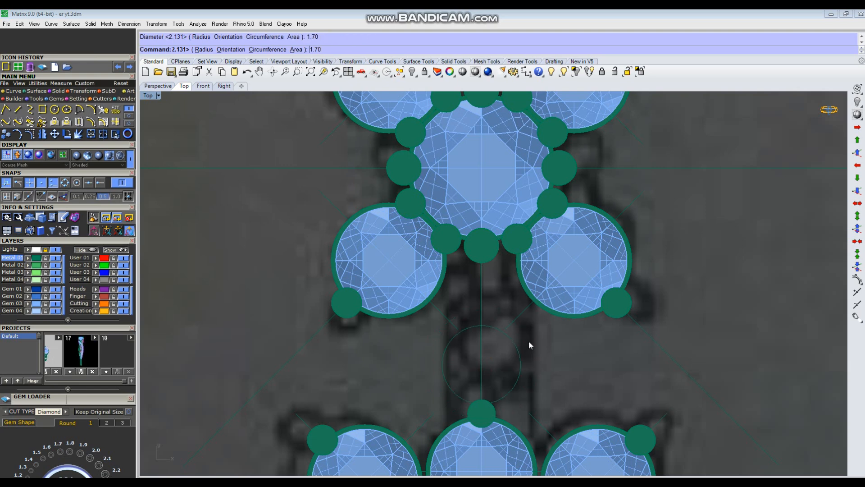
Step: Offset the 1.70 circle outward by 0.2
scroll(531, 369, up, 2)
click(519, 366)
text(o)
key(Return)
click(579, 361)
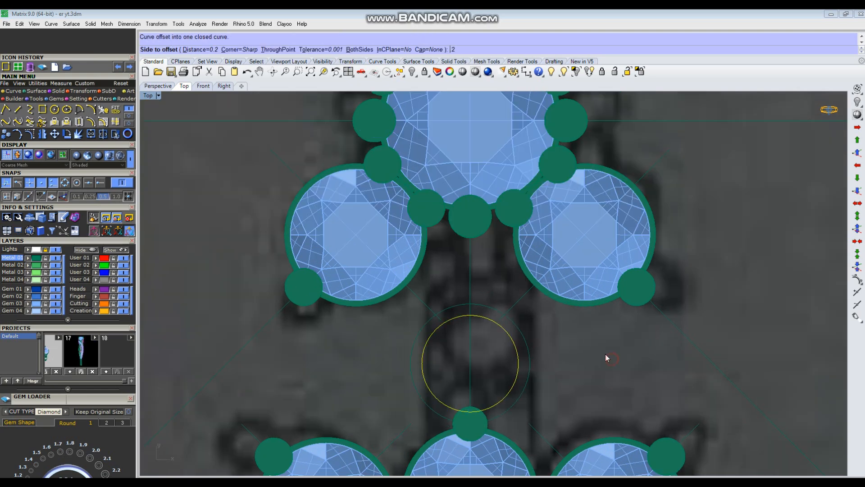
Step: Dimension the outer circle's diameter between the flowers, placing the dimension to the right of the stem
drag(543, 327, 524, 350)
text(d)
key(Return)
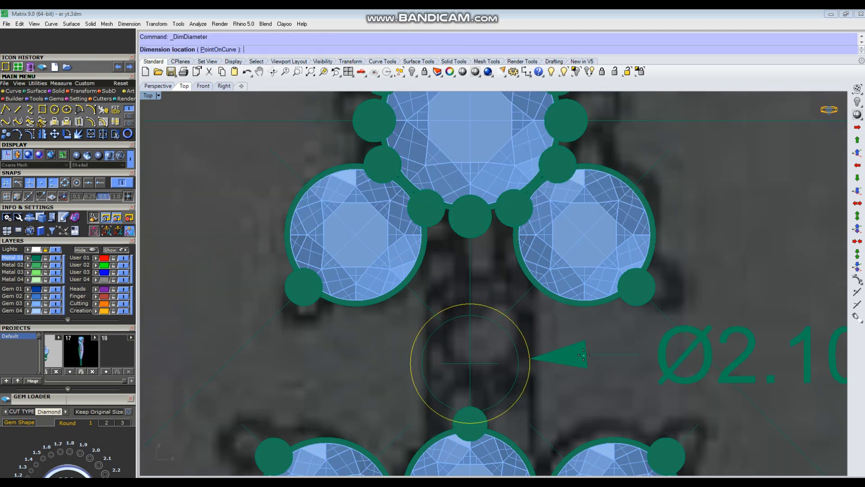
scroll(584, 356, down, 4)
click(584, 355)
scroll(563, 369, down, 3)
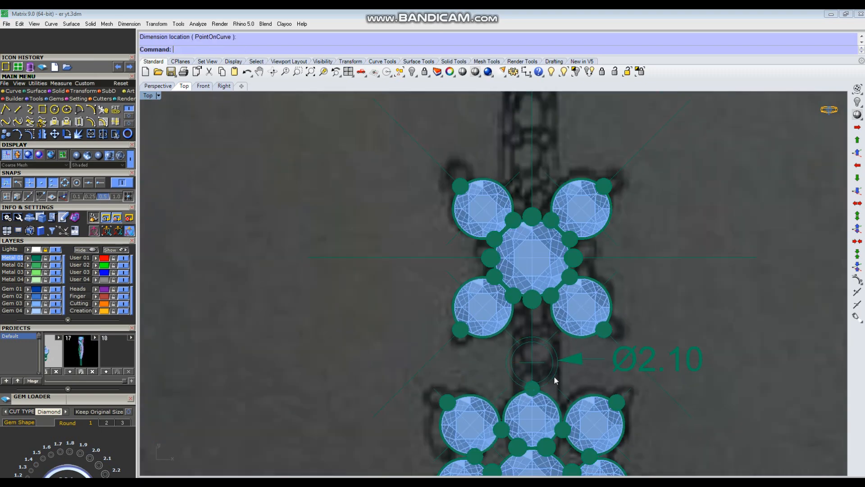
Step: Draw a line along the stem's left edge from the upper outer circle's left side to the lower outer circle's left side
click(556, 371)
scroll(558, 373, down, 4)
right_drag(596, 106, 527, 315)
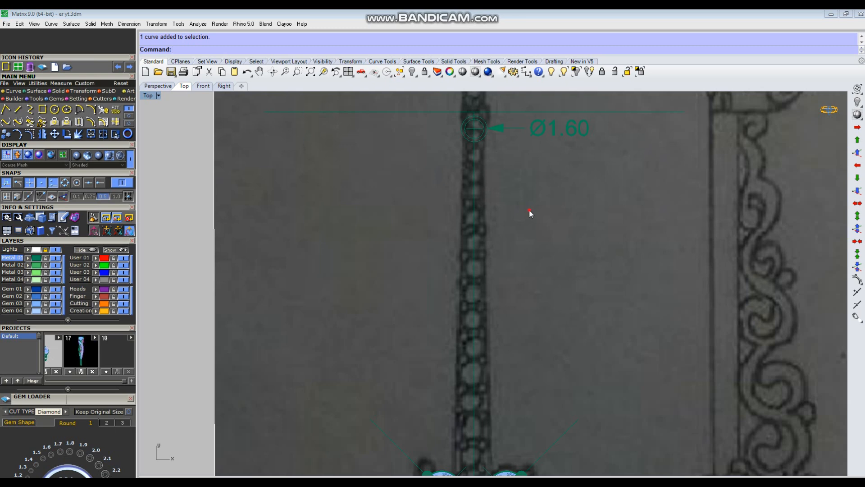
key(Return)
scroll(461, 134, up, 8)
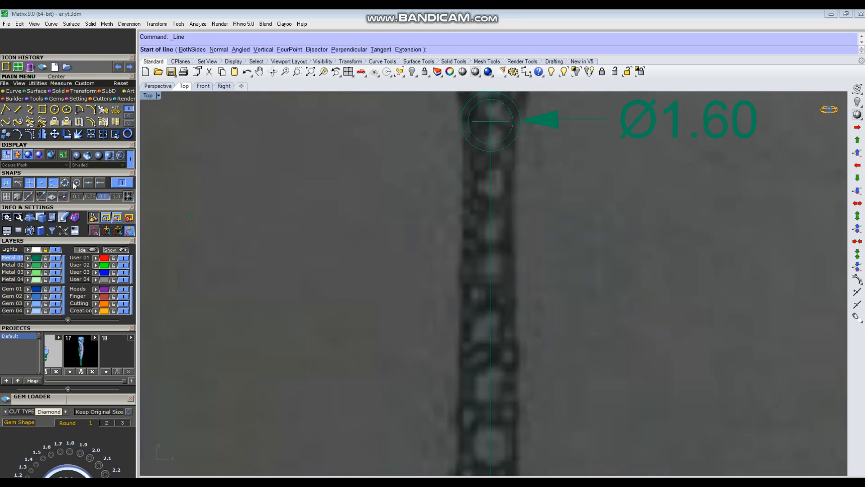
click(463, 123)
scroll(393, 161, down, 5)
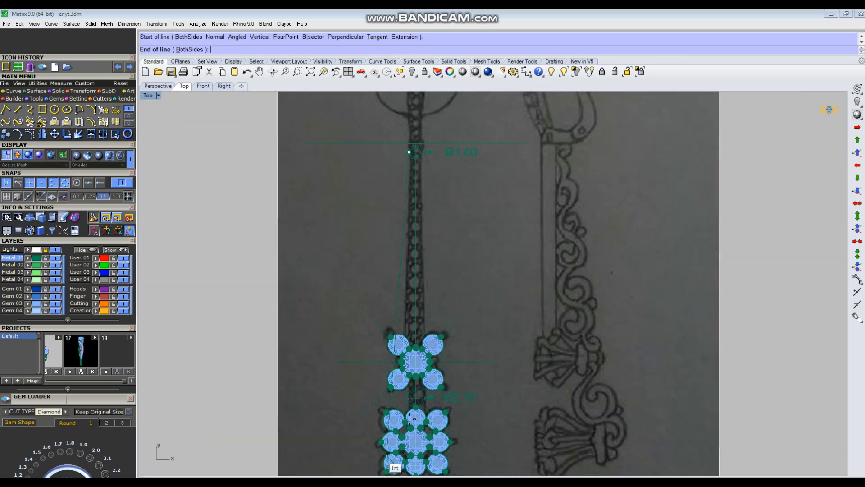
scroll(411, 375, up, 2)
scroll(410, 375, up, 3)
click(412, 358)
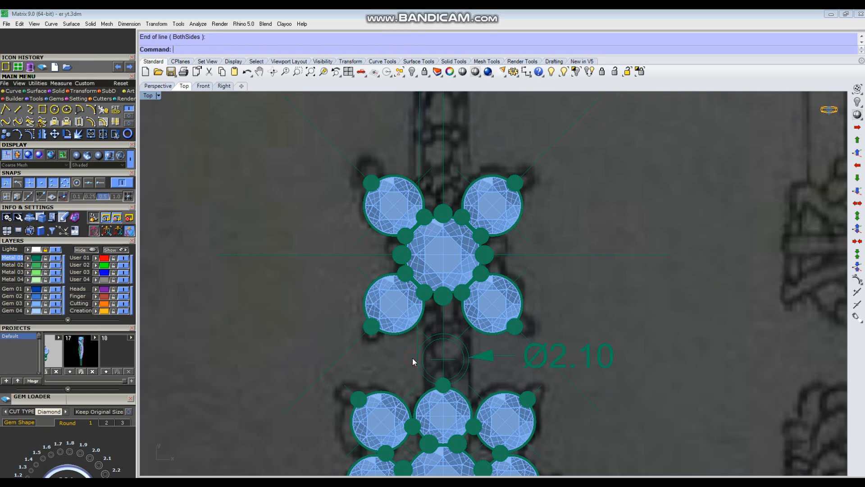
Step: Mirror the left stem line across the vertical centre axis to form the right edge
scroll(420, 358, down, 1)
scroll(423, 358, down, 2)
click(424, 301)
scroll(455, 319, down, 2)
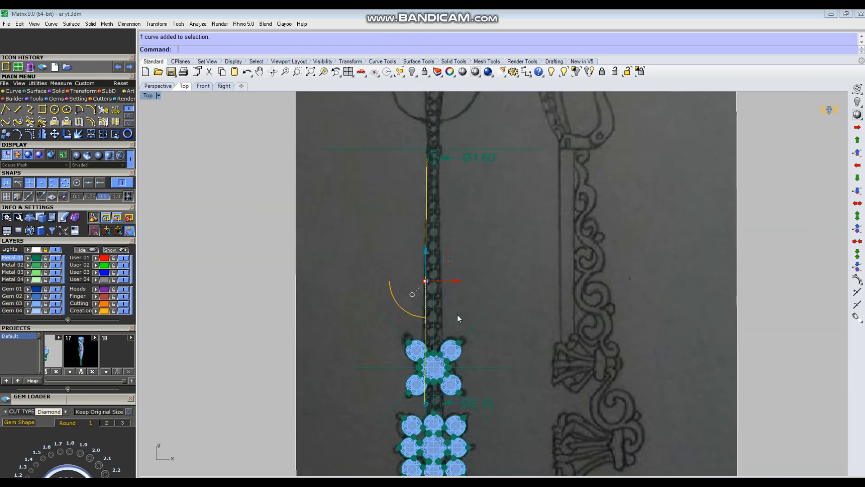
text(m)
key(Return)
text(y)
key(Return)
key(Escape)
Step: Move the upper end points of both stem lines up to the horizontal guide line
scroll(442, 309, up, 1)
click(439, 309)
shift+click(423, 307)
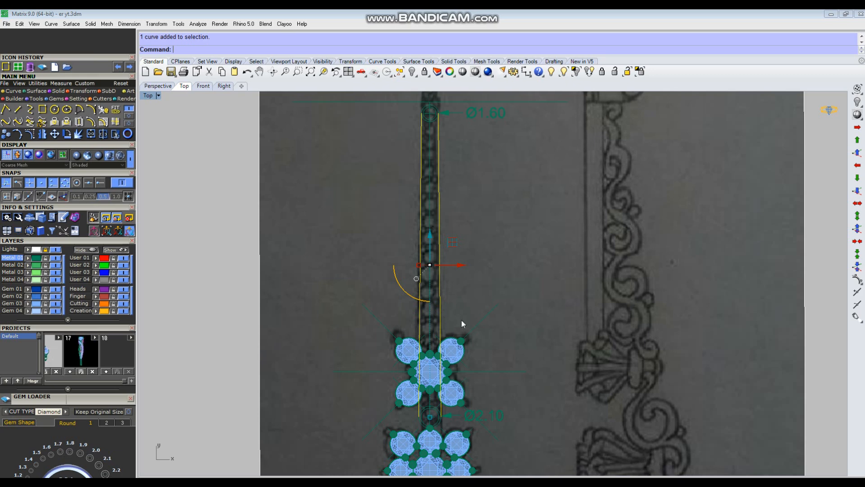
scroll(461, 323, down, 2)
scroll(419, 252, up, 4)
drag(408, 256, 434, 182)
scroll(453, 240, up, 2)
scroll(436, 182, down, 1)
scroll(437, 186, down, 10)
Step: Move the lower end points of both stem lines, with the circles and dimension, down onto the lower flower's top middle gem
right_drag(463, 363, 475, 299)
scroll(454, 310, up, 9)
drag(409, 305, 448, 286)
scroll(453, 301, up, 4)
drag(519, 274, 517, 346)
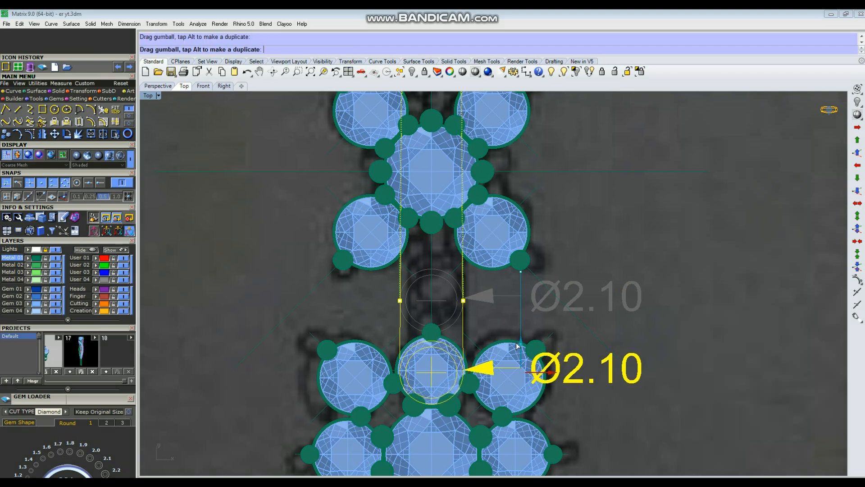
scroll(461, 344, down, 2)
key(Escape)
scroll(460, 344, down, 4)
Step: Delete both diameter dimensions and the circles at the stem's upper end
click(521, 356)
key(Delete)
right_drag(469, 292, 455, 412)
scroll(464, 270, down, 4)
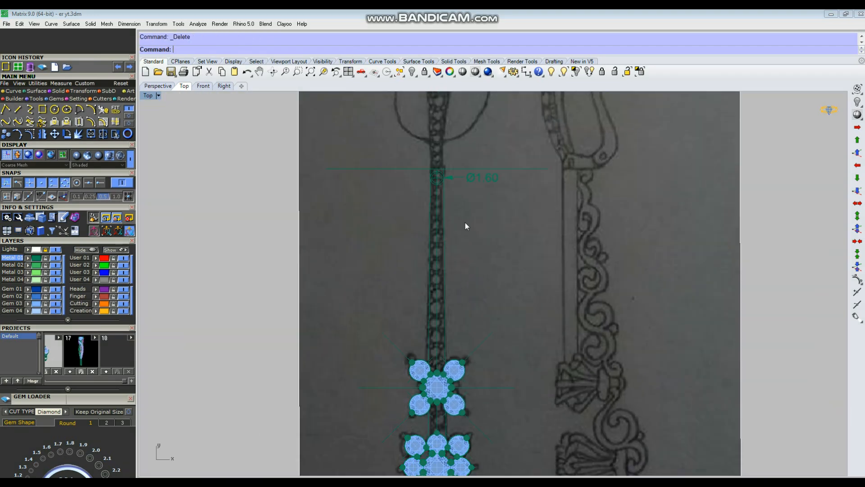
scroll(480, 224, up, 4)
drag(471, 202, 469, 201)
key(Delete)
drag(404, 173, 474, 223)
key(Delete)
Step: Delete the long vertical guide line running between the two stem lines
scroll(475, 223, down, 4)
scroll(437, 249, up, 2)
scroll(439, 251, up, 2)
click(446, 247)
key(Delete)
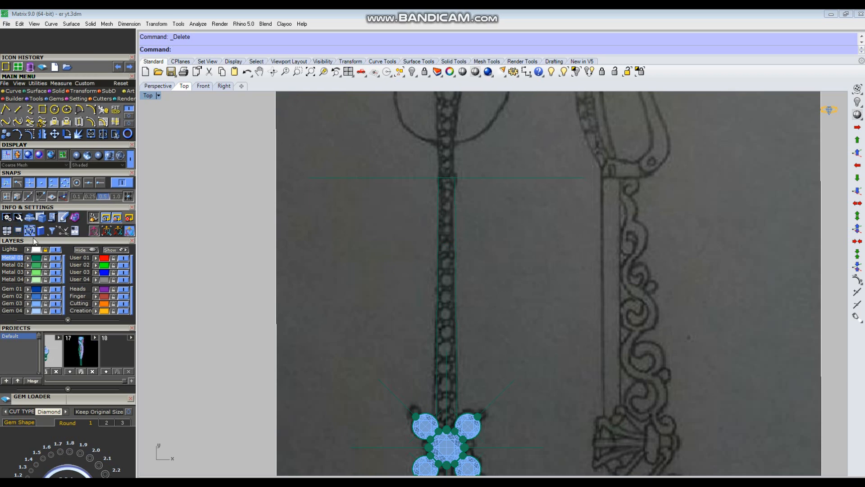
Step: Hide the reference sketch by turning off the Lights layer
click(57, 251)
scroll(450, 246, down, 6)
right_drag(475, 290, 476, 274)
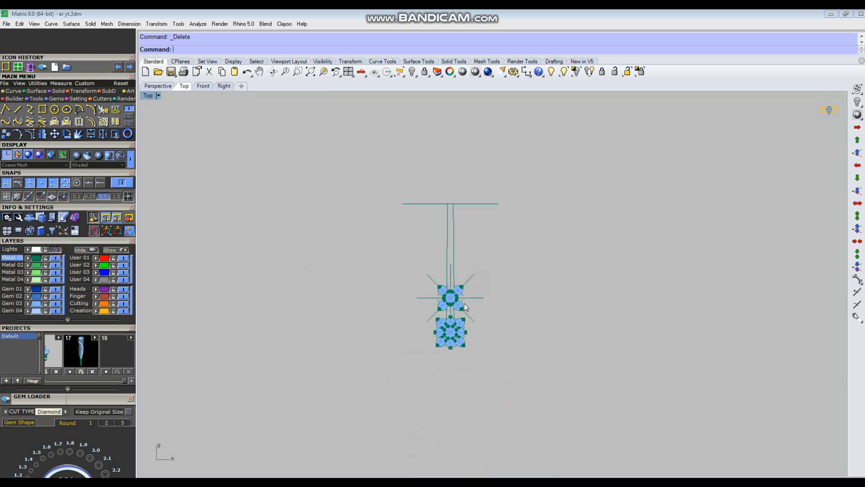
scroll(448, 324, up, 2)
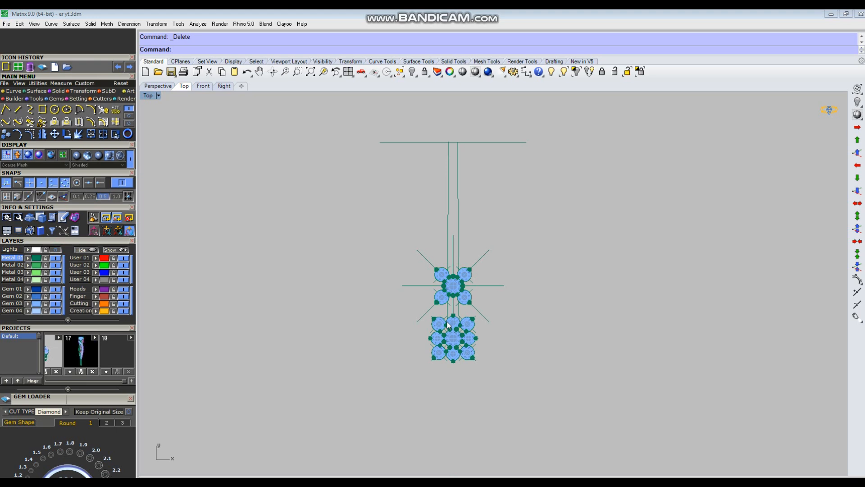
Step: Loft a surface between the two tapered stem lines, and delete the lines
drag(495, 166, 442, 147)
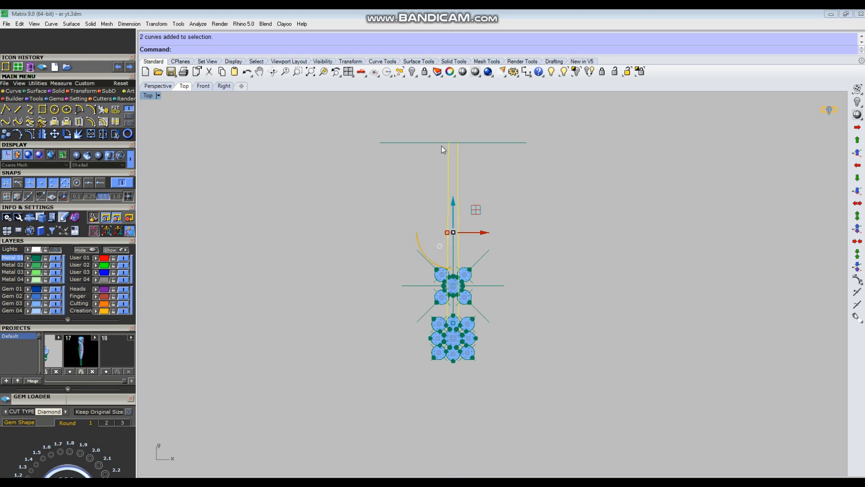
scroll(442, 147, up, 3)
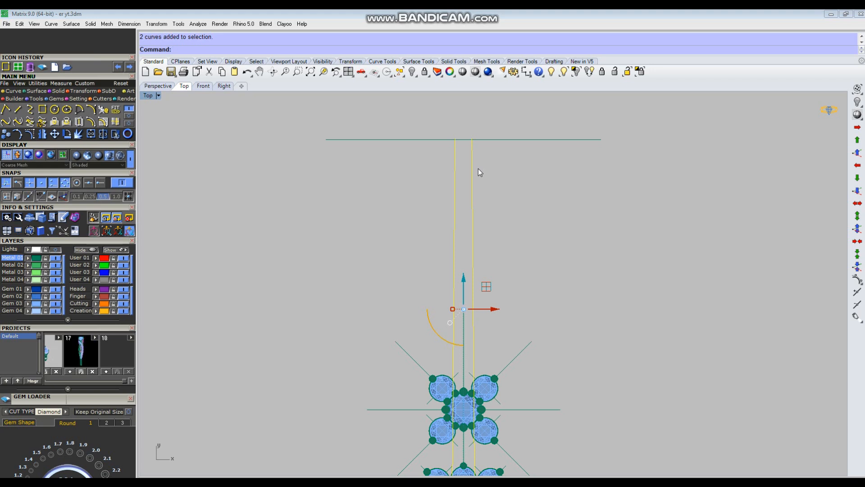
text(ft)
key(Return)
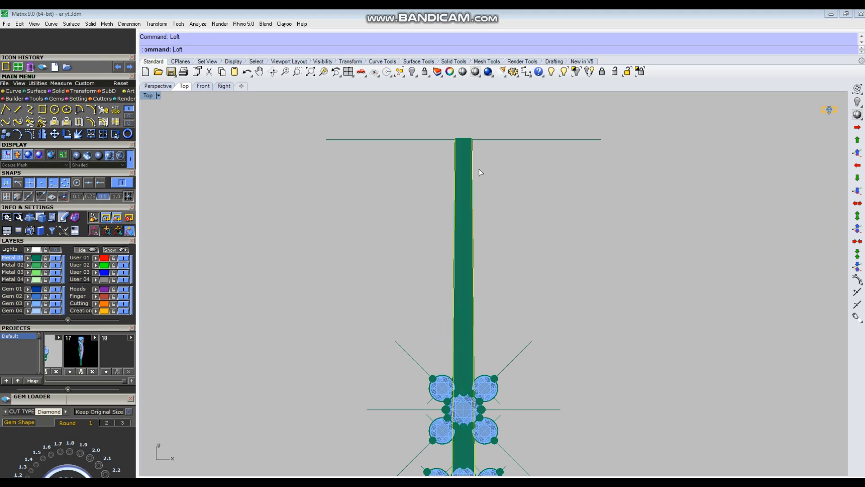
key(Delete)
scroll(497, 227, down, 3)
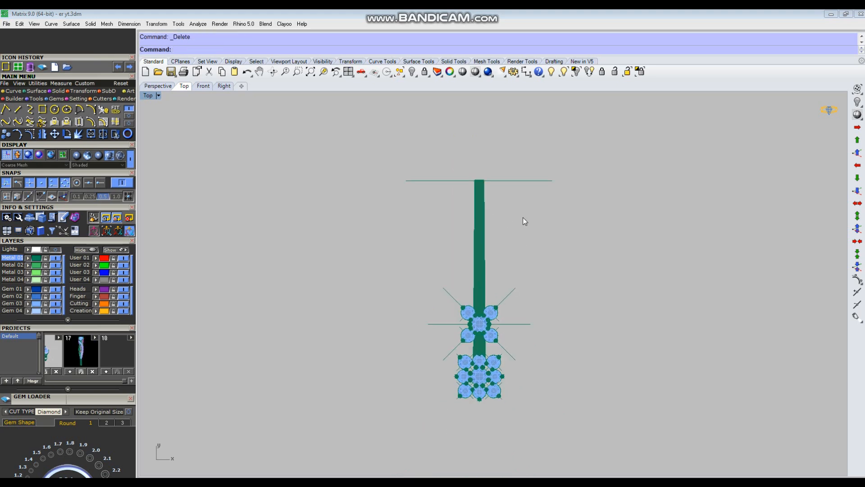
Step: Hide everything except the lower nine-gem flower
scroll(506, 386, up, 4)
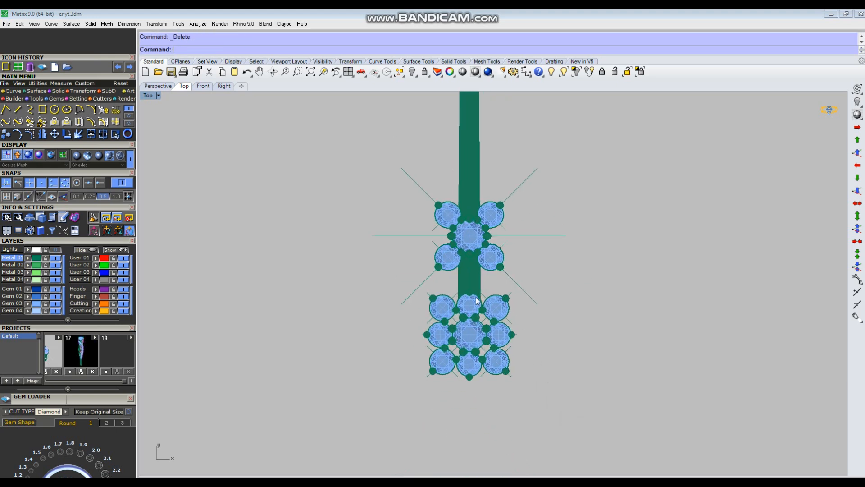
drag(374, 430, 575, 273)
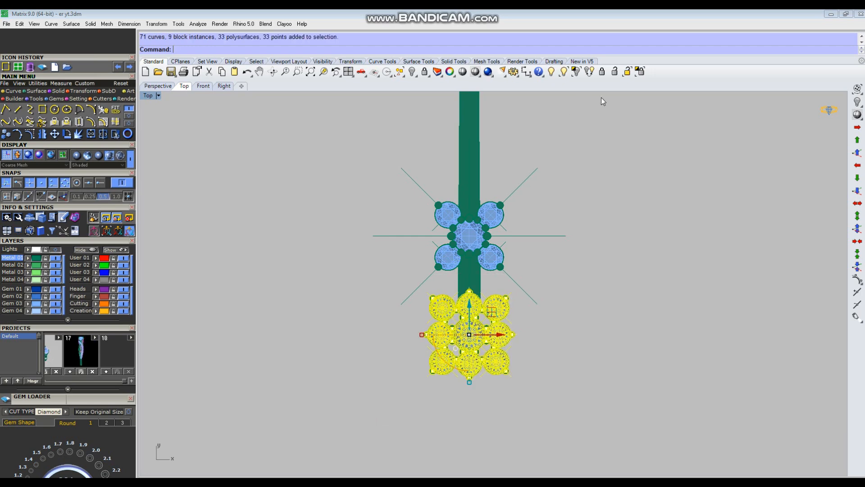
click(576, 73)
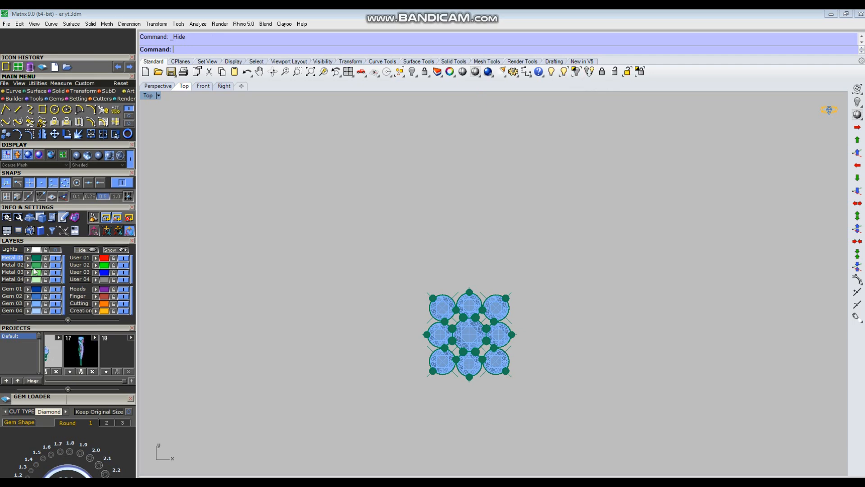
Step: Show the reference sketch again by turning on the Lights layer, and lock that layer
click(56, 251)
click(45, 250)
scroll(555, 364, down, 2)
right_drag(644, 377, 589, 401)
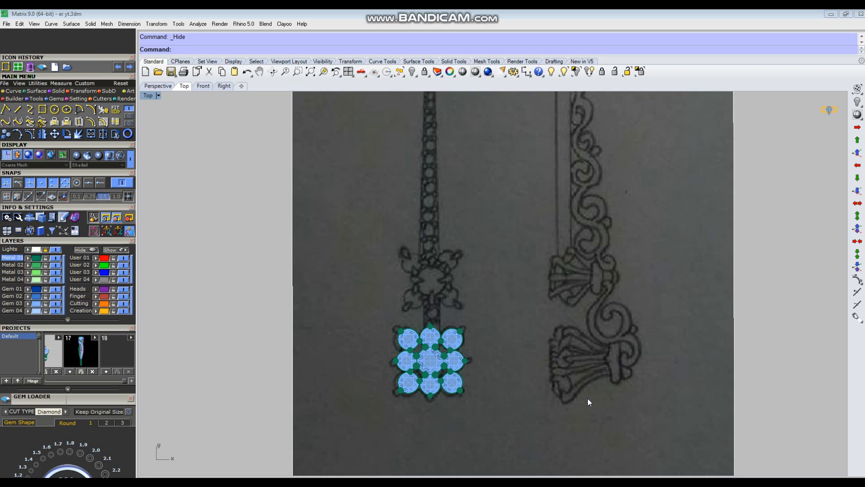
scroll(472, 315, down, 2)
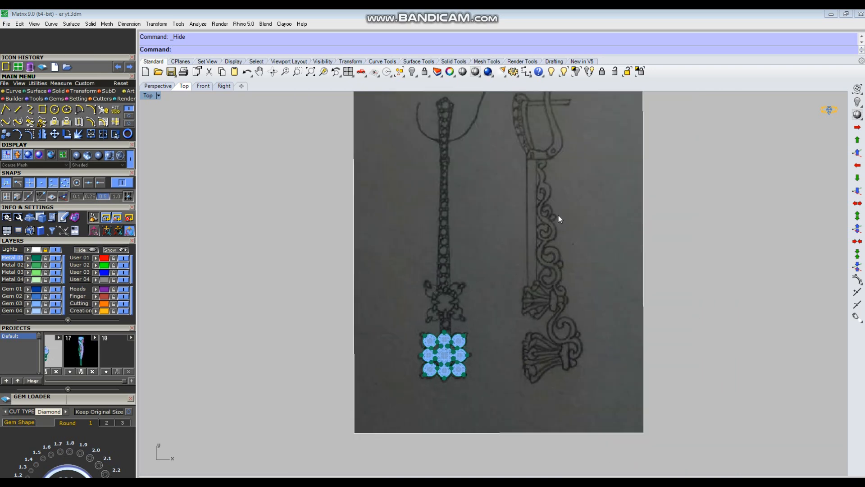
mouse_move(534, 265)
right_down()
mouse_move(527, 300)
mouse_move(515, 305)
right_up()
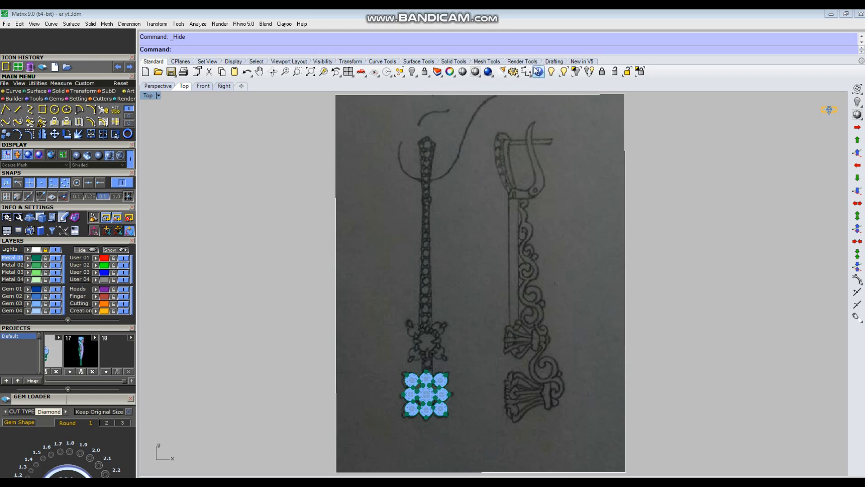
Step: Measure the overall side-view depth of the lower flower on the sketch with a horizontal dimension, and delete the dimension
click(526, 71)
scroll(543, 435, up, 5)
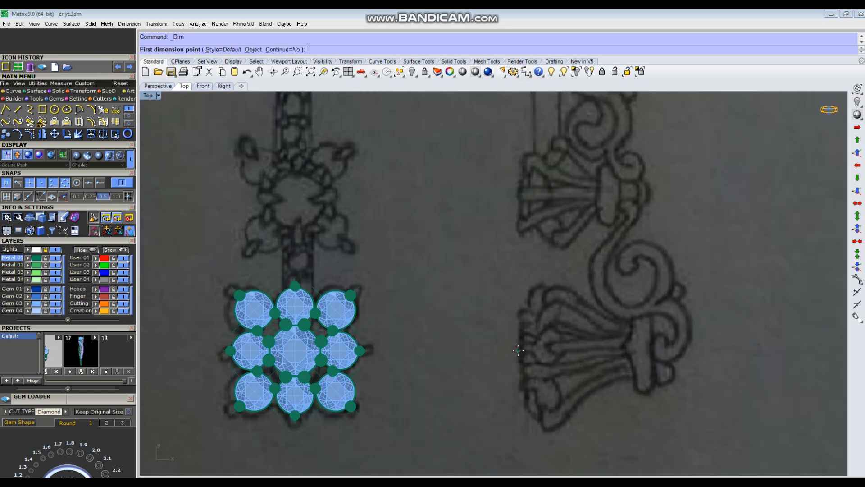
click(518, 350)
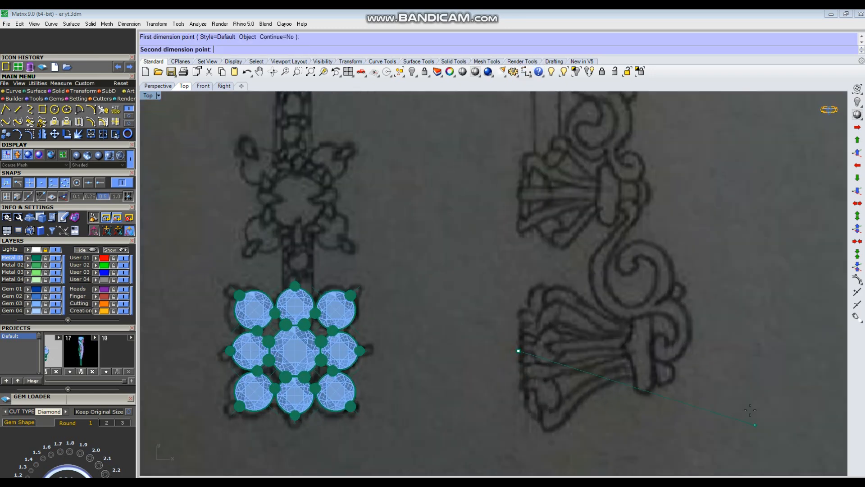
click(693, 337)
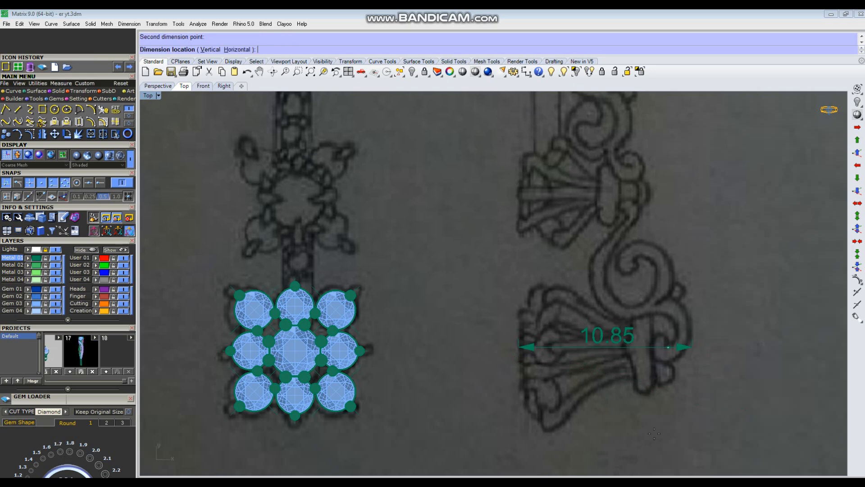
click(653, 444)
right_drag(653, 440, 630, 382)
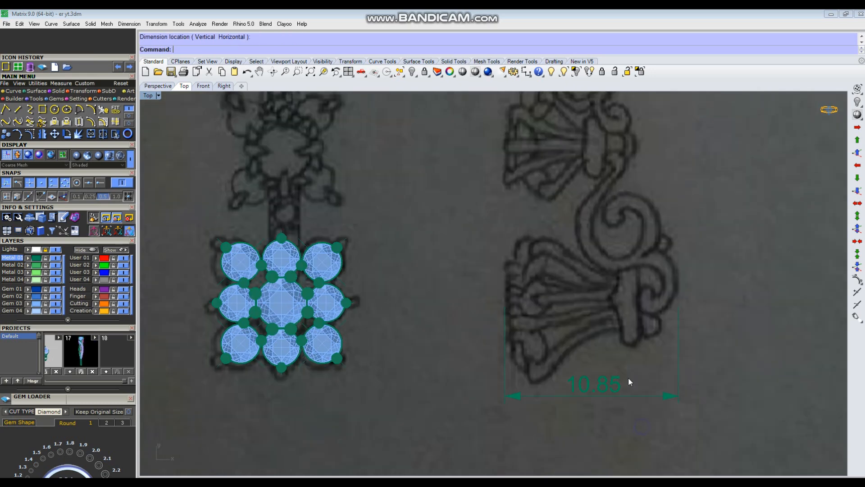
click(618, 395)
key(Delete)
Step: Measure the lower flower's side-view depth from its front edge to the back plate, and delete the dimension
right_click(506, 305)
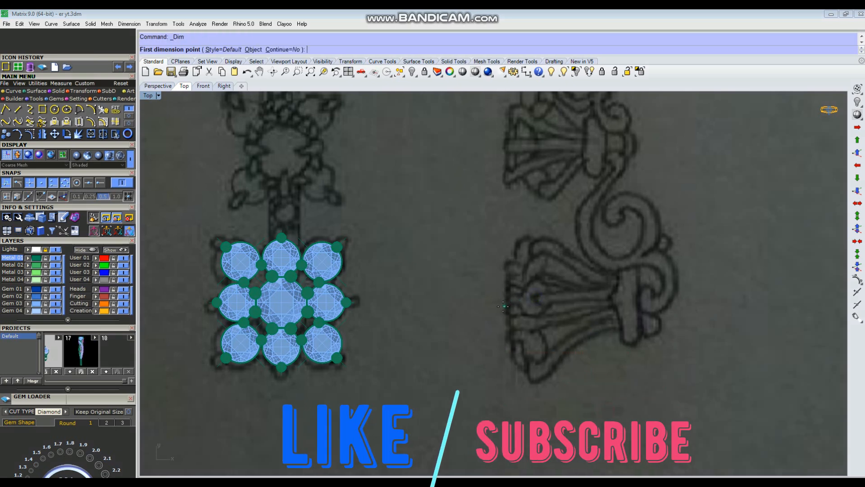
click(504, 302)
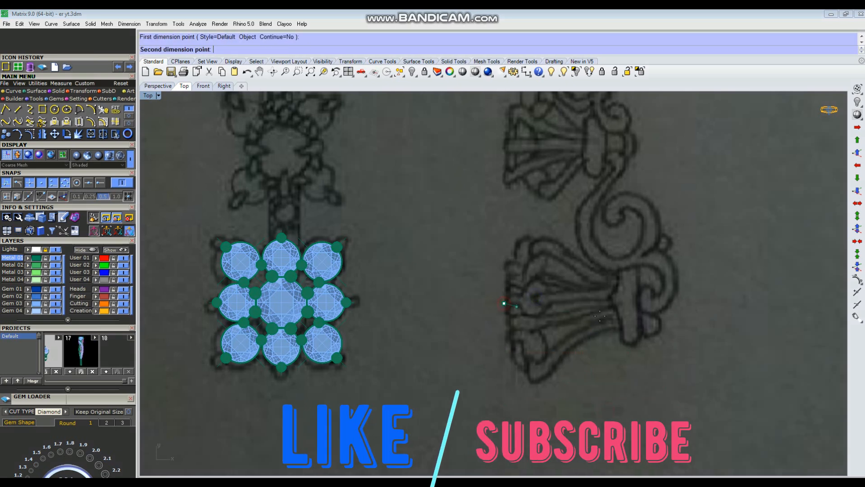
click(636, 302)
click(599, 439)
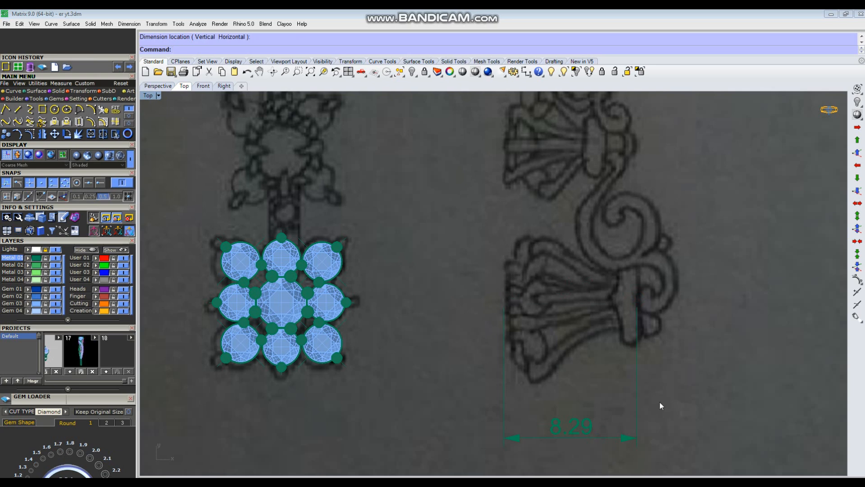
scroll(618, 382, down, 3)
click(533, 400)
key(Delete)
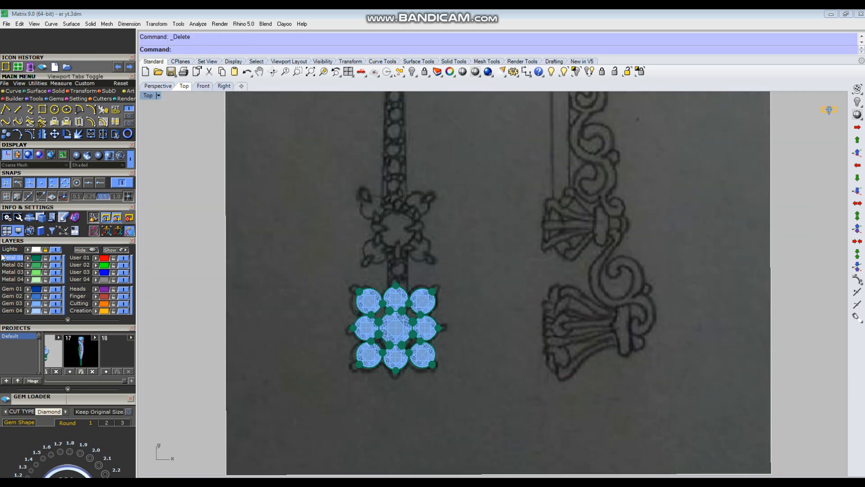
Step: Turn off the Lights layer to hide the sketch, and inspect the nine-gem flower in perspective before returning to the top view
click(53, 250)
right_drag(380, 290, 440, 293)
scroll(478, 320, up, 3)
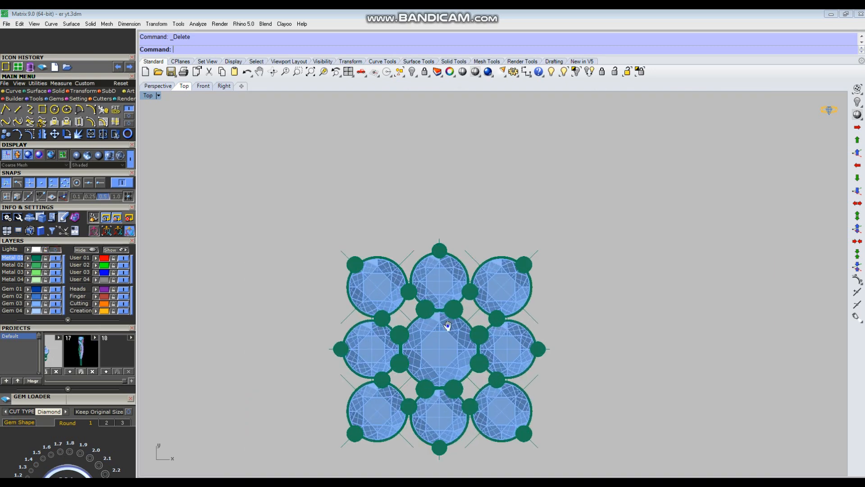
key(ctrl+F4)
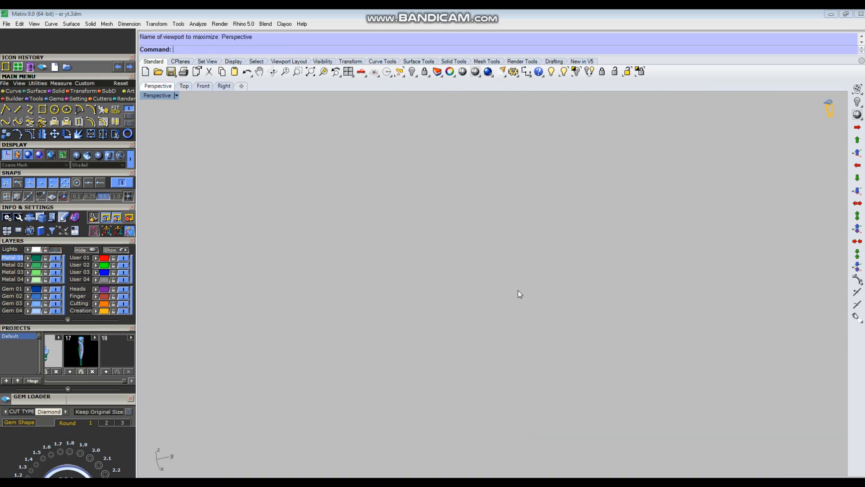
scroll(517, 292, down, 3)
key(ctrl+w)
scroll(373, 308, down, 4)
drag(373, 309, 478, 404)
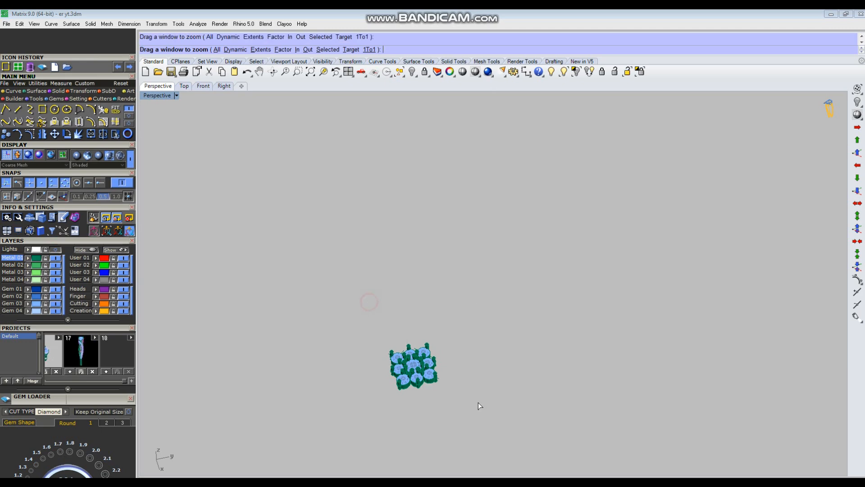
key(ctrl+F1)
scroll(450, 236, up, 1)
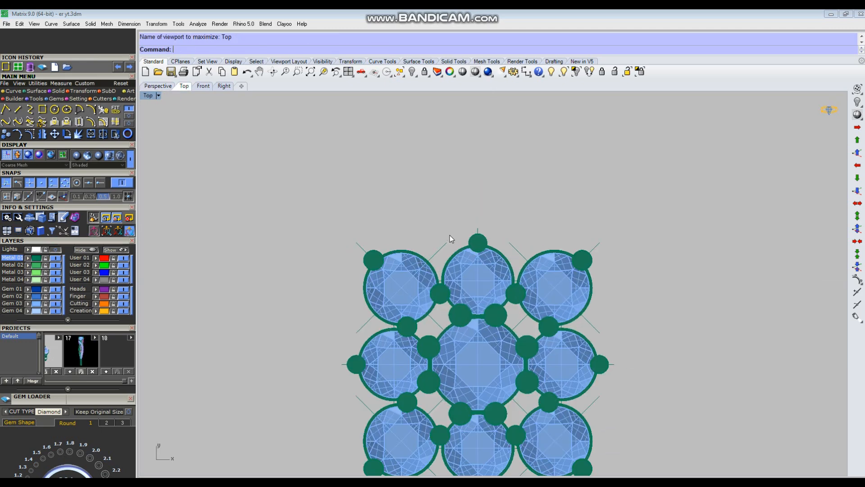
Step: Delete the flower's left column of three gem settings with their prongs, keeping the centre gem
drag(309, 205, 461, 355)
right_drag(461, 355, 463, 258)
drag(298, 201, 461, 390)
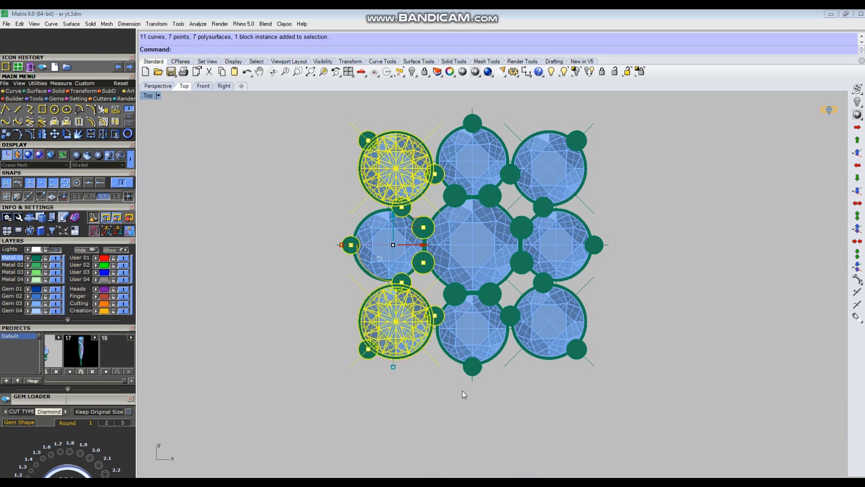
key(Delete)
drag(331, 193, 523, 297)
key(Delete)
key(ctrl+z)
ctrl+click(499, 274)
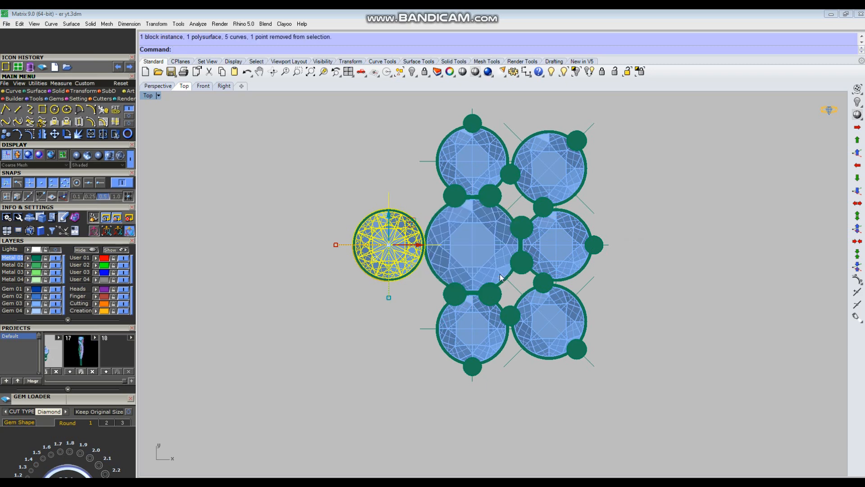
key(Delete)
Step: Delete the flower's bottom row and right-middle gem setting with their prongs, keeping the centre, top-middle and top-right gems
drag(406, 382, 655, 246)
key(Delete)
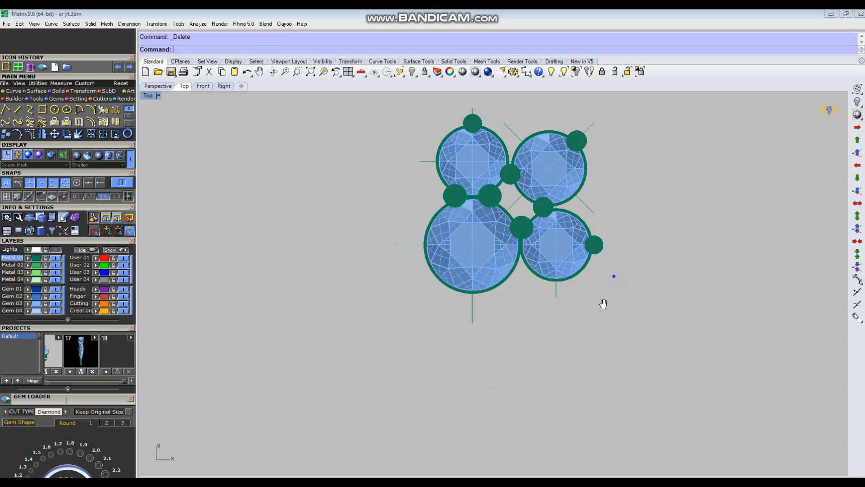
right_drag(614, 277, 603, 305)
drag(475, 364, 667, 247)
key(Delete)
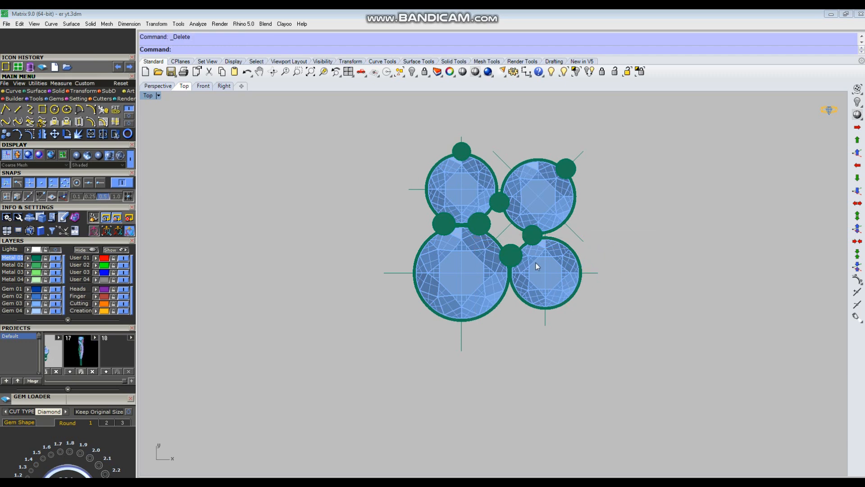
drag(557, 283, 555, 281)
key(Delete)
right_drag(568, 276, 575, 301)
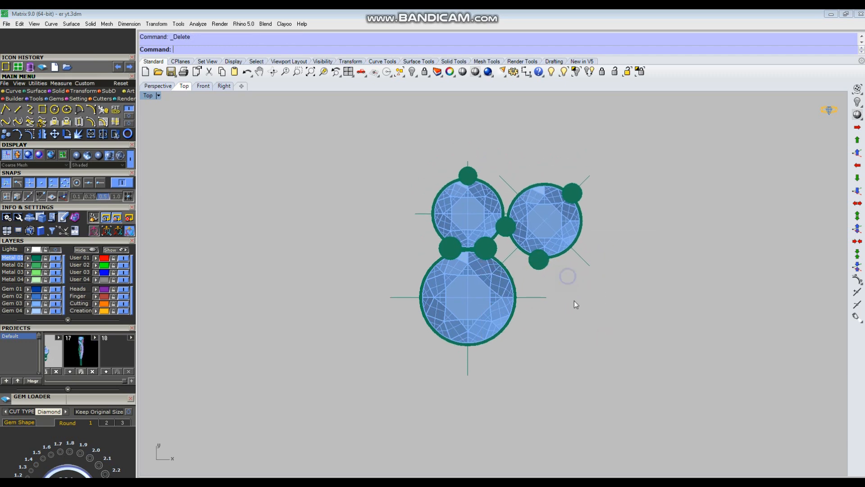
scroll(500, 255, down, 4)
scroll(483, 241, up, 4)
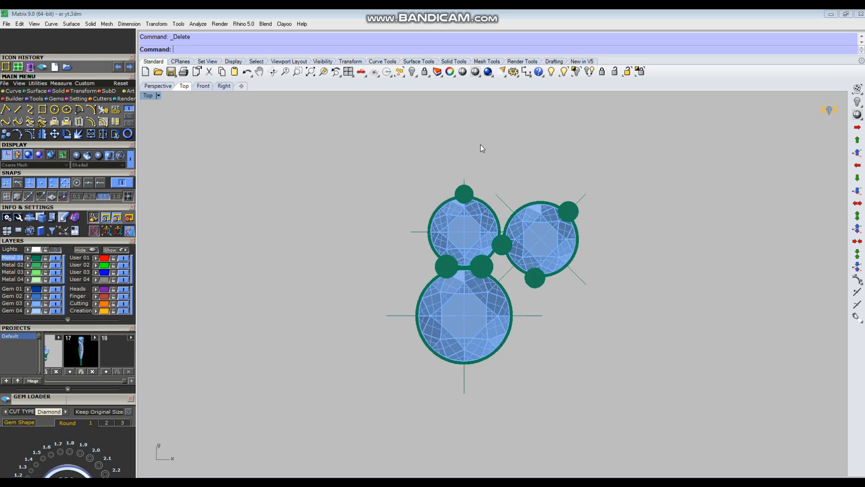
Step: In the perspective view, raise the centre gem, its bezel and its two prongs by 1
key(ctrl+F4)
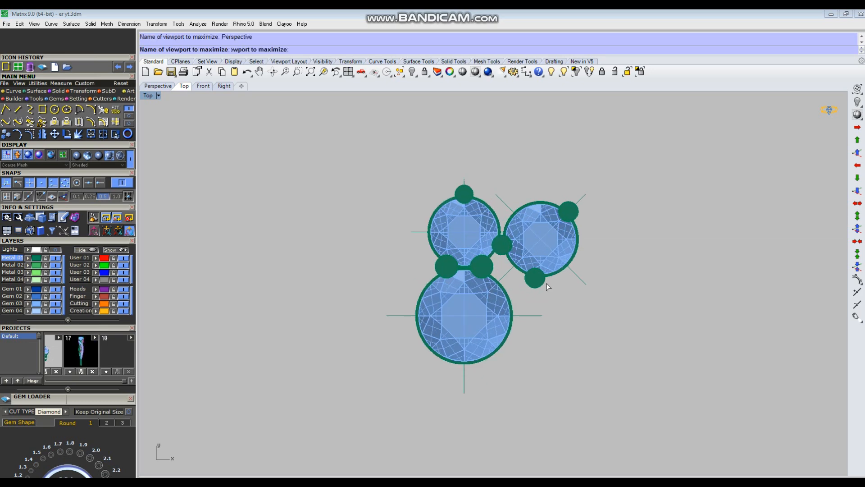
right_drag(515, 275, 541, 364)
scroll(575, 349, up, 4)
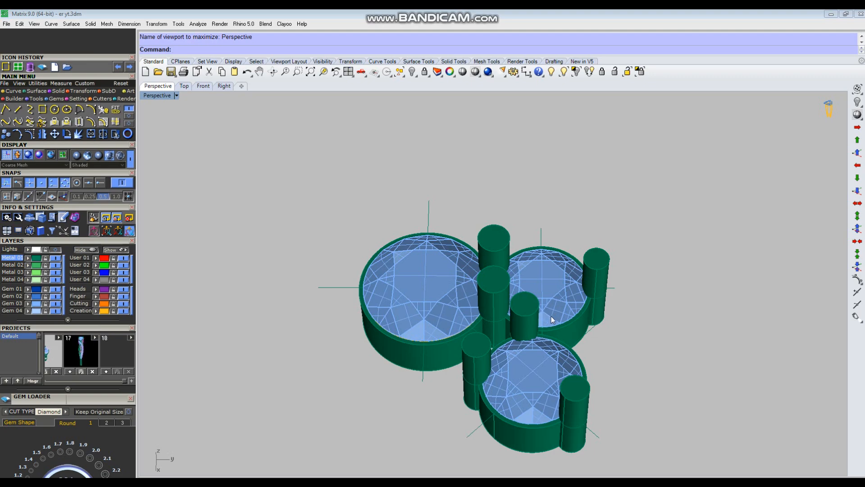
right_drag(545, 293, 534, 279)
drag(447, 272, 351, 301)
right_drag(513, 359, 533, 314)
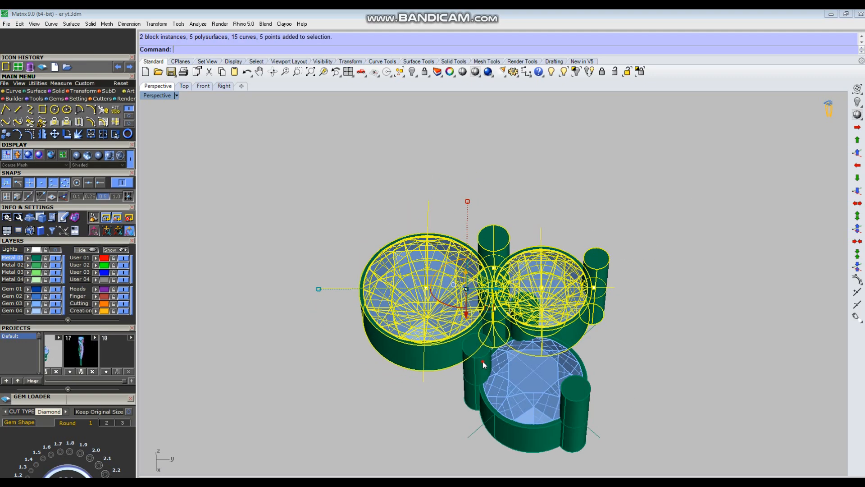
shift+click(483, 361)
right_drag(473, 307, 490, 378)
ctrl+click(478, 380)
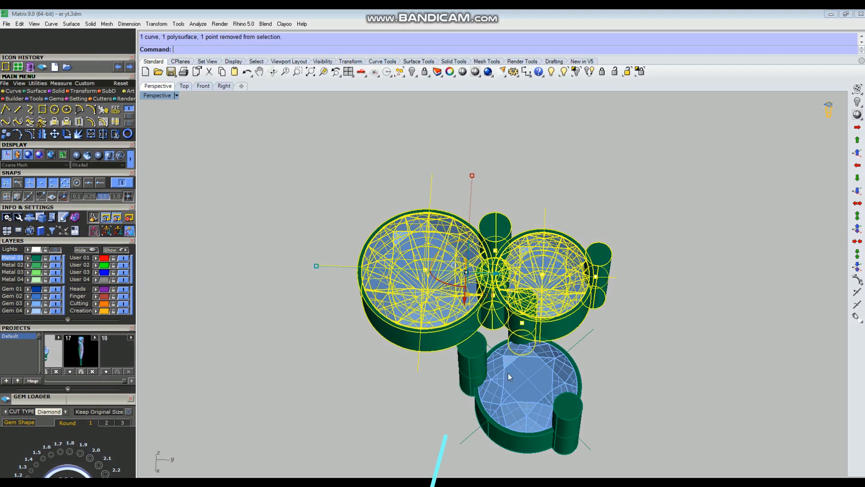
ctrl+click(516, 341)
mouse_move(516, 339)
right_down()
mouse_move(507, 259)
mouse_move(507, 306)
right_up()
ctrl+drag(639, 216, 564, 340)
right_drag(514, 284, 549, 278)
right_drag(534, 332, 419, 253)
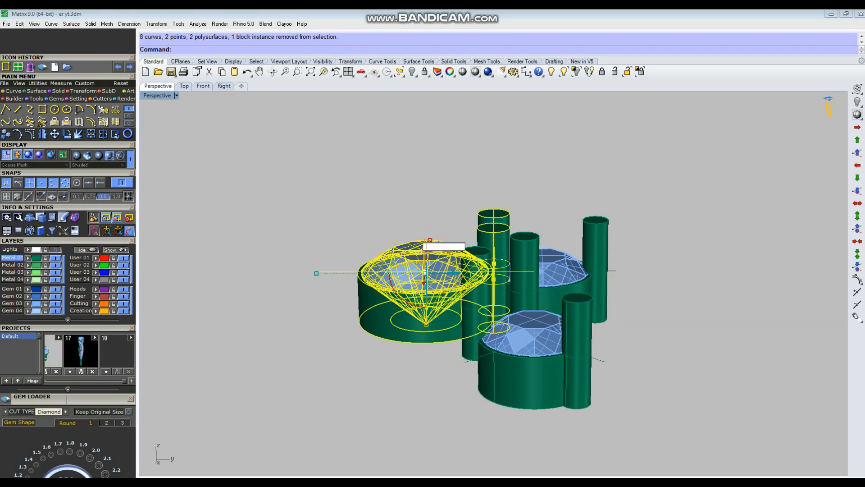
text(1)
key(Return)
click(643, 145)
Step: Tilt the small gem setting next to the centre gem, with its outer prong, by 12 degrees using Rotate 3D
right_drag(502, 214, 592, 248)
drag(543, 332, 543, 333)
scroll(544, 285, up, 4)
ctrl+drag(614, 423, 536, 396)
scroll(484, 336, down, 4)
right_drag(616, 369, 576, 377)
text(r)
key(Return)
right_drag(609, 315, 521, 301)
scroll(516, 291, up, 2)
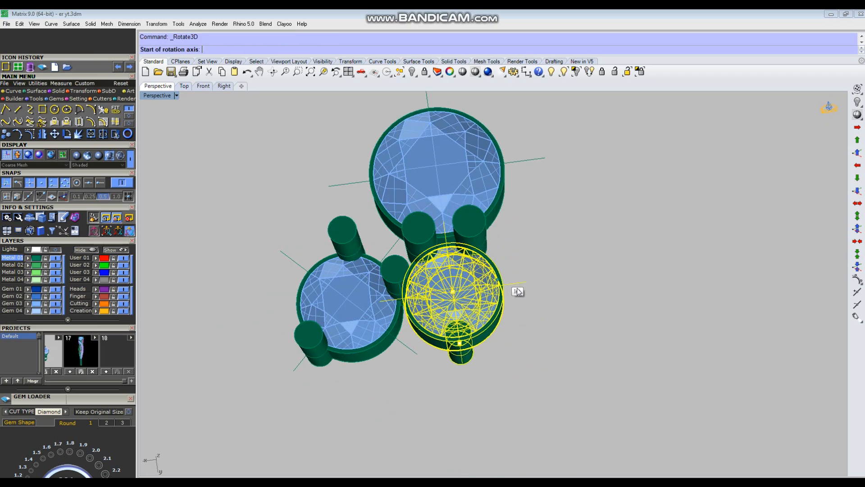
scroll(516, 285, up, 2)
click(523, 280)
right_drag(525, 282, 597, 331)
click(689, 309)
text(12)
key(Return)
scroll(528, 273, down, 1)
scroll(599, 347, down, 2)
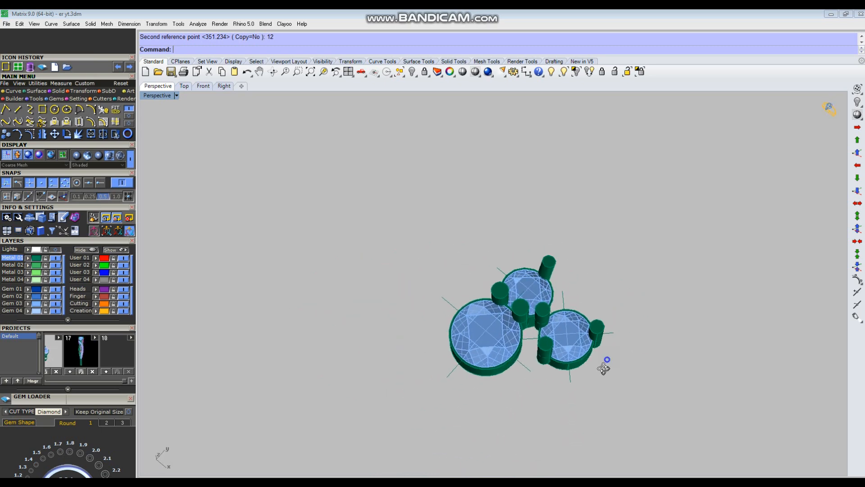
Step: Tilt the corner gem setting with its outer prong by 12 degrees using Rotate 3D
right_drag(605, 361, 553, 341)
scroll(553, 341, up, 2)
drag(658, 429, 564, 300)
right_drag(618, 427, 444, 417)
right_click(390, 389)
click(520, 357)
right_drag(360, 430, 375, 405)
click(714, 370)
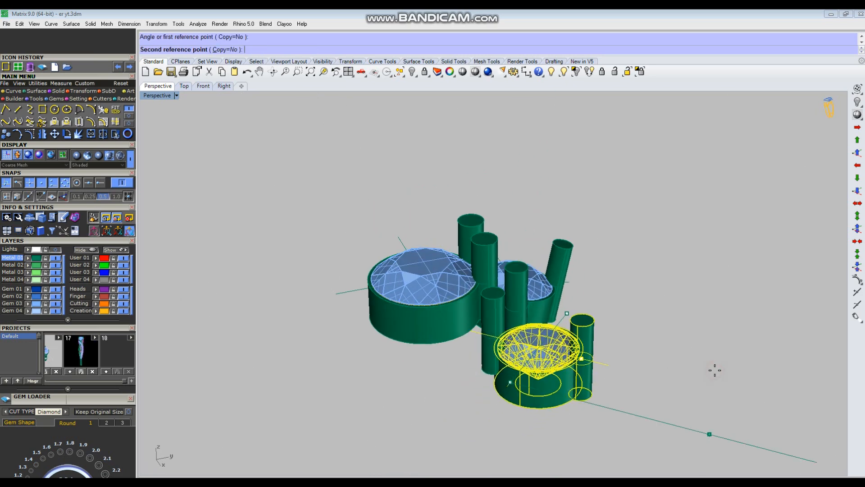
text(12)
key(Return)
Step: Delete the corner gem's loose side prong that bordered the removed right-middle gem
key(Escape)
right_drag(660, 311, 629, 363)
scroll(513, 350, up, 3)
click(511, 356)
scroll(551, 360, up, 2)
key(Delete)
right_drag(527, 388, 433, 358)
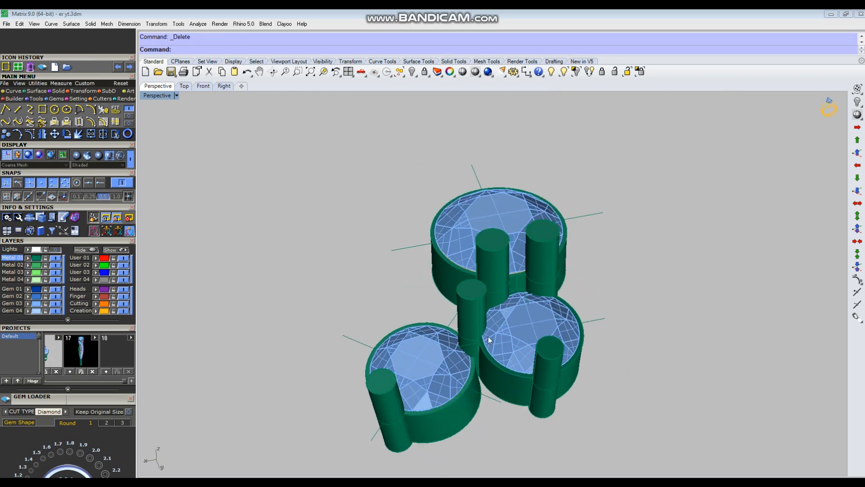
Step: Show the prong between the two small gems in the top view with wireframe display
scroll(473, 325, up, 3)
right_drag(485, 320, 585, 301)
click(585, 295)
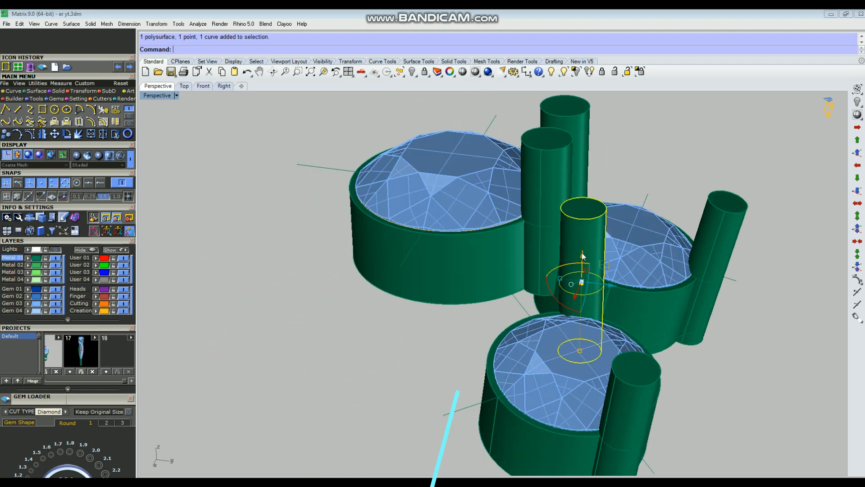
key(ctrl+F1)
scroll(507, 252, up, 10)
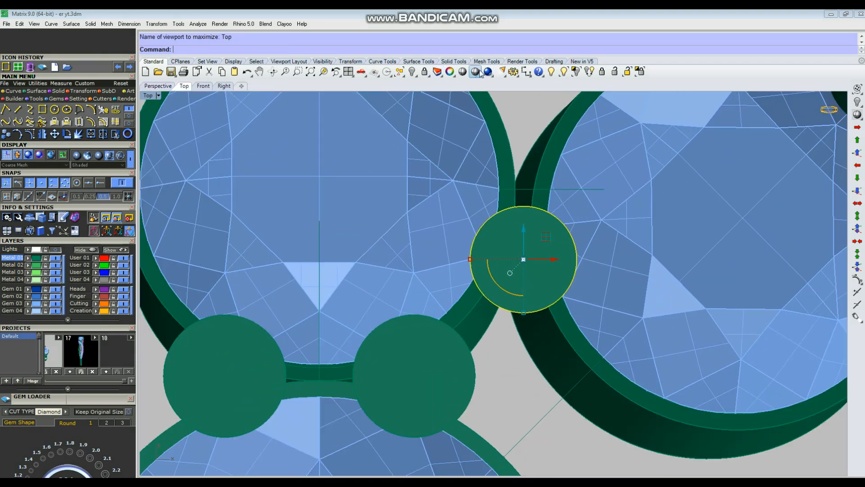
right_click(479, 72)
right_drag(557, 237, 557, 261)
Step: Draw a vertical BothSides line centred on the prong between the two small gems
click(547, 282)
text(l)
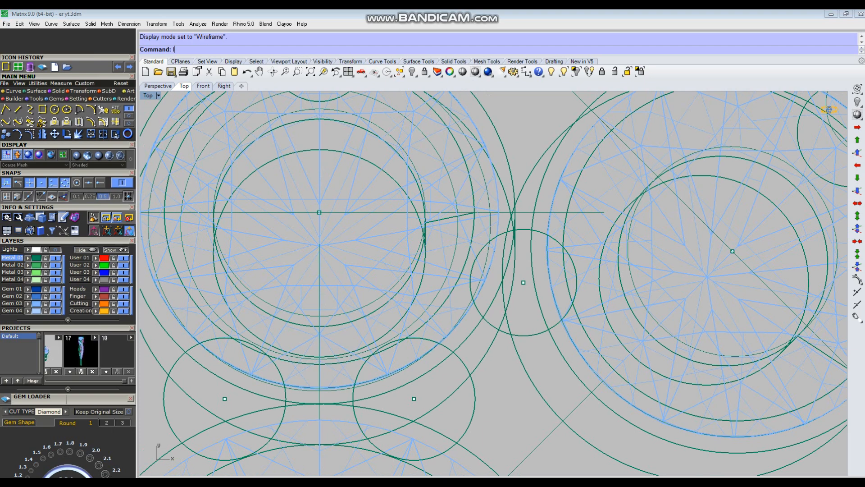
key(Return)
click(524, 283)
text(b)
key(Return)
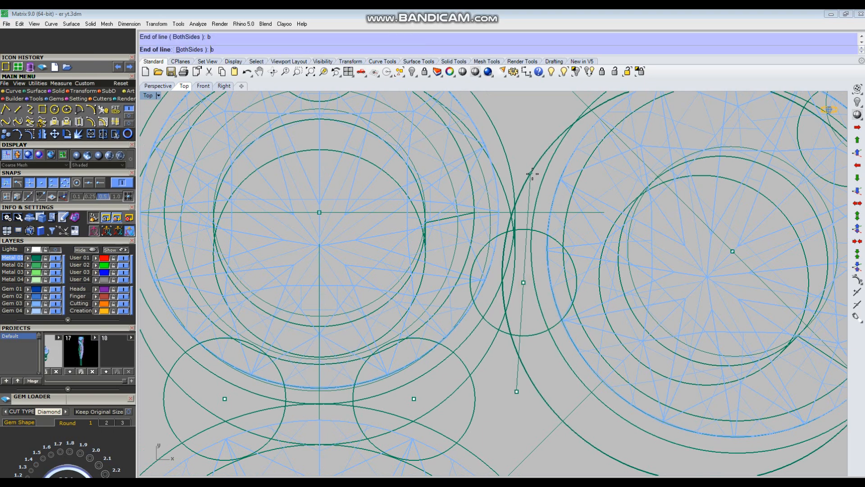
click(523, 204)
scroll(526, 220, up, 2)
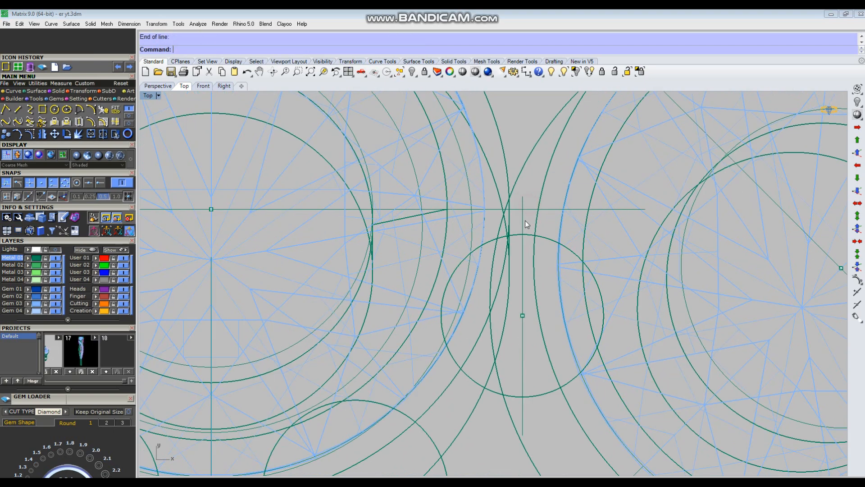
Step: Duplicate the vertical line in place and rotate the copy 90 degrees to form a cross on the prong's centre
key(ctrl+c)
key(ctrl+v)
drag(507, 347, 618, 333)
scroll(553, 335, up, 2)
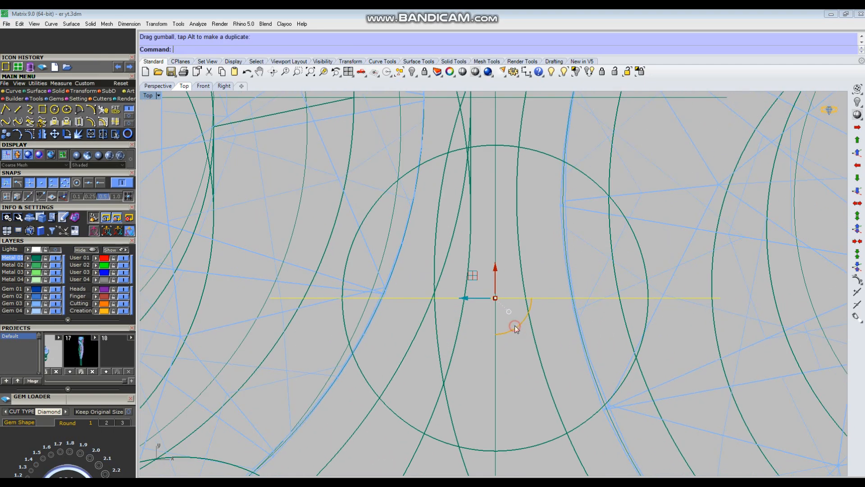
Step: Group the prong between the two small gems with the crossed lines at its centre
drag(499, 286, 500, 287)
scroll(512, 305, down, 3)
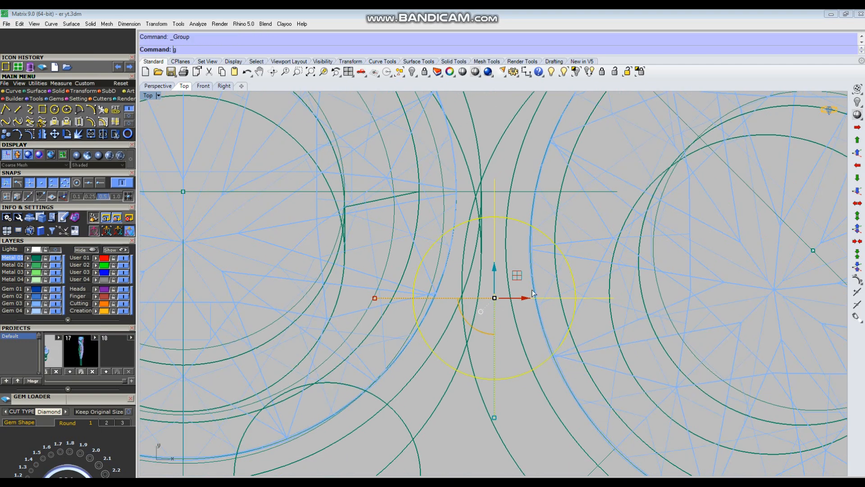
scroll(494, 266, down, 1)
Step: Try to rotate the grouped prong and its cross in the top view
drag(489, 323, 484, 320)
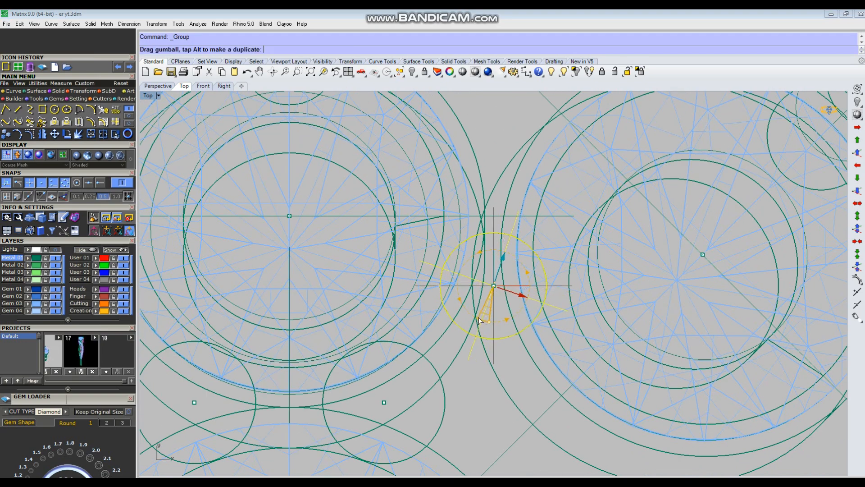
drag(479, 320, 481, 318)
key(ctrl+z)
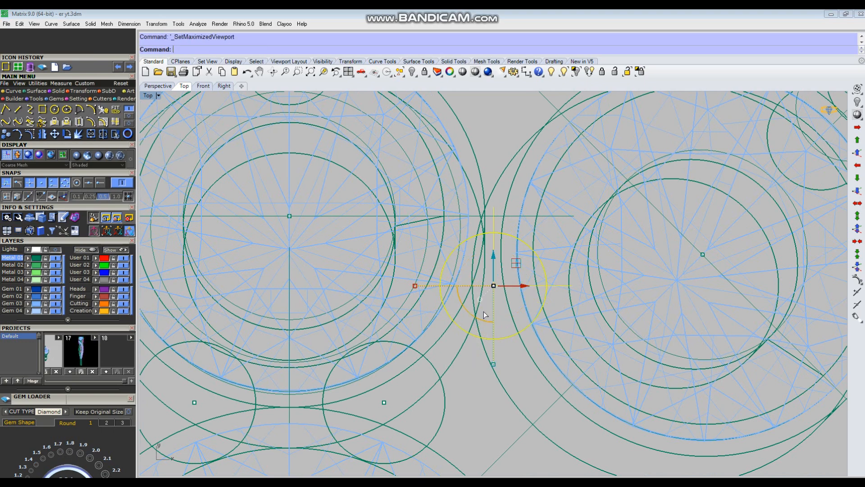
Step: Rotate the grouped prong 12 degrees in 3D about one line of its cross in the perspective view
key(ctrl+F4)
right_drag(558, 316, 503, 332)
scroll(485, 302, up, 4)
text(r3)
key(Return)
scroll(460, 323, up, 5)
click(454, 330)
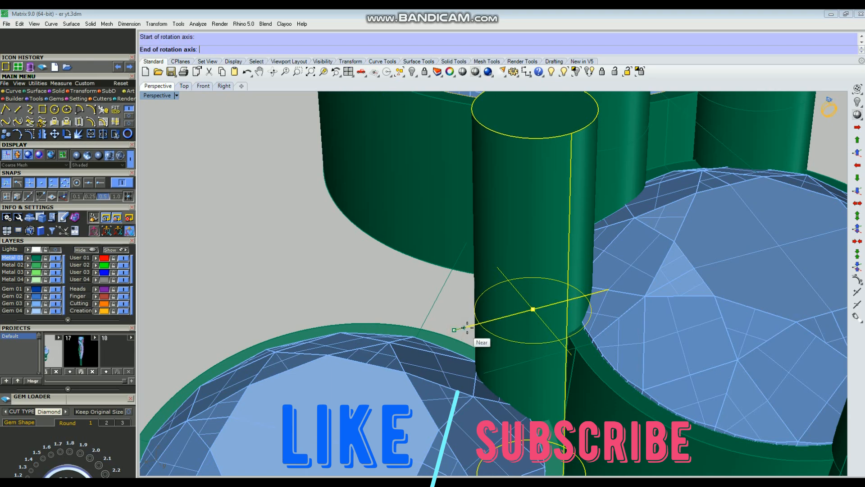
click(467, 328)
scroll(328, 197, down, 2)
right_drag(327, 197, 662, 349)
scroll(662, 350, down, 5)
right_drag(728, 351, 769, 257)
click(771, 256)
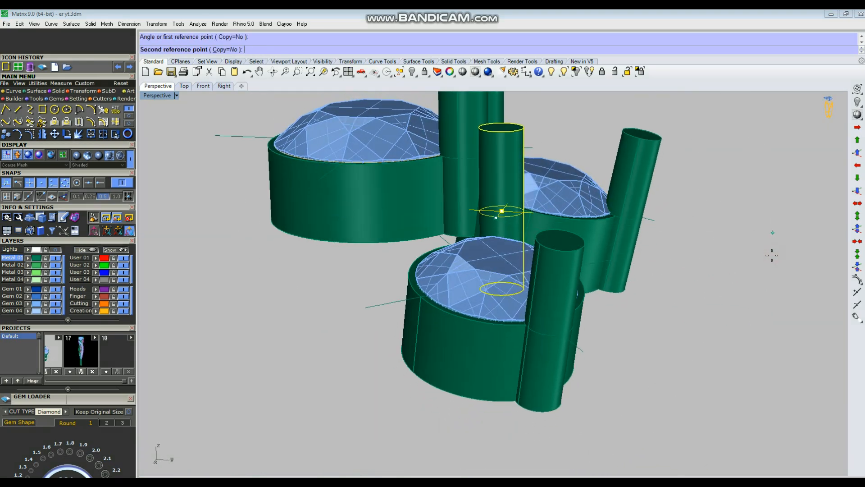
text(12)
key(Return)
Step: Tilt the same prong freehand with a second 3D rotation about an axis through its cross
right_drag(772, 256, 515, 238)
scroll(413, 243, up, 3)
right_drag(434, 264, 421, 233)
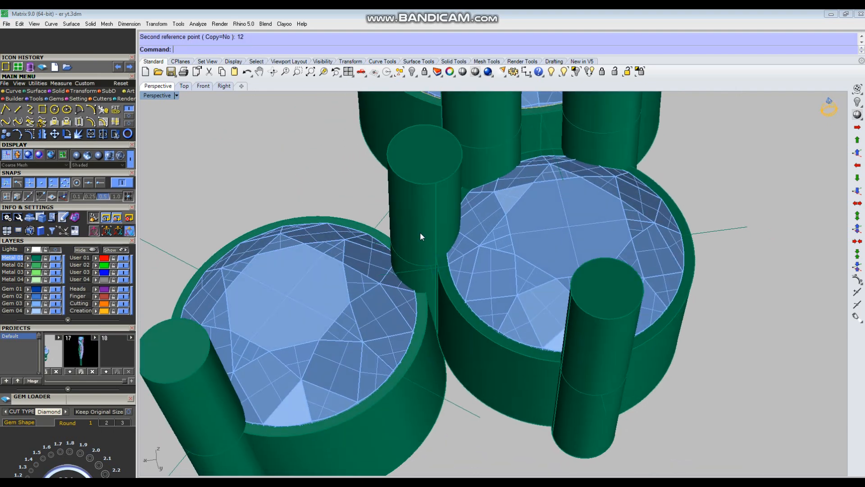
click(420, 234)
scroll(434, 256, up, 9)
right_click(410, 190)
click(421, 225)
scroll(425, 235, down, 5)
click(251, 202)
right_drag(252, 201, 238, 151)
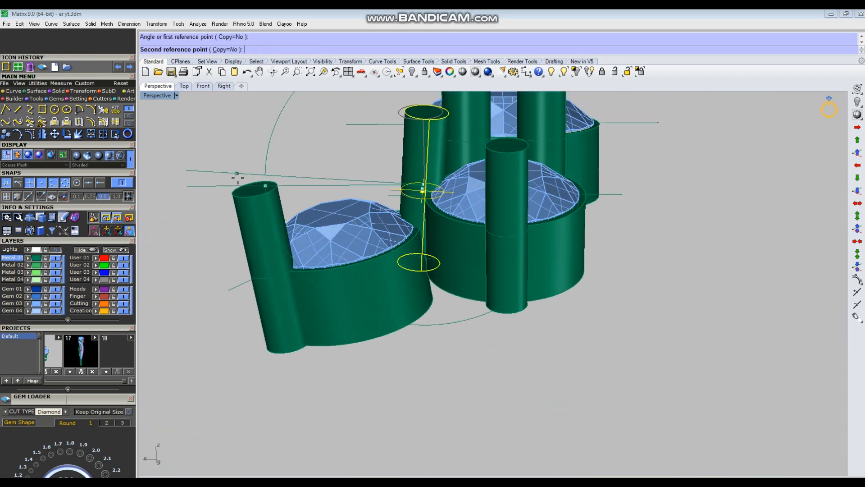
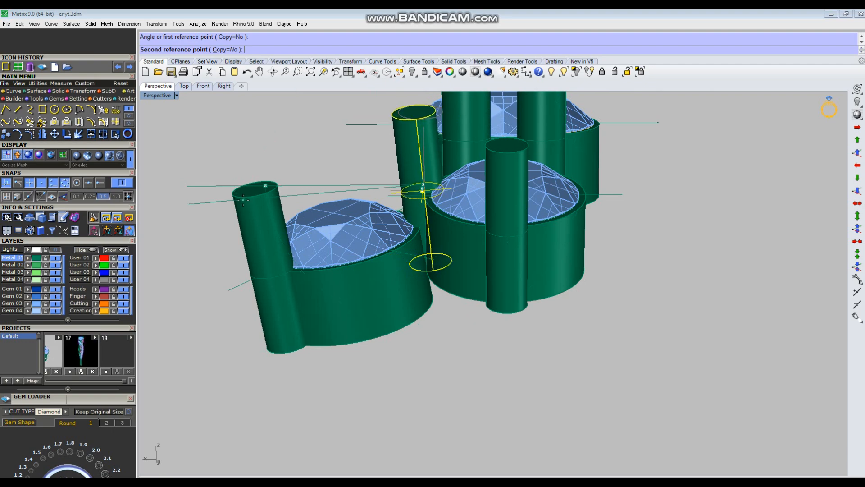
click(353, 131)
right_drag(353, 133, 669, 287)
key(Escape)
Step: Select the top-middle and upper-right corner gem settings with their prongs, and switch the top view to Shaded display
key(ctrl+F1)
scroll(548, 226, down, 8)
right_drag(584, 225, 573, 251)
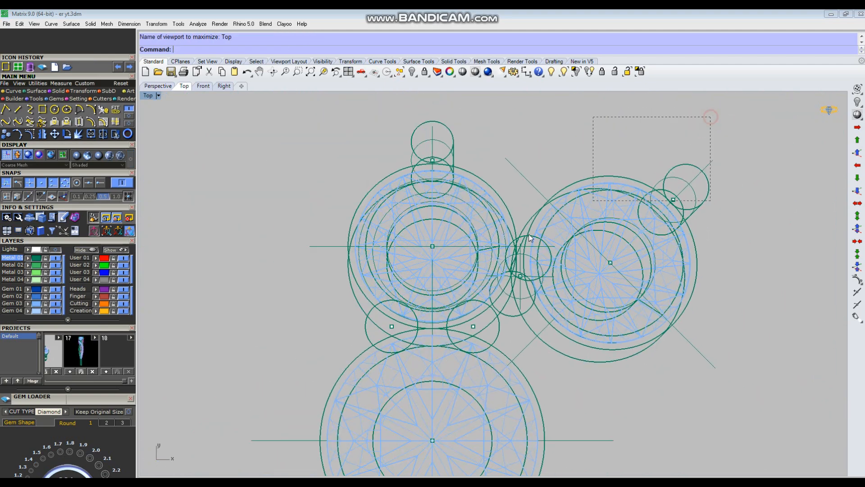
drag(446, 270, 447, 270)
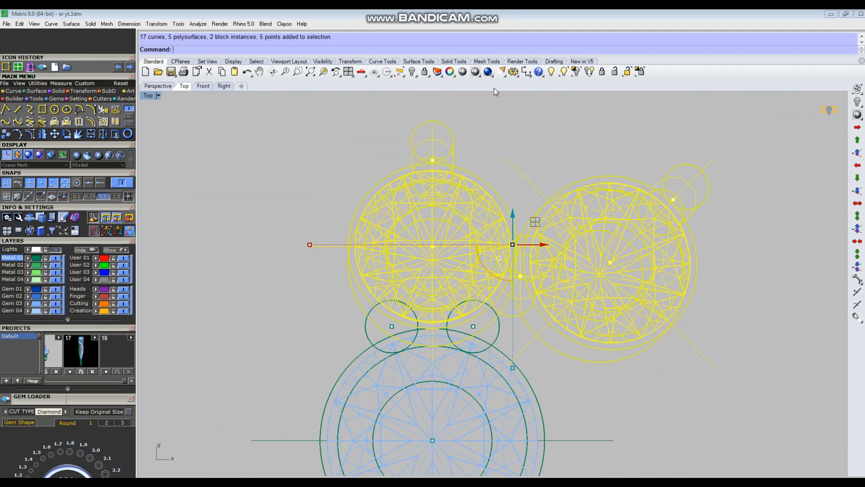
click(233, 61)
click(159, 72)
click(203, 86)
scroll(599, 273, down, 3)
right_drag(608, 274, 618, 237)
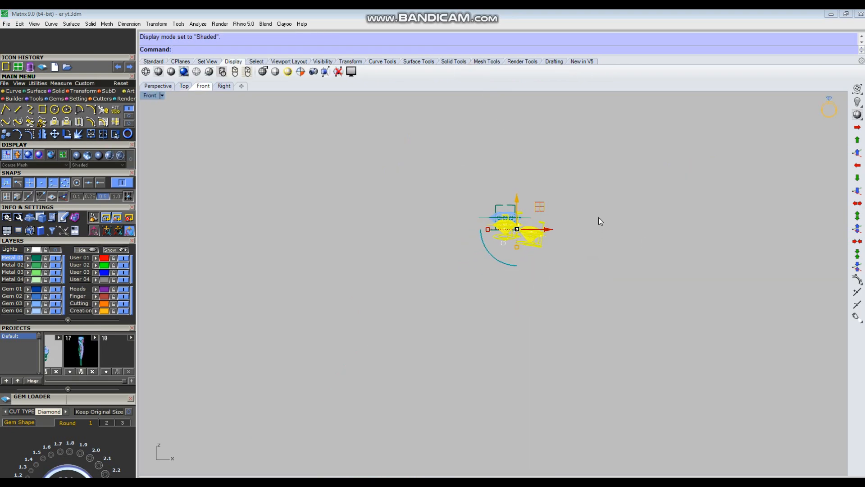
Step: Add the centre gem's two upper prongs to the selection and polar-array it around the centre gem as 4 items over 360 degrees
key(ctrl+F1)
drag(584, 314, 584, 313)
text(A)
key(Return)
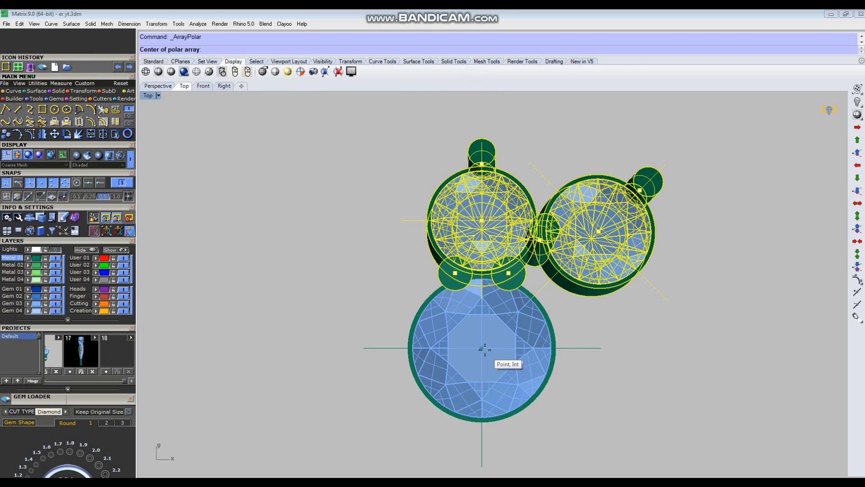
key(Return)
key(Return)
key(Return)
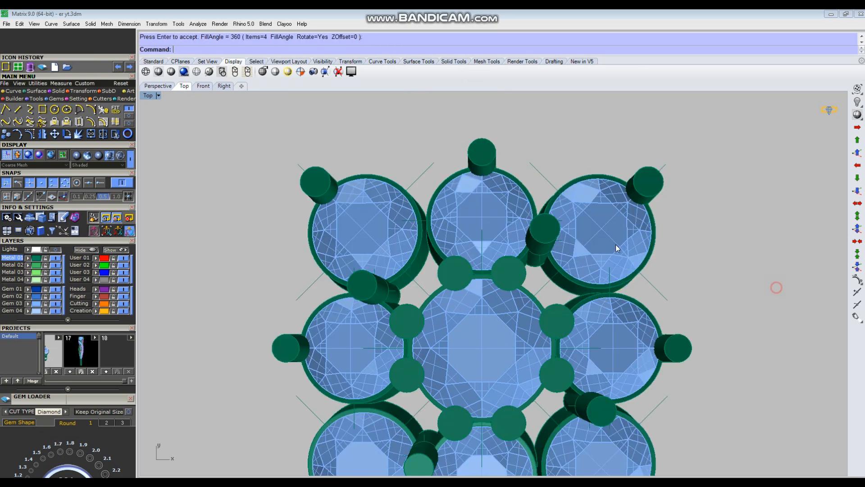
Step: Mirror the prong between the top-middle and upper-right gems across the corner gem's diagonal line, and select the copy
scroll(623, 232, down, 3)
scroll(570, 248, up, 4)
scroll(570, 248, up, 2)
click(570, 249)
right_drag(618, 287, 599, 282)
key(ctrl+m)
scroll(543, 292, up, 2)
scroll(543, 293, down, 2)
click(542, 291)
click(551, 286)
scroll(611, 287, down, 2)
click(612, 273)
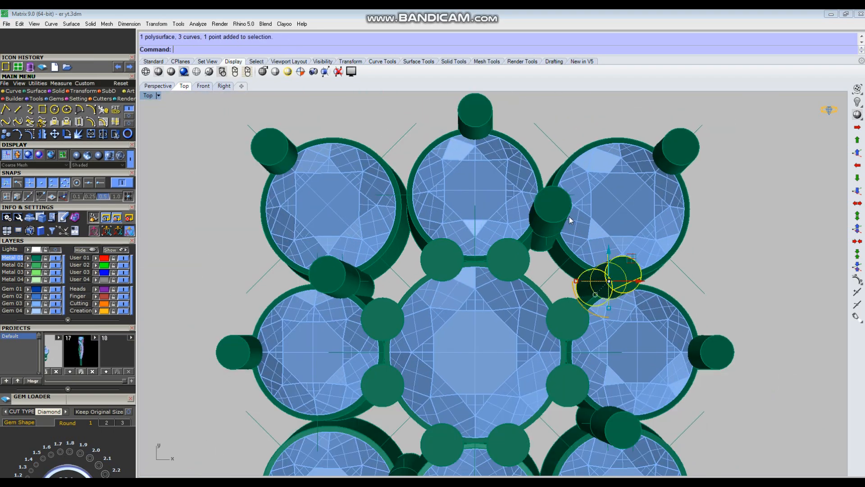
Step: Polar-array the mirrored prong around the centre gem as 4 items over 360 degrees
text(ap)
key(Return)
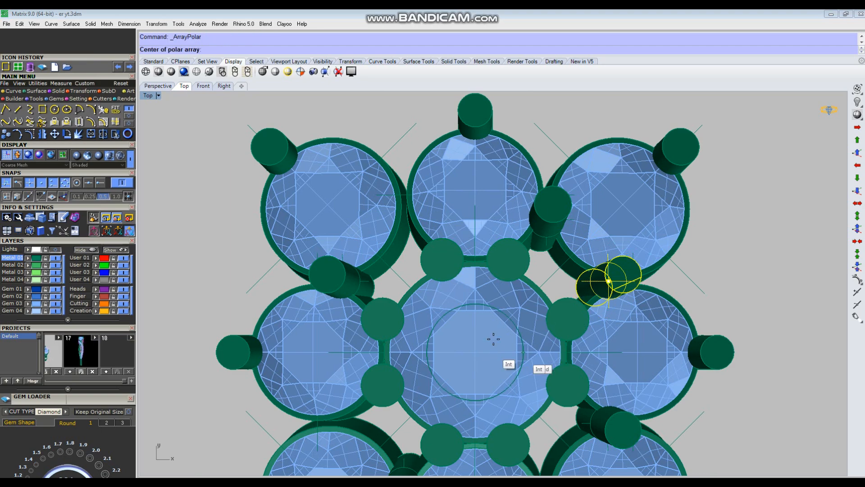
key(Return)
key(Return)
key(Return)
click(680, 259)
Step: Adjust the tilt of the prong between the top-middle and upper-right corner gems with a small freehand 3D rotation
scroll(678, 258, down, 4)
key(F4)
scroll(620, 221, down, 5)
right_drag(624, 290, 496, 215)
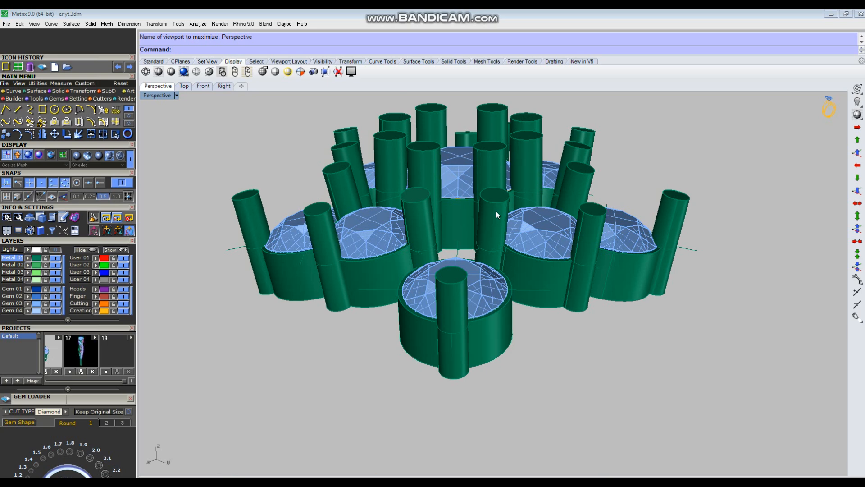
right_drag(482, 232, 433, 244)
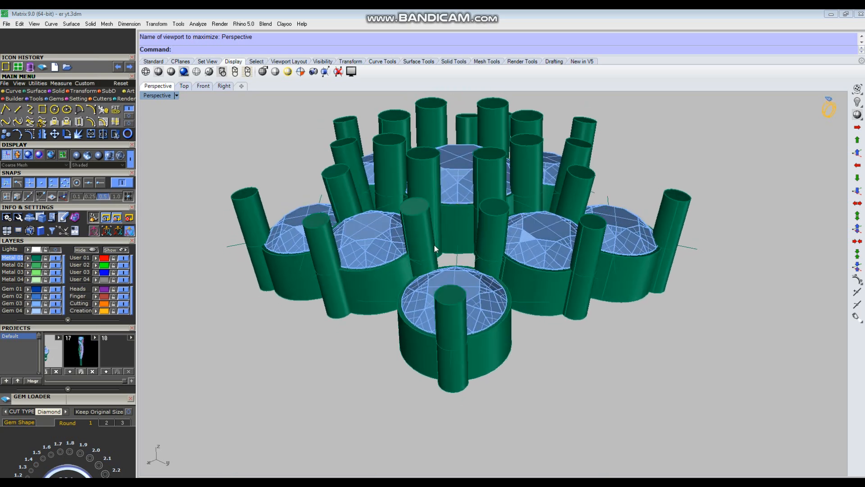
right_drag(509, 252, 513, 285)
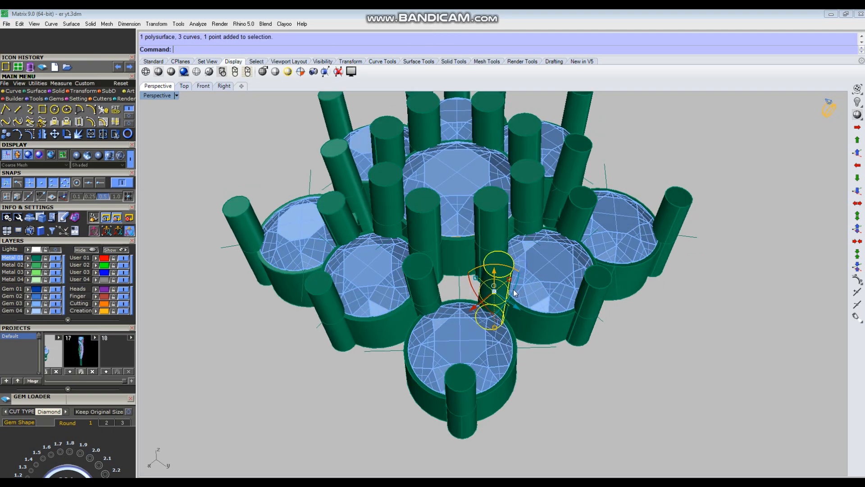
scroll(513, 284, up, 3)
key(Return)
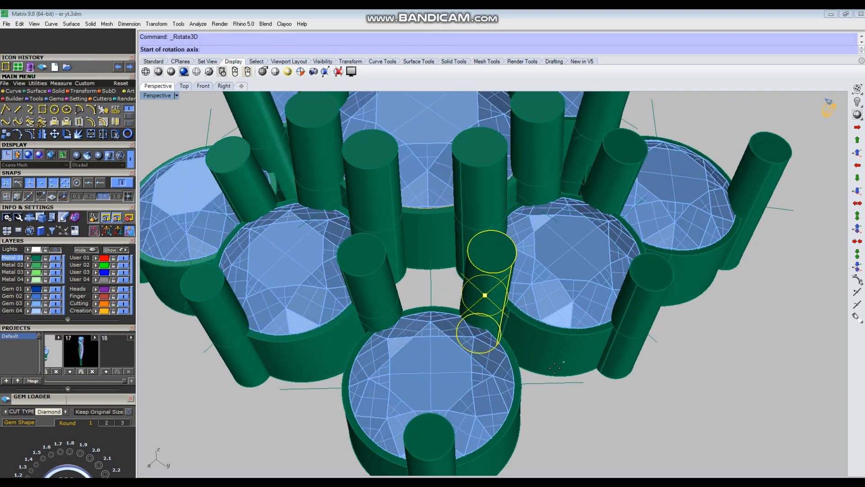
scroll(493, 349, up, 6)
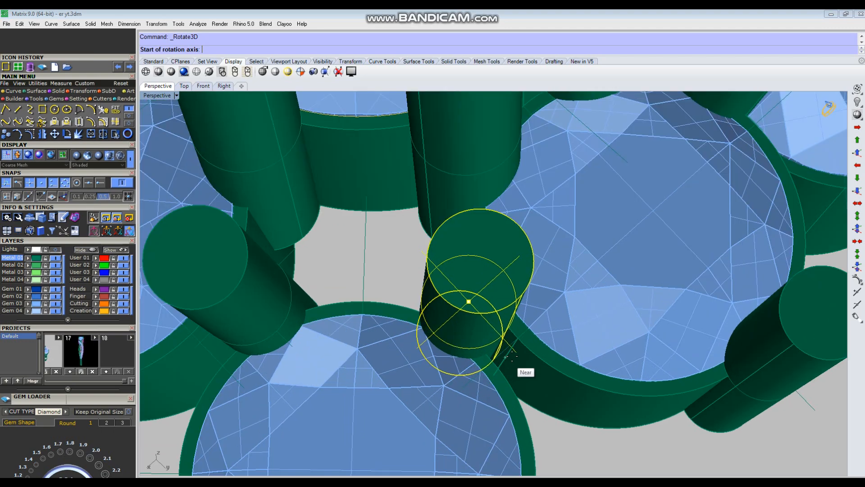
click(516, 353)
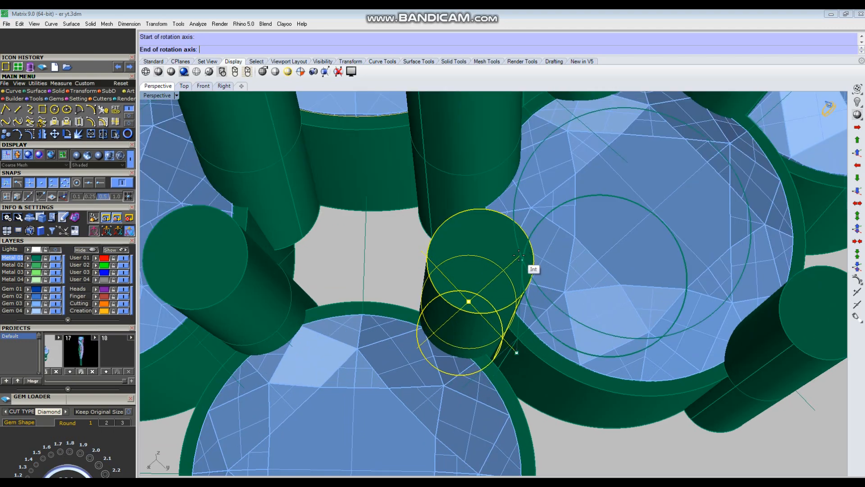
scroll(518, 255, up, 4)
click(522, 254)
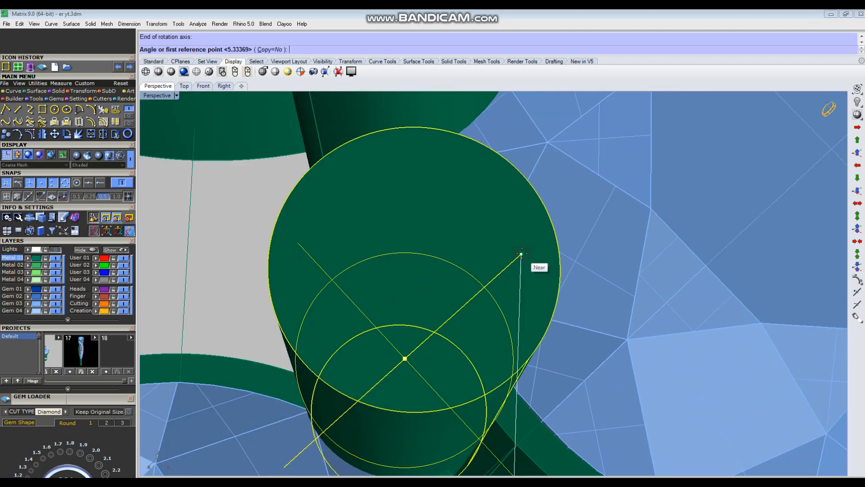
scroll(521, 254, down, 6)
scroll(604, 374, up, 3)
scroll(605, 341, down, 4)
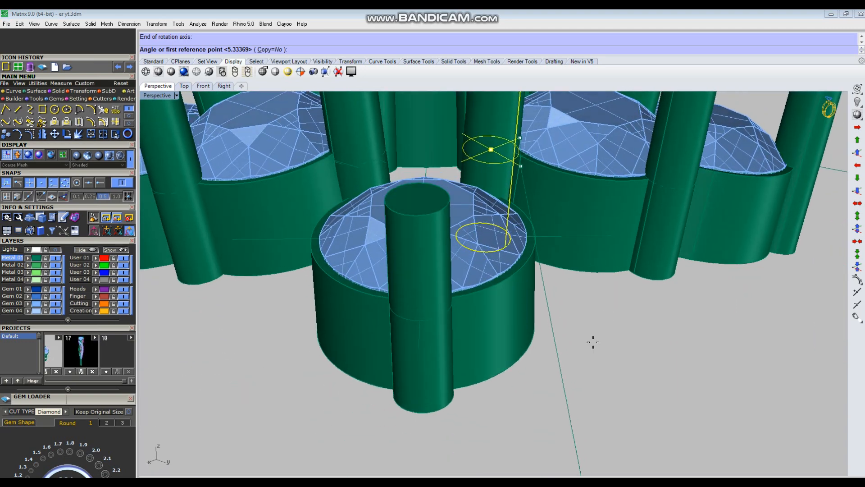
click(685, 395)
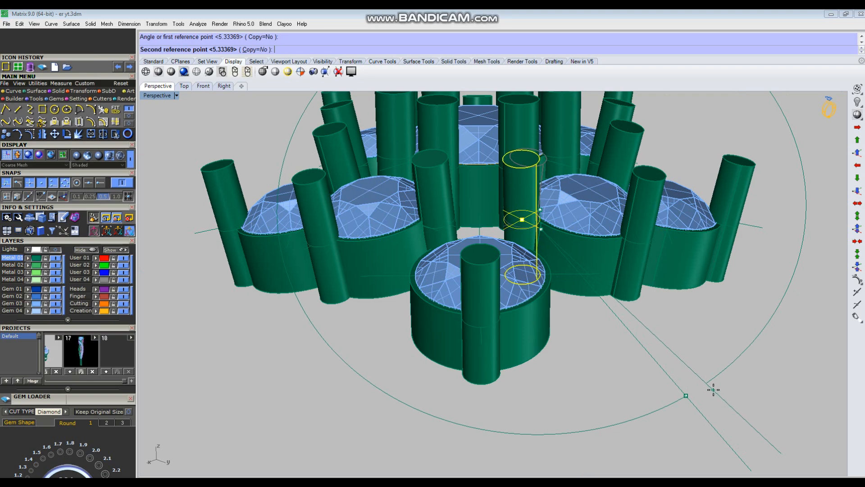
click(714, 390)
Step: Delete the mirrored prong and the six other prongs between the small gems, keeping only the newly adjusted one
right_drag(635, 371, 637, 354)
click(445, 231)
key(Delete)
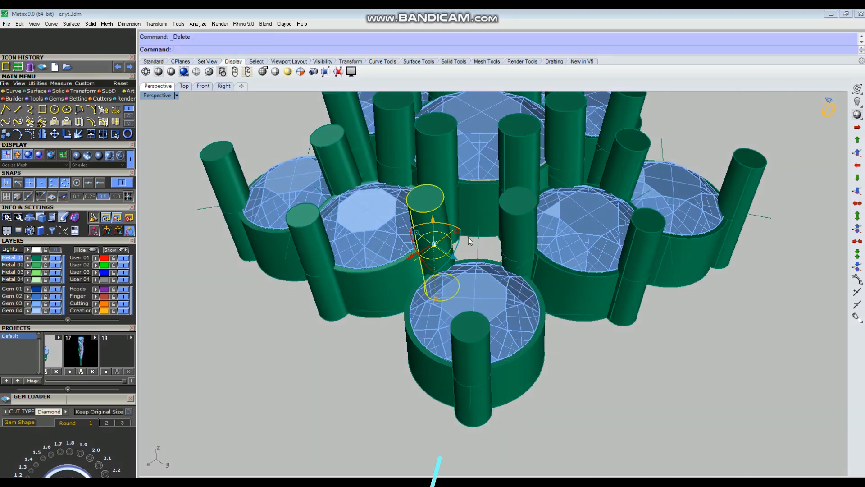
right_drag(475, 247, 582, 302)
key(ctrl+F1)
scroll(539, 285, up, 2)
drag(503, 243, 479, 280)
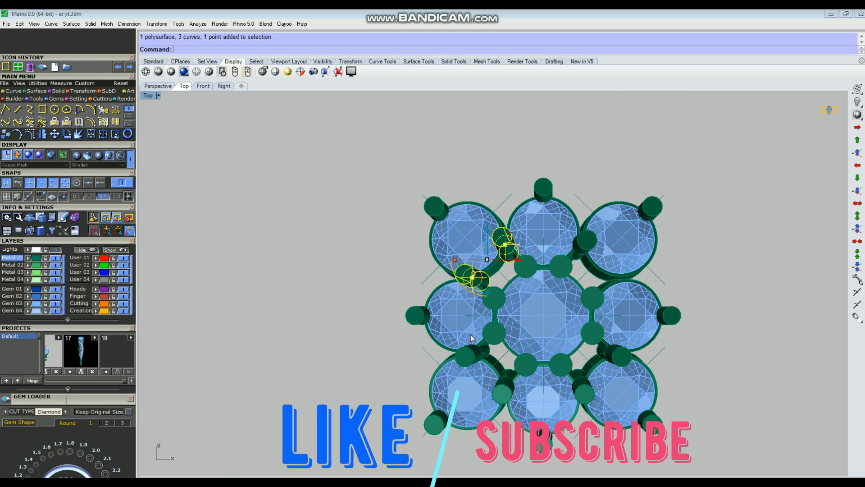
shift+click(466, 355)
shift+click(504, 393)
shift+click(581, 388)
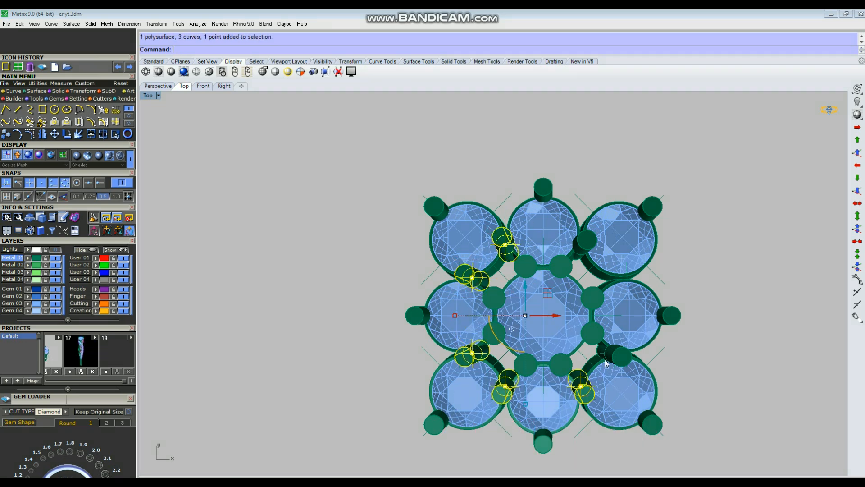
shift+click(600, 352)
key(Delete)
Step: Mirror the adjusted prong in the top view across the upper-right corner gem's diagonal line
scroll(575, 283, up, 4)
click(586, 231)
right_drag(621, 254, 592, 275)
scroll(592, 275, up, 4)
scroll(592, 275, up, 2)
right_click(592, 275)
scroll(543, 317, up, 4)
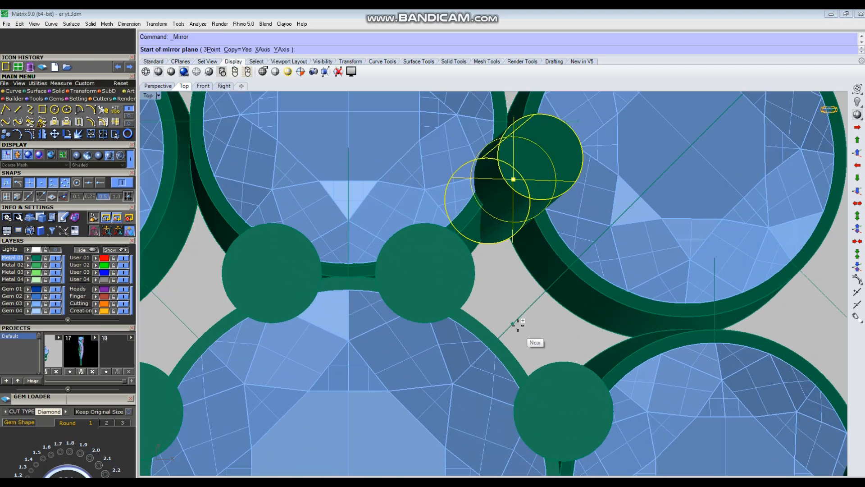
click(514, 323)
click(530, 307)
Step: Select the adjusted prong with its mirrored copy and polar-array both around the centre gem as 4 items over 360 degrees
scroll(562, 349, down, 2)
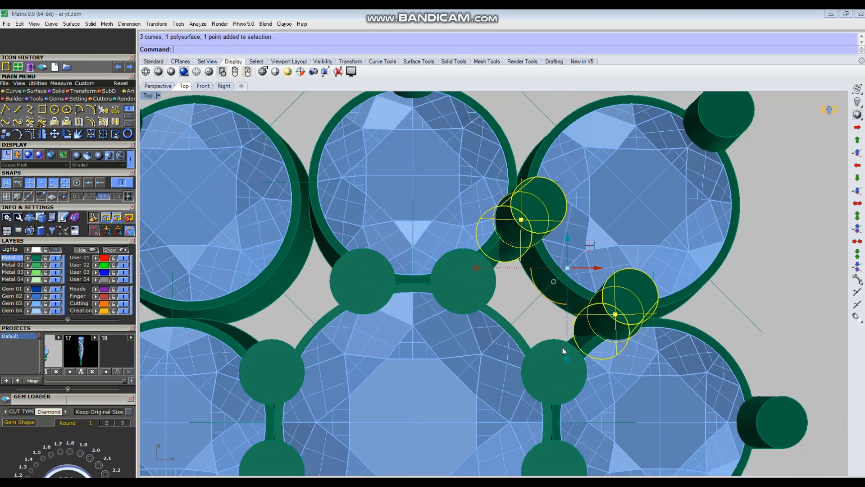
key(ctrl+F4)
right_drag(605, 335, 585, 325)
key(Return)
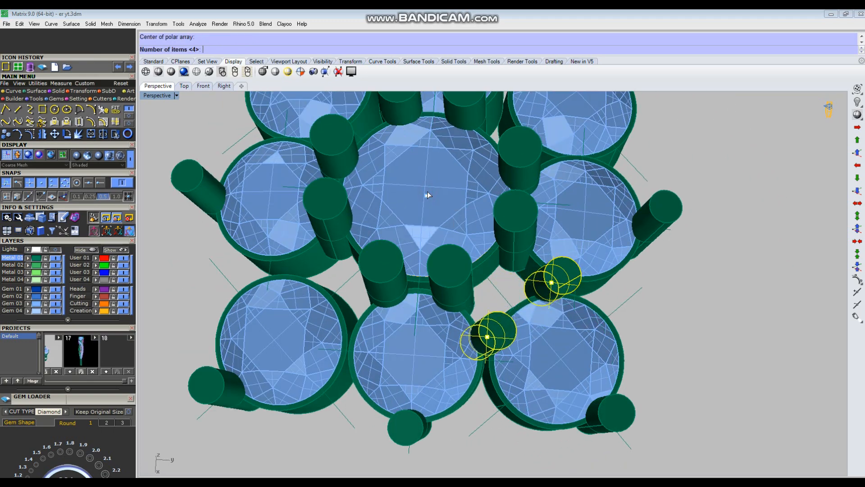
key(Return)
key(Return)
key(Return)
Step: Examine the arrayed prongs between the small gems from the perspective and top views
scroll(612, 320, down, 3)
right_drag(612, 319, 622, 292)
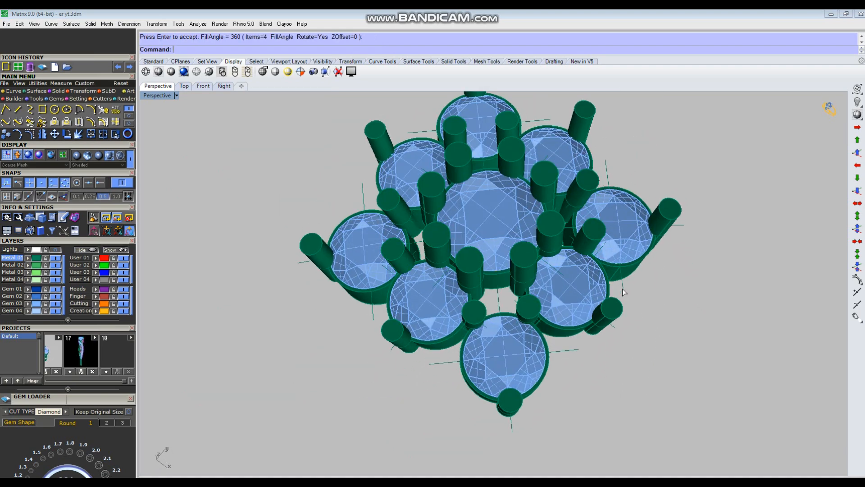
key(ctrl+F1)
scroll(536, 215, down, 3)
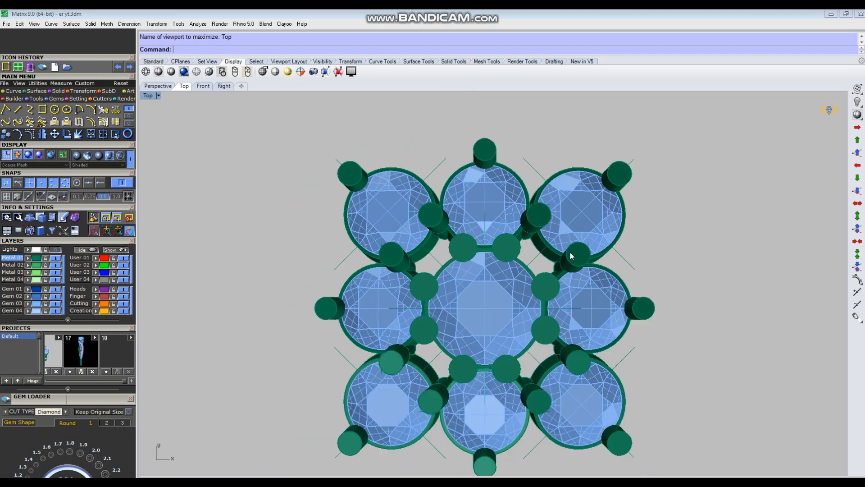
key(ctrl+F4)
right_drag(570, 255, 584, 347)
Step: Tilt the prong between the upper-middle and upper-right corner gems with a 3D rotation about an axis beside it, using reference points
key(ctrl+F1)
scroll(556, 259, up, 2)
click(532, 196)
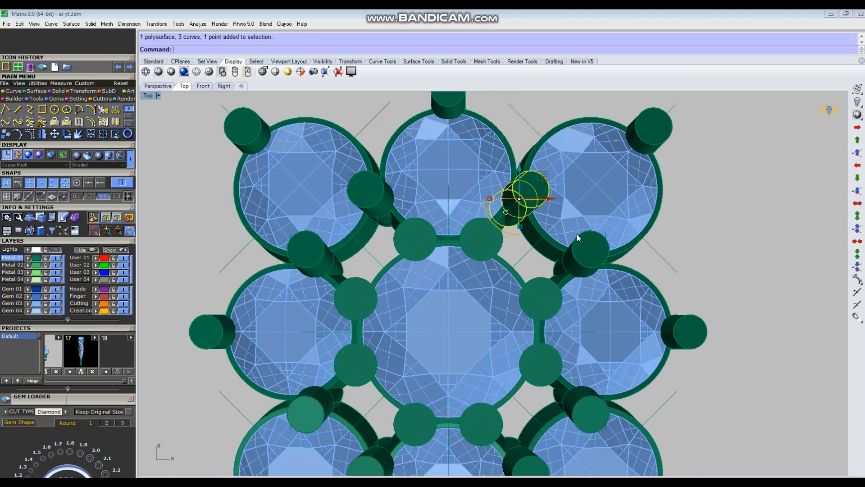
key(ctrl+F4)
right_drag(596, 298, 570, 271)
scroll(573, 273, up, 3)
scroll(546, 289, up, 3)
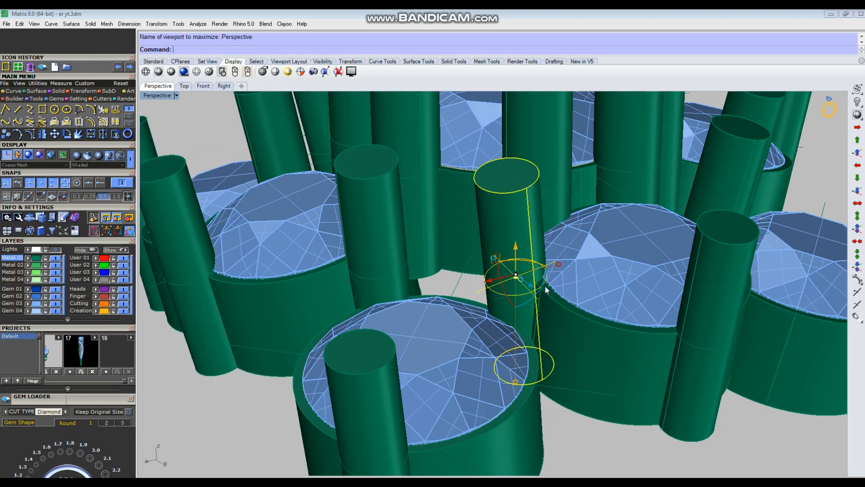
key(Return)
right_drag(465, 292, 499, 334)
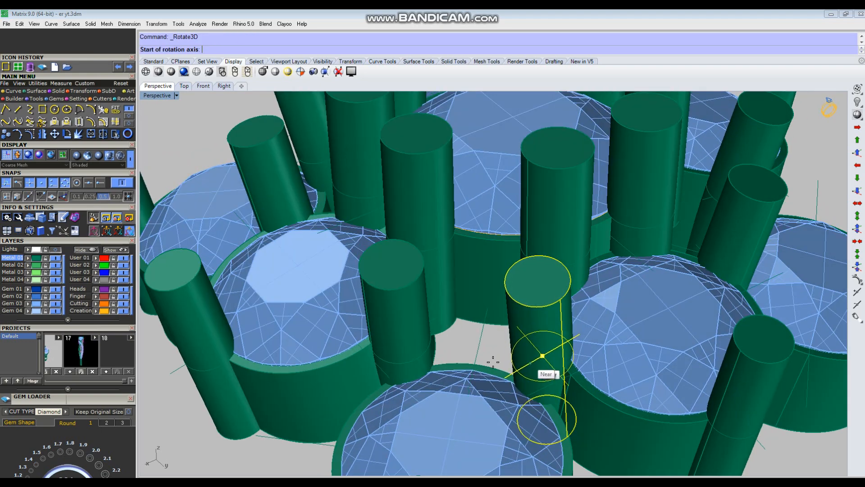
scroll(513, 383, up, 4)
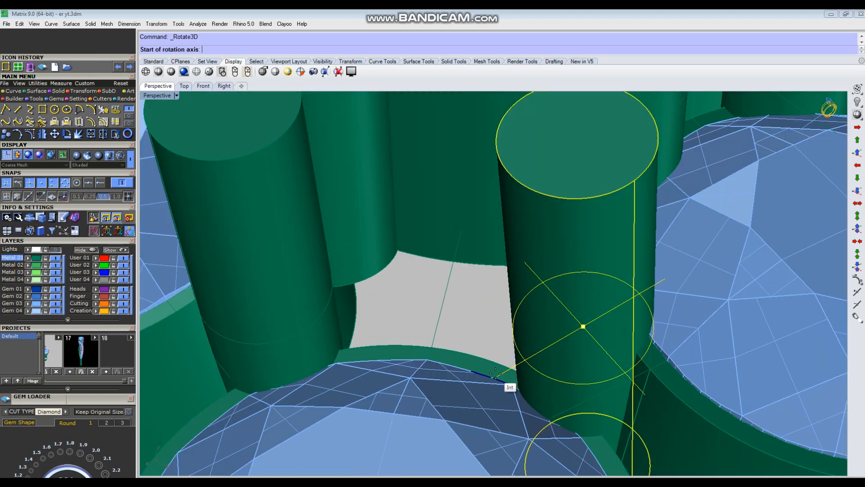
click(98, 184)
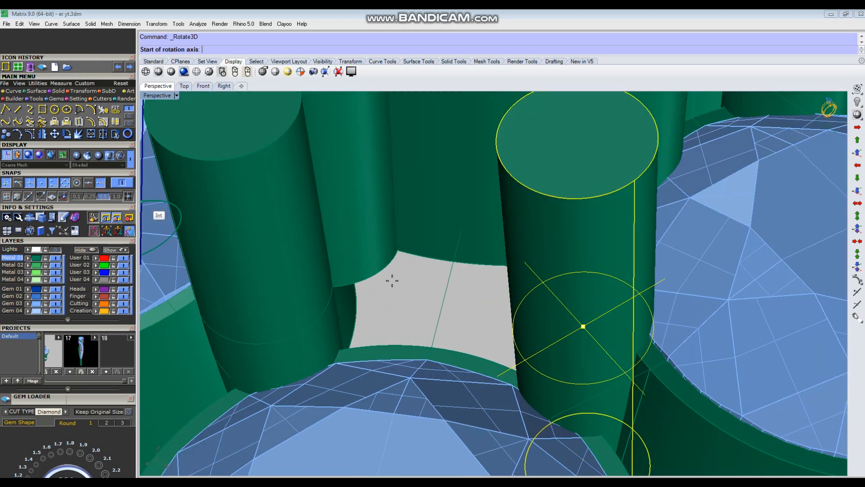
scroll(460, 339, up, 4)
click(539, 411)
click(584, 189)
scroll(488, 223, down, 8)
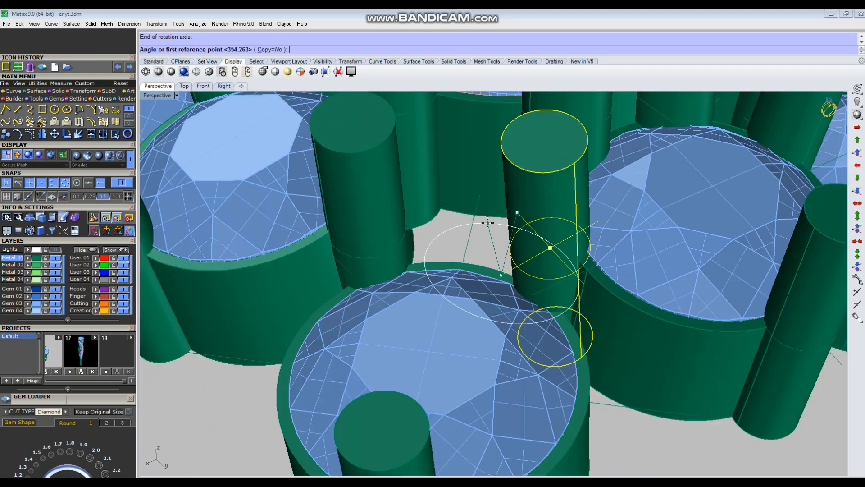
scroll(488, 223, down, 3)
scroll(612, 338, up, 2)
click(704, 315)
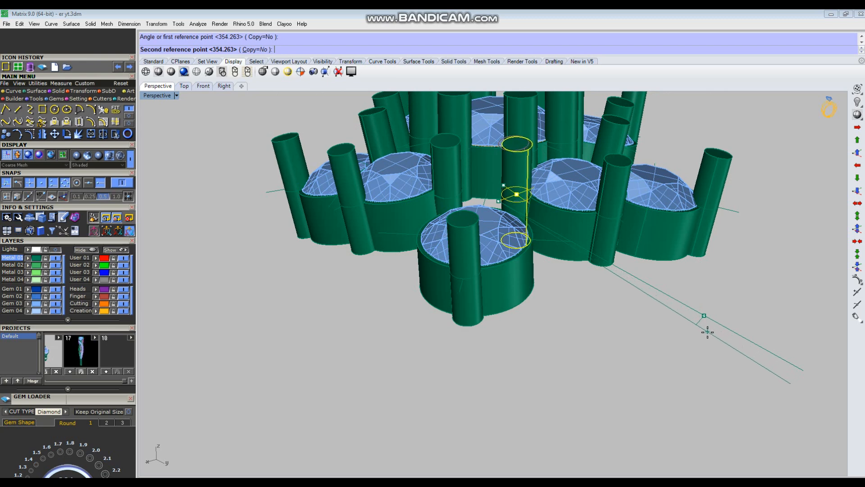
click(649, 333)
Step: Delete the mirrored prong and the six other arrayed prongs between the small gems, keeping only the newly tilted one
click(443, 176)
right_drag(442, 175, 548, 252)
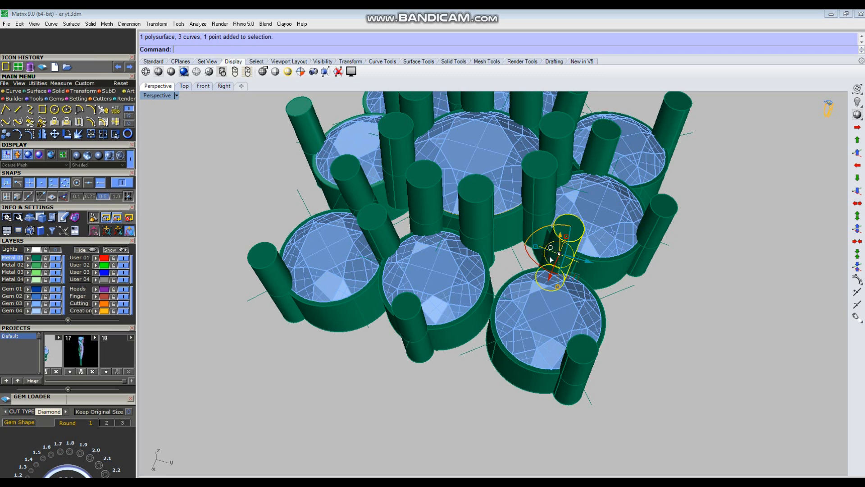
key(ctrl+F1)
scroll(548, 232, down, 4)
shift+click(422, 262)
shift+click(423, 335)
shift+click(456, 367)
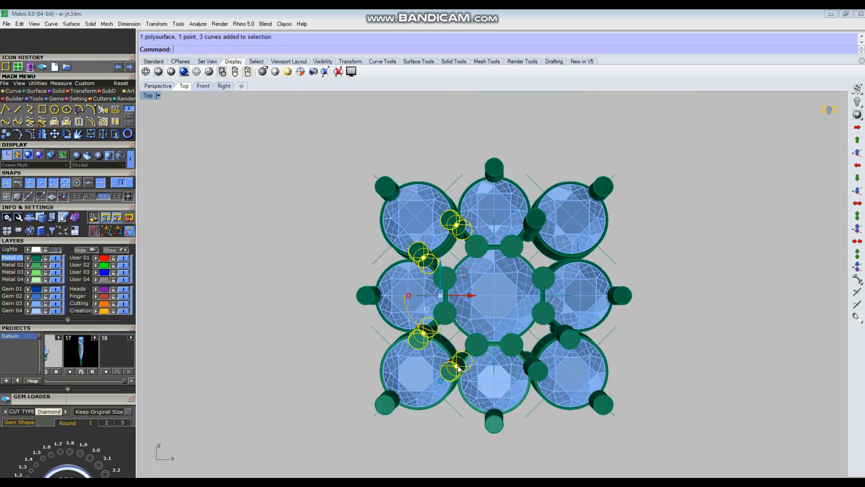
shift+click(536, 366)
key(Escape)
Step: Mirror the newly tilted prong in the top view across the diagonal guide line of the upper-right corner gem
click(536, 219)
scroll(547, 243, up, 3)
text(MI)
key(Return)
scroll(534, 282, up, 8)
click(504, 248)
click(519, 229)
Step: Polar-array the newly tilted prong and its mirrored copy around the centre of the middle gem
shift+click(593, 248)
scroll(580, 254, down, 2)
text(AR)
key(Return)
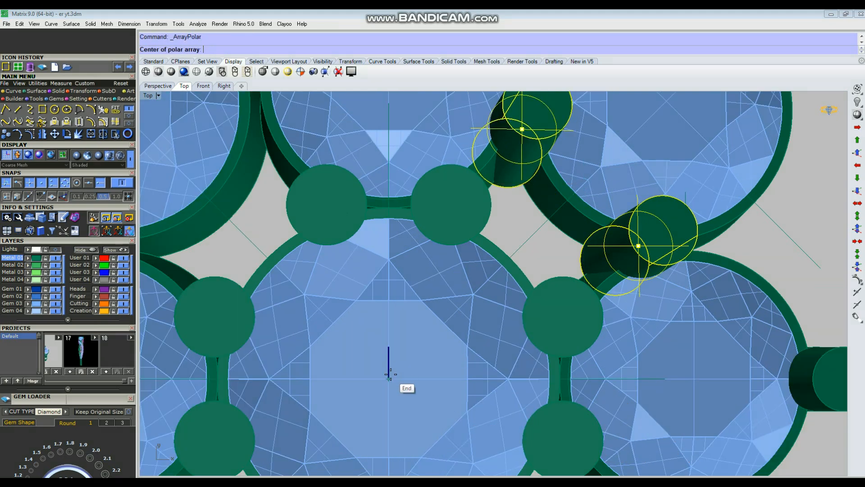
Step: Polar array the selected pair of inner corner-stone prongs about the center stone's center, with 4 items over 360 degrees
click(388, 378)
scroll(445, 312, down, 2)
key(Return)
key(Return)
key(Return)
scroll(448, 313, down, 6)
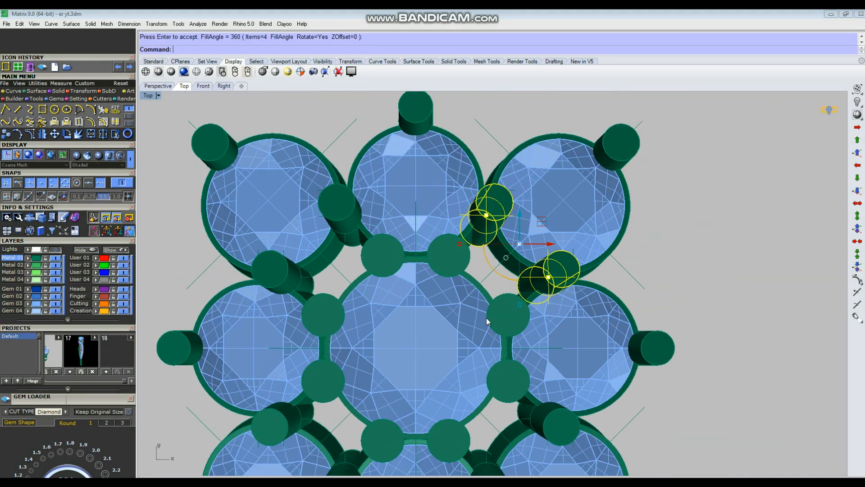
Step: Group the front side stone, its seat and its outer prong
key(ctrl+F4)
scroll(499, 254, down, 4)
right_drag(605, 288, 607, 245)
drag(408, 369, 407, 369)
key(ctrl+g)
right_drag(433, 367, 472, 284)
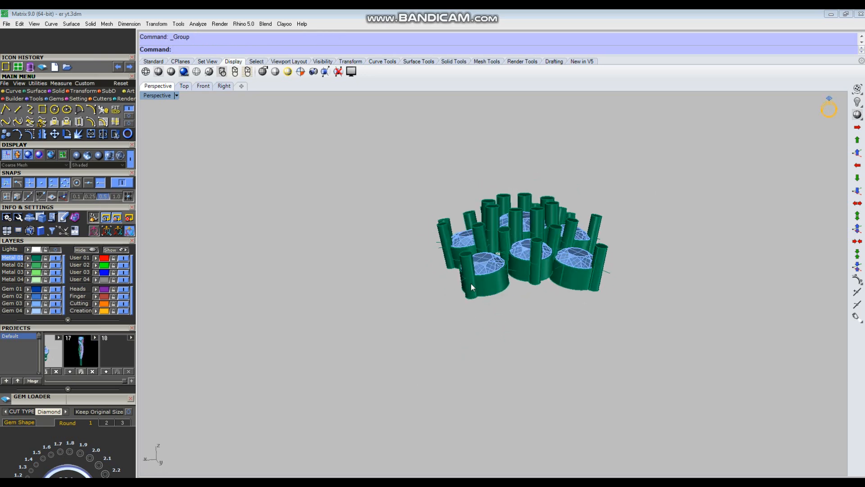
scroll(517, 230, up, 6)
right_drag(521, 299, 493, 398)
key(ctrl+z)
Step: Move the grouped front stone and prong 0.2 inward toward the center stone
click(464, 399)
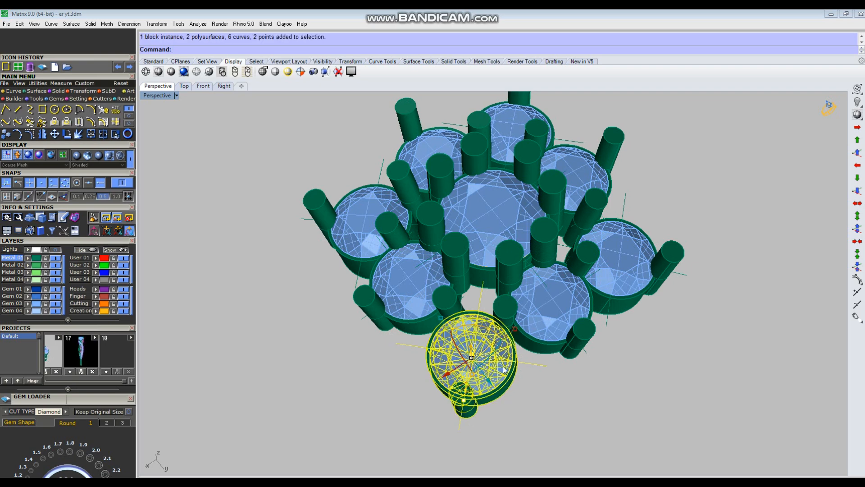
scroll(498, 367, up, 3)
scroll(491, 343, down, 3)
scroll(481, 276, up, 3)
scroll(481, 275, up, 2)
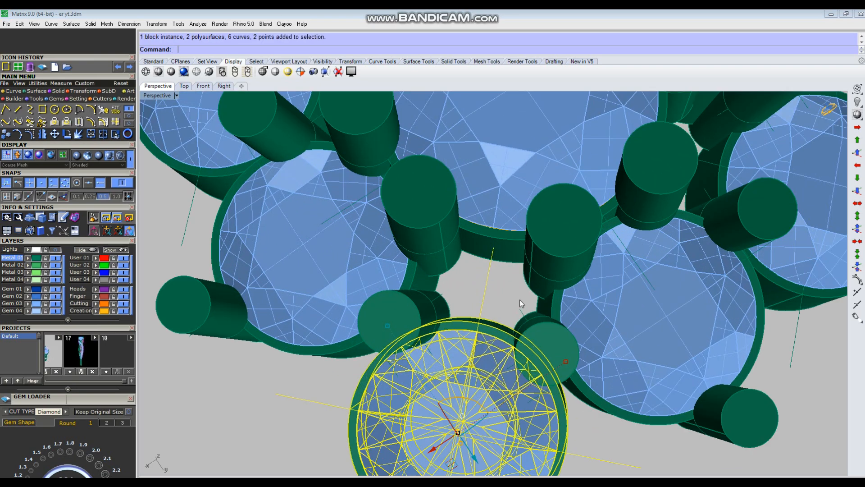
text(m)
key(Return)
scroll(477, 306, up, 3)
click(496, 301)
text(.2)
key(Return)
click(503, 286)
scroll(504, 286, down, 12)
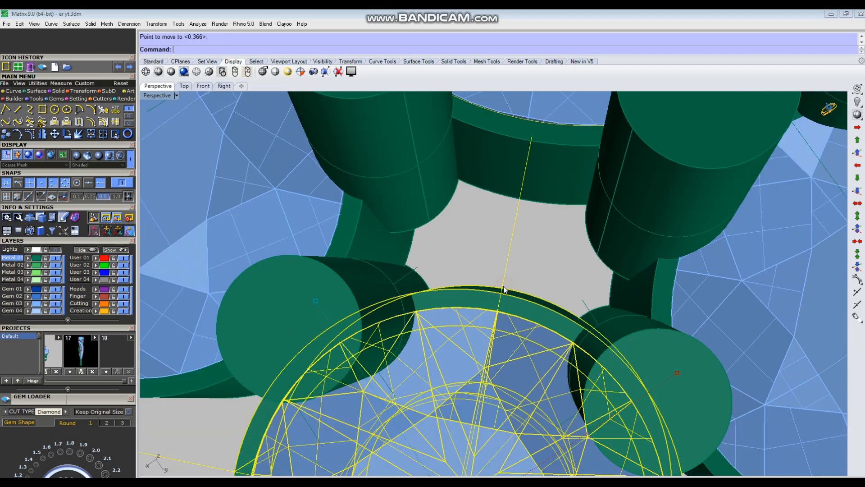
click(532, 280)
Step: Delete the other three side stones with their seats, keeping the front stone and the four corner stones
right_drag(535, 281, 552, 341)
scroll(557, 319, down, 4)
click(646, 229)
scroll(547, 372, down, 4)
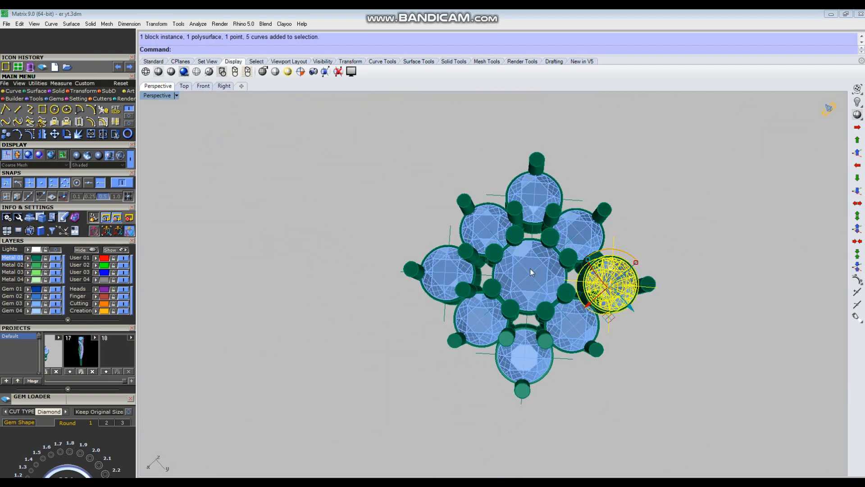
shift+click(540, 195)
shift+click(443, 293)
key(Delete)
Step: Delete the three loose outer prongs left beside the removed side stones
click(524, 376)
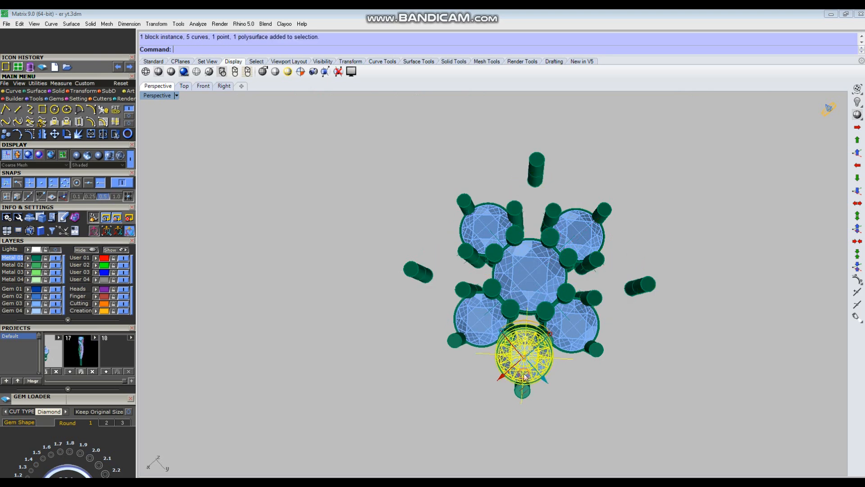
right_drag(524, 376, 530, 352)
click(451, 304)
click(416, 268)
shift+click(527, 169)
shift+click(643, 270)
key(Delete)
Step: Polar array the front stone group about the center stone's center, with 4 items over 360 degrees
scroll(568, 353, up, 2)
drag(541, 394, 490, 369)
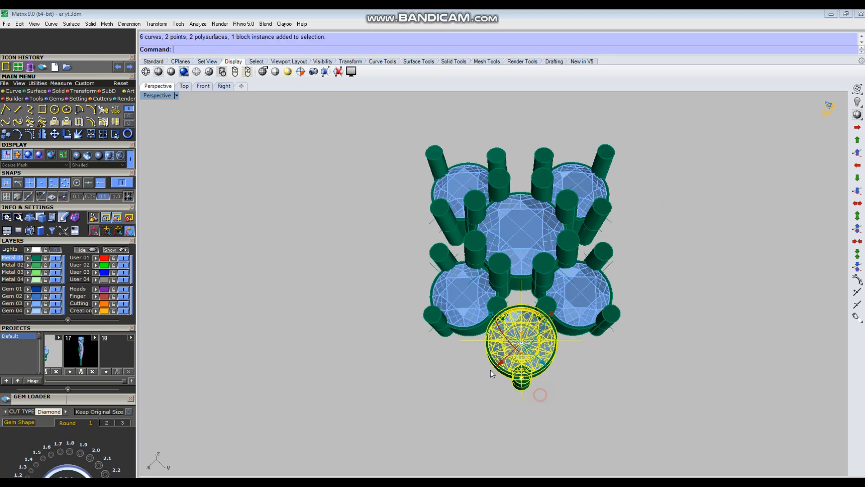
right_drag(576, 354, 577, 366)
text(ap)
key(Return)
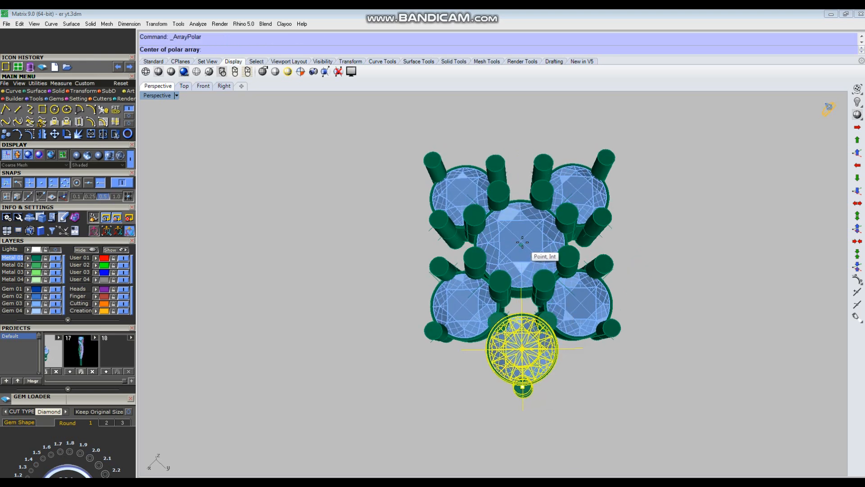
click(522, 242)
scroll(522, 242, down, 3)
key(Return)
key(Return)
key(Return)
Step: Select all the stones, seats and prongs of the cluster and group them together
scroll(522, 242, up, 2)
right_drag(651, 327, 547, 310)
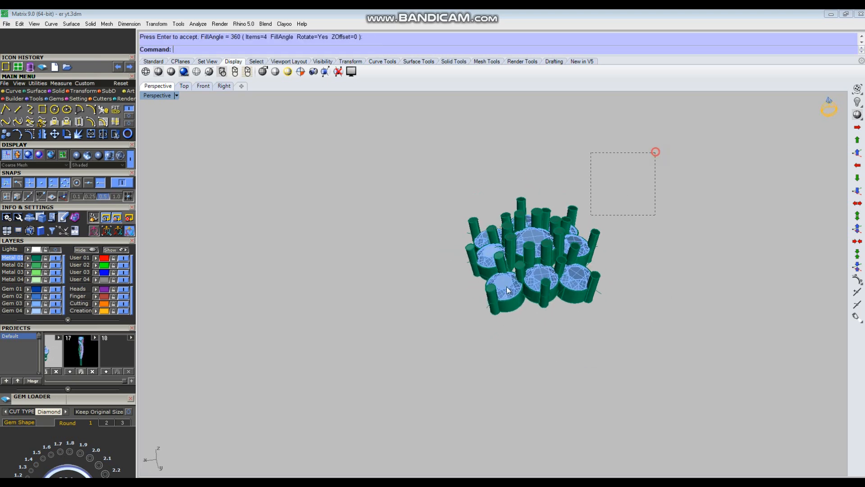
key(ctrl+a)
key(ctrl+g)
key(Escape)
Step: Duplicate the bottom circular edges of two neighbouring outer prongs, one on a side stone and one on a corner stone
right_drag(456, 299, 566, 301)
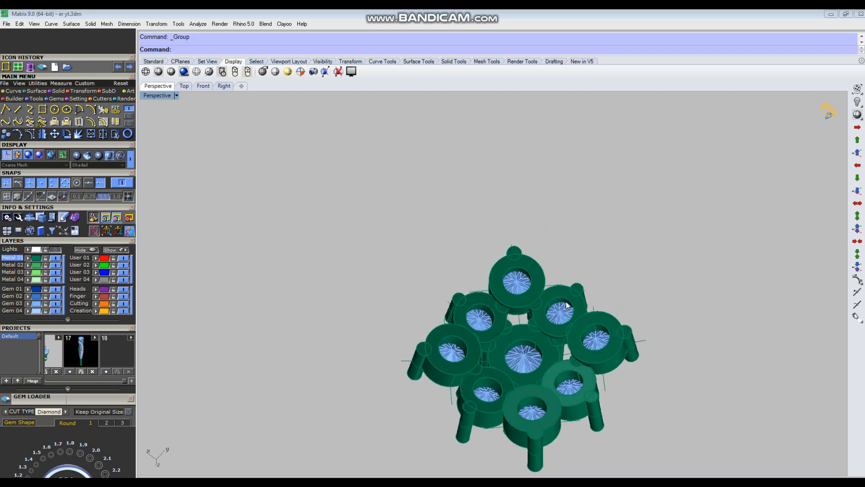
scroll(554, 294, up, 6)
text(DE)
key(Return)
scroll(491, 208, up, 4)
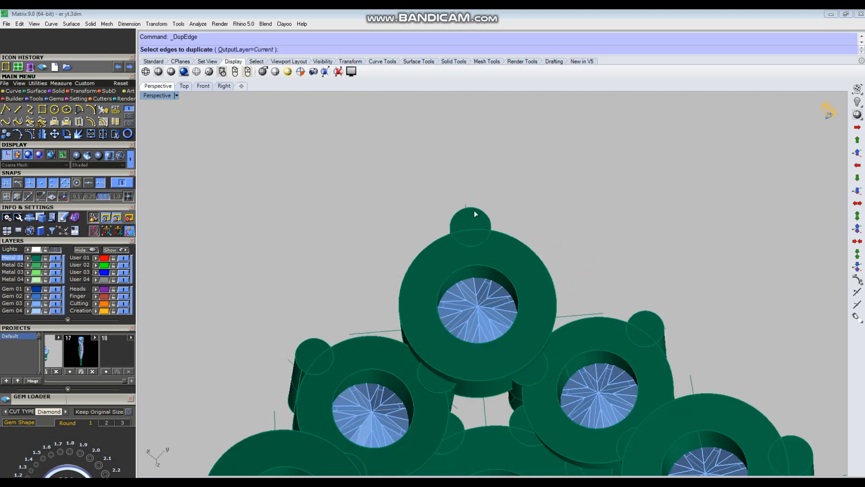
click(474, 210)
click(636, 318)
scroll(457, 175, down, 3)
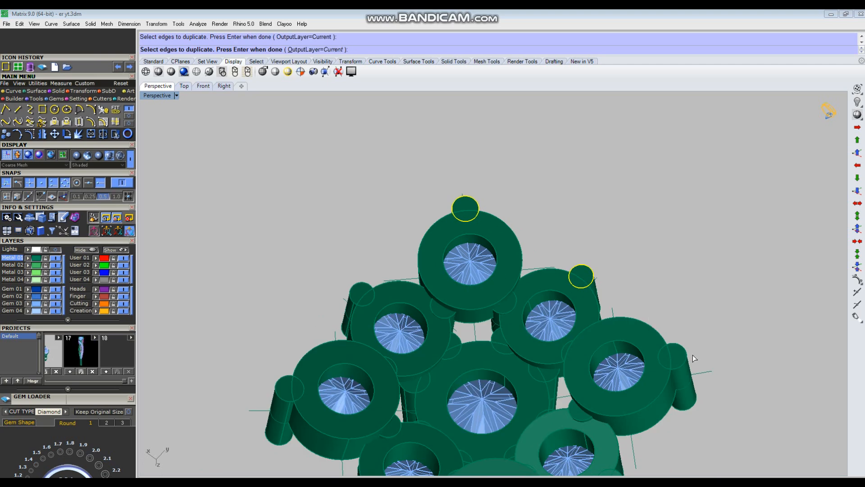
right_drag(569, 207, 581, 267)
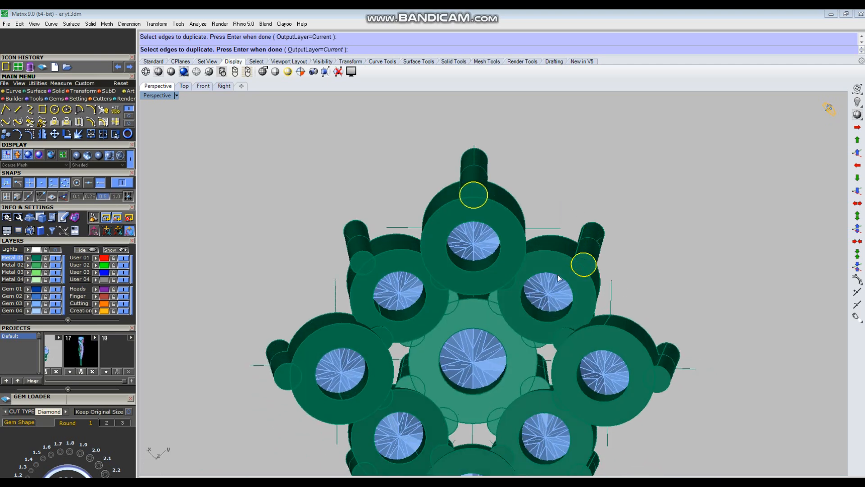
scroll(470, 201, down, 1)
key(Return)
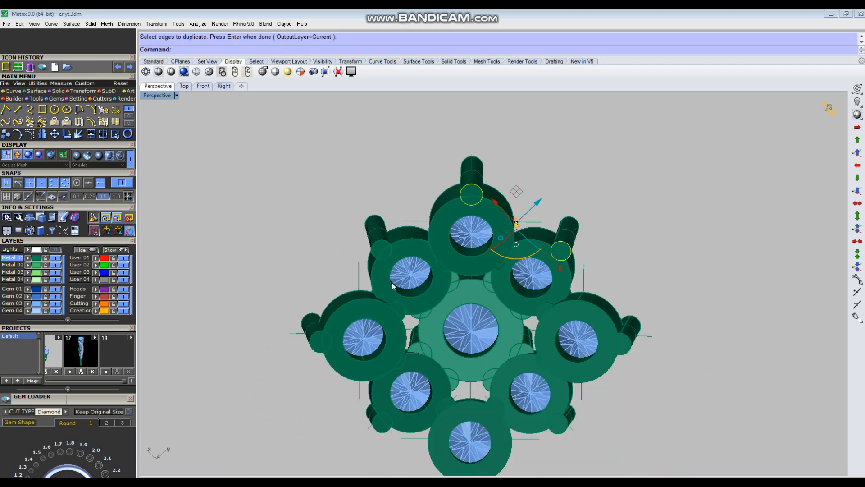
Step: Lock everything except the two duplicated prong-edge circles
right_drag(562, 140, 610, 202)
key(ctrl+F1)
scroll(557, 233, up, 2)
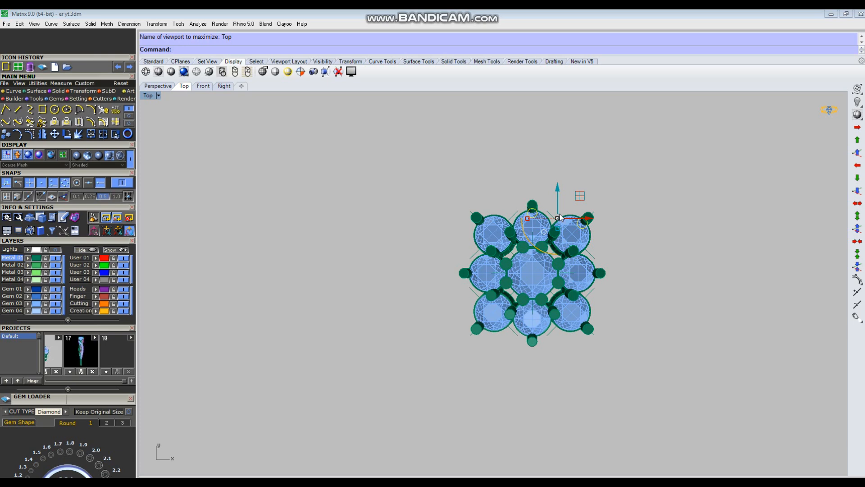
key(ctrl+F3)
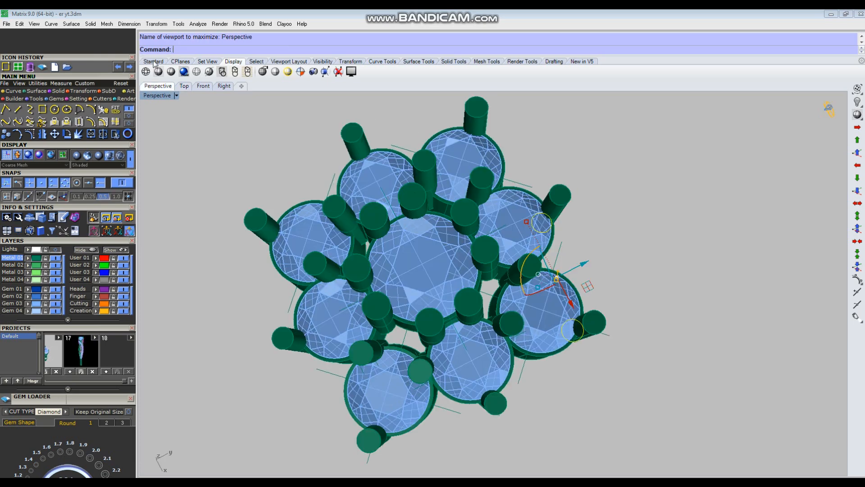
click(152, 62)
key(ctrl+a)
key(ctrl+l)
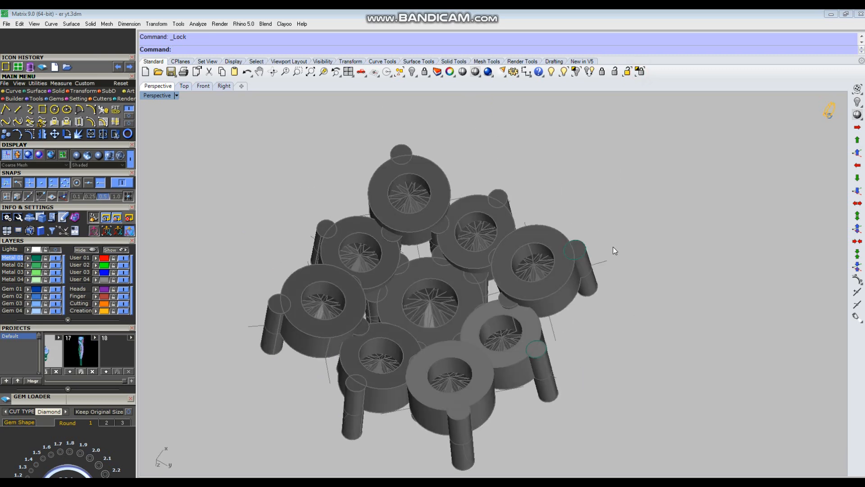
Step: Place an area centroid point in each of the two duplicated prong circles
scroll(612, 247, up, 3)
drag(495, 178, 643, 309)
text(reaCentroid)
key(Return)
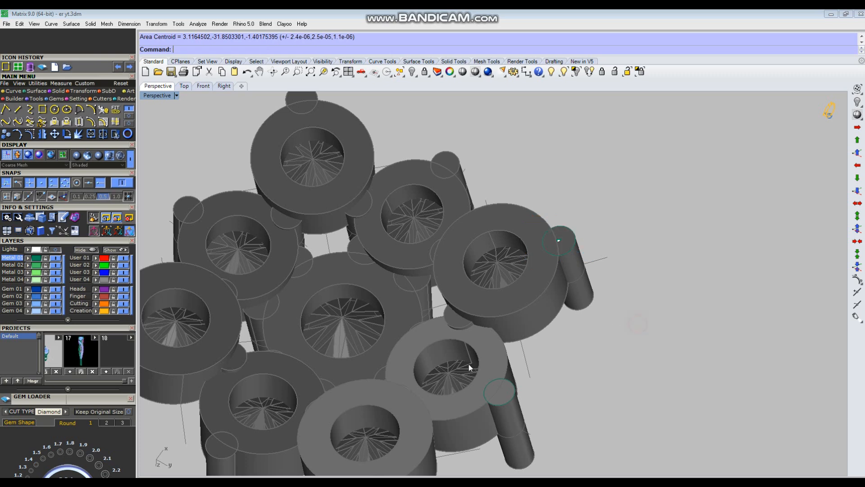
drag(419, 329, 589, 431)
right_click(589, 428)
mouse_move(560, 244)
right_down()
mouse_move(558, 265)
mouse_move(546, 218)
mouse_move(515, 317)
mouse_move(565, 254)
right_up()
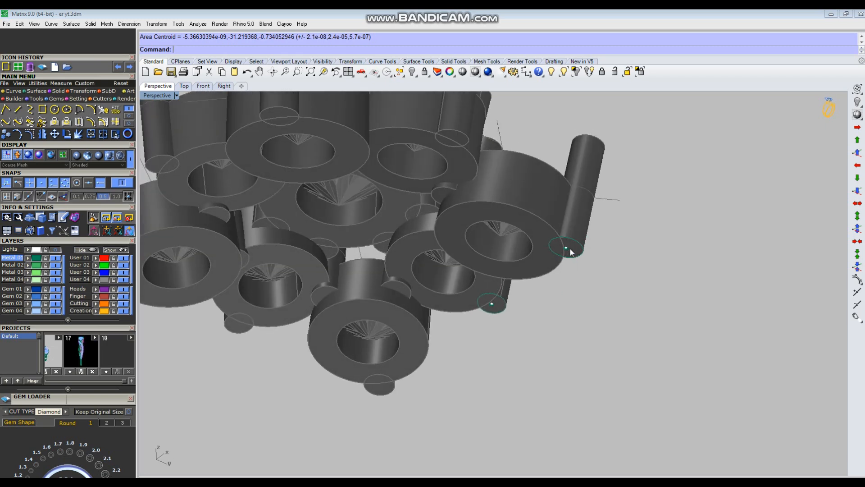
Step: Switch the Perspective viewport to wireframe display
scroll(569, 248, up, 3)
right_drag(525, 280, 525, 288)
key(F4)
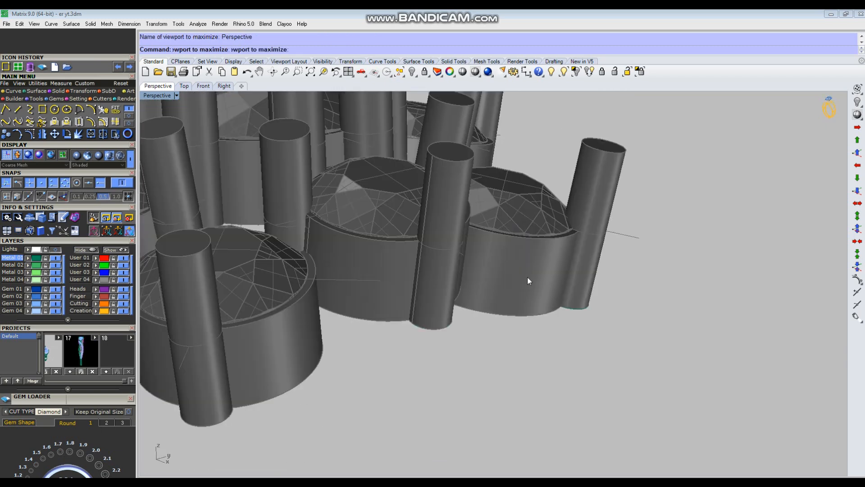
scroll(598, 273, down, 4)
right_drag(555, 253, 549, 306)
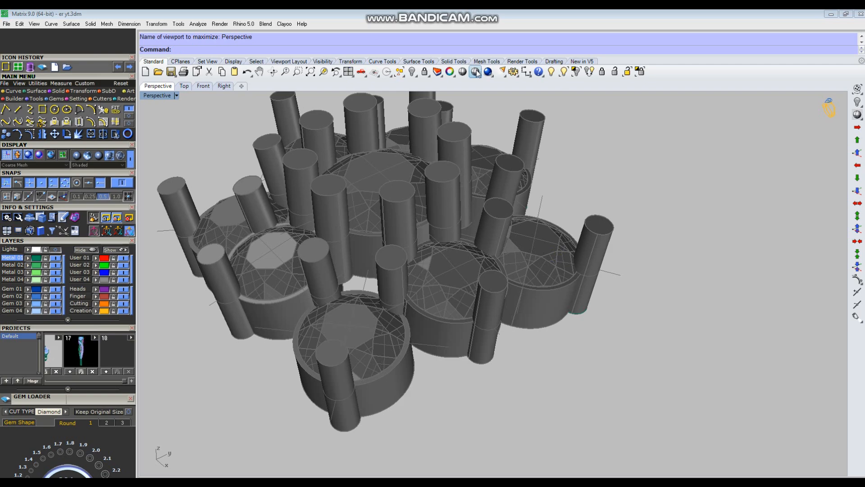
right_click(477, 74)
scroll(456, 245, down, 3)
scroll(447, 248, up, 6)
Step: Draw a vertical line from the cluster's center straight down in the Front view, well below the settings
right_click(448, 248)
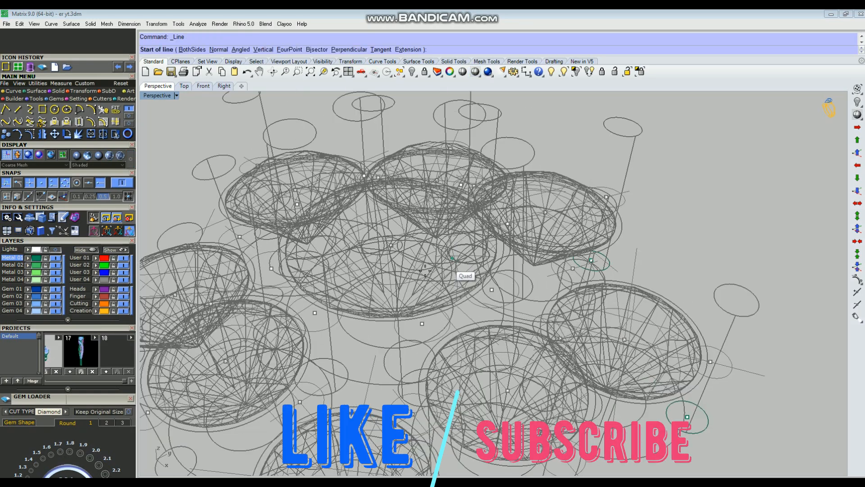
click(393, 247)
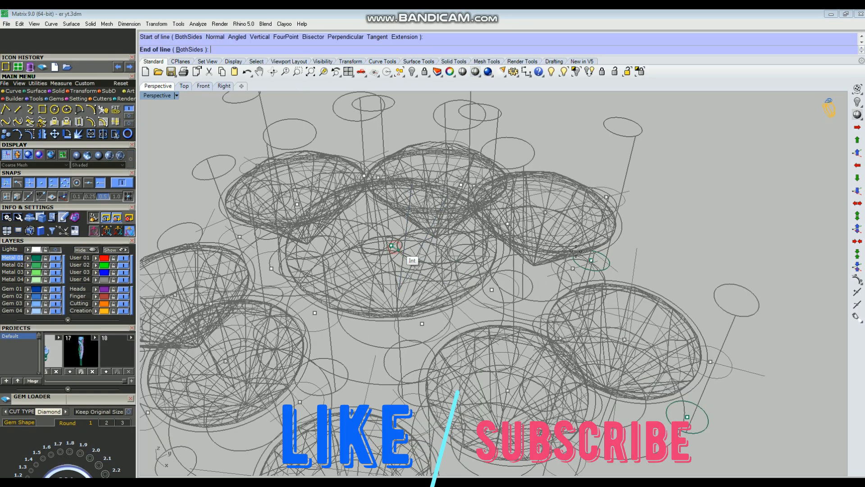
scroll(412, 245, down, 5)
key(ctrl+F2)
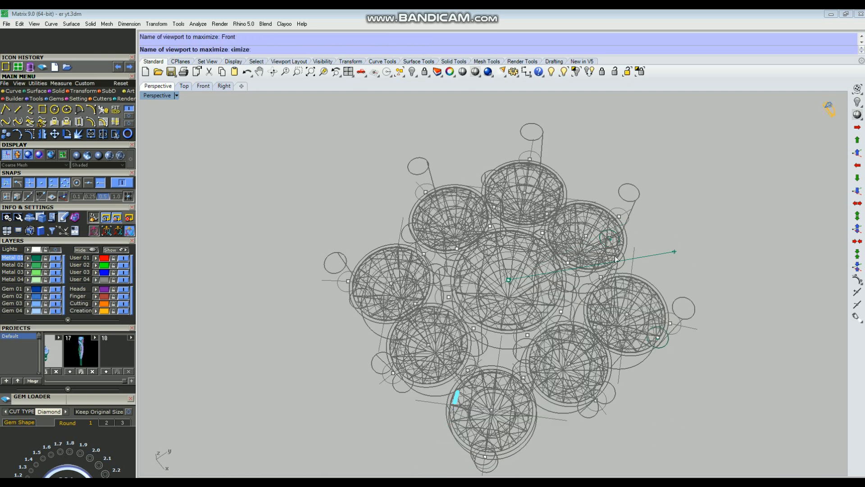
scroll(514, 361, up, 2)
click(526, 391)
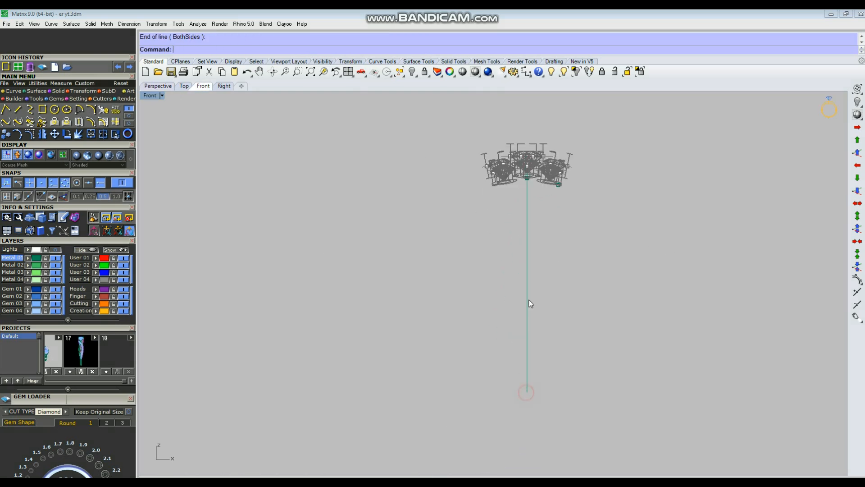
Step: Draw a horizontal line across the vertical line in the Front view, using the BothSides option from their crossing point
scroll(556, 269, up, 3)
scroll(537, 267, down, 2)
key(Return)
click(534, 284)
text(b)
key(Return)
click(645, 284)
Step: Move the horizontal line up to the bottom of the lowest prongs
click(575, 284)
scroll(514, 260, up, 2)
drag(549, 270, 545, 229)
scroll(547, 235, up, 4)
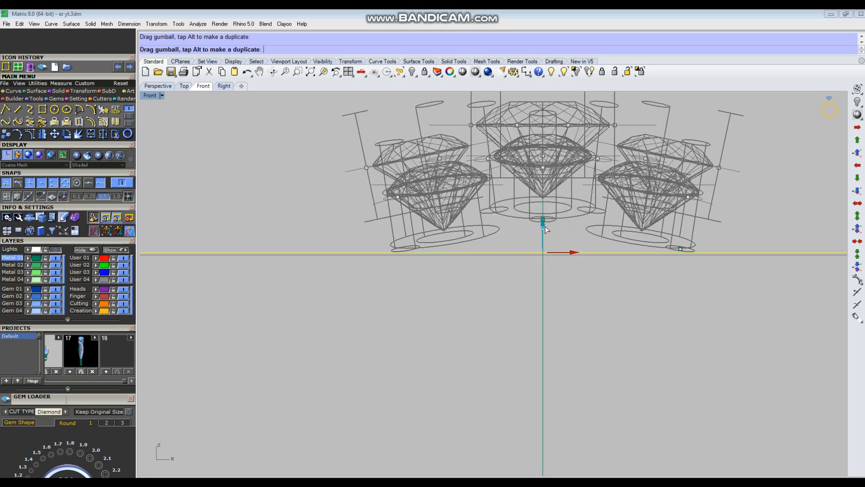
scroll(464, 294, down, 2)
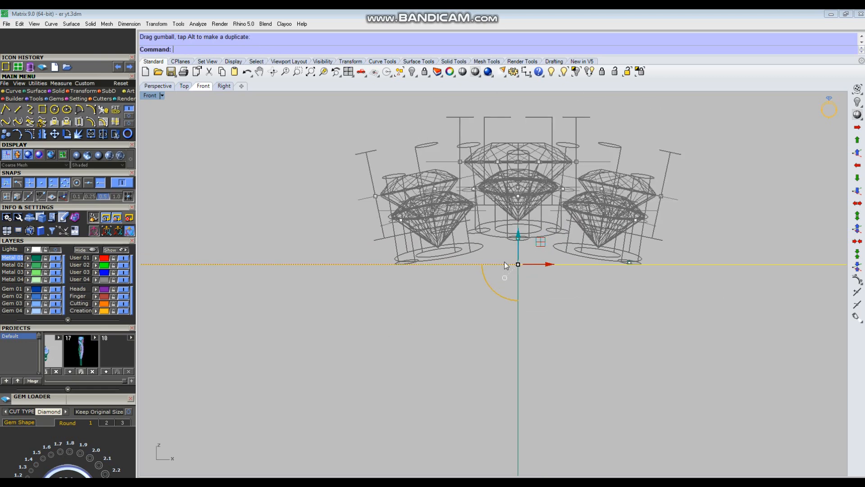
Step: Move the horizontal line down by 8 below the prongs
click(518, 236)
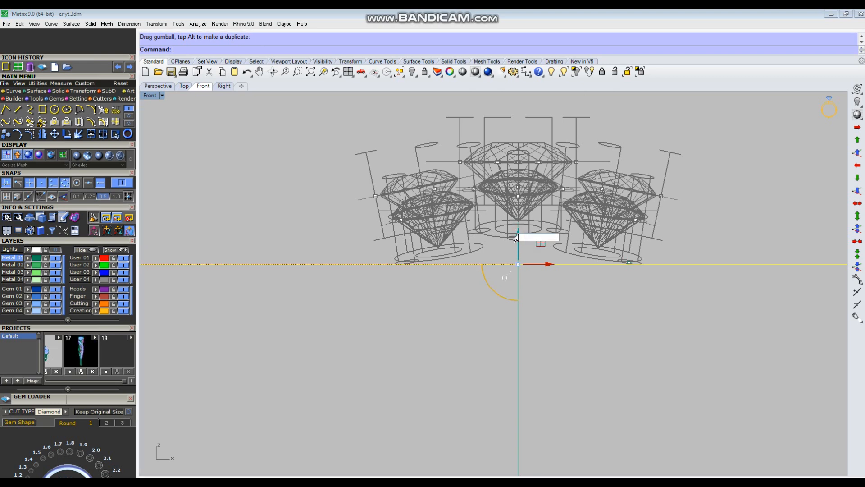
text(-8)
key(Return)
scroll(518, 233, down, 6)
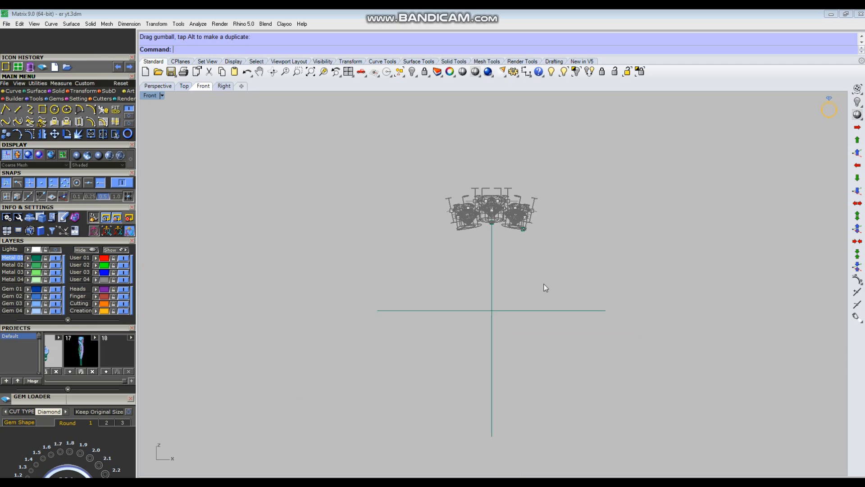
Step: Offset the horizontal line upward to make a parallel copy
scroll(578, 310, up, 4)
drag(567, 257, 506, 361)
scroll(478, 285, up, 6)
right_click(478, 284)
click(478, 282)
scroll(418, 358, down, 3)
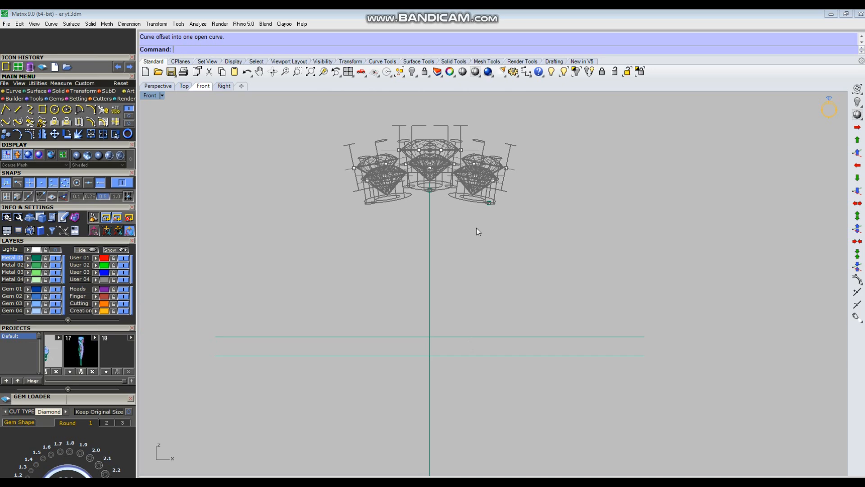
Step: Return the Perspective viewport to shaded display, check the cluster there, and go back to the Front view
key(ctrl+F4)
mouse_move(563, 309)
right_down()
mouse_move(547, 297)
mouse_move(558, 277)
mouse_move(555, 247)
right_up()
click(476, 72)
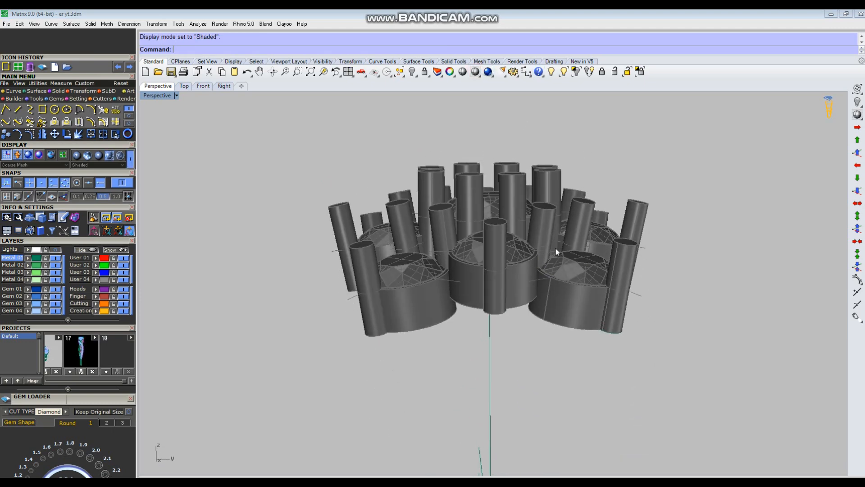
key(ctrl+F2)
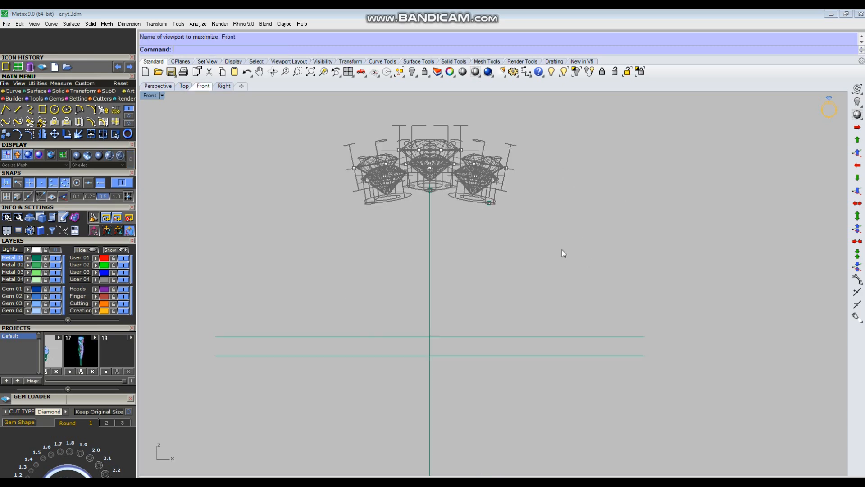
scroll(439, 180, up, 3)
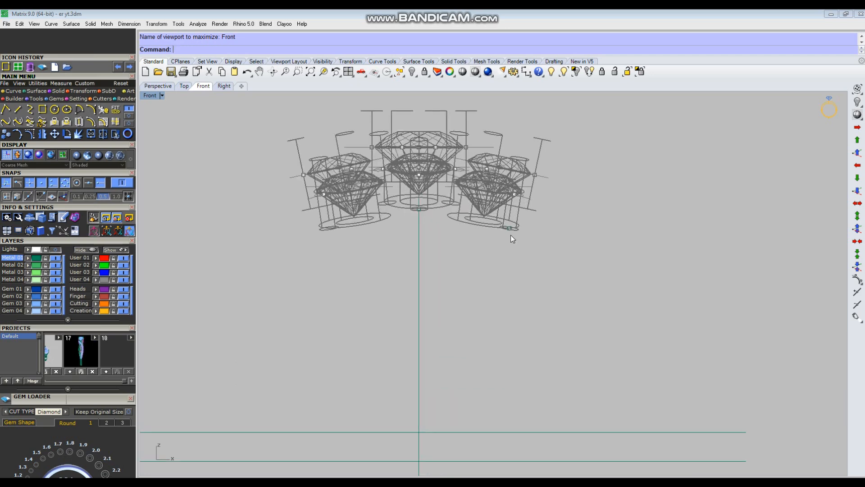
scroll(496, 234, up, 4)
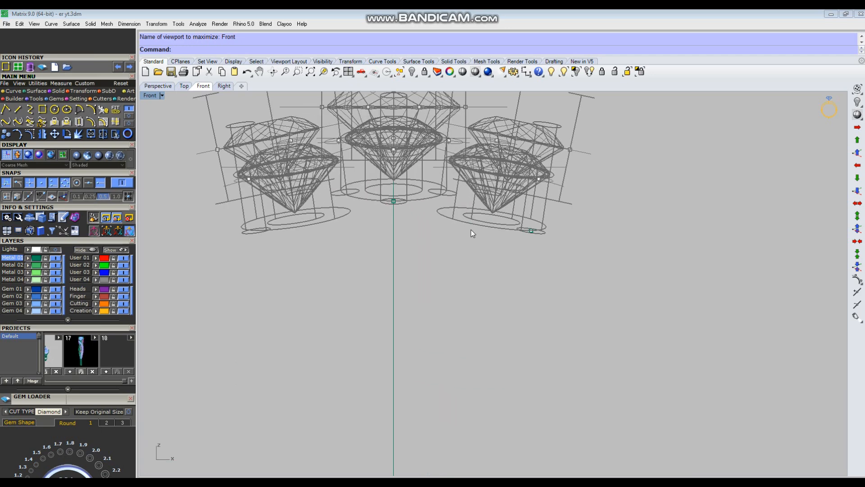
Step: Draw a line from the bottom centre of the lower corner prong to where the vertical line crosses the upper horizontal line
right_click(532, 247)
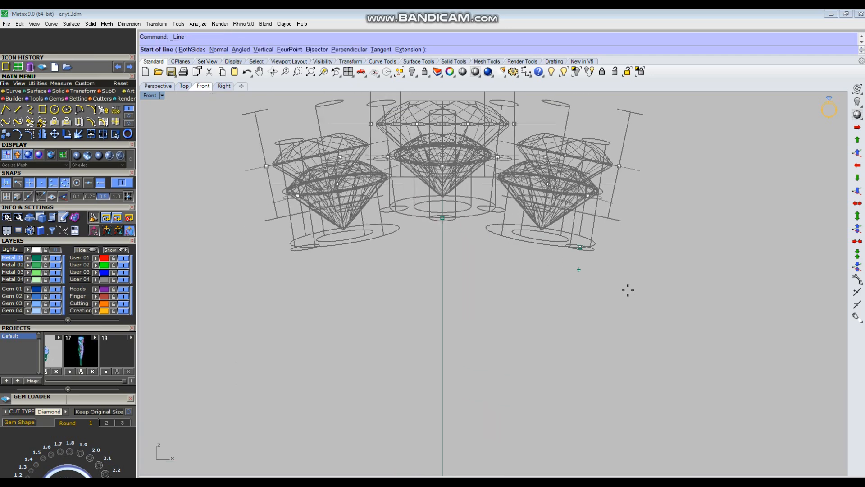
scroll(545, 272, up, 4)
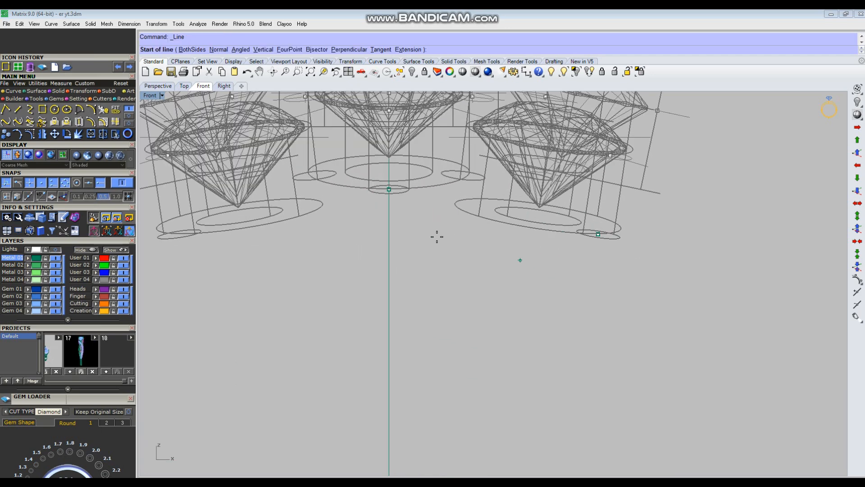
click(601, 235)
scroll(601, 235, down, 4)
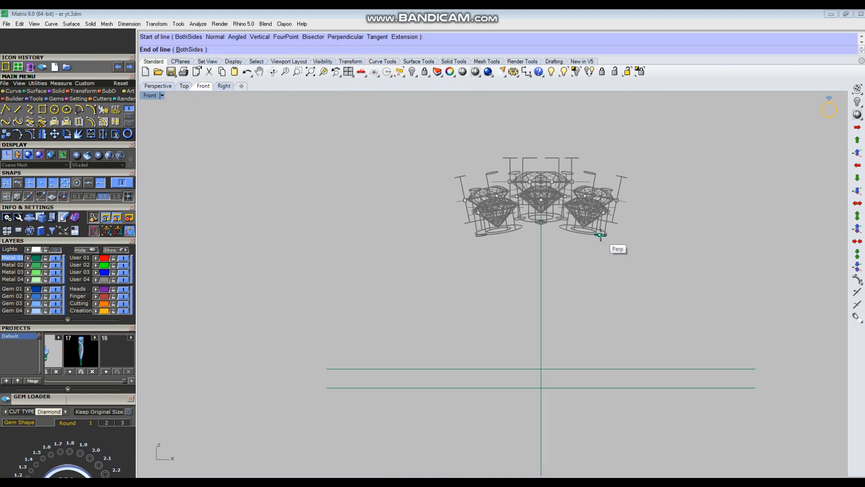
scroll(540, 367, up, 3)
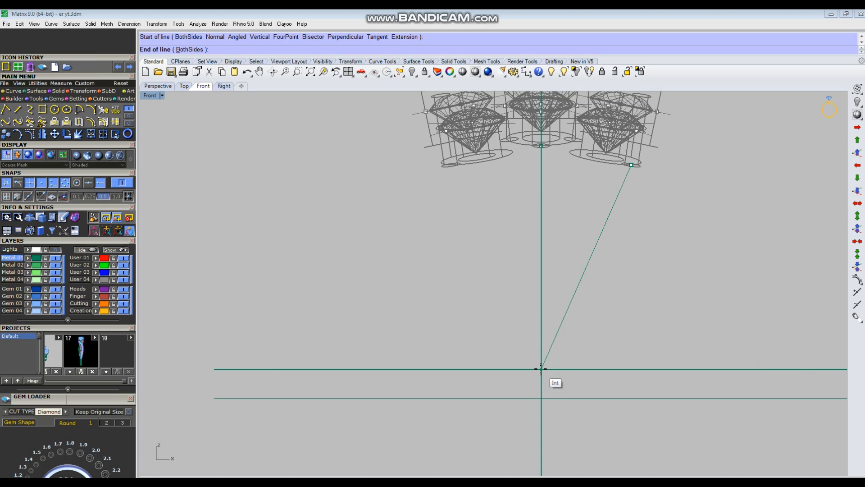
click(541, 368)
right_click(541, 369)
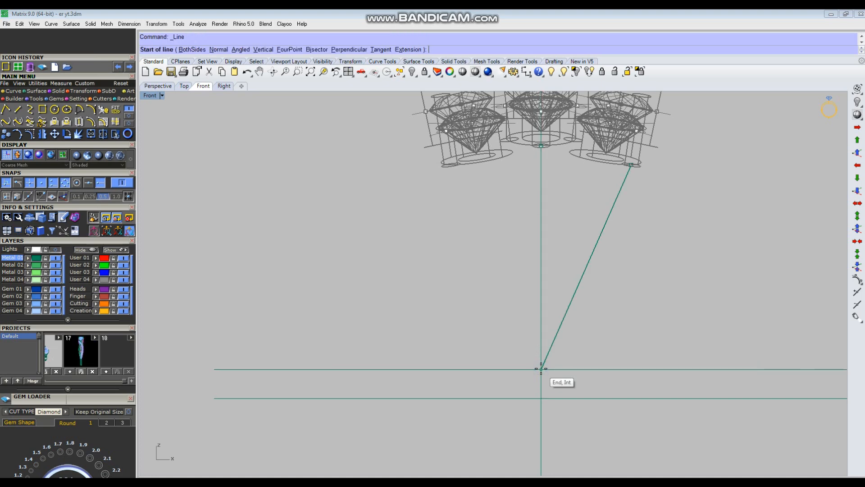
key(Escape)
Step: Draw a second line from the neighbouring outer prong's bottom centre to the same crossing of the vertical and upper horizontal lines
scroll(548, 145, up, 6)
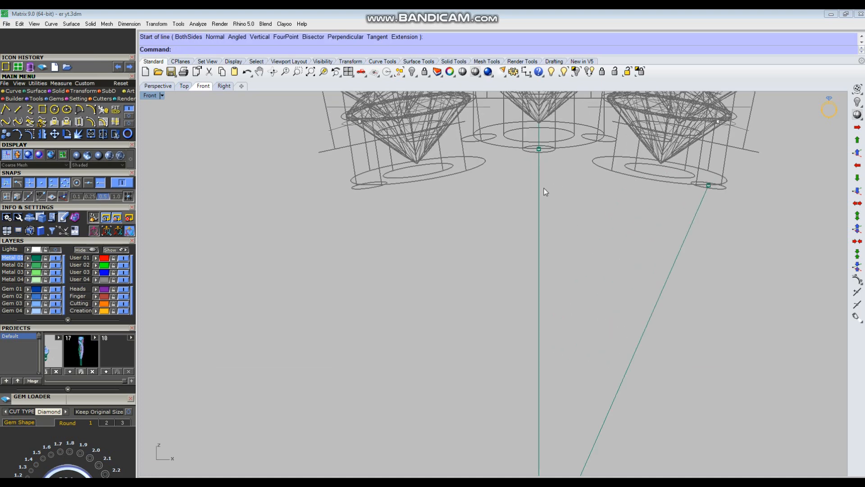
key(ctrl+F4)
right_drag(525, 255, 500, 179)
scroll(500, 178, down, 3)
right_drag(631, 242, 631, 264)
scroll(630, 265, up, 5)
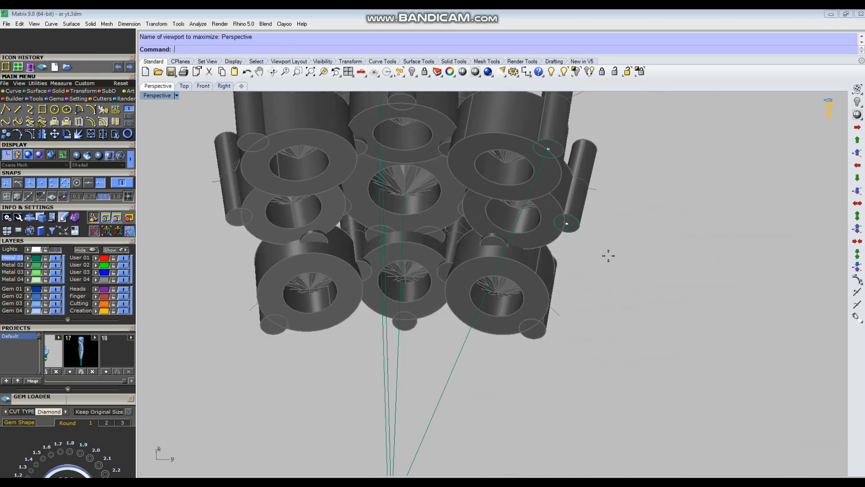
right_click(608, 253)
click(567, 224)
scroll(689, 222, down, 6)
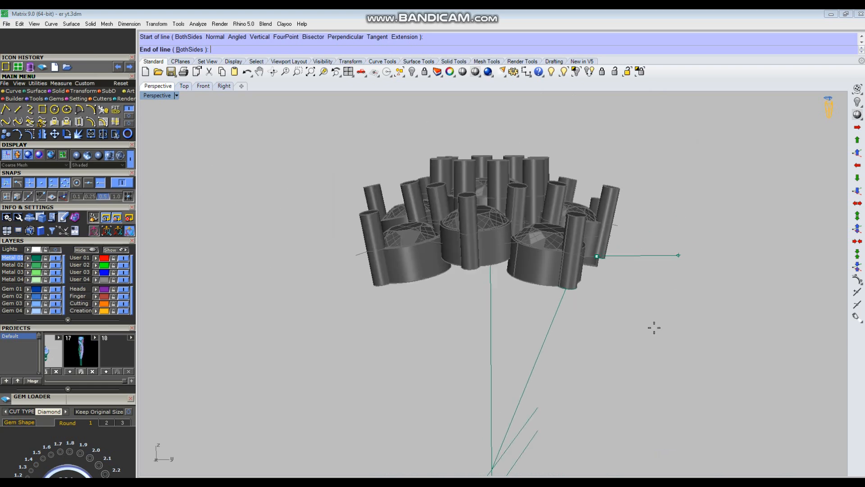
scroll(596, 342, down, 4)
scroll(496, 448, up, 4)
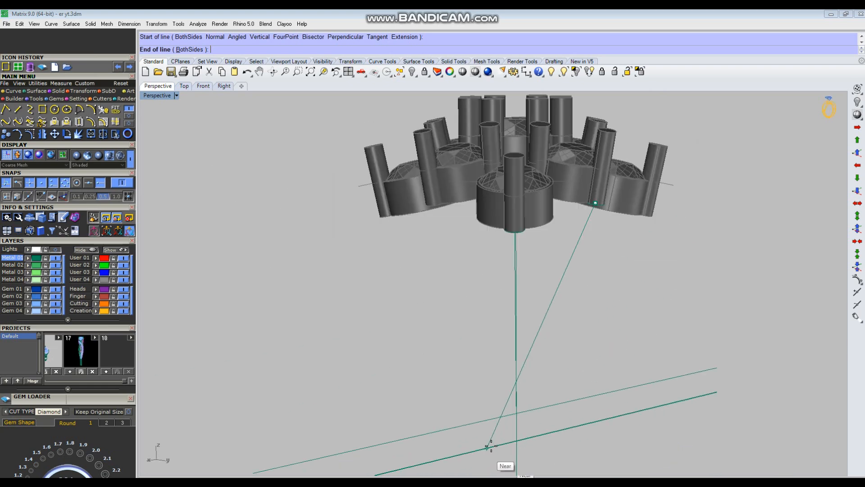
click(516, 413)
right_drag(455, 353, 657, 308)
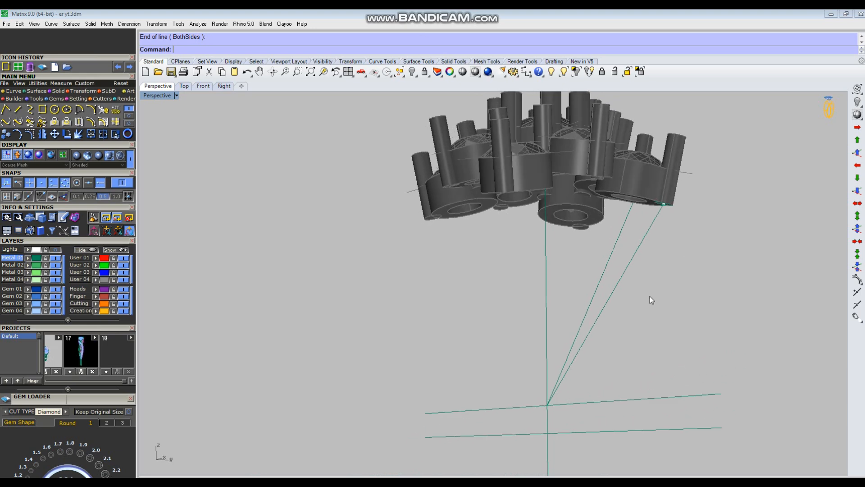
Step: Rebuild the second slanted line with 7 points and degree 3, and display its control points in the Right view
key(ctrl+F2)
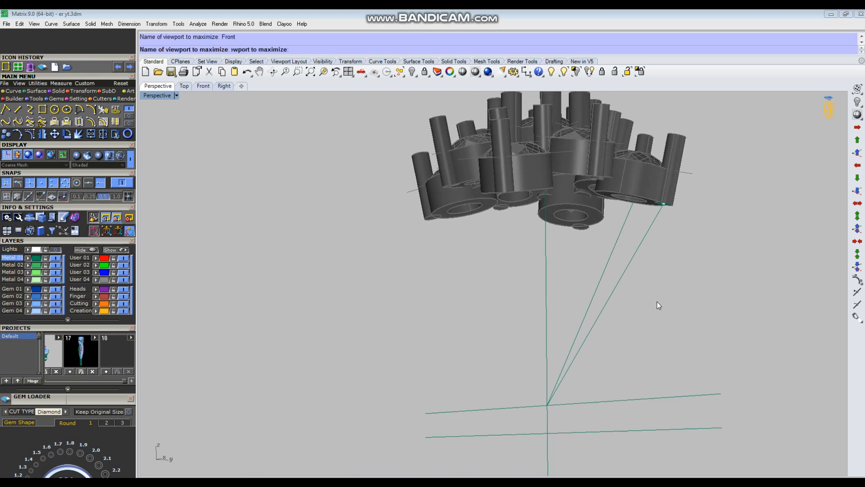
scroll(620, 290, down, 2)
key(ctrl+F3)
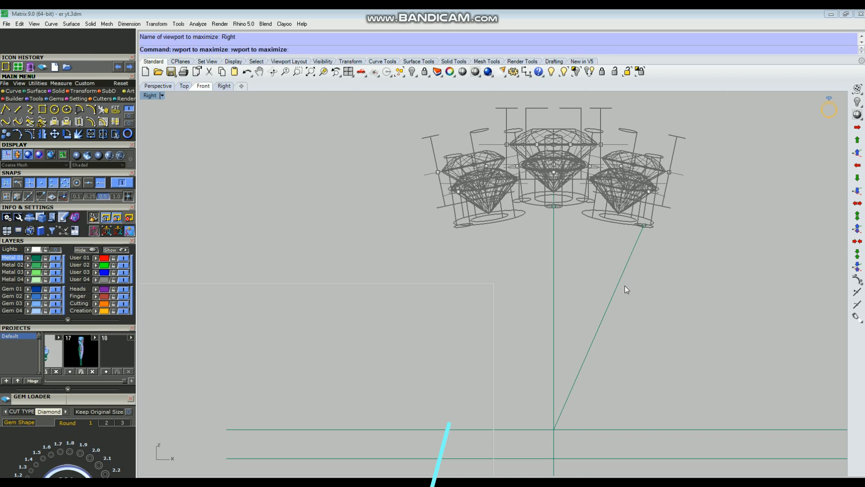
scroll(561, 261, down, 5)
scroll(562, 263, up, 5)
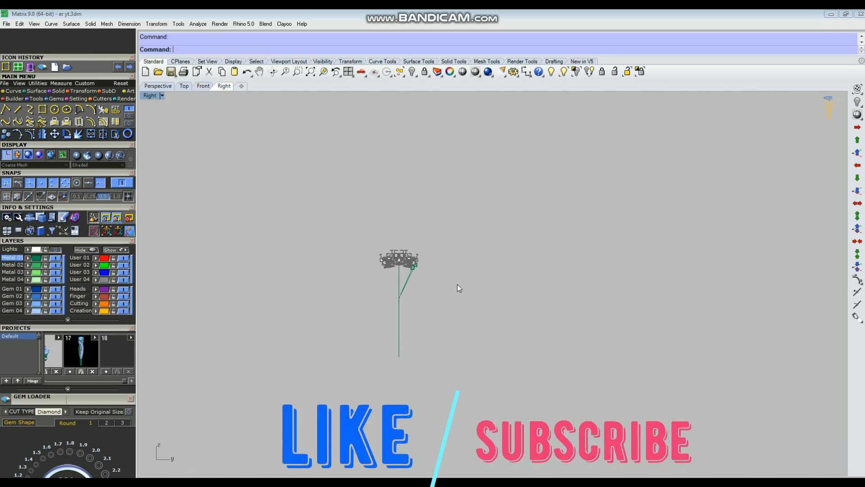
click(412, 264)
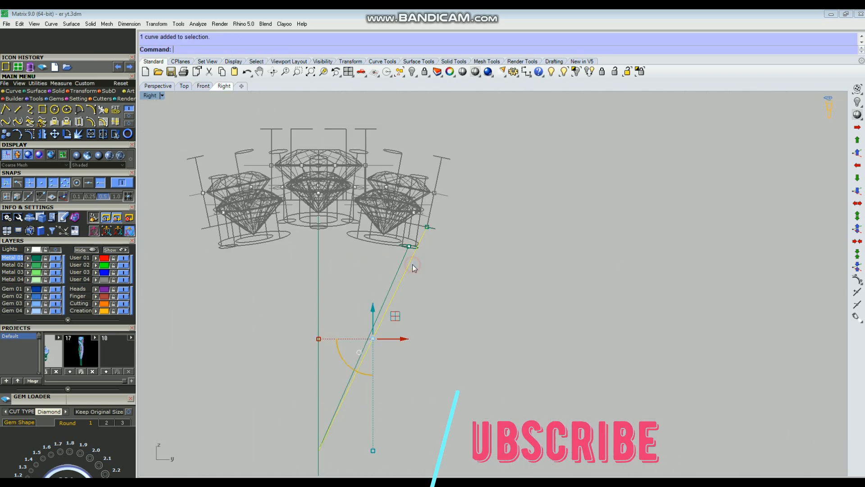
key(ctrl+F4)
key(ctrl+F1)
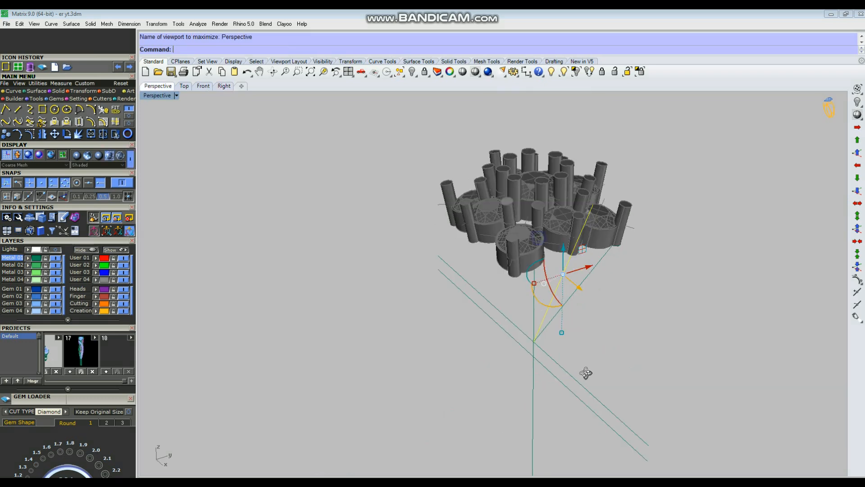
key(ctrl+F3)
right_drag(441, 225, 537, 210)
scroll(538, 209, down, 6)
text(r)
key(Return)
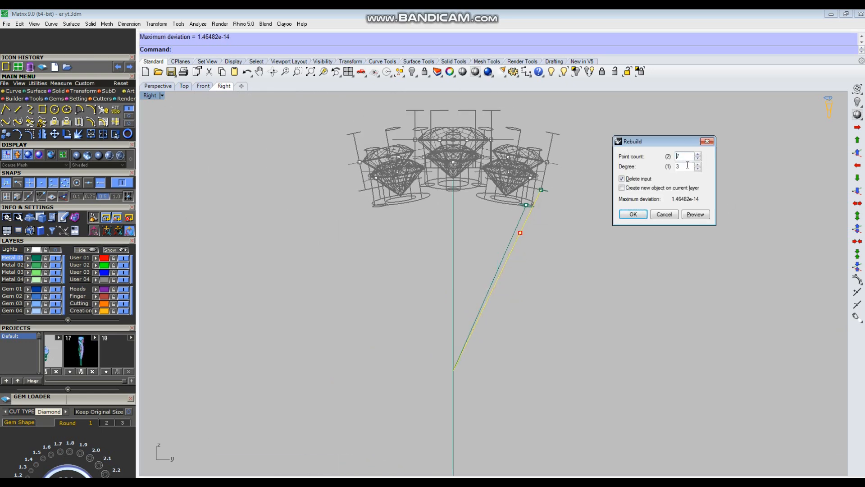
click(634, 216)
right_drag(564, 207, 556, 252)
key(F10)
scroll(524, 295, up, 3)
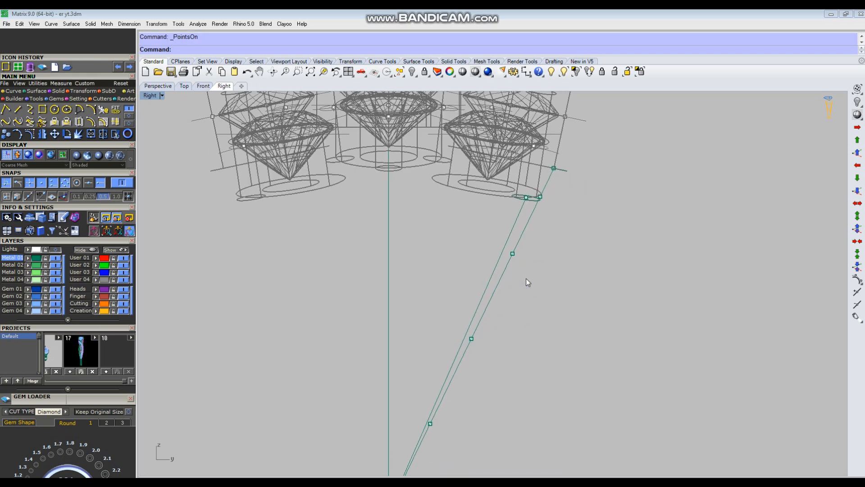
Step: Delete the helper circle at the lower corner prong's base and hide the first slanted line
scroll(499, 183, up, 4)
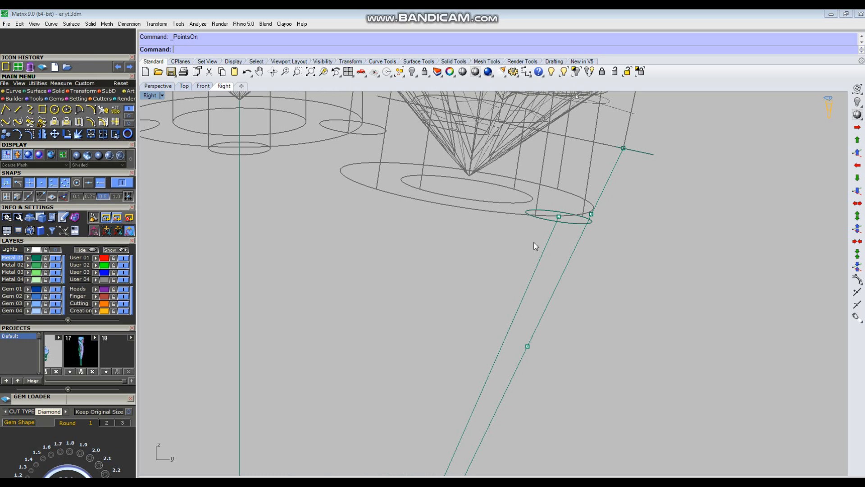
drag(573, 190, 574, 187)
key(Delete)
click(573, 209)
drag(563, 228, 535, 241)
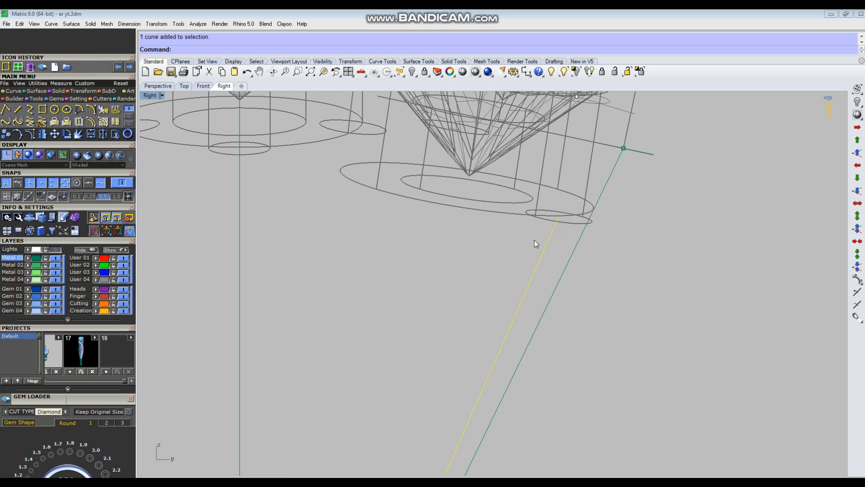
scroll(533, 234, down, 2)
key(ctrl+h)
scroll(578, 261, down, 6)
Step: Delete the helper circle at the upper end of the remaining slanted line
drag(574, 293, 540, 229)
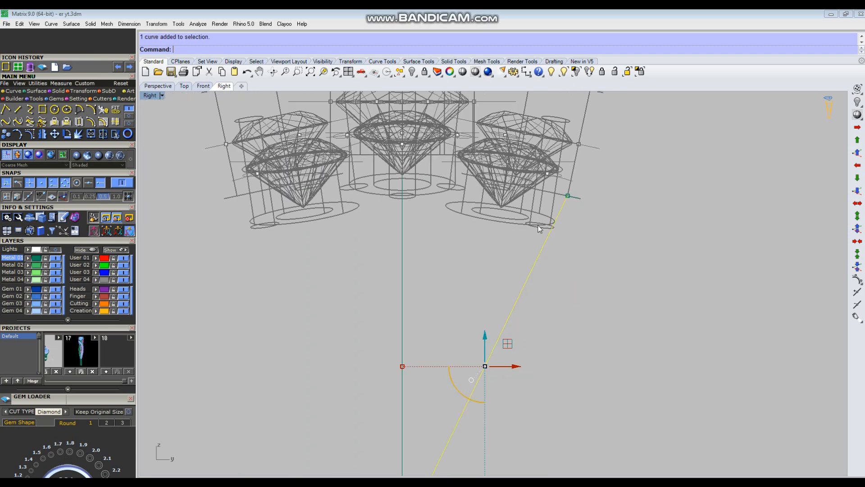
key(Escape)
scroll(594, 213, up, 4)
click(576, 200)
key(Delete)
Step: Display the slanted curve's control points and pull the one just below its upper end outward past the prong base
click(528, 255)
scroll(509, 246, down, 3)
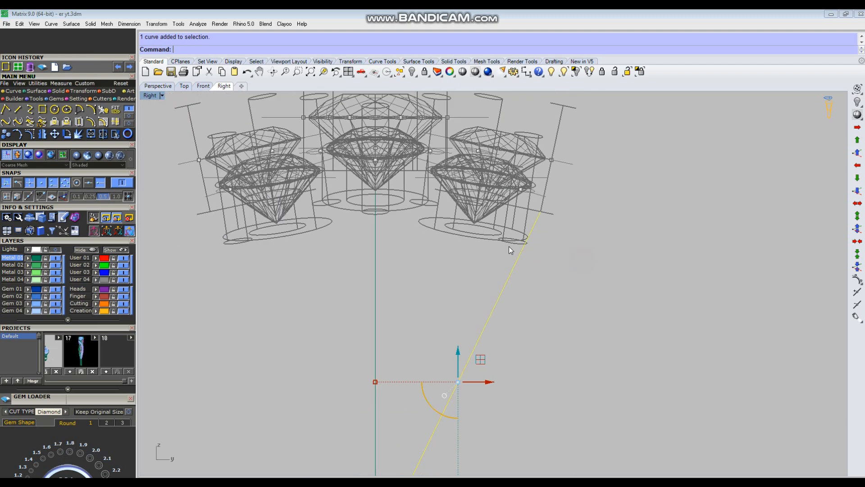
key(F10)
scroll(536, 248, up, 4)
click(504, 237)
drag(534, 236, 551, 239)
click(622, 212)
scroll(516, 169, down, 3)
scroll(469, 287, up, 5)
click(471, 307)
scroll(492, 259, down, 2)
click(489, 352)
scroll(466, 374, up, 3)
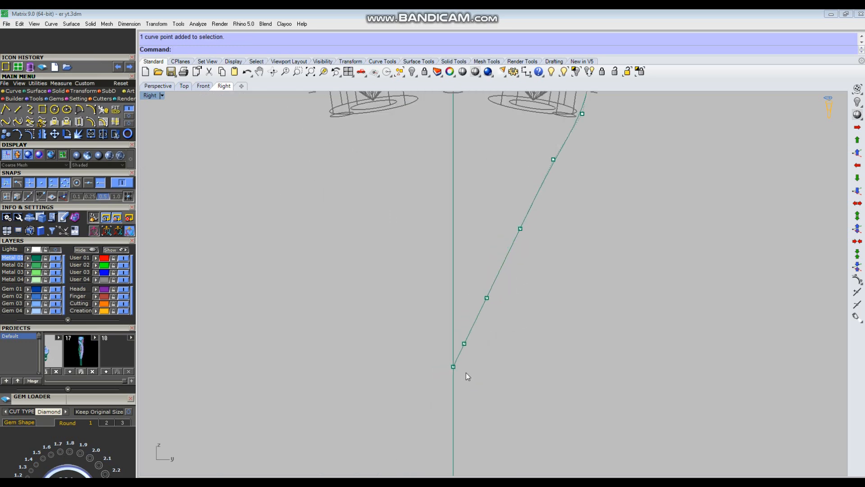
scroll(497, 205, down, 3)
scroll(553, 207, up, 1)
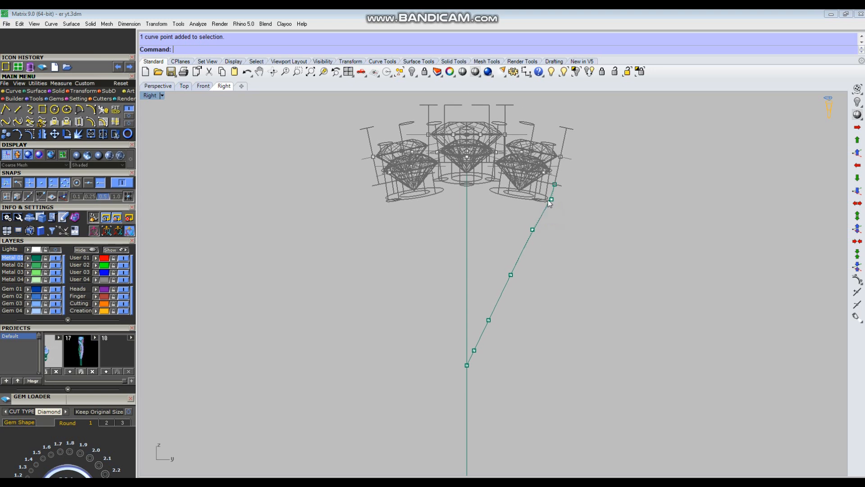
scroll(465, 368, up, 2)
scroll(464, 367, up, 1)
Step: Rebuild the slanted curve with five control points
click(532, 233)
text(rebuild)
key(Return)
double_click(684, 156)
text(6)
click(633, 214)
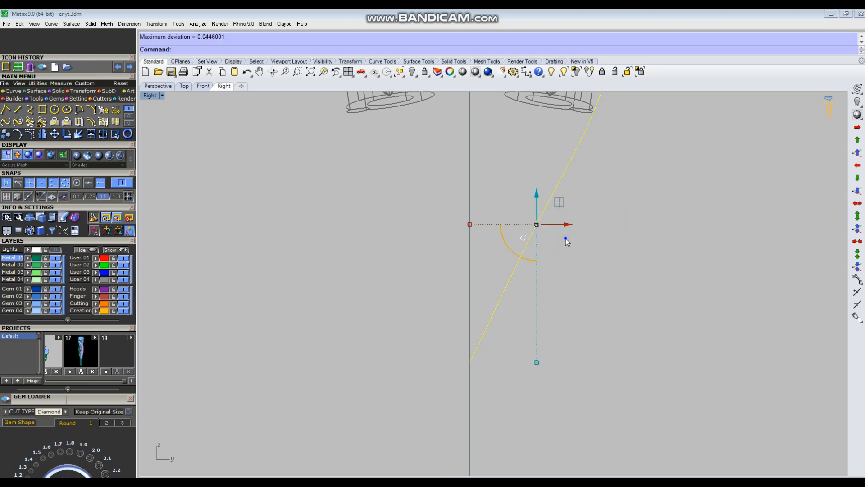
Step: Display the rebuilt curve's control points and raise its two lowest points
scroll(566, 253, up, 1)
key(F10)
drag(430, 337, 525, 404)
drag(489, 343, 506, 243)
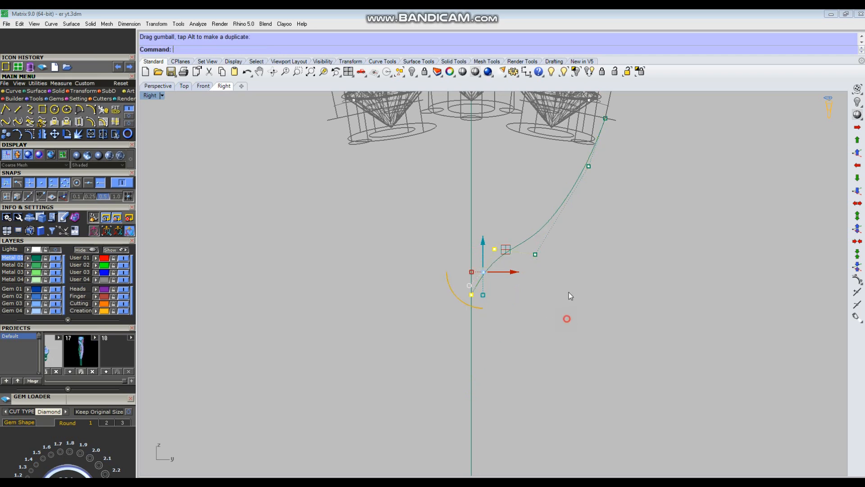
click(568, 293)
right_drag(569, 293, 554, 334)
Step: Reposition the curve's middle and upper control points to give it a smooth S-shape beneath the cluster
drag(497, 310, 542, 235)
click(617, 250)
right_drag(618, 249, 588, 318)
scroll(547, 262, up, 2)
drag(528, 251, 549, 308)
scroll(573, 270, up, 4)
drag(555, 269, 576, 246)
click(647, 257)
scroll(626, 251, down, 4)
scroll(498, 363, up, 4)
right_drag(483, 366, 581, 269)
scroll(494, 333, up, 4)
right_drag(489, 343, 512, 290)
scroll(513, 293, down, 4)
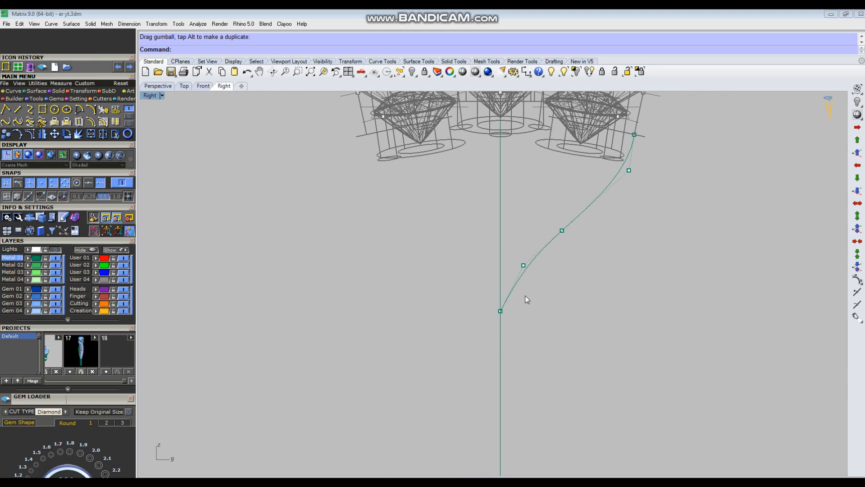
Step: Move the curve's bottom end point outward from the vertical line and adjust the lower control points
click(500, 311)
drag(527, 312, 539, 312)
click(576, 311)
scroll(523, 255, up, 6)
drag(505, 247, 556, 275)
click(644, 303)
drag(425, 247, 555, 363)
click(641, 314)
Step: Fine-tune the control points in the curve's middle and just below the prong base
scroll(554, 306, down, 12)
right_drag(583, 288, 578, 305)
scroll(541, 303, up, 8)
click(562, 274)
drag(585, 253, 600, 236)
click(672, 260)
scroll(644, 275, down, 6)
right_drag(636, 280, 582, 364)
scroll(615, 293, up, 4)
drag(590, 279, 676, 346)
drag(648, 279, 651, 275)
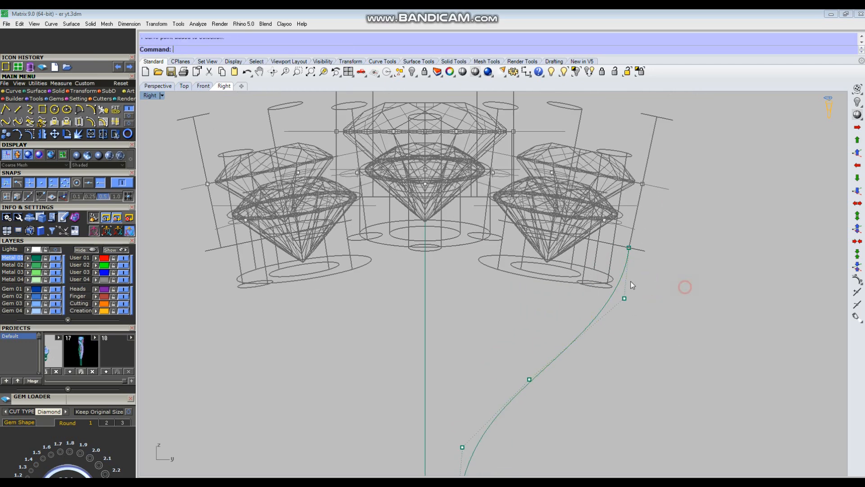
click(668, 286)
scroll(643, 282, down, 4)
Step: Turn off the curve's control points and unlock all locked objects in the Perspective view
key(Escape)
drag(609, 337, 548, 308)
scroll(547, 308, down, 7)
key(ctrl+F4)
right_drag(597, 326, 597, 272)
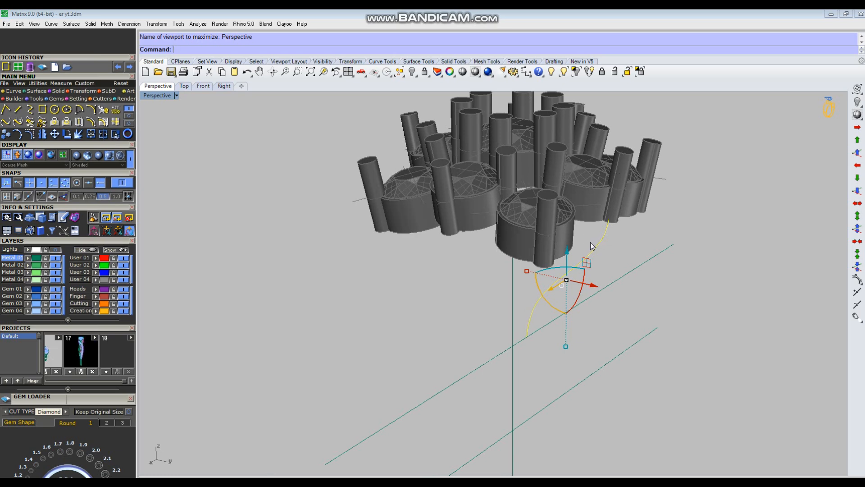
key(Escape)
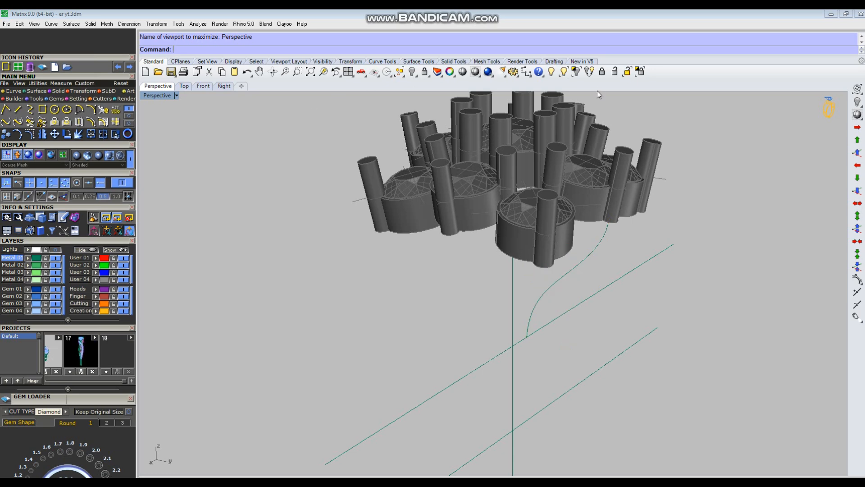
click(615, 71)
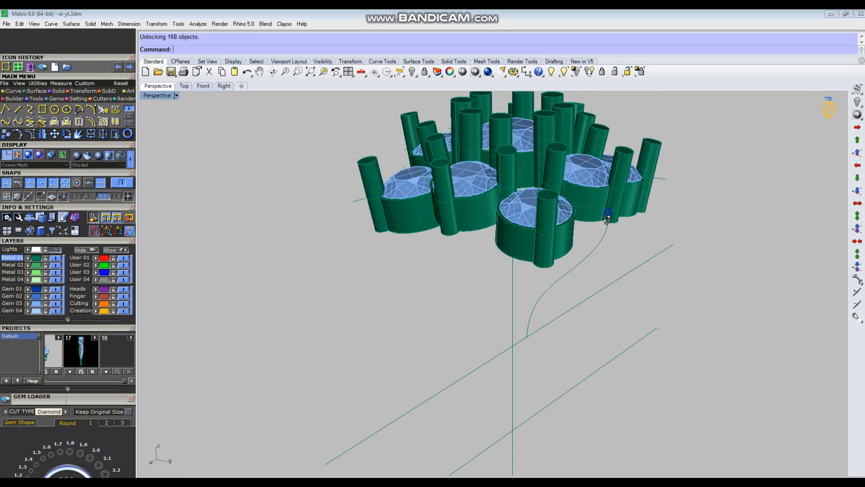
Step: Duplicate the circular bottom edge of the prong at the S-curve's upper end
scroll(604, 236, up, 4)
text(upEdge)
key(Return)
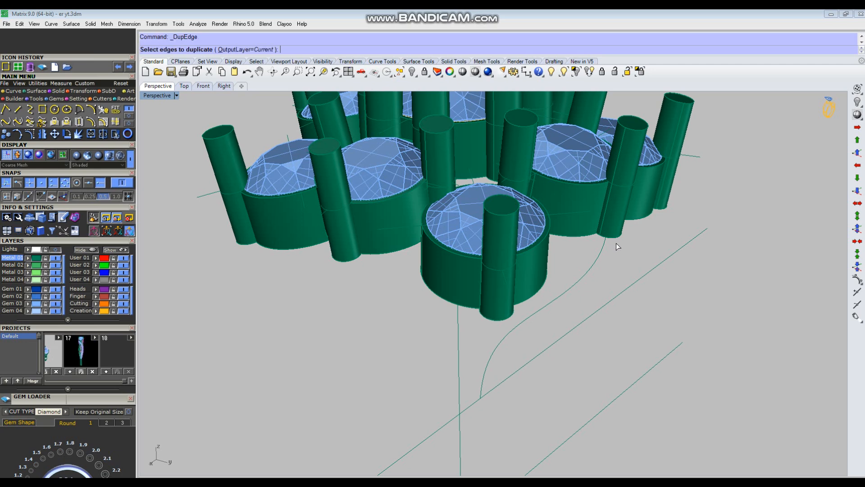
click(614, 238)
key(Return)
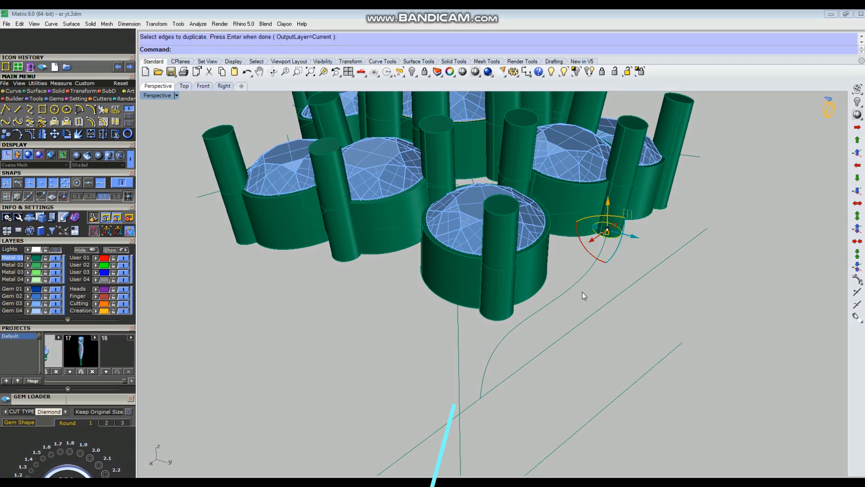
text(S)
key(Return)
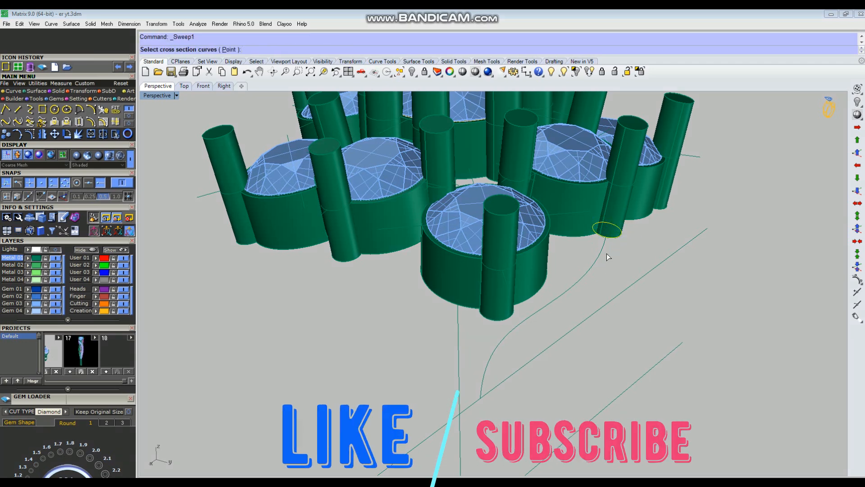
click(587, 254)
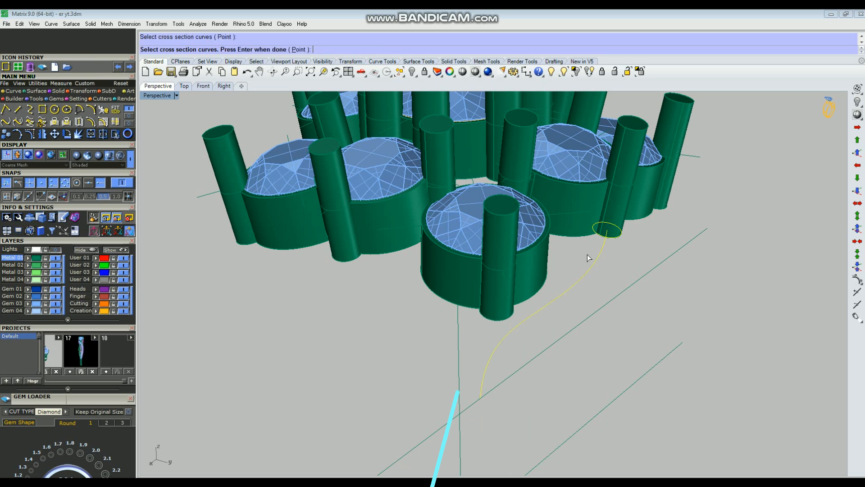
key(Return)
key(Escape)
click(612, 237)
key(Escape)
click(612, 245)
key(Return)
click(596, 262)
key(Return)
key(Escape)
Step: Sweep the prong's circular bottom edge along the S-curve to form a curved support
click(596, 266)
key(Return)
click(615, 241)
key(Return)
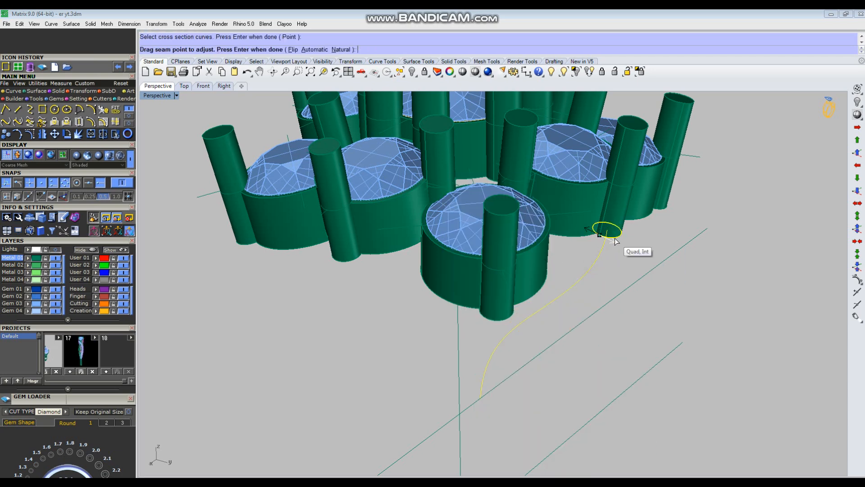
key(Return)
key(Return)
right_drag(582, 294, 529, 312)
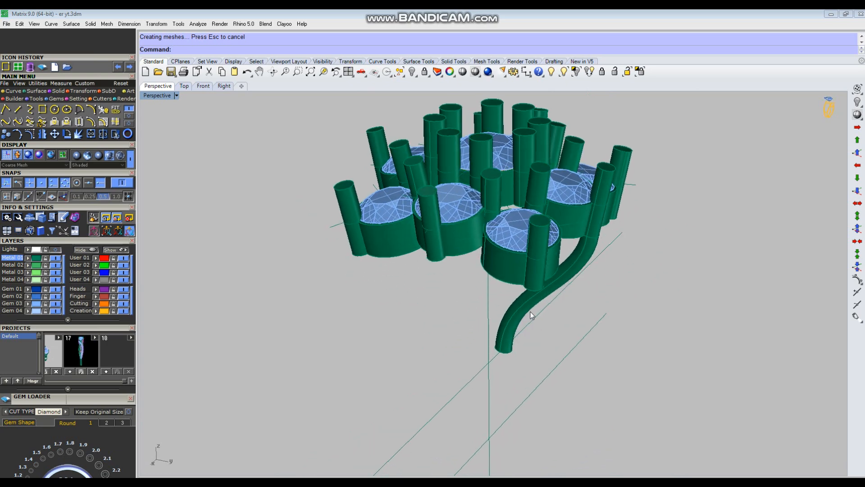
right_drag(510, 248, 507, 261)
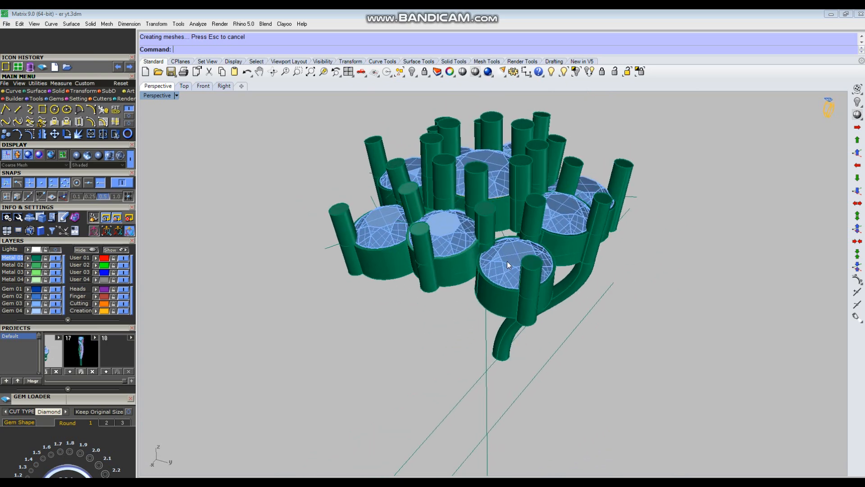
Step: Show the cluster in the Top view with wireframe display
key(ctrl+F1)
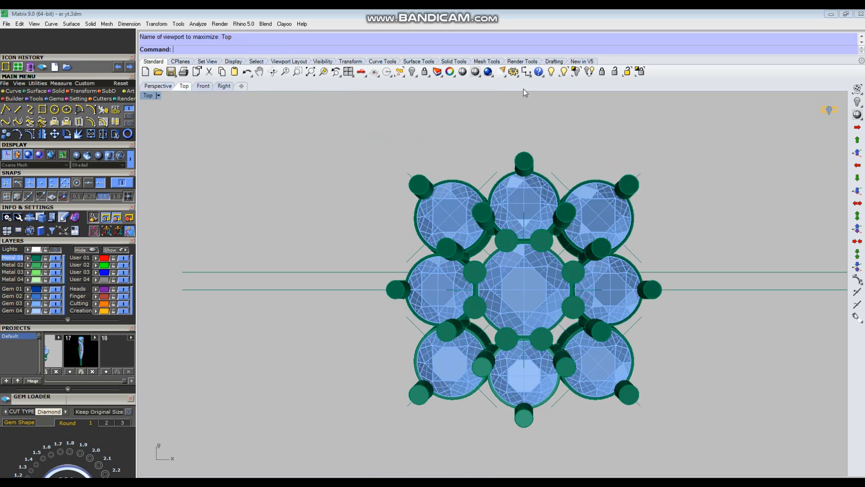
click(475, 72)
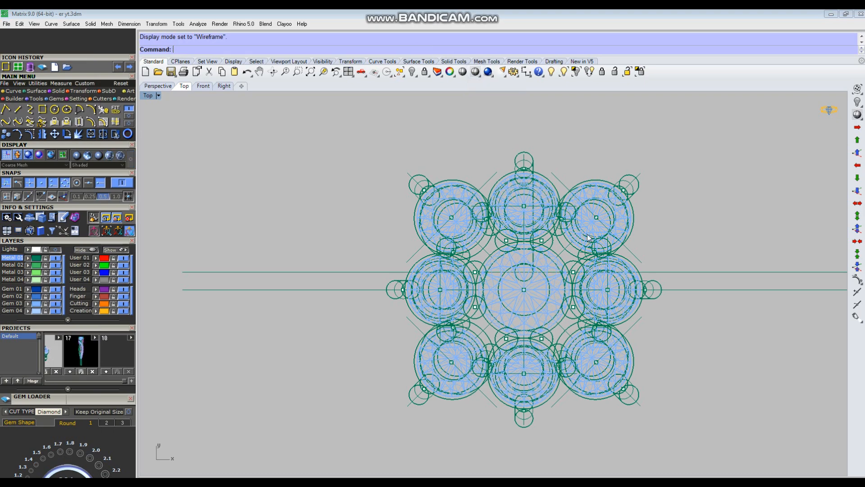
scroll(547, 274, up, 5)
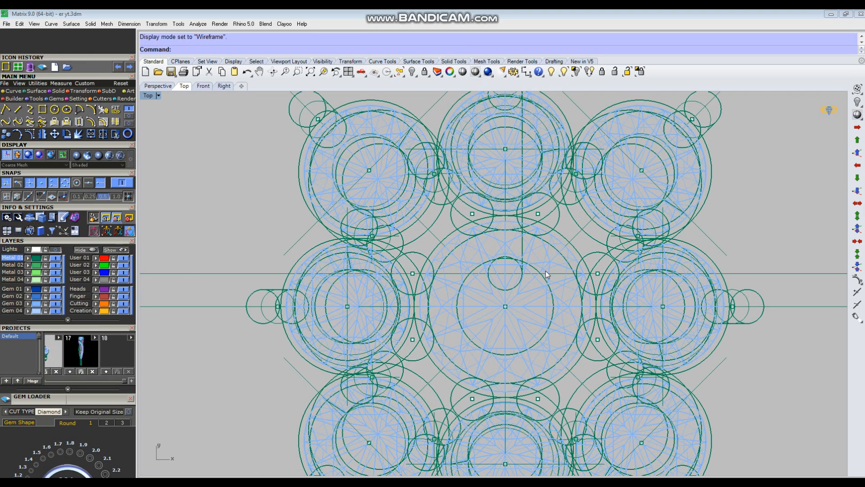
key(Return)
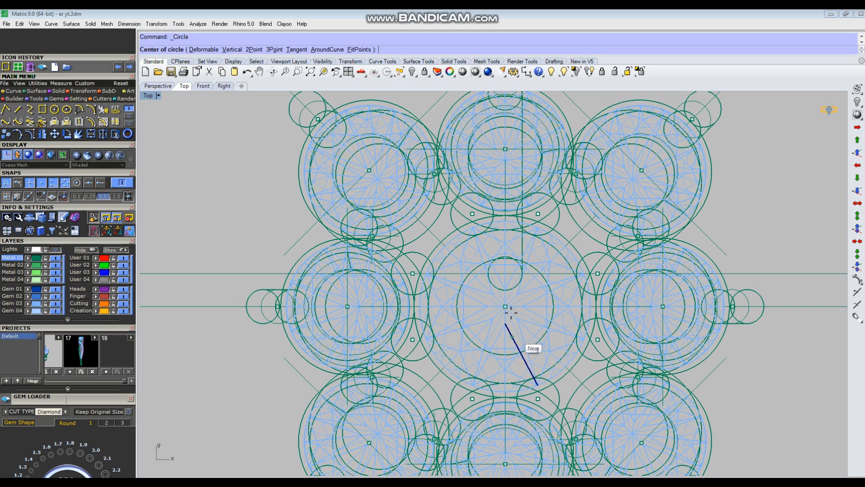
click(505, 307)
scroll(509, 311, down, 2)
scroll(480, 279, up, 2)
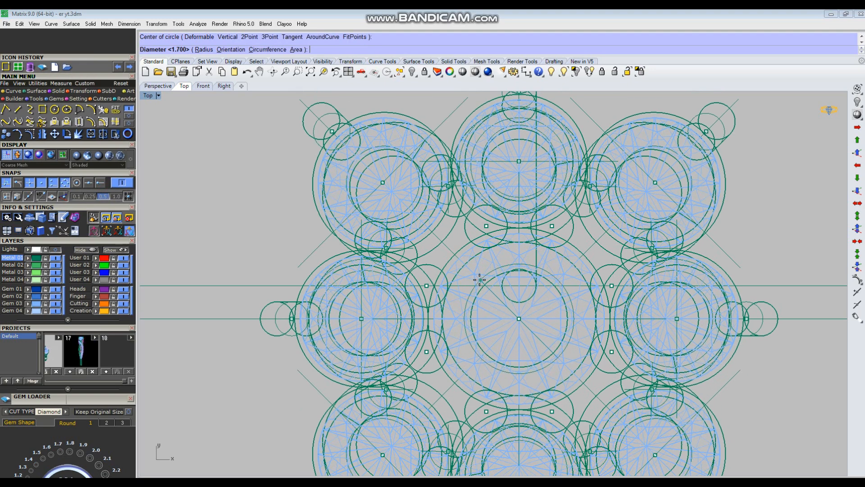
scroll(480, 279, up, 1)
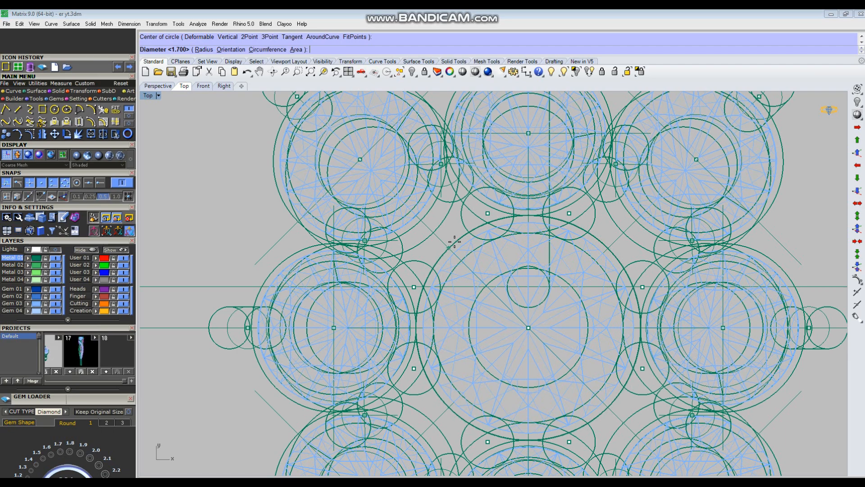
key(Escape)
key(ctrl+a)
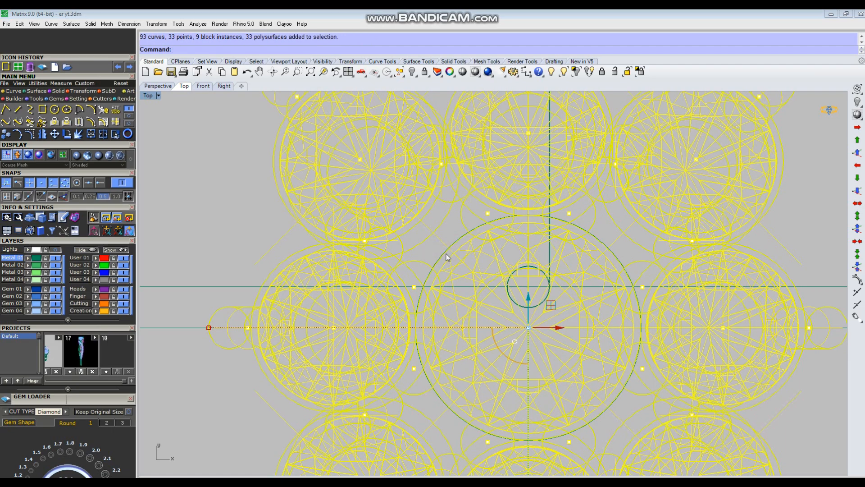
key(Escape)
Step: Select the circle around the centre stone and move it straight down to the lower end of the curved support
scroll(445, 254, up, 2)
scroll(444, 254, up, 3)
click(444, 253)
scroll(444, 253, down, 3)
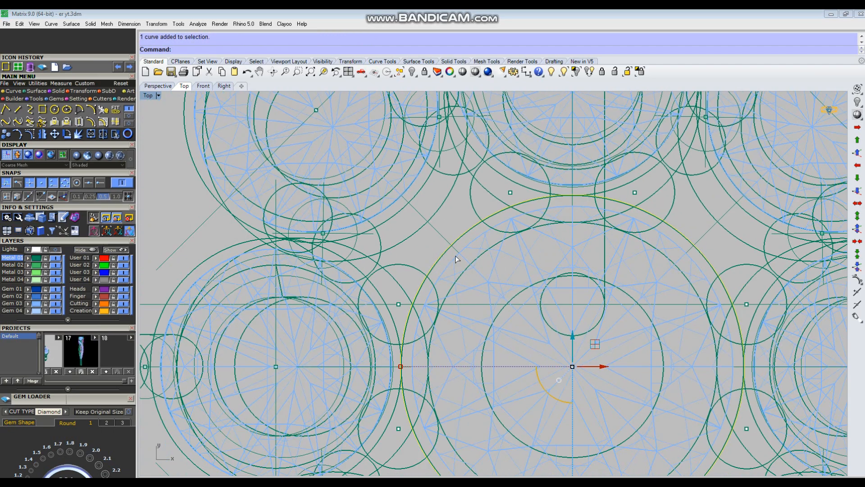
key(ctrl+F4)
right_drag(568, 322, 538, 289)
drag(474, 137, 475, 291)
click(620, 309)
right_drag(500, 318, 560, 307)
scroll(558, 311, up, 4)
scroll(543, 315, down, 5)
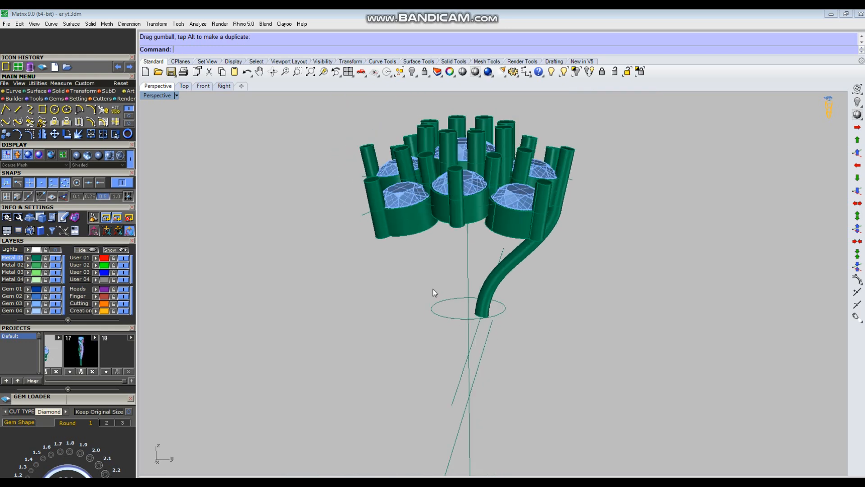
Step: Display the Right view shaded and delete the swept curved support while keeping its S-curve
key(ctrl+F3)
scroll(564, 346, up, 3)
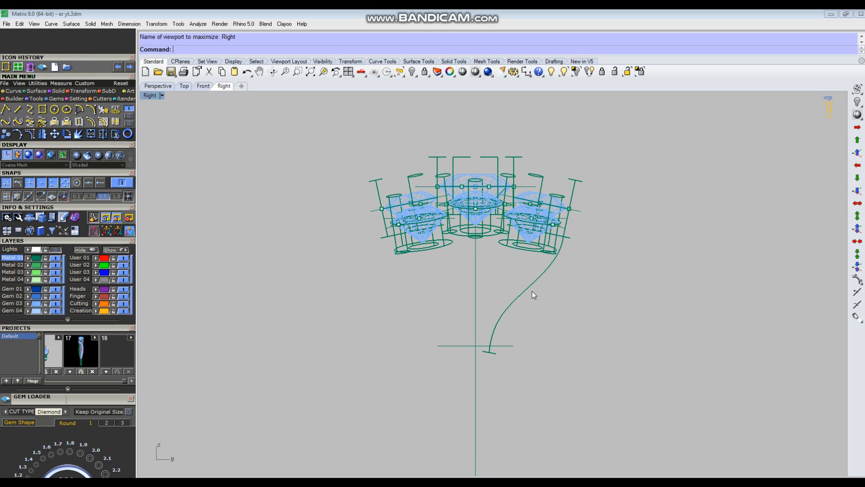
click(475, 73)
scroll(518, 317, up, 4)
click(508, 298)
key(Delete)
Step: Turn on the S-curve's control points and move the three lower ones outward from the vertical axis
click(501, 298)
key(F10)
drag(386, 236, 588, 426)
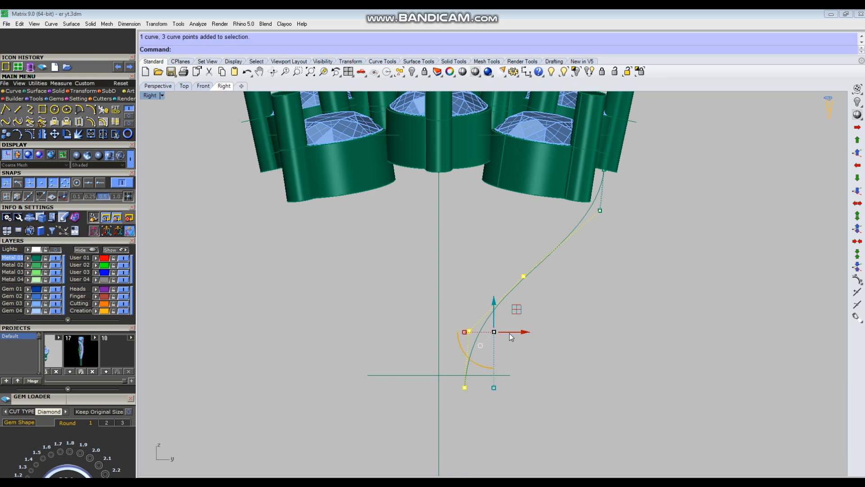
scroll(509, 333, up, 2)
drag(515, 331, 554, 336)
click(585, 315)
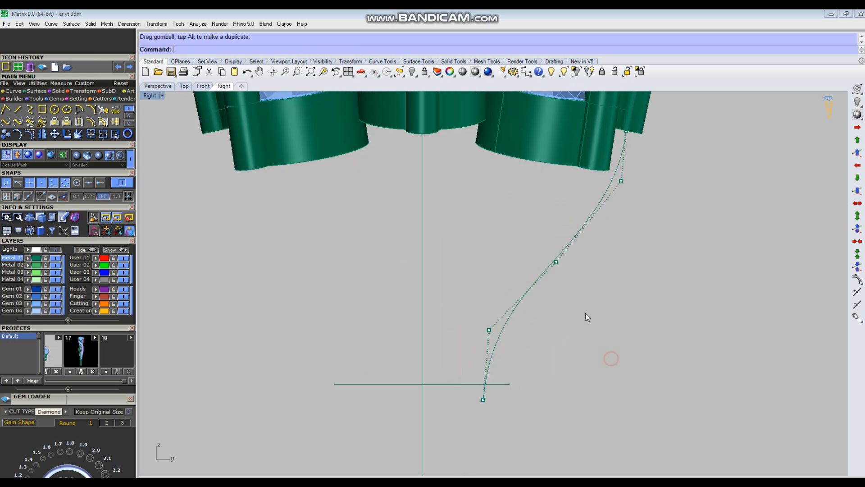
Step: Adjust the S-curve's control points just below the prong base and in the middle
right_drag(585, 315, 558, 354)
scroll(563, 208, up, 2)
right_drag(562, 246, 547, 290)
click(595, 263)
right_drag(621, 242, 591, 316)
scroll(591, 315, up, 4)
drag(549, 250, 591, 198)
click(632, 256)
scroll(469, 220, down, 6)
right_drag(533, 321, 561, 287)
drag(473, 348, 513, 273)
click(602, 289)
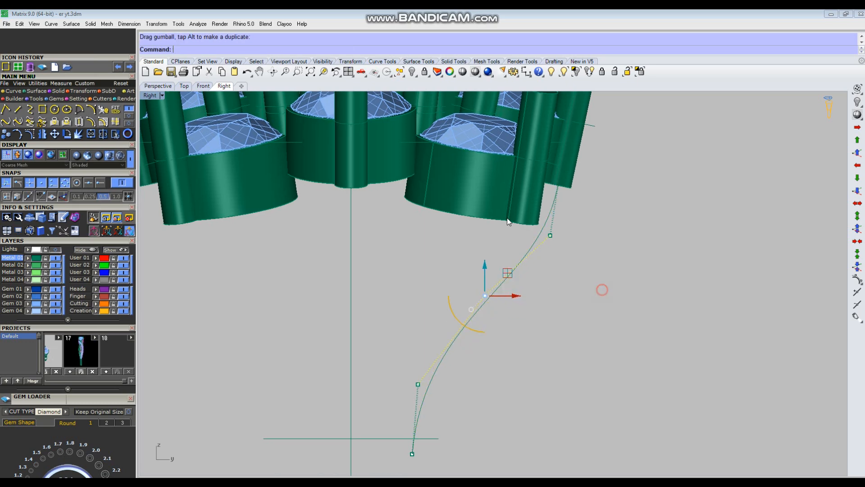
Step: Nudge the control point above the S-curve's lower end slightly inward and upward
scroll(519, 235, up, 2)
right_drag(493, 328, 525, 223)
click(426, 313)
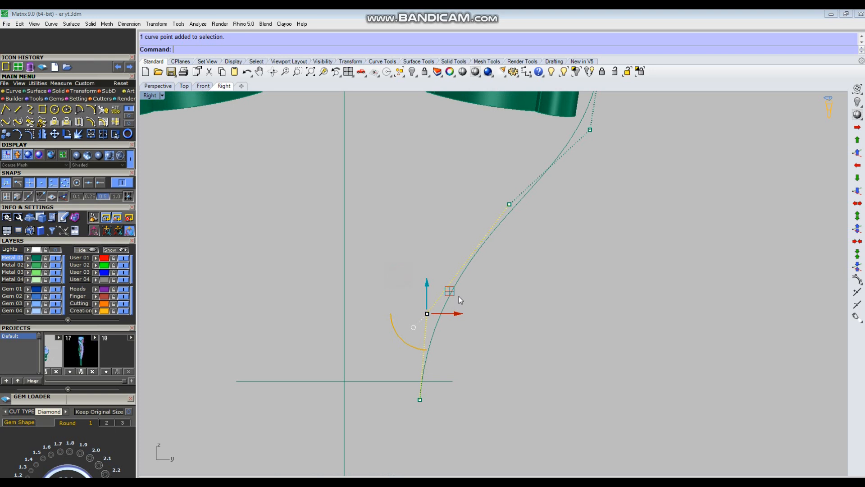
drag(454, 291, 449, 288)
click(475, 289)
right_drag(406, 360, 443, 289)
scroll(436, 320, down, 2)
Step: Shift the S-curve's lower control points slightly outward and turn the control points off
click(435, 333)
click(454, 328)
scroll(464, 332, up, 6)
drag(472, 323, 480, 323)
click(494, 365)
drag(401, 153, 492, 365)
drag(483, 255, 494, 253)
click(571, 347)
scroll(519, 354, down, 3)
scroll(552, 330, down, 4)
key(Escape)
Step: Rebuild the S-curve at degree 3 with a new point count, deleting the input, and return to the Perspective view
click(564, 225)
right_drag(571, 238, 567, 268)
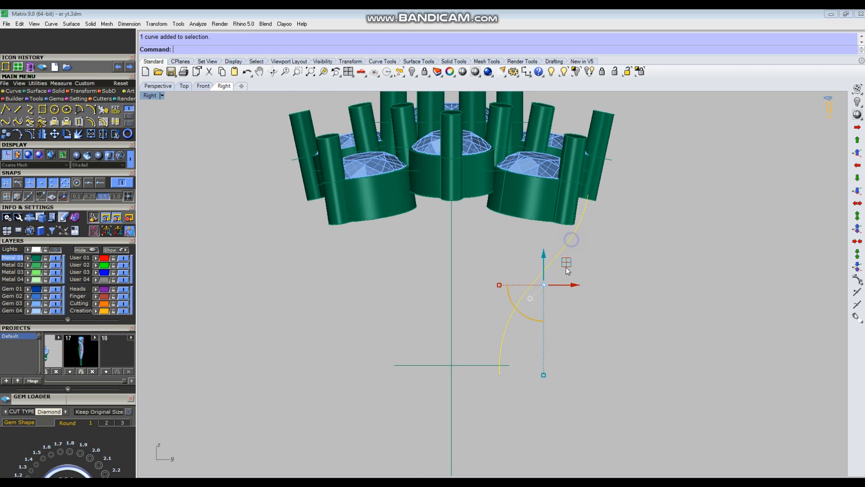
text(re)
key(Return)
click(684, 156)
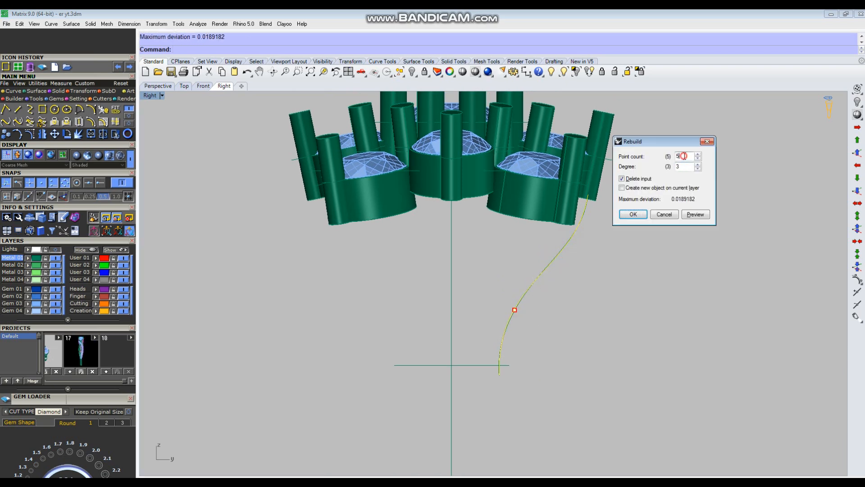
click(638, 215)
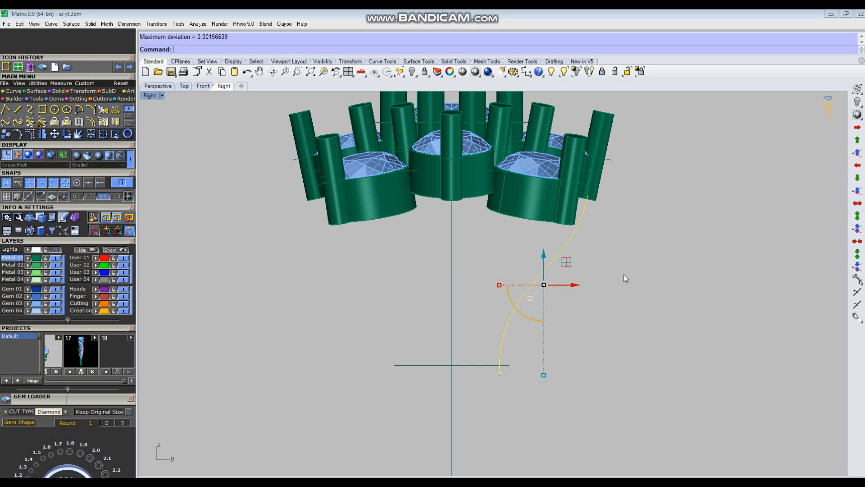
key(ctrl+F4)
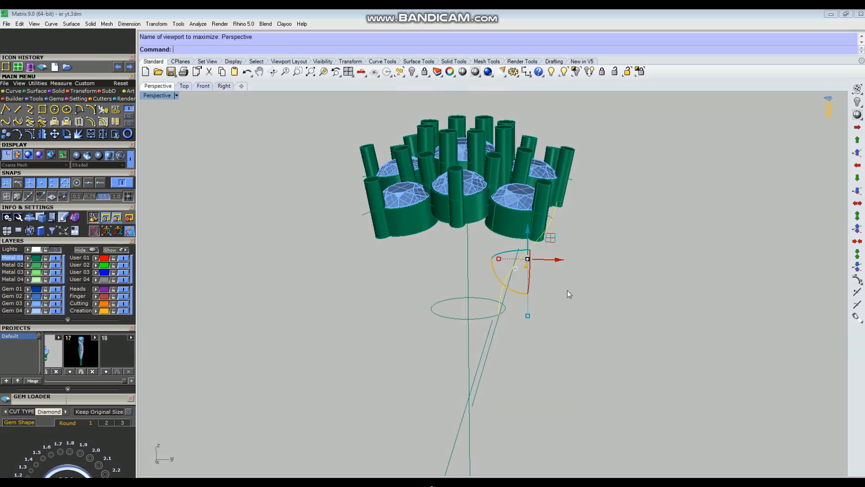
right_drag(583, 281, 571, 313)
scroll(553, 277, up, 5)
text(pipe)
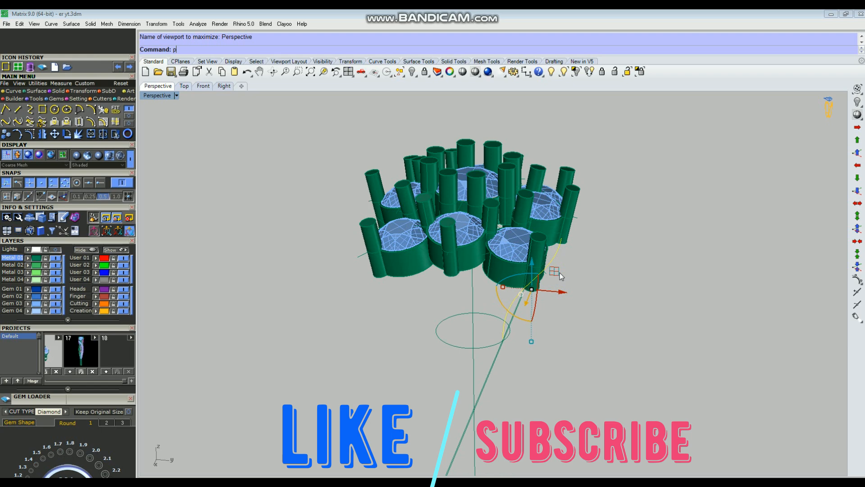
key(Return)
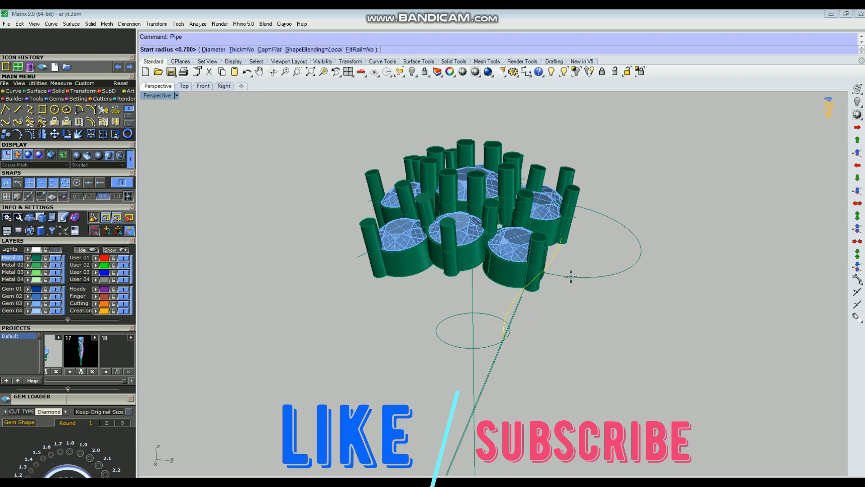
key(Escape)
scroll(568, 279, up, 6)
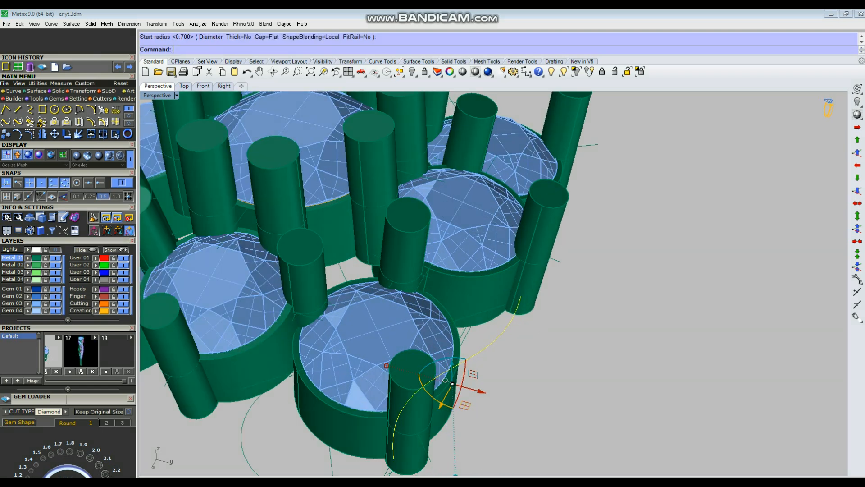
text(s21)
key(Return)
key(Escape)
Step: Sweep the prong's circular bottom edge along the rebuilt S-curve using Freeform style without simplifying the cross section
click(495, 336)
right_drag(495, 337, 526, 318)
text(s1)
key(Return)
click(543, 255)
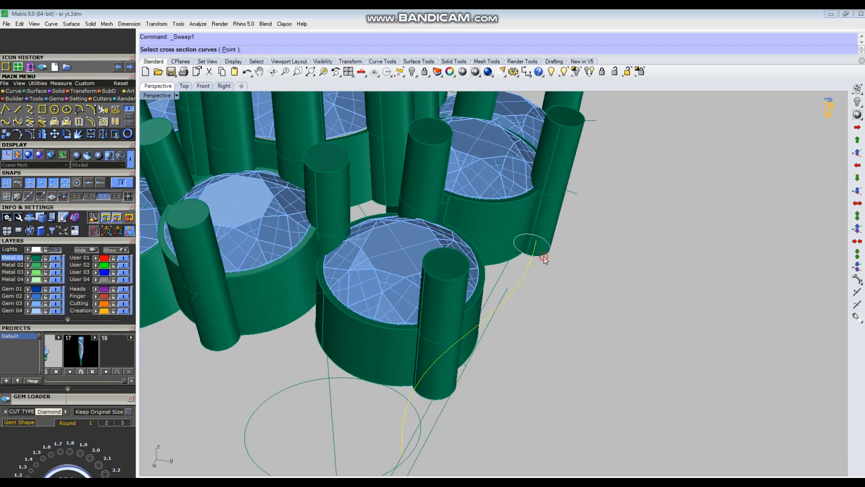
right_click(543, 256)
right_click(544, 256)
right_click(544, 256)
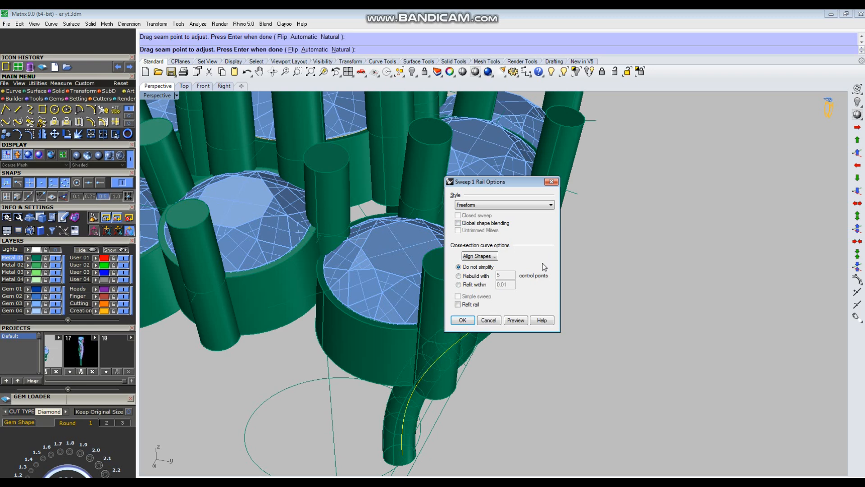
click(464, 321)
Step: Cap the open ends of the swept curved support
scroll(586, 347, down, 2)
click(590, 352)
right_drag(592, 350, 611, 319)
click(468, 310)
text(Ca)
key(Return)
right_drag(546, 367, 647, 315)
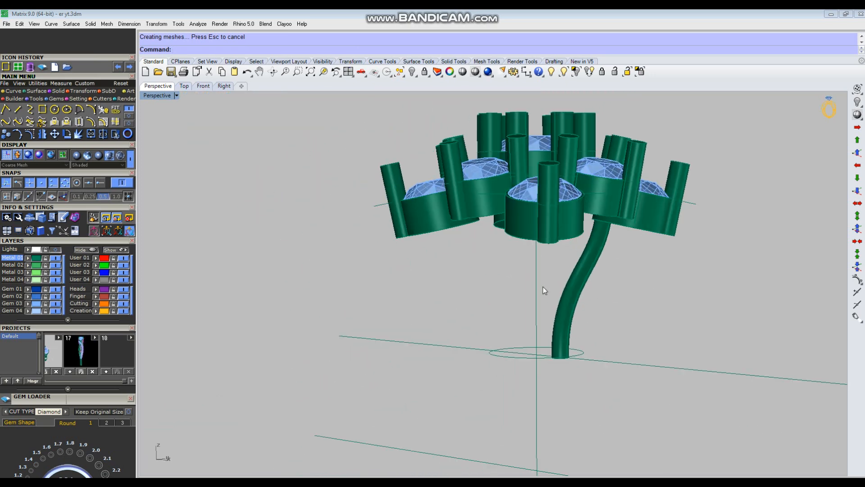
Step: Unhide the slanted construction line running from a corner prong's base to the vertical axis
scroll(543, 287, down, 3)
click(563, 73)
right_drag(578, 315, 655, 289)
key(Return)
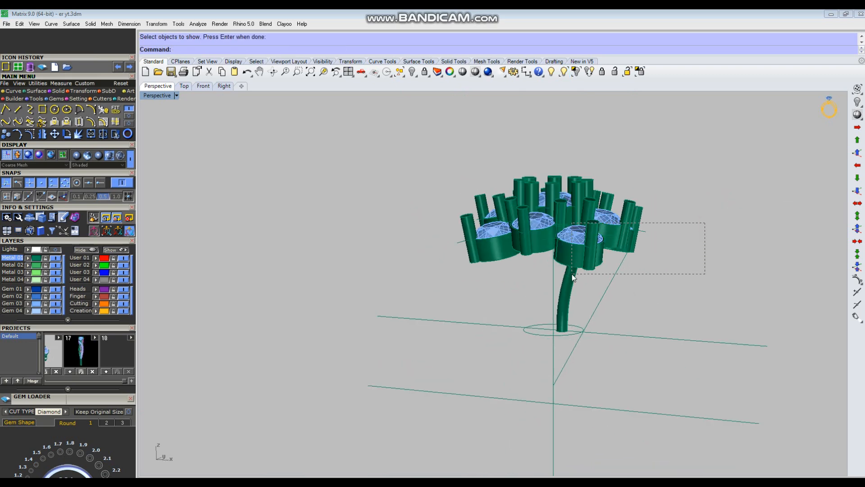
Step: Select the whole cluster with its support and rotate it in the Top view about its centre, from the diagonal to the vertical direction
drag(573, 277, 574, 278)
key(ctrl+F1)
scroll(514, 301, down, 10)
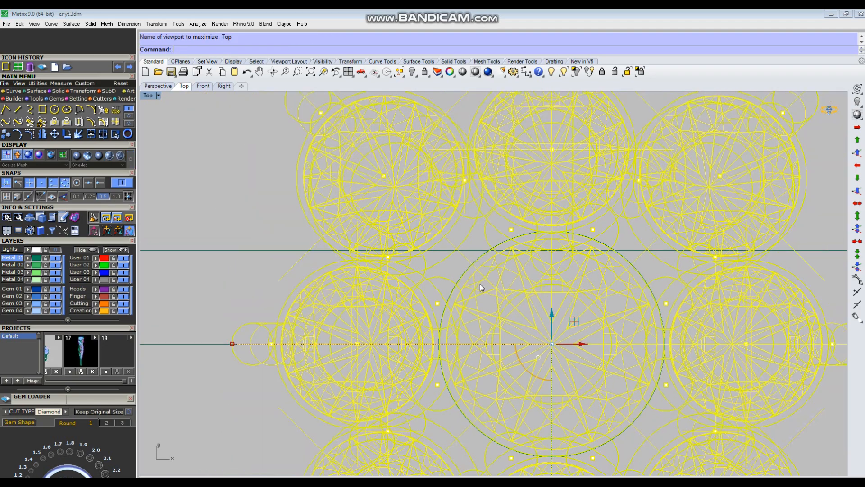
right_drag(533, 249, 507, 275)
key(ctrl+r)
scroll(500, 354, up, 2)
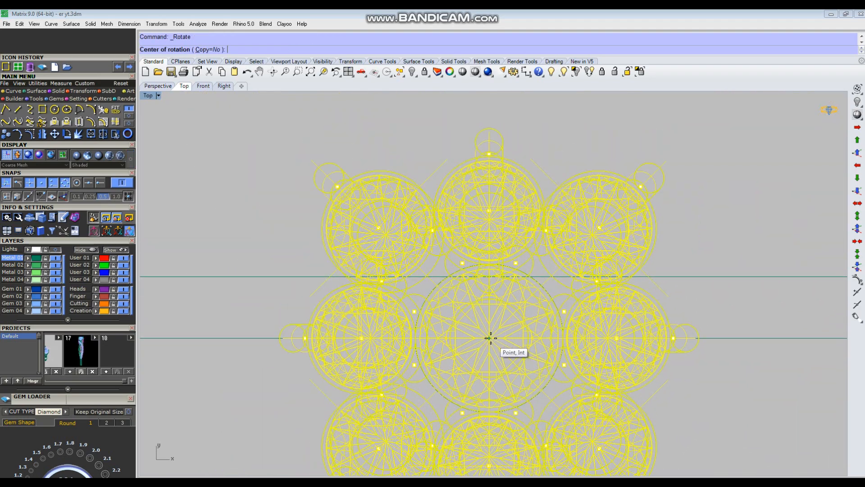
click(489, 338)
scroll(547, 286, up, 3)
click(534, 291)
scroll(535, 291, down, 3)
scroll(534, 290, down, 2)
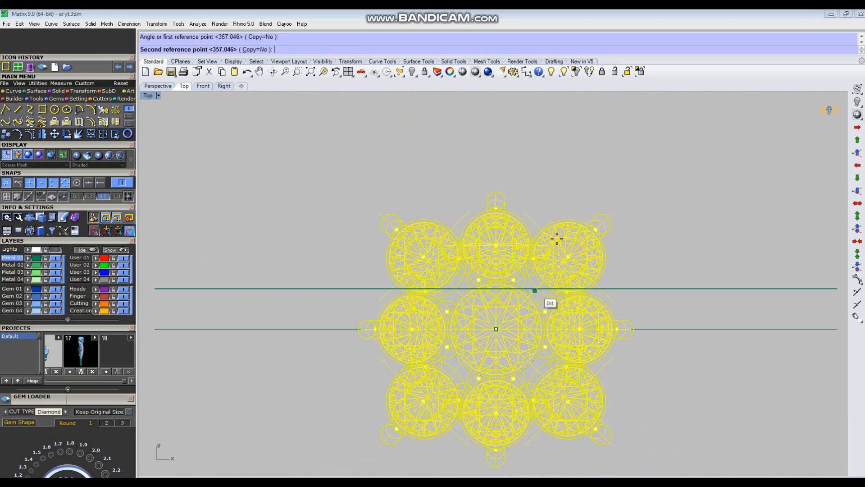
click(531, 134)
key(ctrl+F4)
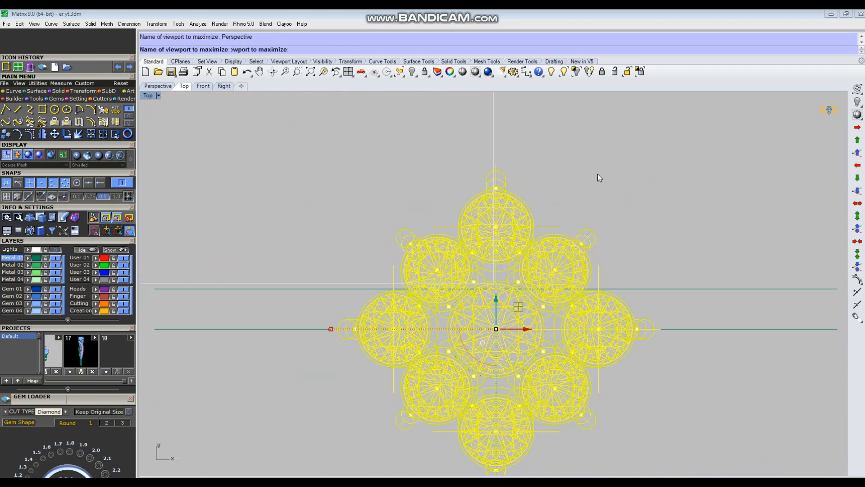
Step: In the Right view, rebuild the slanted construction line with 6 points at degree 3, deleting the input
key(ctrl+F3)
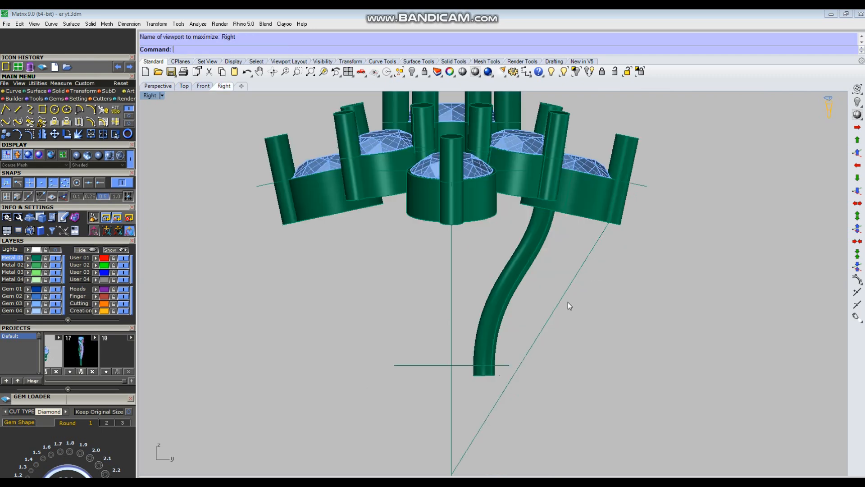
drag(577, 289, 549, 237)
scroll(554, 233, up, 4)
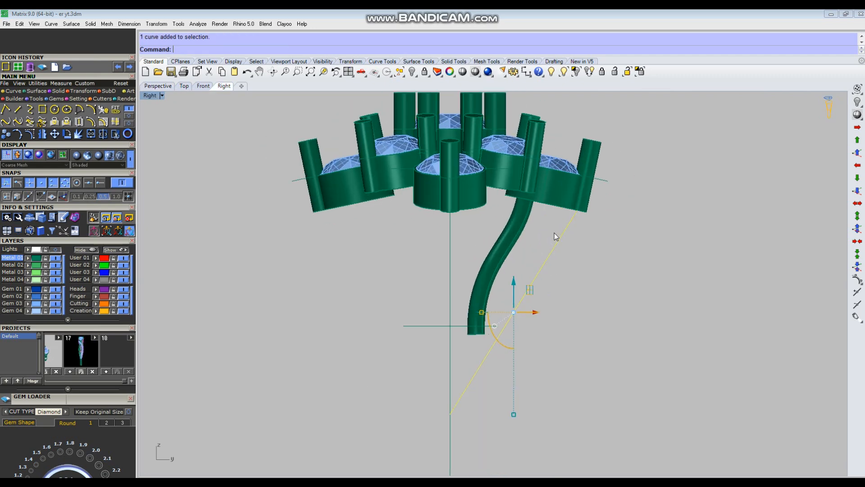
text(r)
key(Return)
key(Return)
key(Return)
double_click(687, 157)
text(6)
click(633, 214)
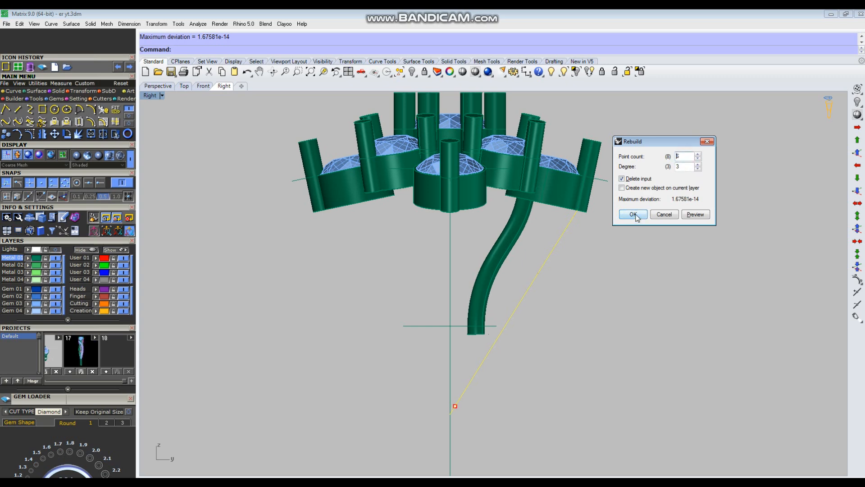
Step: Turn on the rebuilt line's control points and pull its lower and middle points up to bend it toward the circle
key(F10)
drag(410, 432, 476, 297)
click(492, 346)
drag(515, 324, 546, 256)
click(581, 307)
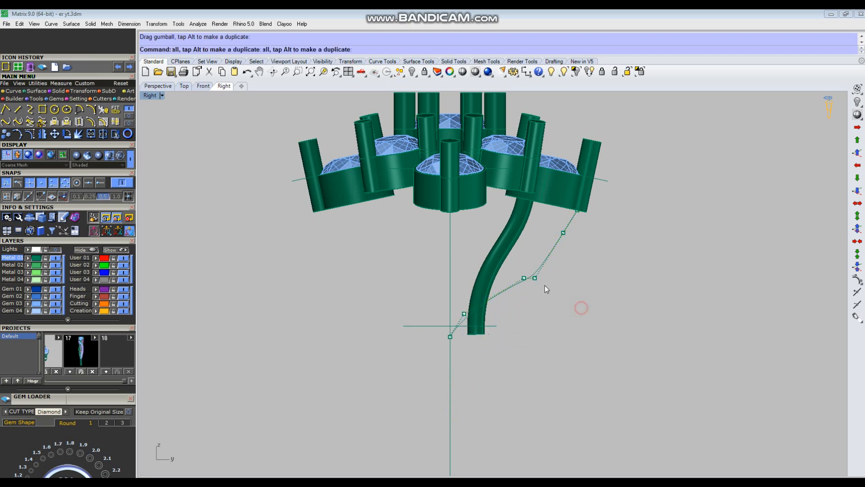
Step: Delete one of the two adjacent middle control points and move the curve's two lowest points onto the existing support's foot
scroll(544, 287, up, 4)
click(514, 270)
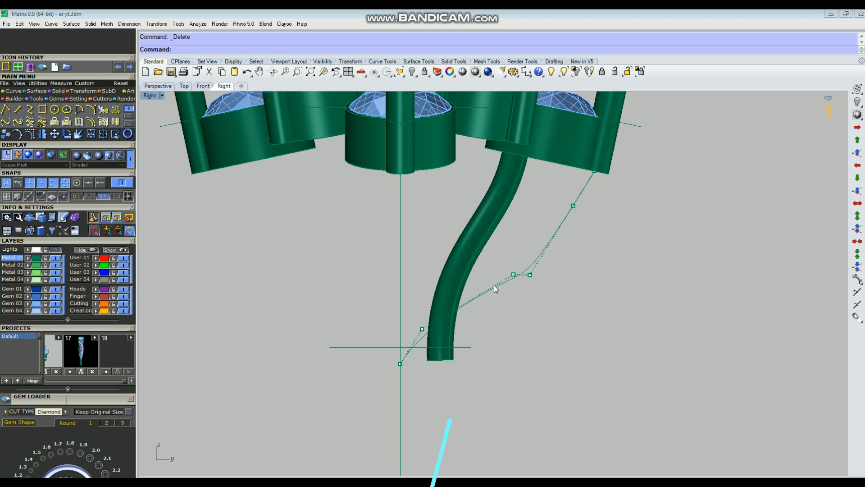
key(Delete)
mouse_move(374, 382)
mouse_down()
mouse_move(439, 317)
mouse_move(460, 314)
mouse_up()
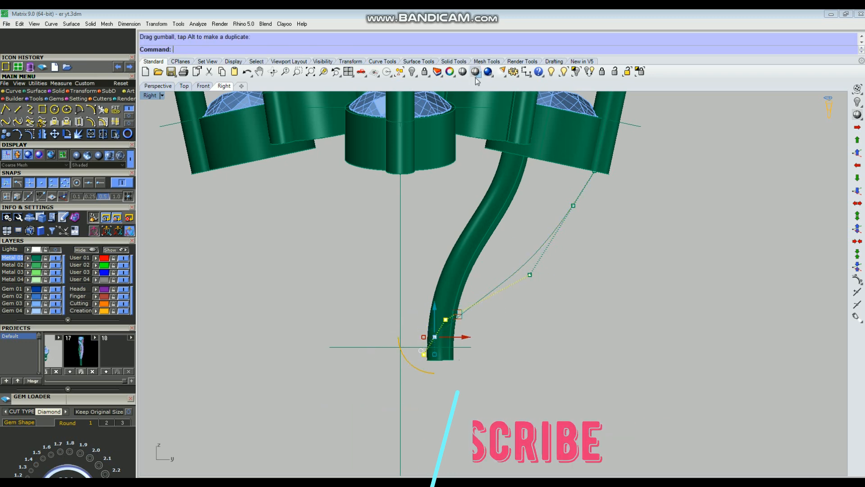
Step: Set the Right view to wireframe and align the curve's lowest control points vertically at the centre of the support's base
right_click(474, 72)
scroll(449, 332, up, 8)
right_drag(444, 360, 455, 312)
drag(452, 284, 493, 296)
click(540, 331)
drag(419, 224, 498, 286)
drag(514, 250, 455, 220)
click(436, 185)
Step: Move the curve's upper control points so its top end starts at the outermost prong's base and follows the prong's slant
scroll(436, 188, down, 4)
right_drag(544, 220, 524, 326)
scroll(520, 142, down, 8)
right_drag(511, 220, 508, 265)
scroll(509, 266, up, 4)
drag(513, 264, 540, 193)
click(579, 239)
scroll(575, 189, up, 4)
right_drag(576, 197, 542, 265)
drag(511, 243, 571, 198)
scroll(580, 216, up, 2)
click(496, 313)
drag(524, 293, 559, 301)
click(648, 274)
scroll(628, 253, down, 8)
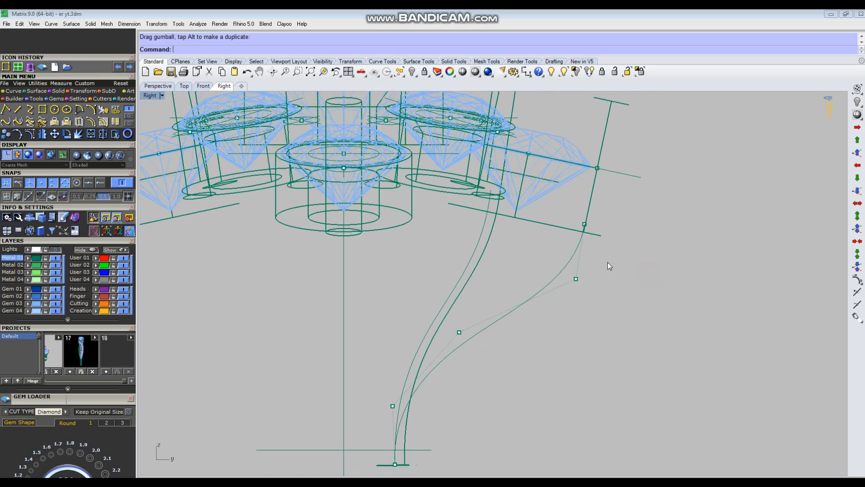
Step: Adjust the remaining control points to smooth the rail into an S-shaped curve, then turn the points off and select it
scroll(467, 348, up, 4)
drag(467, 348, 555, 246)
click(604, 311)
right_drag(657, 155, 623, 202)
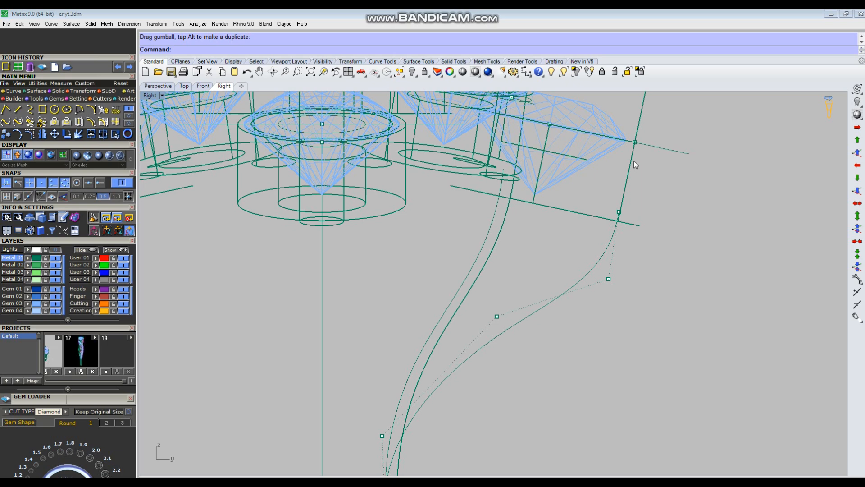
scroll(554, 226, down, 6)
scroll(443, 333, up, 4)
drag(454, 350, 492, 275)
scroll(494, 306, up, 2)
right_drag(566, 270, 518, 322)
click(530, 273)
drag(554, 253, 550, 258)
drag(602, 289, 667, 209)
scroll(625, 258, down, 6)
key(Escape)
key(Escape)
click(598, 262)
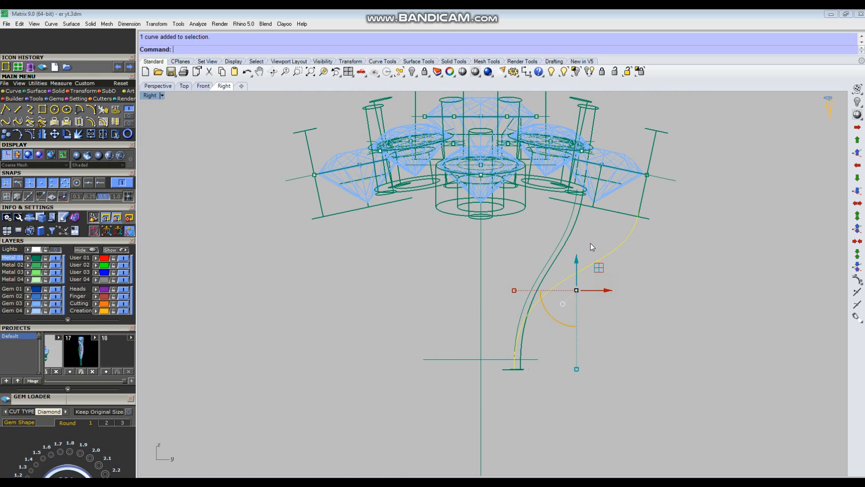
Step: In the Perspective view, duplicate the bottom circular edge of the outermost prong above the new curve
key(ctrl+F4)
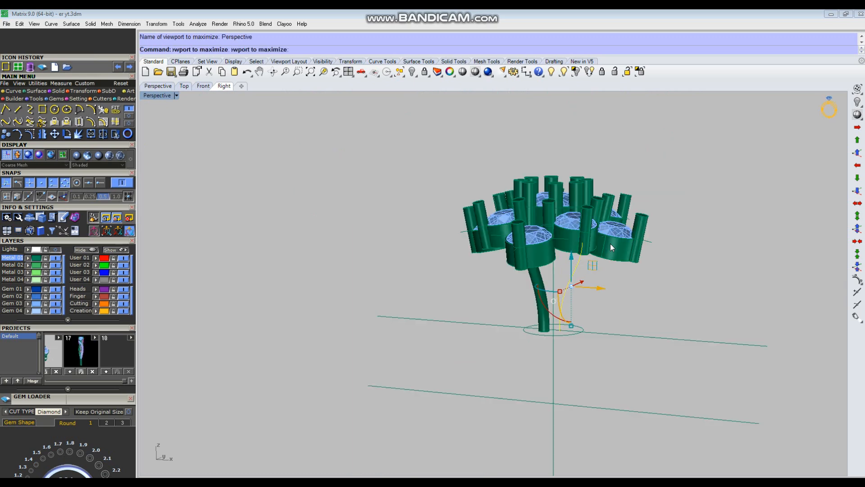
right_drag(600, 283, 539, 303)
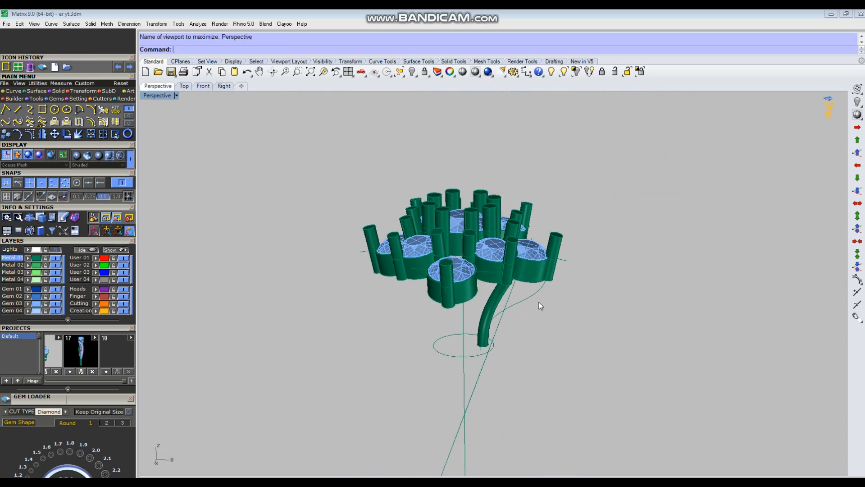
scroll(562, 278, up, 9)
text(d)
key(Return)
click(551, 270)
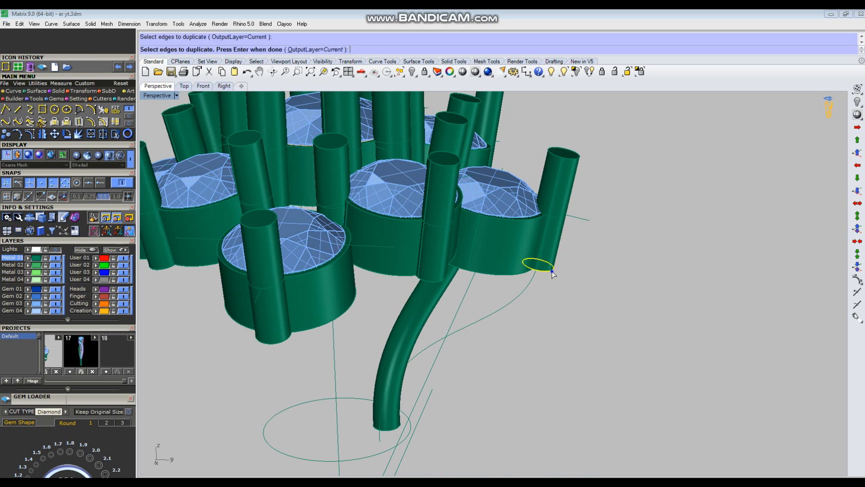
key(Return)
Step: Sweep the duplicated prong edge along the S-shaped curve as a one-rail sweep to form the second support
click(570, 296)
key(Return)
click(499, 306)
click(542, 273)
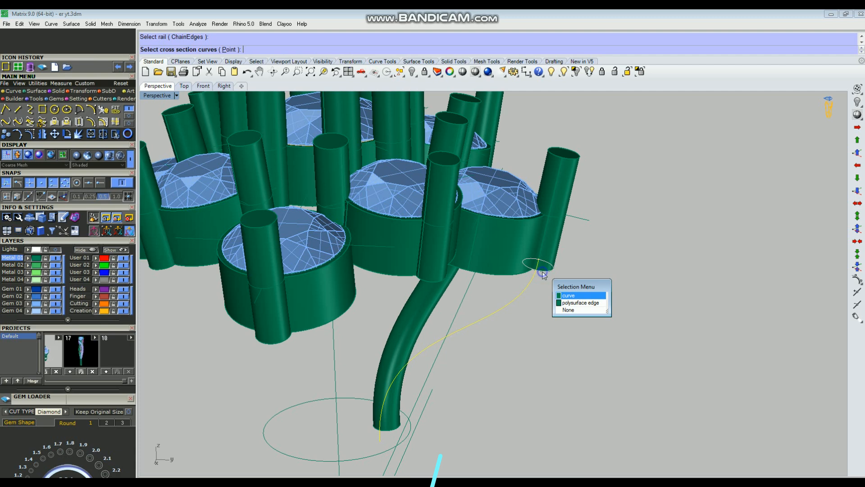
key(Return)
key(Return)
key(Return)
key(Return)
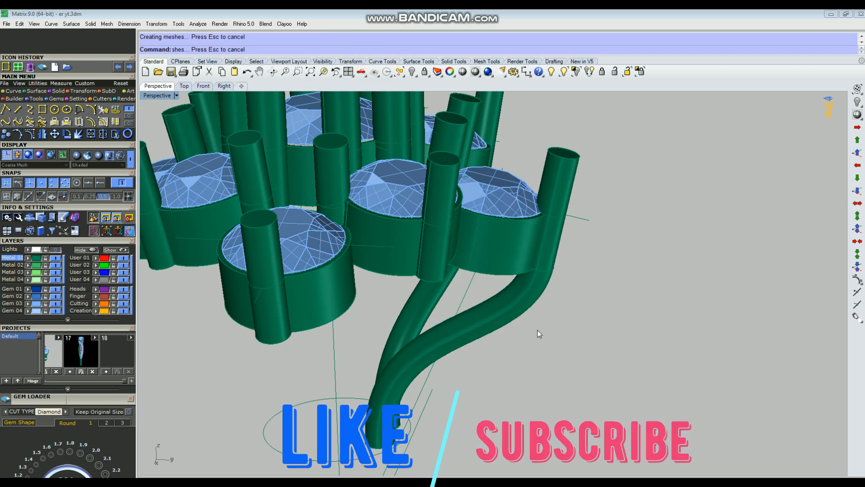
Step: Cap the open ends of the new swept support
drag(536, 342, 511, 309)
right_drag(511, 309, 615, 293)
text(cap)
key(Return)
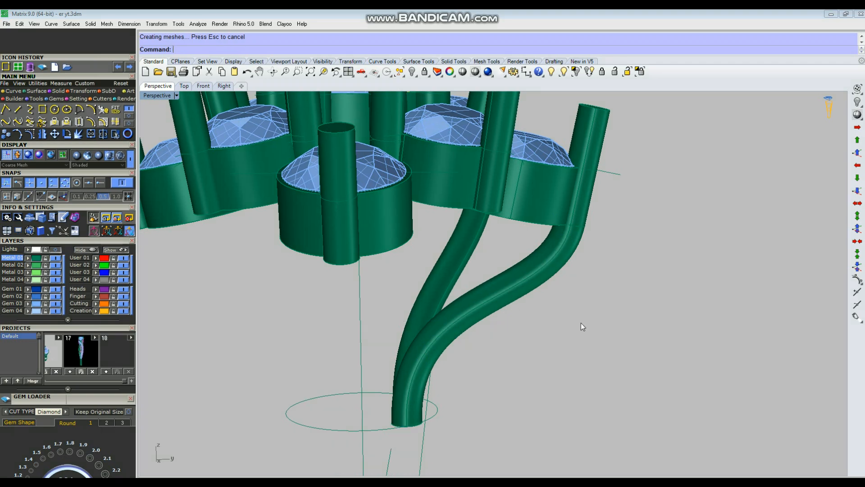
Step: Select both curved supports and polar-array them in the Top view about the centre stone, with 4 items over 360 degrees
right_drag(547, 294, 628, 276)
click(407, 263)
scroll(497, 222, down, 4)
right_drag(497, 223, 539, 277)
key(ctrl+F1)
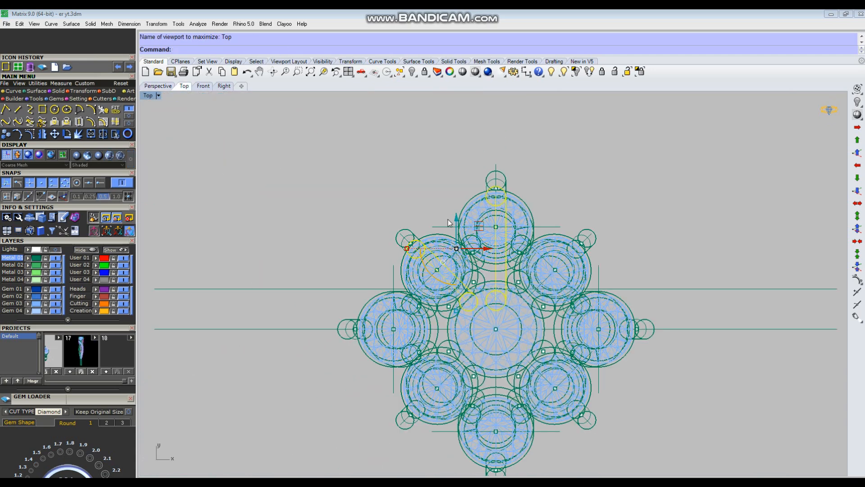
text(ap)
key(Return)
click(497, 332)
scroll(498, 334, down, 2)
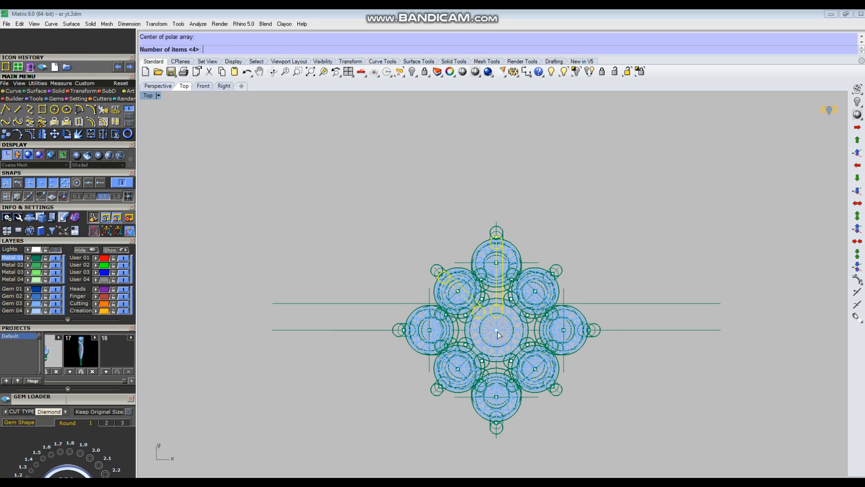
text(4)
key(Return)
key(Return)
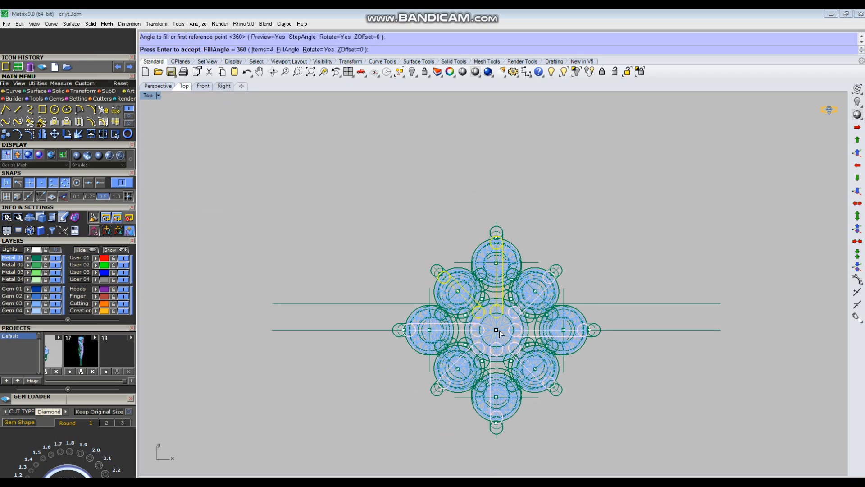
key(Return)
Step: Inspect the arrayed supports in the Perspective view and in the Front view with shaded display
key(ctrl+F4)
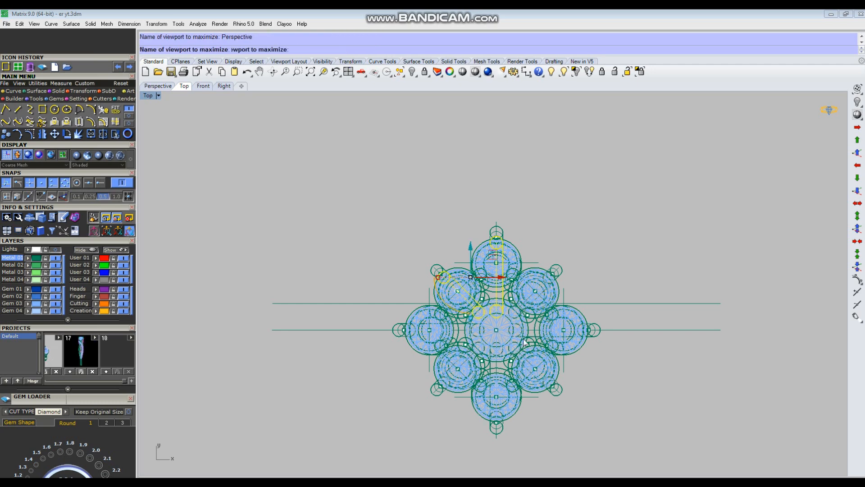
right_drag(510, 341, 549, 340)
key(ctrl+F2)
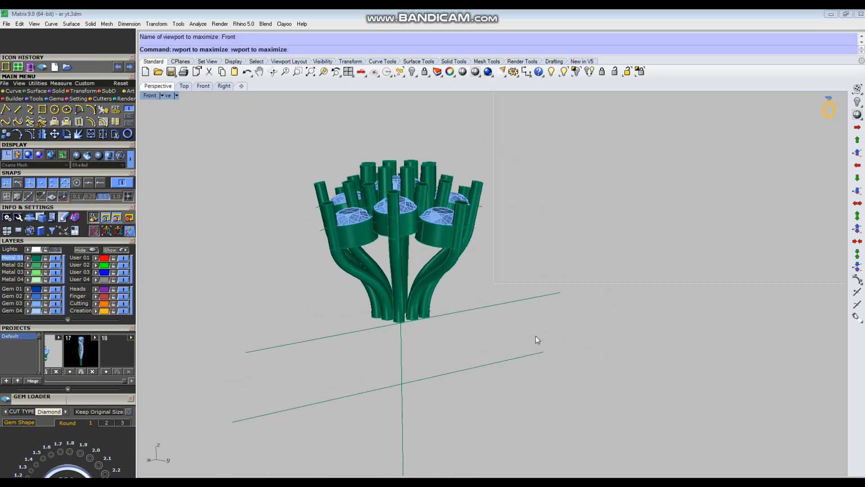
click(475, 72)
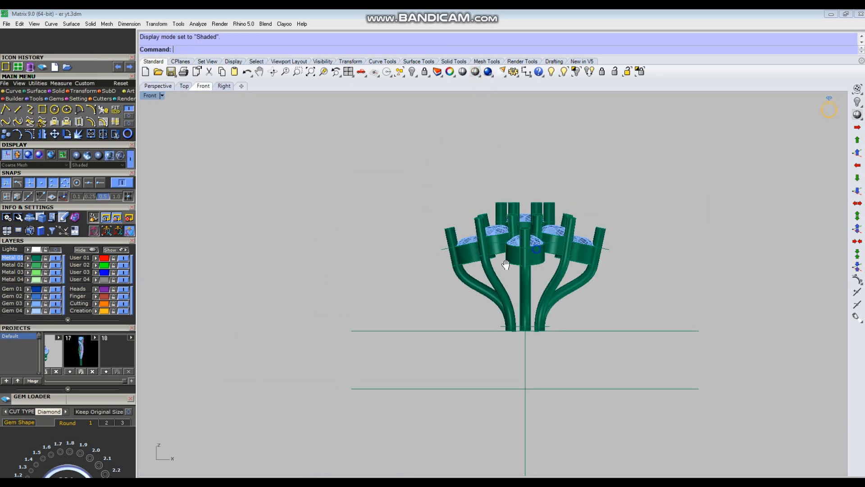
Step: Show the reference sketch in the Top view and compare its side-view drawing with the supports in the Front view
key(ctrl+F1)
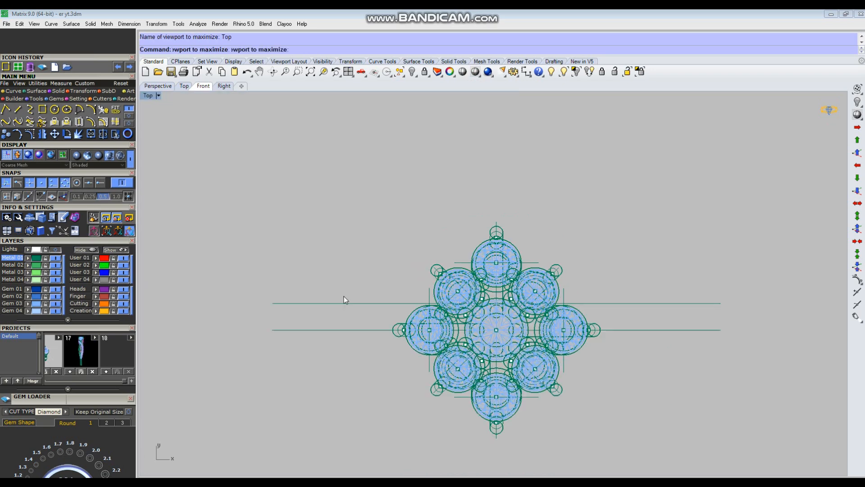
click(55, 251)
scroll(355, 250, down, 6)
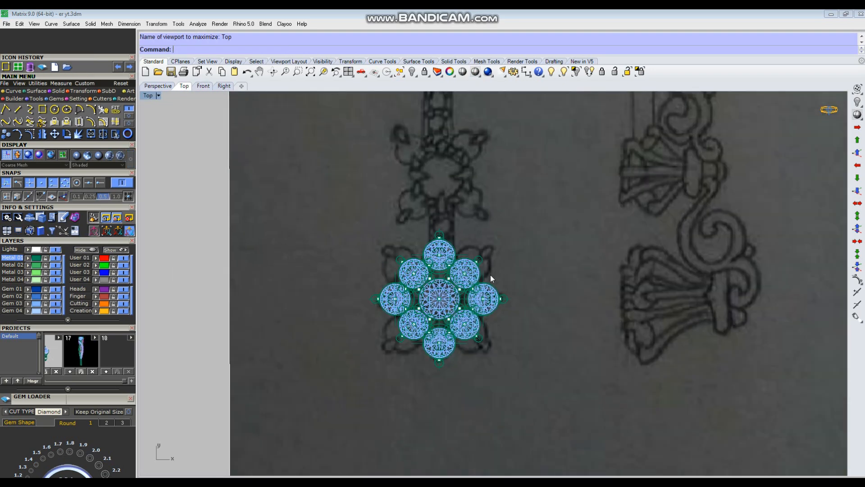
scroll(602, 272, up, 4)
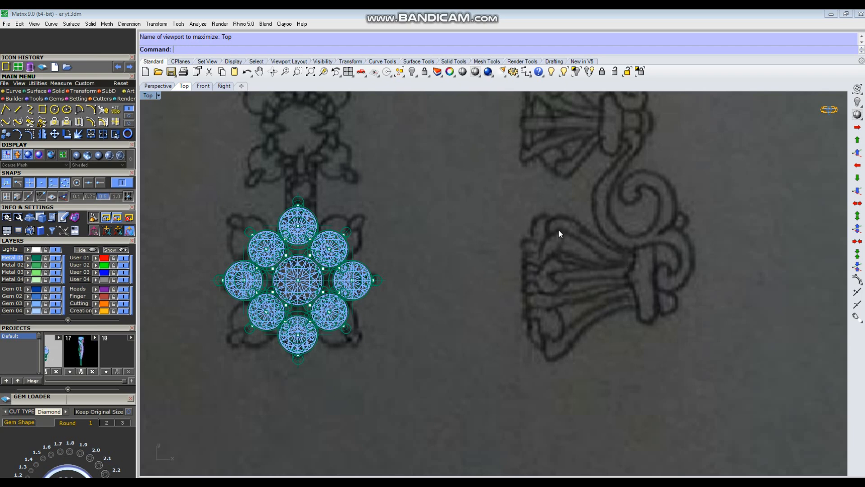
scroll(554, 228, up, 2)
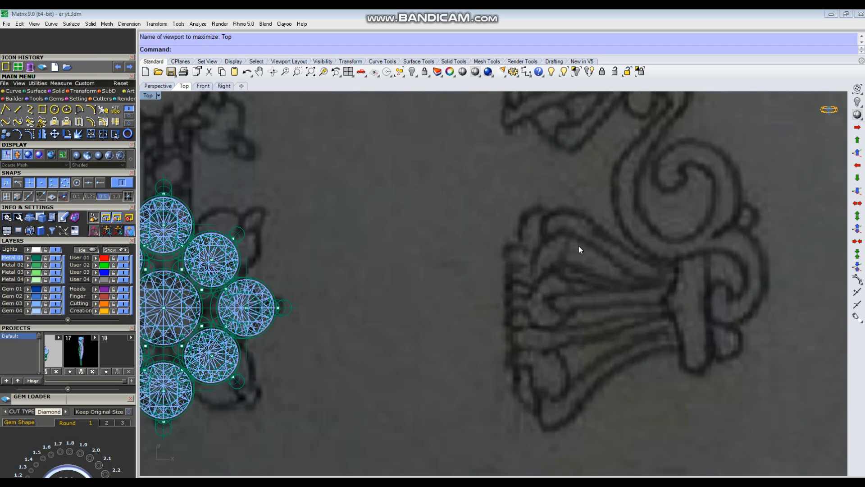
scroll(570, 261, down, 4)
scroll(559, 241, up, 4)
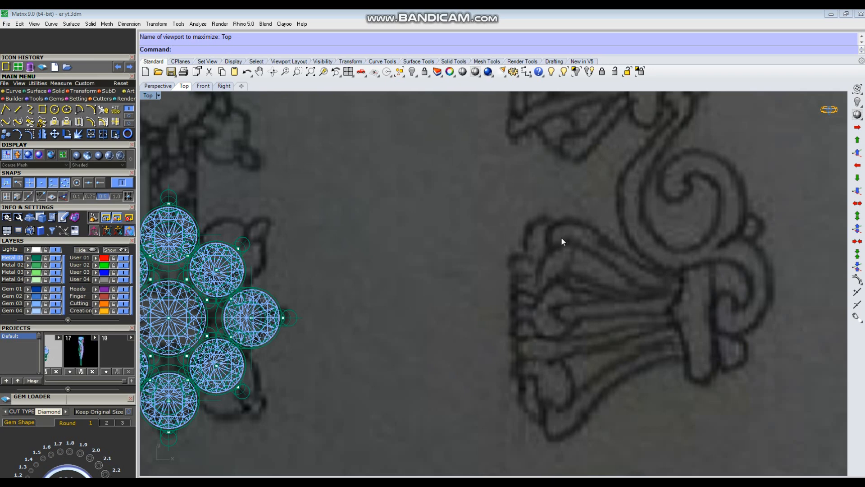
scroll(562, 239, down, 2)
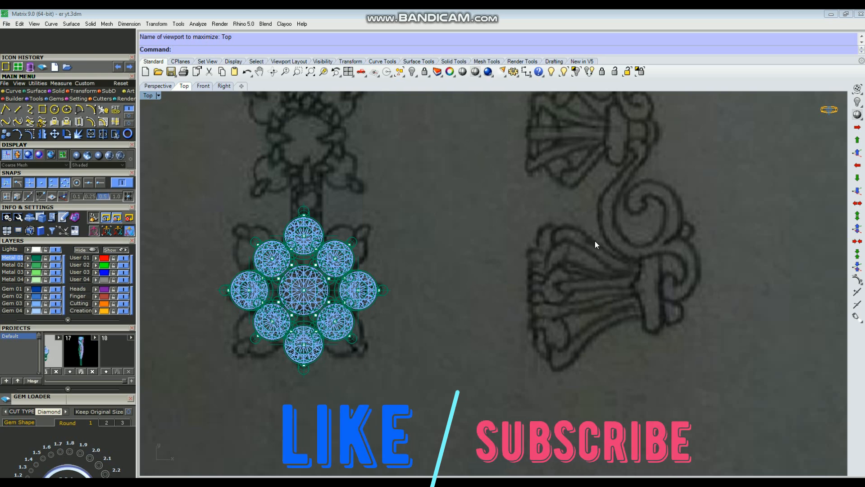
key(ctrl+F2)
scroll(549, 344, up, 4)
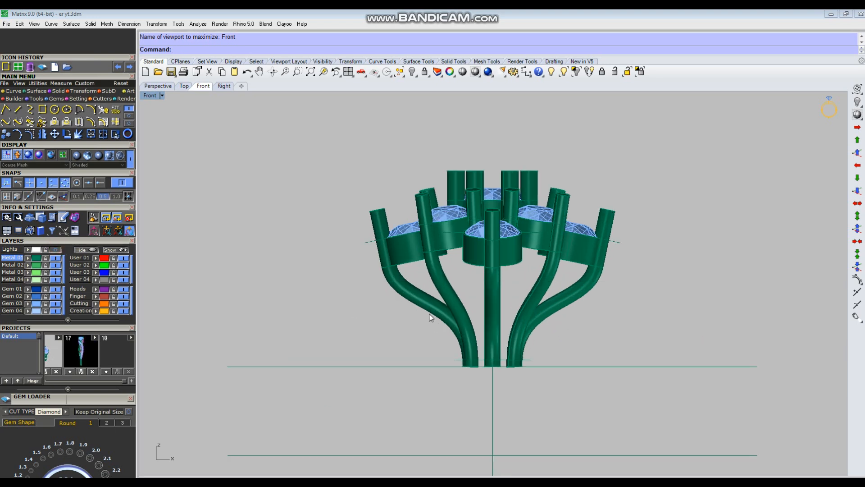
Step: In the Perspective view, fill the circle around the supports' lower ends with a Patch surface
key(ctrl+F4)
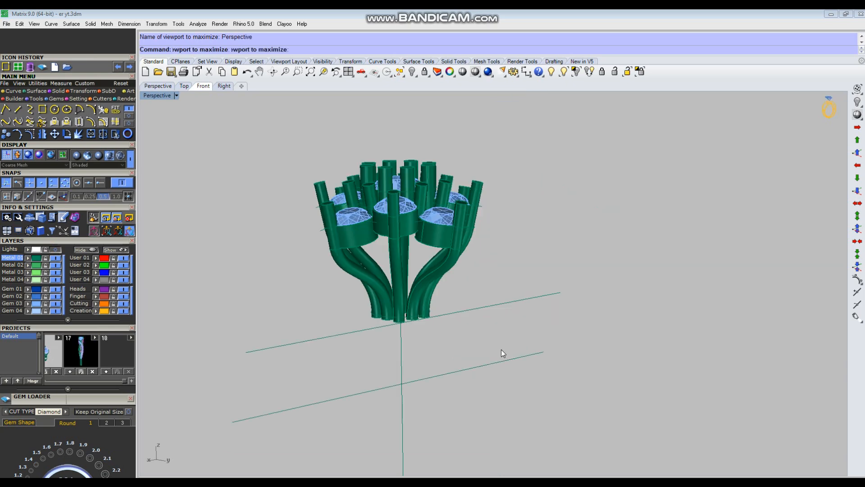
scroll(406, 319, up, 4)
click(393, 317)
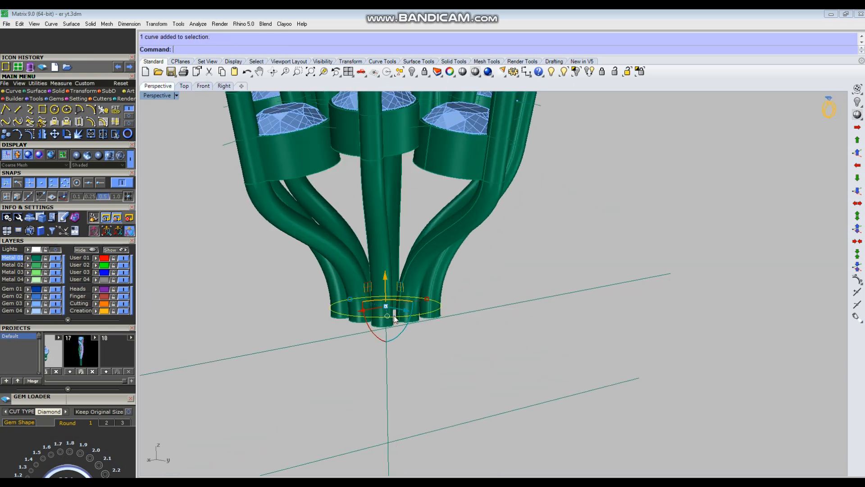
text(Patch)
key(Return)
click(470, 324)
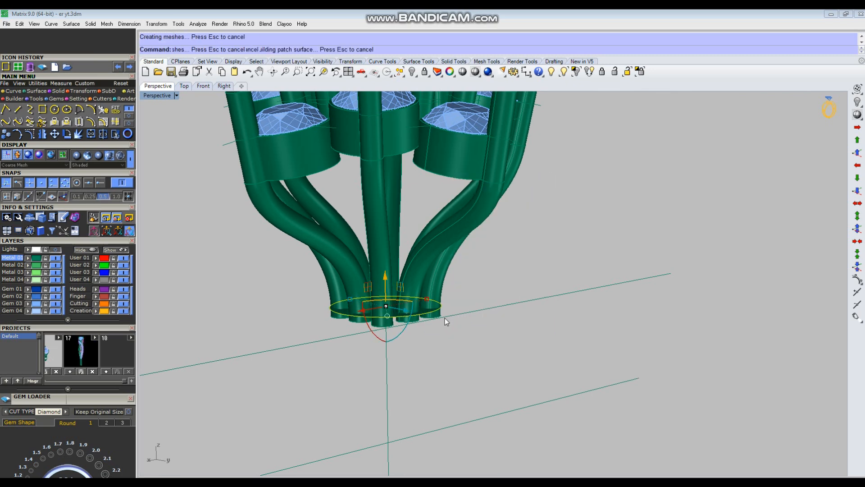
Step: Extrude the patch surface into a solid round base at the lower ends of the supports
scroll(418, 312, up, 2)
scroll(383, 313, up, 2)
click(371, 316)
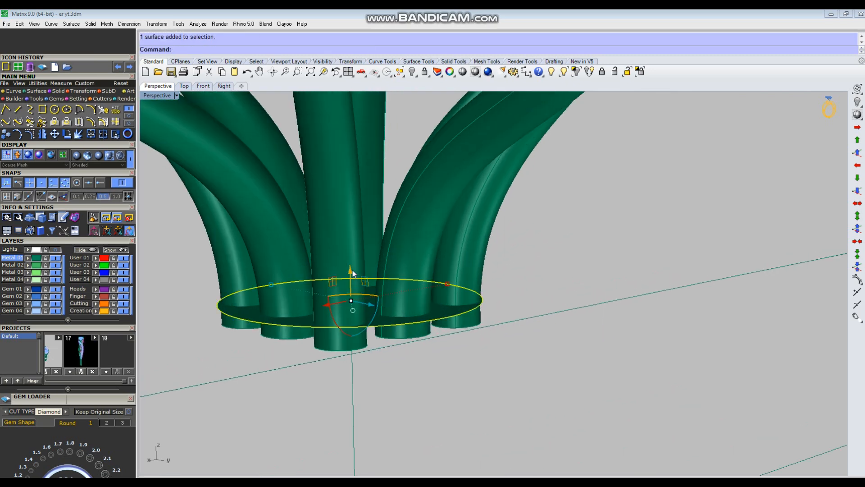
drag(350, 270, 412, 335)
click(485, 337)
Step: Select and delete the leftover construction lines around the round base
scroll(483, 336, down, 6)
right_drag(451, 326, 552, 221)
scroll(577, 261, down, 3)
right_drag(597, 255, 482, 234)
scroll(487, 365, down, 3)
scroll(541, 293, up, 4)
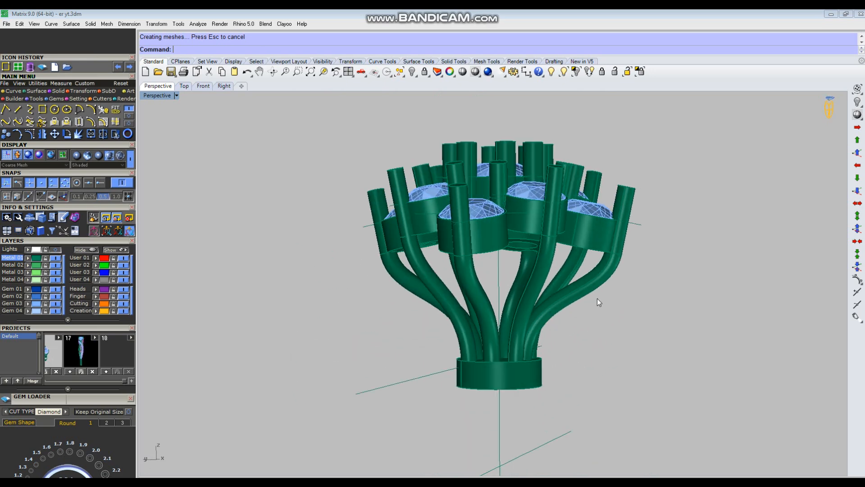
scroll(586, 302, up, 2)
right_drag(501, 282, 494, 317)
scroll(494, 317, down, 4)
drag(594, 287, 580, 407)
shift+drag(579, 410, 437, 380)
key(Delete)
drag(493, 317, 459, 345)
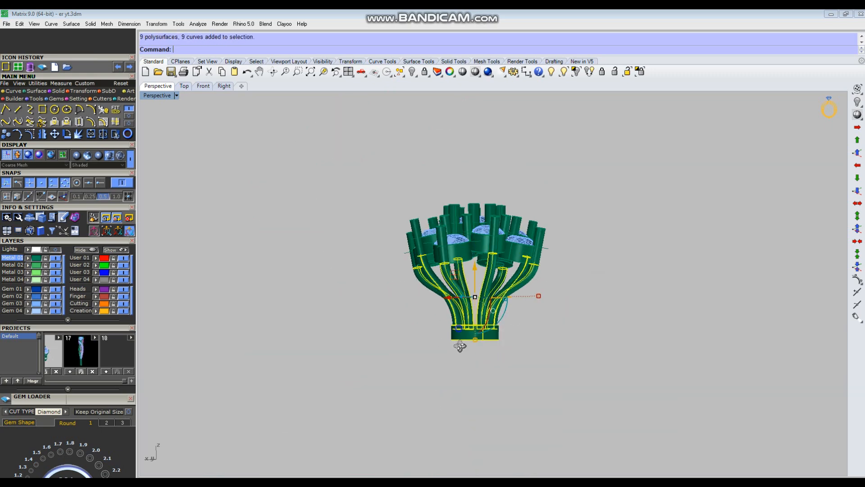
right_drag(459, 346, 460, 348)
key(Delete)
key(ctrl+z)
Step: Select the complete nine-stone cluster with its supports and base, and group it
drag(624, 206, 305, 355)
key(ctrl+g)
click(550, 189)
right_drag(550, 189, 493, 292)
Step: In the Top view, unhide only the five-stone cluster above the finished setting, then return to the Perspective view
key(ctrl+F1)
scroll(493, 292, down, 4)
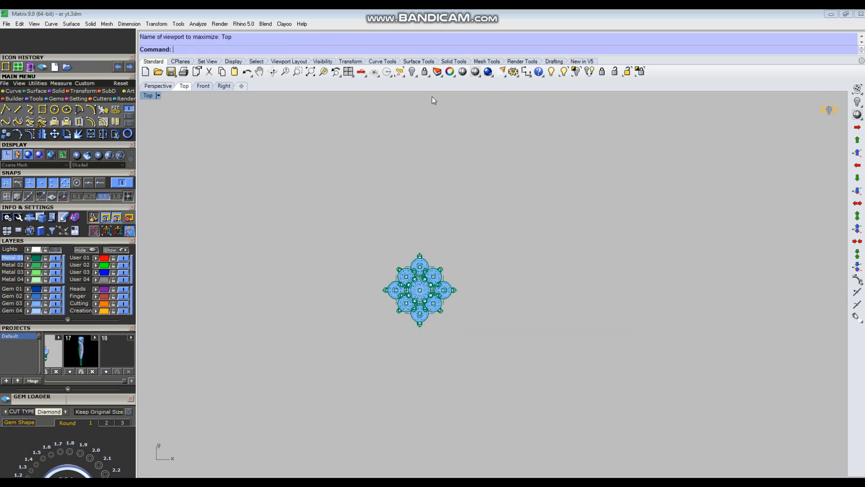
click(564, 72)
scroll(389, 198, up, 5)
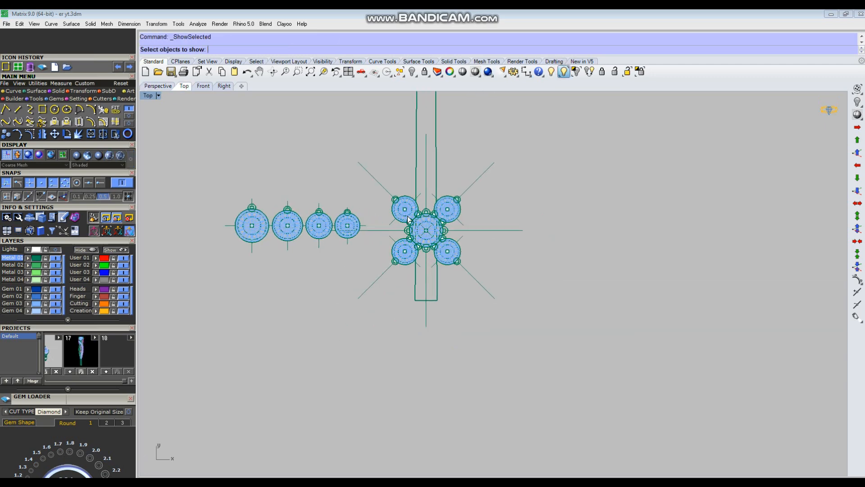
drag(379, 149, 509, 310)
scroll(457, 257, up, 4)
right_click(473, 273)
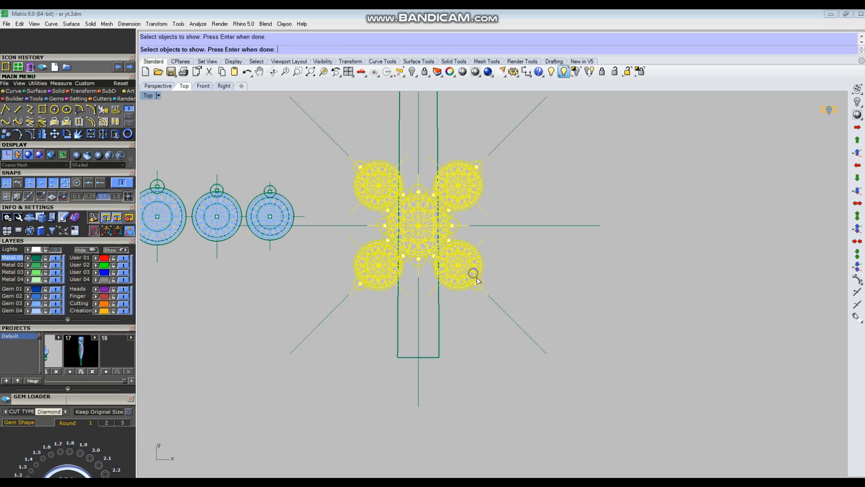
scroll(482, 287, down, 2)
key(ctrl+F4)
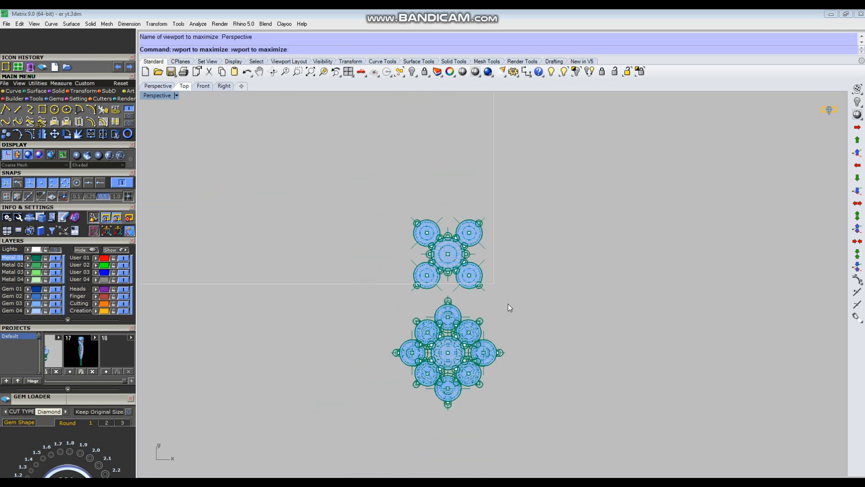
Step: Examine the two gem clusters and the tapered bar in the Perspective and Top views, temporarily hiding the reference sketch's layer
right_drag(503, 300, 478, 320)
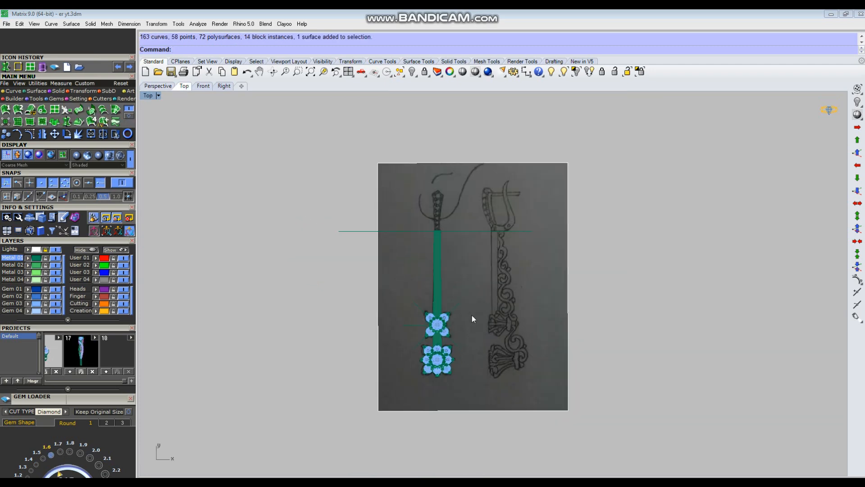
key(ctrl+F4)
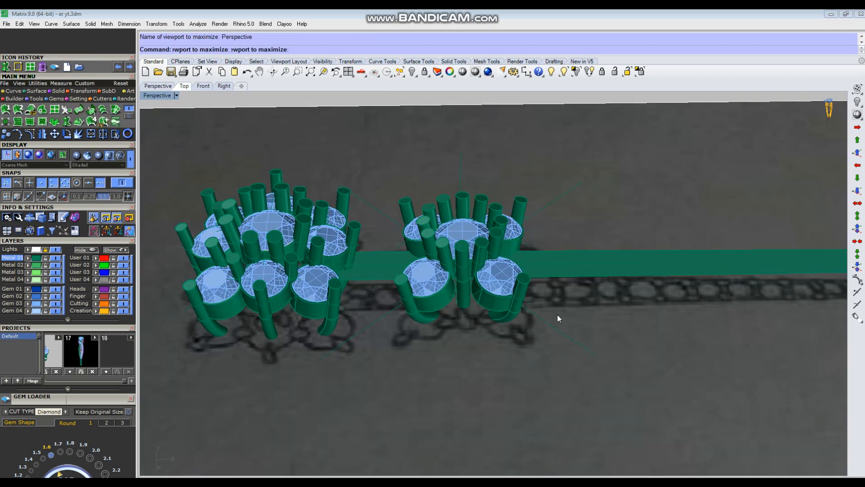
scroll(520, 322, down, 4)
right_drag(520, 322, 538, 332)
scroll(539, 332, down, 2)
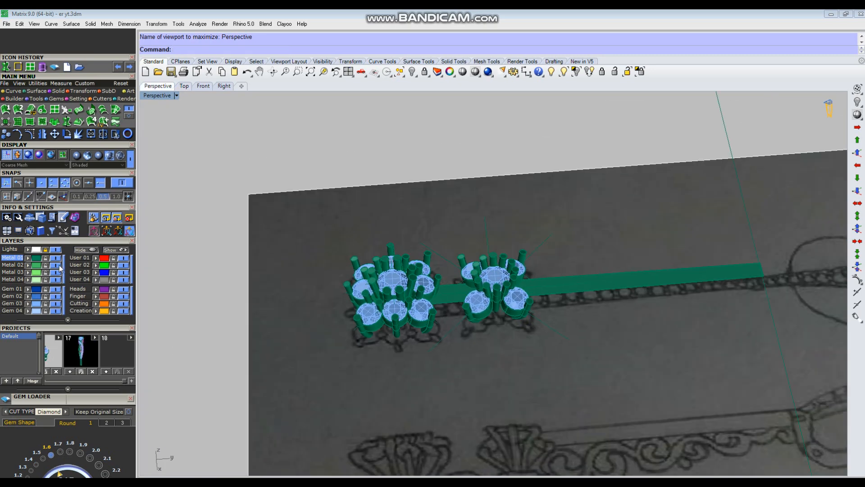
click(56, 250)
right_drag(445, 330, 569, 357)
scroll(417, 294, up, 2)
scroll(481, 319, up, 2)
scroll(405, 289, down, 4)
right_drag(415, 305, 458, 325)
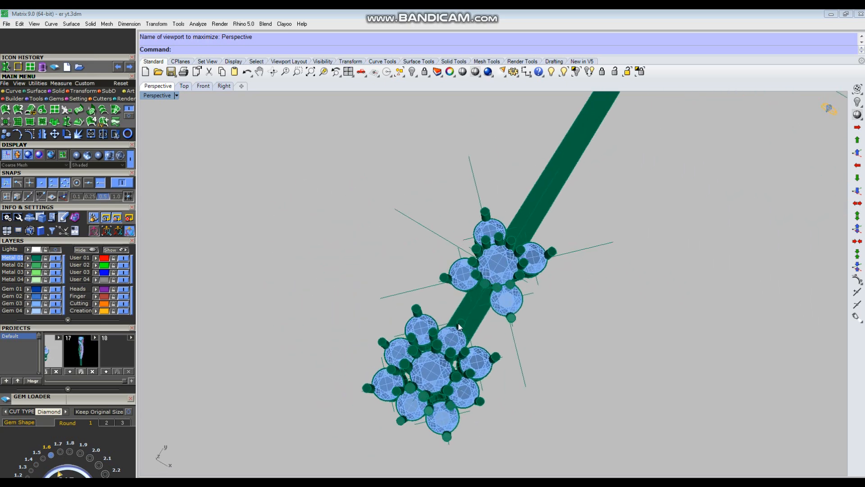
key(ctrl+F1)
scroll(453, 325, up, 2)
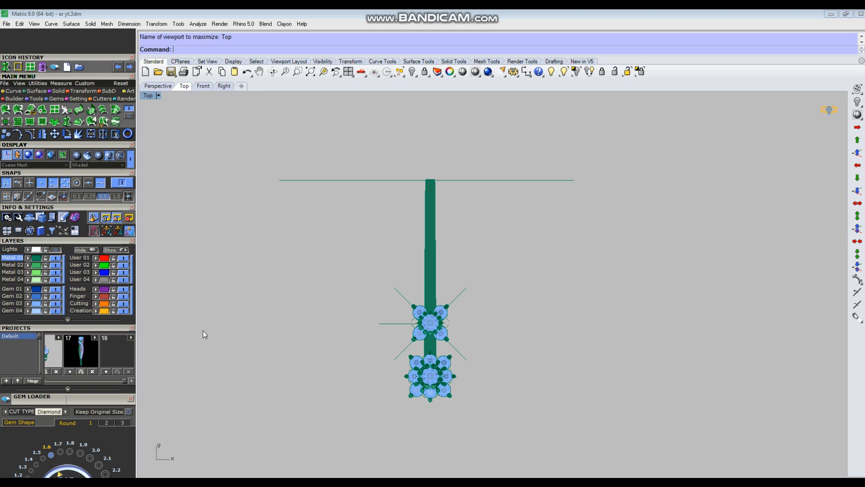
click(51, 249)
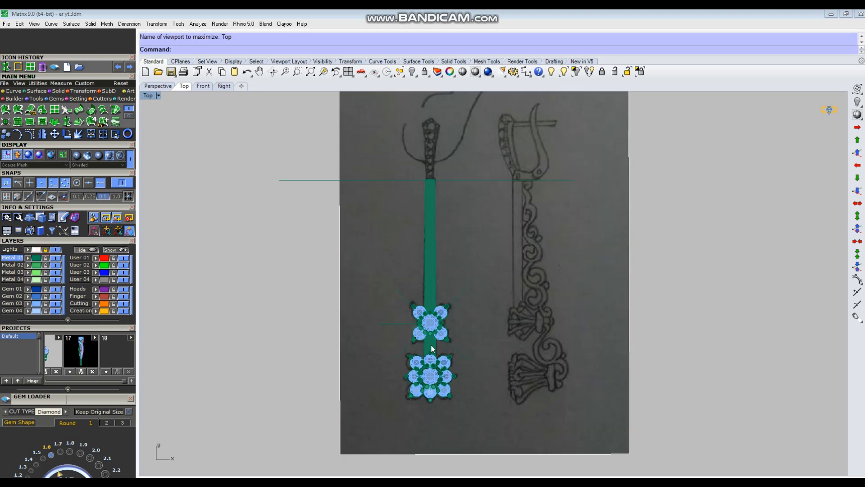
Step: In the Top view, draw a line across the five-stone cluster and the tapered bar as a cutting edge
right_drag(434, 344, 475, 331)
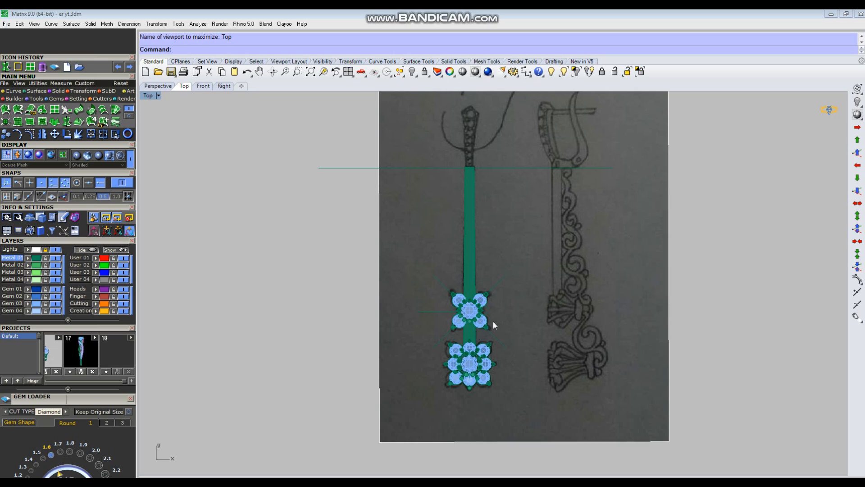
key(ctrl+F4)
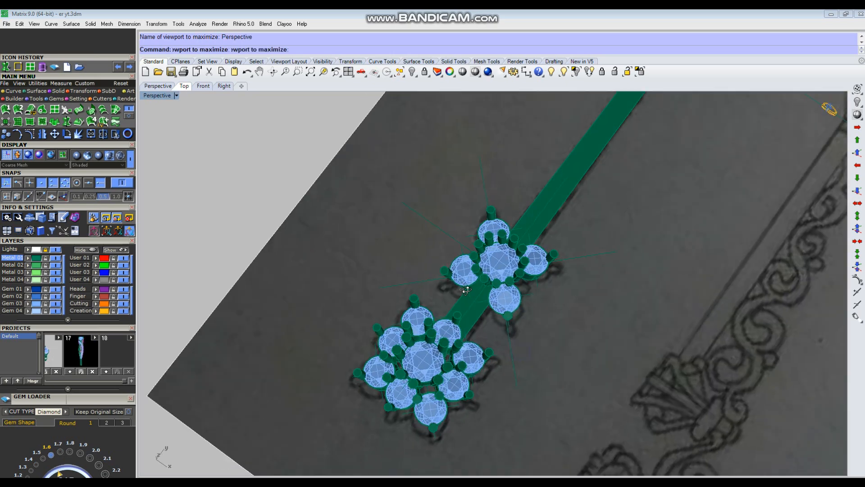
scroll(389, 264, up, 2)
mouse_move(390, 263)
right_down()
mouse_move(390, 254)
mouse_move(391, 265)
mouse_move(382, 261)
right_up()
right_drag(549, 307, 496, 290)
key(ctrl+F1)
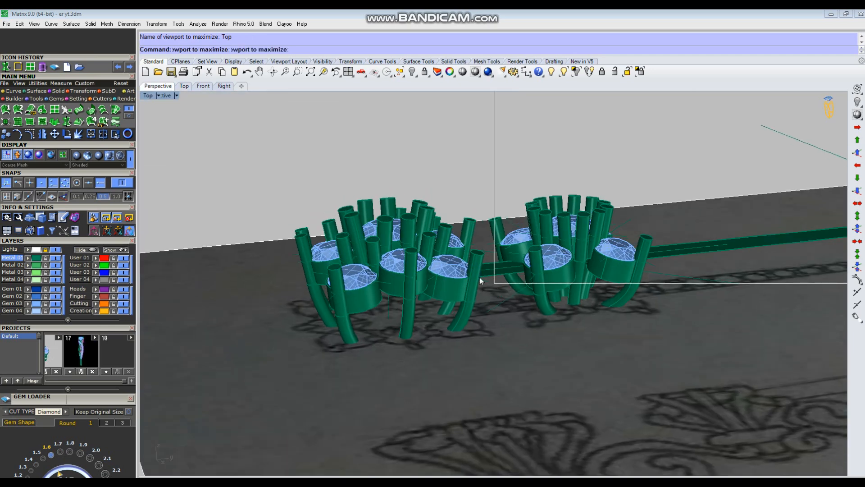
scroll(474, 333, up, 4)
right_drag(474, 331, 491, 312)
right_click(492, 310)
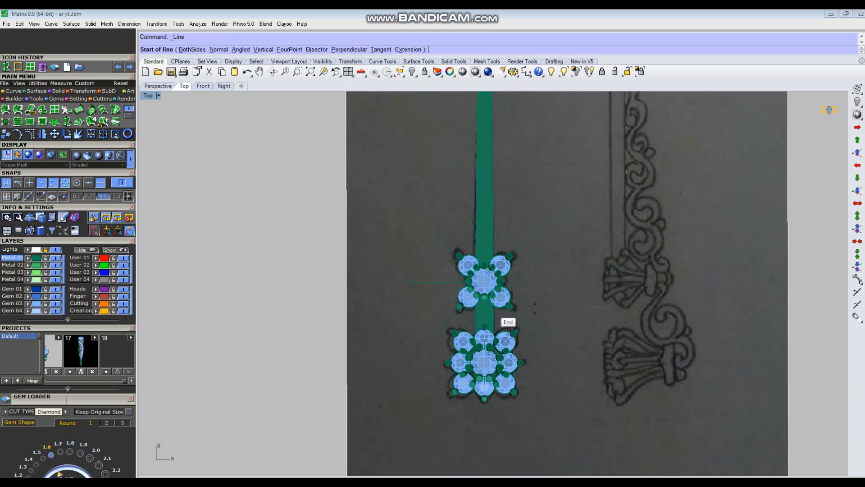
scroll(460, 269, up, 2)
click(442, 273)
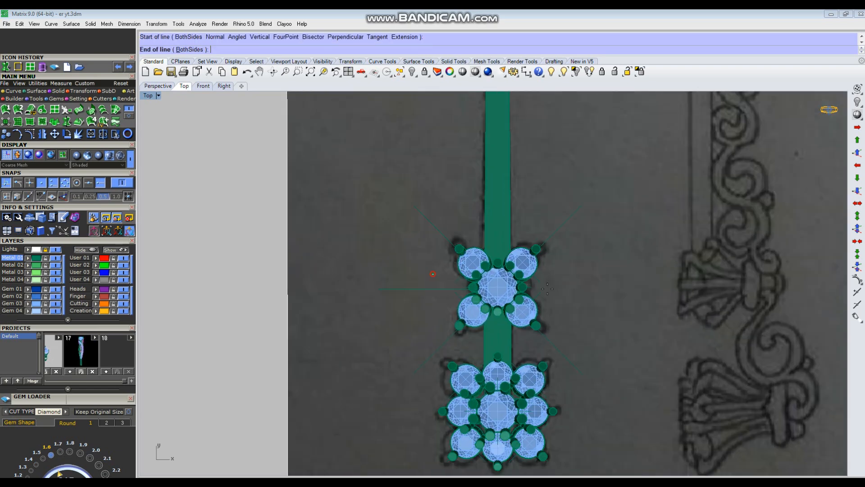
click(573, 287)
Step: Trim away the bar surface between the two clusters with the line, then delete the cutting line
drag(581, 267, 555, 297)
right_drag(555, 297, 567, 281)
scroll(527, 315, up, 2)
key(ctrl+t)
click(514, 324)
right_click(602, 231)
drag(603, 230, 583, 276)
scroll(580, 276, down, 2)
key(Delete)
scroll(520, 272, down, 4)
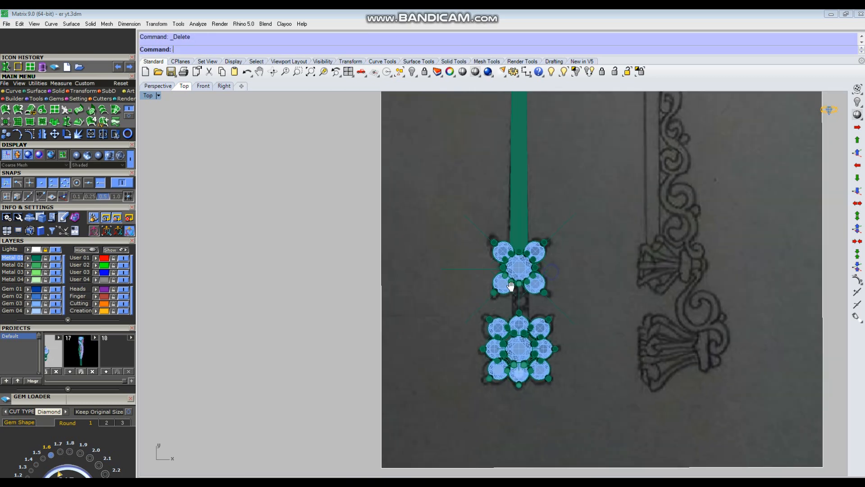
right_drag(524, 285, 502, 291)
scroll(467, 269, down, 4)
right_drag(558, 274, 543, 310)
scroll(576, 307, down, 4)
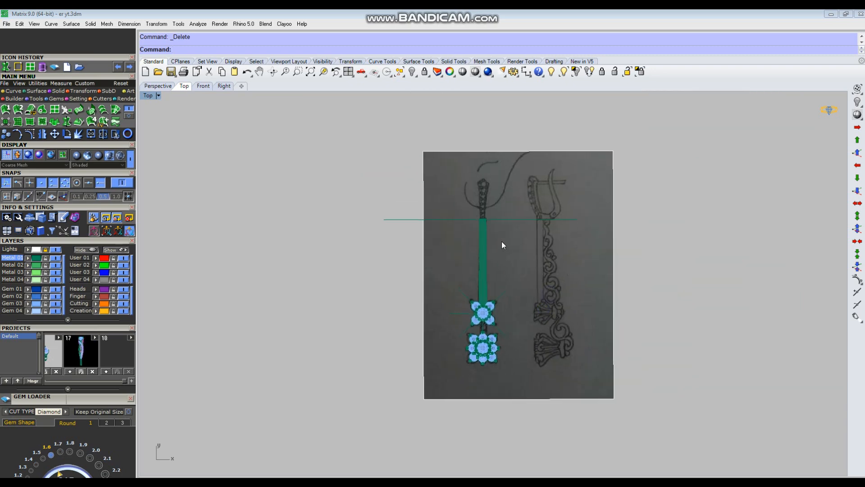
Step: Hide the reference sketch layer and extrude the tapered bar surface vertically into a solid bar in the Perspective view
scroll(484, 255, up, 8)
click(486, 257)
key(ctrl+F4)
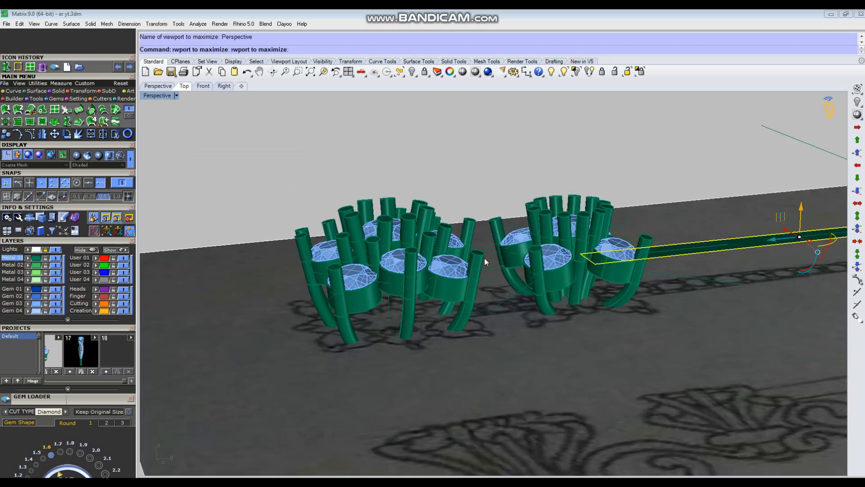
right_drag(484, 258, 358, 251)
scroll(358, 251, down, 4)
right_drag(503, 245, 494, 280)
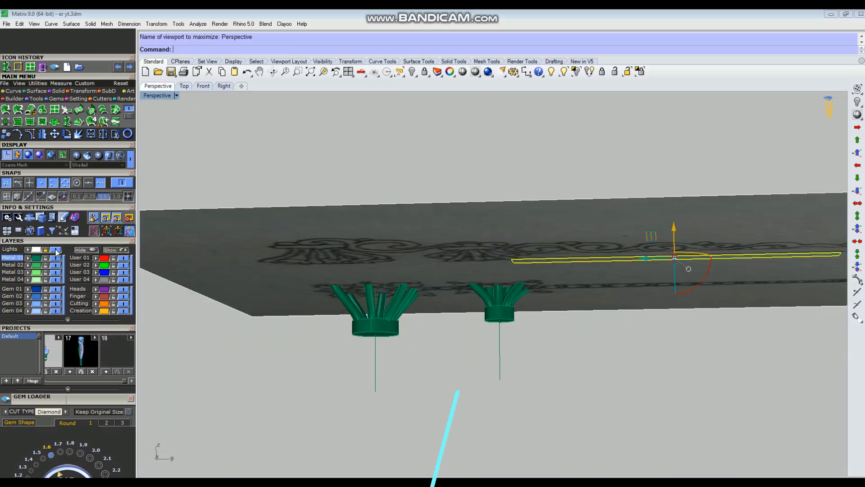
click(55, 250)
scroll(252, 279, down, 2)
right_drag(542, 259, 547, 273)
drag(593, 239, 594, 244)
click(501, 230)
right_drag(501, 228, 575, 309)
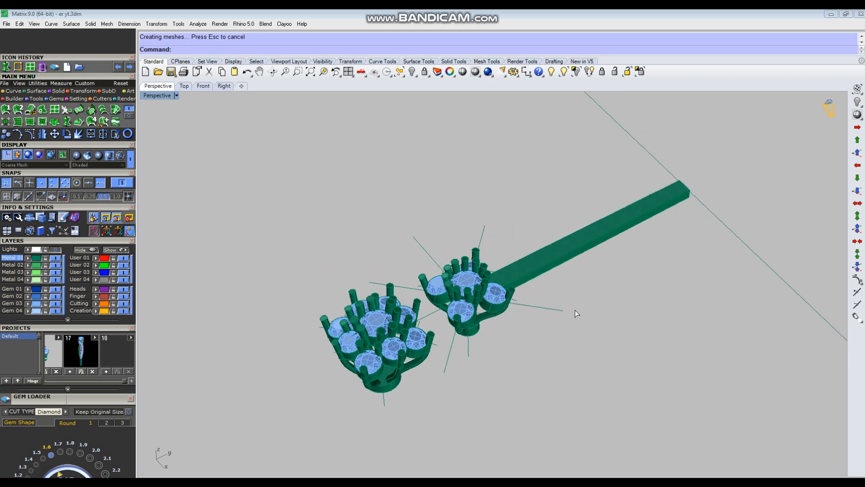
Step: In the Top view, draw a vertical line from the middle of the bar's upper end to the lowest prong of the nine-stone cluster
key(ctrl+F1)
scroll(535, 274, down, 3)
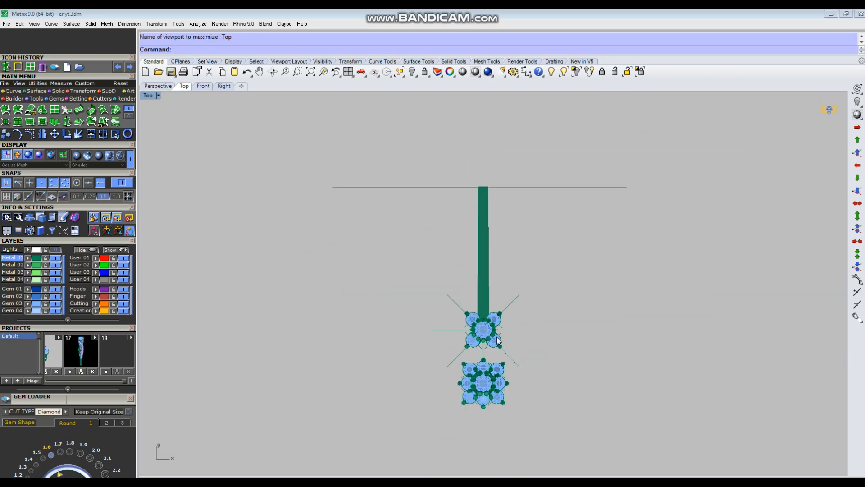
scroll(492, 338, up, 2)
click(479, 358)
click(610, 297)
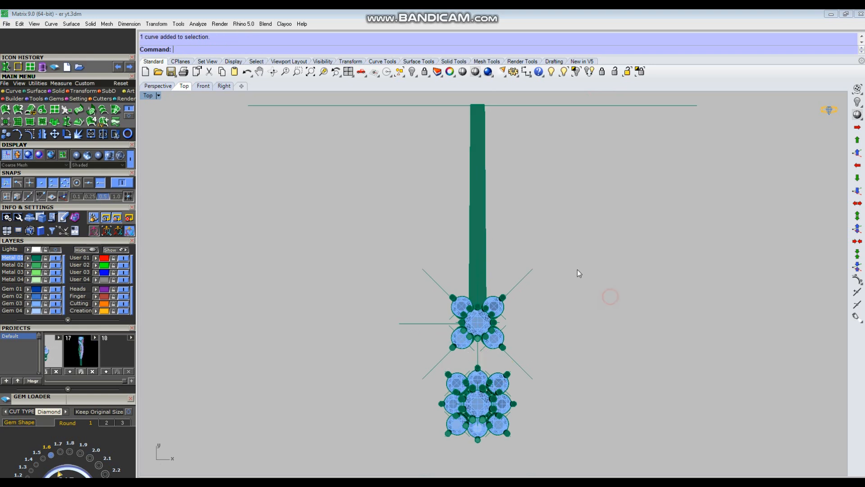
key(space)
right_drag(549, 176, 550, 214)
scroll(485, 144, up, 6)
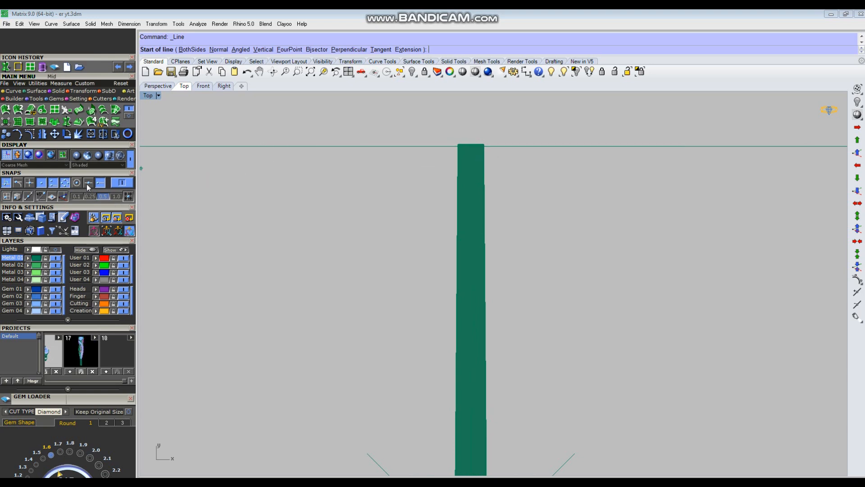
click(468, 143)
scroll(468, 144, down, 3)
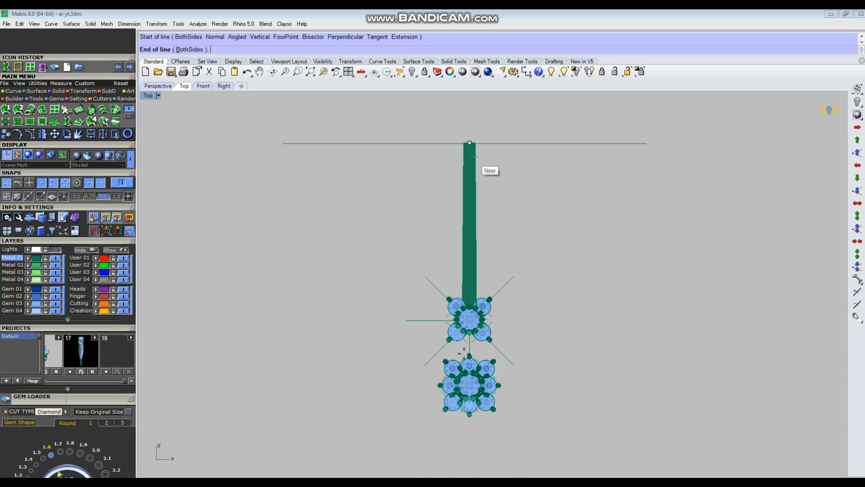
scroll(475, 435, up, 2)
scroll(474, 435, up, 5)
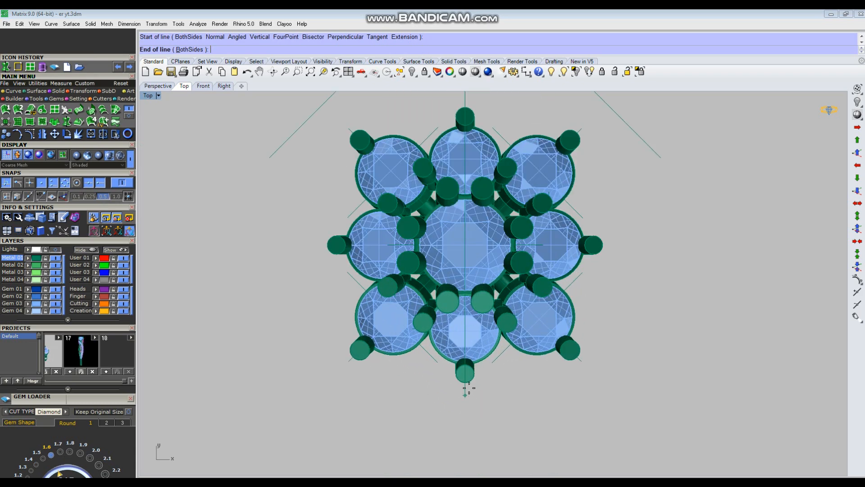
click(468, 382)
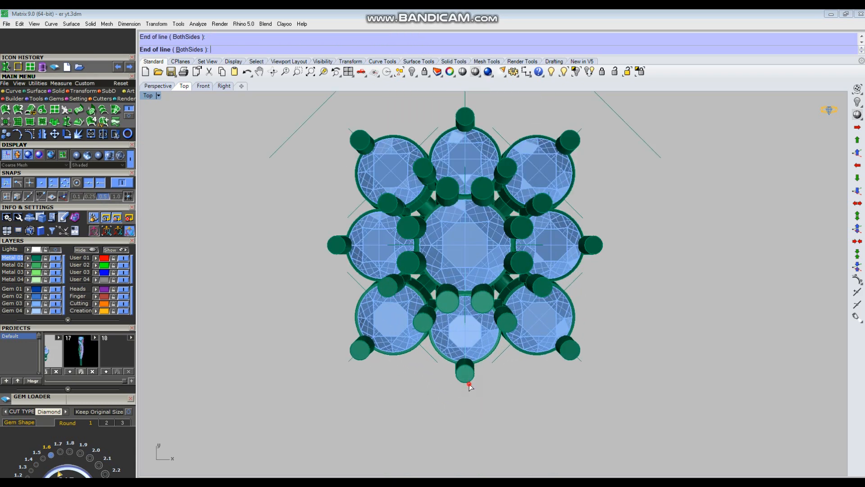
scroll(474, 408, down, 2)
scroll(479, 201, up, 3)
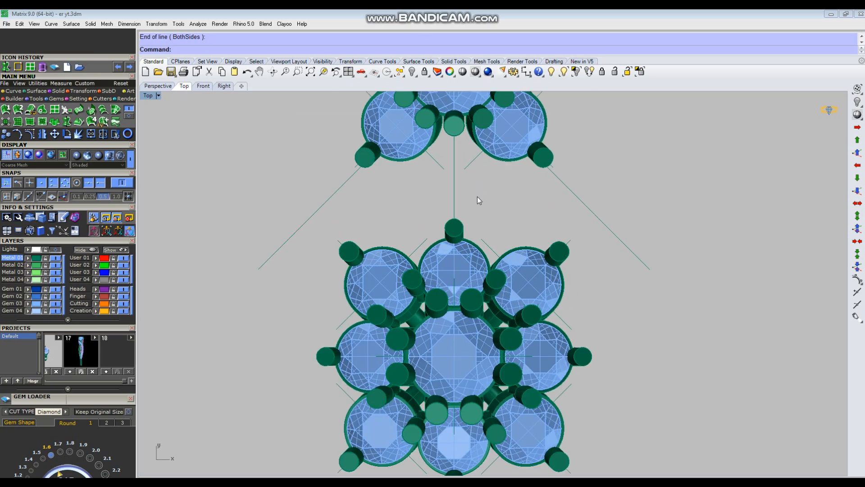
Step: Select the new vertical line and move it 20 mm horizontally away from the clusters towards the side-view sketch
click(455, 195)
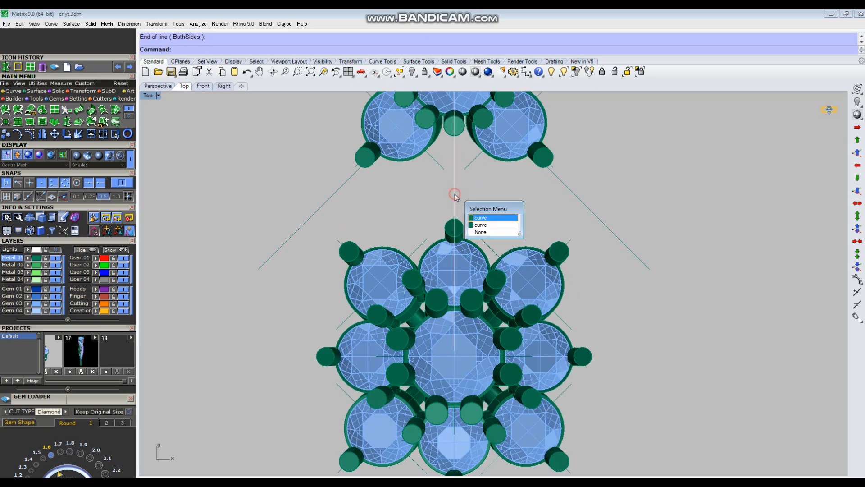
click(480, 224)
scroll(499, 283, down, 5)
right_drag(499, 283, 465, 316)
text(m)
key(Return)
click(533, 295)
text(20)
key(Return)
click(664, 296)
key(Escape)
Step: Show the reference sketch layer and shift the vertical line onto the bar's inner edge in the side-view drawing
click(50, 249)
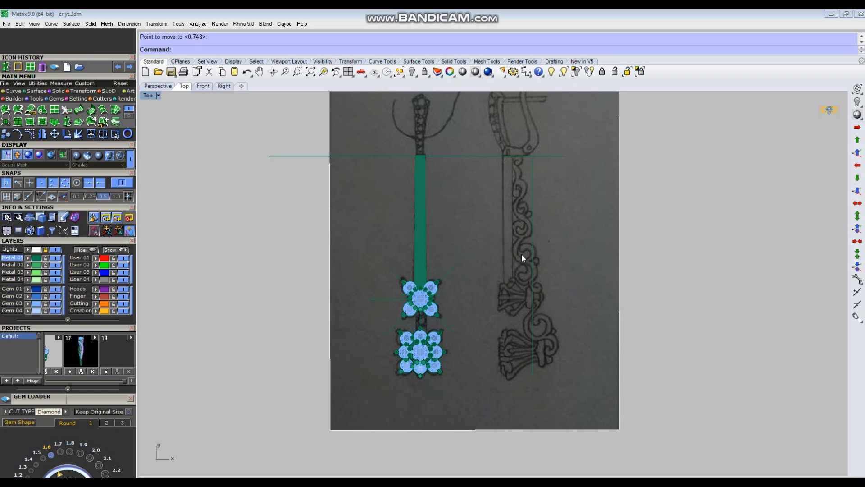
click(532, 239)
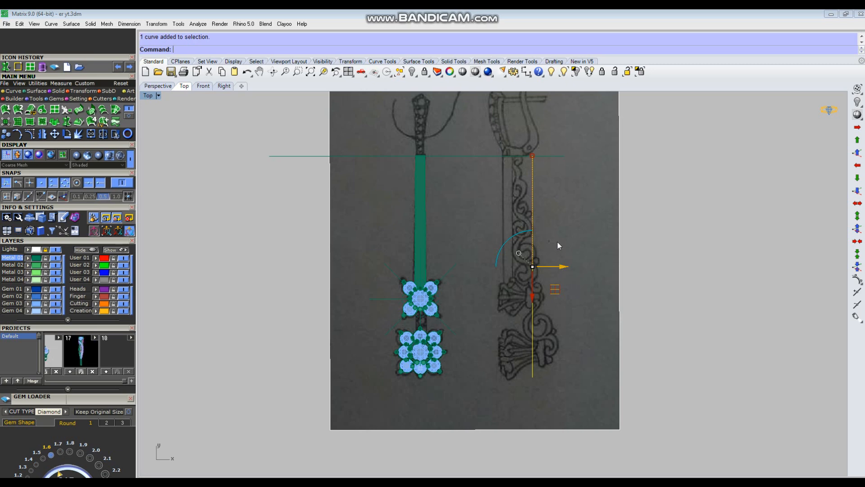
drag(562, 267, 541, 261)
click(662, 254)
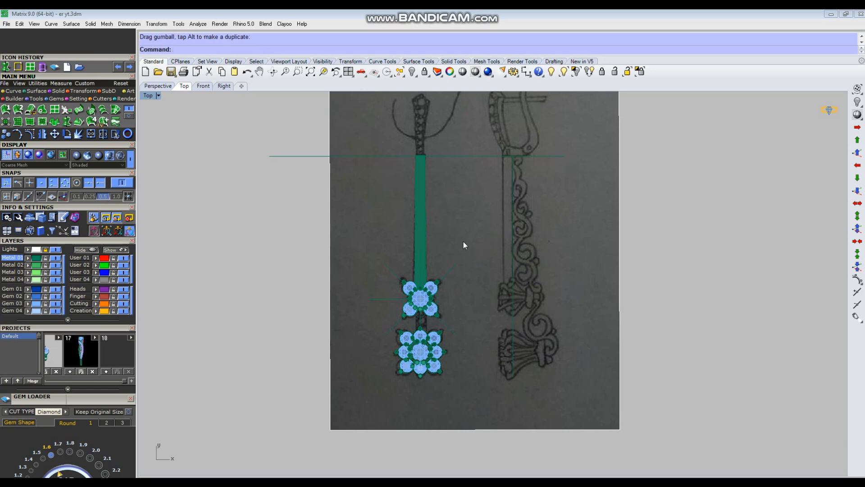
Step: Select both gem clusters and the solid bar, and hide them to leave the reference sketch clear
drag(378, 373, 378, 372)
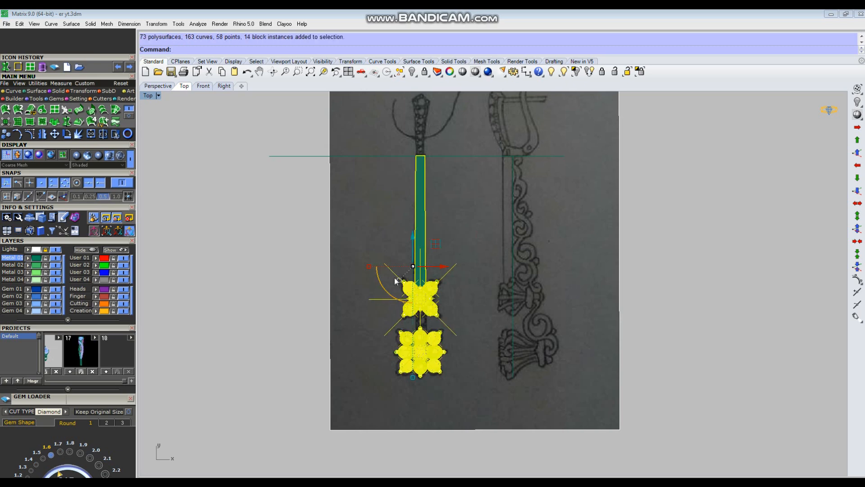
key(ctrl+h)
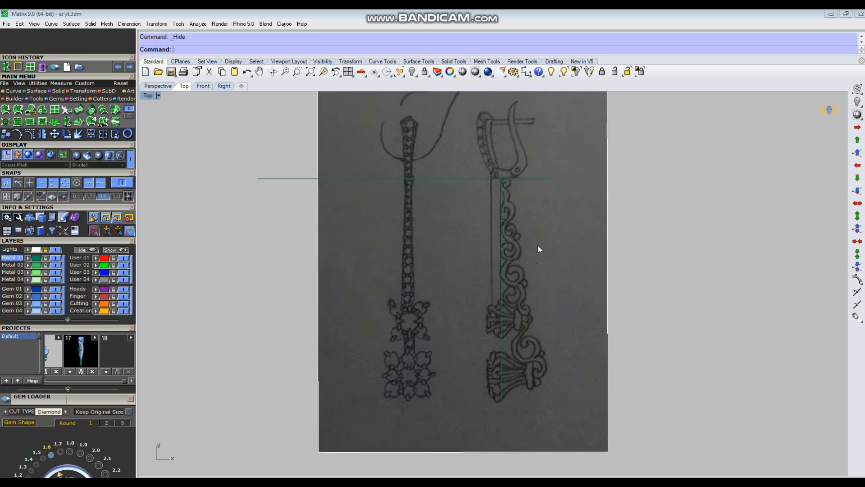
scroll(496, 221, up, 3)
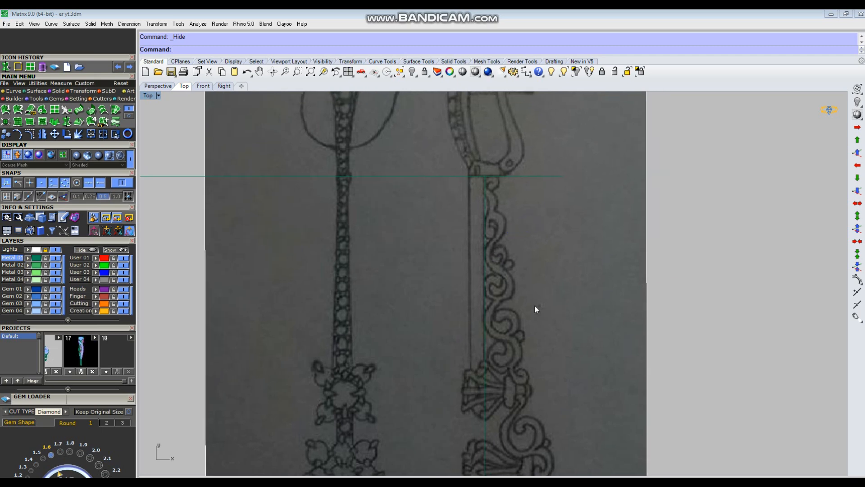
scroll(535, 304, down, 3)
scroll(509, 351, up, 5)
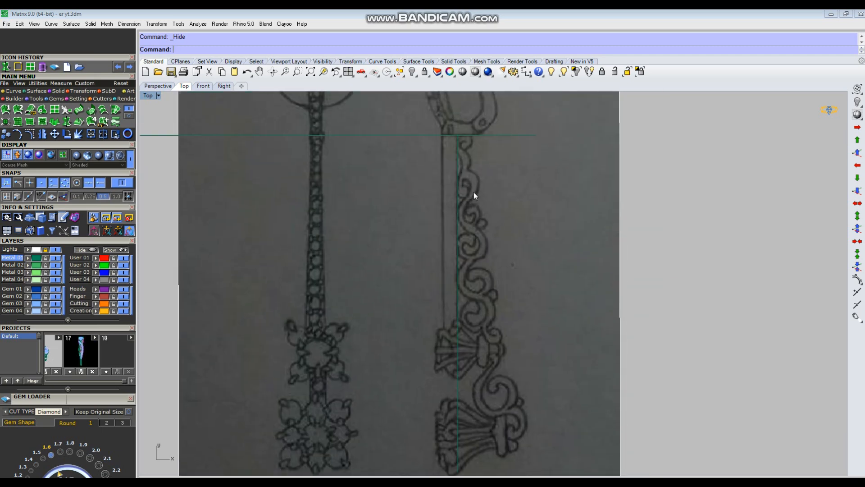
Step: Move the vertical line slightly to align it with the bar's edge beside the scrollwork in the side-view sketch
click(454, 257)
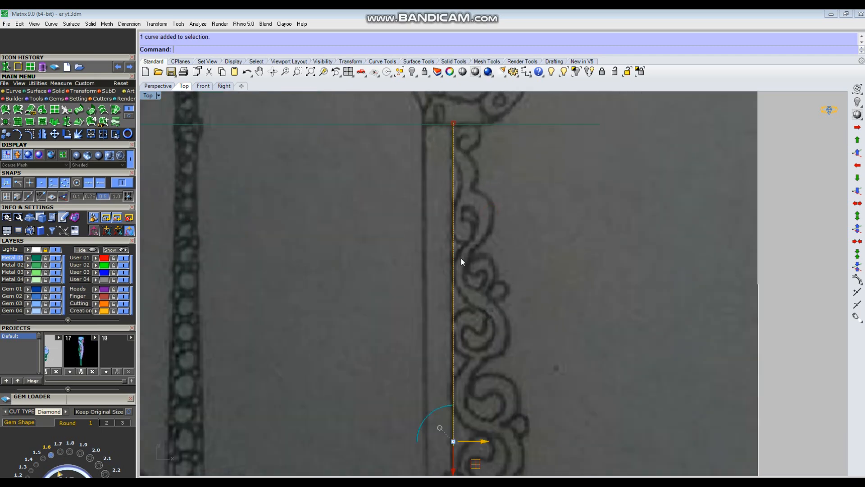
right_click(490, 272)
scroll(527, 233, up, 4)
click(544, 230)
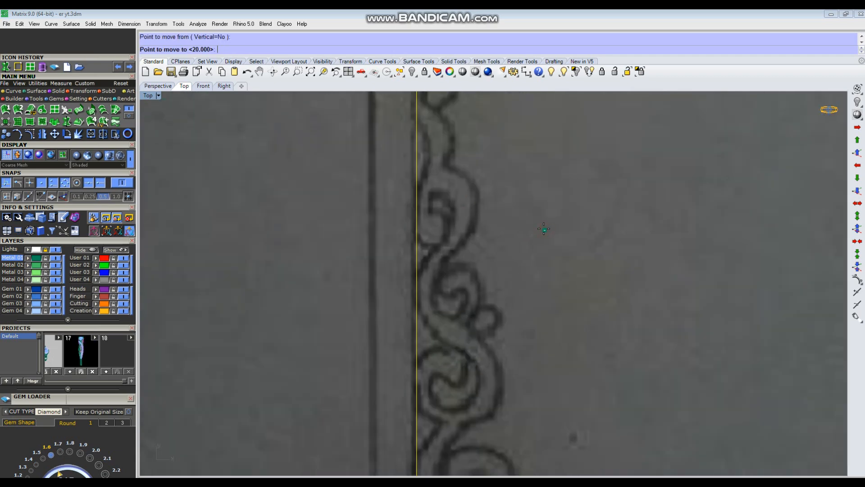
click(542, 229)
scroll(515, 243, down, 5)
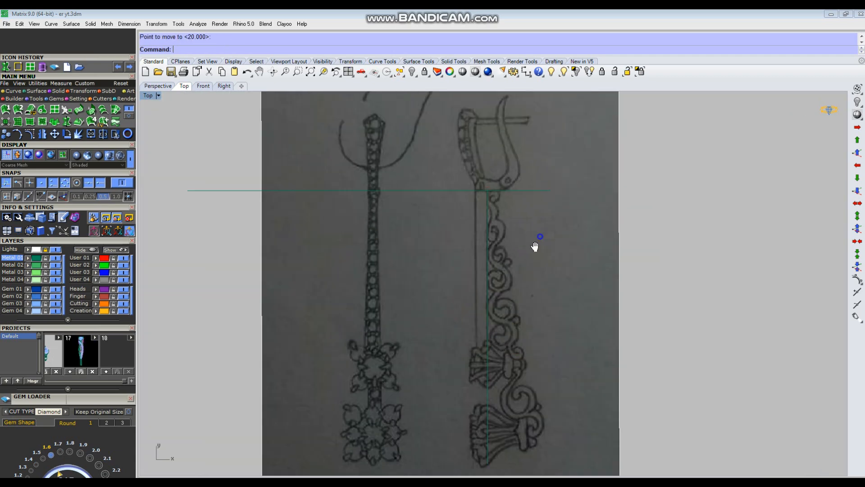
scroll(494, 235, up, 2)
scroll(494, 235, up, 1)
key(Return)
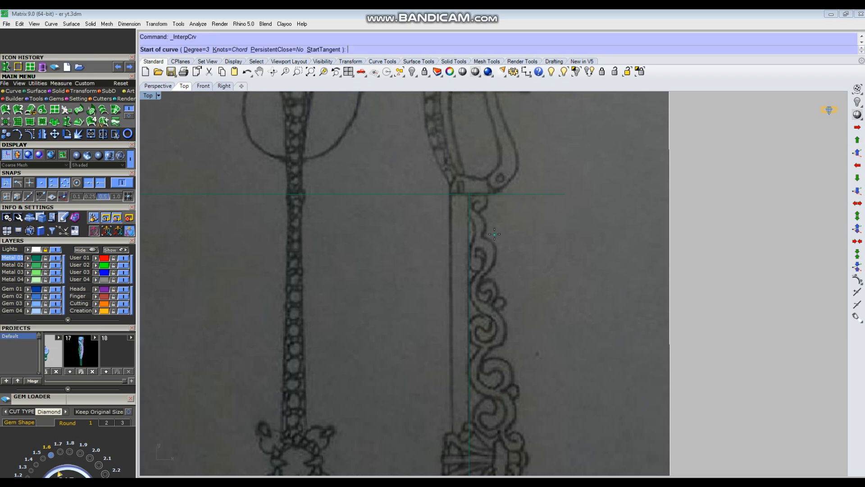
scroll(486, 279, up, 4)
right_drag(541, 246, 519, 209)
scroll(518, 209, down, 4)
right_drag(526, 268, 523, 208)
right_drag(537, 313, 540, 251)
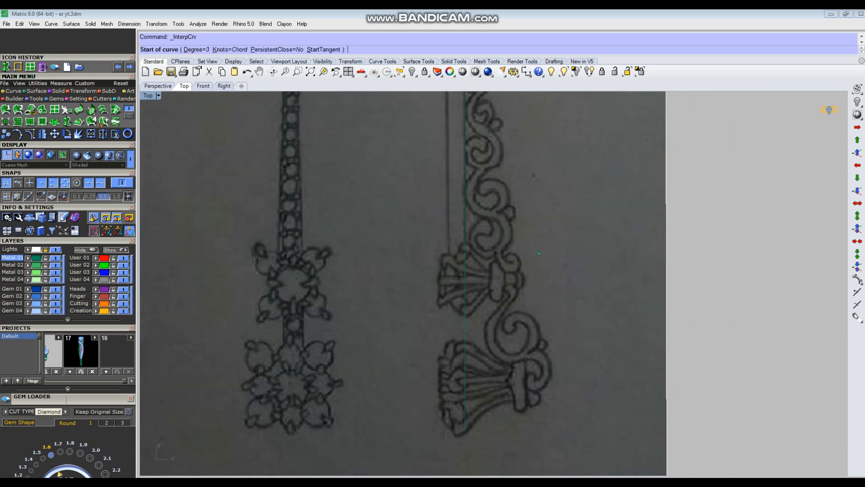
scroll(532, 384, up, 6)
scroll(546, 388, up, 6)
key(Escape)
Step: Draw a circle over the inner curl of the lowest scroll beside the lower cluster and nudge it into place
text(c)
key(Return)
scroll(539, 394, up, 2)
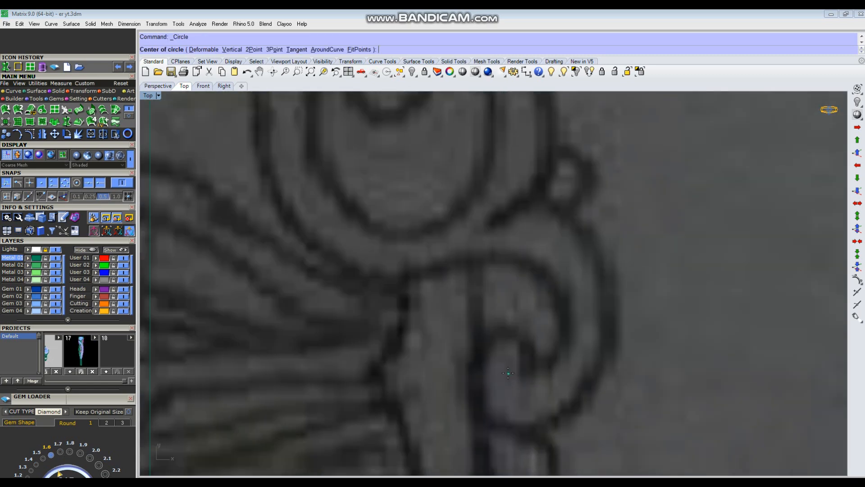
click(507, 372)
click(553, 396)
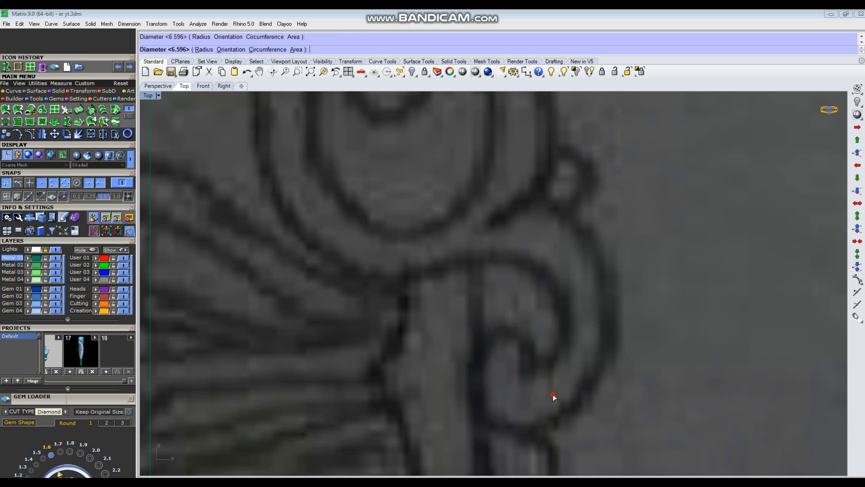
click(539, 353)
drag(538, 356, 545, 363)
right_drag(713, 349, 699, 312)
click(699, 312)
text(I)
key(Return)
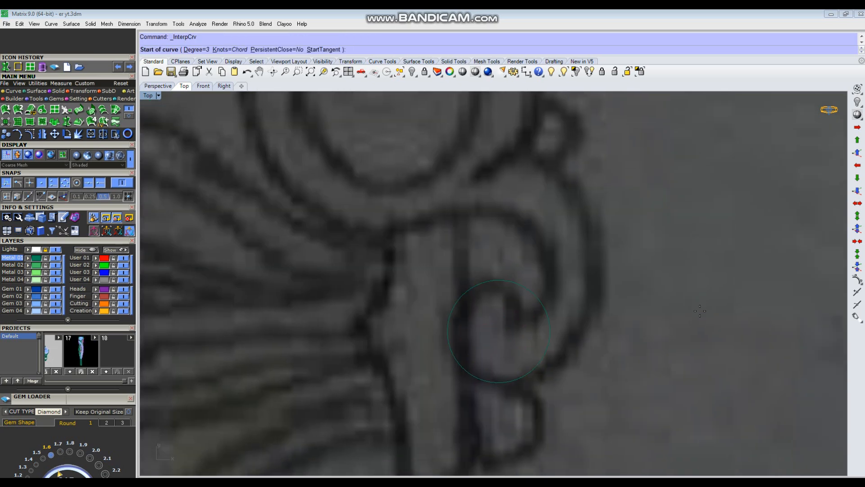
click(486, 389)
key(Escape)
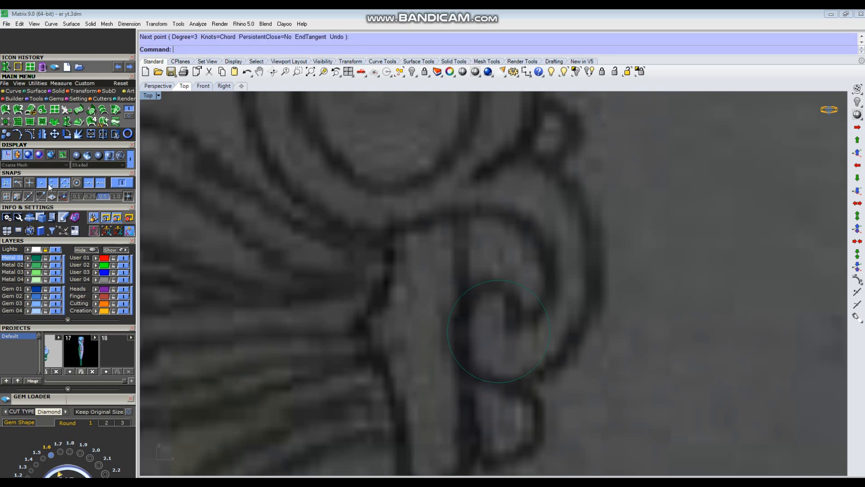
Step: Trace the lowest scroll's outer edge with an interpolated curve, from the bottom of the circle up to the large scroll above
key(Return)
click(484, 379)
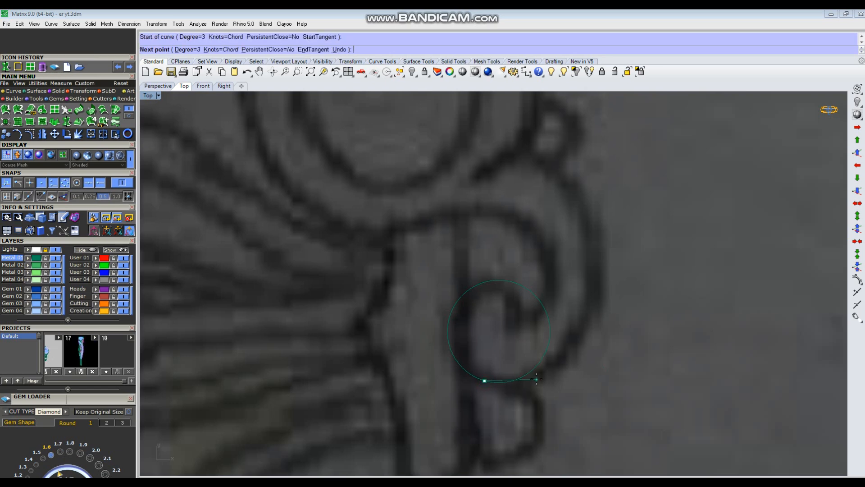
scroll(535, 376, up, 2)
click(532, 379)
click(612, 312)
click(612, 166)
scroll(604, 203, down, 5)
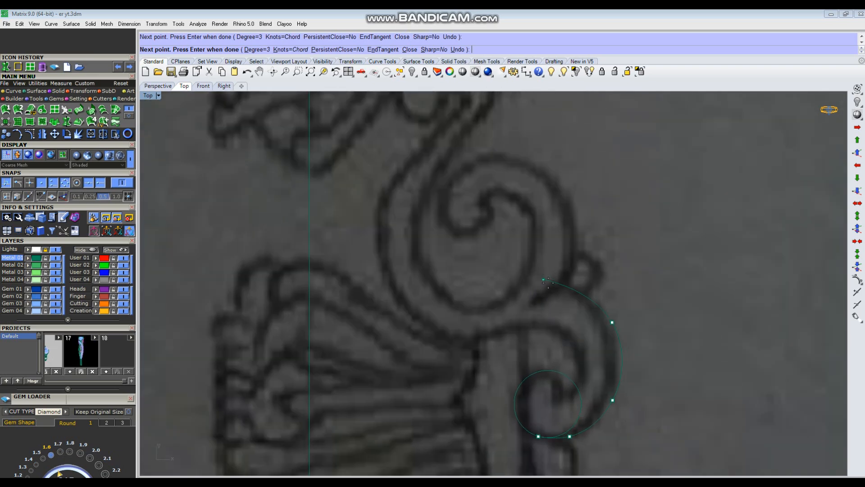
scroll(541, 306, down, 3)
key(Return)
Step: Copy the circle onto the inner curl of the large scroll between the two clusters
click(582, 381)
drag(581, 381, 532, 259)
key(Escape)
Step: Trace the large S-scroll's outer edge with an interpolated curve, from its curl circle up to the upper cluster's base
right_click(532, 258)
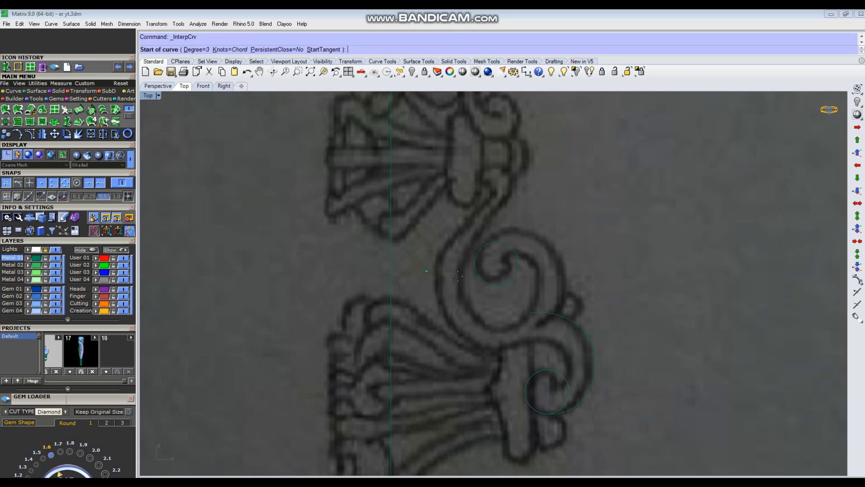
scroll(496, 253, up, 2)
click(501, 245)
click(523, 217)
click(584, 213)
click(630, 257)
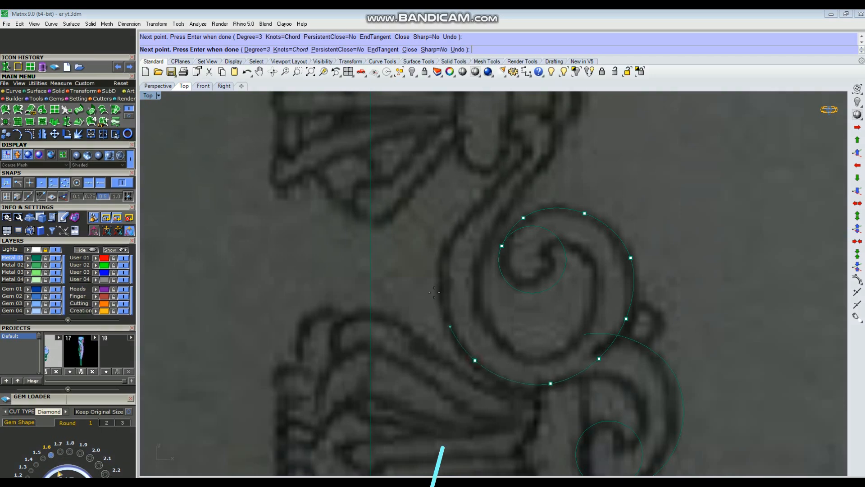
click(439, 272)
click(501, 186)
scroll(501, 185, down, 2)
right_drag(501, 185, 463, 315)
scroll(464, 307, up, 4)
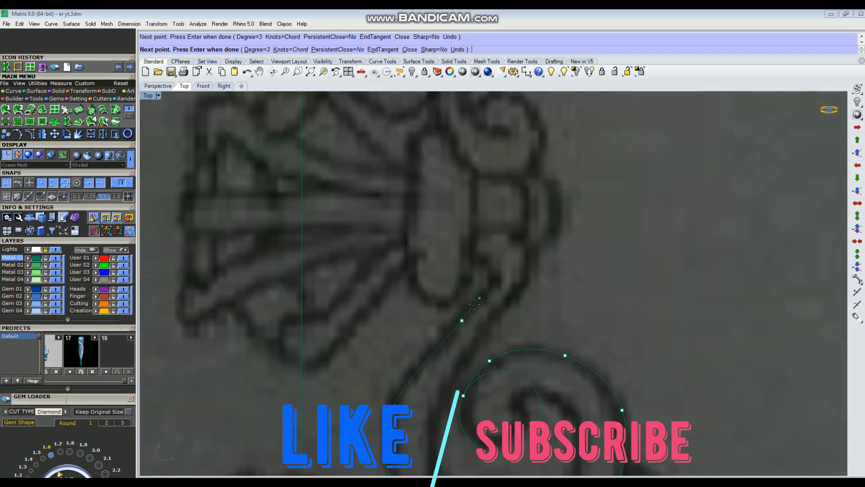
right_click(461, 246)
scroll(511, 271, down, 6)
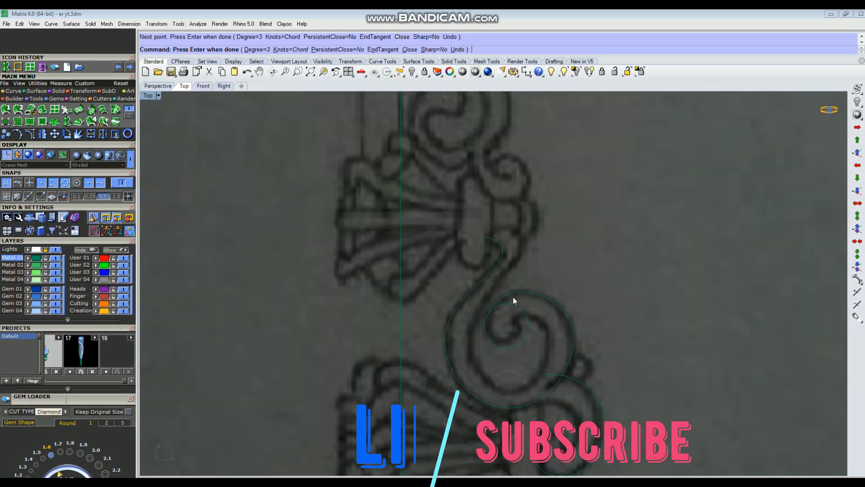
Step: Copy the circle onto the small curl beside the upper cluster, scaled down to fit the sketch
right_drag(513, 296, 534, 315)
scroll(539, 301, down, 2)
click(541, 352)
right_drag(544, 353, 542, 367)
alt+drag(549, 350, 556, 211)
scroll(522, 245, up, 4)
scroll(541, 239, up, 2)
click(600, 227)
Step: Trace the small curl's outer edge beside the upper cluster with an interpolated curve, continuing up to the scroll above
right_click(600, 227)
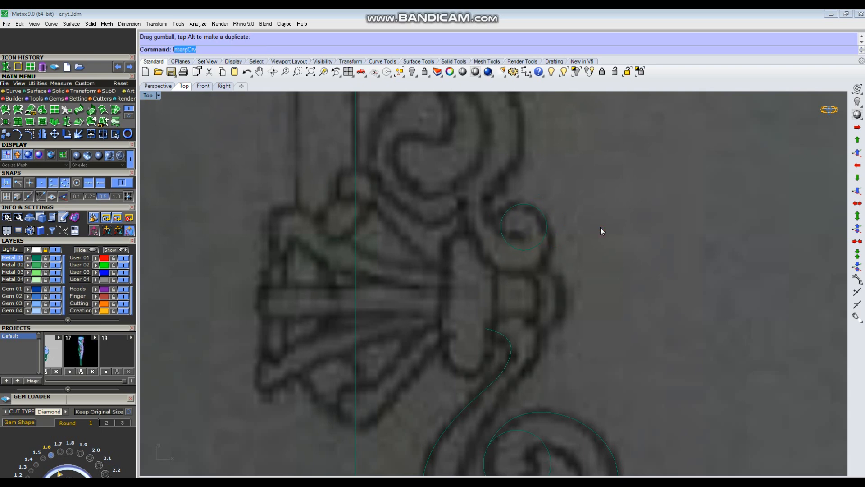
click(534, 206)
click(547, 227)
click(543, 265)
click(511, 275)
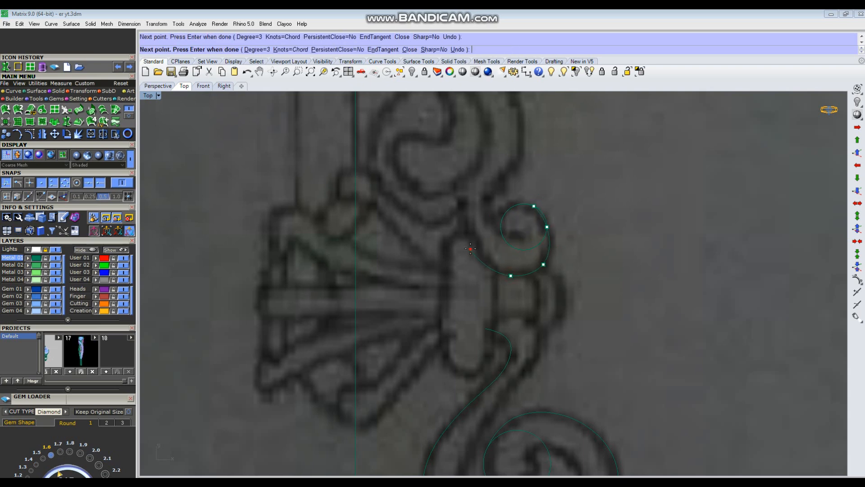
right_drag(581, 184, 573, 270)
scroll(574, 270, down, 4)
scroll(541, 295, down, 4)
scroll(542, 294, up, 4)
Step: Copy the small circle onto the curl of the first scroll above the upper cluster, then resize and shift it to fit
click(550, 286)
alt+drag(573, 286, 505, 210)
scroll(465, 239, up, 2)
shift+drag(465, 239, 462, 245)
drag(508, 208, 514, 208)
Step: Trace the first scroll above the upper cluster with an interpolated curve, from its curl circle around and up past the bead
right_click(634, 254)
scroll(559, 233, up, 4)
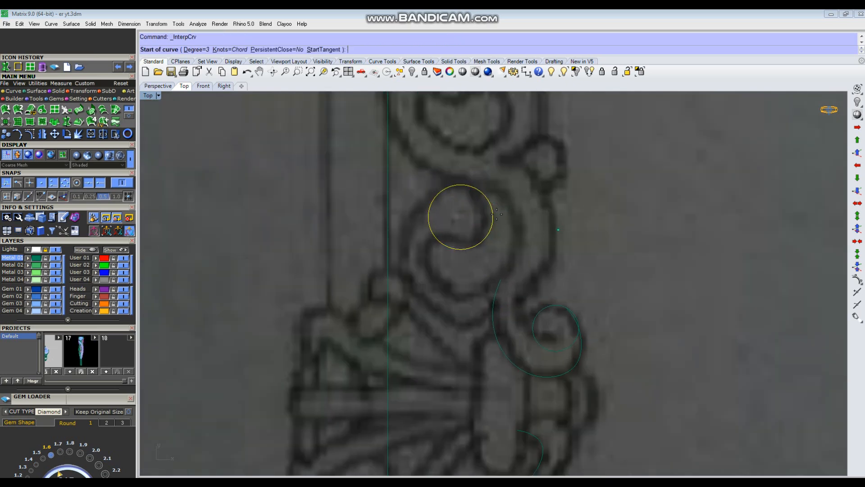
click(478, 203)
click(467, 185)
click(422, 170)
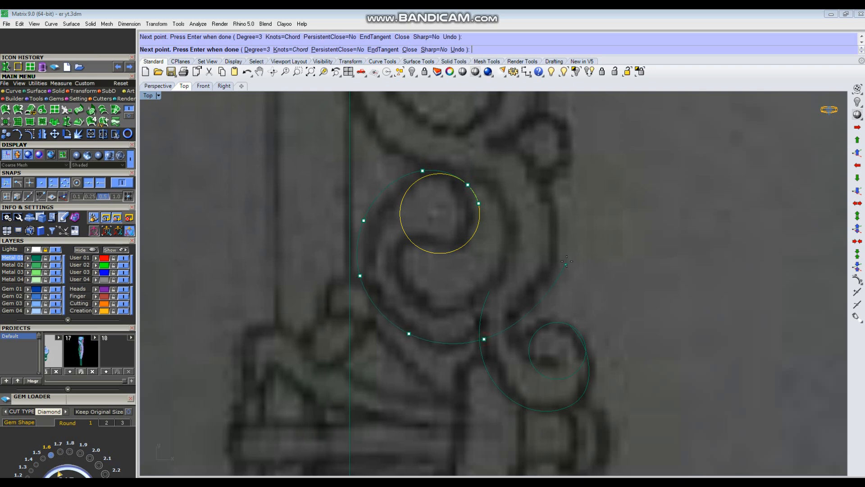
right_drag(562, 234, 572, 308)
scroll(572, 308, down, 4)
scroll(540, 245, up, 4)
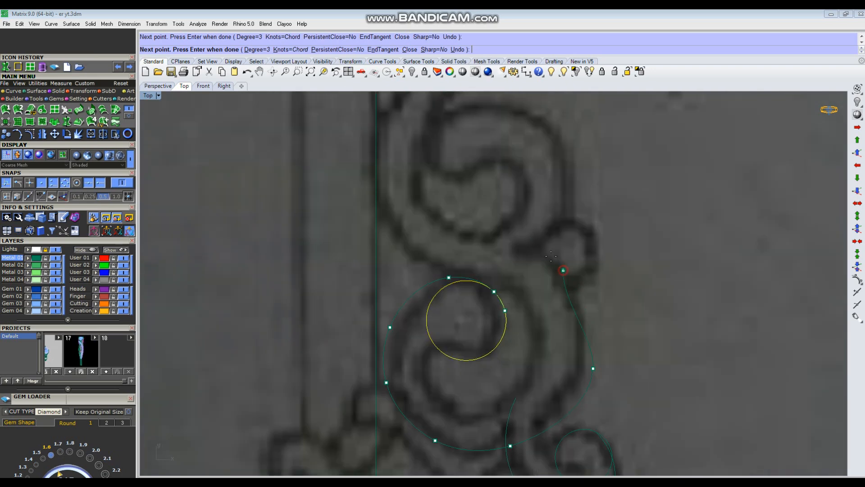
right_click(497, 230)
Step: Copy the circle onto the second scroll's curl above the upper cluster and trace that scroll's outer edge with an interpolated curve
scroll(537, 343, down, 4)
alt+drag(523, 317, 525, 205)
right_click(630, 217)
scroll(509, 198, up, 2)
click(455, 194)
click(482, 183)
click(556, 199)
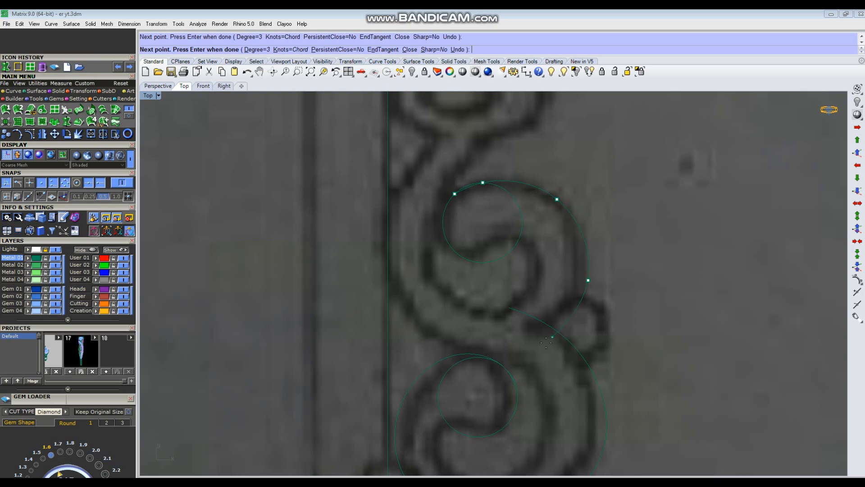
click(397, 190)
right_drag(406, 174, 367, 281)
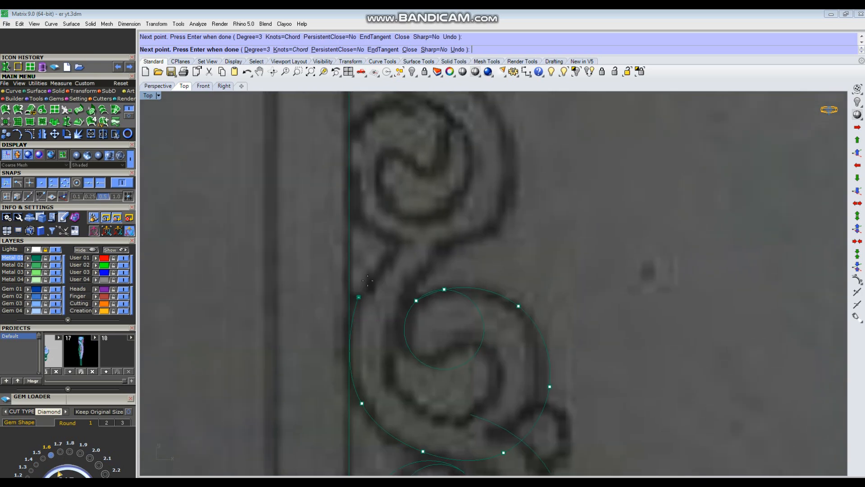
key(Return)
scroll(515, 281, down, 4)
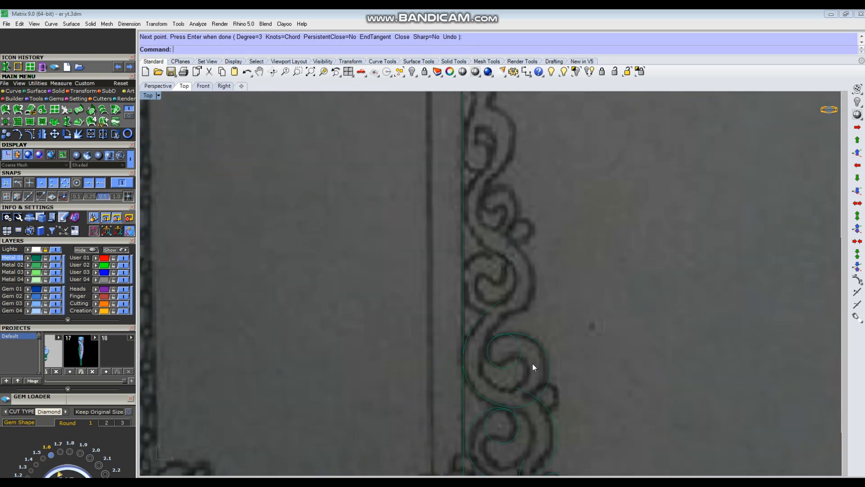
Step: Copy the circle onto the third scroll's curl above the upper cluster and rescale and position it to fit
scroll(521, 335, up, 3)
click(521, 335)
drag(521, 335, 503, 201)
scroll(478, 229, up, 4)
shift+drag(457, 258, 461, 251)
drag(499, 203, 503, 192)
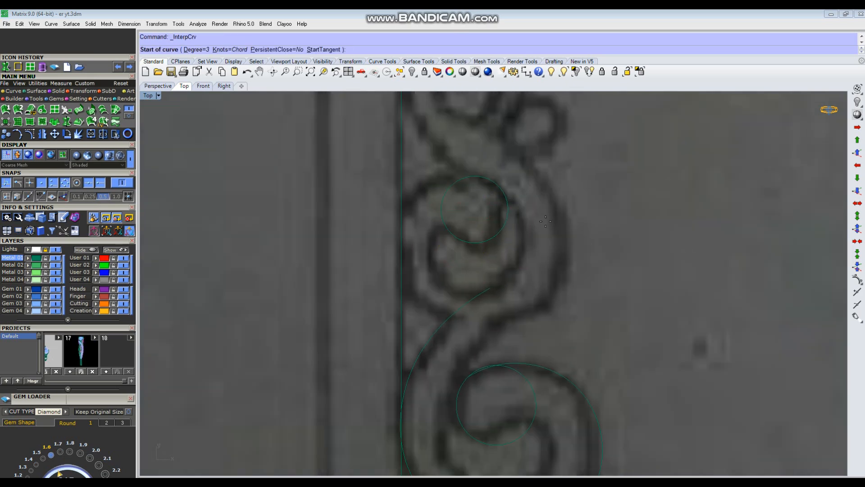
Step: Trace an interpolated curve from the third scroll's curl circle around its outer edge and up through the two scrolls above
scroll(509, 200, up, 2)
click(504, 191)
click(482, 169)
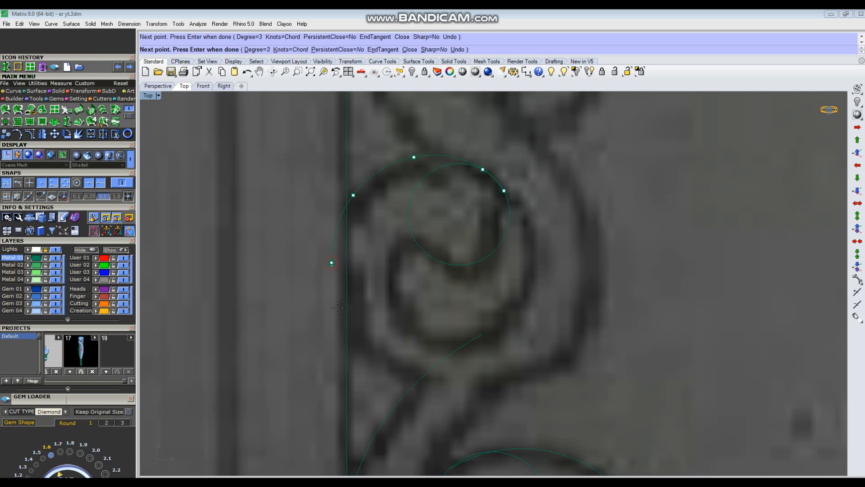
scroll(603, 234, down, 3)
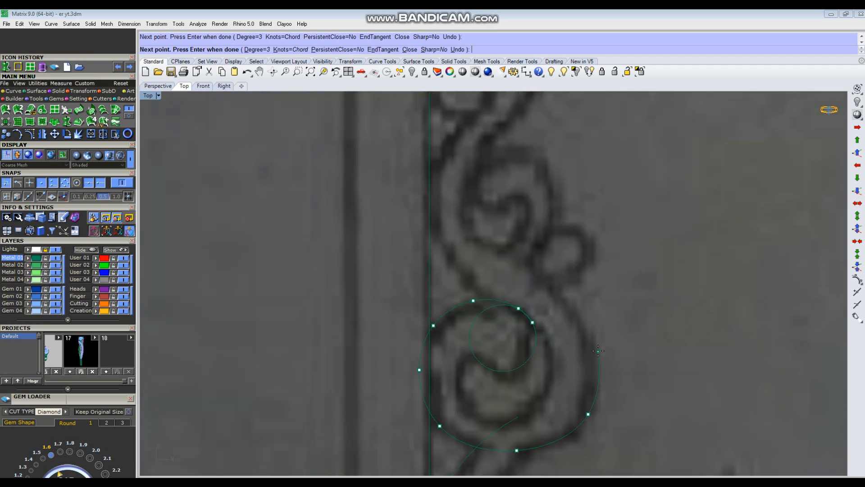
scroll(574, 302, up, 1)
click(543, 286)
scroll(543, 286, down, 3)
scroll(525, 273, up, 2)
click(522, 161)
right_drag(514, 230, 502, 331)
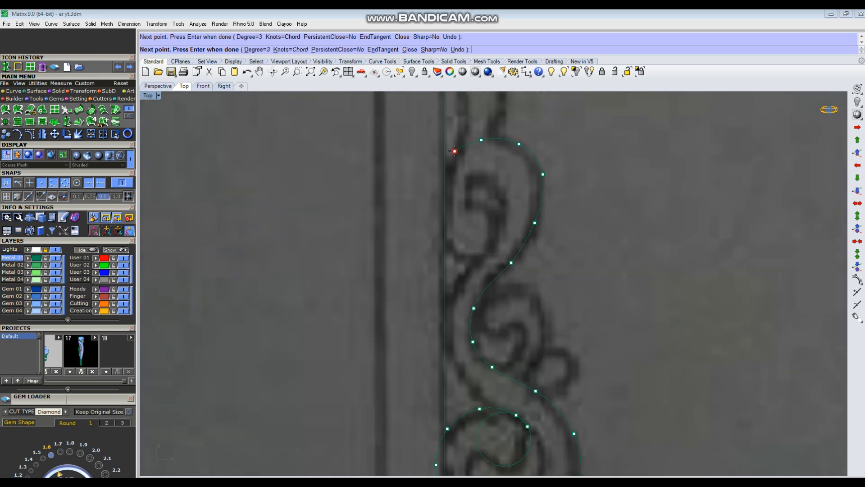
click(467, 259)
right_click(468, 259)
scroll(518, 270, down, 3)
scroll(552, 317, up, 3)
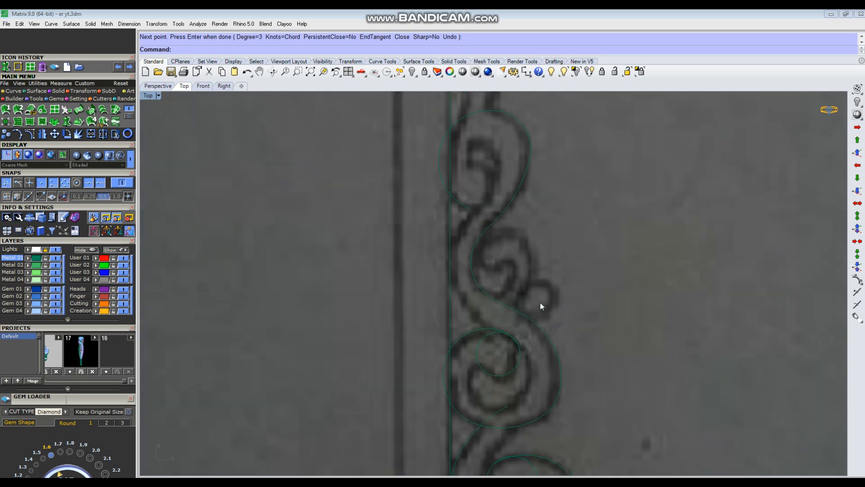
Step: Split the new curve at a point beside the small upper bead and delete its upper portion
click(537, 319)
key(ctrl+shift+s)
text(p)
key(Return)
click(482, 295)
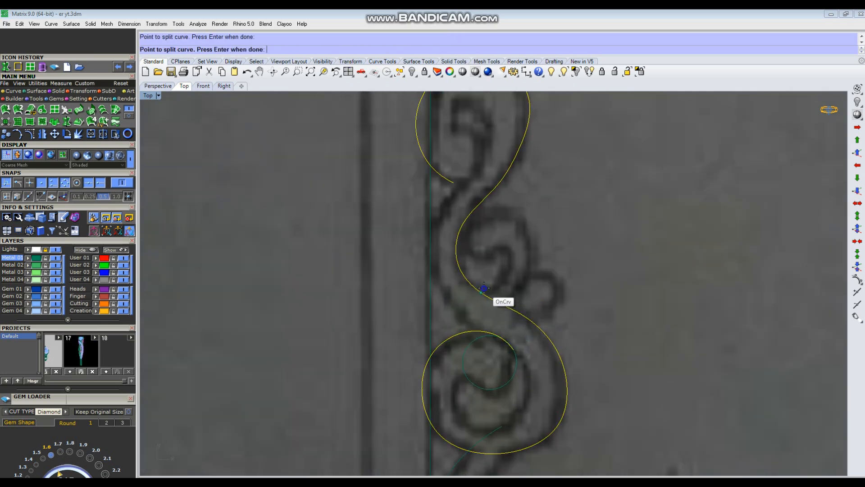
right_click(484, 296)
ctrl+click(543, 330)
scroll(546, 331, down, 4)
key(Delete)
Step: Copy the third scroll's circle onto the curl of the fourth scroll, beside the upper bead
scroll(547, 333, up, 3)
click(541, 335)
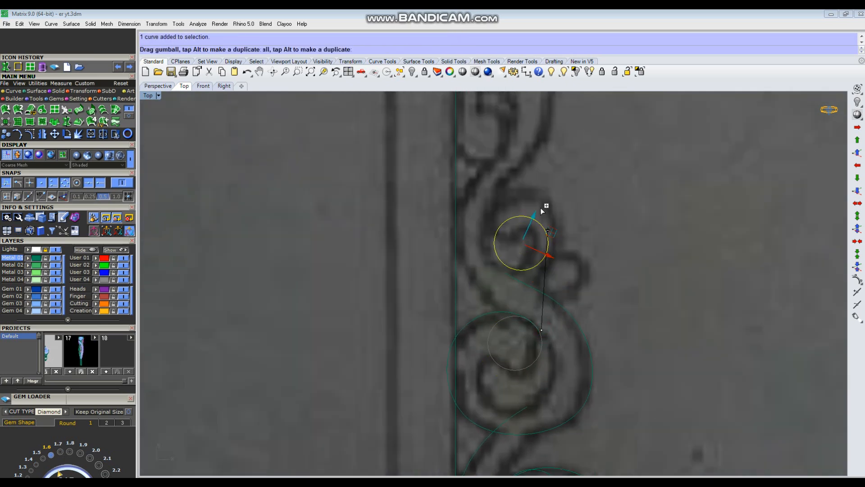
click(575, 234)
Step: Trace the fourth scroll with an interpolated curve from its circle, around the bar side and up into the fifth scroll's curl
text(InterpCrv)
key(Return)
scroll(520, 181, up, 4)
click(489, 202)
click(513, 195)
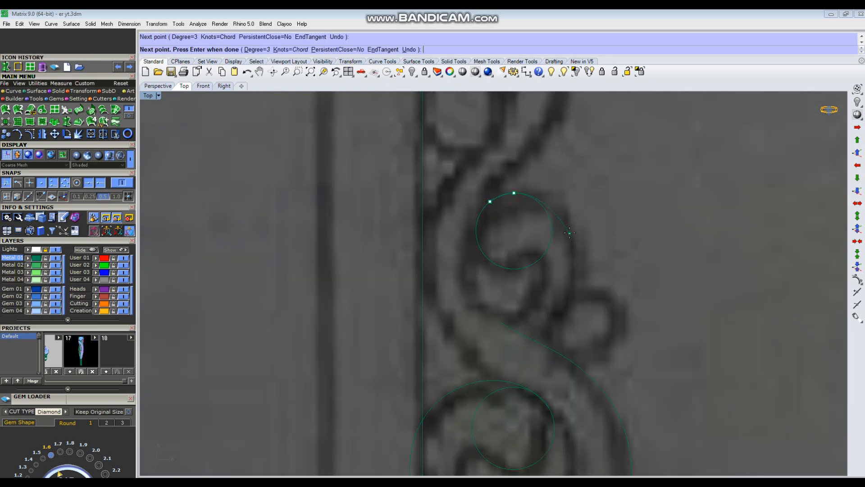
click(440, 190)
right_drag(408, 279, 384, 349)
Step: Copy the circle onto the fifth scroll's curl and onto the topmost curl just below the horizontal line
scroll(384, 348, down, 4)
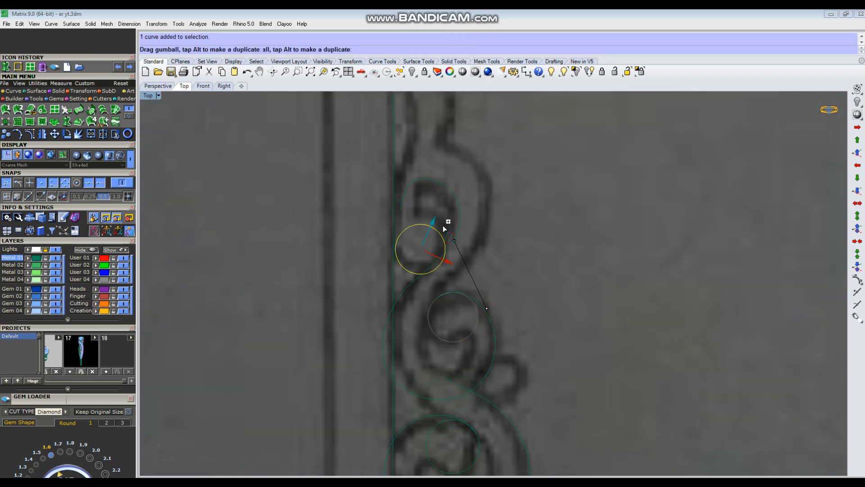
drag(447, 228, 451, 231)
click(512, 249)
scroll(512, 251, down, 2)
right_drag(512, 251, 543, 467)
scroll(510, 335, down, 4)
scroll(477, 361, up, 2)
Step: Trace the topmost scroll with an interpolated curve, from its circle around the upper edge and down along the bar
right_click(583, 299)
scroll(527, 302, up, 4)
click(465, 292)
click(479, 278)
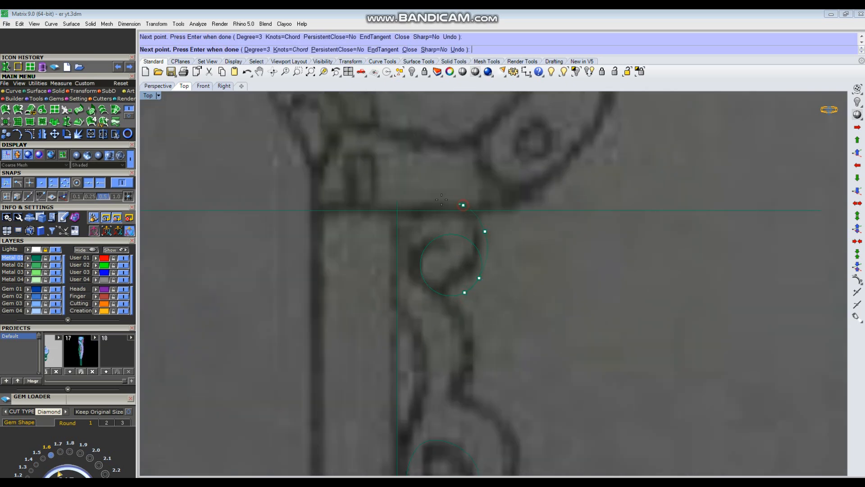
scroll(410, 328, down, 2)
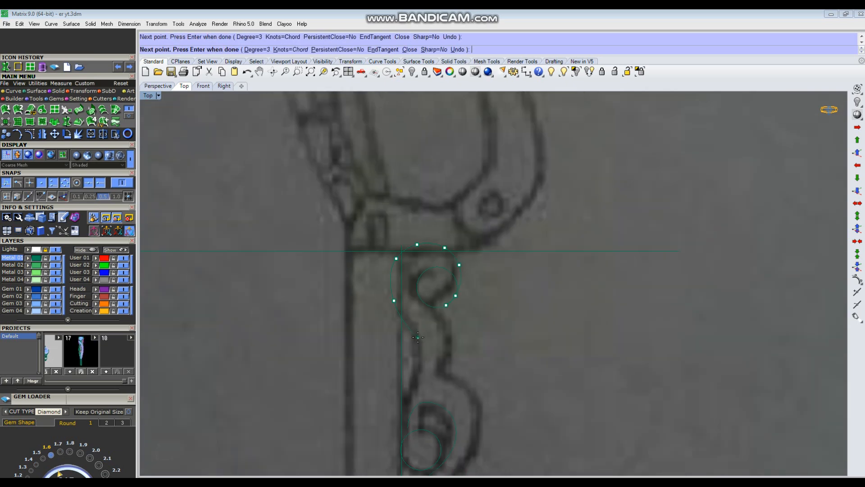
right_click(419, 392)
scroll(457, 265, down, 4)
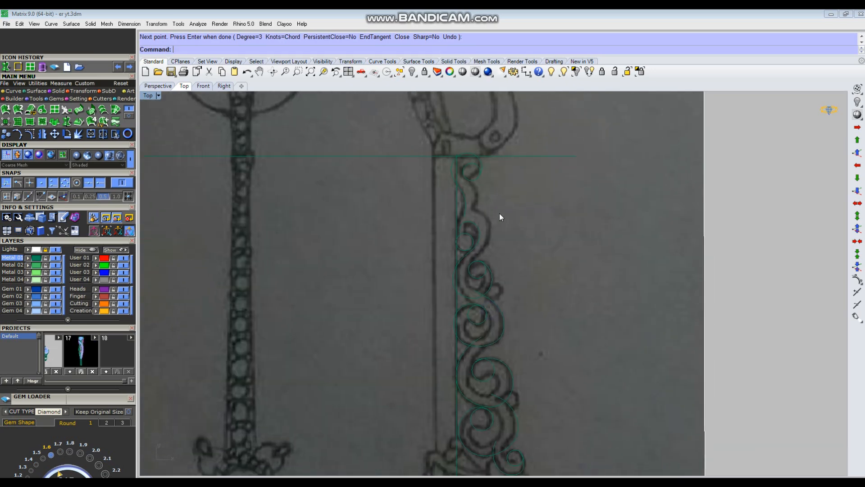
Step: Show the control points of the fourth scroll's curve and shift the end points of its upper curl near the circle
right_drag(522, 300, 508, 319)
scroll(461, 253, up, 10)
click(469, 251)
key(F10)
scroll(432, 277, up, 4)
drag(440, 244, 499, 310)
scroll(398, 272, up, 2)
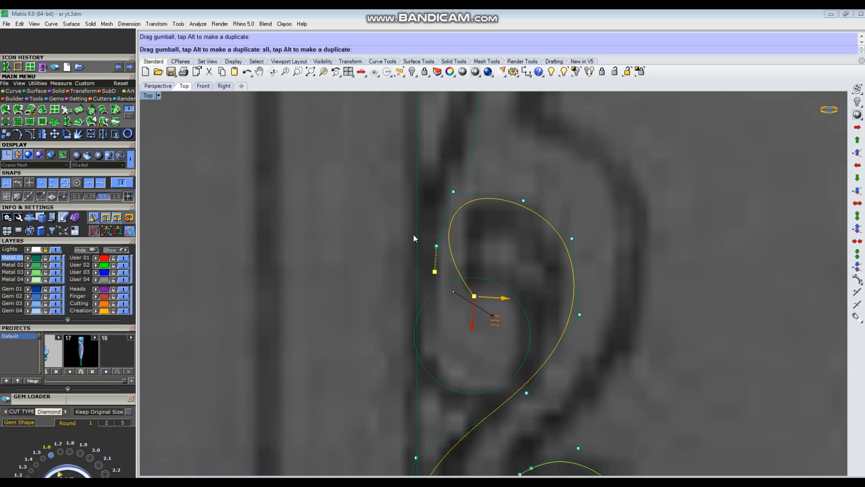
drag(444, 274, 447, 286)
key(Escape)
Step: Hide the Lights layer with the reference sketch and bring back the control points of the fourth scroll's curve
click(56, 249)
scroll(458, 227, down, 14)
right_drag(528, 193, 526, 215)
key(Escape)
scroll(457, 204, up, 6)
click(466, 246)
right_drag(526, 273, 519, 297)
scroll(496, 307, up, 4)
click(467, 301)
key(F10)
scroll(467, 301, up, 2)
Step: Reposition the control points around the fourth scroll curve's upper curl to smooth its shape
click(489, 302)
click(488, 302)
click(506, 295)
click(551, 220)
drag(510, 280, 519, 271)
click(588, 265)
scroll(498, 308, down, 1)
click(521, 327)
click(595, 223)
Step: Fine-tune the upper curl's end points so the curve runs smoothly into its circle
scroll(568, 232, down, 2)
scroll(473, 329, up, 4)
click(465, 253)
drag(488, 231, 492, 232)
click(518, 217)
scroll(448, 299, up, 4)
drag(520, 333, 517, 323)
click(545, 274)
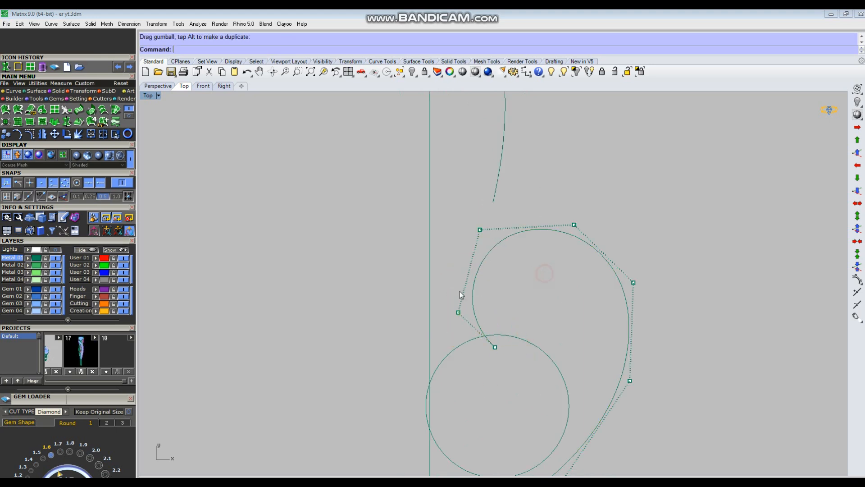
drag(483, 294, 487, 294)
click(556, 271)
Step: Adjust the bar-side control points of the fourth scroll's loop to round it
scroll(560, 259, down, 8)
right_drag(591, 330, 584, 241)
scroll(584, 243, down, 2)
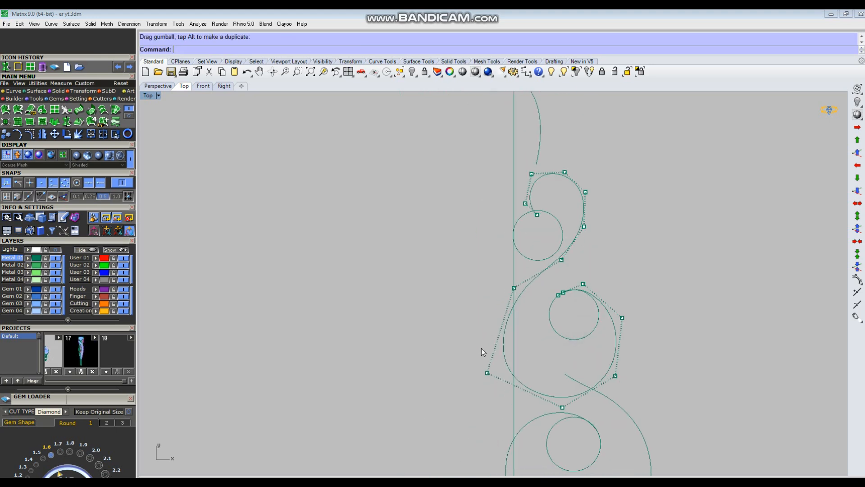
drag(521, 355, 523, 354)
click(554, 347)
scroll(537, 253, up, 4)
drag(476, 273, 514, 320)
drag(524, 288, 518, 301)
click(563, 298)
scroll(573, 270, down, 5)
Step: Move the outer control points of the fourth scroll's loop for an even curvature
scroll(573, 286, up, 5)
drag(557, 268, 602, 236)
click(674, 255)
drag(650, 352, 723, 316)
drag(714, 302, 719, 300)
click(726, 264)
right_drag(701, 343, 711, 259)
drag(656, 319, 716, 369)
drag(710, 329, 718, 336)
click(731, 331)
Step: Refine the remaining points of the fourth scroll's loop and align its inner end with the lower circle
drag(560, 433, 614, 389)
drag(444, 309, 495, 328)
click(566, 302)
scroll(567, 302, down, 4)
scroll(607, 217, up, 8)
drag(584, 247, 631, 218)
click(680, 210)
scroll(552, 252, up, 4)
drag(524, 233, 550, 265)
drag(566, 231, 572, 224)
click(533, 219)
scroll(532, 218, down, 4)
drag(628, 204, 629, 201)
click(556, 211)
scroll(548, 213, down, 6)
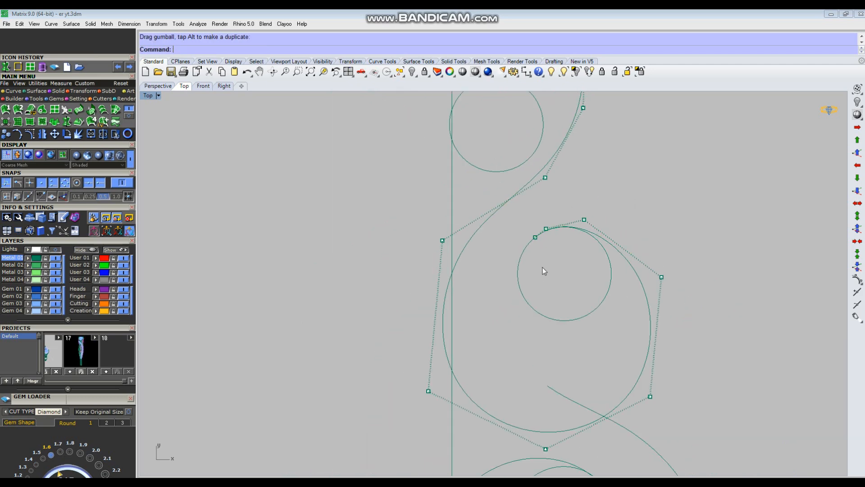
Step: Nudge the outer and lower control points of the fourth scroll once more to even out its loop
right_drag(544, 271, 517, 265)
drag(590, 290, 639, 243)
click(595, 313)
right_drag(587, 328, 596, 291)
scroll(596, 292, up, 2)
drag(586, 298, 646, 349)
drag(636, 316, 643, 322)
click(674, 300)
scroll(671, 295, down, 4)
right_drag(631, 318, 628, 289)
drag(549, 290, 591, 311)
click(506, 276)
scroll(518, 311, down, 9)
Step: Show the control points of the third scroll's curve and reshape the bar side of its loop
key(Escape)
click(569, 317)
scroll(568, 314, up, 10)
key(F10)
drag(512, 332, 564, 361)
drag(422, 312, 463, 349)
drag(468, 306, 472, 311)
drag(406, 243, 438, 287)
drag(446, 239, 449, 247)
click(495, 270)
right_drag(488, 266, 485, 301)
drag(423, 277, 446, 233)
drag(405, 263, 406, 266)
click(478, 303)
scroll(532, 305, down, 4)
Step: Adjust the third scroll's inner control points so the curve follows its circle smoothly
scroll(568, 325, up, 6)
drag(579, 359, 614, 316)
right_drag(591, 230, 573, 284)
drag(556, 298, 595, 258)
scroll(502, 218, up, 4)
drag(493, 226, 530, 194)
drag(537, 189, 543, 189)
right_drag(486, 194, 486, 223)
drag(423, 228, 471, 173)
drag(503, 257, 522, 245)
click(618, 222)
Step: Smooth the upper part of the third scroll's curve by repositioning its control points
scroll(563, 214, down, 8)
scroll(467, 234, up, 4)
drag(396, 233, 502, 206)
scroll(494, 272, up, 6)
click(535, 170)
scroll(524, 221, down, 8)
scroll(447, 298, up, 6)
drag(466, 182, 520, 230)
drag(518, 187, 521, 193)
click(424, 186)
Step: Move the lower control points of the third scroll to round the underside of its loop
scroll(425, 189, down, 4)
drag(435, 323, 507, 376)
drag(500, 335, 497, 331)
click(548, 309)
drag(431, 258, 472, 296)
drag(472, 259, 471, 256)
click(514, 299)
scroll(466, 265, down, 8)
Step: Pull the outer control points of the third scroll slightly to even out its outer side
scroll(532, 301, up, 10)
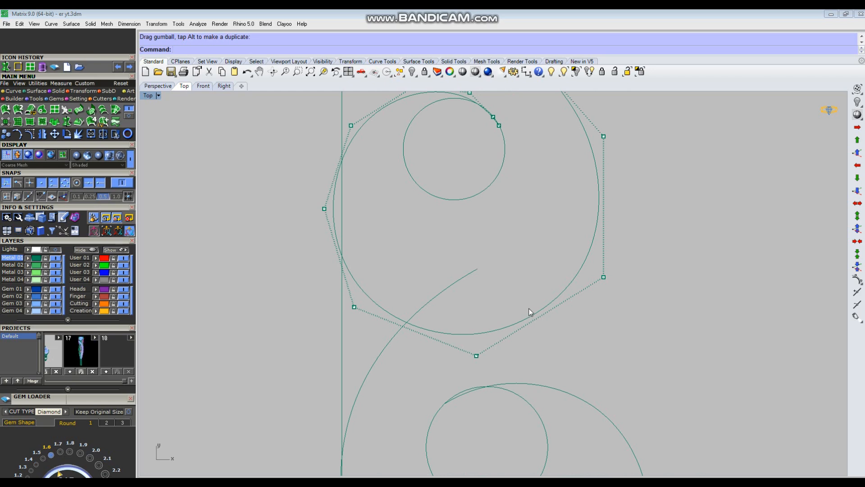
scroll(493, 316, down, 2)
drag(590, 269, 585, 271)
right_drag(555, 216, 535, 281)
click(528, 280)
drag(564, 241, 564, 241)
click(534, 288)
scroll(534, 292, down, 12)
Step: Show the control points of the first scroll's curve, above the small lower curl, and nudge its points to smooth it
key(Escape)
scroll(565, 292, down, 4)
scroll(544, 307, up, 3)
click(544, 307)
scroll(567, 292, up, 2)
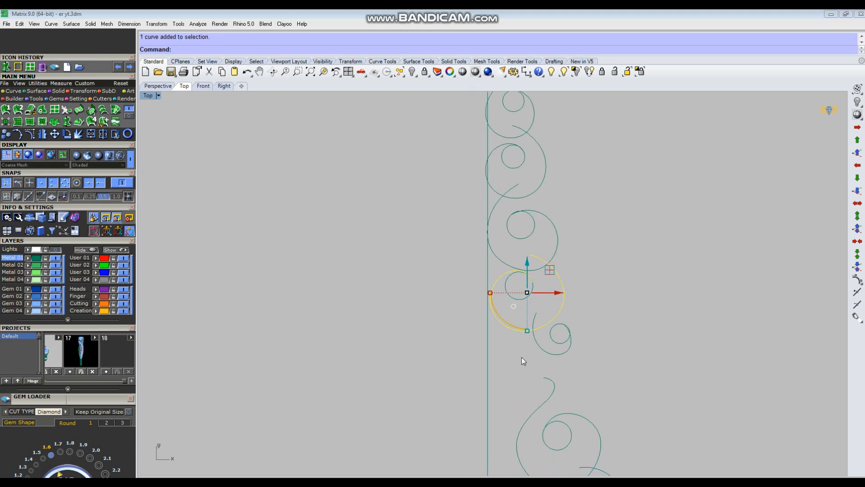
key(F10)
scroll(561, 333, up, 4)
click(527, 334)
scroll(534, 318, up, 4)
drag(547, 322, 547, 326)
click(599, 276)
drag(618, 257, 619, 257)
click(556, 241)
Step: Adjust the outer and lower control points of the first scroll's curve to round its underside
right_drag(551, 240, 539, 270)
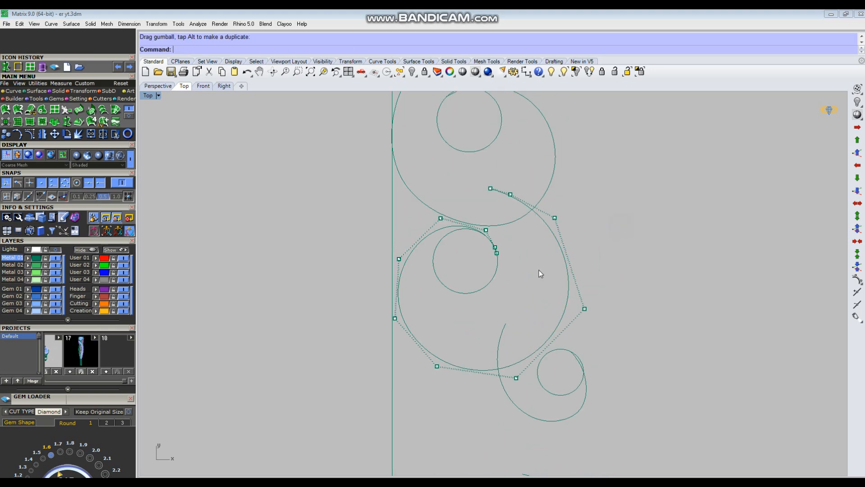
drag(608, 287, 603, 288)
click(629, 273)
right_drag(608, 286, 642, 250)
scroll(642, 250, down, 2)
click(504, 316)
scroll(522, 303, up, 4)
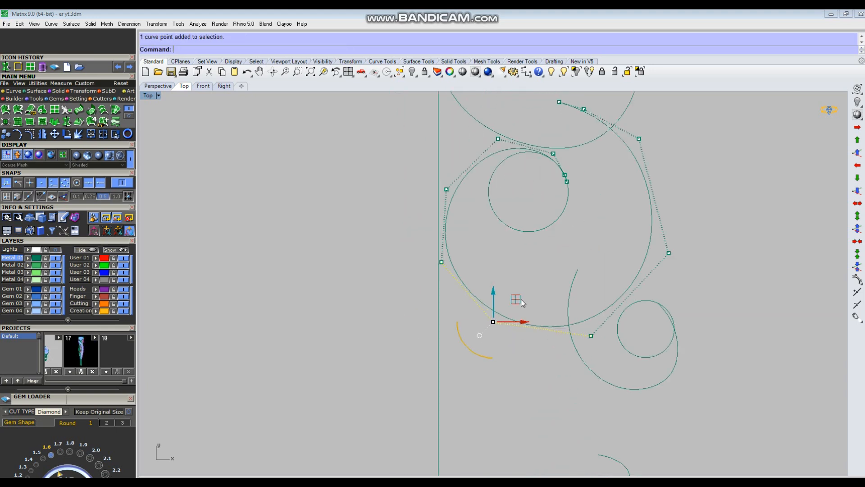
drag(518, 301, 519, 301)
click(524, 257)
Step: Reposition the control points on the inner side and top of the first scroll's loop to even its bend
scroll(517, 284, down, 4)
scroll(471, 254, up, 8)
click(461, 257)
drag(483, 234, 481, 231)
click(536, 216)
right_drag(550, 199, 521, 266)
scroll(482, 272, up, 6)
click(534, 230)
drag(558, 208, 551, 202)
click(556, 244)
scroll(554, 250, down, 8)
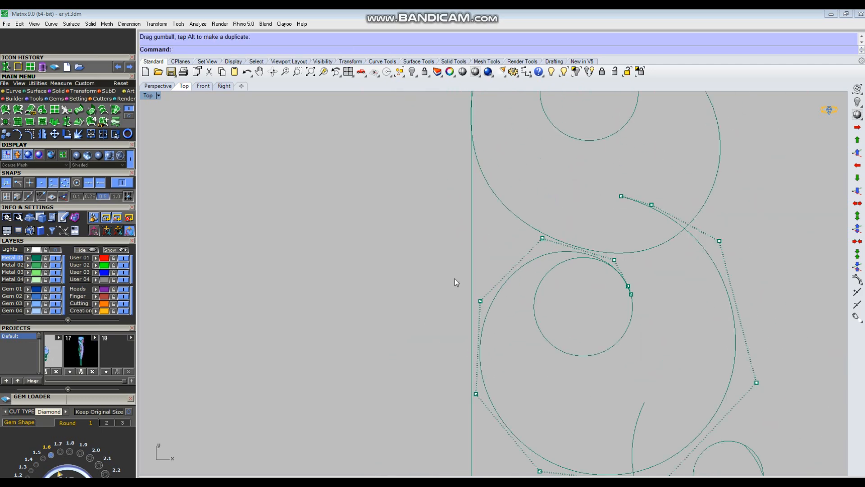
Step: Nudge further control points around the first scroll's loop slightly to smooth its curvature
drag(502, 282, 502, 279)
click(397, 267)
scroll(452, 249, down, 5)
scroll(459, 338, up, 3)
click(469, 331)
click(520, 310)
scroll(520, 310, down, 4)
scroll(483, 277, up, 4)
click(492, 272)
scroll(515, 256, up, 4)
drag(503, 258, 505, 256)
Step: Make a last small control-point correction on the first scroll's loop and hide its control points
click(507, 270)
scroll(497, 271, down, 10)
scroll(622, 311, up, 2)
click(557, 368)
scroll(579, 370, up, 4)
drag(566, 346, 565, 344)
click(695, 324)
scroll(587, 288, down, 6)
key(Escape)
Step: Show the control points of the small lower curl's curve and shift a group of them to smooth it
scroll(590, 280, down, 5)
scroll(589, 284, up, 5)
click(593, 280)
scroll(604, 289, up, 6)
key(F10)
scroll(597, 230, up, 9)
click(573, 194)
drag(603, 173, 615, 165)
drag(554, 231, 656, 276)
drag(638, 234, 662, 229)
click(687, 246)
Step: Nudge individual control points along the small lower curl to even out its bend
drag(637, 376, 631, 369)
click(656, 318)
scroll(657, 318, down, 4)
drag(484, 360, 562, 424)
right_drag(561, 406, 551, 346)
drag(539, 312, 541, 319)
mouse_move(455, 247)
mouse_down()
mouse_move(399, 290)
mouse_move(440, 255)
mouse_up()
click(481, 260)
scroll(482, 260, down, 2)
right_drag(483, 259, 505, 321)
scroll(502, 315, up, 2)
Step: Adjust the remaining control points of the small lower curl to round it, and hide its control points
drag(454, 265, 424, 234)
drag(467, 329, 467, 329)
drag(517, 388, 568, 428)
drag(569, 395, 571, 399)
click(562, 359)
scroll(562, 359, down, 2)
right_drag(562, 359, 527, 381)
drag(571, 372, 594, 400)
drag(618, 373, 621, 374)
click(658, 355)
scroll(627, 357, down, 4)
key(Escape)
Step: Show the control points of the large S-shaped scroll below the small curl and nudge them to smooth it
scroll(593, 387, down, 5)
right_drag(593, 388, 572, 297)
scroll(534, 226, up, 2)
scroll(532, 225, up, 2)
click(548, 225)
right_drag(570, 226, 562, 250)
scroll(544, 266, up, 4)
key(F10)
drag(474, 276, 529, 324)
scroll(525, 281, up, 2)
drag(525, 272, 526, 272)
click(535, 325)
scroll(535, 332, down, 6)
scroll(494, 306, up, 6)
Step: Move further control points of the large S-shaped scroll to even out its bends
drag(361, 250, 384, 277)
drag(394, 243, 399, 246)
click(578, 235)
click(617, 225)
scroll(595, 303, down, 3)
scroll(593, 303, up, 3)
drag(527, 229, 604, 253)
scroll(564, 255, up, 2)
click(604, 253)
Step: Display the reference picture behind the large S-shaped scroll again
scroll(586, 270, down, 5)
click(559, 271)
scroll(561, 276, down, 3)
scroll(554, 334, up, 5)
click(125, 253)
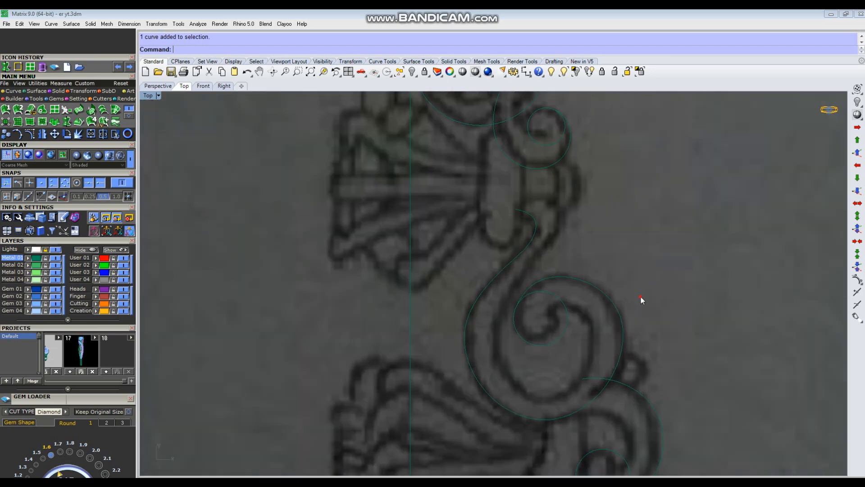
Step: Show the large S-shaped scroll's control points and adjust those of its upper hooked end to follow the reference picture
key(F10)
scroll(497, 222, up, 10)
drag(506, 221, 532, 192)
drag(538, 179, 526, 186)
drag(530, 221, 565, 177)
click(595, 196)
scroll(595, 200, down, 2)
drag(625, 205, 621, 208)
click(574, 221)
Step: Hide the reference picture and nudge the first control points of the large scroll to smooth its outline
scroll(574, 221, down, 7)
click(55, 249)
scroll(536, 254, up, 6)
scroll(510, 253, down, 6)
right_drag(461, 328, 472, 268)
drag(480, 250, 490, 255)
click(472, 217)
scroll(508, 241, down, 6)
scroll(522, 299, up, 4)
click(497, 313)
drag(519, 291, 515, 293)
click(547, 313)
Step: Move control points along the lower and outer side of the large scroll's coil to even out its curvature
scroll(569, 335, up, 2)
click(557, 336)
drag(576, 314, 574, 313)
click(598, 231)
right_drag(600, 224, 594, 234)
scroll(613, 282, up, 4)
drag(588, 233, 678, 346)
drag(653, 274, 661, 280)
click(679, 255)
Step: Adjust the two control points across the top of the large scroll's coil to round it
scroll(631, 248, down, 2)
right_drag(608, 223, 590, 257)
right_drag(552, 170, 559, 229)
scroll(589, 228, up, 4)
click(579, 211)
drag(603, 190, 599, 192)
click(653, 215)
click(461, 212)
scroll(485, 198, up, 4)
drag(471, 195, 476, 203)
click(503, 169)
Step: Nudge the control point on the coil's upper outer shoulder and a neighbouring one to refine the bend
scroll(500, 167, down, 4)
click(678, 288)
drag(700, 265, 697, 265)
click(687, 214)
scroll(547, 334, up, 2)
right_drag(548, 334, 570, 304)
drag(381, 207, 437, 175)
right_drag(438, 175, 438, 193)
drag(429, 190, 433, 185)
click(467, 218)
Step: Refine the control points in the upper part of the large scroll to smooth its transition into the coil
scroll(468, 219, down, 6)
right_drag(492, 208, 477, 300)
scroll(464, 271, up, 6)
drag(428, 218, 464, 270)
drag(475, 239, 463, 244)
click(512, 247)
scroll(516, 205, up, 4)
drag(480, 196, 513, 205)
click(562, 214)
scroll(436, 187, down, 4)
Step: Slightly shift the large scroll's leftmost, lower-left and bottom control points to even out the lower sweep
right_drag(366, 310, 406, 270)
drag(426, 273, 424, 276)
click(400, 351)
right_drag(399, 375, 418, 283)
drag(480, 305, 477, 305)
drag(546, 348, 561, 373)
drag(580, 334, 582, 340)
click(606, 307)
Step: Adjust the lower-right and right control points of the large scroll's coil to round its outer side
right_drag(607, 306, 587, 319)
drag(597, 322, 630, 350)
drag(639, 317, 642, 320)
click(583, 289)
right_drag(626, 278, 599, 312)
drag(647, 292, 650, 292)
click(597, 293)
Step: Move the leftmost control point of the large scroll slightly inward
scroll(529, 308, down, 4)
scroll(447, 350, up, 2)
drag(415, 329, 462, 372)
click(490, 326)
drag(394, 238, 427, 272)
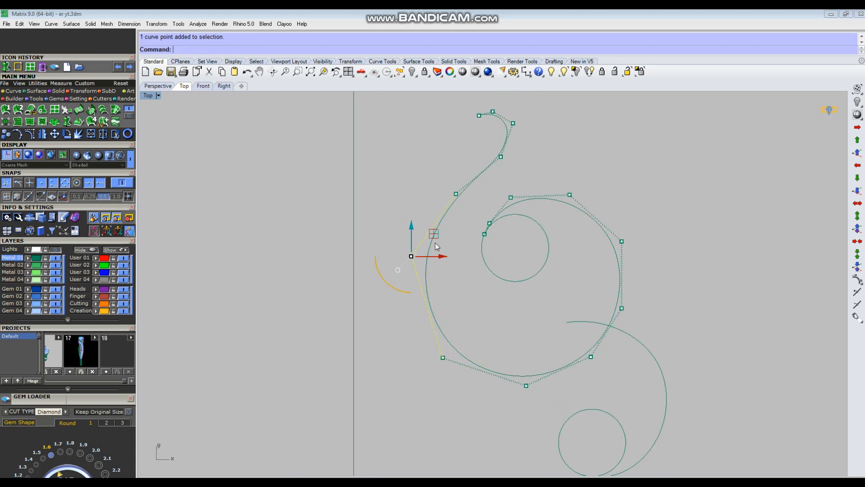
drag(434, 234, 437, 237)
click(489, 292)
scroll(486, 321, down, 4)
Step: Lower the two control points at the top of the large scroll's coil slightly to flatten its upper arc
right_drag(528, 261, 512, 283)
scroll(510, 280, up, 10)
drag(528, 209, 569, 239)
drag(572, 208, 576, 216)
click(491, 205)
drag(423, 208, 457, 252)
drag(460, 211, 463, 216)
click(496, 204)
scroll(500, 203, down, 6)
scroll(599, 253, up, 4)
mouse_move(598, 248)
mouse_down()
mouse_move(552, 283)
mouse_move(588, 246)
mouse_up()
click(627, 247)
scroll(602, 245, down, 8)
Step: Fine-tune the control points at the large scroll's neck and upper hook, and hide its control points
right_drag(582, 249, 566, 233)
scroll(452, 311, up, 2)
scroll(432, 193, up, 4)
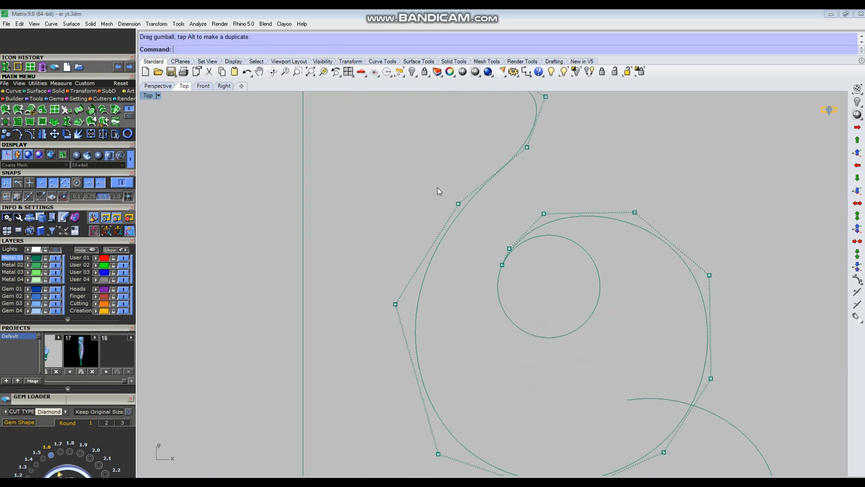
drag(484, 183, 482, 191)
click(517, 211)
scroll(517, 210, down, 4)
right_drag(525, 130, 509, 222)
scroll(501, 223, up, 6)
drag(502, 222, 548, 259)
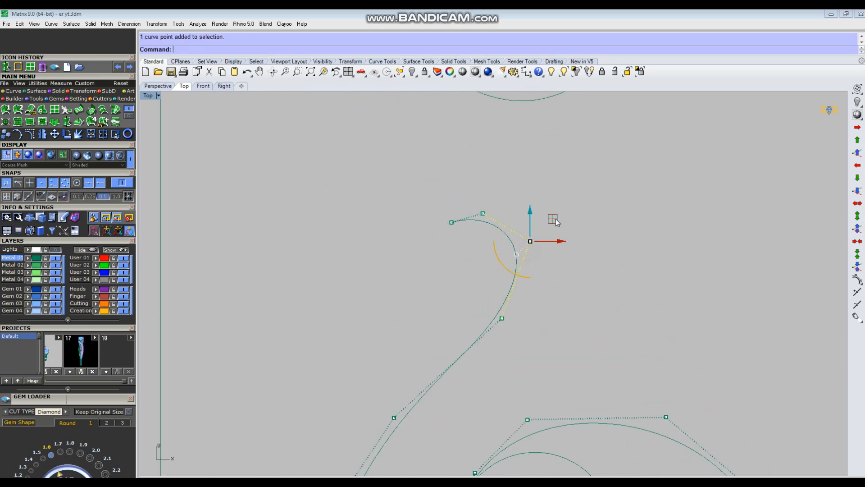
drag(553, 219, 552, 220)
click(558, 225)
scroll(514, 288, down, 8)
right_drag(518, 351, 525, 285)
key(Escape)
Step: Show the control points of the C-shaped scroll below the large one and nudge those on its outer side
scroll(535, 300, down, 4)
key(F10)
click(572, 321)
scroll(583, 290, up, 8)
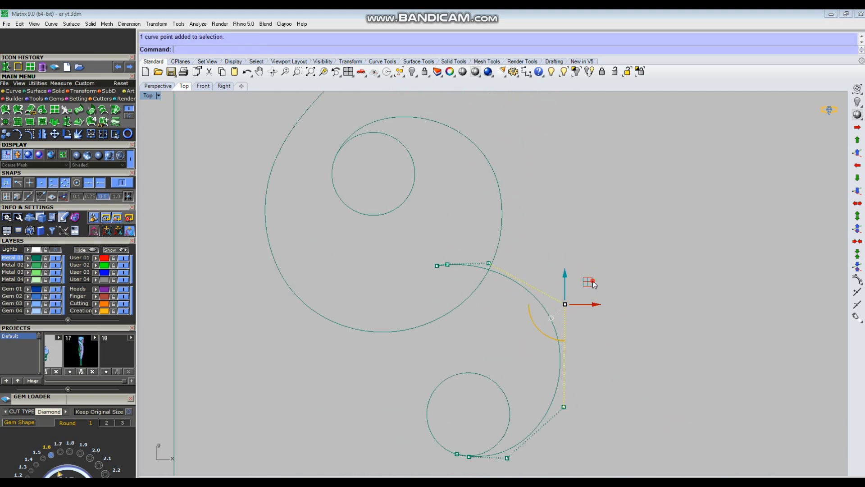
click(562, 266)
scroll(562, 267, down, 2)
scroll(551, 336, up, 4)
right_drag(550, 336, 541, 279)
click(562, 310)
scroll(585, 311, up, 2)
drag(590, 313, 593, 312)
click(670, 293)
right_drag(519, 353, 528, 272)
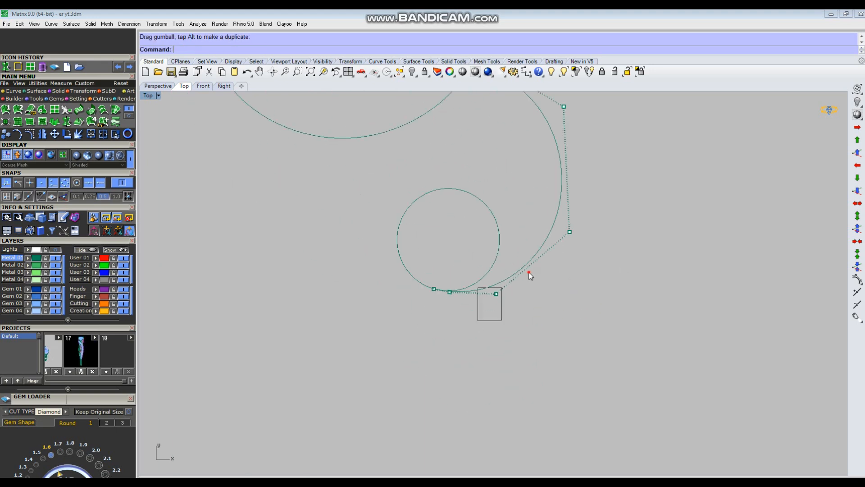
click(589, 265)
Step: Adjust the control points along the lower bend of the C-shaped scroll where it curls into the small circle
scroll(560, 216, down, 4)
scroll(543, 228, up, 4)
click(556, 201)
drag(578, 183, 576, 182)
click(482, 196)
scroll(462, 253, up, 4)
click(471, 219)
drag(491, 196, 494, 199)
scroll(552, 195, down, 2)
middle_click(558, 196)
click(563, 274)
scroll(556, 273, down, 6)
Step: Nudge the last control points of the C-shaped scroll to finish its smoothing, and hide its control points
drag(578, 342, 605, 337)
scroll(603, 361, up, 2)
click(626, 332)
scroll(508, 405, up, 6)
click(536, 400)
drag(559, 378, 561, 379)
click(663, 392)
key(Escape)
Step: Turn on the Lights layer to show the reference picture behind the scroll curves
scroll(599, 325, down, 12)
scroll(572, 322, down, 4)
scroll(626, 247, down, 2)
scroll(535, 164, up, 3)
scroll(492, 207, up, 2)
click(532, 241)
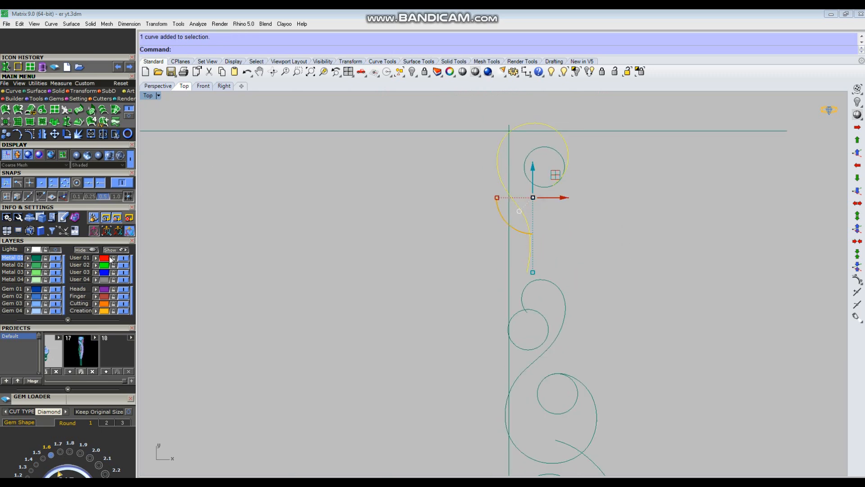
click(55, 249)
Step: Offset the scroll curve just below the top one by a distance of 0.8
scroll(484, 289, down, 4)
right_drag(491, 289, 511, 256)
click(547, 283)
scroll(583, 300, up, 2)
right_drag(584, 300, 596, 282)
scroll(591, 273, up, 4)
right_click(576, 250)
text(.8)
key(Return)
click(607, 224)
drag(564, 262, 565, 262)
scroll(583, 271, up, 3)
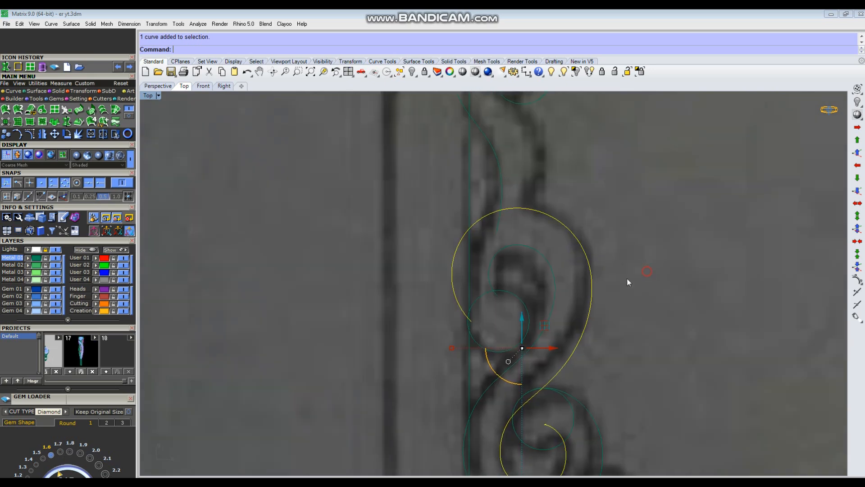
click(647, 271)
Step: Show the top scroll curve's control points and shift those along its lower stem slightly to match the reference
scroll(585, 243, down, 3)
scroll(504, 221, up, 4)
click(469, 252)
key(F10)
scroll(468, 254, up, 2)
drag(459, 272, 507, 232)
drag(517, 222, 506, 230)
scroll(506, 230, down, 4)
scroll(480, 288, up, 2)
drag(479, 288, 510, 354)
drag(518, 301, 514, 301)
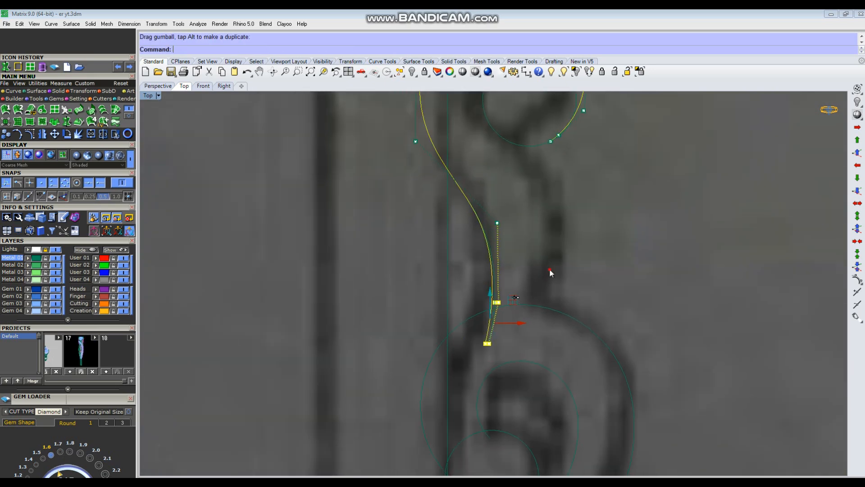
click(548, 271)
Step: Nudge the individual control points where the top scroll's stem bends into its hook
scroll(541, 270, down, 4)
scroll(468, 243, up, 2)
drag(434, 260, 485, 231)
click(529, 270)
scroll(486, 257, down, 4)
scroll(451, 191, up, 4)
scroll(445, 205, up, 2)
drag(410, 266, 447, 227)
scroll(445, 243, up, 2)
click(462, 175)
Step: Refine the control points on both sides of the top scroll's hook around the small circle
drag(563, 174, 609, 217)
drag(605, 181, 605, 187)
click(636, 180)
scroll(626, 182, down, 2)
scroll(455, 252, up, 2)
drag(409, 264, 470, 224)
scroll(464, 232, up, 3)
click(493, 167)
right_drag(495, 166, 475, 189)
scroll(476, 189, down, 9)
scroll(565, 226, up, 6)
drag(549, 240, 583, 204)
scroll(584, 210, up, 2)
click(534, 282)
scroll(532, 278, down, 6)
scroll(421, 170, up, 4)
Step: Shift a group of the top scroll's control points together, adjust the remaining one, and hide its control points
drag(399, 145, 506, 280)
drag(478, 216, 481, 218)
click(429, 188)
scroll(427, 189, down, 2)
right_drag(450, 229, 458, 184)
scroll(456, 301, up, 2)
drag(420, 337, 460, 295)
click(482, 271)
scroll(482, 270, down, 2)
right_drag(511, 374, 523, 331)
right_drag(541, 366, 507, 340)
scroll(508, 339, down, 2)
key(Escape)
Step: Try rebuilding the top scroll curve with a point count of 9 and degree 3
click(486, 330)
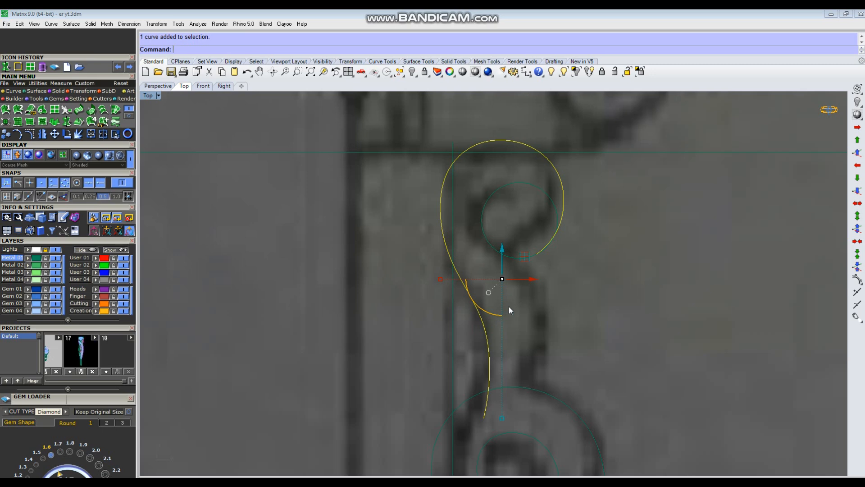
right_click(509, 306)
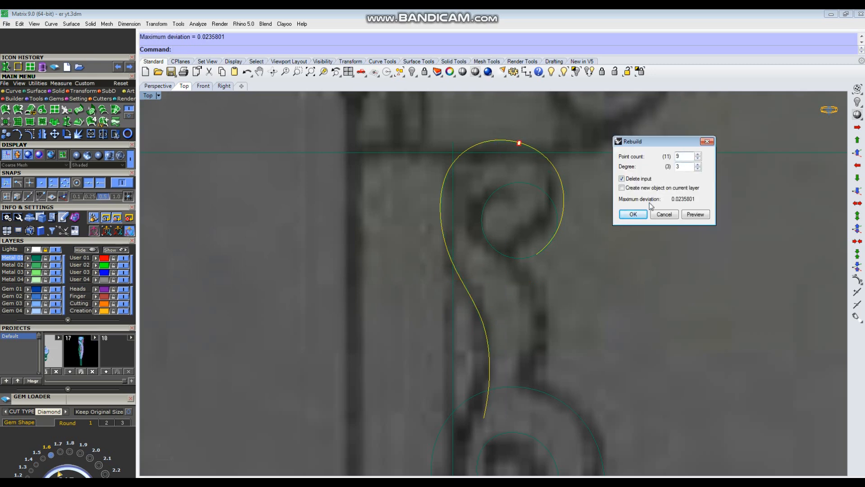
click(633, 214)
key(F10)
key(ctrl+z)
Step: Rebuild the top scroll curve with an adjusted point count and offset it toward the inside of its hook
right_click(535, 230)
click(688, 154)
click(636, 216)
right_drag(593, 218, 551, 234)
key(o)
click(541, 295)
click(574, 292)
Step: Rebuild the inner offset curve of the top scroll and show its control points
scroll(572, 288, down, 2)
scroll(529, 264, up, 1)
click(527, 266)
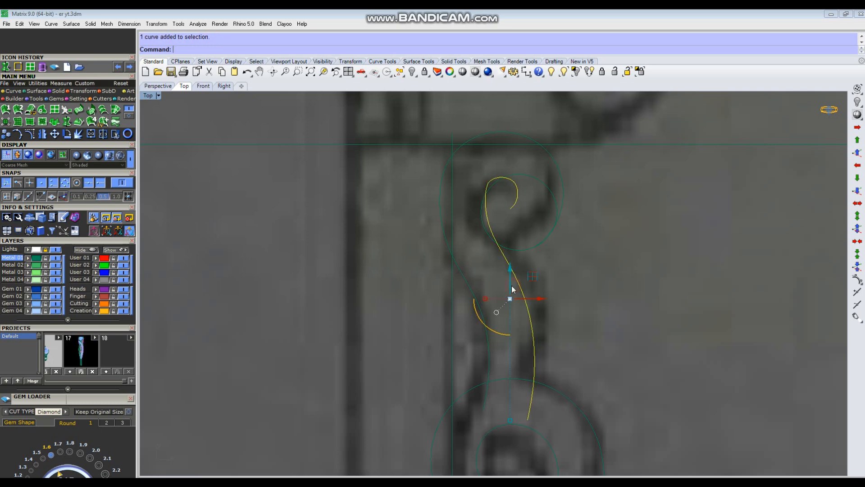
scroll(502, 237, up, 1)
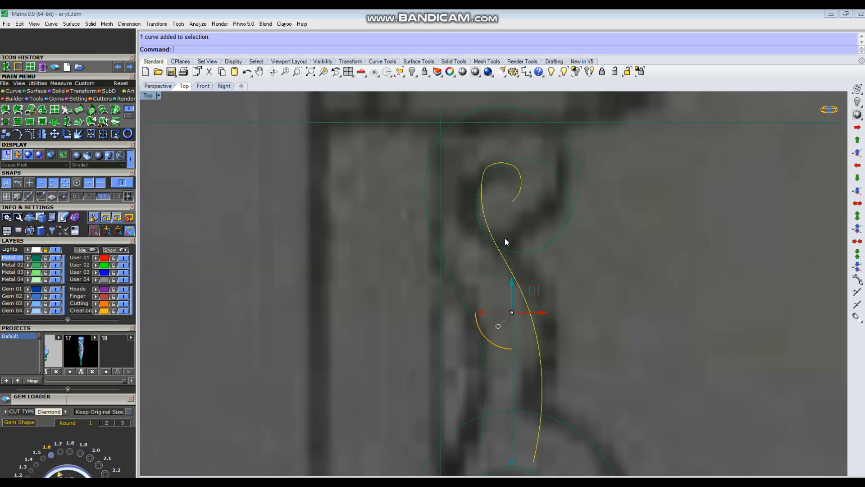
key(r)
click(633, 214)
key(F10)
scroll(510, 201, up, 2)
right_drag(509, 201, 496, 241)
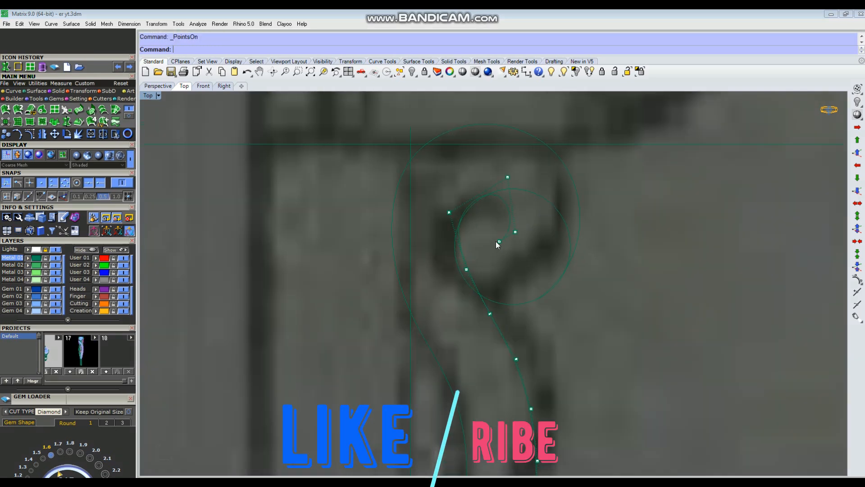
Step: Rework the control points at the inner curve's hooked end so that it meets the small circle
click(499, 242)
drag(518, 188, 517, 189)
key(m)
click(508, 178)
scroll(473, 208, up, 6)
click(469, 206)
Step: Adjust the inner curve's control points beside the small circle to follow its outline, and hide the control points
drag(410, 197, 447, 226)
drag(451, 190, 444, 235)
click(459, 323)
drag(482, 297, 470, 313)
click(480, 210)
scroll(480, 209, down, 6)
right_drag(498, 251, 524, 244)
scroll(493, 205, up, 2)
scroll(528, 247, down, 2)
right_drag(553, 345, 540, 299)
scroll(547, 293, up, 2)
scroll(563, 299, down, 8)
key(Escape)
Step: Show the inner scroll curve's control points and move the hook's end point along the upper part of the small circle
scroll(540, 299, up, 2)
click(524, 294)
right_drag(490, 210, 464, 271)
scroll(462, 213, up, 4)
key(F10)
scroll(464, 270, up, 2)
drag(442, 197, 459, 230)
scroll(460, 229, up, 2)
text(m)
key(Return)
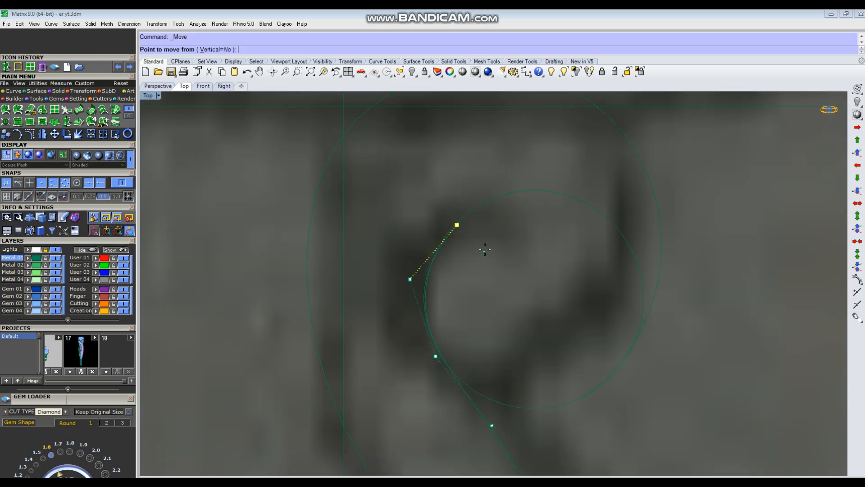
click(457, 225)
click(475, 208)
Step: Reposition the inner curve's next control points so the hook follows the small circle's left side
drag(435, 256, 419, 231)
click(458, 326)
right_drag(458, 325, 461, 267)
drag(411, 323, 455, 285)
drag(460, 277, 452, 294)
click(477, 210)
scroll(478, 209, down, 4)
drag(402, 196, 457, 184)
scroll(430, 199, up, 6)
click(518, 271)
scroll(540, 291, down, 4)
Step: Move the control points below the small circle to smooth the inner curve's stem, and hide the points
right_drag(575, 323, 561, 253)
scroll(527, 313, up, 4)
drag(508, 330, 549, 280)
click(566, 271)
scroll(566, 271, down, 4)
scroll(509, 243, up, 6)
drag(452, 265, 495, 201)
click(538, 197)
scroll(541, 199, down, 6)
right_drag(559, 218, 498, 288)
scroll(424, 197, up, 6)
drag(397, 222, 442, 183)
scroll(535, 256, down, 10)
key(Escape)
key(Escape)
Step: Trim the small circle's upper-right arc and the outer curve's overlap at the circle's lower right
drag(535, 256, 488, 300)
shift+drag(651, 213, 584, 271)
scroll(593, 231, up, 6)
key(ctrl+t)
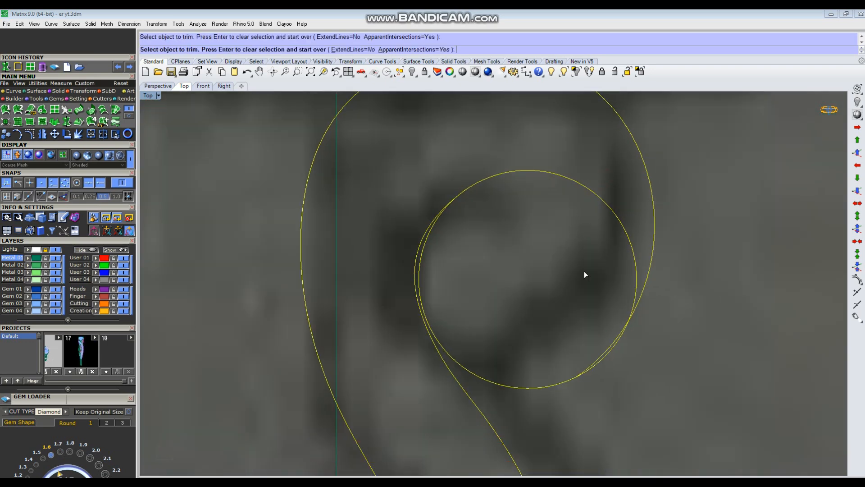
key(Return)
click(606, 353)
click(613, 341)
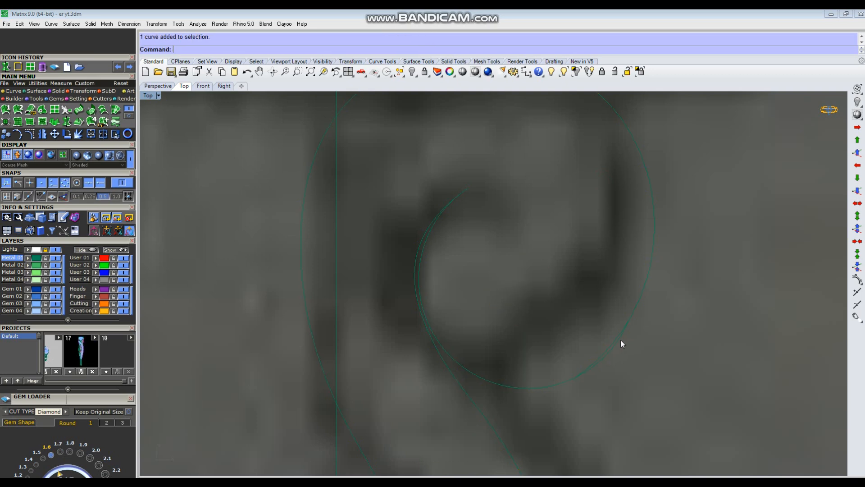
Step: Delete the surplus control point at the outer curve's hooked end and move the end point to meet the circle's arc
scroll(613, 340, up, 3)
key(F10)
drag(547, 373, 560, 408)
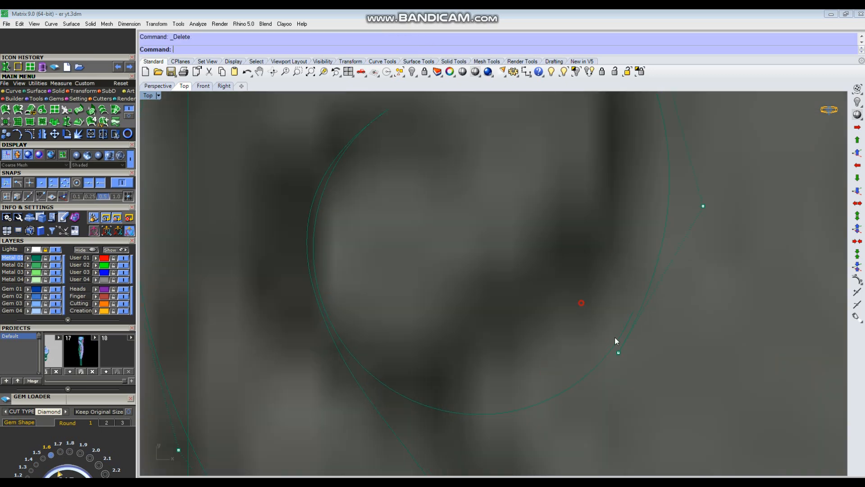
drag(581, 303, 644, 365)
scroll(644, 365, up, 4)
text(m)
key(Return)
click(604, 346)
click(625, 282)
click(594, 350)
scroll(593, 350, down, 4)
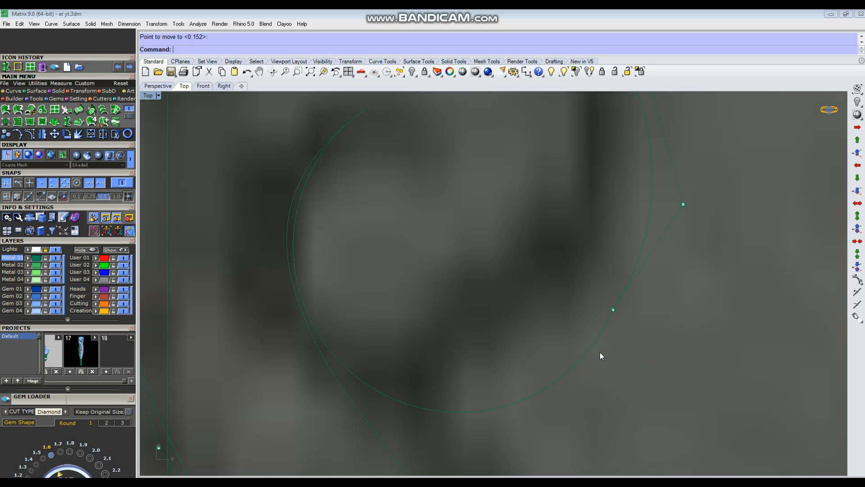
scroll(594, 350, down, 3)
Step: Try deleting the control point at the inner curve's hooked end, and undo the deletion
click(386, 250)
key(F10)
click(434, 178)
key(Delete)
scroll(432, 286, down, 3)
key(ctrl+z)
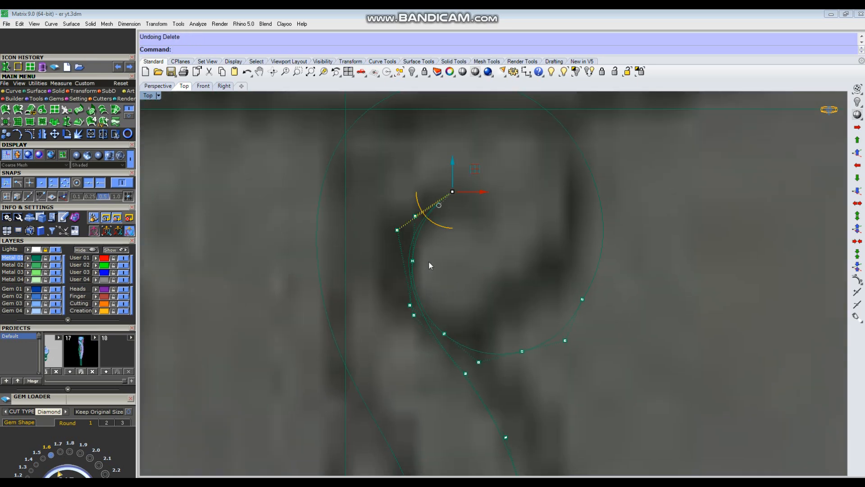
key(F10)
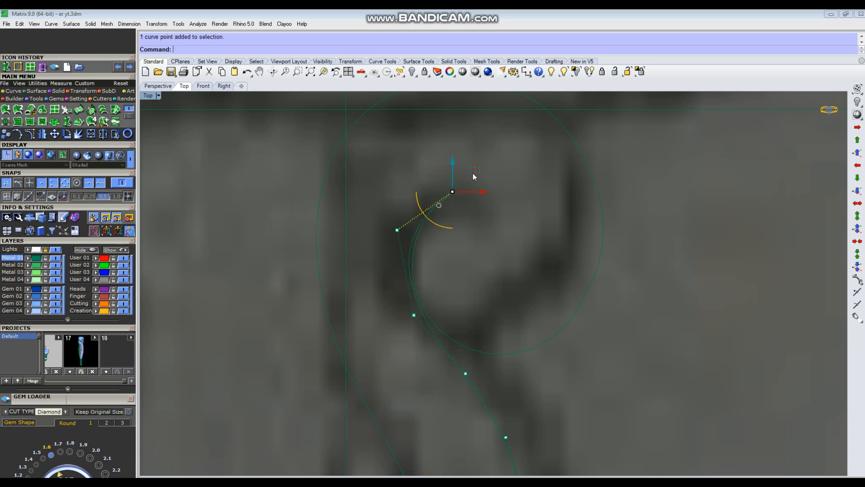
Step: Pull the inner curve's end control points closer to the trimmed circle's arc
drag(447, 188, 437, 235)
scroll(398, 341, up, 6)
drag(413, 320, 504, 324)
click(525, 242)
scroll(504, 261, down, 8)
scroll(453, 244, up, 2)
click(453, 243)
drag(477, 221, 480, 219)
click(521, 196)
drag(540, 178, 518, 182)
click(569, 206)
Step: Fine-tune the inner curve's control points on the arc's left side so the two curves run together smoothly
scroll(567, 207, down, 2)
scroll(524, 232, up, 2)
drag(458, 213, 481, 253)
scroll(479, 225, up, 2)
drag(486, 219, 493, 220)
click(566, 233)
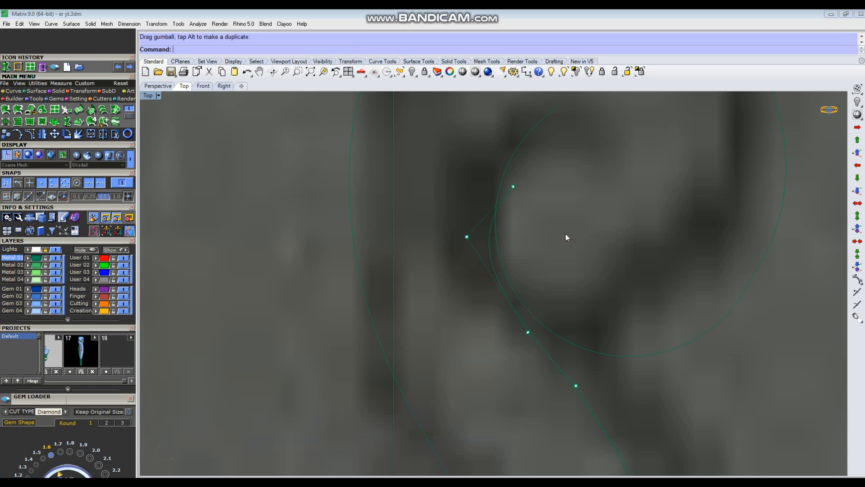
scroll(512, 221, down, 6)
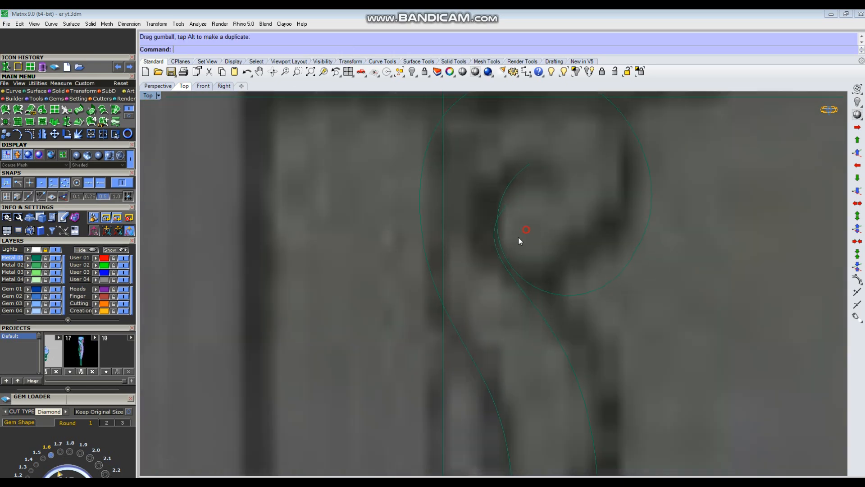
scroll(497, 295, up, 2)
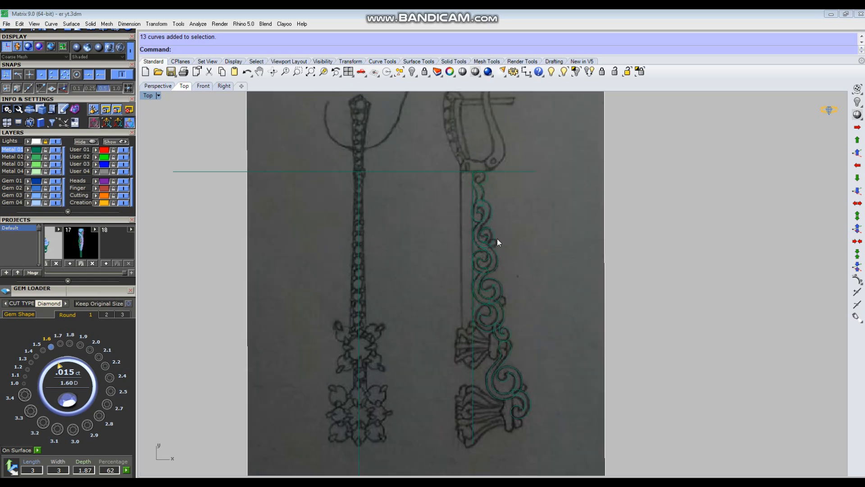
Step: Create a Patch surface from the closed outline of the top scroll
scroll(483, 226, down, 1)
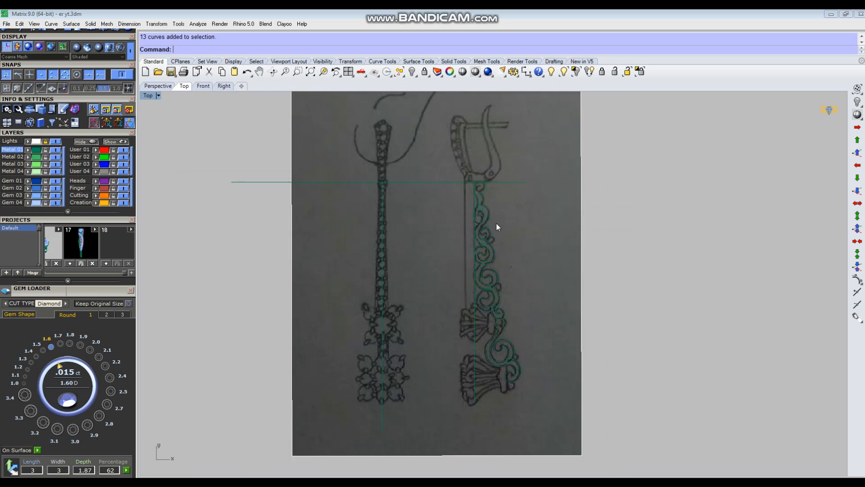
scroll(497, 226, up, 2)
scroll(486, 191, up, 2)
click(470, 198)
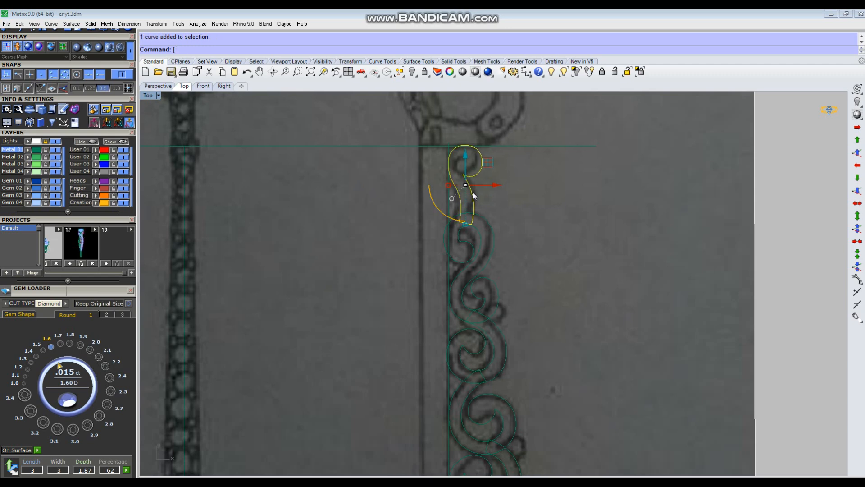
text(patch)
key(Return)
key(Return)
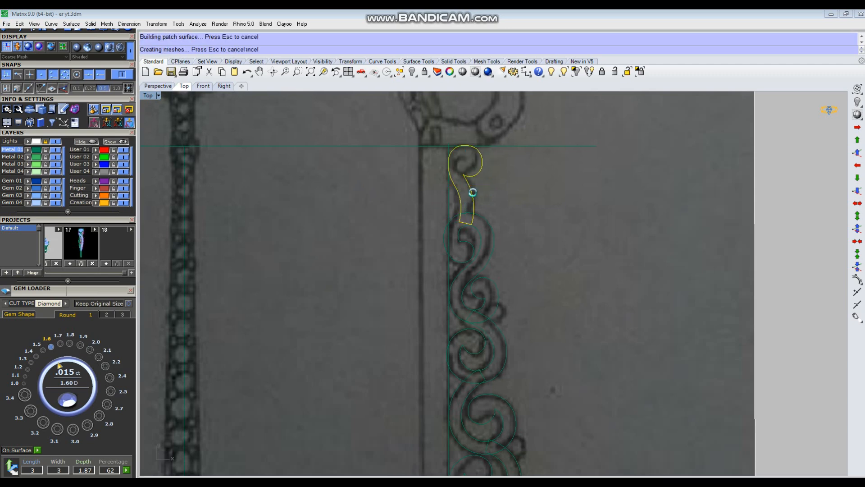
Step: Create Patch surfaces from the S-shaped scroll below the top one and from the scroll beneath it
drag(479, 245, 479, 246)
key(Return)
key(Return)
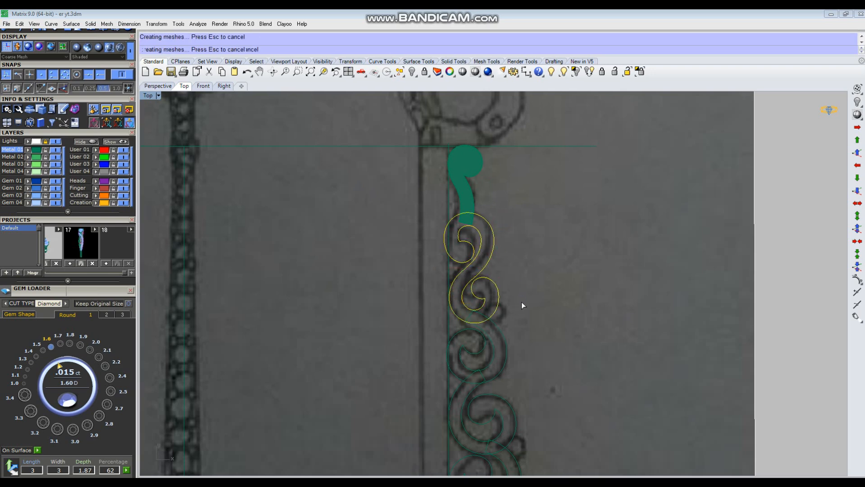
right_drag(522, 299, 530, 279)
click(485, 288)
key(Return)
key(Return)
right_drag(548, 329, 548, 274)
key(Escape)
Step: Create Patch surfaces from the next two scroll outlines, down to the spiral above the upper flower setting
click(494, 303)
key(Return)
key(Return)
right_drag(540, 334, 551, 282)
key(Escape)
scroll(540, 305, up, 2)
drag(542, 298, 508, 314)
key(Return)
key(Return)
right_drag(592, 324, 594, 296)
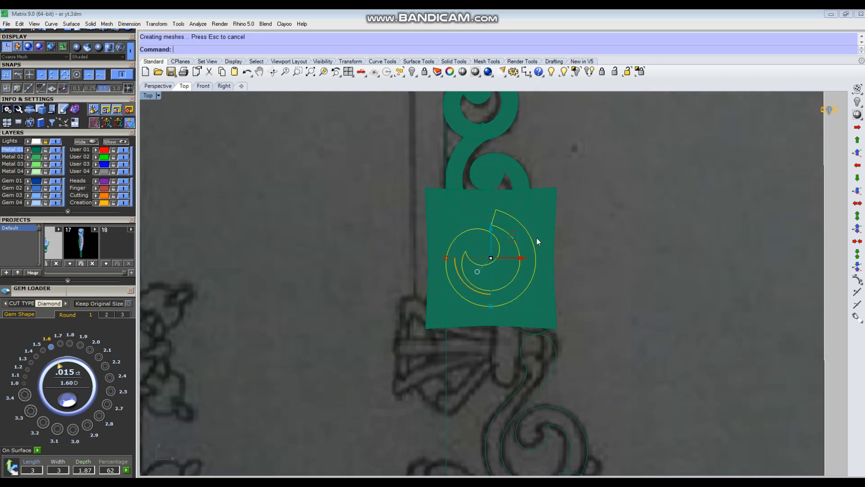
Step: Trim the oversized rectangular patch back to the outline of the spiral
scroll(536, 236, up, 6)
key(ctrl+t)
click(551, 210)
key(Return)
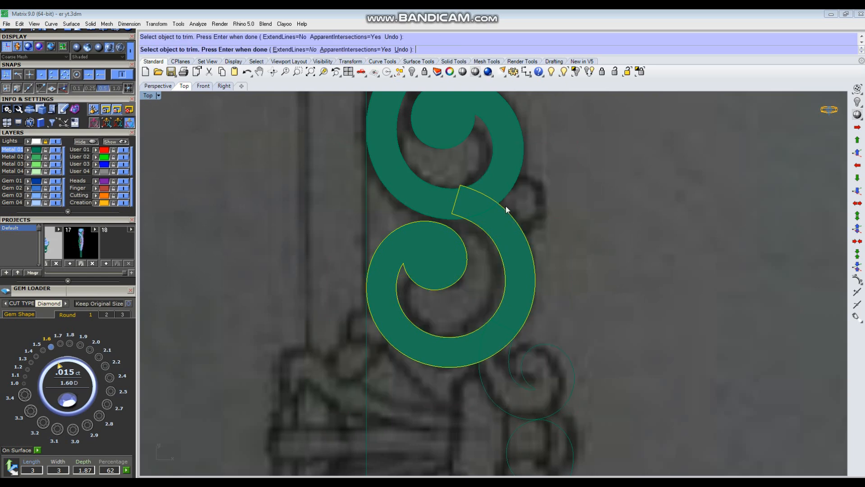
key(Return)
Step: Create Patch surfaces from the small curl beside the upper flower setting and from the long S-scroll below it
scroll(495, 212, down, 4)
right_drag(510, 266, 521, 241)
click(544, 288)
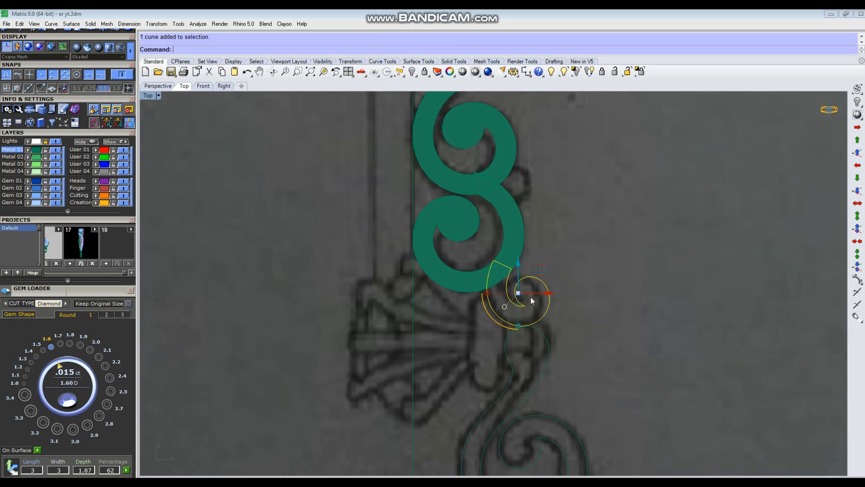
key(Return)
key(Return)
right_drag(582, 307, 587, 276)
drag(585, 325, 508, 341)
right_click(572, 333)
click(502, 227)
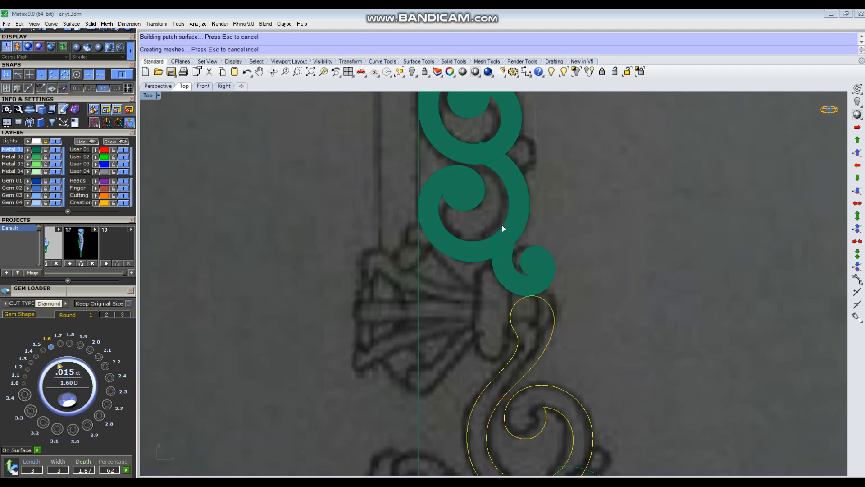
click(609, 264)
Step: Create a Patch surface from the lowest hooked scroll beside the bottom flower setting
scroll(534, 333, down, 4)
scroll(533, 335, down, 2)
right_drag(563, 419, 539, 343)
scroll(540, 342, up, 4)
drag(564, 314, 491, 331)
right_click(498, 329)
key(Return)
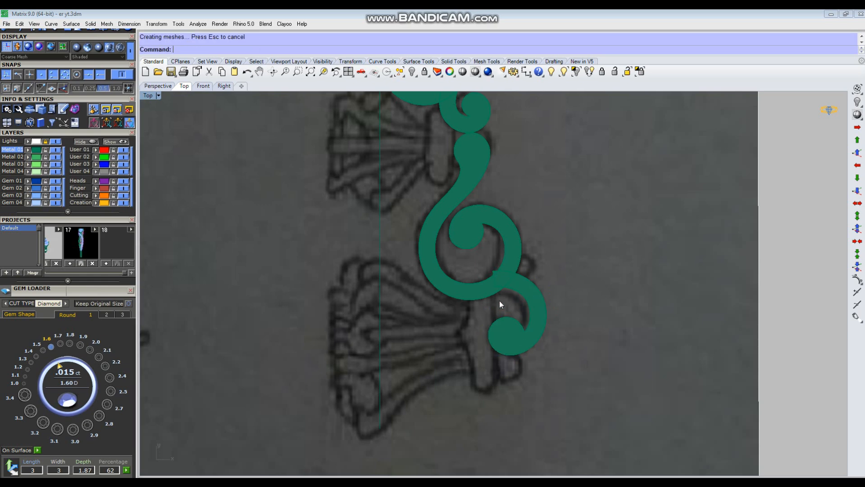
Step: Hide the closed scroll outline curves, leaving the patch surfaces and the straight guide lines
scroll(512, 367, down, 4)
text(sc)
key(Return)
scroll(515, 366, down, 4)
right_drag(562, 342, 562, 383)
scroll(353, 319, down, 4)
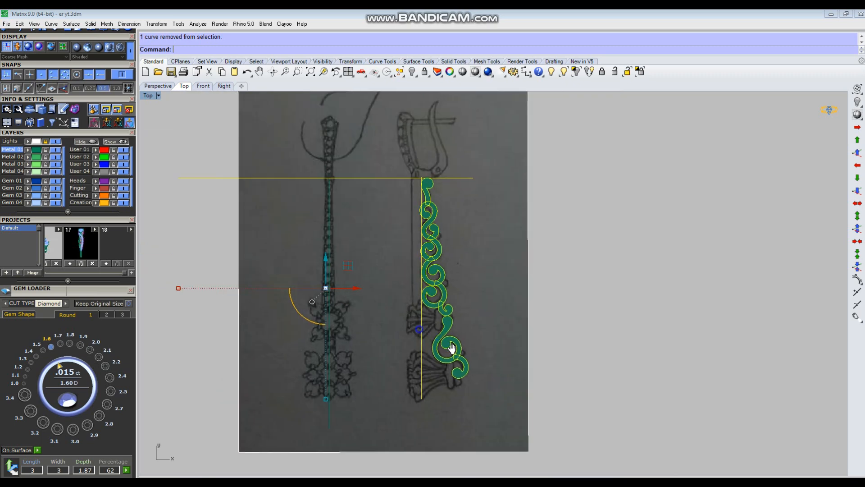
right_drag(452, 350, 500, 379)
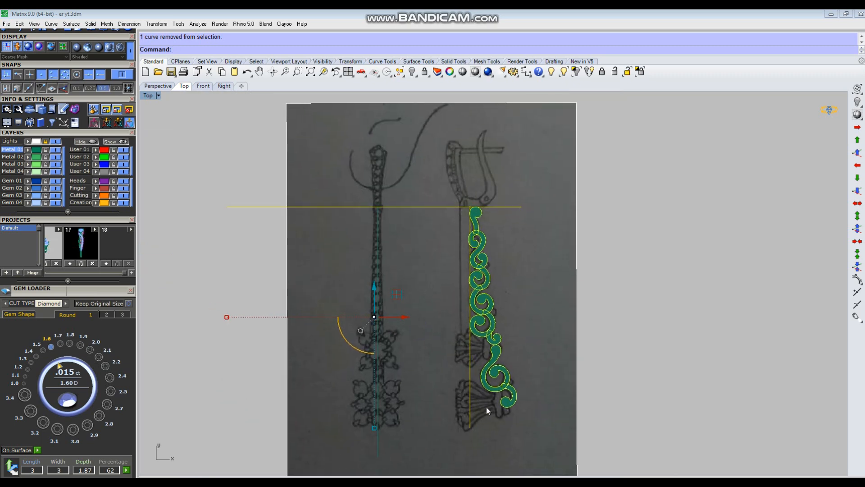
ctrl+click(470, 410)
ctrl+click(377, 208)
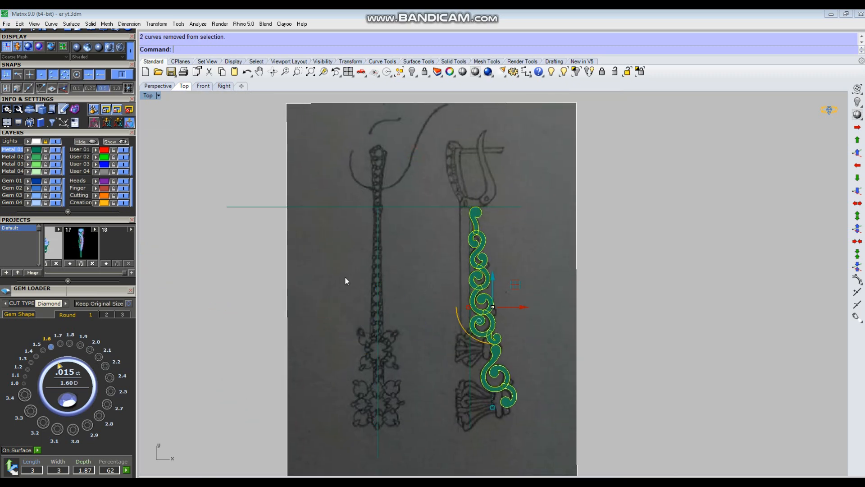
key(ctrl+h)
scroll(497, 271, up, 3)
Step: Move the scroll surfaces with their vertical guide line from the upper guide intersection onto the bar's centre line in the front-view sketch
drag(447, 426, 447, 445)
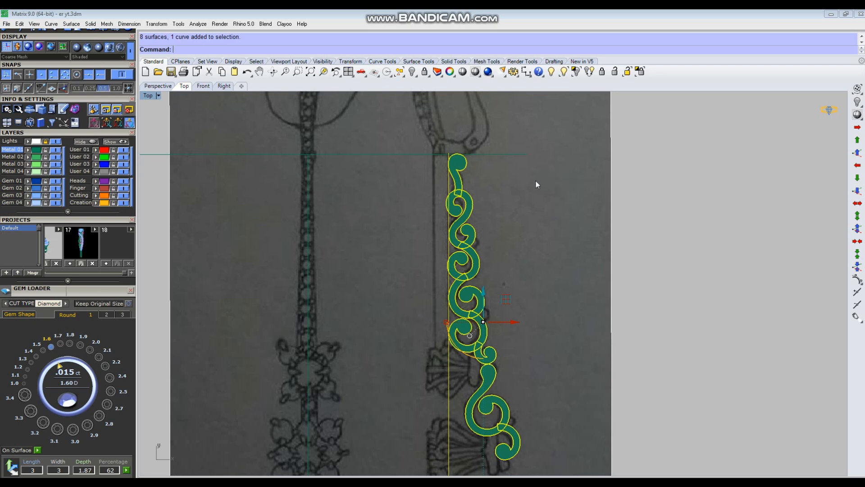
scroll(460, 191, up, 6)
key(m)
scroll(451, 130, up, 6)
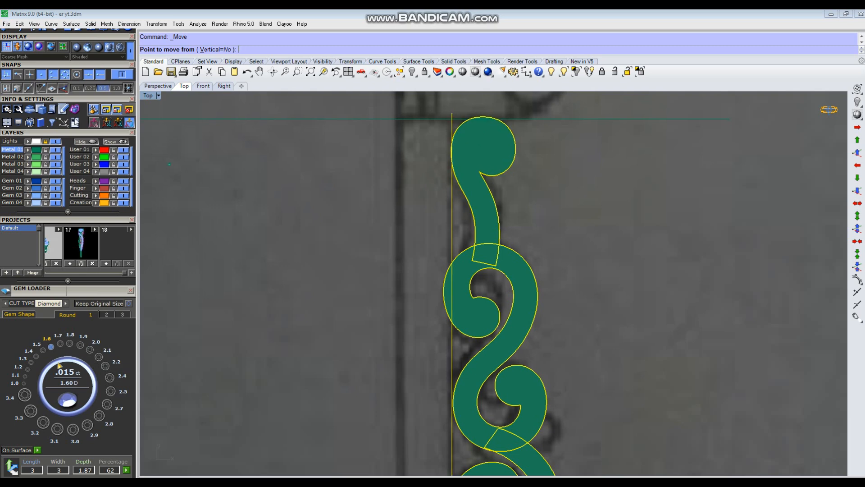
click(31, 75)
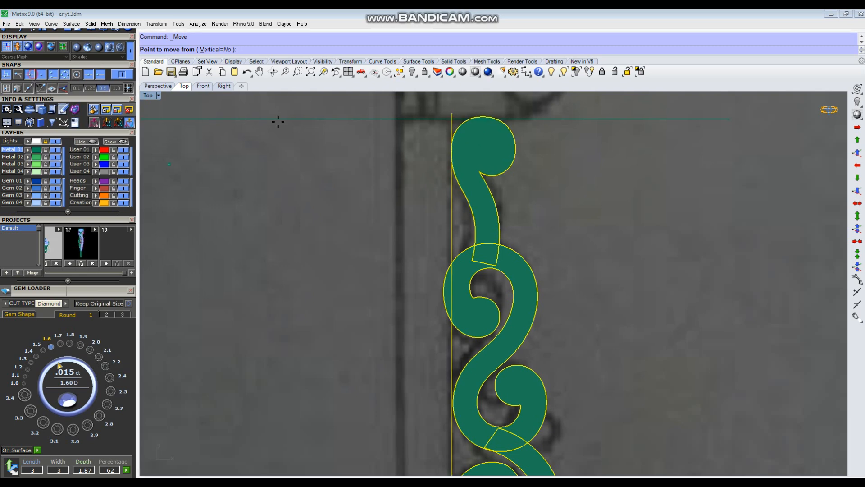
click(452, 119)
scroll(721, 279, down, 2)
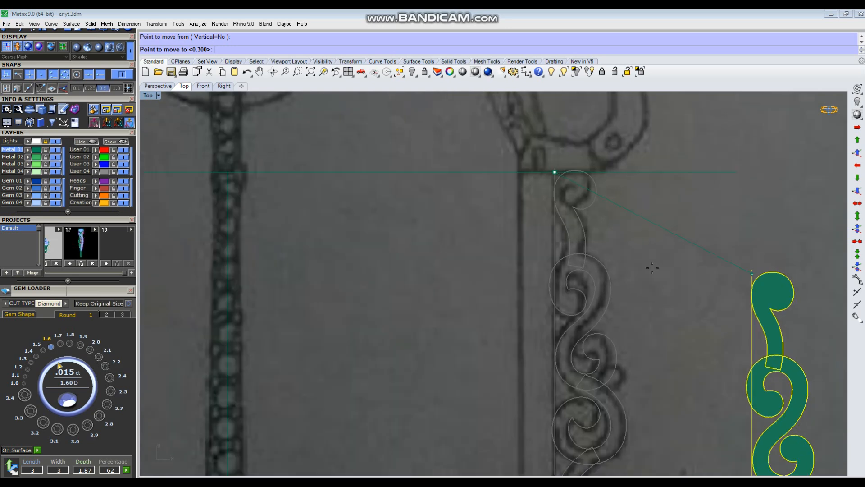
scroll(754, 274, down, 1)
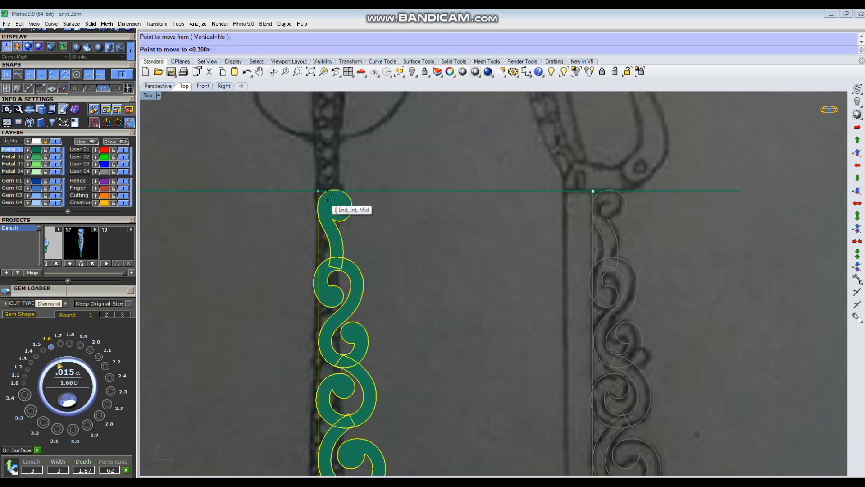
scroll(323, 193, up, 6)
click(326, 185)
scroll(409, 215, down, 7)
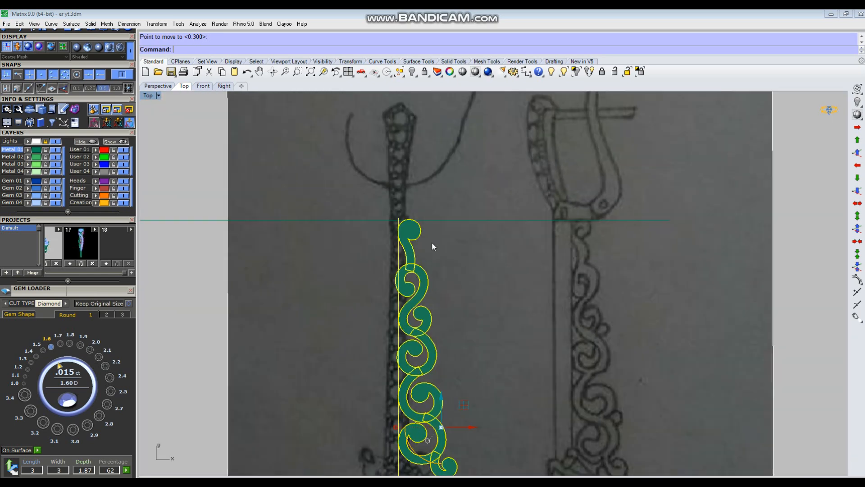
scroll(432, 246, down, 4)
key(Escape)
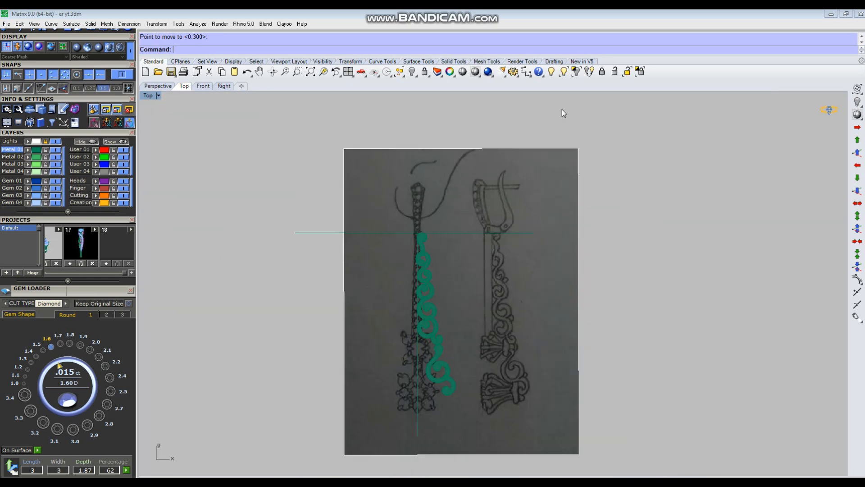
Step: Show the two hidden flower gem settings and hide the diagonal guide curve beside the upper one
click(565, 73)
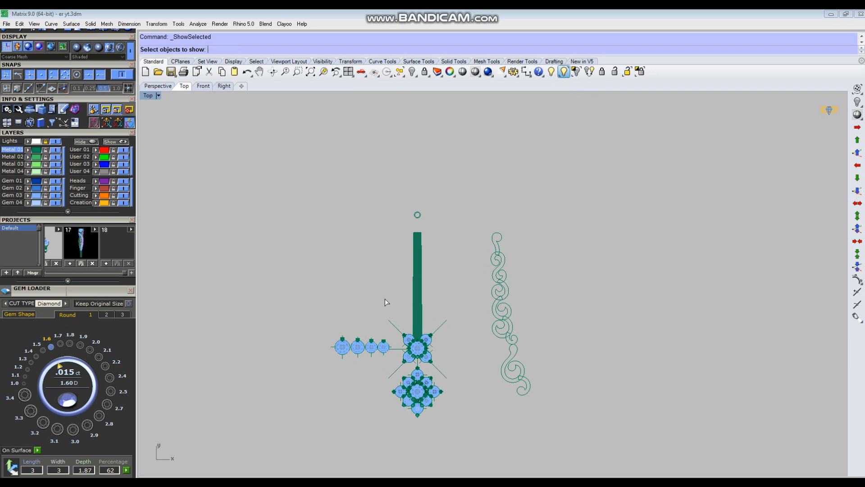
drag(427, 411, 426, 411)
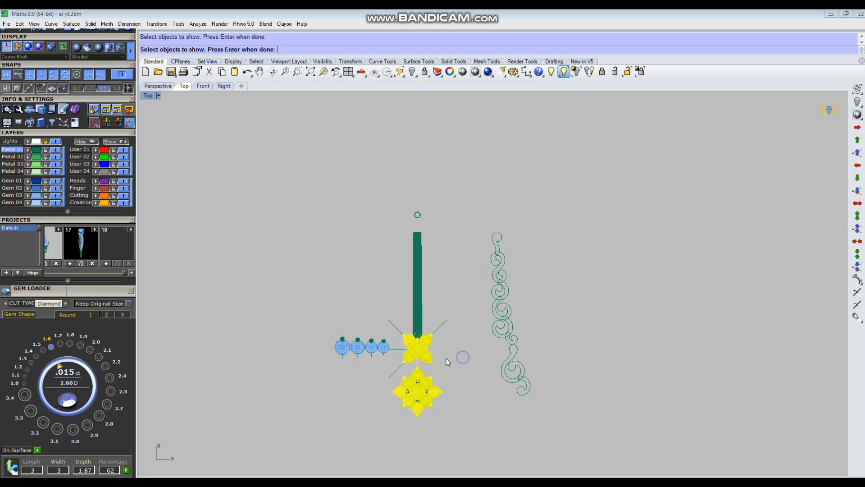
key(Return)
scroll(437, 374, up, 6)
click(442, 382)
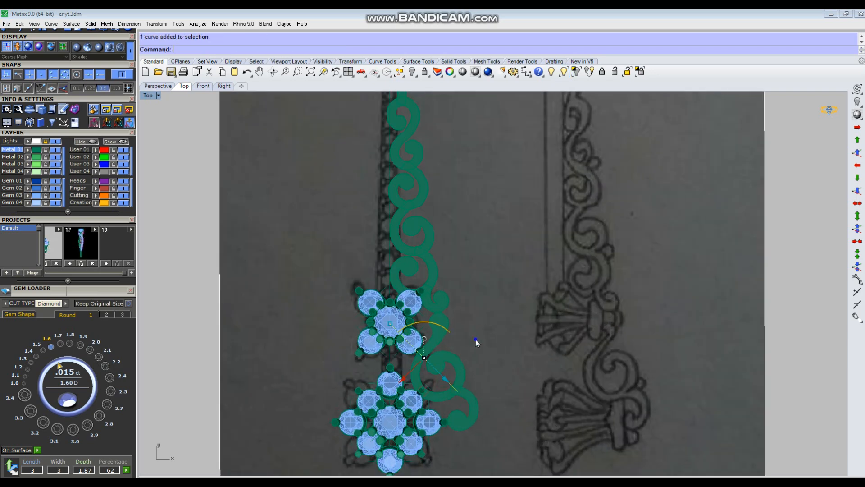
scroll(480, 327, down, 1)
key(ctrl+h)
scroll(470, 296, down, 4)
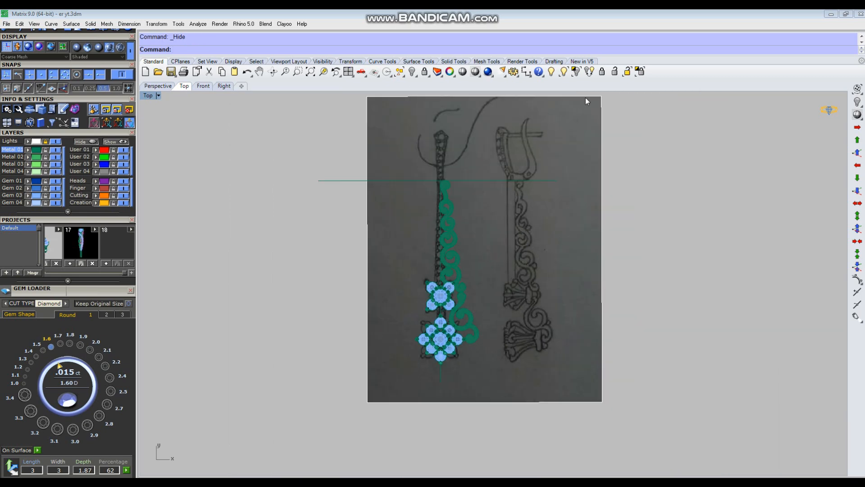
Step: Show the hidden tapered bar above the upper flower setting
click(563, 72)
scroll(435, 247, up, 6)
click(435, 247)
key(Return)
scroll(453, 281, down, 3)
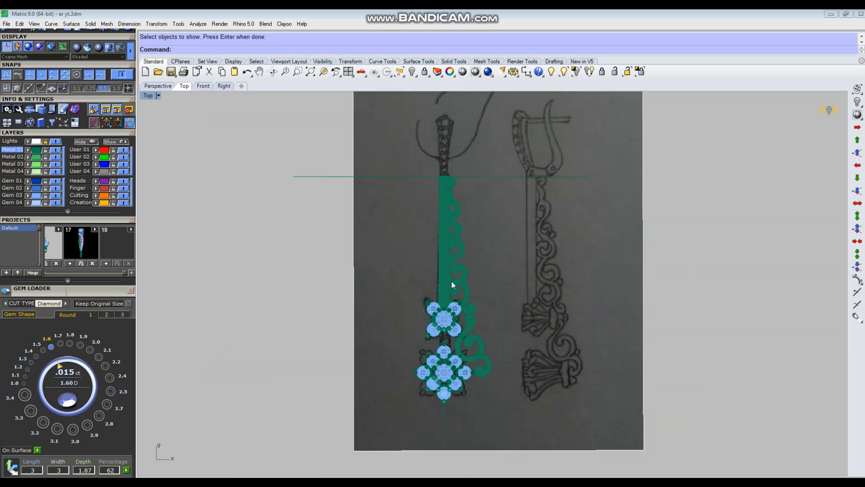
Step: Hide the Lights layer and rotate all the scroll surfaces in 3D about the bar's centre line until they stand upright beneath the bar
scroll(470, 202, up, 3)
click(444, 263)
scroll(480, 279, down, 3)
scroll(458, 290, up, 3)
shift+drag(440, 305, 441, 306)
shift+drag(458, 385, 460, 386)
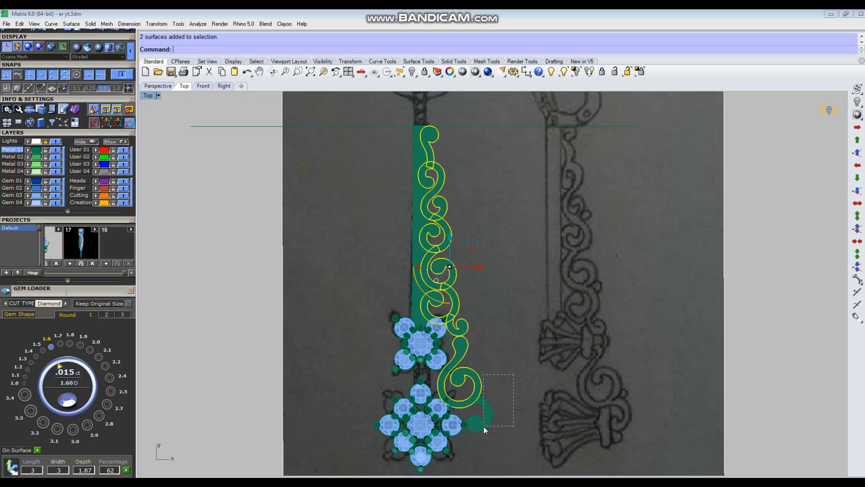
shift+drag(483, 426, 483, 427)
scroll(457, 359, down, 4)
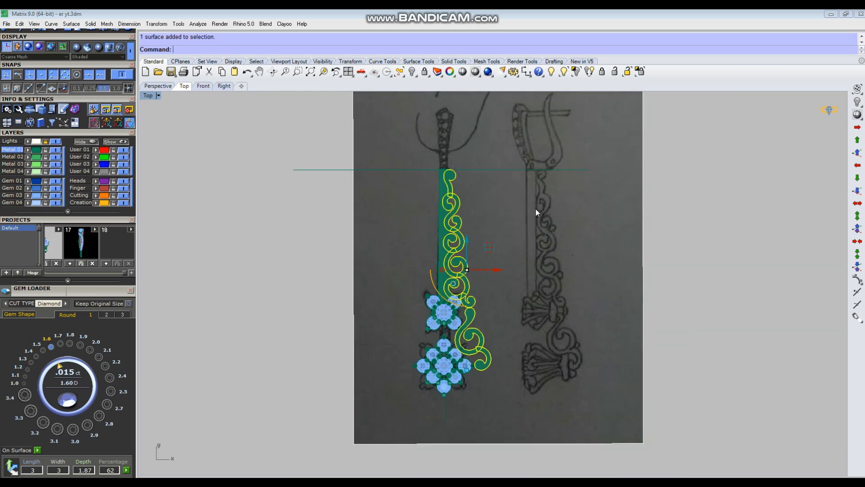
right_drag(536, 212, 529, 239)
key(ctrl+F4)
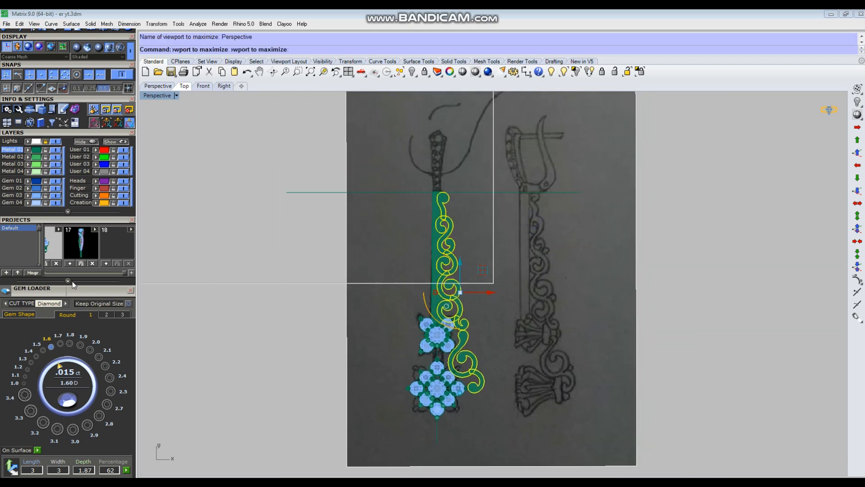
click(57, 143)
right_drag(595, 302, 520, 313)
key(Return)
click(499, 226)
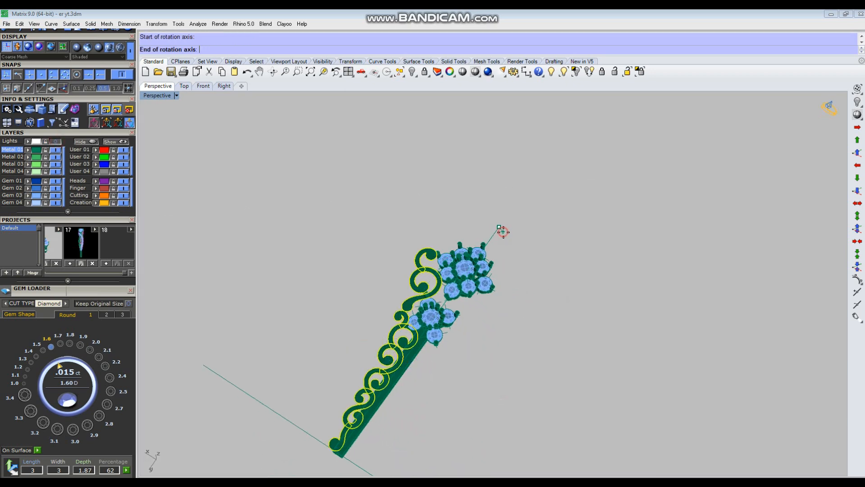
click(337, 453)
right_drag(549, 376, 591, 298)
click(649, 265)
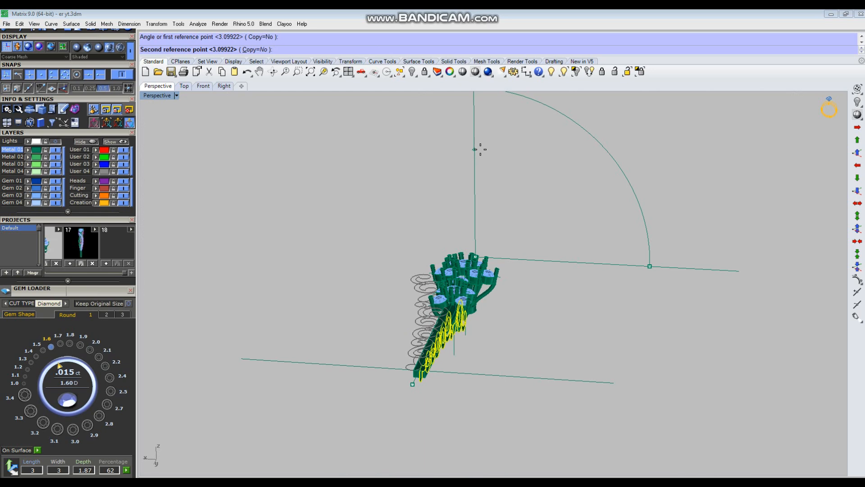
click(480, 149)
right_drag(533, 248, 546, 355)
Step: Raise the tapered bar until it rests on top of the scrollwork
scroll(383, 317, up, 6)
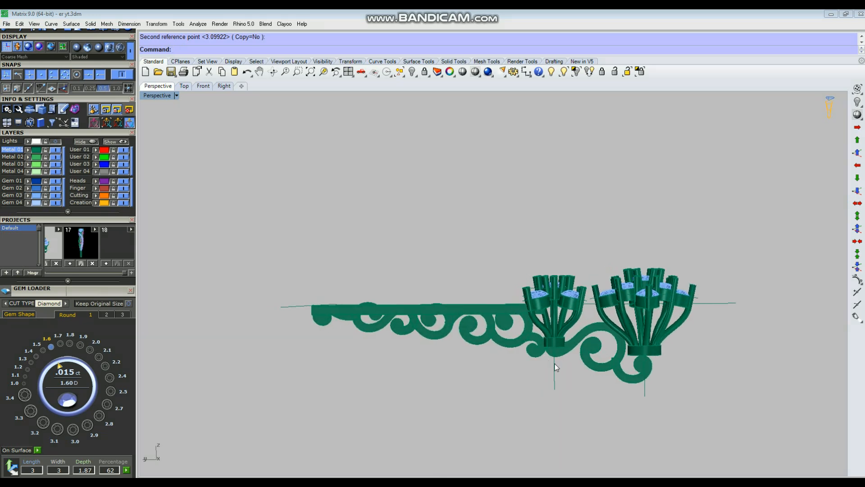
scroll(545, 355, up, 4)
scroll(621, 385, down, 2)
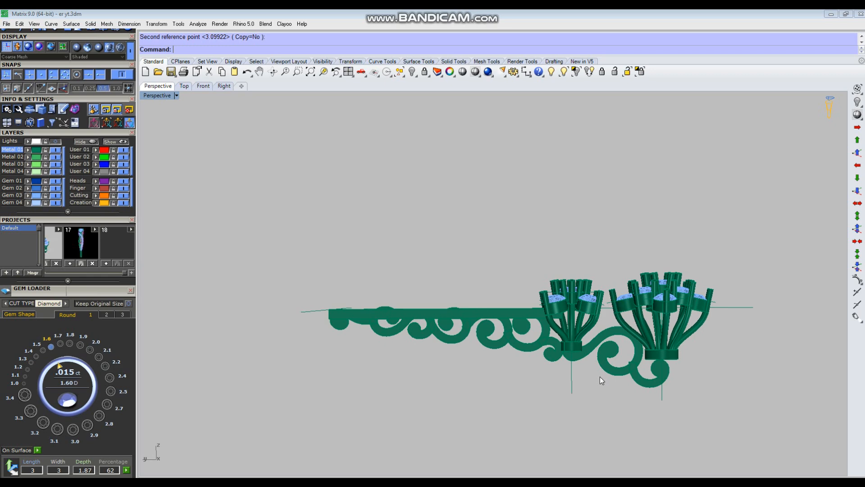
scroll(469, 304, up, 3)
scroll(469, 305, up, 2)
click(469, 308)
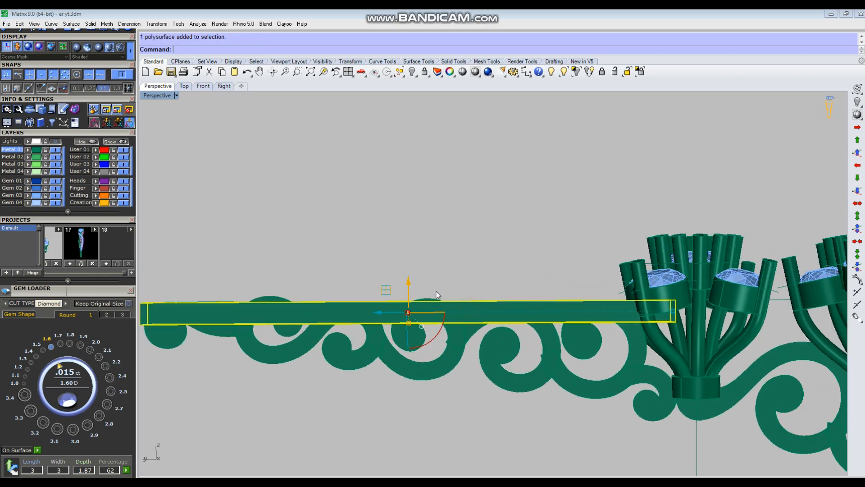
drag(408, 277, 409, 261)
click(413, 205)
scroll(478, 302, down, 2)
Step: Move both flower gem settings slightly upward relative to the scrollwork
right_drag(502, 328, 524, 335)
scroll(562, 314, down, 3)
scroll(563, 314, up, 2)
click(574, 322)
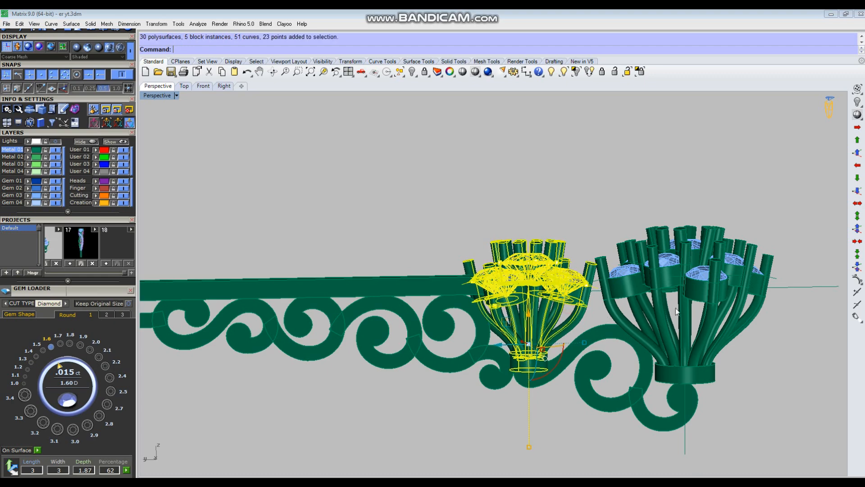
shift+click(682, 288)
right_drag(681, 324, 647, 308)
drag(646, 319, 645, 309)
click(375, 207)
Step: Start a line in the Right view at the tip of the smaller setting's tall prong nearest the bar
mouse_move(478, 275)
right_down()
mouse_move(558, 300)
mouse_move(487, 273)
right_up()
scroll(373, 260, down, 4)
right_drag(509, 310, 498, 294)
scroll(581, 301, up, 5)
click(590, 290)
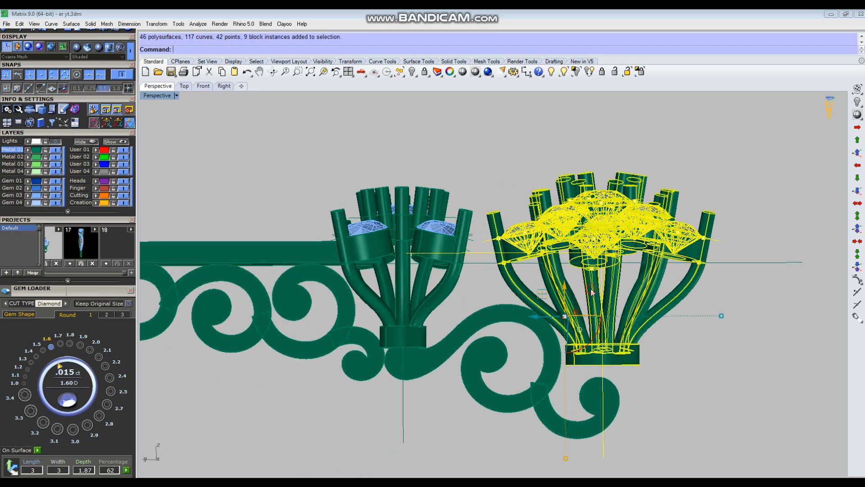
key(ctrl+F2)
scroll(545, 326, down, 5)
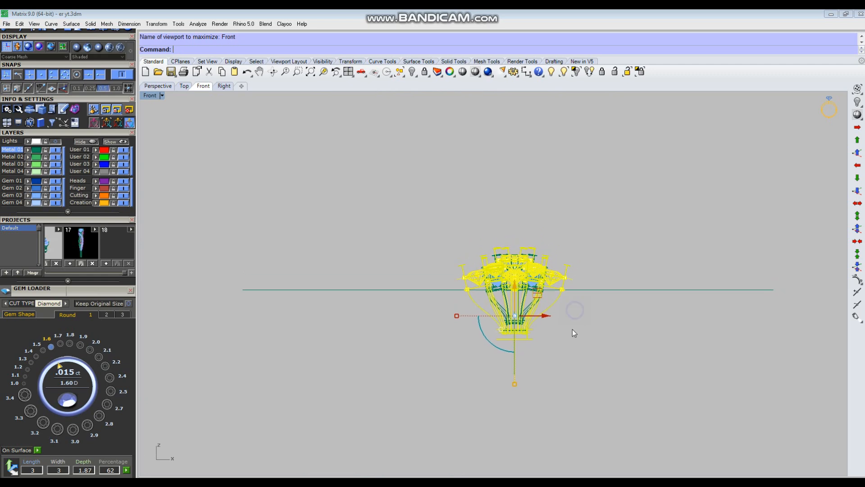
key(ctrl+F3)
key(Escape)
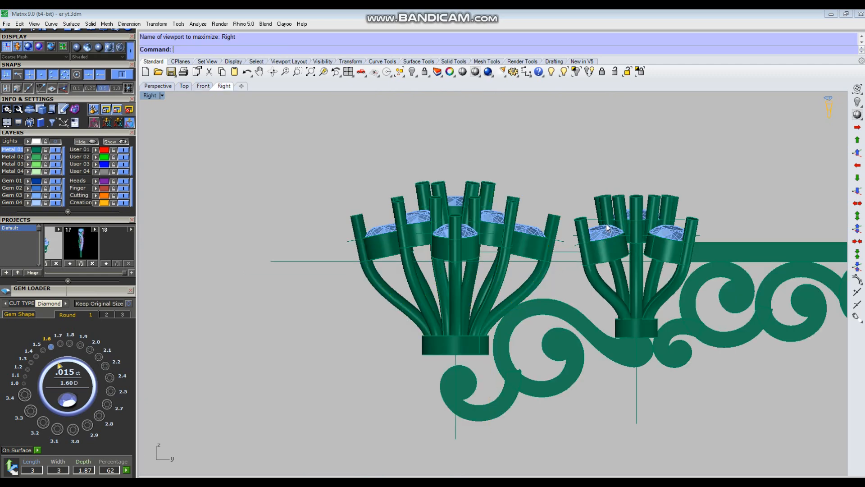
right_click(647, 230)
scroll(691, 182, up, 4)
click(672, 204)
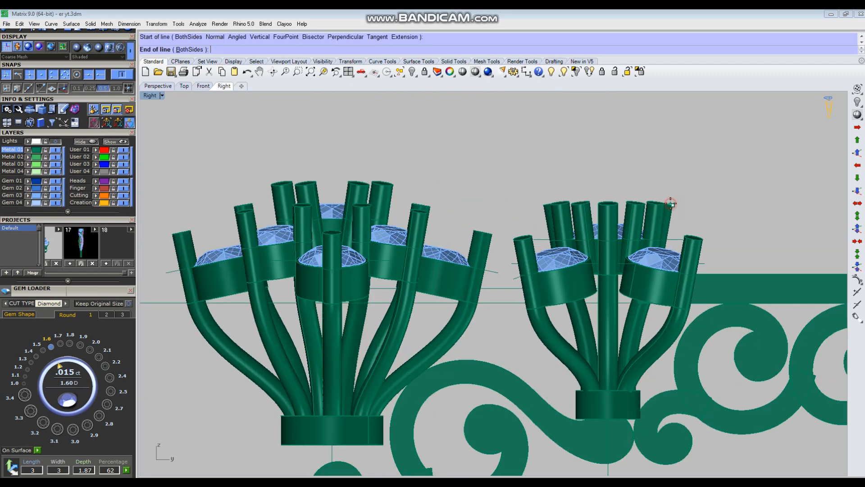
Step: Draw a horizontal guide line from the smaller cluster's prong tops and lower the larger stone cluster toward it
scroll(672, 204, down, 4)
click(264, 186)
click(428, 237)
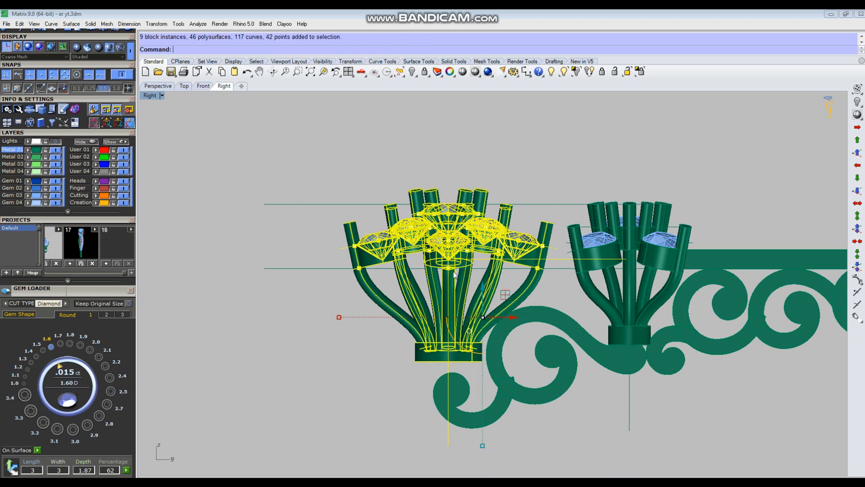
drag(482, 287, 482, 300)
Step: Delete the horizontal guide line running along the prong tops
drag(309, 157, 289, 234)
key(Delete)
scroll(476, 218, down, 4)
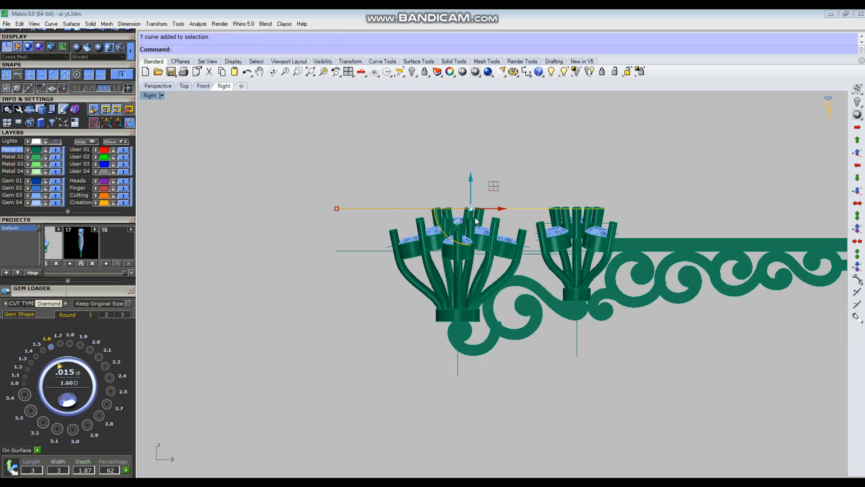
scroll(500, 276, down, 2)
Step: Select all the flat scrollwork surfaces beneath the bar and the two clusters in the Perspective view
key(ctrl+F4)
right_drag(472, 290, 599, 292)
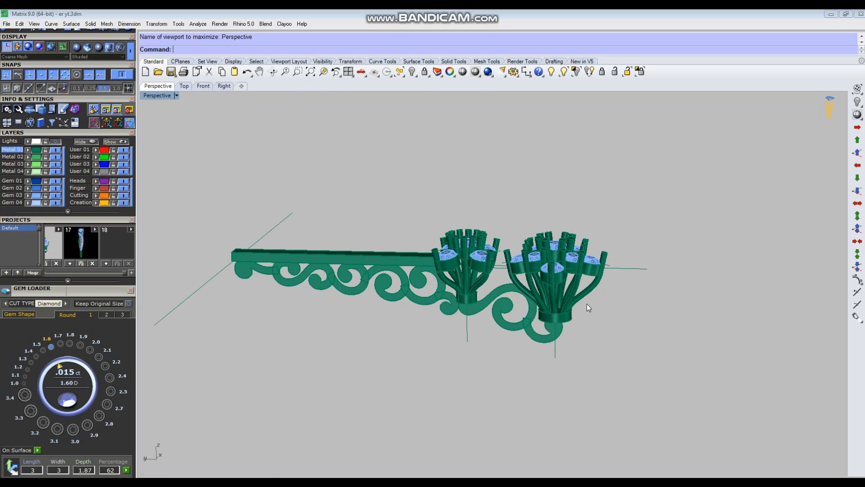
scroll(547, 325, up, 3)
drag(495, 325, 495, 324)
scroll(577, 315, down, 2)
scroll(380, 289, up, 4)
shift+drag(431, 341, 380, 285)
scroll(642, 327, down, 2)
shift+drag(388, 322, 264, 263)
scroll(626, 317, down, 3)
scroll(338, 300, up, 5)
shift+drag(316, 303, 205, 258)
scroll(639, 333, down, 4)
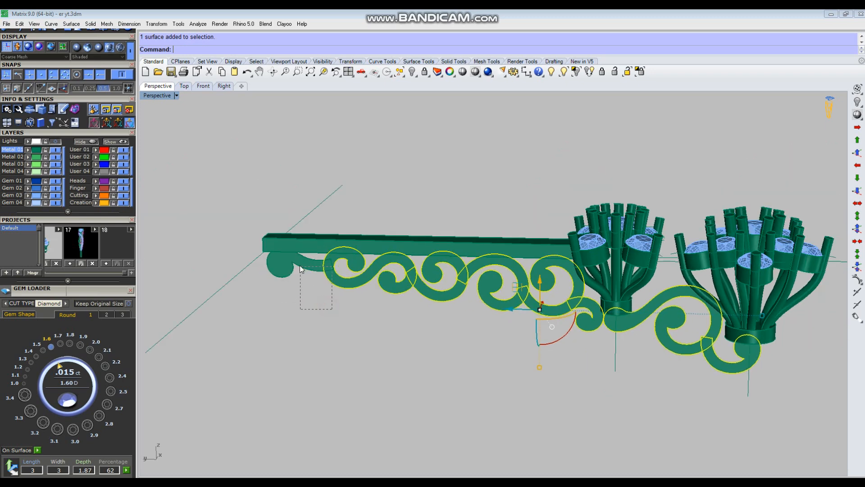
shift+drag(300, 265, 300, 265)
scroll(317, 269, down, 2)
right_drag(593, 288, 549, 321)
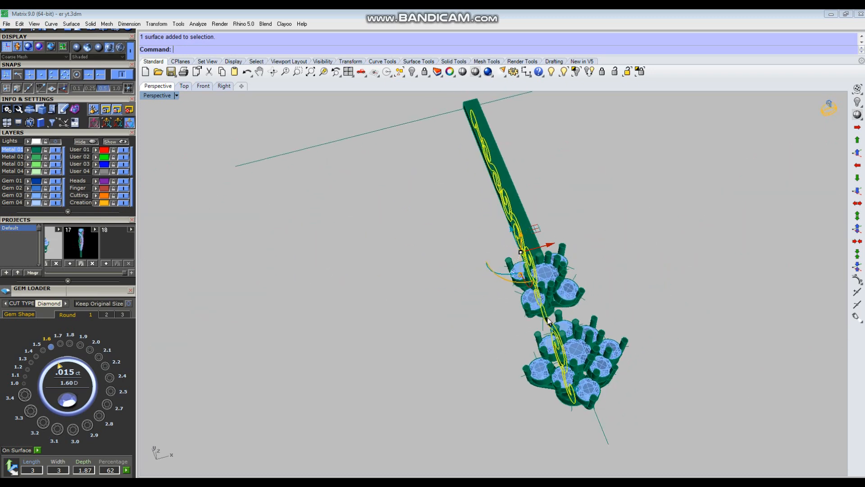
Step: Try to extrude the selected scrollwork 0.35 to both sides as solids and delete the original surfaces
key(Return)
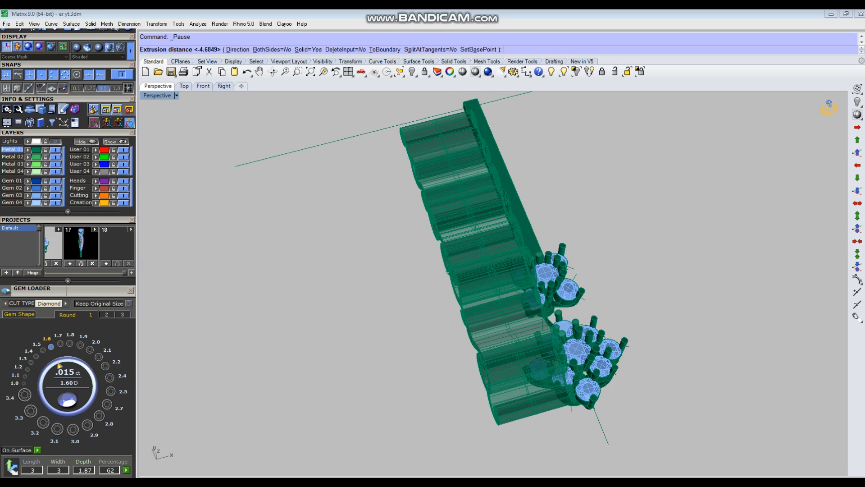
text(b)
key(Return)
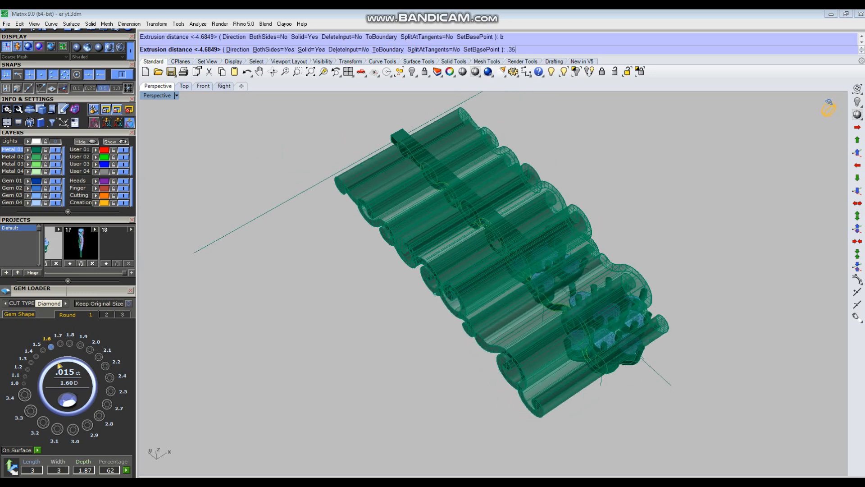
text(.35)
key(Return)
key(Delete)
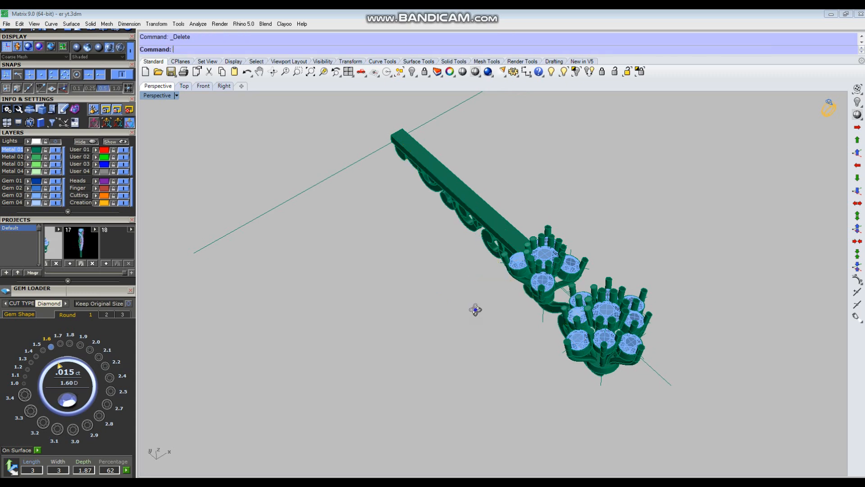
right_drag(475, 309, 560, 298)
key(ctrl+z)
Step: Extrude the scrollwork surfaces to both sides well beyond the bar's width, then group and hide the original surfaces
right_drag(486, 344, 477, 330)
right_click(463, 286)
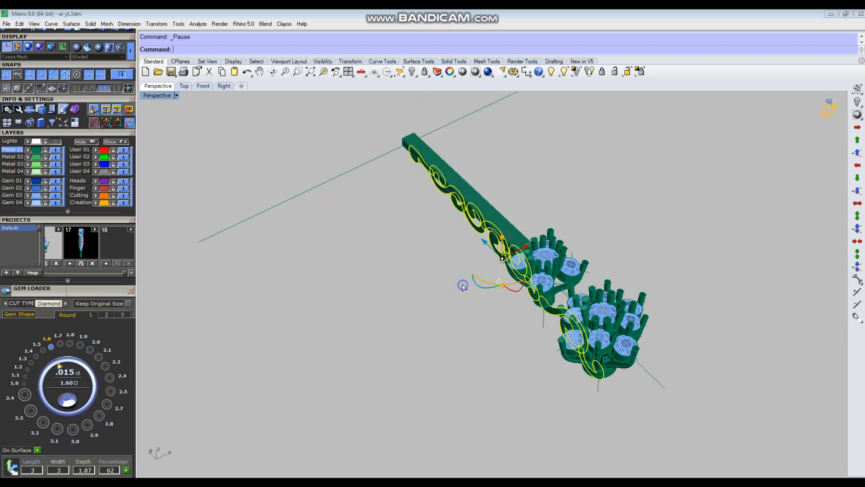
right_drag(420, 227, 540, 324)
click(440, 240)
key(ctrl+g)
key(ctrl+h)
Step: Duplicate one long edge of the bar in the Top view and move the copied curve clear of the model
key(ctrl+F1)
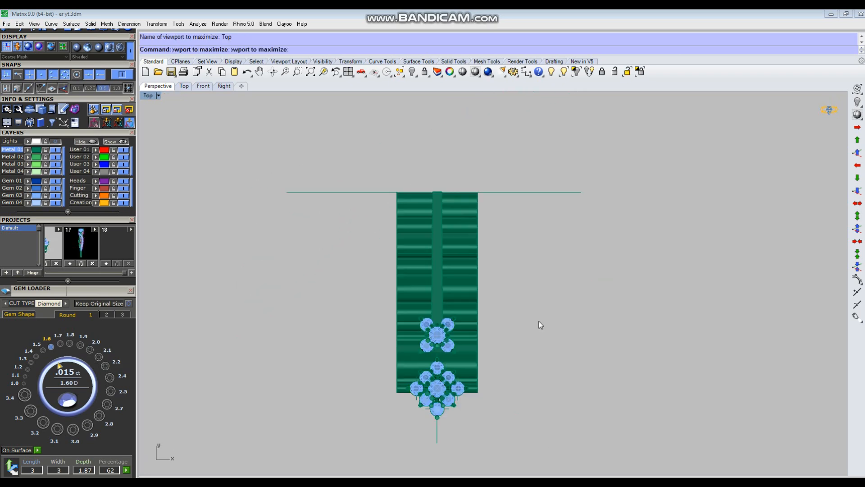
scroll(464, 197, up, 4)
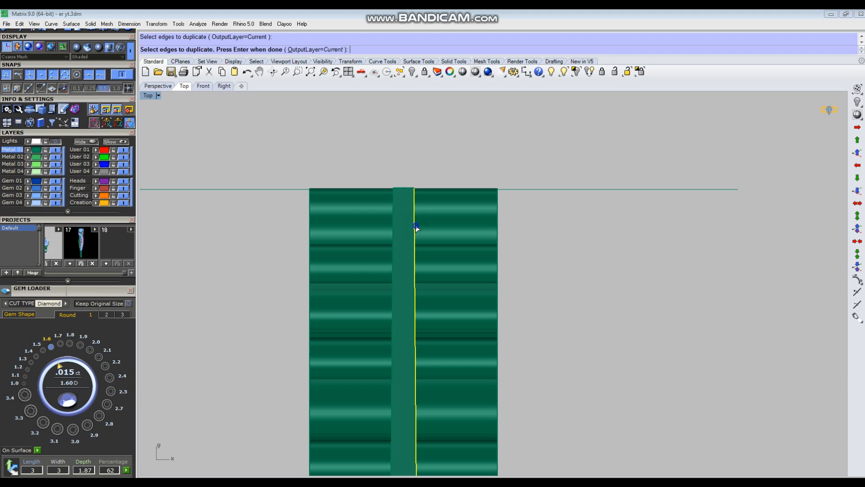
key(Return)
scroll(435, 212, down, 2)
scroll(469, 236, down, 2)
text(M)
key(Return)
click(535, 256)
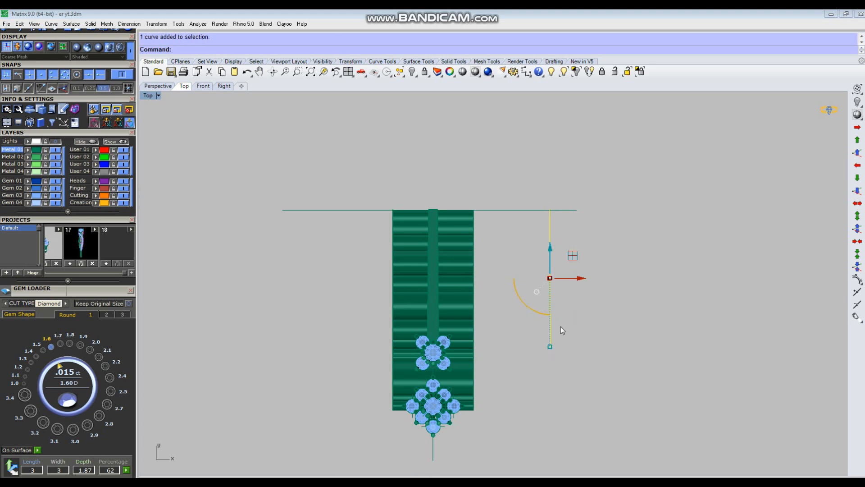
Step: Stretch both ends of the copied line past the scrollwork extrusions and move it back onto the bar's edge
drag(553, 318, 564, 413)
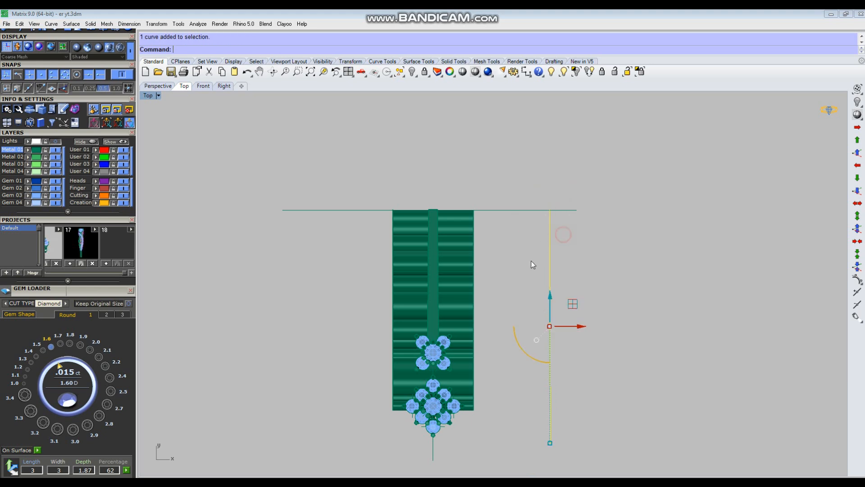
drag(555, 195, 555, 175)
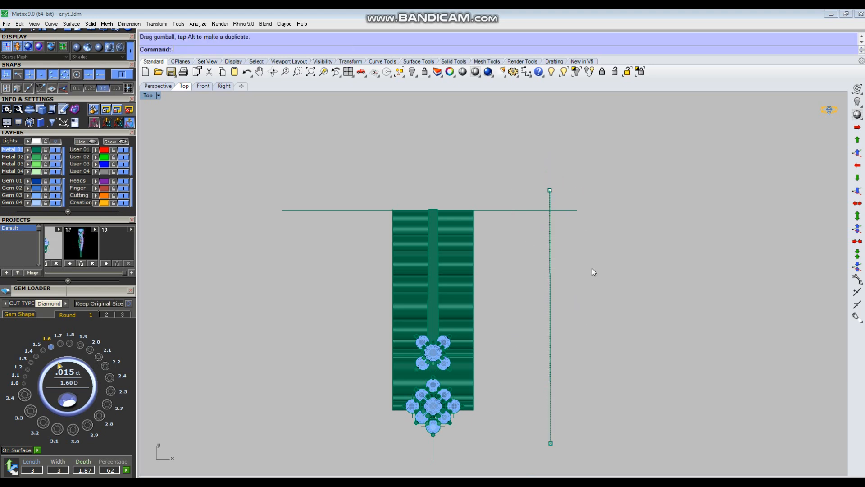
text(m)
key(Return)
click(698, 305)
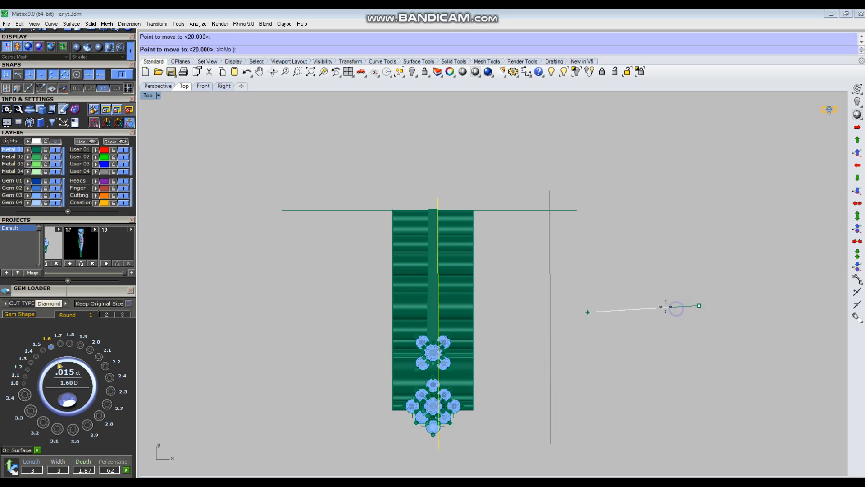
click(664, 306)
Step: Mirror the extended edge line about the Y axis to the bar's opposite edge
right_drag(541, 294, 607, 280)
text(mi)
key(Return)
text(y)
key(Return)
scroll(504, 194, up, 5)
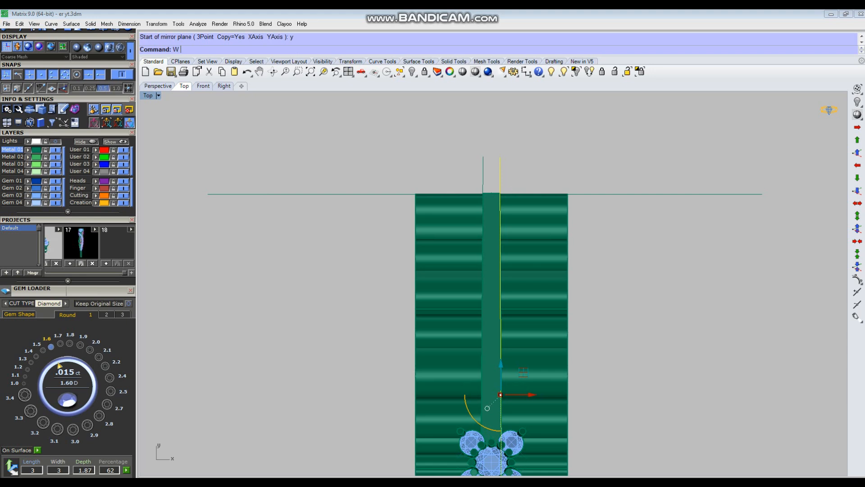
Step: Cut through the scroll extrusion at the bar's far end along the edge line with WireCut
key(BackSpace)
click(190, 101)
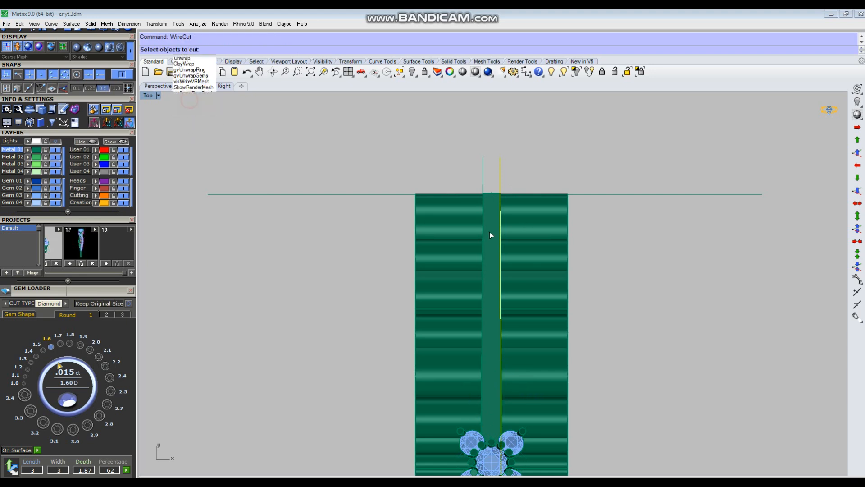
scroll(583, 231, up, 4)
click(512, 216)
scroll(498, 199, down, 4)
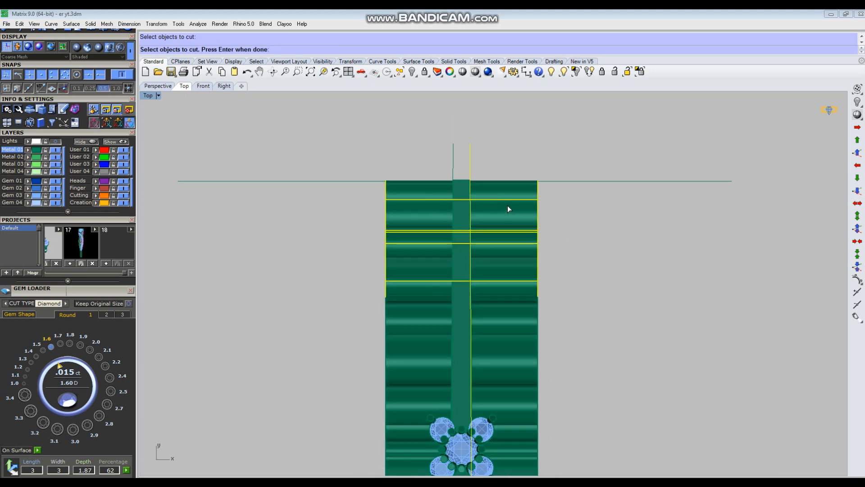
key(Return)
key(Return)
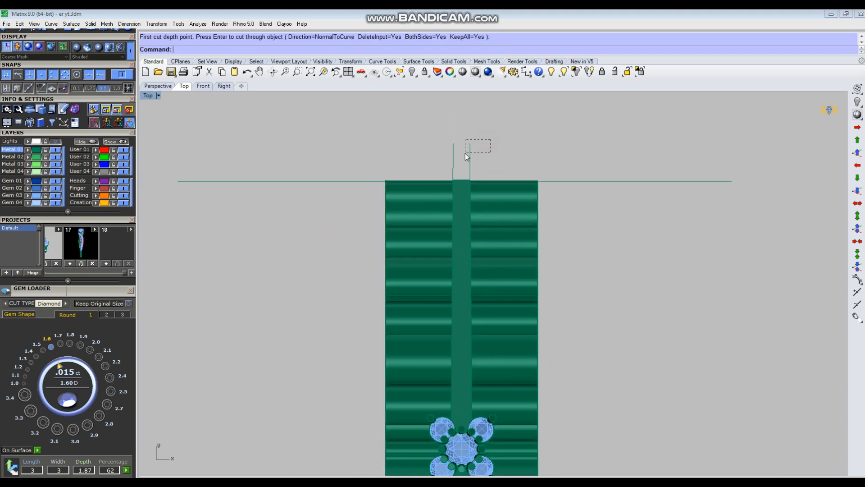
Step: WireCut all the scroll extrusions along the same edge line and delete the excess outside the bar on that side
drag(465, 153, 463, 155)
scroll(481, 128, down, 4)
right_click(521, 187)
drag(551, 179, 521, 323)
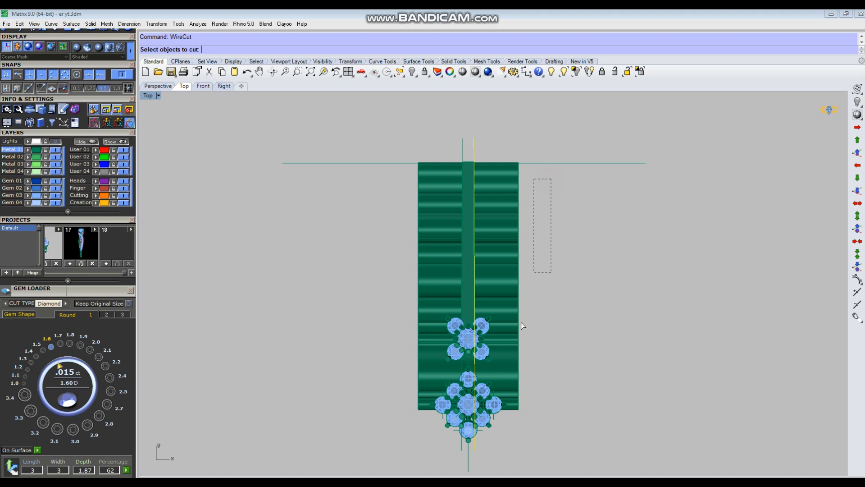
drag(512, 404, 512, 404)
key(Return)
key(Return)
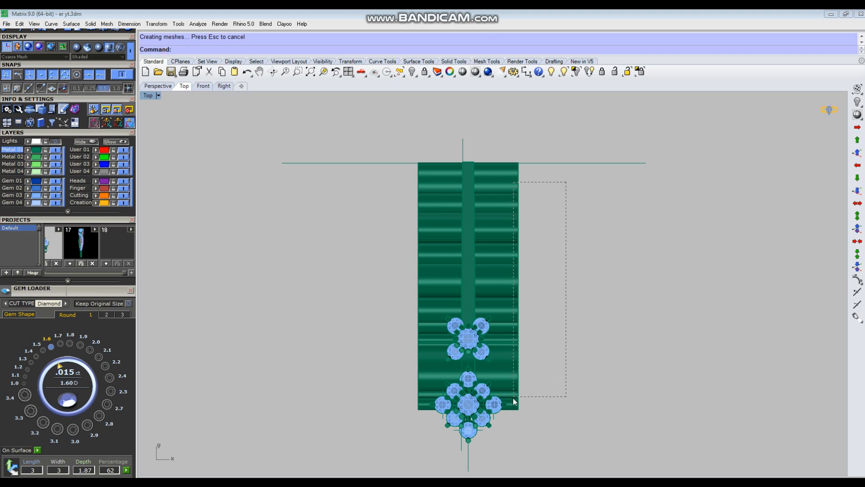
drag(513, 401, 514, 400)
key(Delete)
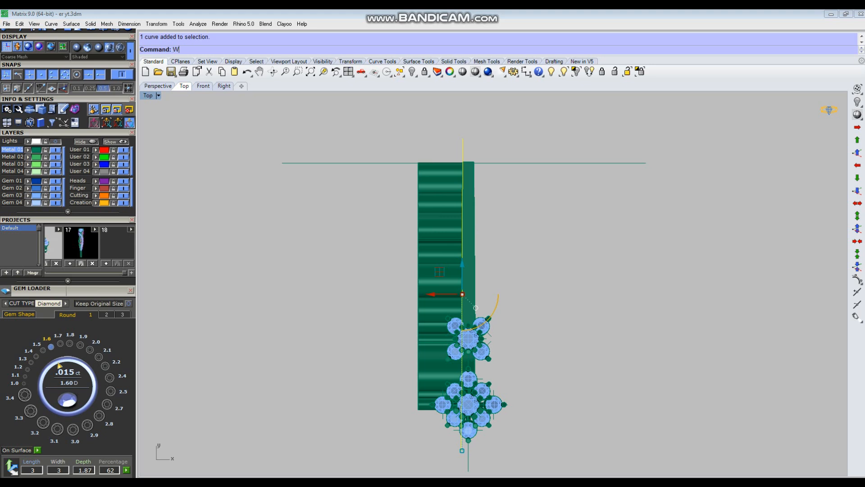
Step: WireCut the scroll extrusions along the mirrored line at the bar's opposite edge
click(183, 100)
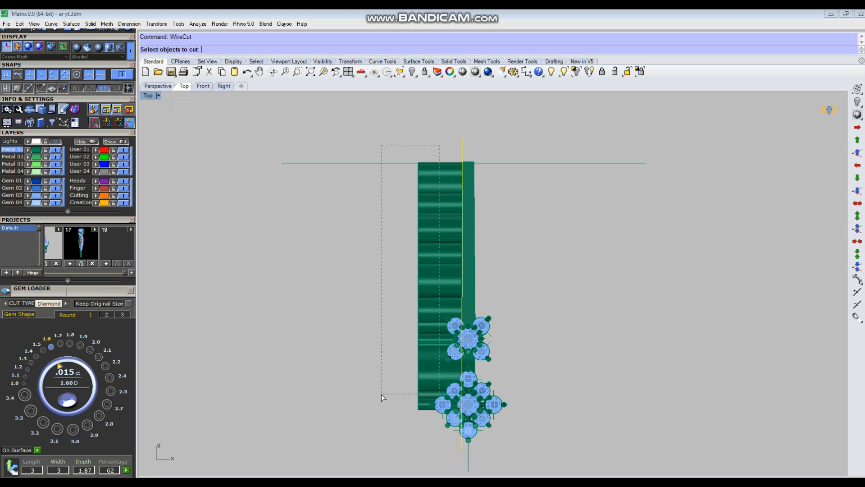
drag(381, 394, 381, 394)
key(Return)
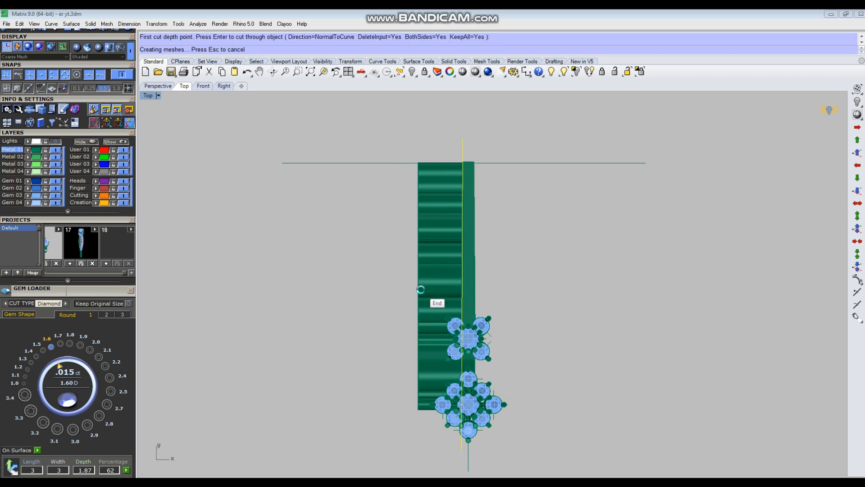
key(Return)
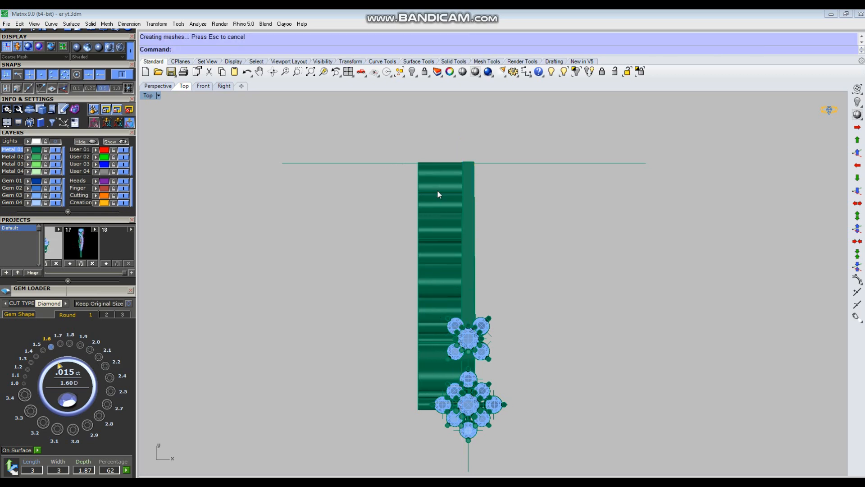
Step: Delete the cut-off scrollwork beyond the bar's opposite edge, leaving the stone clusters and guide curves out of the selection
drag(375, 397, 375, 399)
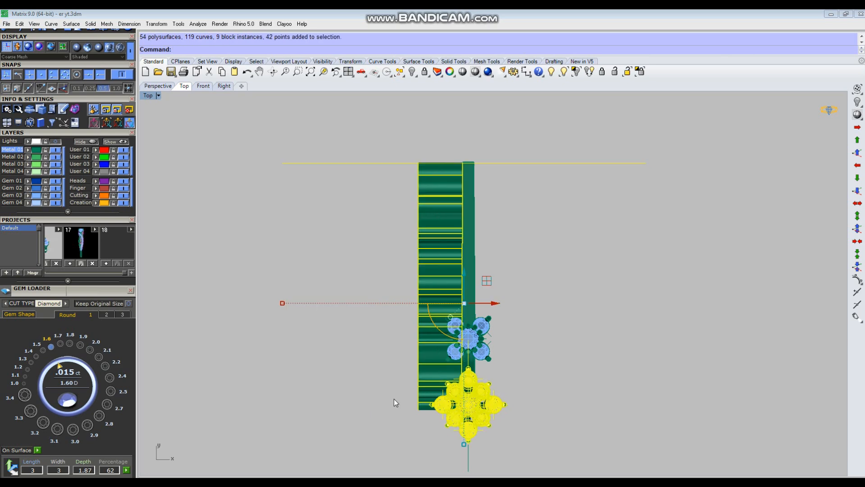
scroll(488, 402, up, 2)
ctrl+drag(532, 407, 492, 431)
scroll(498, 420, down, 6)
scroll(499, 419, up, 4)
scroll(544, 286, down, 3)
scroll(482, 382, up, 3)
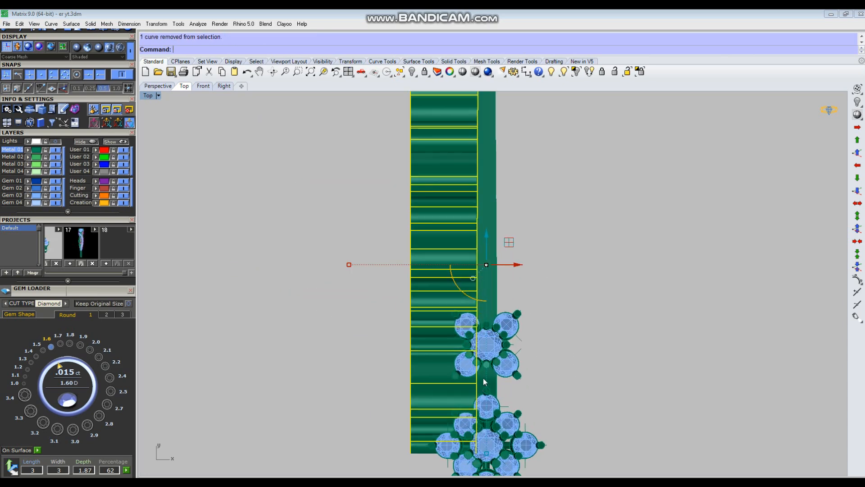
key(ctrl+F4)
right_drag(510, 400, 469, 324)
key(Delete)
Step: Show the Lights layer in the Top view and shift the reference sketch aside to compare it with the modelled clusters
key(ctrl+F1)
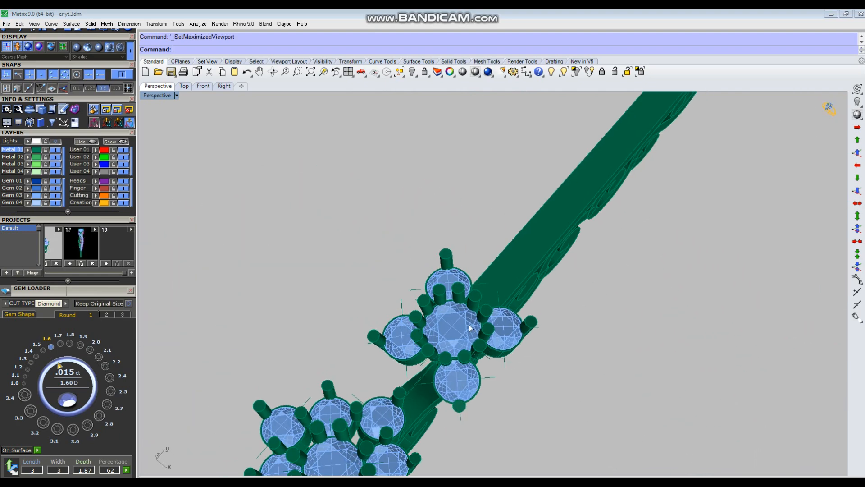
scroll(495, 347, up, 1)
scroll(512, 359, down, 1)
scroll(503, 386, up, 4)
scroll(455, 331, up, 1)
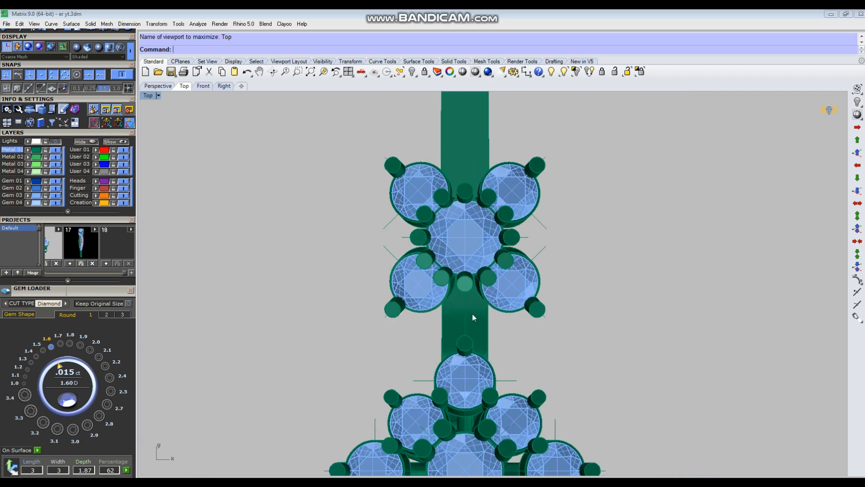
scroll(473, 317, down, 1)
scroll(502, 327, down, 3)
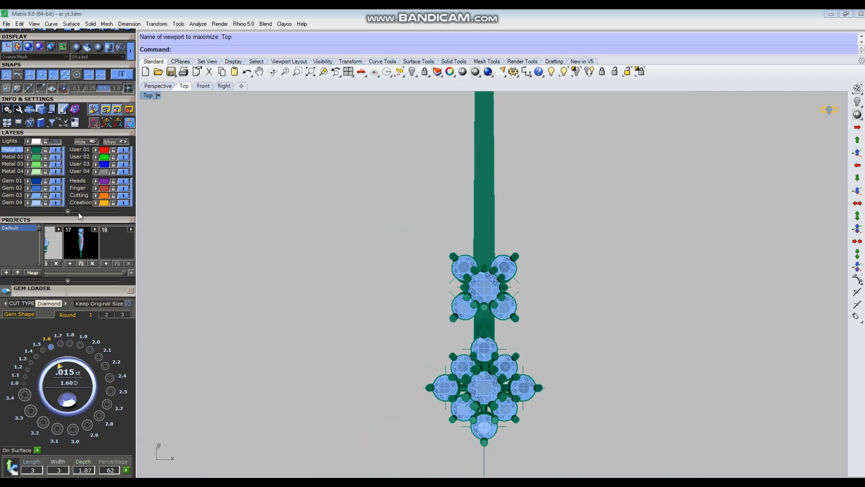
click(55, 141)
mouse_move(540, 317)
mouse_down()
mouse_move(652, 319)
mouse_move(644, 332)
mouse_move(631, 331)
mouse_up()
scroll(623, 329, up, 2)
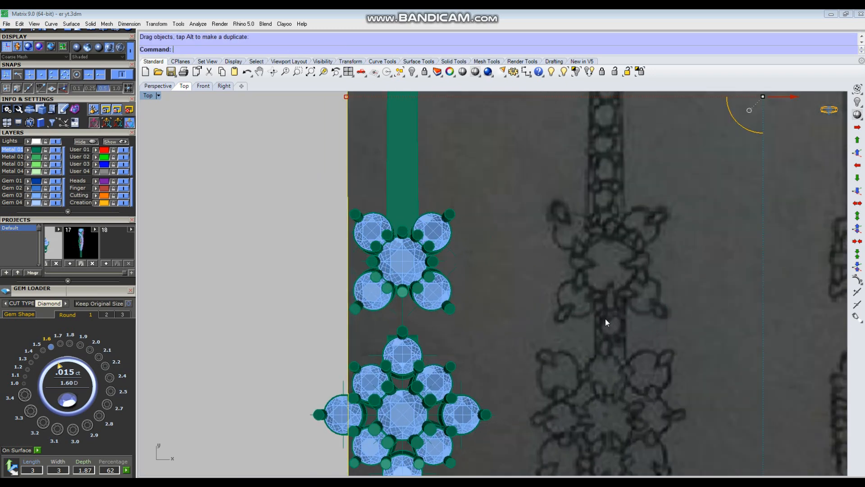
scroll(309, 301, down, 2)
right_drag(652, 308, 622, 318)
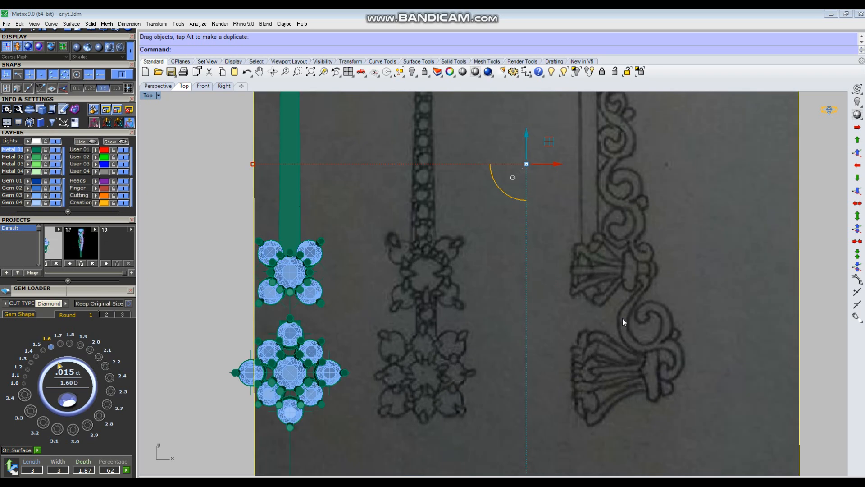
scroll(621, 320, up, 1)
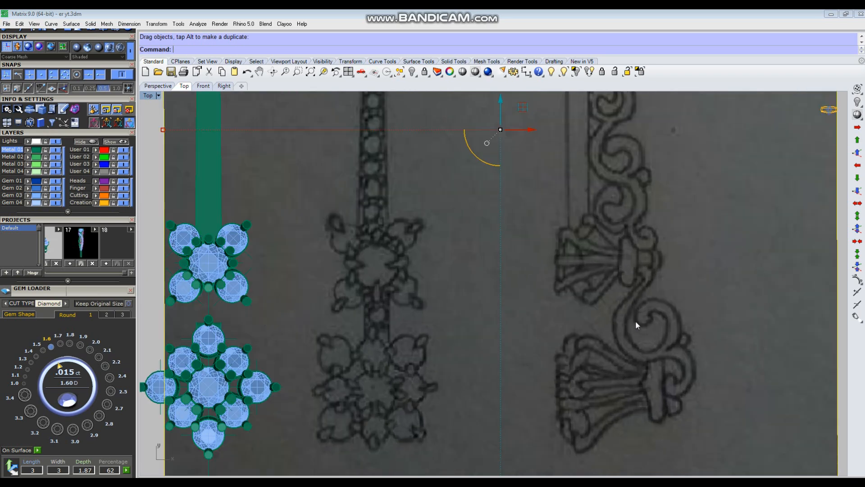
Step: Undo the reference sketch's shift and hide the Lights layer
key(ctrl+z)
key(ctrl+z)
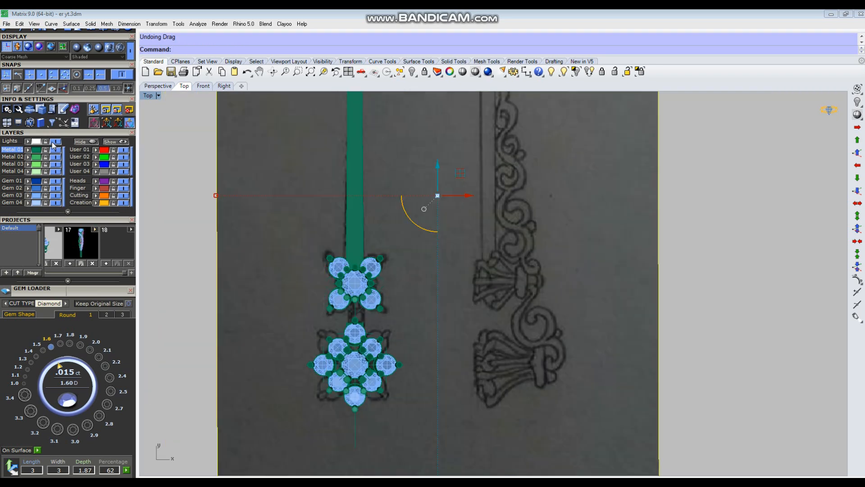
click(54, 142)
mouse_move(506, 256)
right_down()
mouse_move(457, 205)
mouse_move(510, 247)
mouse_move(500, 219)
mouse_move(517, 212)
mouse_move(475, 286)
mouse_move(495, 332)
mouse_move(503, 239)
mouse_move(645, 280)
mouse_move(656, 335)
mouse_move(402, 297)
mouse_move(514, 307)
mouse_move(507, 300)
right_up()
scroll(457, 205, down, 3)
key(ctrl+F1)
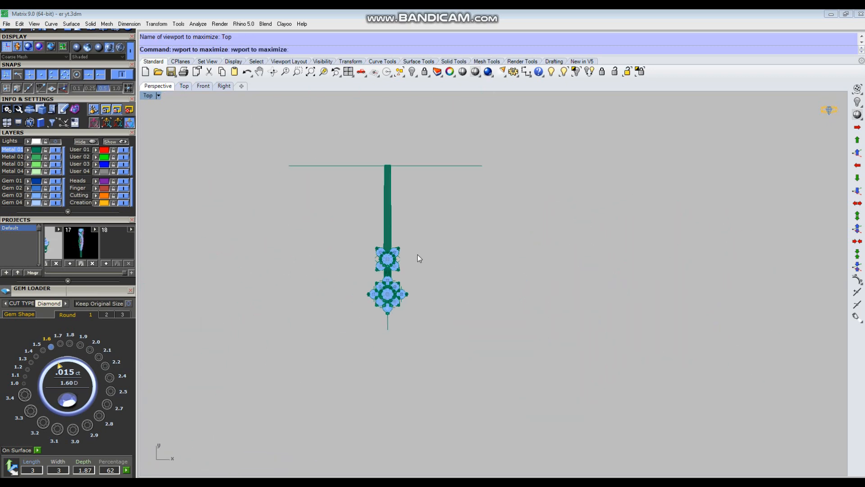
Step: Hide the bar, scrollwork and stone clusters in the Top view, leaving out only the horizontal guide line
drag(450, 355, 451, 354)
key(ctrl+g)
click(478, 283)
right_drag(379, 230, 412, 264)
click(419, 271)
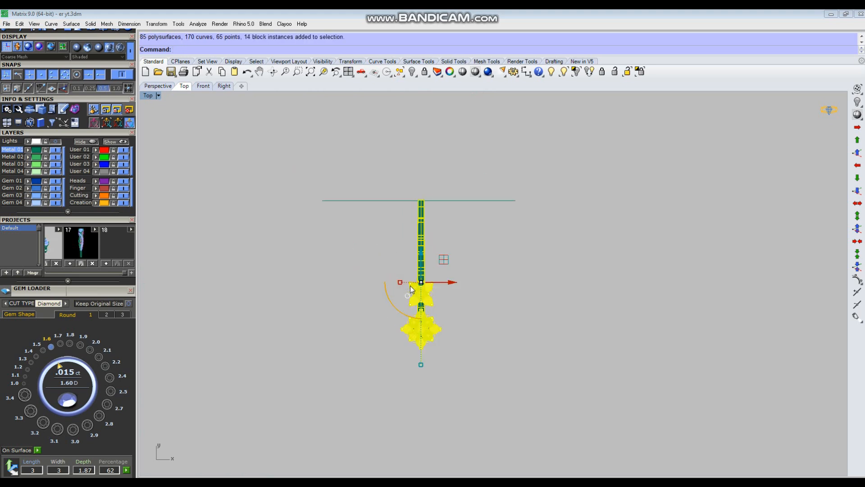
text(h)
key(Return)
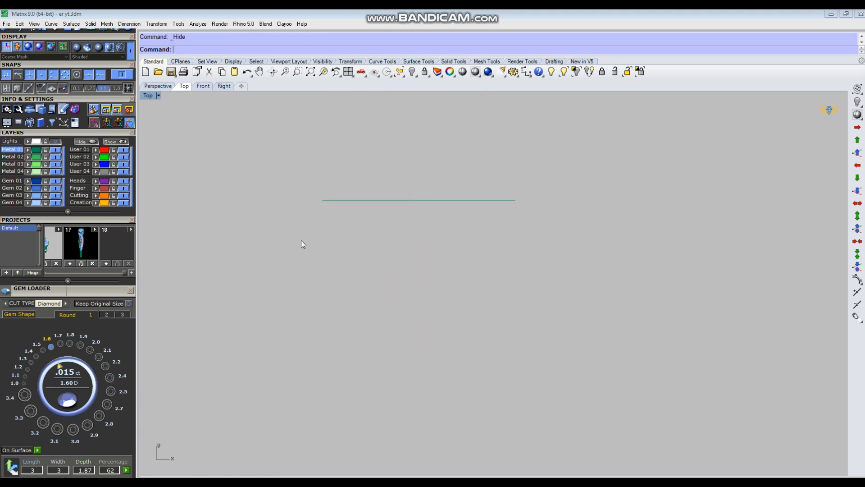
Step: Show the Lights layer and draw a vertical centre line from the origin up past the sketch's tapered top
click(54, 142)
scroll(456, 196, up, 4)
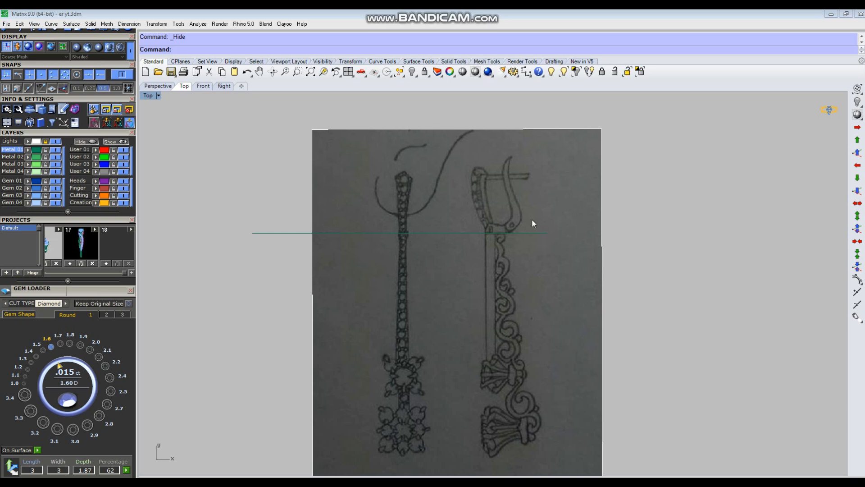
scroll(479, 206, up, 5)
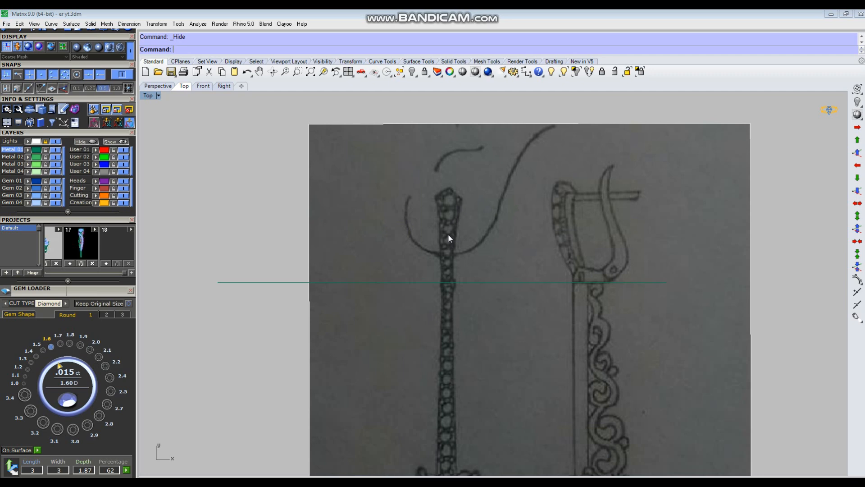
text(line)
key(Return)
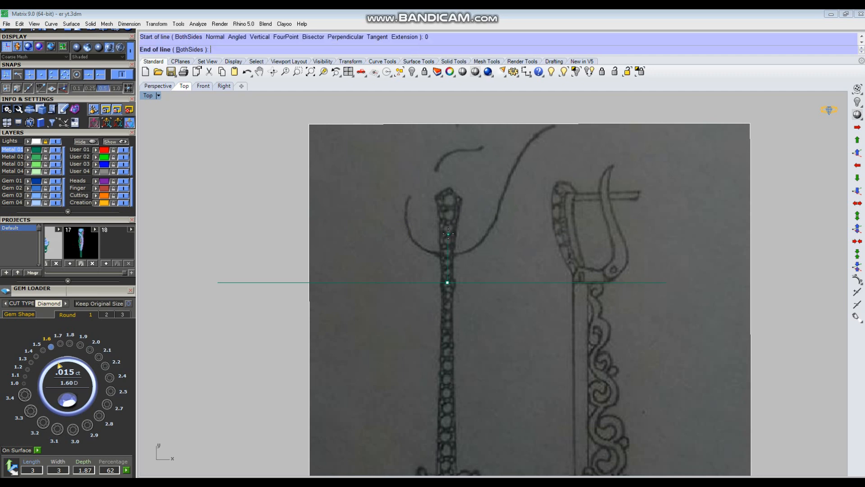
click(450, 160)
key(Escape)
Step: Draw a circle of diameter 1.2 at the intersection of the centre line and the horizontal guide line
scroll(464, 275, up, 4)
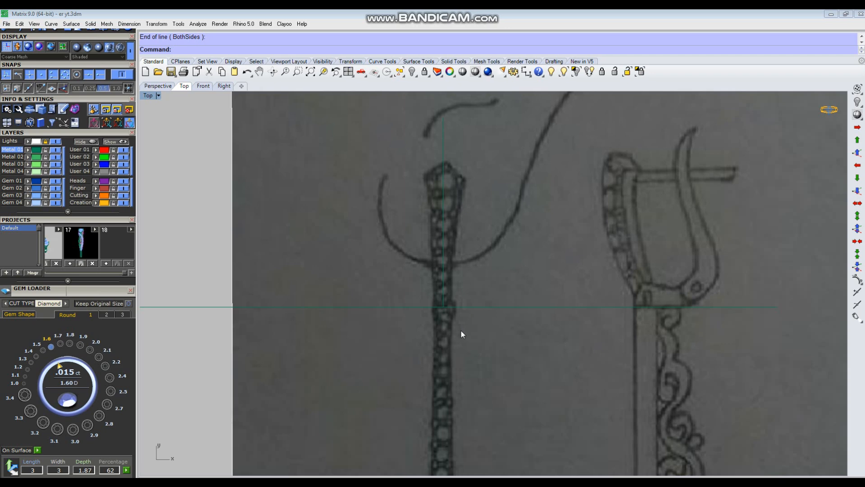
scroll(445, 308, up, 2)
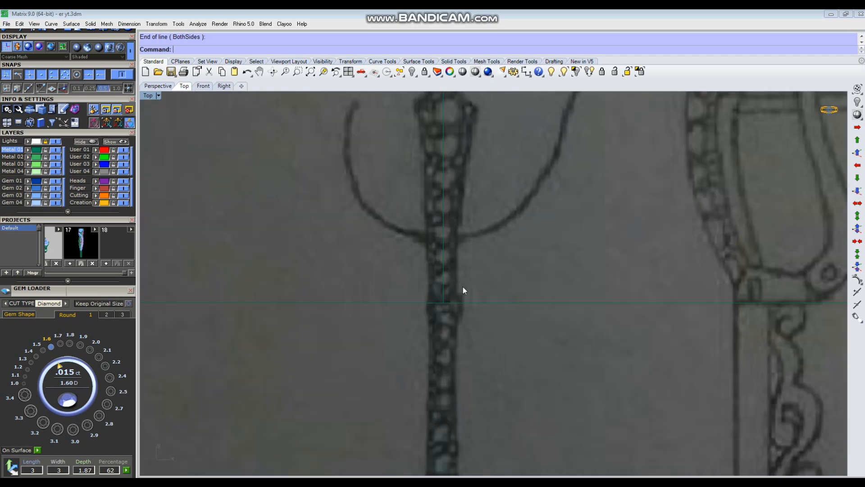
text(c)
key(Return)
click(443, 296)
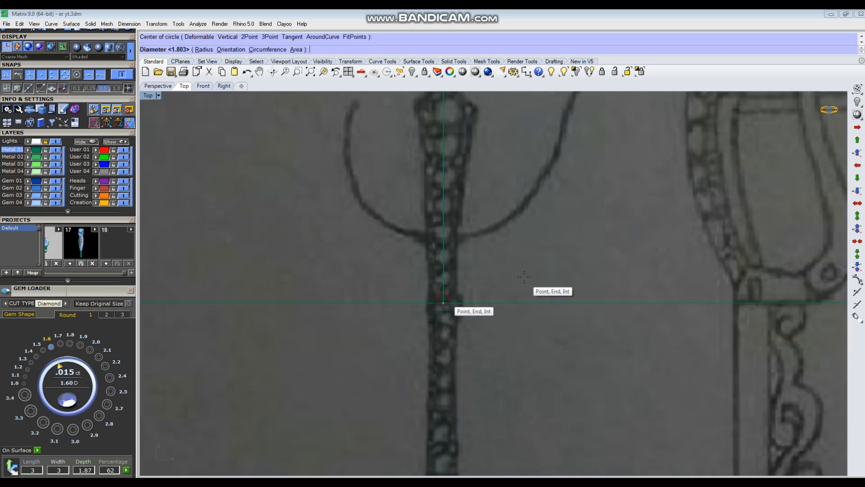
text(1.2)
key(Return)
Step: Offset the small circle outward and check the diameter of the offset circle
scroll(444, 307, up, 2)
click(456, 295)
text(offset)
key(Return)
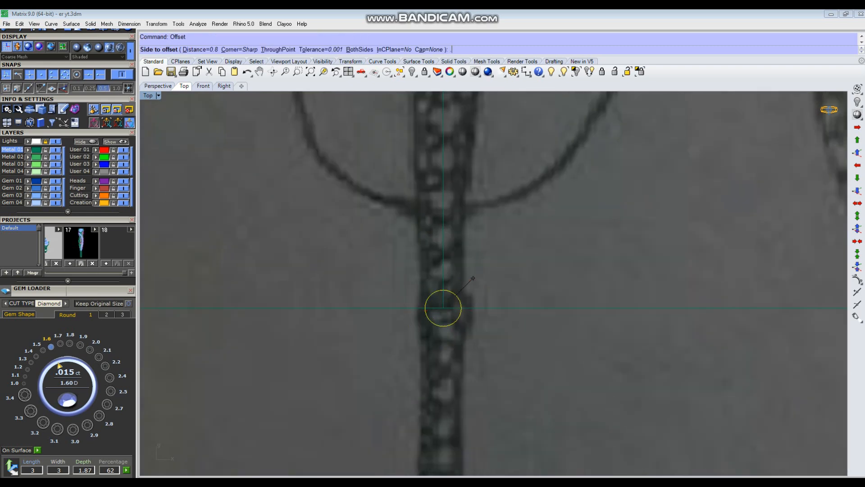
click(473, 278)
click(469, 299)
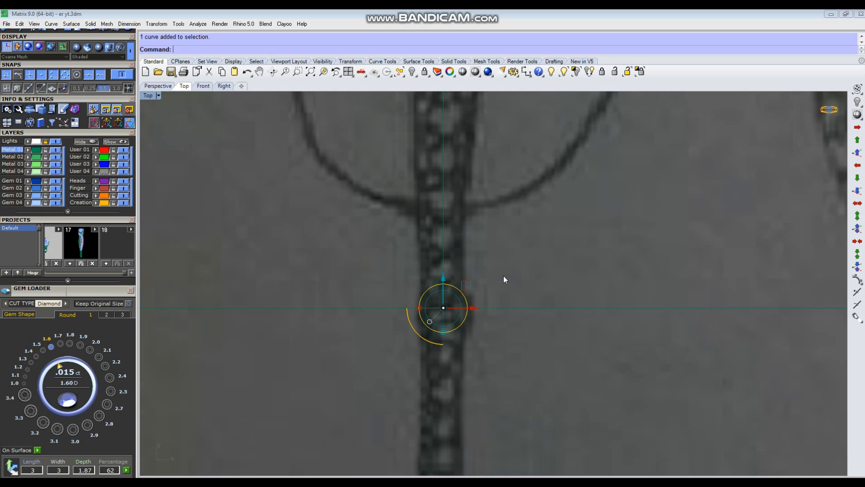
key(Return)
key(Escape)
scroll(507, 273, down, 5)
right_drag(512, 251, 502, 315)
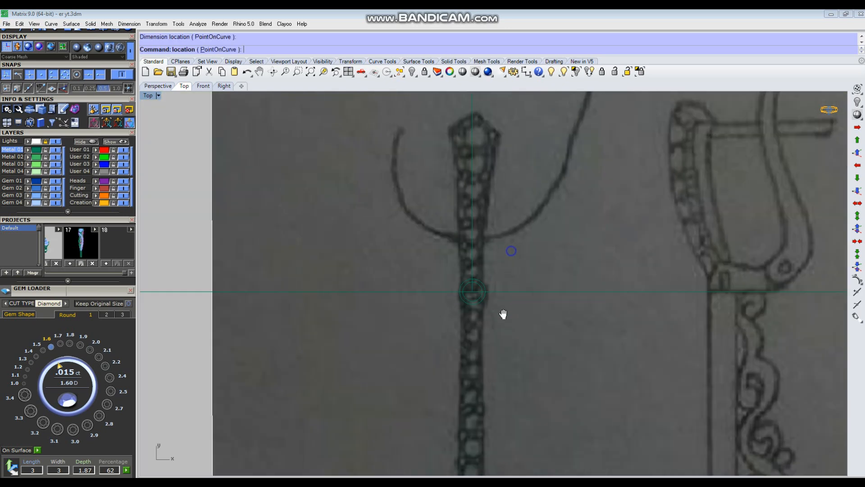
Step: Draw a trial circle about 3.02 in diameter around the sketch's top stone, centred on the vertical line
scroll(485, 194, up, 3)
key(Return)
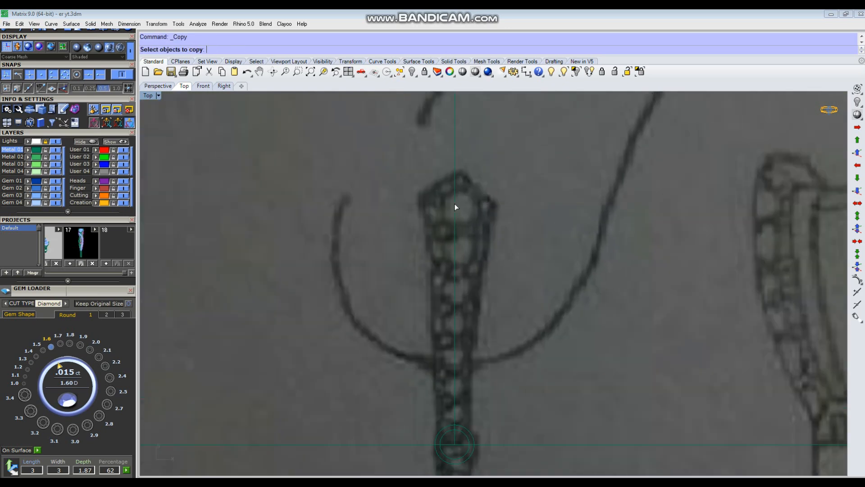
key(Escape)
text(ci)
key(Return)
click(454, 204)
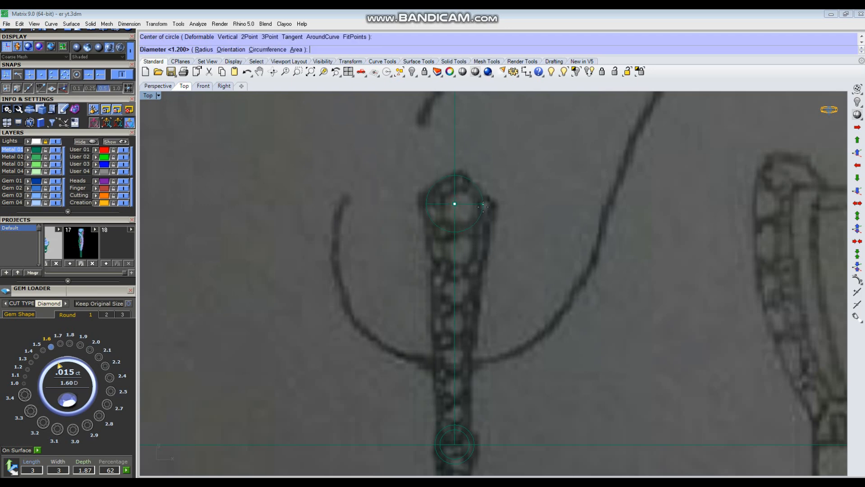
click(491, 210)
click(491, 209)
Step: Try to offset the trial circle at the top stone, check its diameter, and delete it
scroll(480, 206, up, 4)
text(oi)
key(Return)
text(2)
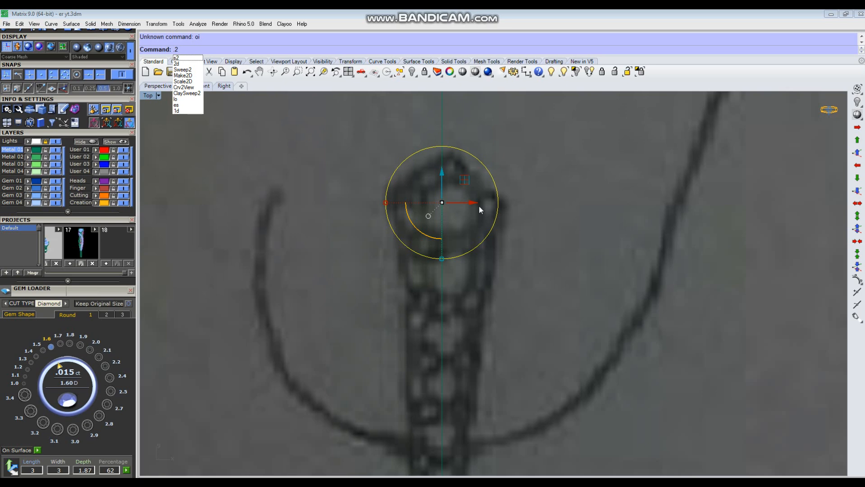
key(Escape)
key(Escape)
drag(506, 195, 473, 206)
text(o)
key(Return)
click(473, 207)
click(489, 207)
text(dd)
key(Return)
key(Escape)
key(Escape)
drag(528, 169, 481, 199)
scroll(480, 200, down, 4)
key(Delete)
Step: Draw a circle of diameter 2.60 on the centre line at the sketch's top stone
text(c)
key(Return)
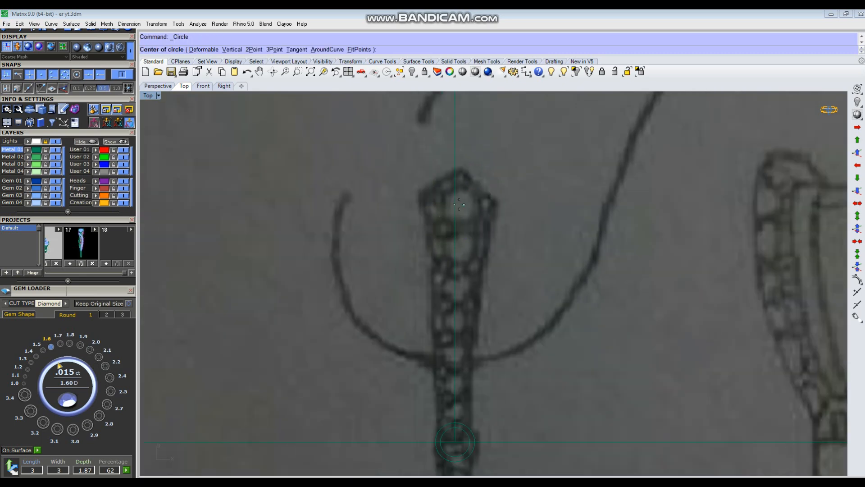
click(455, 205)
key(Return)
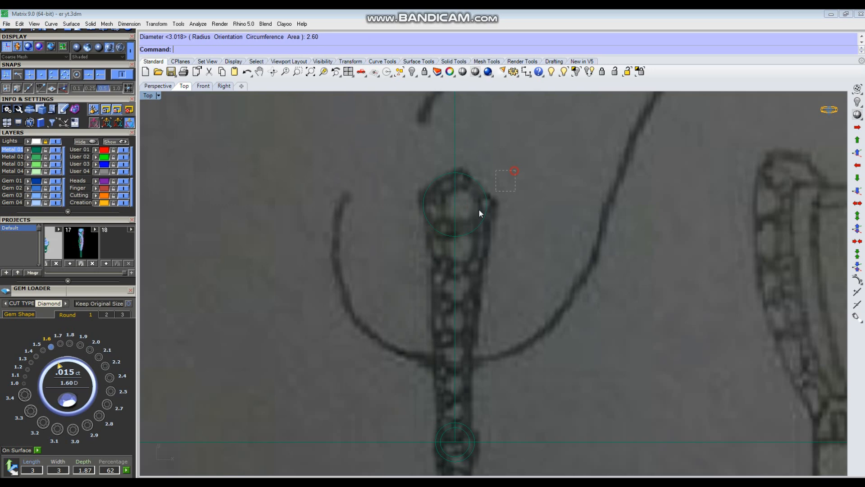
Step: Offset the top circle outward by 0.2
click(486, 202)
scroll(487, 201, up, 4)
text(o)
key(Return)
text(.2)
key(Return)
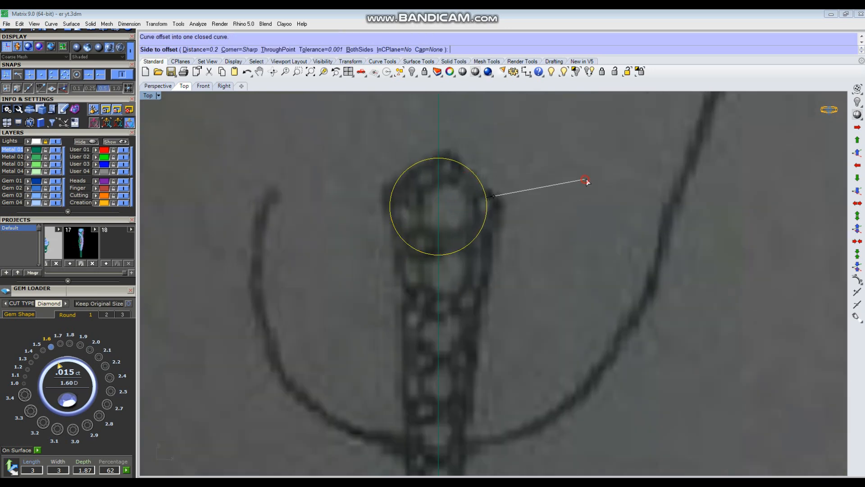
click(583, 194)
Step: Draw a slanted side line joining the right edges of the outer circles at the origin and the top stone
scroll(517, 194, down, 4)
text(l)
key(Return)
right_drag(515, 391, 516, 332)
click(488, 383)
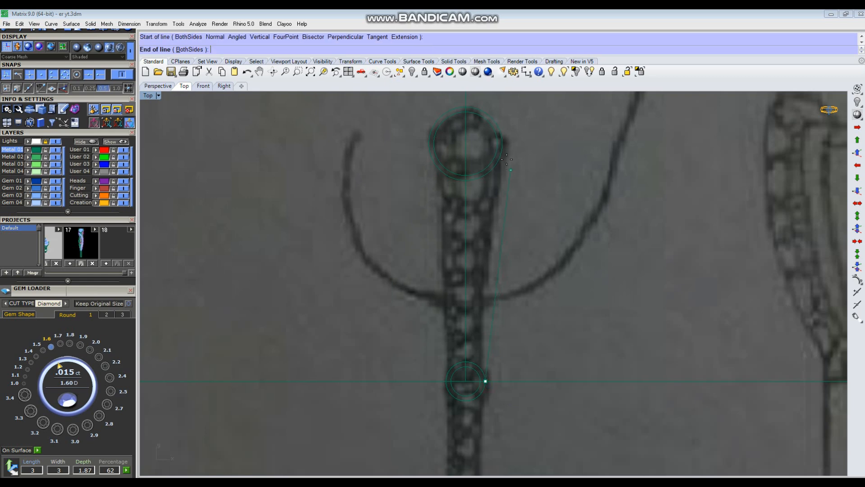
click(504, 143)
Step: Mirror the slanted side line across the Y axis
drag(511, 260, 491, 249)
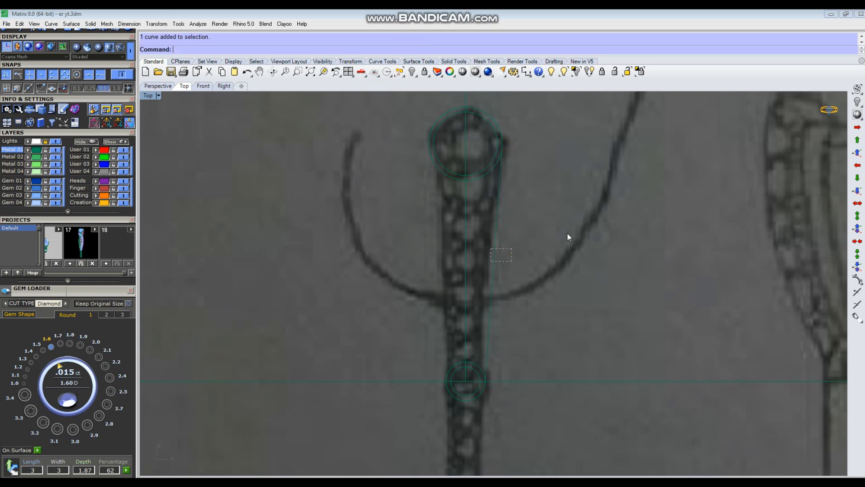
right_drag(567, 233, 571, 250)
text(mi)
key(Return)
text(y)
key(Return)
click(512, 212)
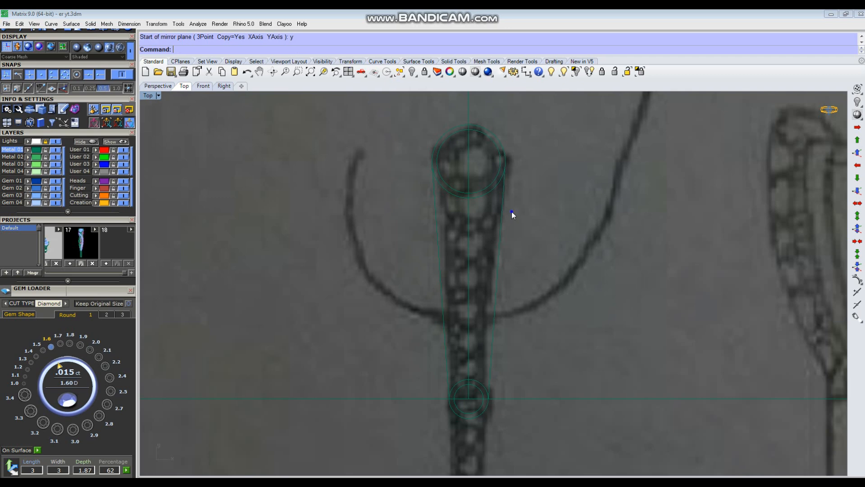
Step: Delete the two concentric construction circles at the top stone
right_drag(492, 174, 486, 209)
scroll(486, 198, up, 4)
drag(483, 158, 472, 173)
right_drag(481, 215, 470, 261)
key(Delete)
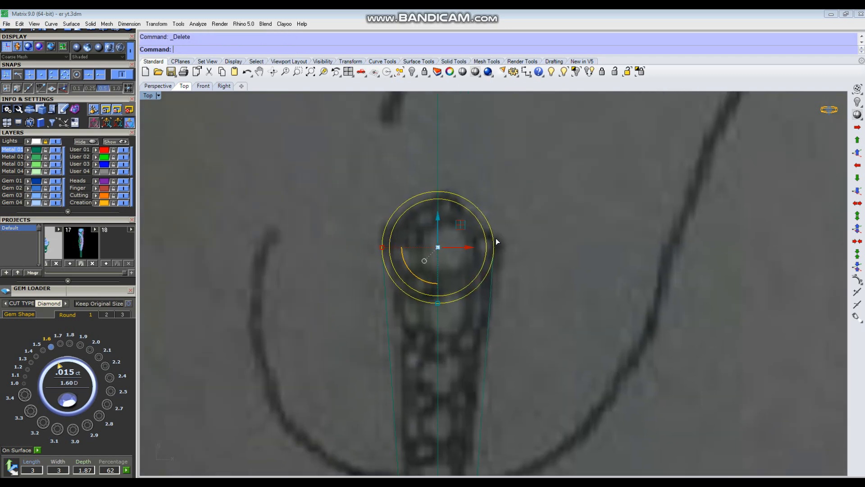
Step: Draw a sloping line from the upper end of the right side line to the centre line, forming half the peak
text(,)
key(Return)
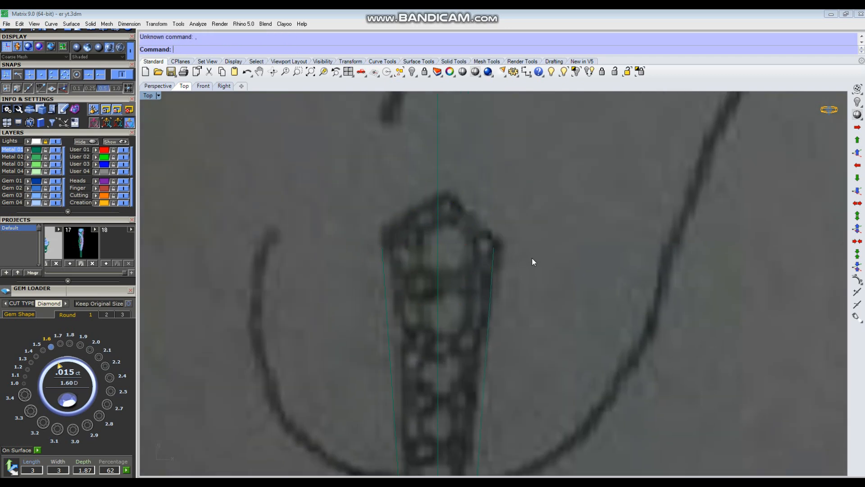
text(m)
key(Return)
key(Escape)
text(l)
key(Return)
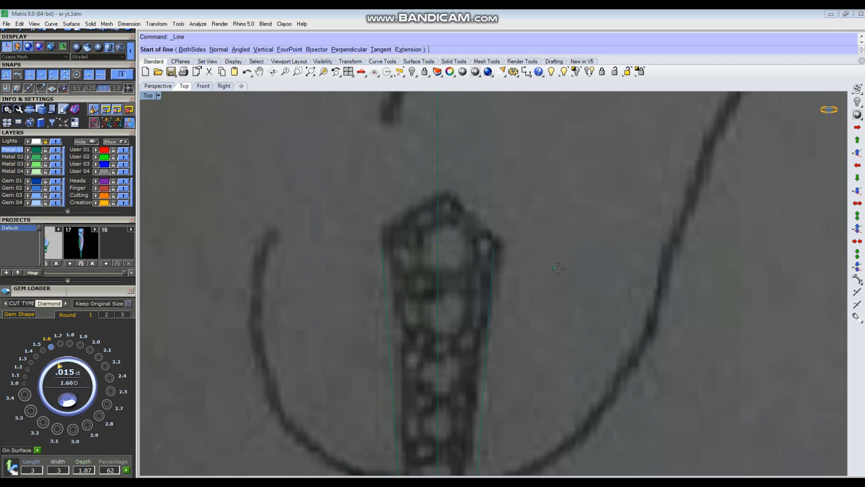
click(497, 249)
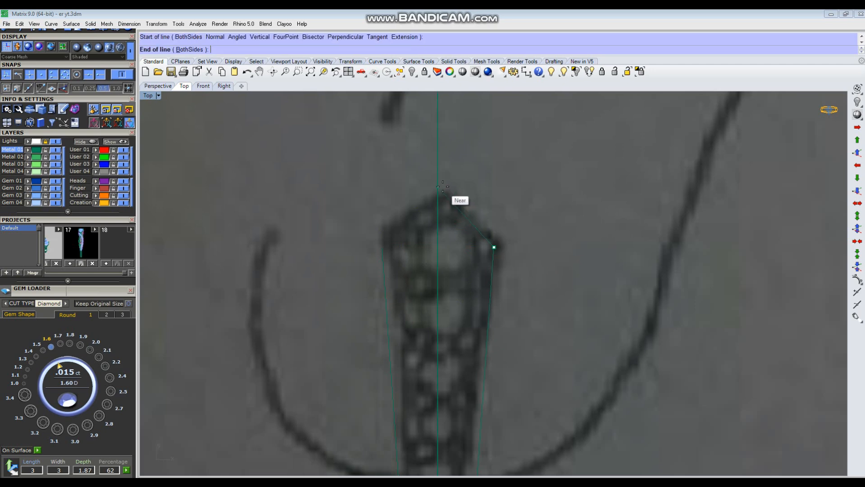
click(456, 197)
click(465, 216)
Step: Mirror the sloping peak line across the vertical centre line
text(mi)
key(Return)
click(439, 248)
click(472, 142)
Step: Delete the two concentric construction circles at the origin
scroll(460, 205, down, 6)
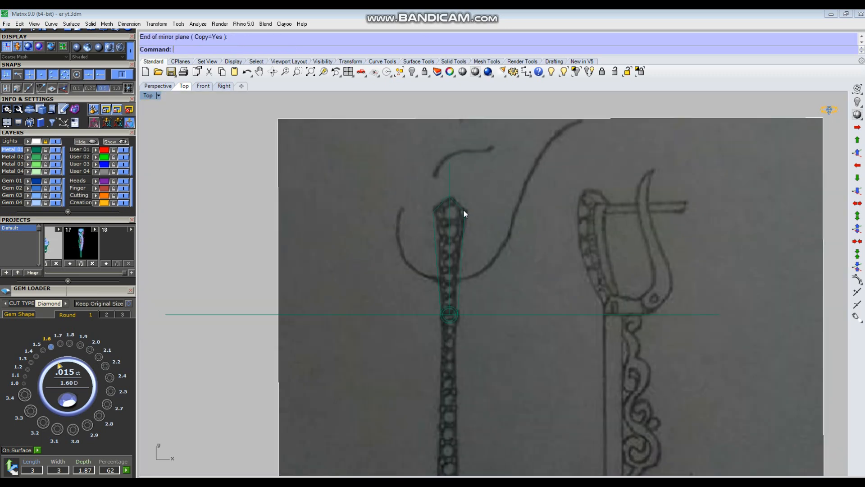
scroll(463, 209, up, 3)
drag(396, 306, 496, 369)
key(Delete)
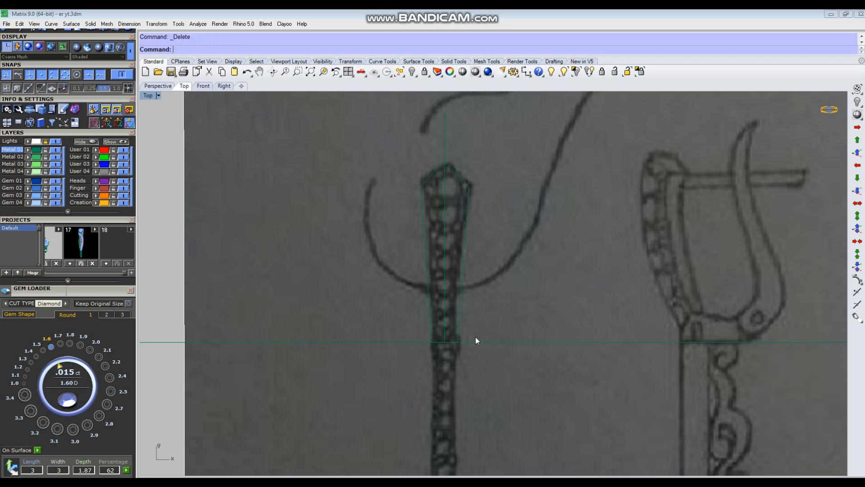
Step: Trim away the parts of the horizontal guide line that extend beyond the two slanted side lines
scroll(491, 324, up, 2)
click(505, 345)
shift+click(455, 321)
shift+click(415, 347)
scroll(415, 347, up, 2)
text(t)
key(space)
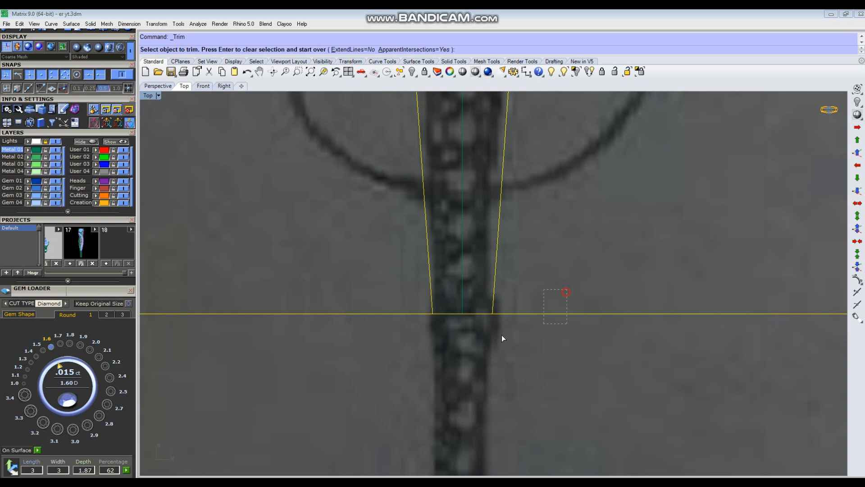
click(536, 314)
click(409, 314)
scroll(458, 342, down, 4)
key(Return)
Step: Join the side lines, peak lines and trimmed base line into one closed tapered outline
scroll(457, 342, down, 5)
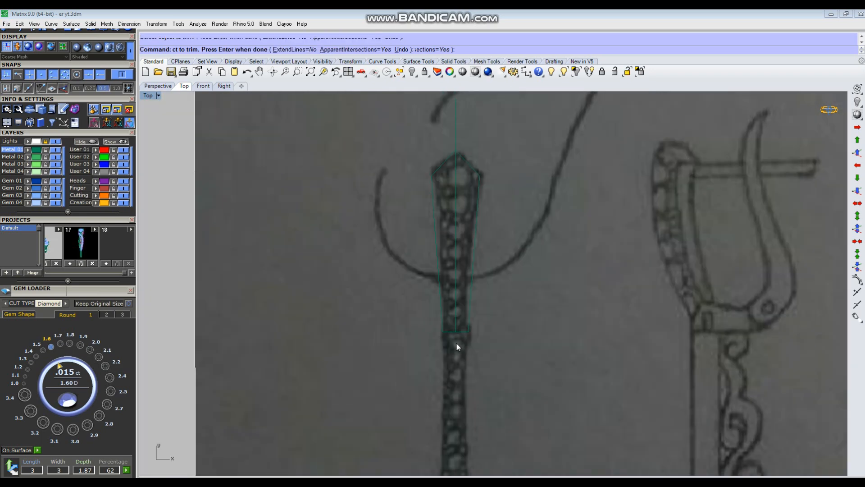
drag(412, 199, 517, 353)
key(ctrl+j)
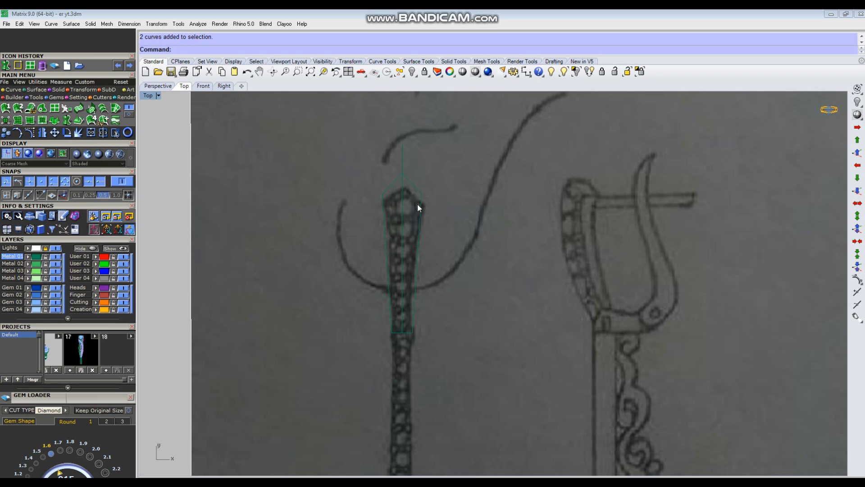
Step: Turn on the tapered outline's control points and lower its peak point slightly along the centre line
scroll(409, 193, up, 4)
click(420, 189)
right_drag(419, 215, 416, 234)
scroll(412, 188, up, 6)
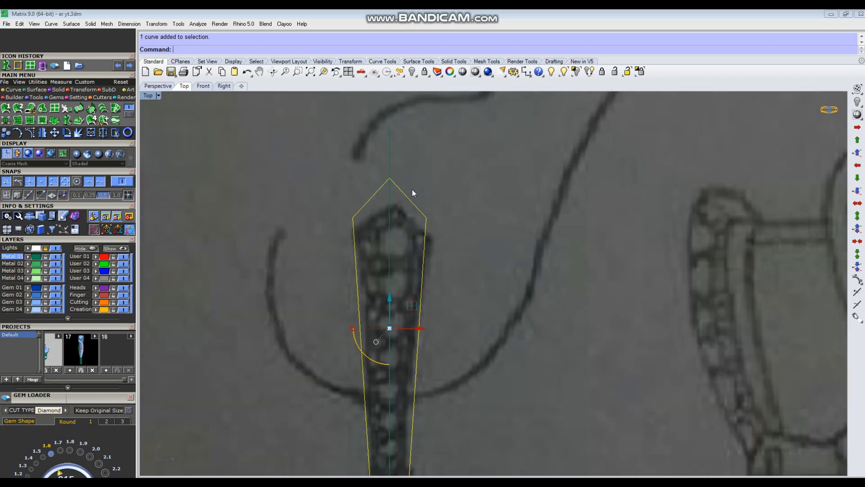
key(F10)
click(379, 169)
drag(380, 141, 380, 154)
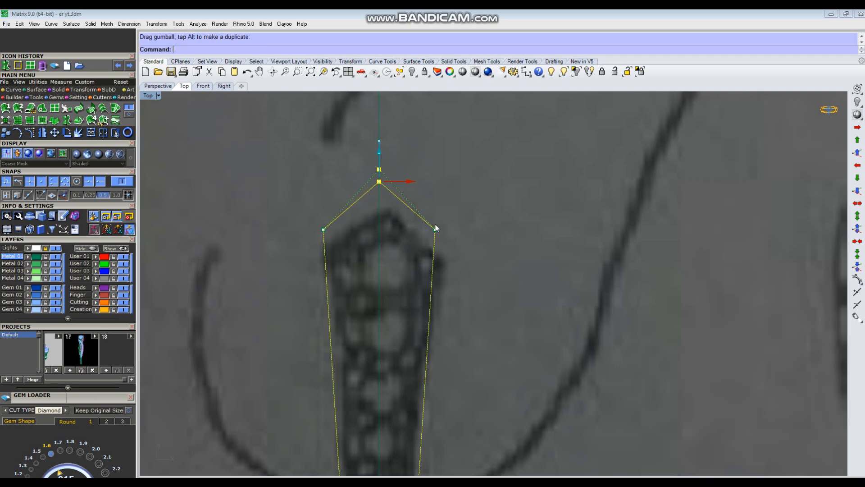
scroll(456, 250, down, 4)
scroll(456, 255, down, 5)
Step: Move the tapered outline horizontally from the front sketch onto the side-view sketch of the clasp
click(439, 248)
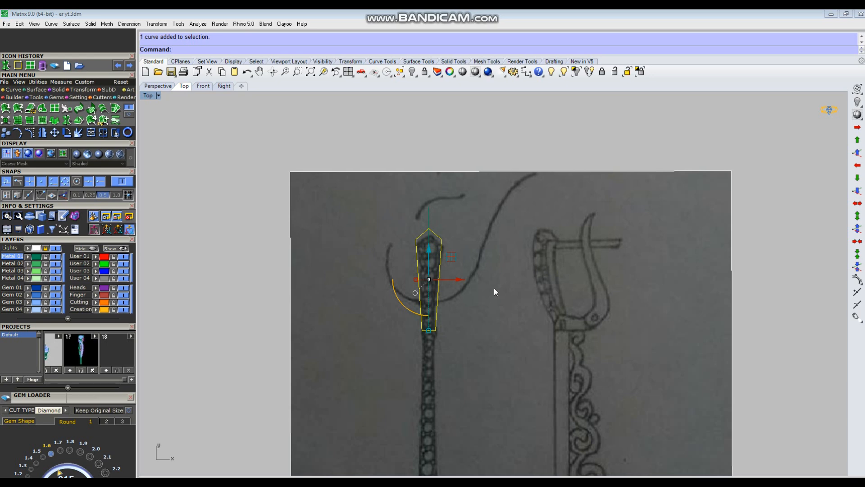
click(570, 288)
right_drag(602, 293, 583, 294)
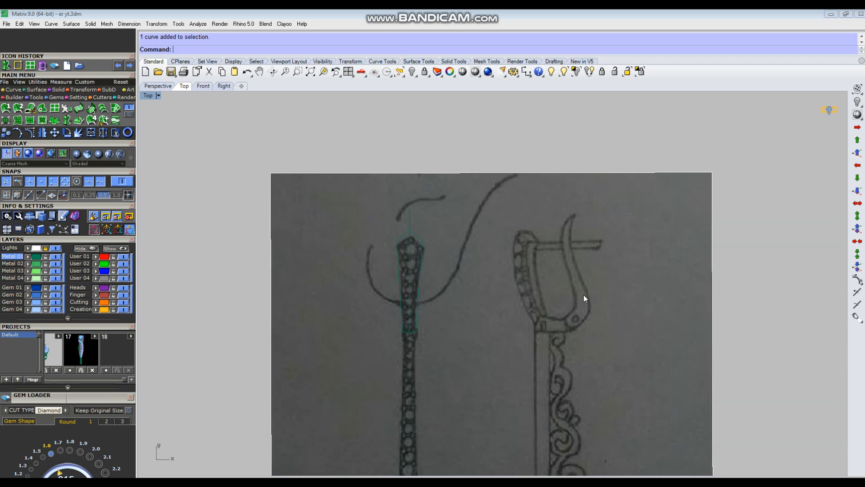
click(421, 250)
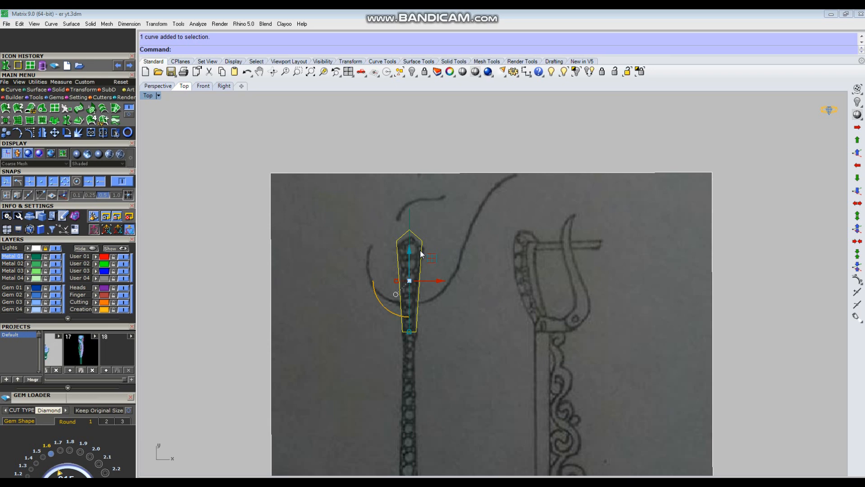
right_click(435, 259)
scroll(536, 317, up, 4)
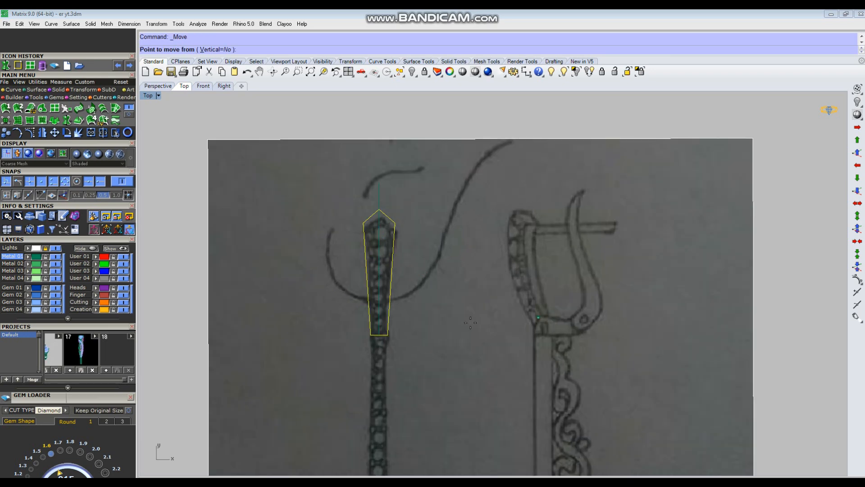
click(469, 321)
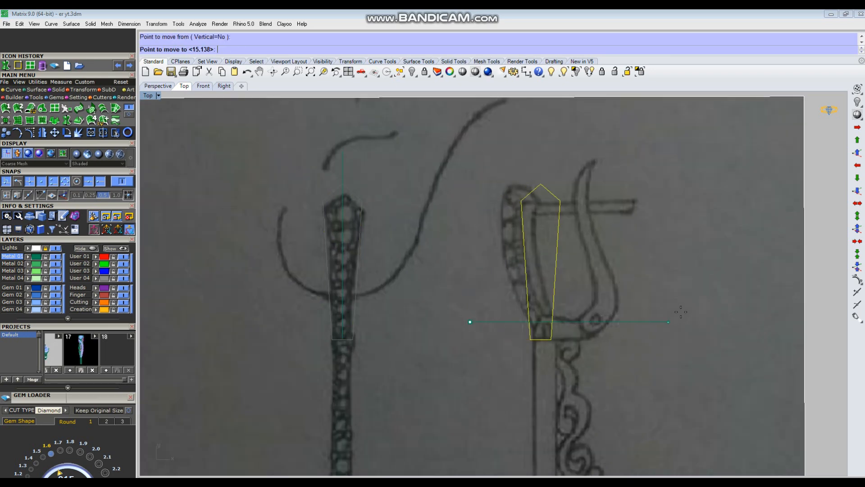
click(672, 309)
Step: Rotate the outline in 3D about its vertical centre axis until it stands perpendicular to the reference sketch
key(ctrl+F4)
text(r)
key(Return)
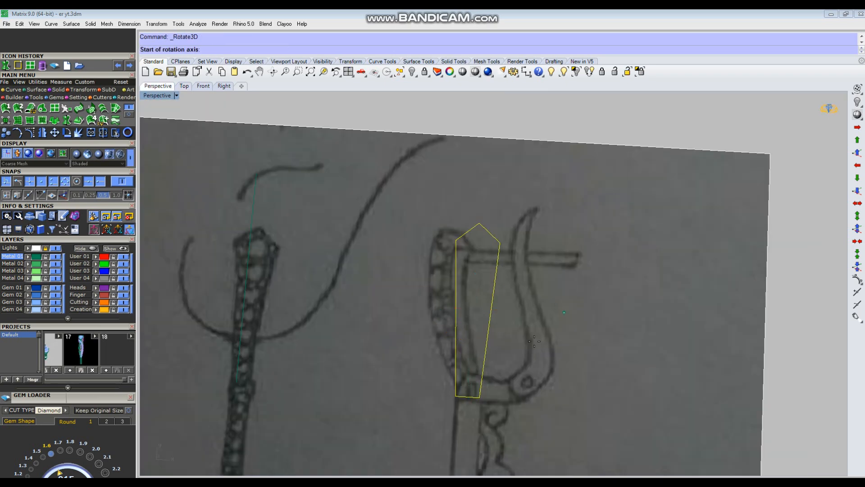
click(467, 396)
click(478, 254)
right_drag(639, 361, 649, 315)
click(677, 332)
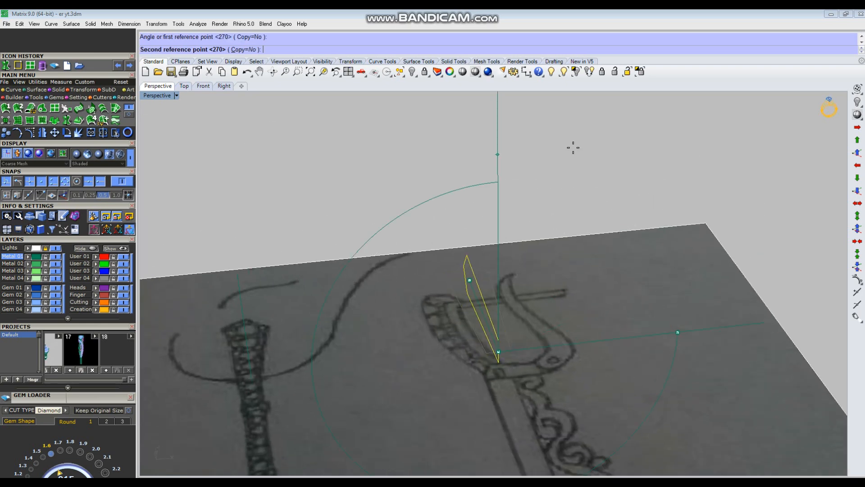
click(572, 147)
key(ctrl+F1)
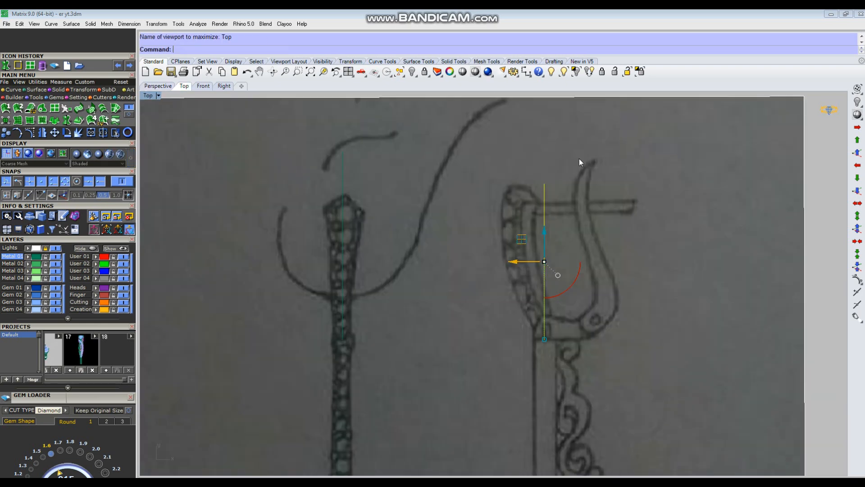
Step: Align the edge-on outline with the sketched side profile and start a cage edit using a bounding-box cage with default settings
scroll(541, 277, up, 1)
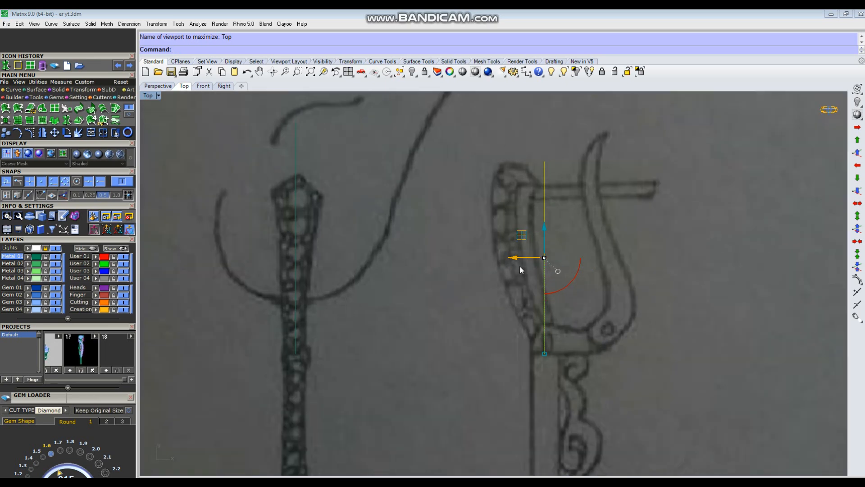
drag(517, 260, 505, 257)
text(c)
key(Return)
text(b)
key(Return)
key(Return)
key(Return)
key(Return)
Step: Shift the upper rows of cage points outward to bend the outline toward the sketched front edge
drag(490, 136, 614, 312)
drag(565, 226, 505, 277)
ctrl+drag(444, 269, 598, 323)
drag(544, 198, 528, 197)
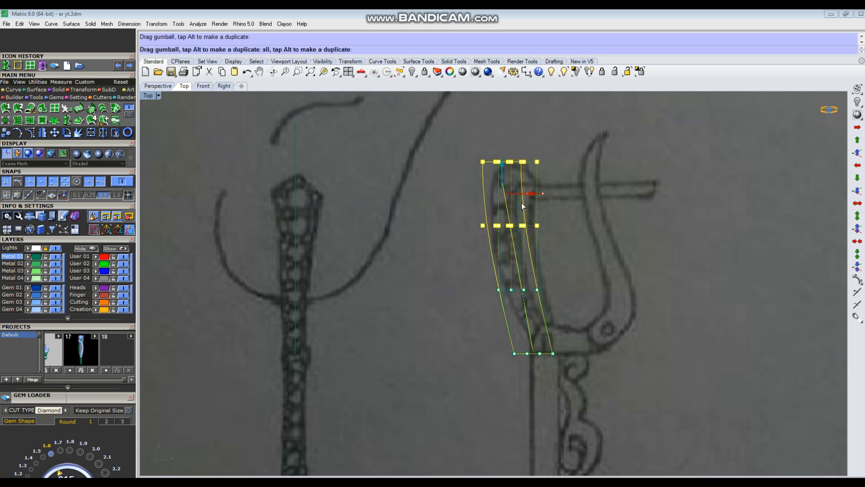
Step: Shift the two middle rows of cage points outward to follow the sketched curve, and delete the cage
drag(437, 134, 552, 197)
drag(437, 210, 604, 254)
drag(539, 225, 524, 225)
drag(599, 327, 600, 328)
drag(547, 290, 539, 291)
click(606, 258)
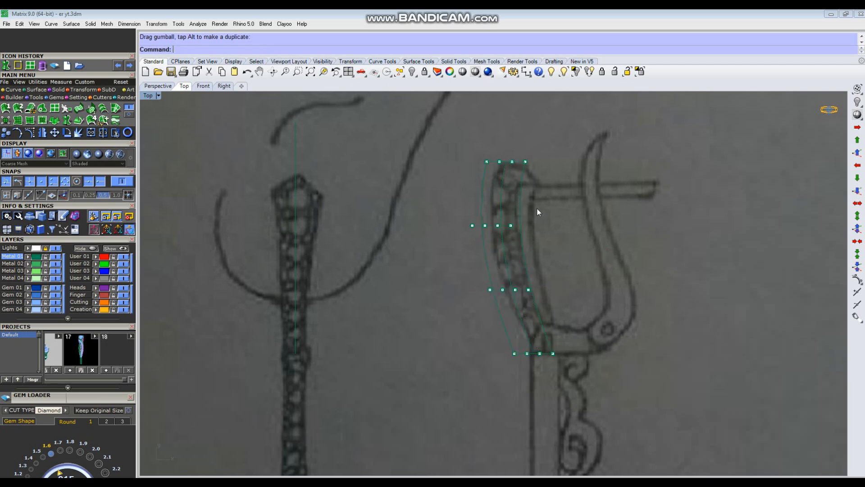
click(520, 179)
key(Delete)
Step: Create a second bounding-box cage around the bent outline with the X and Y point counts set to 5
drag(539, 230, 475, 271)
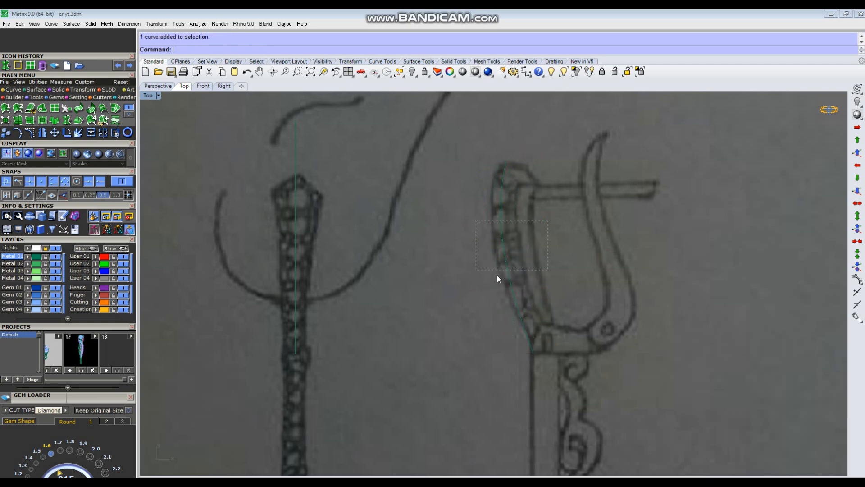
text(c)
key(space)
text(b)
key(space)
text(c)
key(space)
click(198, 49)
text(4)
key(Return)
click(198, 50)
text(5)
key(Return)
click(245, 50)
text(52)
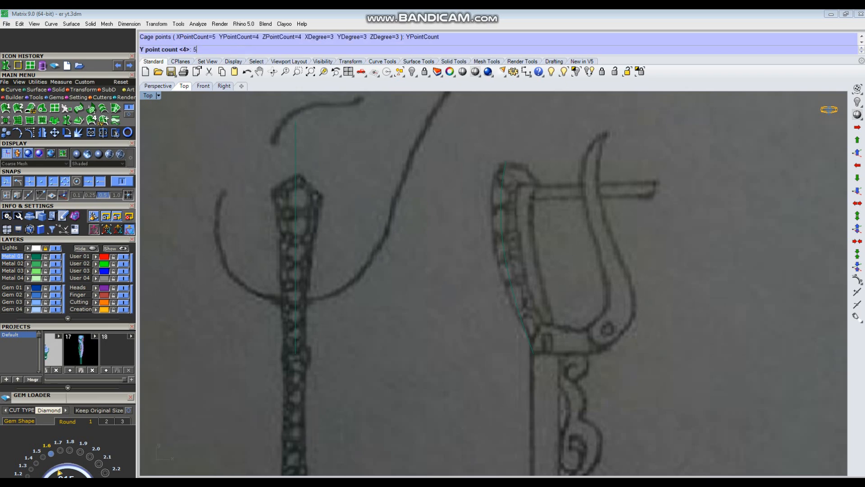
key(Return)
key(Return)
key(Return)
Step: Shift the new cage's points slightly to fit the outline to the sketched front edge, and delete the cage
scroll(518, 193, up, 3)
drag(440, 106, 632, 314)
drag(544, 223, 536, 224)
scroll(491, 192, down, 3)
drag(450, 313, 526, 320)
scroll(528, 318, up, 2)
click(566, 288)
drag(441, 213, 513, 241)
scroll(517, 238, up, 1)
scroll(513, 240, down, 1)
click(573, 256)
click(514, 237)
key(Delete)
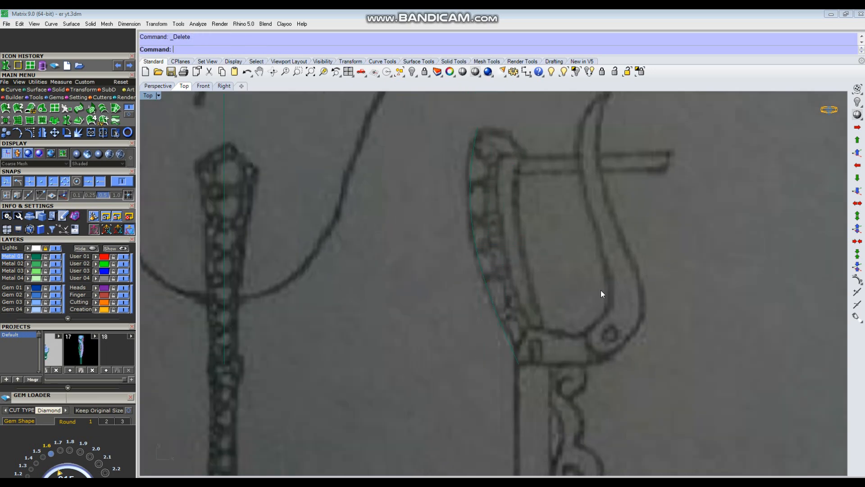
Step: Draw a horizontal interpolated curve from the bent outline's lower end along the base of the sketched clasp
scroll(604, 289, down, 1)
text(interpcrv)
key(Return)
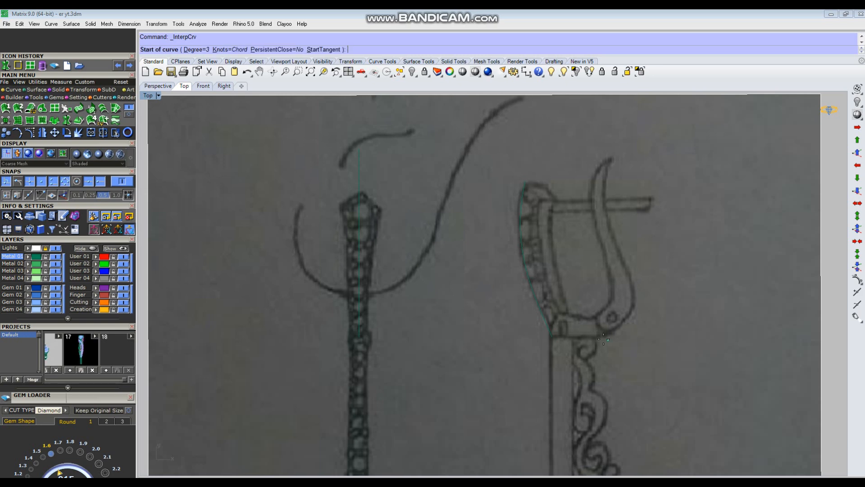
scroll(572, 342, up, 3)
scroll(518, 327, up, 1)
click(508, 316)
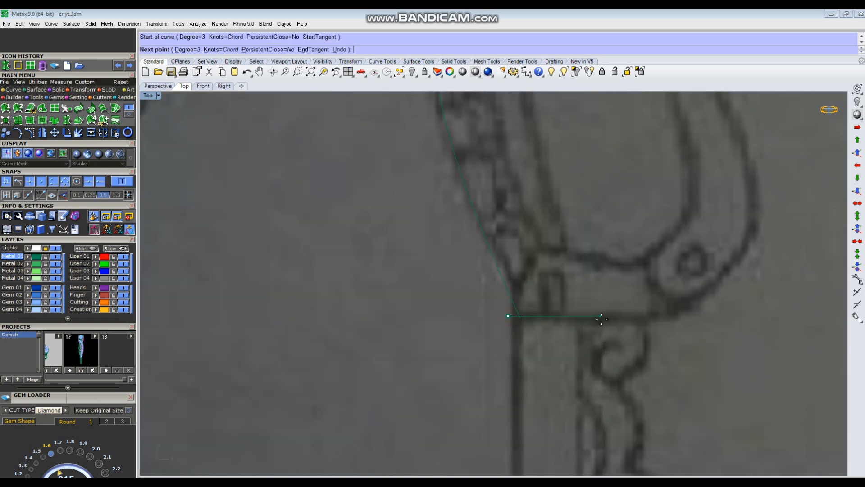
click(671, 316)
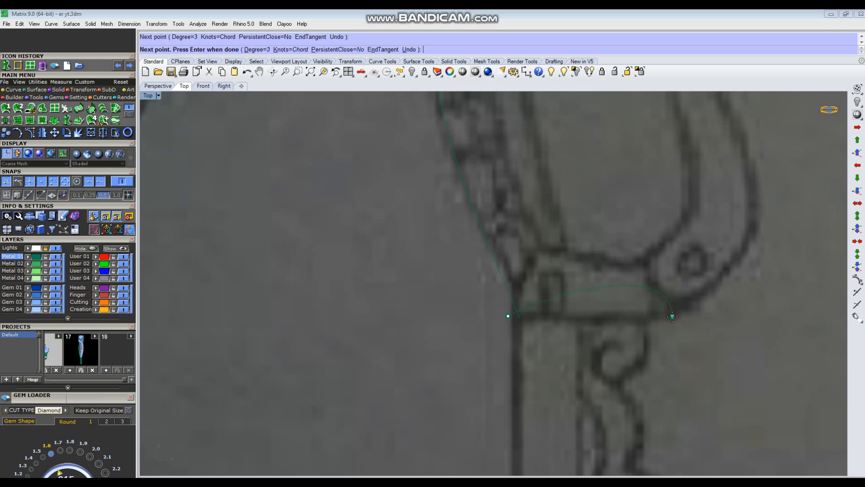
click(763, 317)
right_click(763, 317)
Step: Trace the outer edge of the clasp lever with an interpolated curve from the base line up to the lever's tip
scroll(674, 319, down, 2)
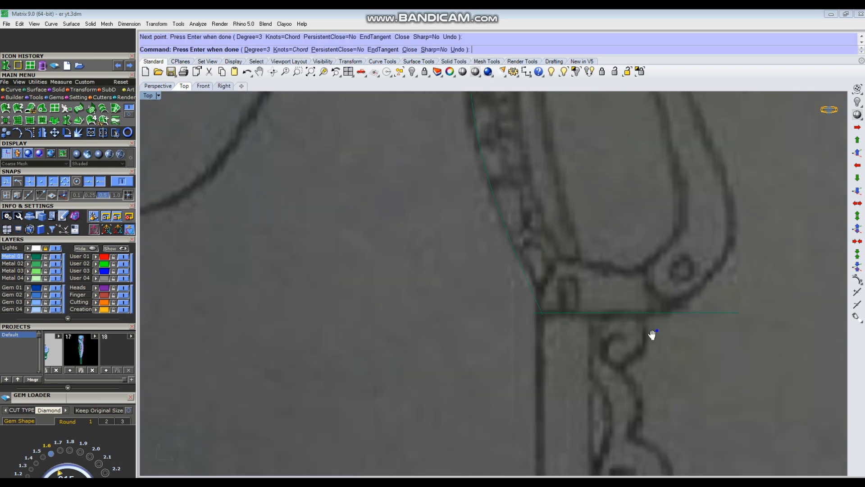
right_drag(672, 315, 655, 334)
right_click(653, 334)
click(640, 336)
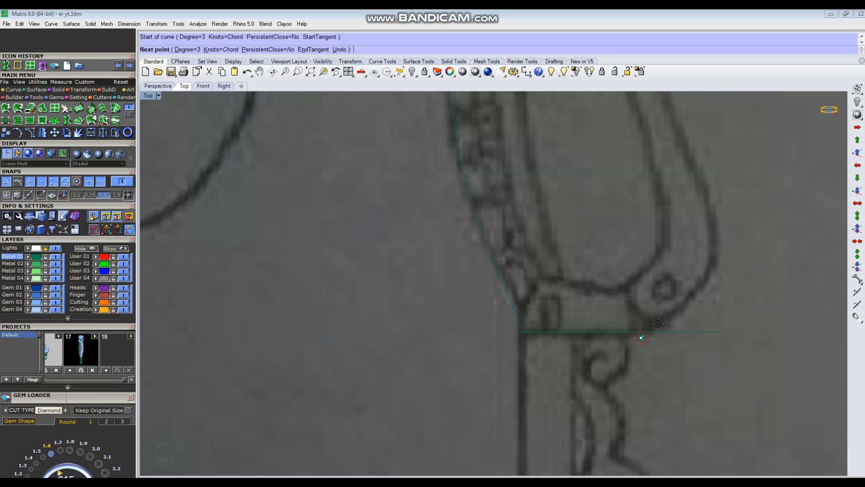
click(675, 314)
click(720, 250)
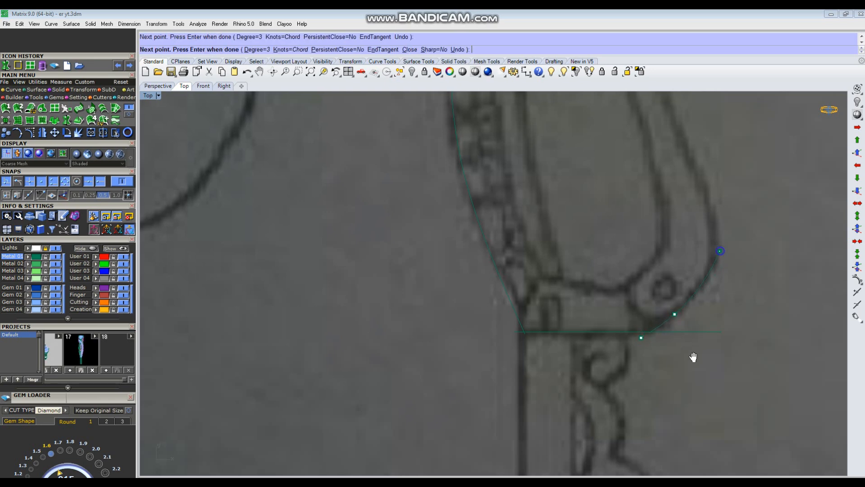
right_drag(721, 172, 684, 307)
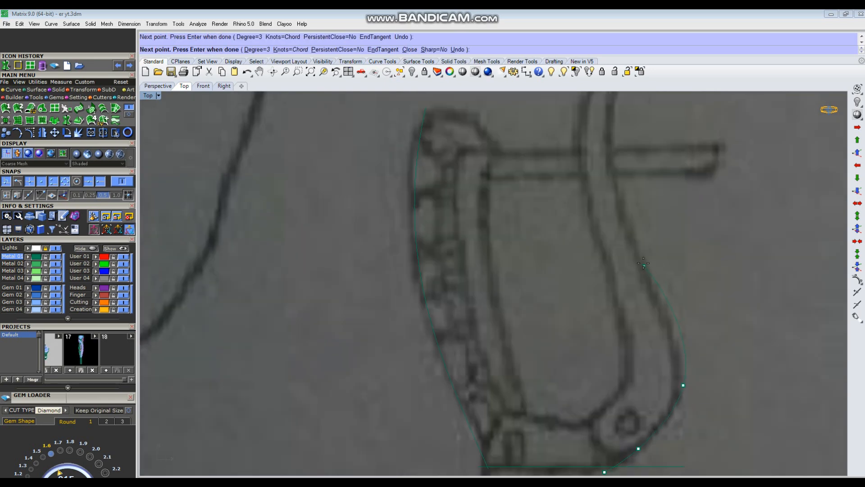
click(677, 333)
click(643, 258)
right_drag(643, 258, 618, 381)
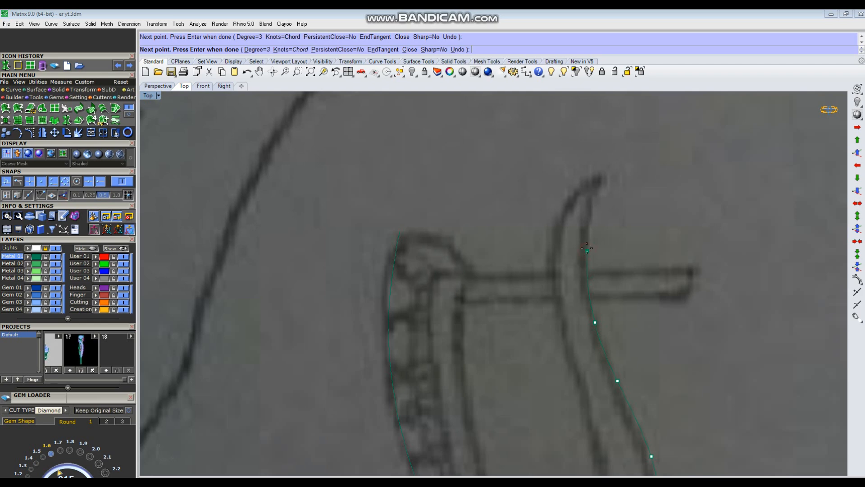
right_click(599, 176)
scroll(598, 176, down, 7)
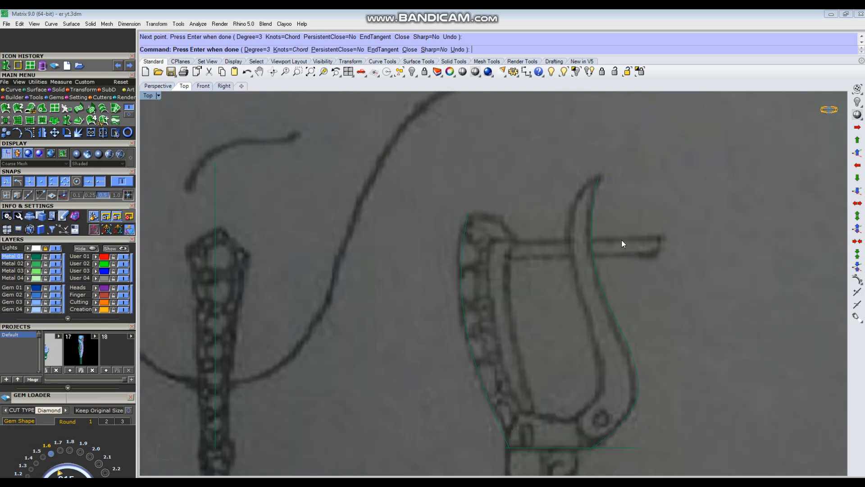
Step: Turn on the lever curve's control points and adjust the ones around the lower bend to follow the sketch
click(607, 266)
right_drag(627, 301, 607, 295)
scroll(603, 350, up, 5)
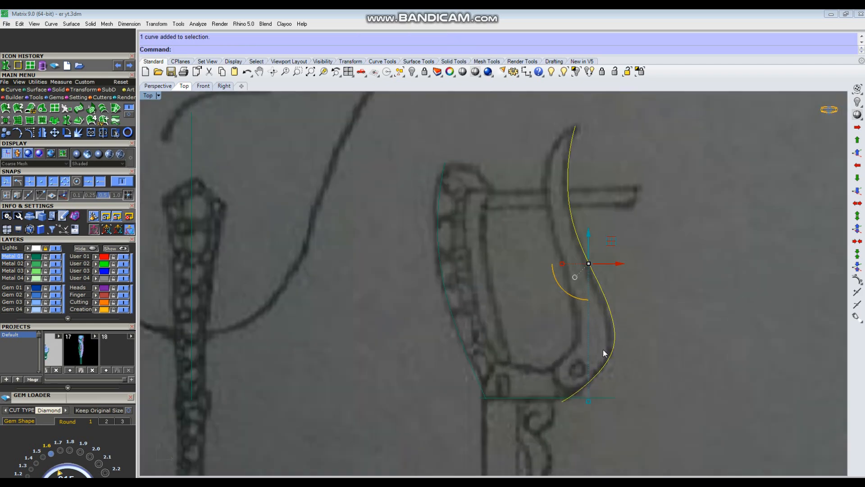
key(F10)
drag(595, 409, 596, 411)
drag(607, 377, 613, 381)
drag(674, 383, 649, 334)
scroll(623, 352, up, 3)
click(633, 354)
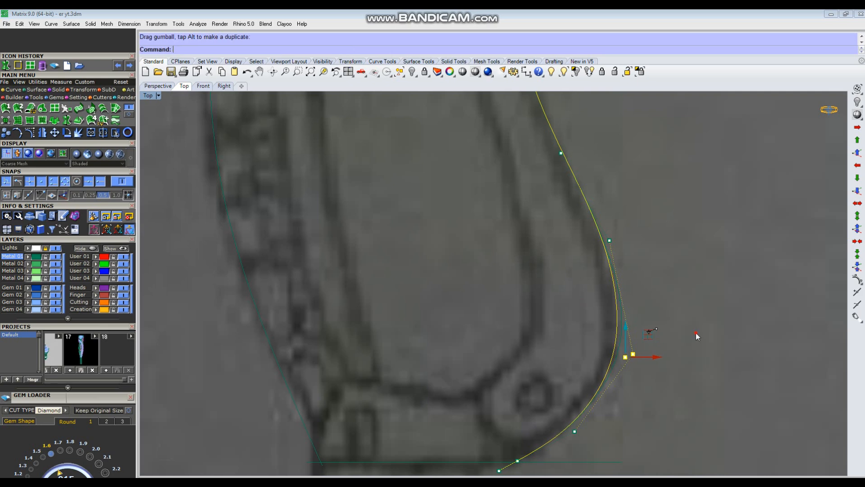
click(696, 333)
scroll(559, 320, down, 2)
scroll(552, 322, down, 4)
right_drag(573, 308, 576, 358)
scroll(577, 343, down, 4)
key(Escape)
Step: Offset the outer lever curve inward by a distance of 2
drag(581, 291, 540, 334)
scroll(558, 382, up, 3)
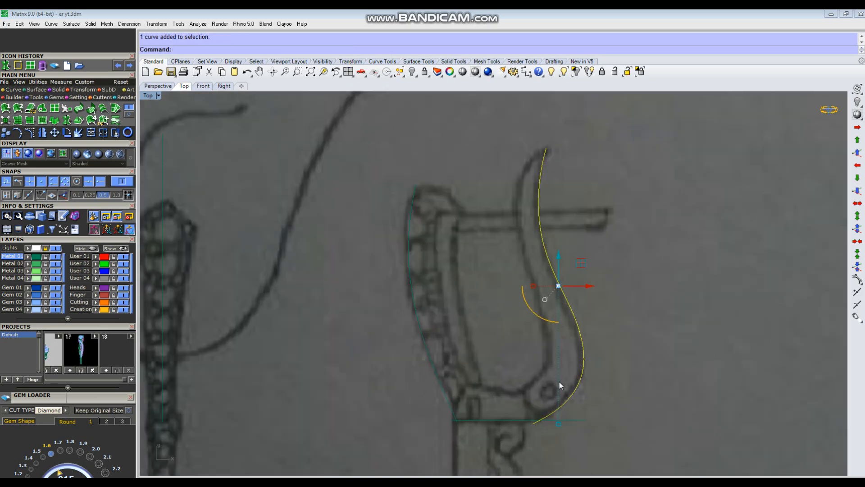
text(offset)
key(Return)
text(2)
key(Return)
click(543, 378)
Step: Rebuild the offset lever curve with 10 points and degree 3
drag(545, 379, 521, 353)
text(rebuild)
key(Return)
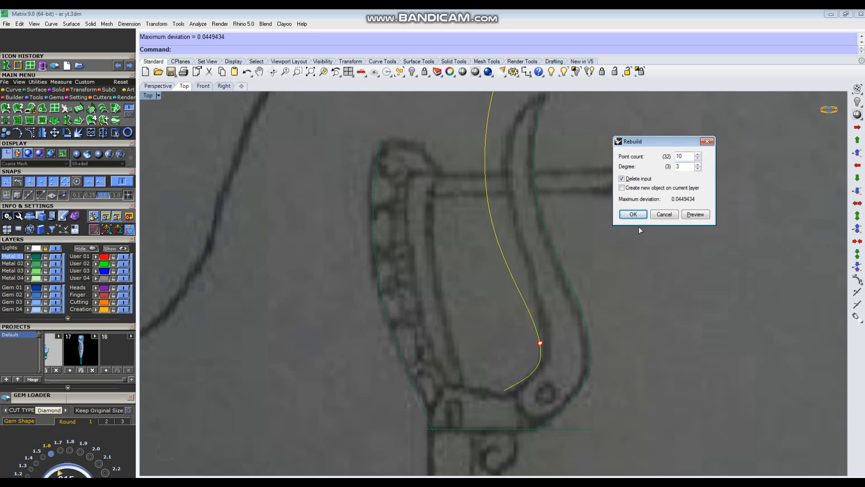
click(631, 215)
scroll(598, 276, down, 4)
right_drag(596, 276, 587, 310)
key(F10)
scroll(497, 164, up, 4)
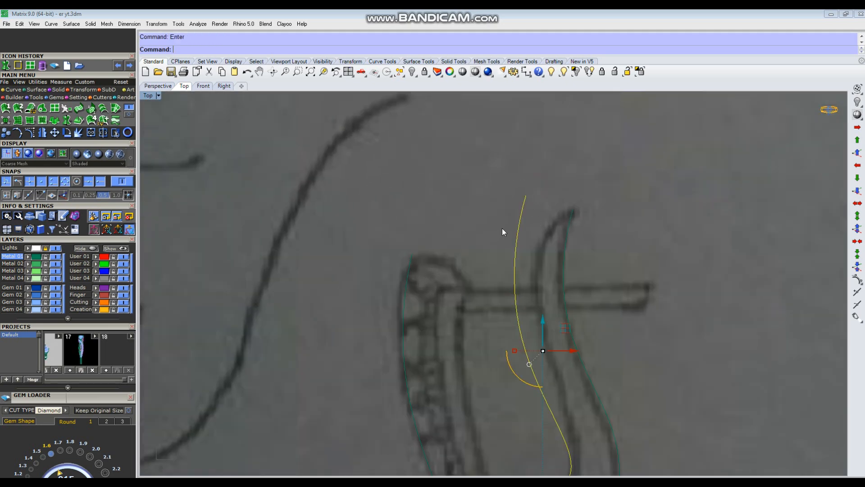
Step: Rebuild the offset curve again with 8 points and degree 3
drag(560, 197, 508, 233)
text(re)
key(Return)
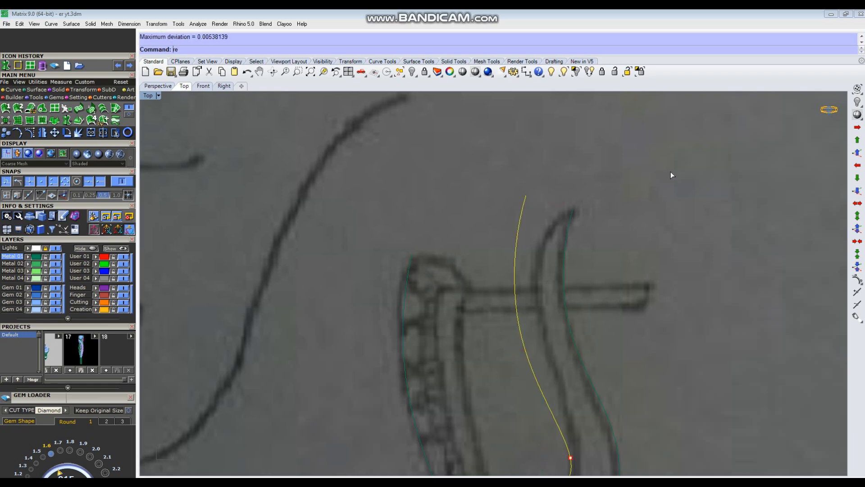
key(Return)
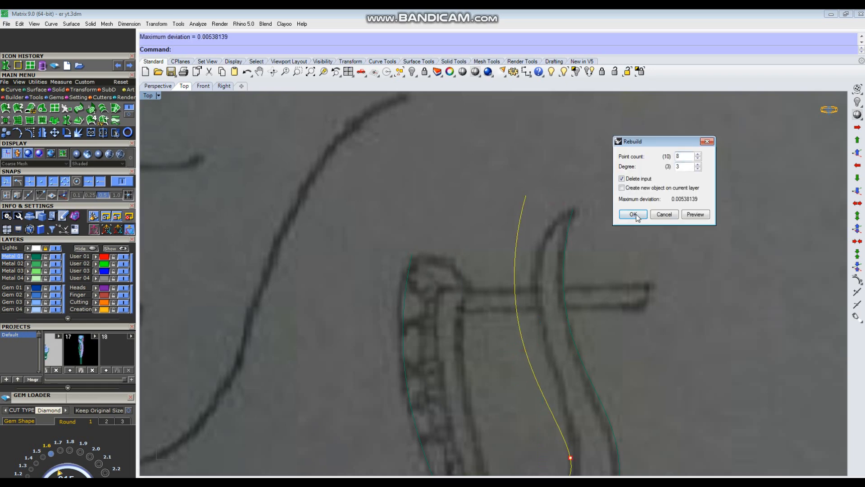
click(633, 215)
Step: Move the inner curve's upper end point onto the outer curve's tip and shift the adjacent control point toward it
drag(501, 173, 548, 212)
text(m)
key(Return)
click(573, 208)
scroll(495, 227, up, 2)
drag(534, 195, 563, 191)
key(Escape)
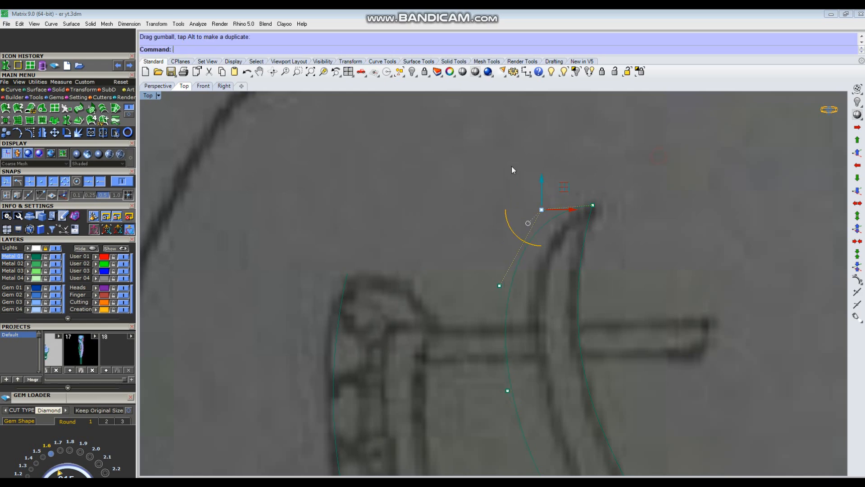
Step: Move the inner curve's two middle control points closer to the sketched inner edge of the lever
scroll(516, 187, down, 2)
scroll(516, 187, down, 3)
scroll(522, 252, up, 6)
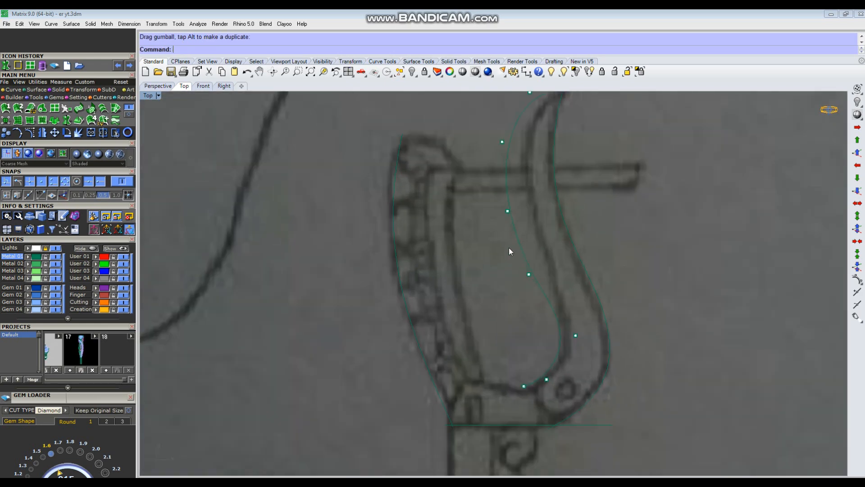
drag(494, 192, 523, 225)
drag(528, 178, 540, 180)
drag(502, 262, 549, 292)
drag(553, 256, 566, 257)
click(702, 265)
scroll(703, 265, down, 2)
right_drag(665, 239, 655, 306)
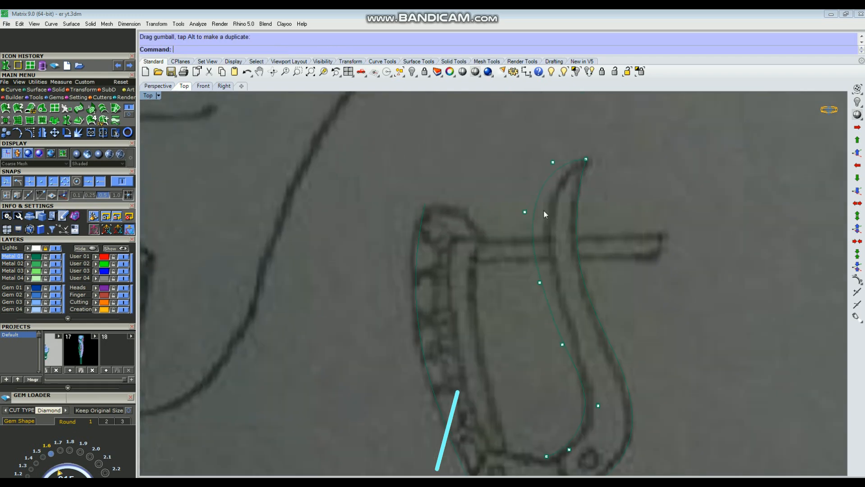
Step: Shift the control points below the lever's tip toward the outer curve to narrow the upper part
scroll(545, 208, up, 4)
drag(493, 193, 529, 226)
drag(536, 194, 550, 196)
click(675, 204)
right_drag(646, 144, 636, 176)
scroll(523, 179, up, 2)
drag(547, 186, 561, 186)
click(628, 133)
Step: Fine-tune the inner curve's control points along the upper bend to follow the sketched lever
scroll(568, 121, down, 1)
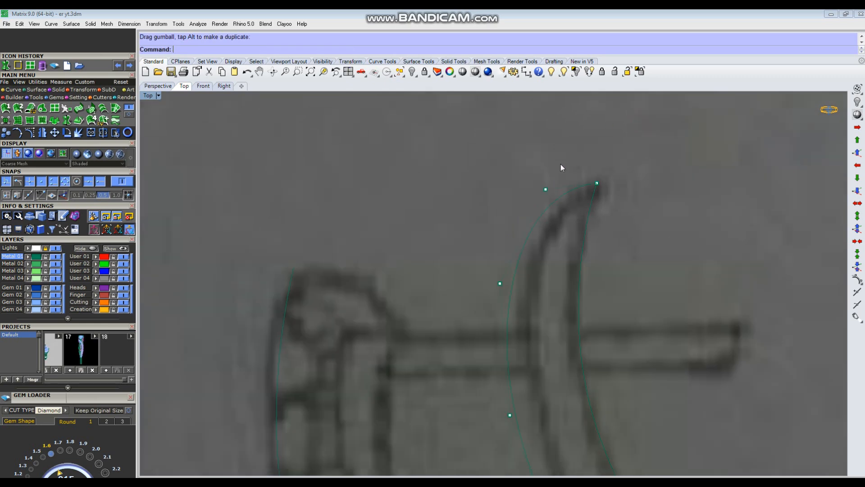
scroll(561, 168, down, 2)
scroll(512, 269, up, 2)
drag(543, 308, 550, 291)
click(572, 182)
scroll(571, 182, down, 2)
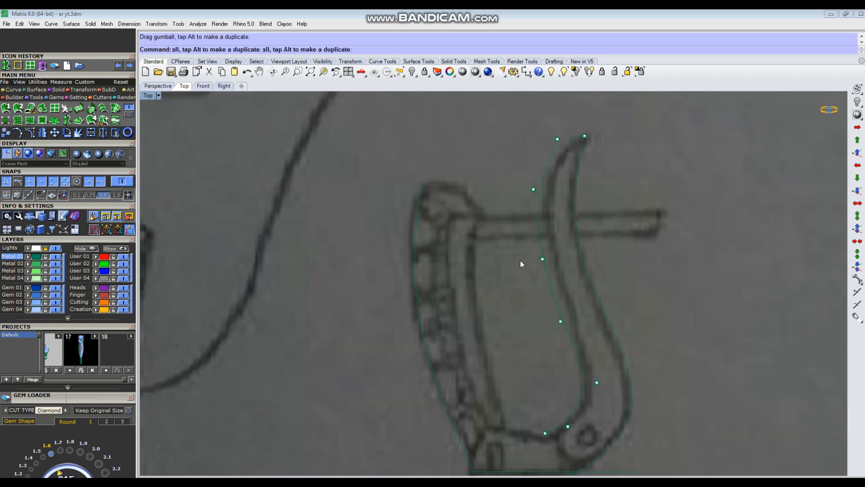
Step: Nudge the inner curve's mid-length control point below the sketched bar to follow the lever's drawn edge
drag(593, 346, 588, 338)
scroll(576, 304, up, 1)
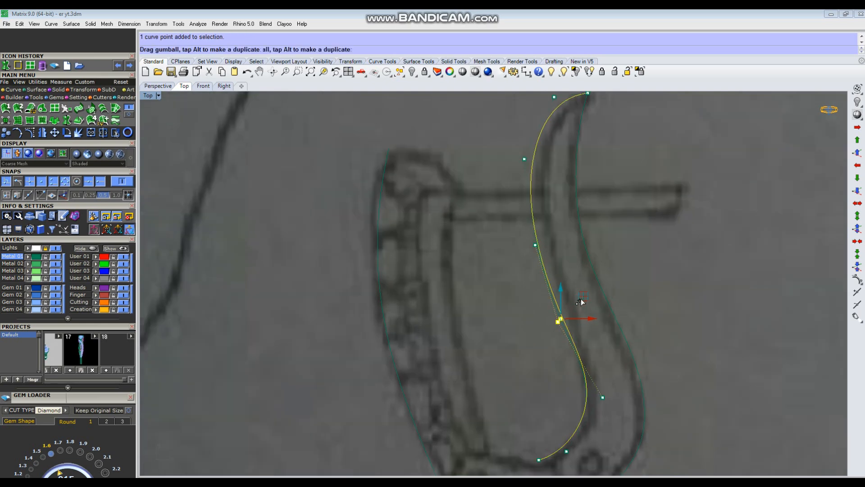
click(678, 278)
scroll(642, 252, down, 2)
scroll(545, 215, up, 4)
Step: Adjust the inner curve's control points beside the lever's tip to match the sketched bend, and hide the control points
drag(515, 123, 585, 189)
right_drag(591, 139, 560, 223)
drag(544, 214, 546, 212)
click(555, 160)
scroll(559, 144, up, 2)
scroll(571, 147, up, 1)
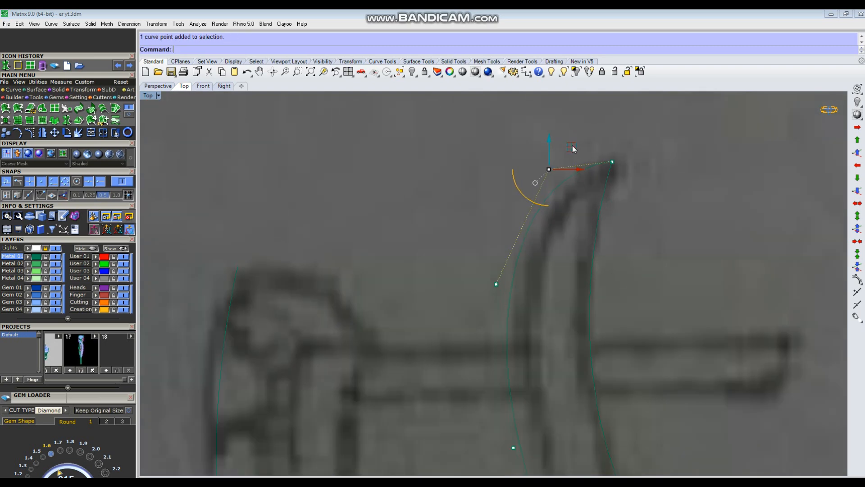
drag(572, 147, 575, 150)
click(715, 234)
scroll(578, 209, down, 6)
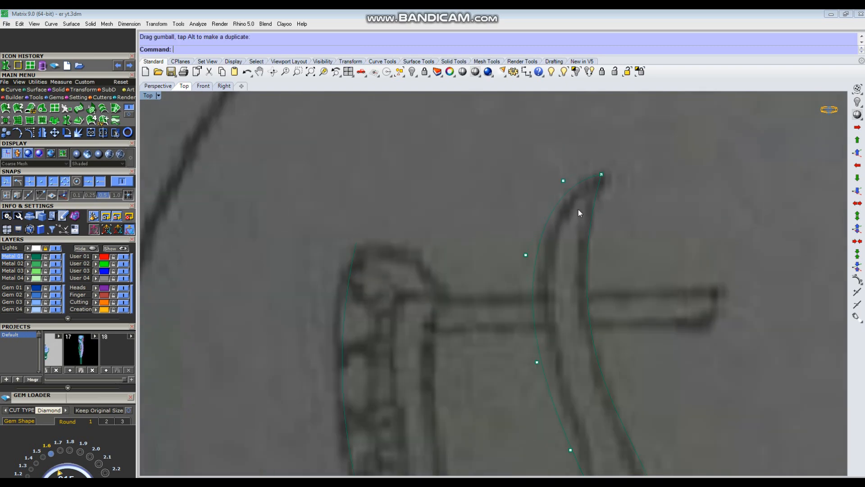
key(Escape)
Step: Rebuild the inner and outer lever curves with a point count of 8 and degree 3
right_drag(661, 325, 640, 282)
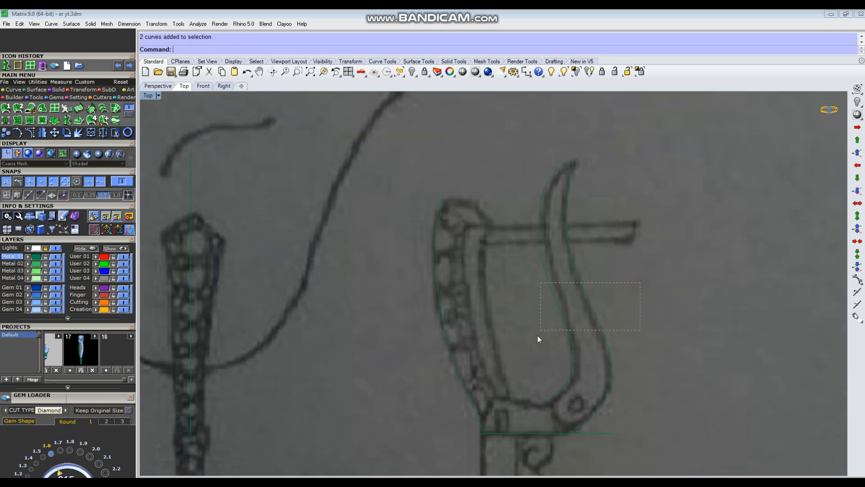
right_drag(571, 353, 582, 310)
text(r)
key(Return)
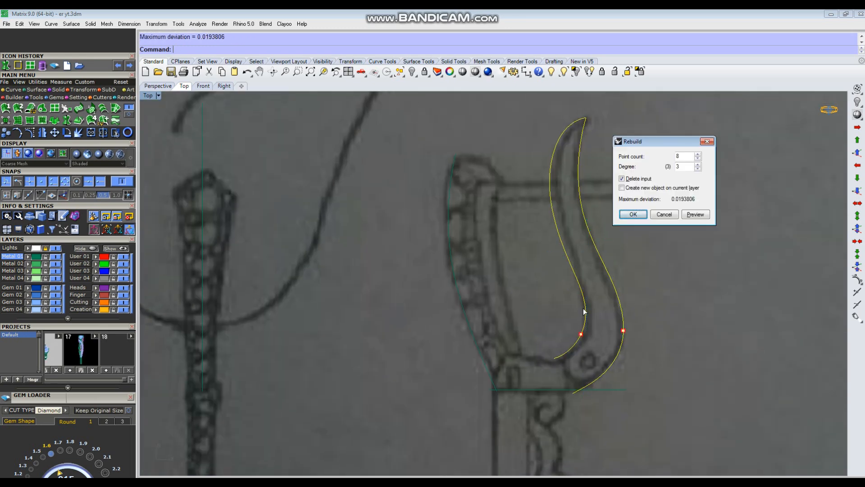
key(Return)
right_drag(610, 303, 609, 255)
key(Escape)
Step: Offset the horizontal base line upward to the height of the lever's inner foot
scroll(540, 319, up, 4)
drag(536, 316, 520, 368)
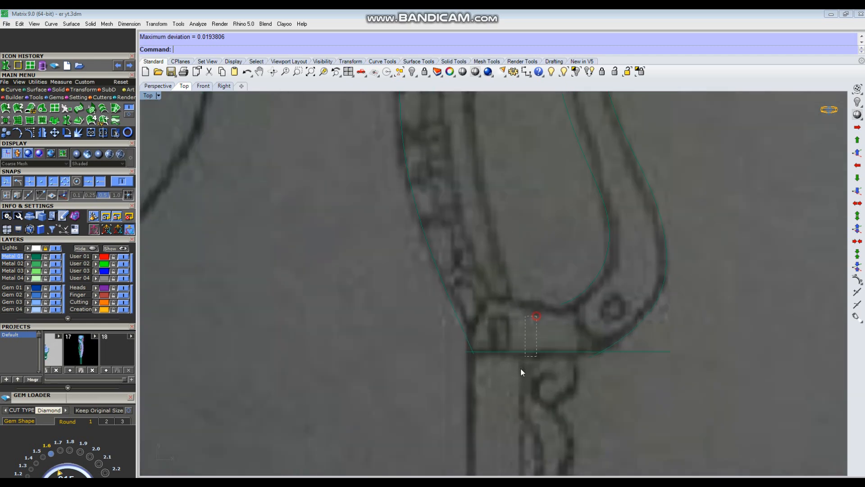
scroll(525, 334, up, 4)
text(o)
key(Return)
click(532, 308)
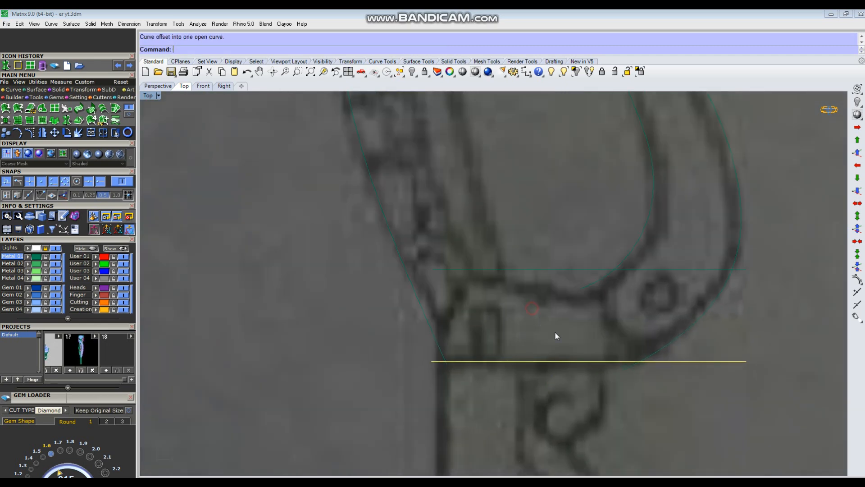
scroll(590, 298, down, 4)
scroll(569, 311, up, 4)
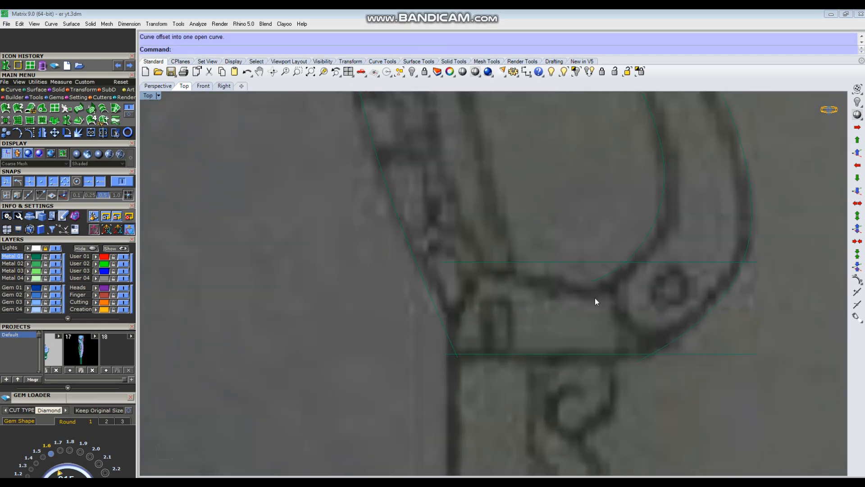
scroll(595, 301, down, 4)
scroll(594, 328, up, 4)
Step: Trim the lever curves and the two horizontal lines at their crossings and delete the leftover stub outside the outer curve
shift+click(621, 372)
scroll(618, 348, up, 4)
key(ctrl+t)
click(711, 374)
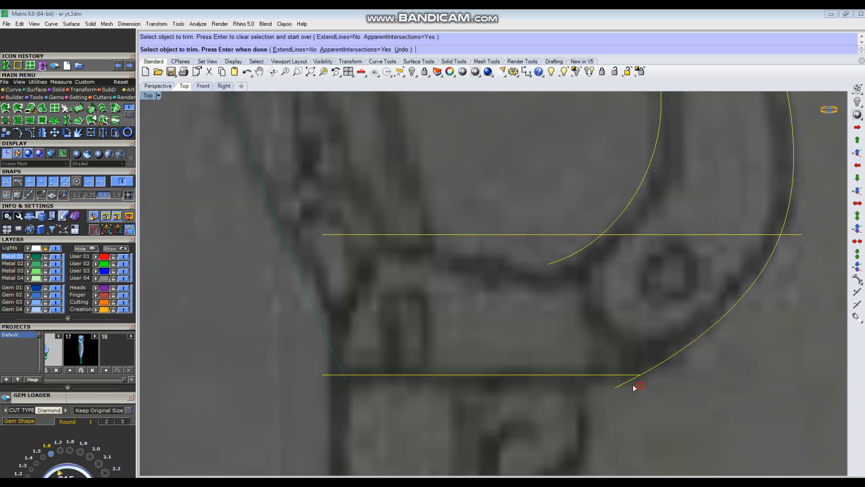
scroll(619, 296, down, 4)
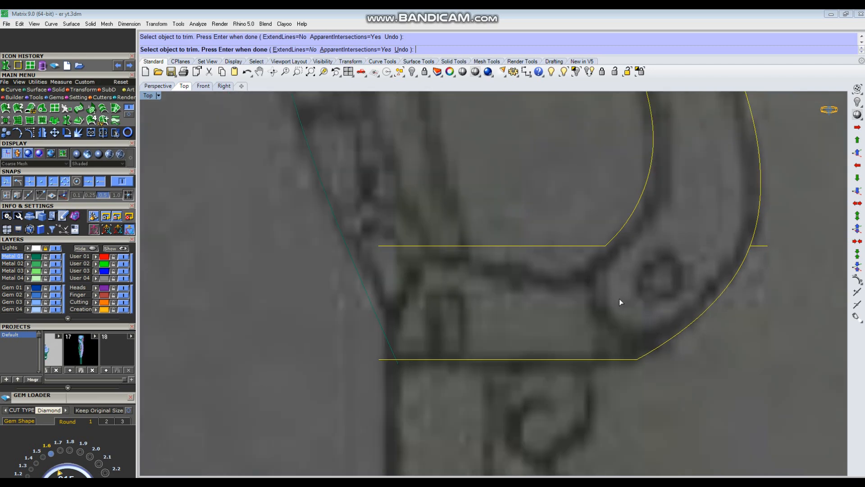
key(Return)
drag(711, 240, 756, 273)
scroll(726, 290, down, 4)
key(Delete)
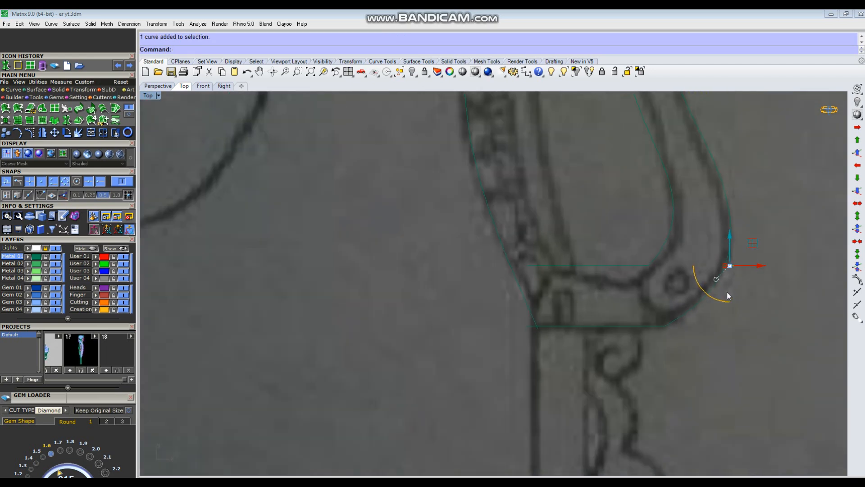
Step: Join the inner lever curve and the upper horizontal line into one curve
drag(696, 353, 607, 213)
drag(678, 289, 641, 268)
scroll(642, 267, up, 4)
key(ctrl+j)
scroll(656, 276, up, 5)
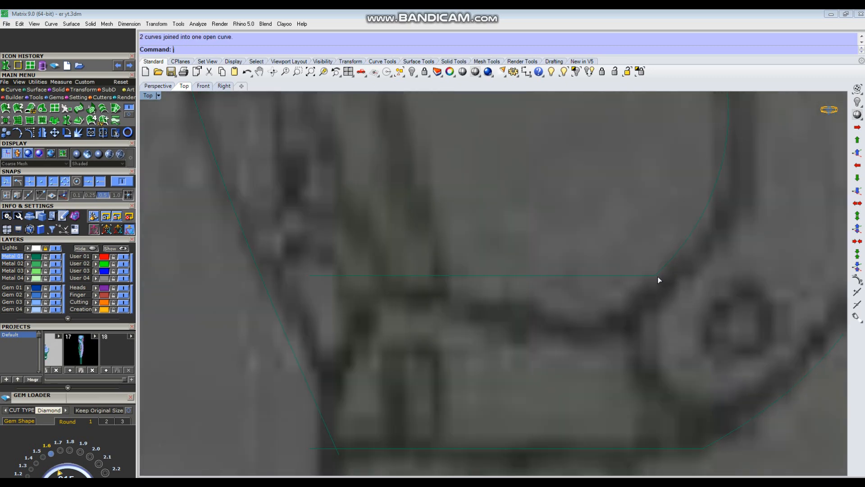
Step: Try to smooth the joined inner curve's corner by deleting its corner control point
click(657, 277)
key(F10)
scroll(645, 286, up, 6)
key(Escape)
scroll(649, 288, down, 4)
click(641, 276)
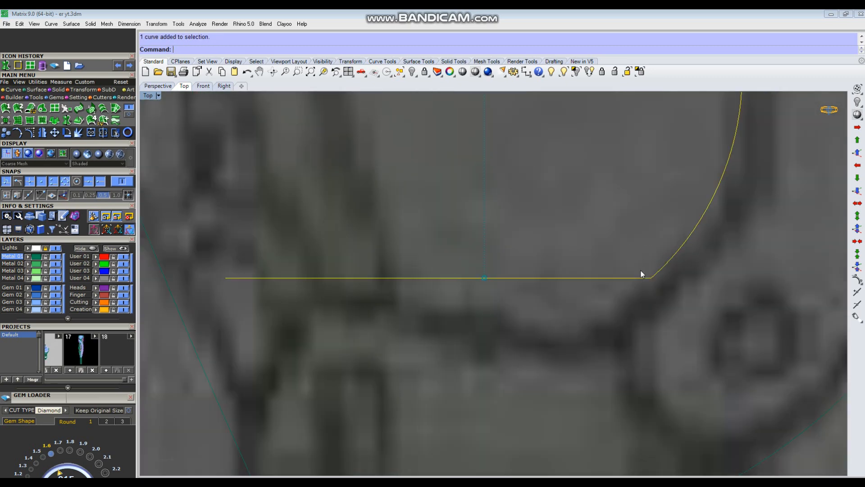
right_click(666, 284)
key(Delete)
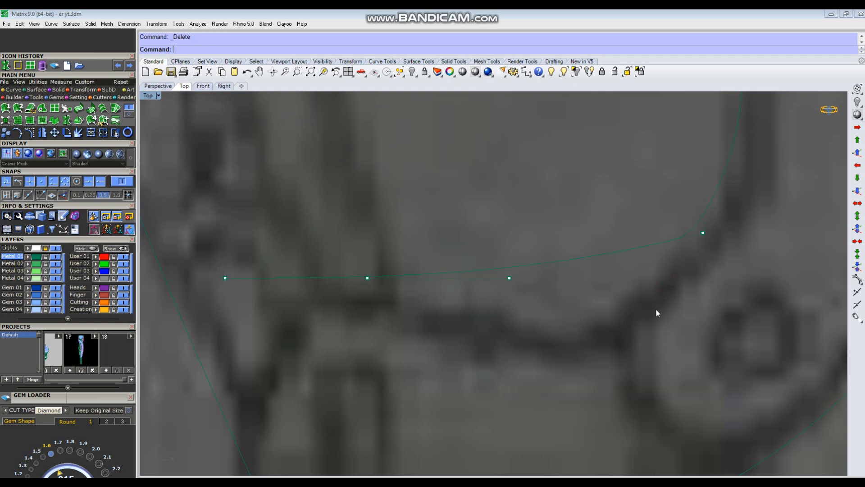
scroll(658, 307, down, 3)
scroll(673, 280, up, 2)
key(ctrl+z)
key(Escape)
key(Escape)
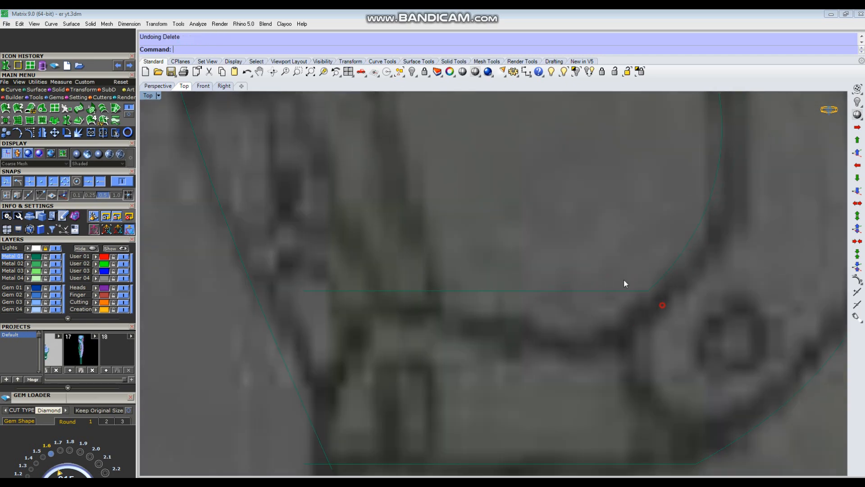
Step: Rebuild the joined inner curve to smooth its corner and show its new control points
click(637, 291)
scroll(597, 269, down, 4)
text(rb)
key(Return)
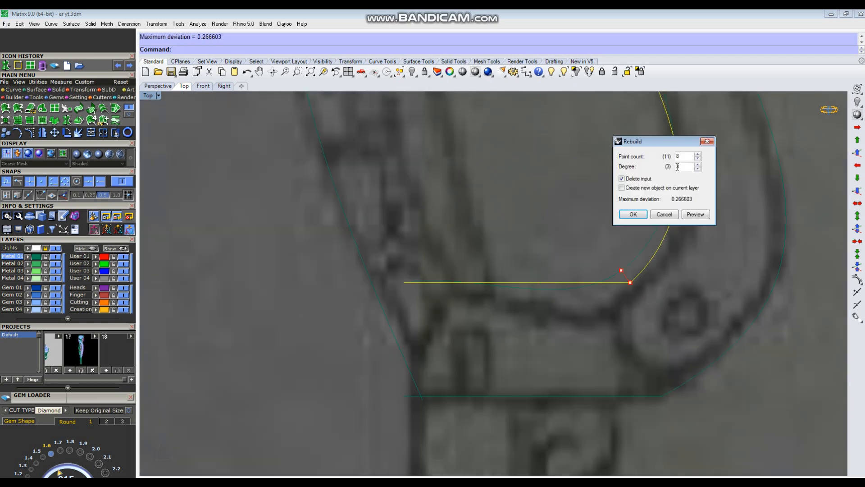
click(636, 214)
scroll(631, 280, down, 4)
key(F10)
scroll(585, 281, up, 6)
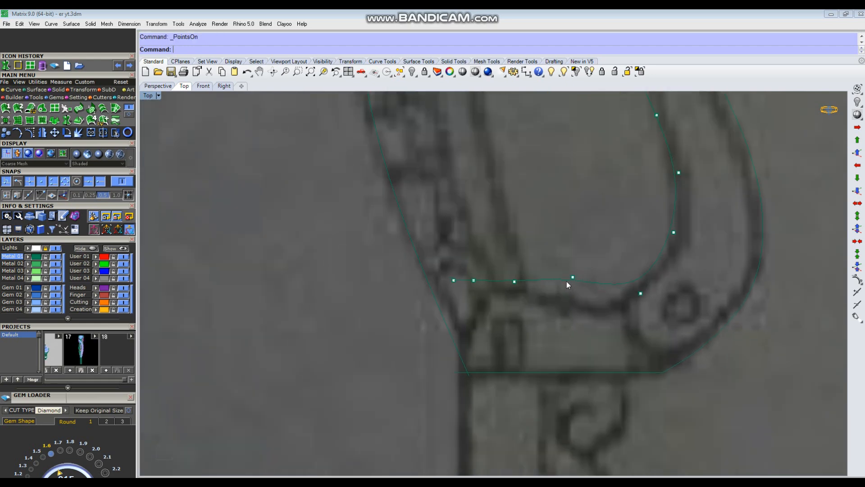
Step: Move the inner curve's control points around its lower corner to even out the transition into the horizontal part
drag(557, 250, 587, 289)
drag(567, 246, 567, 256)
drag(634, 249, 701, 310)
drag(674, 269, 673, 258)
click(729, 289)
scroll(576, 312, down, 6)
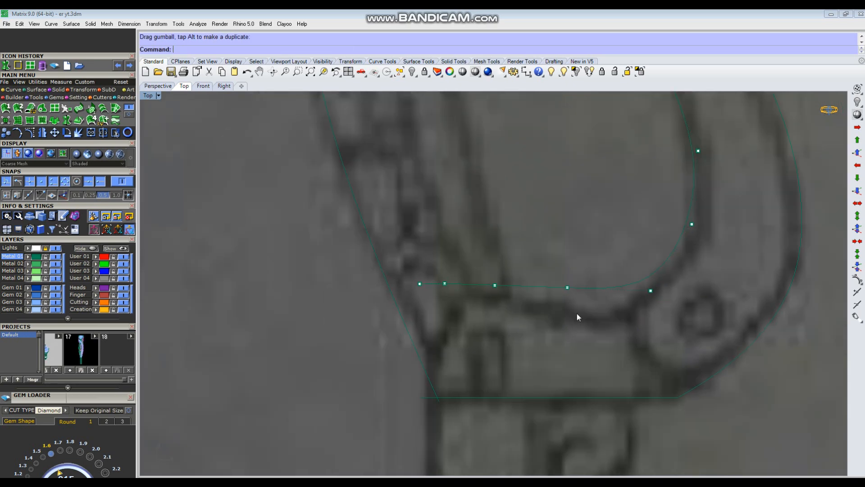
right_drag(651, 313, 646, 323)
scroll(510, 315, up, 2)
scroll(541, 316, up, 2)
scroll(580, 309, down, 6)
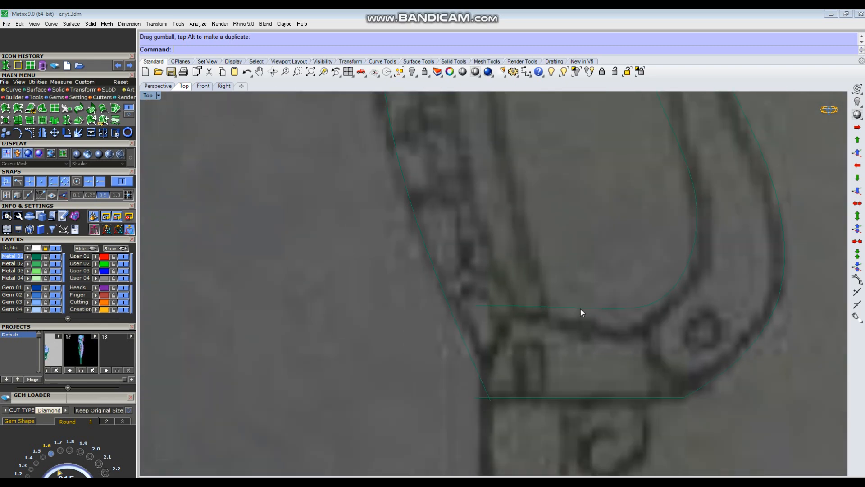
Step: Examine the lever curves and the front section's curve against the sketch, also in perspective
drag(590, 310, 588, 309)
scroll(563, 303, down, 4)
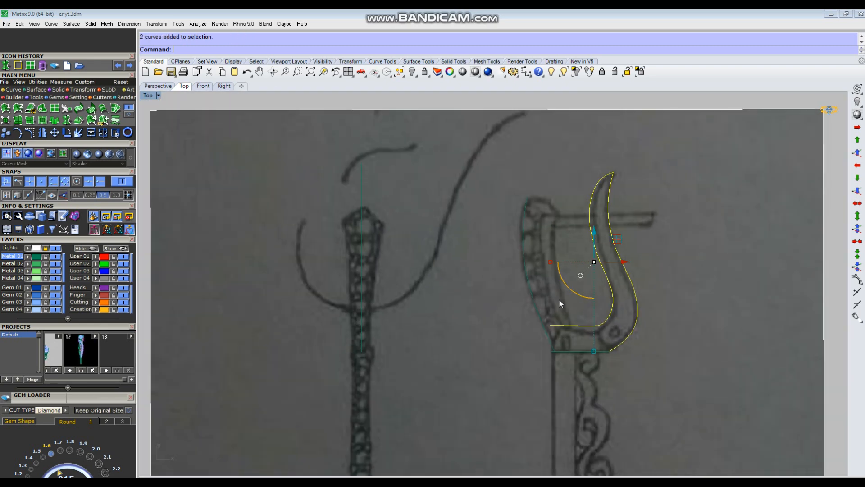
scroll(560, 288, up, 2)
drag(533, 264, 498, 296)
scroll(515, 292, down, 4)
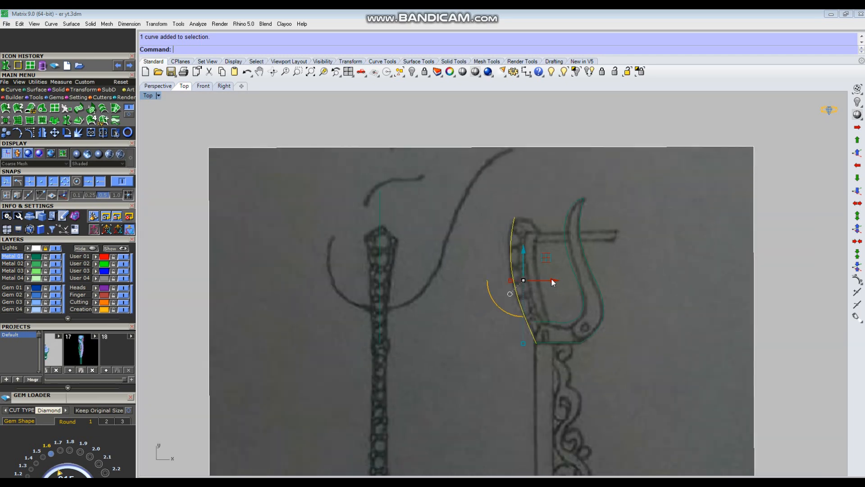
scroll(557, 284, up, 3)
scroll(568, 311, down, 3)
scroll(570, 308, up, 2)
key(ctrl+F4)
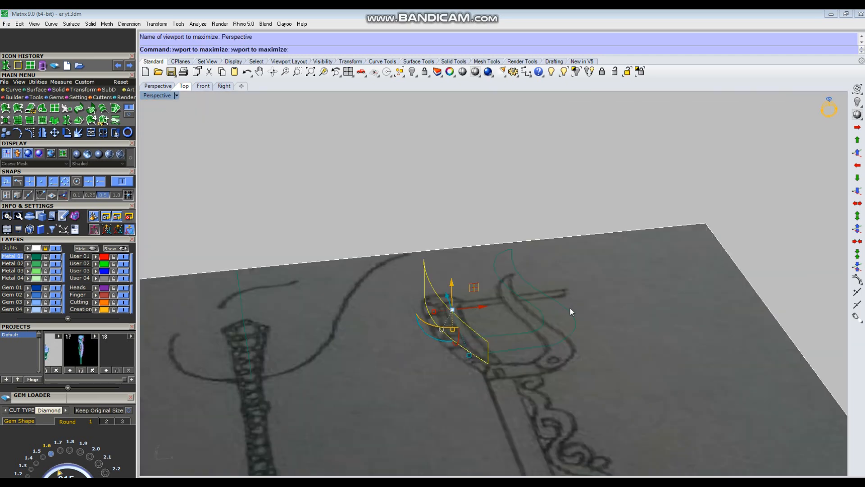
key(Escape)
Step: Turn off the Lights layer to hide the reference sketch
click(56, 248)
scroll(472, 260, down, 5)
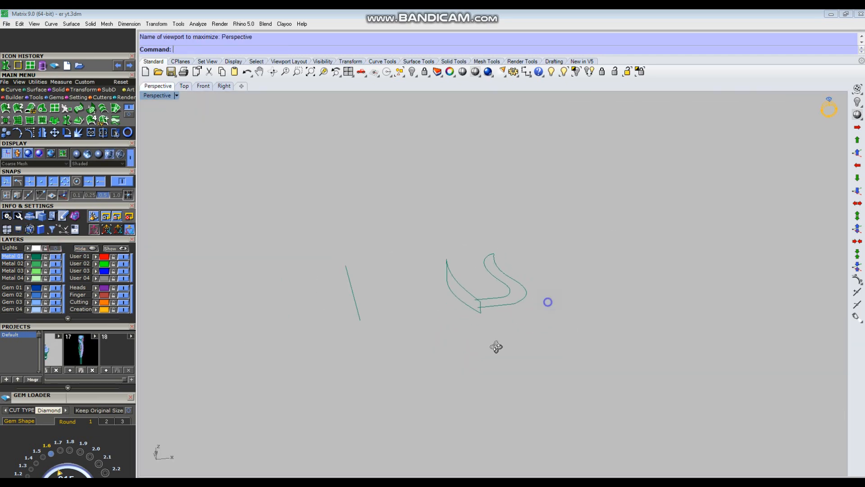
right_drag(496, 347, 529, 221)
scroll(528, 220, up, 5)
right_drag(637, 231, 649, 226)
Step: Create a surface from the curved tapered outline of the front section
drag(605, 177, 372, 280)
right_drag(455, 247, 395, 285)
drag(535, 189, 480, 251)
right_drag(496, 273, 536, 223)
key(Return)
key(Return)
click(517, 259)
right_drag(517, 259, 526, 310)
scroll(497, 243, up, 4)
Step: Offset the front section's surface into a solid with a distance of 1.4 and the direction flipped
click(487, 261)
text(of)
key(Return)
text(f)
key(Return)
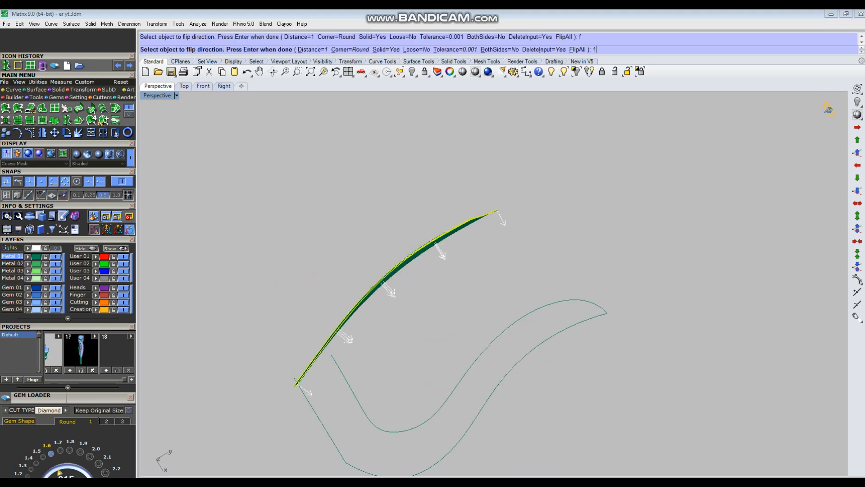
text(1.4)
key(Return)
key(Return)
Step: Draw a circle between the front section's upper part and the lever in the top view
key(ctrl+F1)
scroll(571, 253, down, 2)
scroll(572, 252, up, 6)
text(c)
key(Return)
scroll(561, 248, up, 4)
click(525, 186)
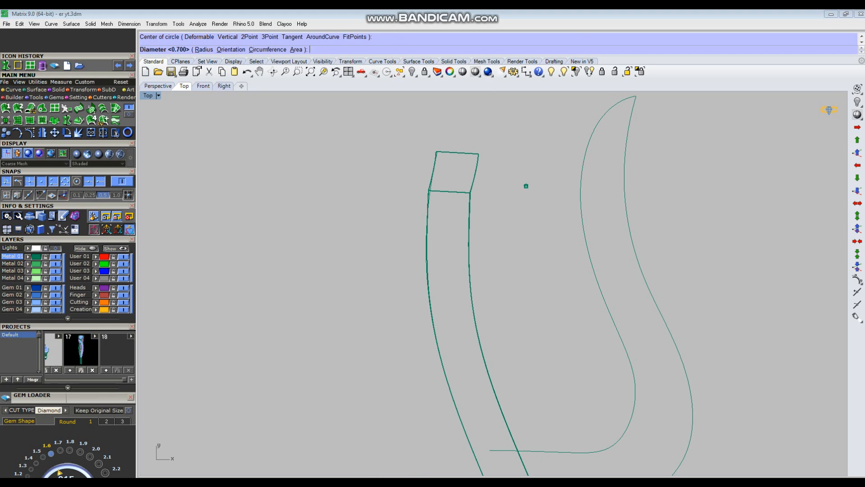
key(Return)
scroll(543, 282, down, 3)
Step: Move the circle toward the lever until it touches the front section's inner face
click(575, 257)
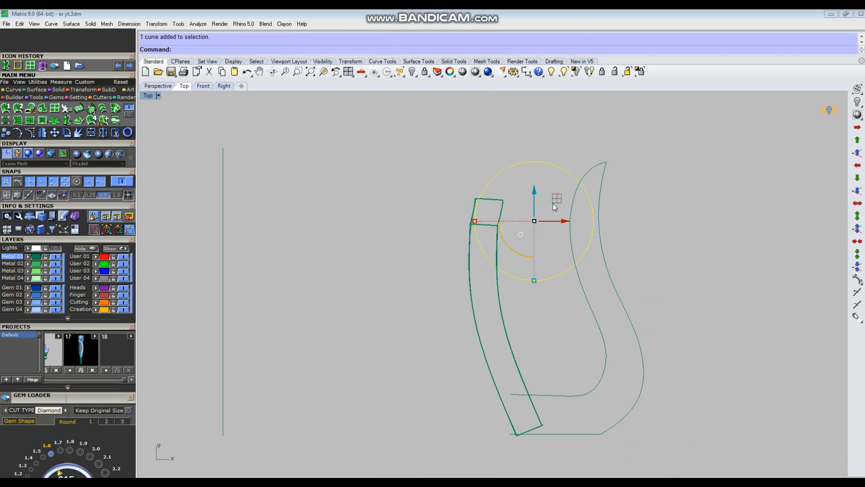
drag(553, 203, 544, 199)
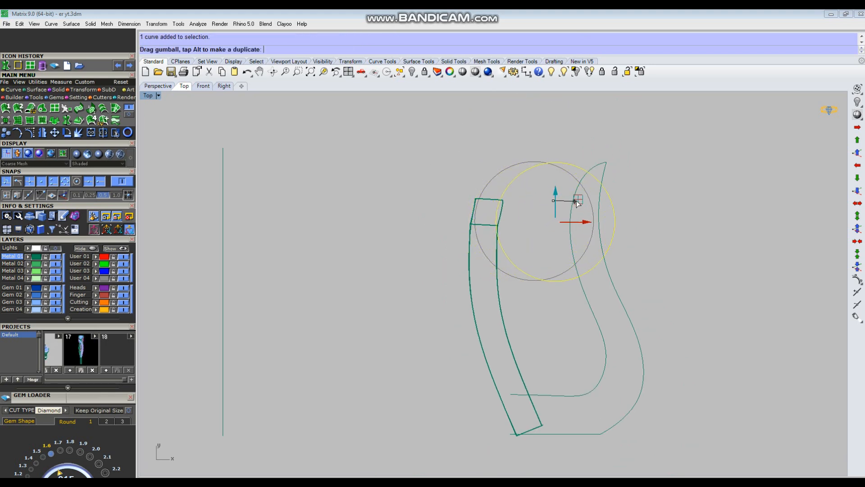
drag(577, 208, 578, 207)
click(459, 181)
Step: Show the control points of both lever curves and shift the lever's points outward to clear the circle
scroll(438, 169, down, 6)
drag(577, 265, 515, 269)
right_drag(530, 257, 523, 272)
key(F10)
scroll(521, 236, up, 4)
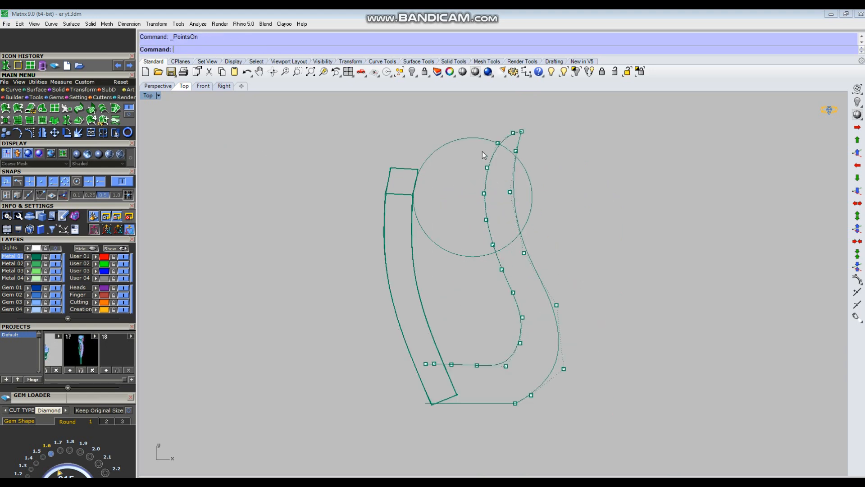
drag(594, 276, 634, 336)
drag(550, 226, 597, 228)
click(671, 195)
Step: Adjust the control points at the lever's lower bend to suit the shifted upper part
right_drag(581, 363, 564, 257)
scroll(564, 258, down, 2)
scroll(566, 261, up, 1)
scroll(516, 222, up, 1)
drag(520, 247, 545, 227)
click(731, 314)
scroll(566, 298, down, 3)
Step: Show the outer curve's control points and align the one next to its lower end with the base line
drag(564, 292, 609, 289)
key(F10)
scroll(559, 289, up, 2)
click(674, 296)
scroll(510, 330, up, 6)
drag(493, 305, 562, 349)
drag(546, 303, 566, 325)
click(641, 338)
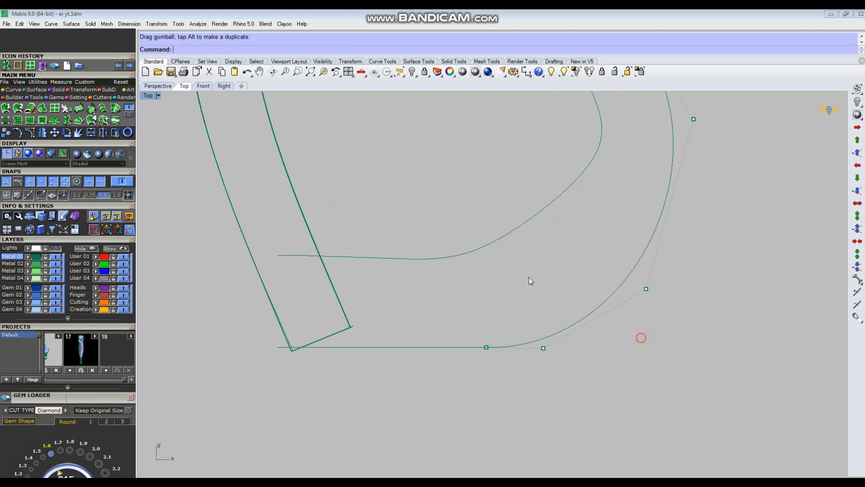
Step: Move the outer curve's next lower control point outward to round the lever's bottom bend
scroll(587, 308, down, 4)
right_drag(615, 303, 548, 329)
drag(526, 289, 620, 334)
drag(585, 300, 596, 309)
click(666, 308)
Step: Show the inner lever curve's control points and pull its lower bend point outward toward the outer curve
scroll(604, 288, down, 10)
right_drag(606, 289, 603, 310)
scroll(586, 284, up, 2)
scroll(585, 284, up, 2)
drag(569, 283, 610, 251)
click(542, 321)
click(529, 293)
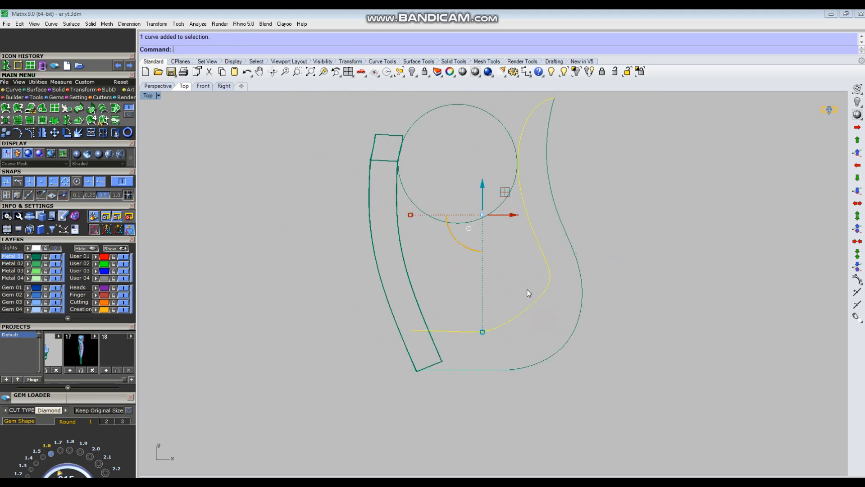
key(F10)
scroll(538, 300, up, 4)
drag(524, 330, 553, 315)
click(641, 325)
Step: Move the inner curve's point just above the lower bend outward to follow the outer curve, and hide the control points
scroll(504, 308, down, 10)
scroll(514, 301, up, 5)
scroll(487, 326, up, 2)
scroll(480, 341, up, 2)
drag(611, 300, 611, 300)
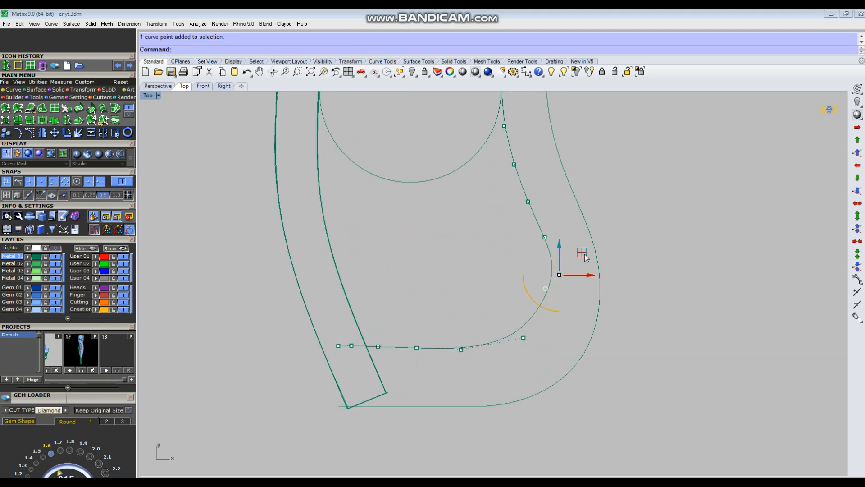
click(681, 303)
scroll(585, 324, down, 5)
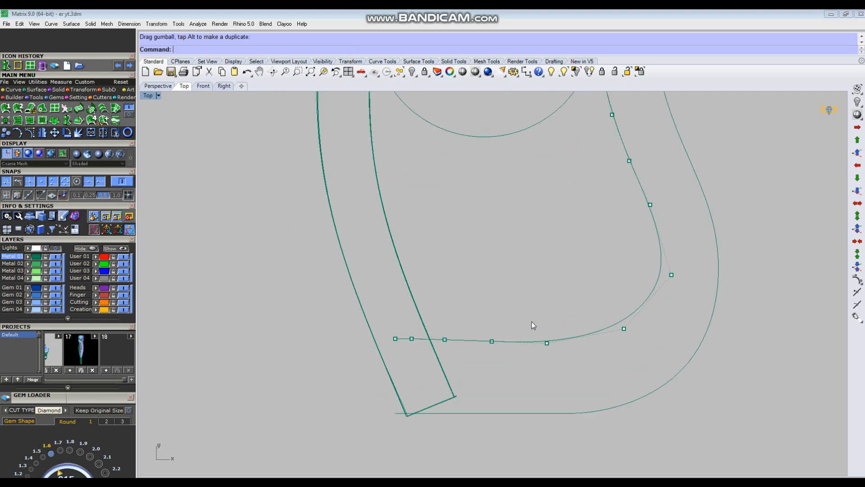
scroll(580, 311, down, 8)
key(Escape)
Step: Select both lever curves and rebuild them with the current settings
drag(613, 372, 571, 315)
right_drag(615, 316, 607, 333)
text(re)
key(Return)
key(Return)
Step: Show the rebuilt curves' control points, nudge the inner curve's point above the lower bend, and hide the points again
scroll(577, 334, up, 16)
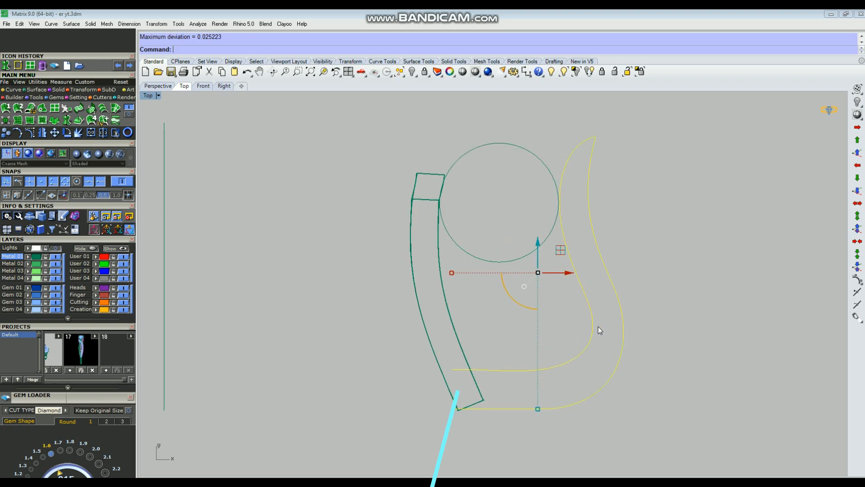
key(F10)
drag(556, 333, 607, 277)
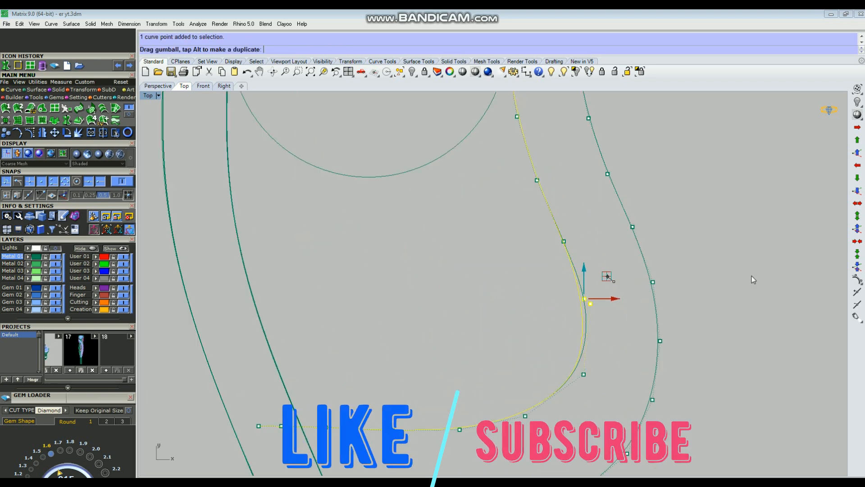
click(783, 264)
scroll(597, 239, down, 12)
scroll(588, 289, up, 8)
key(Escape)
Step: Check the lever's thickness with a circle of size 1 placed between its curves below the neck, and delete the circle
scroll(574, 300, down, 14)
right_drag(613, 317, 607, 333)
scroll(568, 308, up, 8)
text(c)
key(Return)
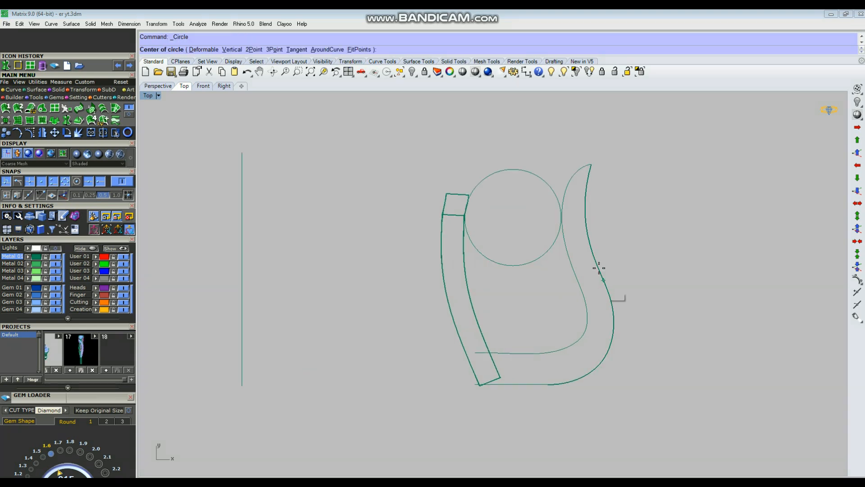
click(591, 252)
scroll(586, 253, up, 4)
key(Escape)
right_click(571, 255)
click(571, 246)
text(1)
key(Return)
click(586, 239)
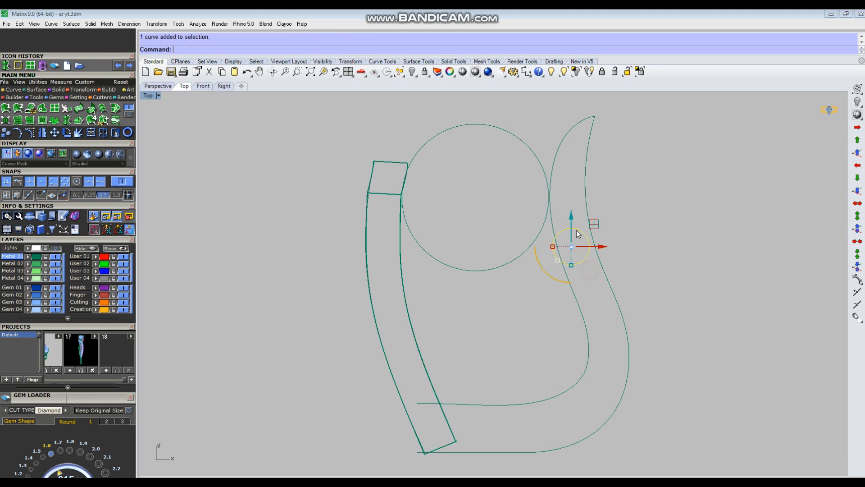
scroll(595, 232, up, 3)
scroll(598, 230, down, 5)
key(Delete)
Step: Rebuild the inner and outer lever curves once more after the thickness check
drag(594, 324, 585, 311)
click(581, 365)
scroll(568, 338, up, 2)
click(568, 344)
scroll(571, 343, down, 2)
scroll(571, 344, up, 4)
click(579, 338)
scroll(582, 321, down, 2)
scroll(603, 299, down, 2)
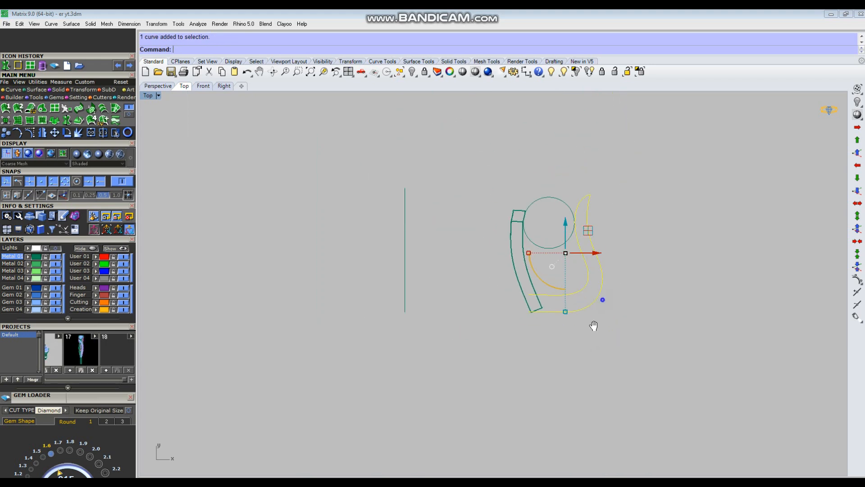
text(re)
key(Return)
key(Return)
key(Escape)
scroll(554, 327, down, 2)
scroll(548, 333, up, 8)
scroll(495, 365, up, 4)
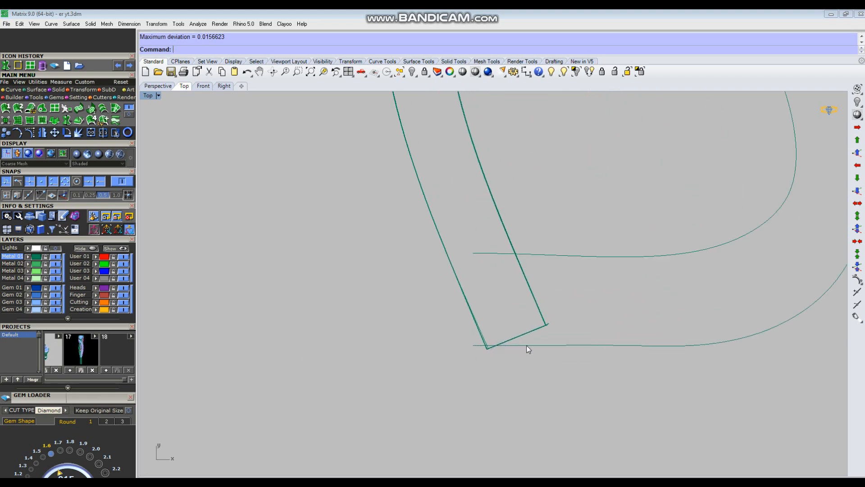
click(393, 249)
scroll(568, 366, up, 6)
click(546, 312)
scroll(570, 332, down, 6)
key(ctrl+F4)
key(Escape)
right_drag(536, 323, 515, 294)
scroll(291, 377, up, 5)
right_drag(351, 362, 505, 403)
key(ctrl+F1)
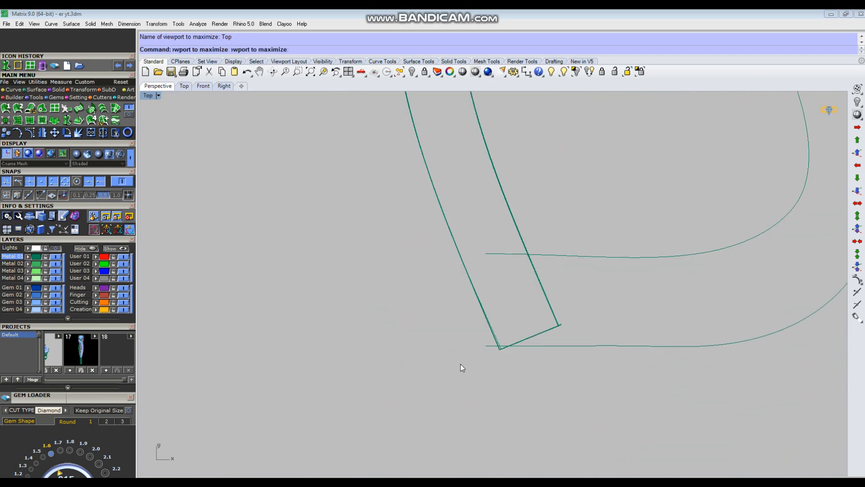
Step: Draw a line joining the open lower ends of the two lever curves to close the lever outline
scroll(461, 383, down, 3)
scroll(506, 357, up, 4)
scroll(498, 378, down, 2)
drag(528, 418, 521, 271)
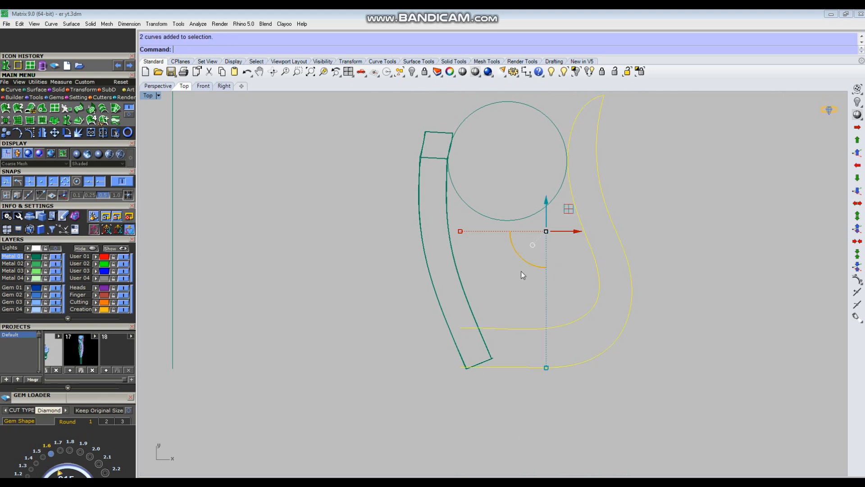
scroll(453, 366, up, 5)
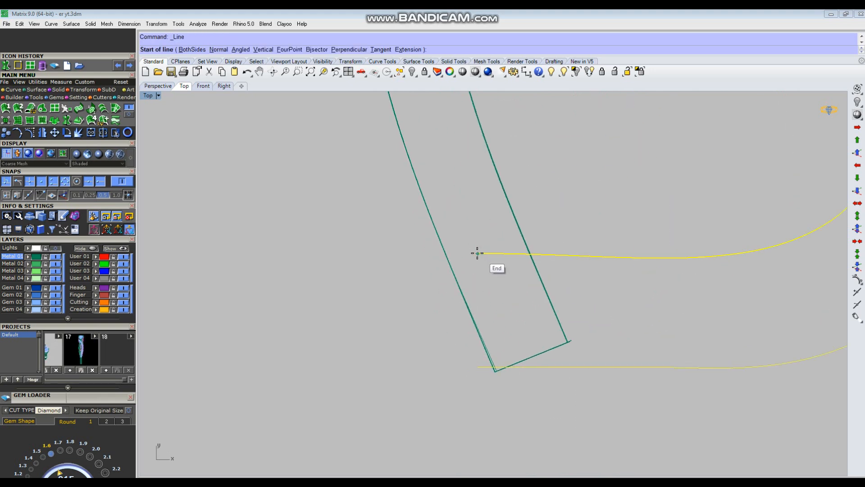
click(478, 253)
click(474, 364)
right_click(468, 367)
key(Escape)
key(Escape)
scroll(467, 367, down, 14)
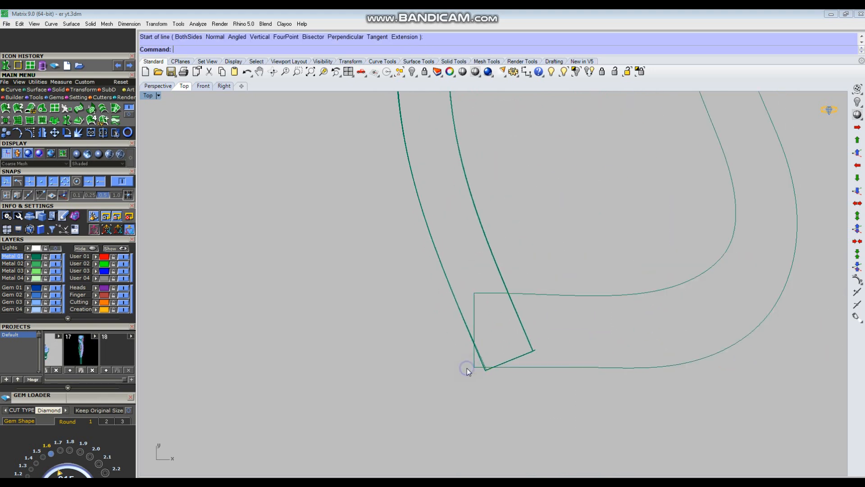
Step: Select the bar and lever outline and mark the area centroid with a point
drag(645, 283, 445, 410)
right_drag(453, 350, 462, 326)
scroll(488, 332, down, 6)
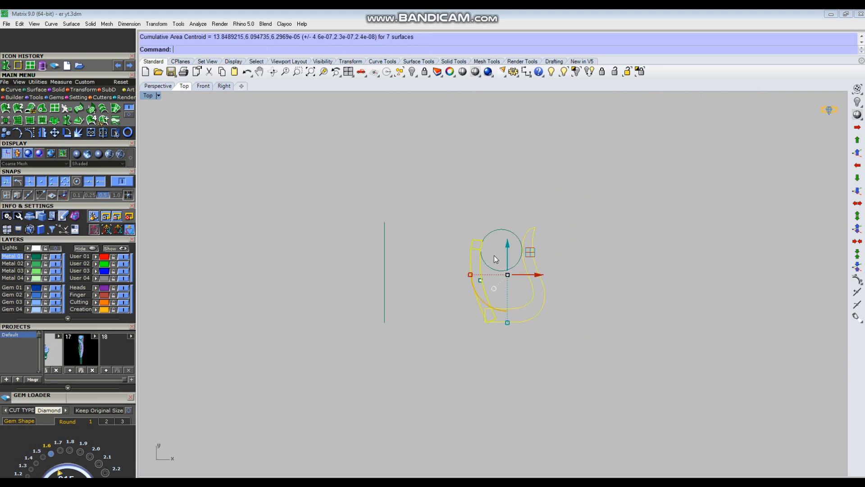
Step: Move the bar, circle and lever outline from their common centre onto the middle of the vertical reference line
drag(606, 391, 606, 391)
scroll(523, 311, up, 6)
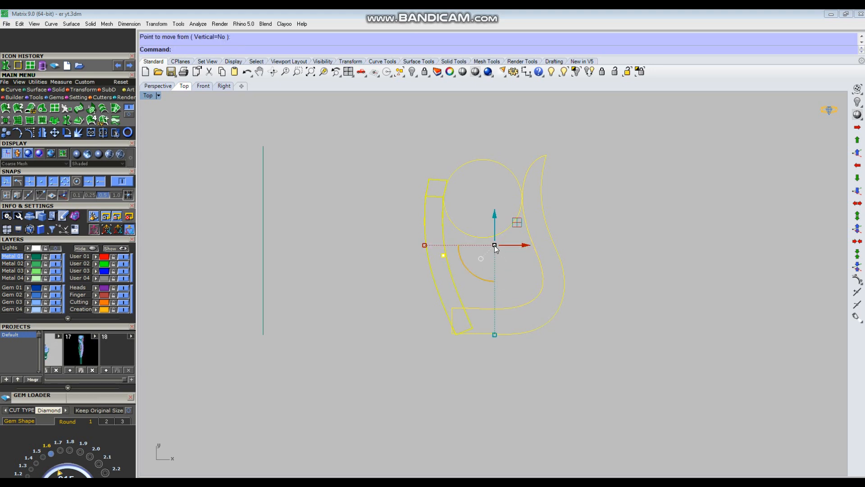
click(494, 245)
scroll(586, 274, down, 2)
click(329, 229)
click(500, 222)
scroll(392, 258, down, 4)
Step: In the perspective view, rotate the bar, circle and lever outline in 3D about the straight reference line to stand them upright
drag(253, 160, 445, 293)
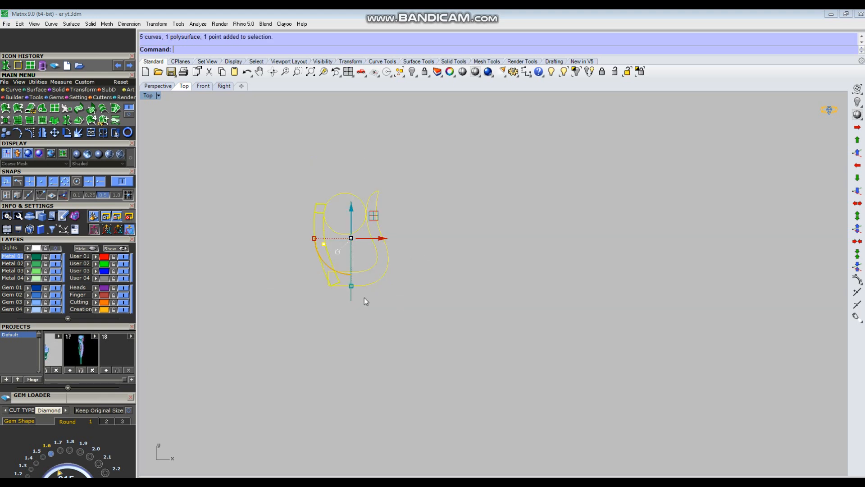
key(ctrl+F3)
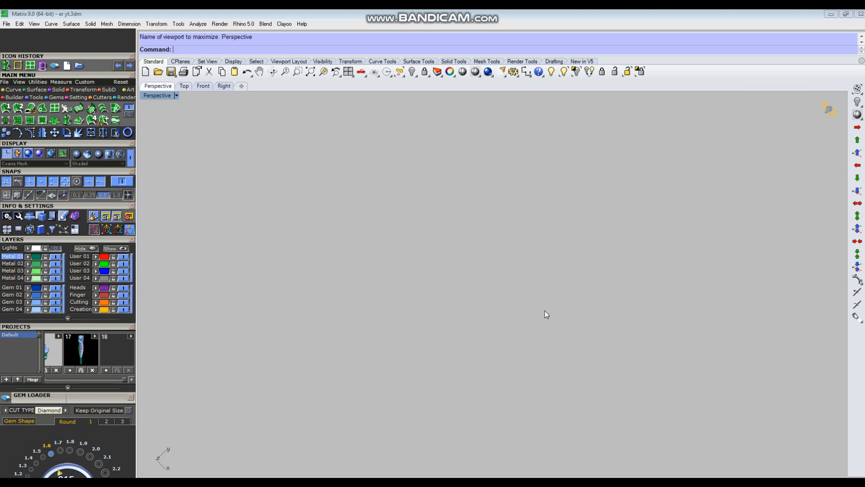
key(ctrl+w)
scroll(485, 315, down, 7)
drag(408, 208, 496, 162)
right_drag(472, 223, 512, 299)
scroll(490, 236, down, 4)
text(r3)
key(Return)
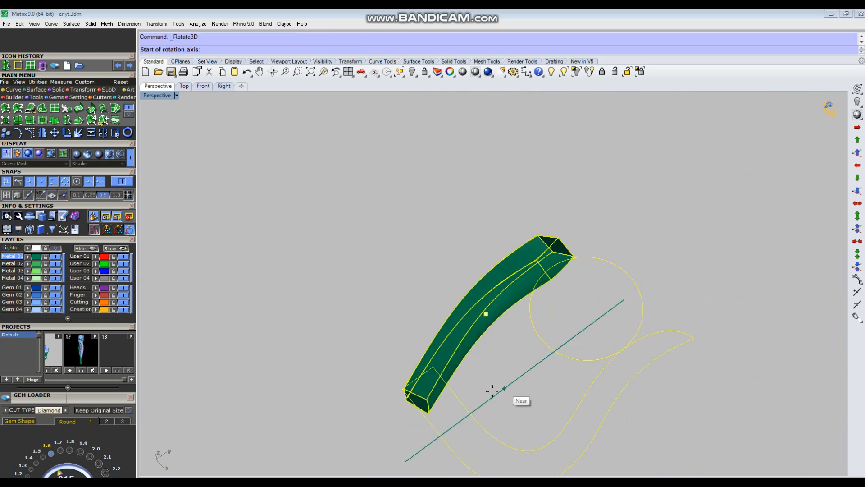
click(518, 385)
click(379, 178)
right_drag(379, 178, 614, 257)
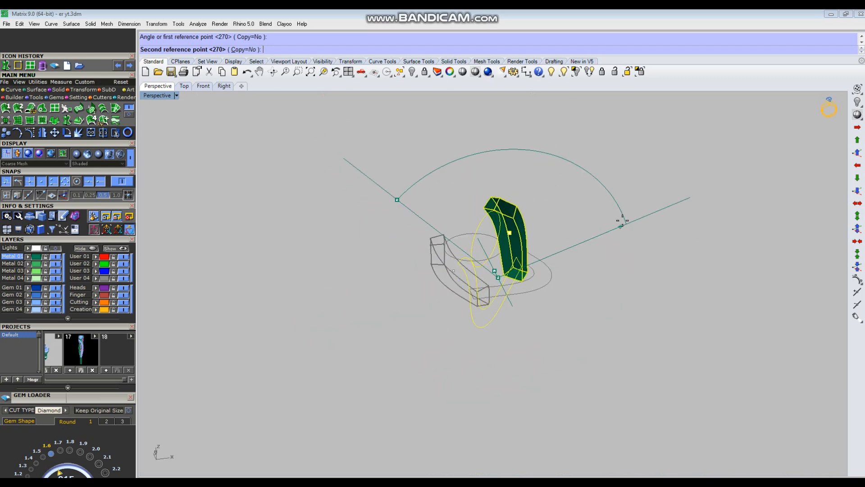
click(621, 177)
Step: Duplicate the edges around the solid bar's upper face as curves
right_drag(616, 239, 469, 235)
text(DupEdge)
key(Return)
click(512, 251)
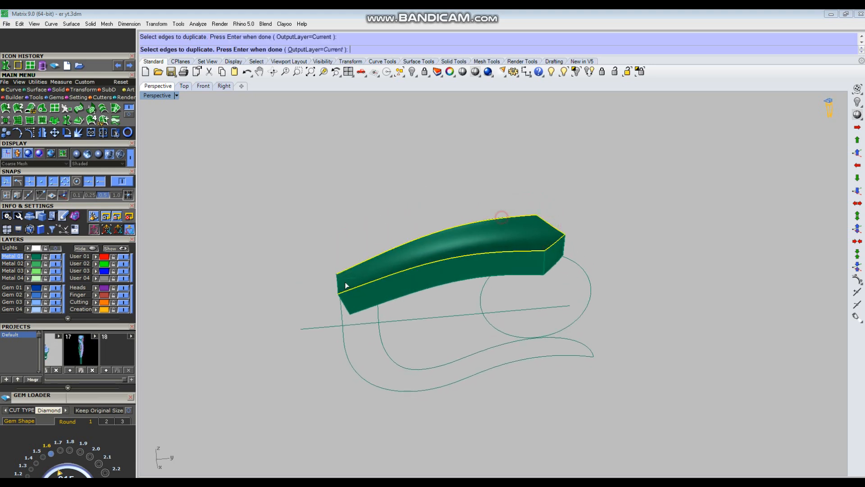
scroll(346, 285, up, 6)
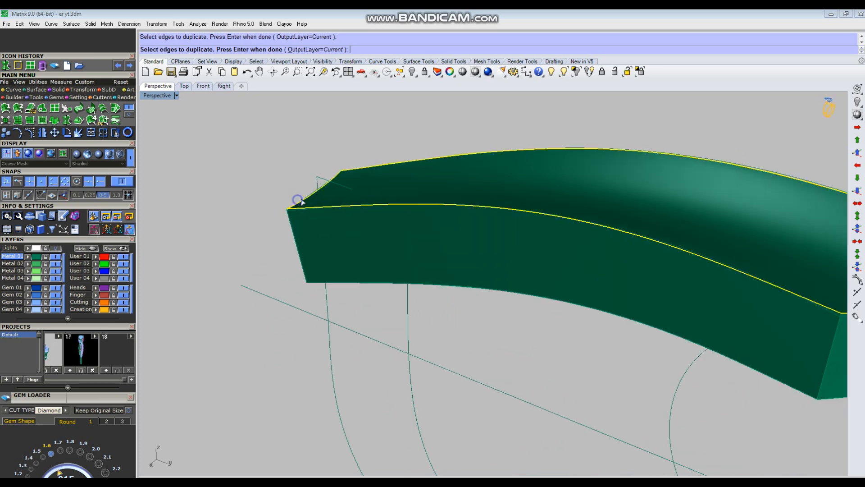
key(Return)
Step: Try deleting the solid bar to inspect the remaining edge curves, and undo the deletion
scroll(305, 203, down, 4)
click(457, 272)
click(574, 223)
key(Delete)
right_drag(414, 253, 611, 225)
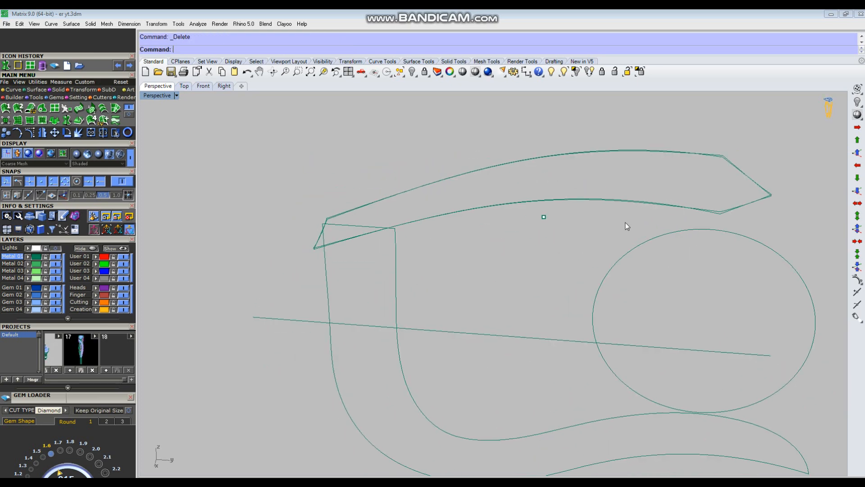
scroll(718, 215, up, 2)
key(ctrl+z)
scroll(722, 244, down, 4)
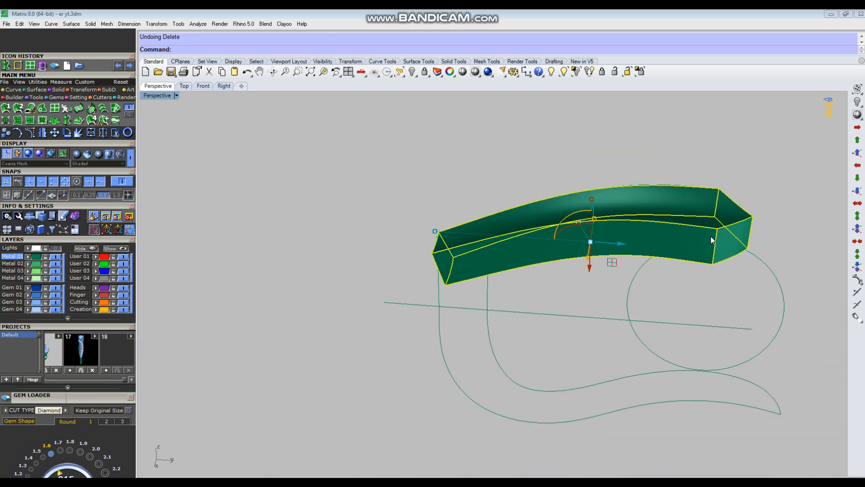
click(678, 150)
Step: Delete the loose edge curves around the solid bar and keep the solid
right_drag(702, 235, 692, 220)
drag(347, 171, 838, 253)
scroll(668, 235, up, 2)
key(Delete)
right_drag(657, 201, 653, 215)
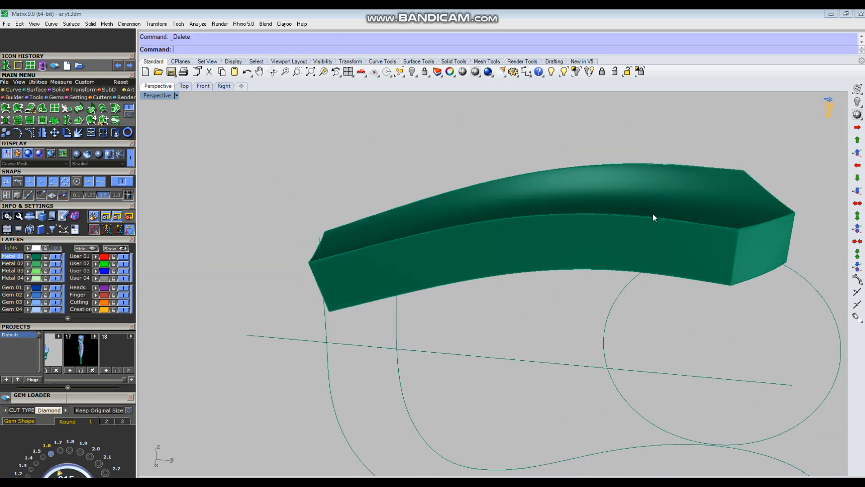
click(652, 216)
right_click(651, 217)
key(Delete)
scroll(653, 218, down, 2)
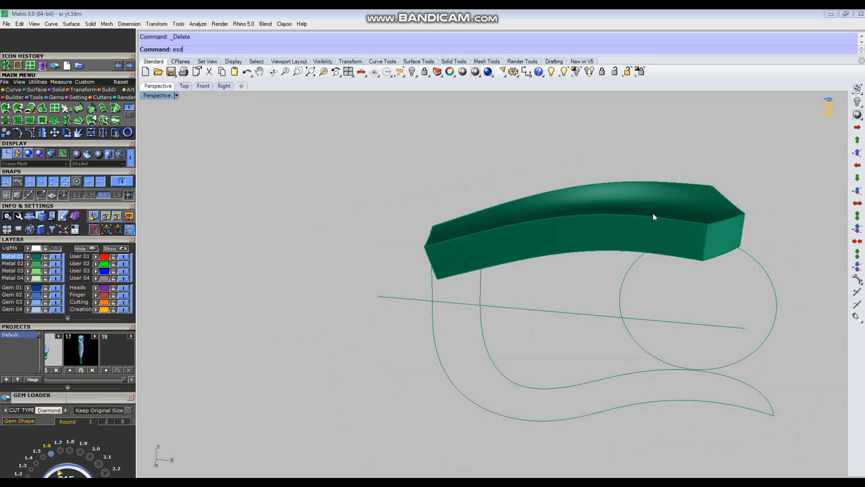
Step: Extract the bar's upper face with the pointed end and delete the rest of the solid
key(Return)
click(651, 208)
key(Return)
click(653, 229)
key(Delete)
Step: Duplicate the border of the extracted face as a curve and delete the face
right_drag(643, 217, 657, 248)
text(DB)
key(Return)
click(687, 221)
right_drag(688, 220, 707, 249)
key(Return)
click(627, 240)
key(Delete)
Step: Explode the bar outline into segments and delete its short end segment beside the lever
click(564, 176)
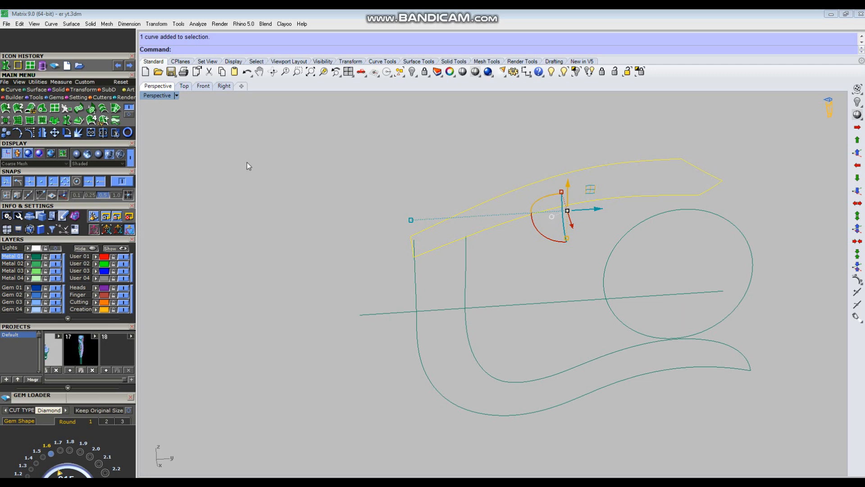
click(76, 133)
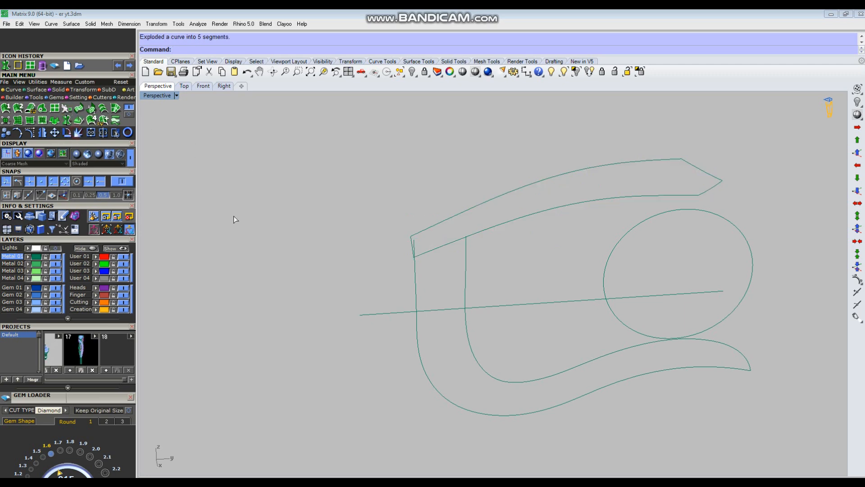
click(462, 308)
key(Delete)
Step: Draw a line joining the two open curve ends at the bar outline's short end beside the lever
right_drag(462, 308, 516, 220)
key(l)
click(477, 209)
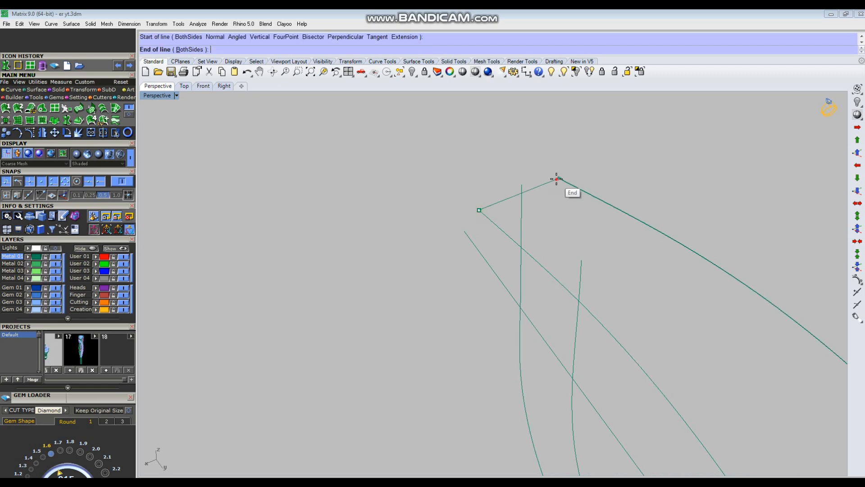
click(556, 179)
Step: Create a surface between the bar's two long curves, using the line at the short end as its profile
drag(583, 160, 540, 210)
shift+drag(446, 230, 445, 230)
scroll(441, 223, down, 5)
right_drag(440, 220, 497, 212)
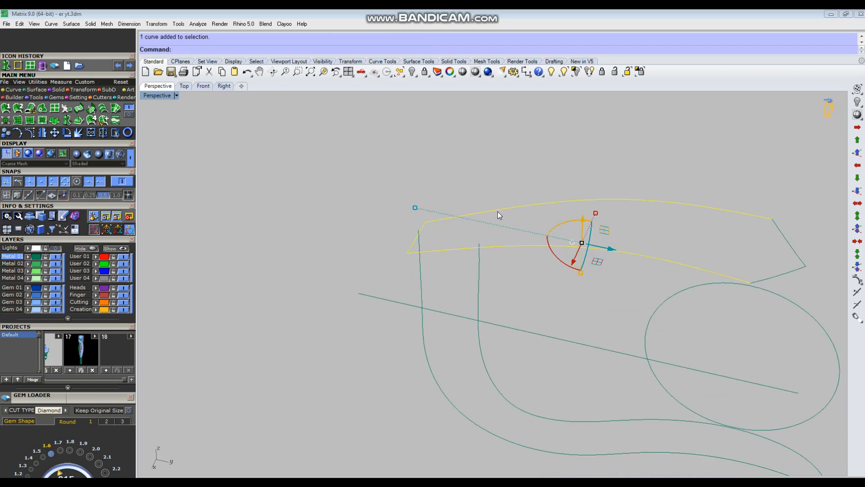
text(2)
key(Return)
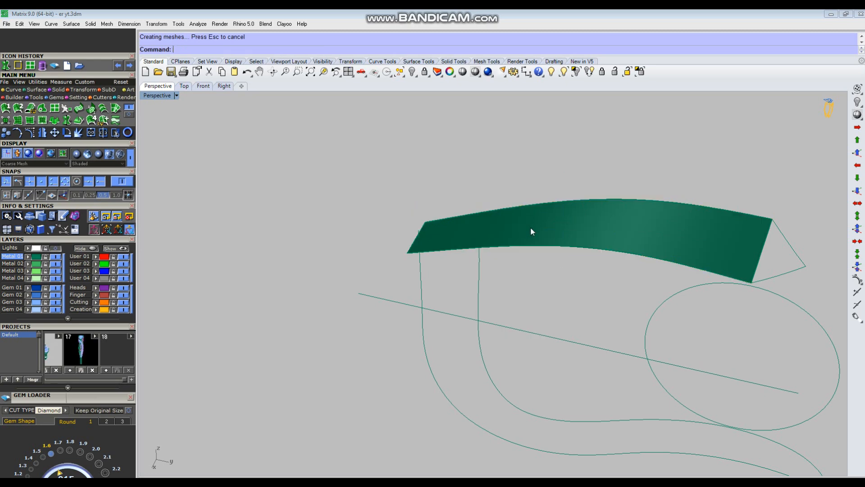
Step: Extend the surface's edge at the pointed end with line type and a factor of 1.5
right_drag(531, 230, 547, 242)
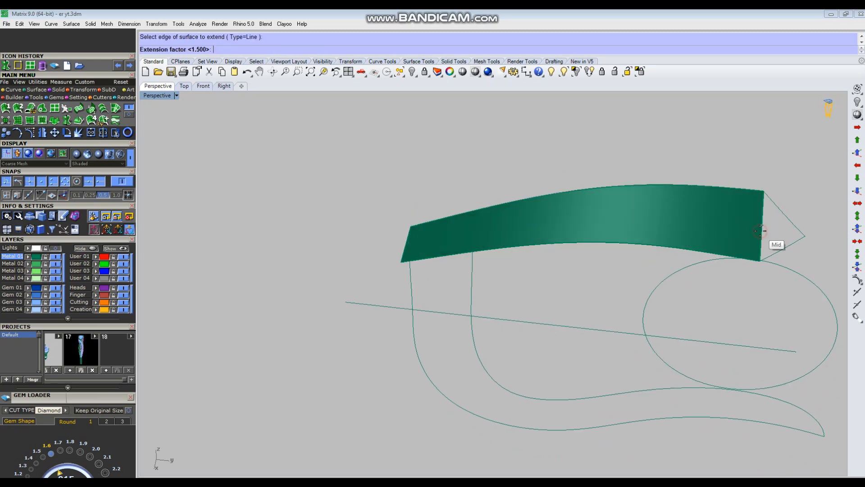
key(Return)
scroll(541, 202, down, 4)
right_drag(526, 203, 611, 246)
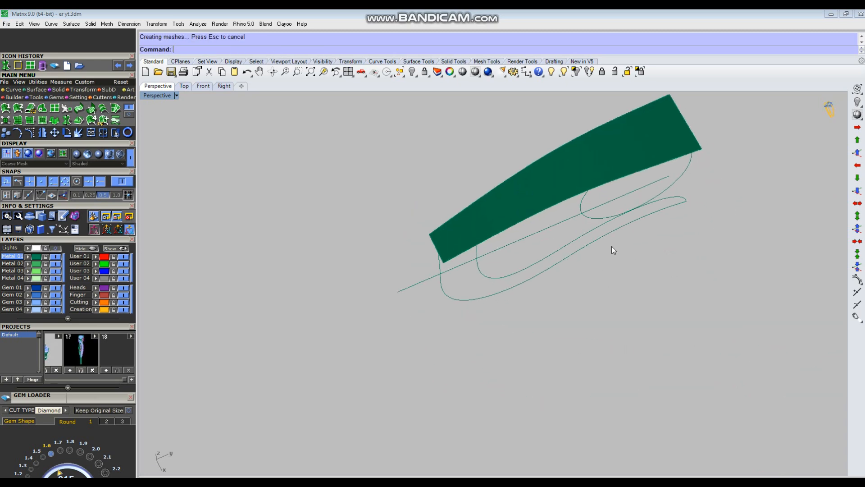
Step: Trim the extended surface to a point along the two angled lines of the bar outline
key(ctrl+F1)
scroll(460, 212, up, 10)
click(477, 214)
shift+click(418, 226)
scroll(442, 229, down, 2)
click(484, 192)
key(Return)
Step: Delete the bar's outline curves around the trimmed surface and keep the surface
key(ctrl+F4)
mouse_move(609, 270)
right_down()
mouse_move(538, 207)
mouse_move(598, 216)
right_up()
scroll(539, 207, down, 5)
drag(426, 172, 684, 235)
mouse_move(574, 217)
right_down()
mouse_move(577, 254)
mouse_move(561, 215)
right_up()
scroll(629, 211, up, 9)
click(621, 172)
key(Delete)
Step: Offset the pointed bar surface downward by 1.4 into a solid, deleting the input surface
click(593, 176)
text(os)
key(Return)
key(Return)
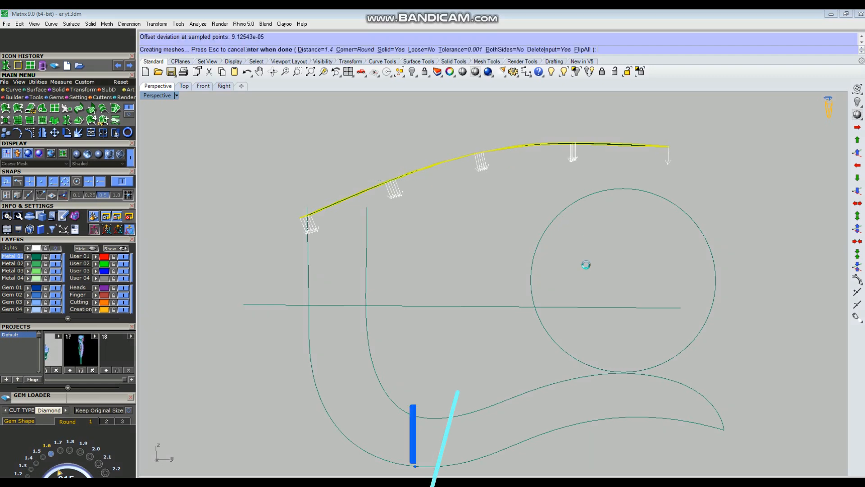
click(616, 242)
scroll(615, 242, down, 6)
right_drag(616, 241, 617, 266)
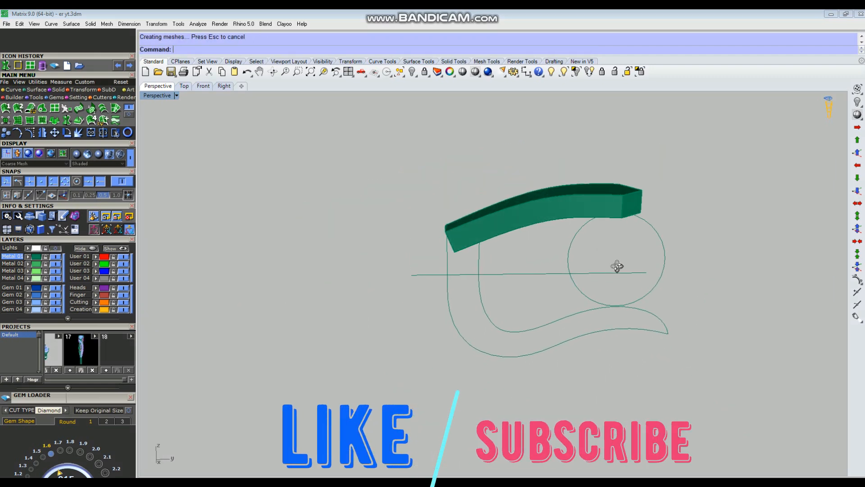
click(554, 221)
right_drag(554, 221, 538, 252)
click(533, 248)
scroll(466, 271, up, 4)
right_drag(466, 271, 469, 248)
scroll(470, 249, down, 2)
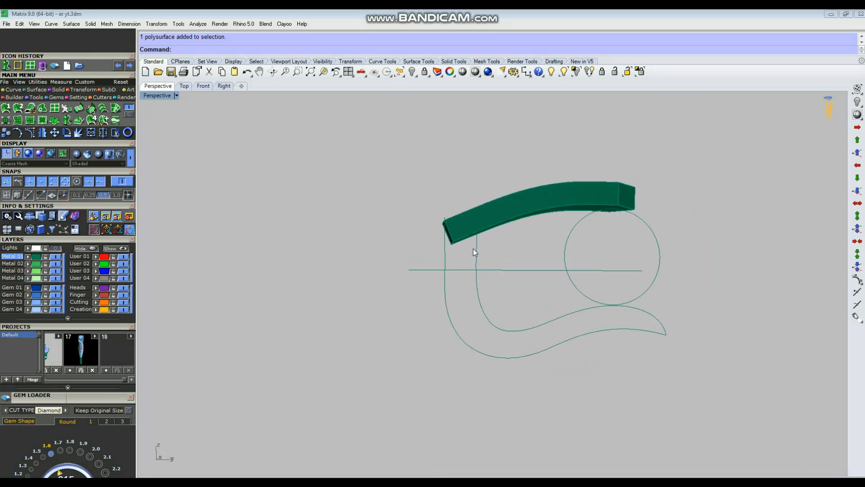
Step: Close the lever outline in the side view with a horizontal line between its two upper open ends
key(ctrl+F2)
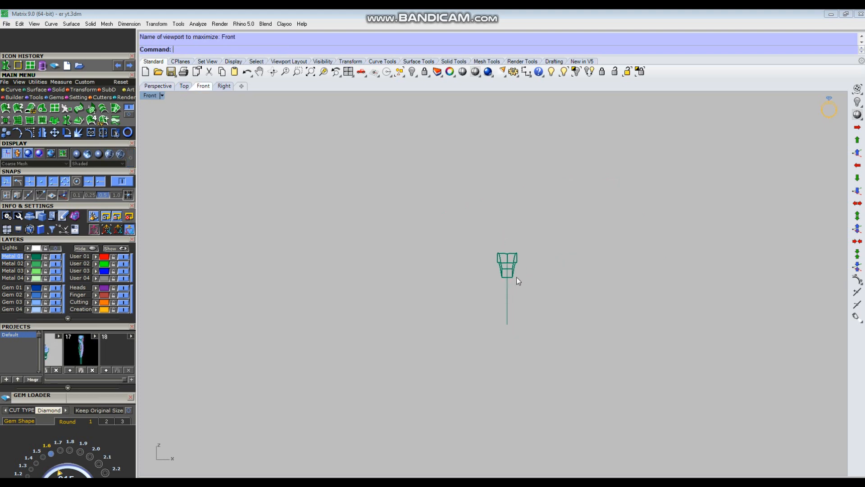
key(ctrl+F3)
scroll(384, 199, down, 3)
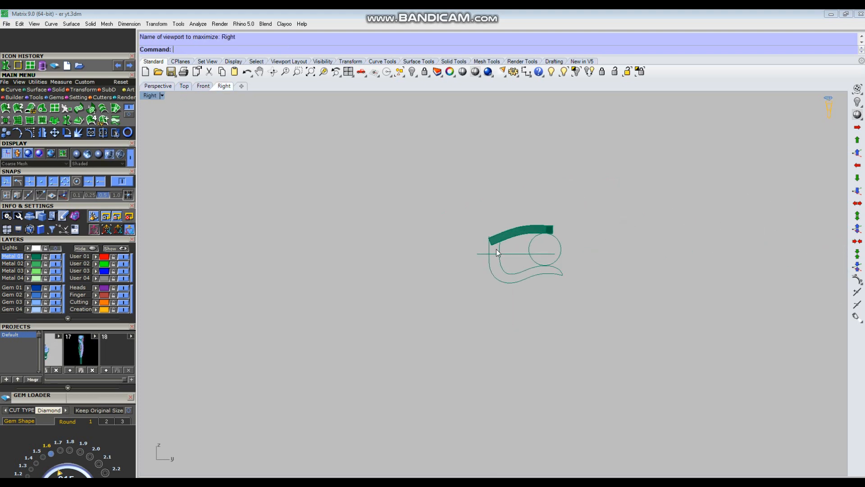
scroll(484, 235, up, 4)
scroll(454, 232, up, 5)
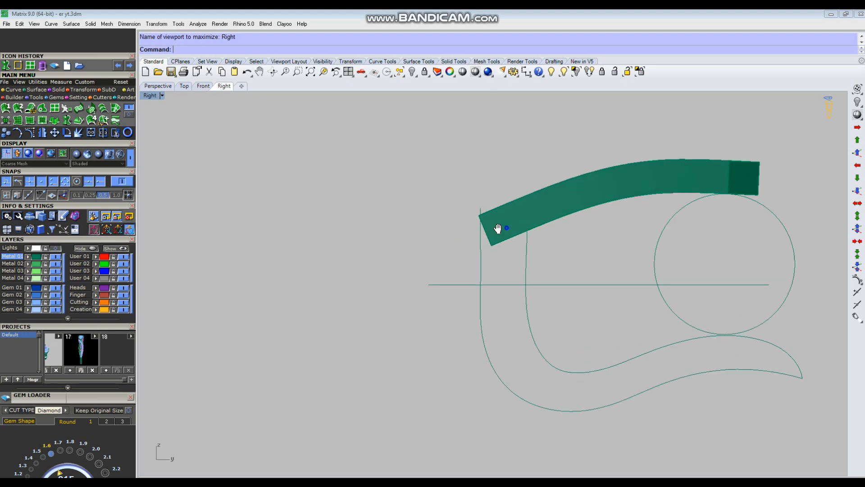
scroll(464, 245, down, 4)
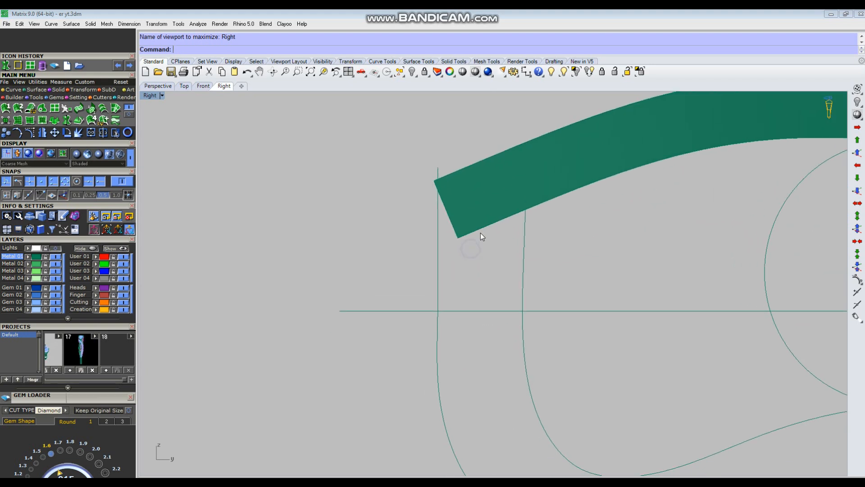
click(456, 257)
scroll(479, 215, up, 4)
key(l)
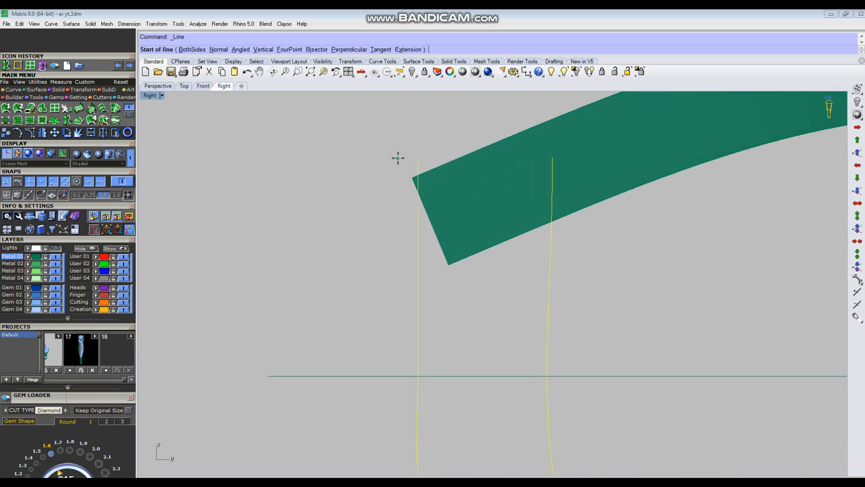
click(418, 158)
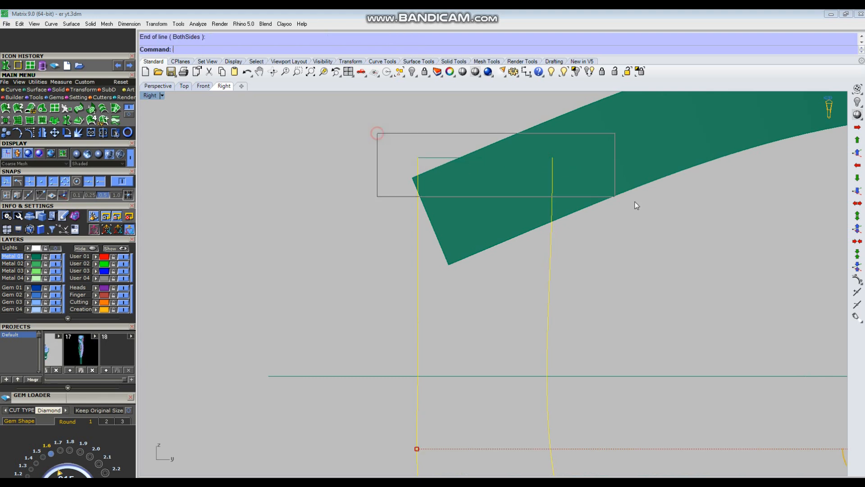
Step: Fill the closed lever outline with a planar surface and select that surface
shift+drag(377, 133, 435, 163)
scroll(387, 183, down, 8)
key(Return)
key(Return)
key(Delete)
scroll(429, 237, up, 4)
click(428, 237)
scroll(429, 237, down, 6)
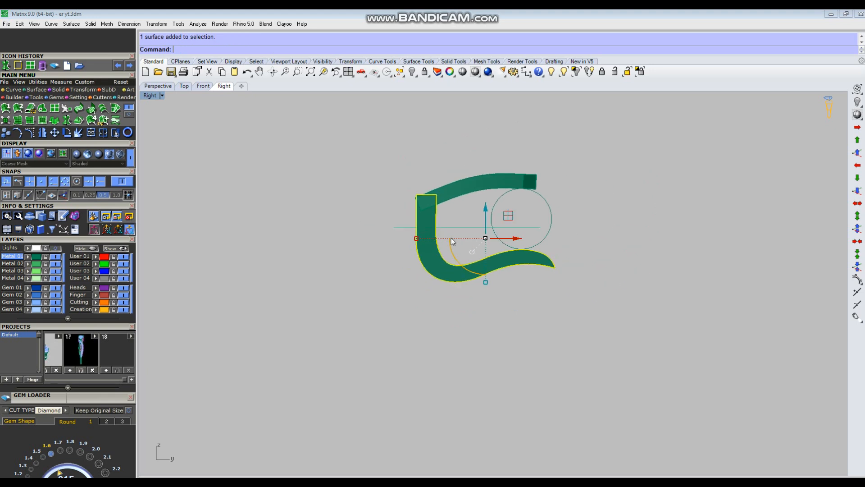
key(ctrl+F4)
right_drag(572, 252, 538, 273)
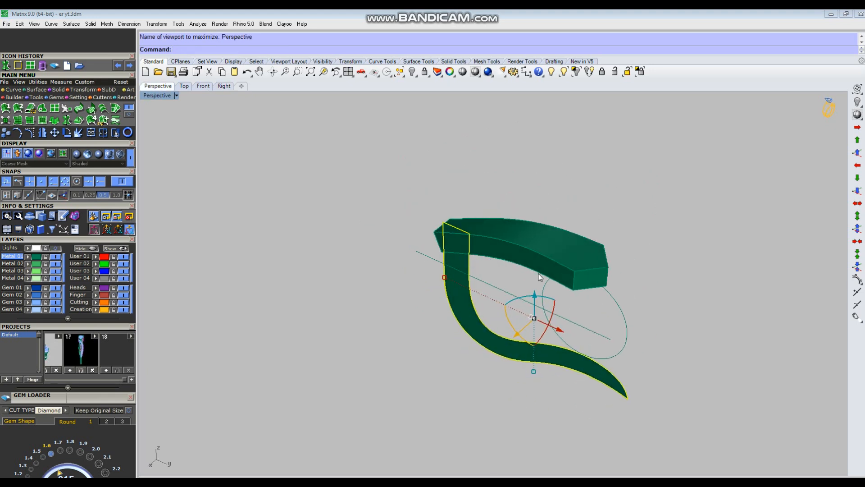
Step: Try extruding the lever surface to both sides as a solid, at a free distance and at 1, undoing each attempt
key(Return)
right_drag(647, 349, 606, 375)
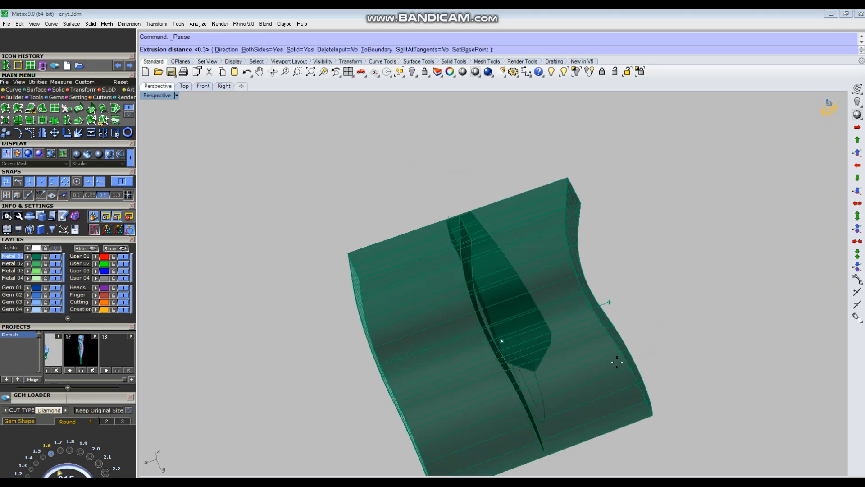
click(597, 376)
mouse_move(596, 375)
right_down()
mouse_move(649, 334)
mouse_move(599, 365)
right_up()
key(ctrl+z)
right_click(595, 341)
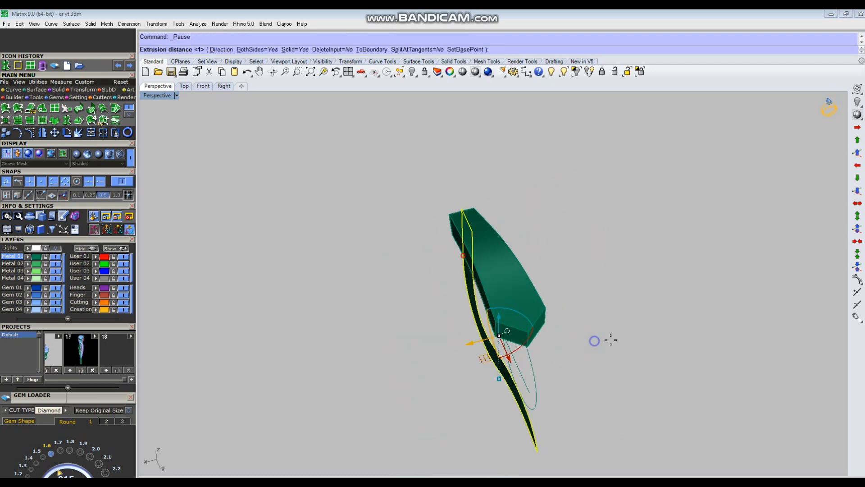
key(Return)
key(ctrl+z)
Step: Extrude the flat lever surface to both sides as a solid with a distance of 0.7
right_click(595, 345)
text(.7)
key(Return)
right_drag(598, 342, 559, 350)
key(Delete)
key(ctrl+z)
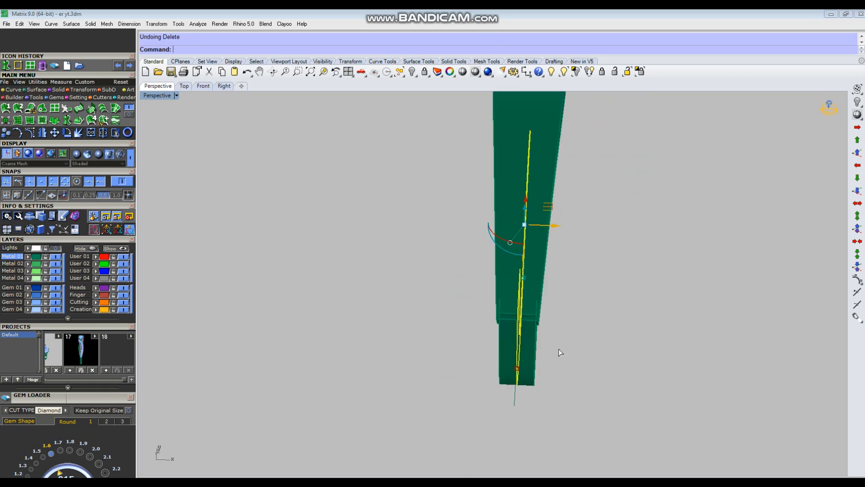
right_click(594, 346)
click(534, 321)
click(681, 359)
Step: Delete the original flat surface inside the extruded lever
right_drag(698, 363, 486, 333)
scroll(483, 336, down, 3)
click(484, 341)
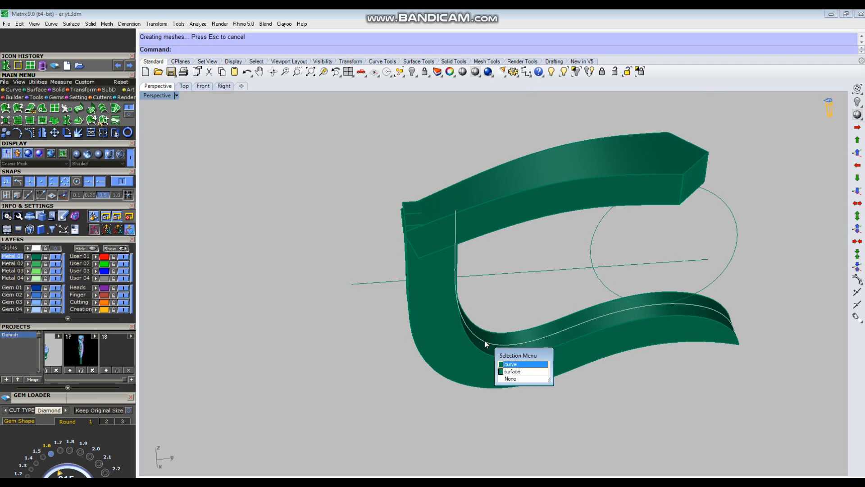
click(516, 369)
key(Delete)
Step: Extract the lever's inner and outer curved faces and delete the rest of the solid
scroll(505, 360, down, 4)
right_drag(596, 333, 541, 320)
scroll(528, 315, up, 4)
scroll(495, 346, up, 4)
click(490, 356)
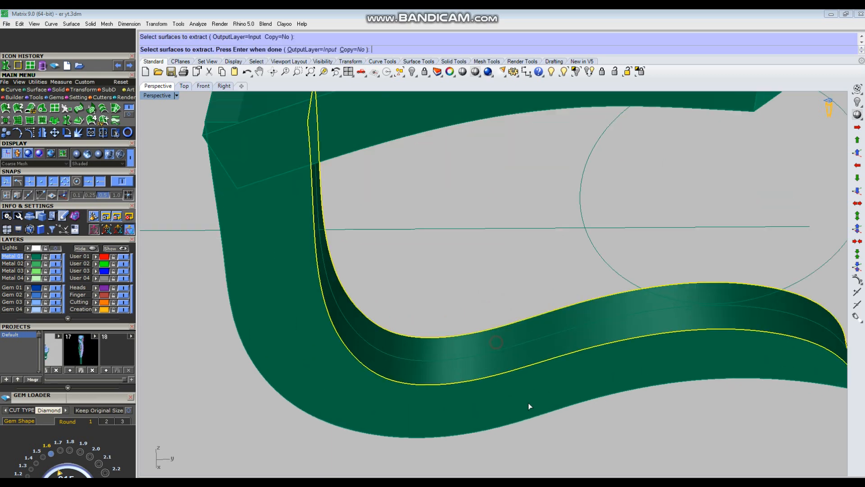
right_drag(528, 401, 525, 274)
scroll(525, 275, down, 4)
scroll(564, 358, up, 3)
click(578, 345)
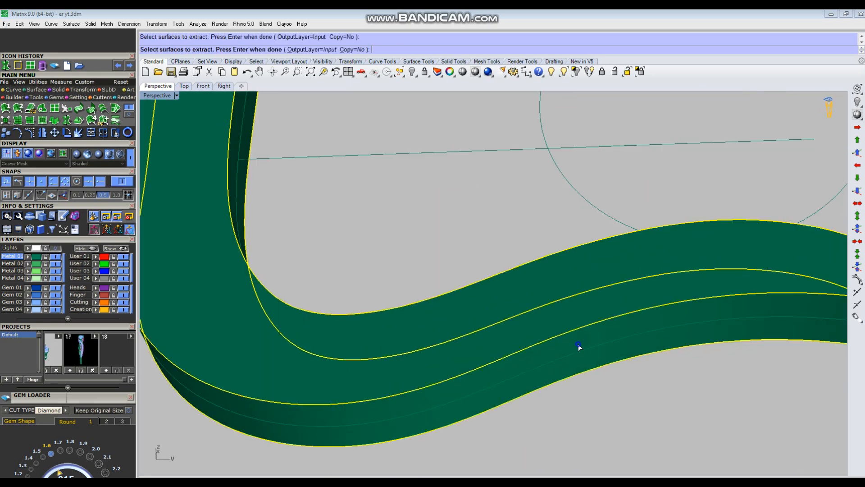
key(Return)
click(562, 333)
scroll(568, 369, down, 4)
key(Delete)
scroll(570, 394, down, 2)
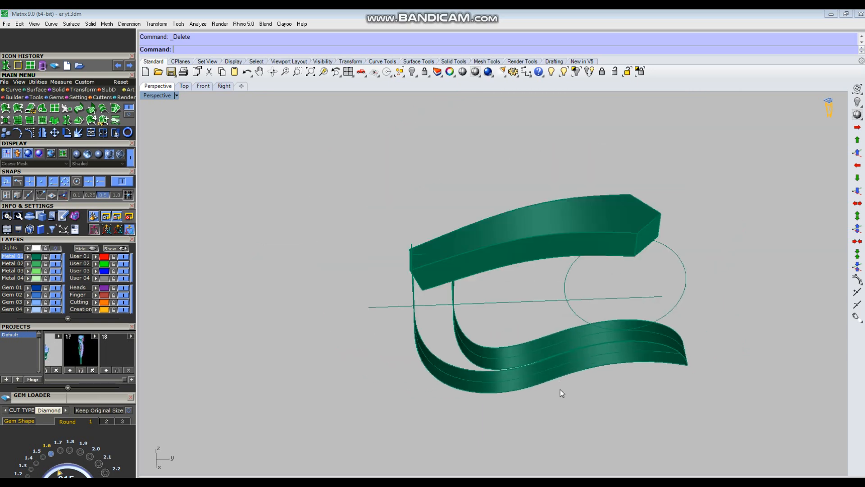
Step: Delete the leftover outline curves on the two lever strips, keeping both surfaces
drag(529, 316, 508, 371)
scroll(514, 346, up, 5)
ctrl+click(512, 344)
scroll(523, 388, up, 5)
ctrl+click(526, 392)
key(Delete)
scroll(526, 391, down, 10)
Step: Rebuild both lever strips with a point count of 11 in U and 4 in V and degree 3 in both directions
drag(565, 419, 553, 369)
right_drag(615, 379, 615, 369)
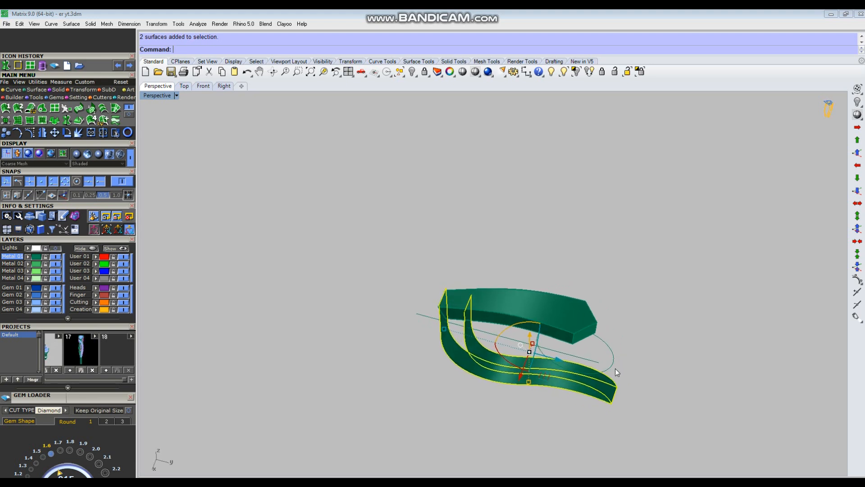
text(rb)
key(Return)
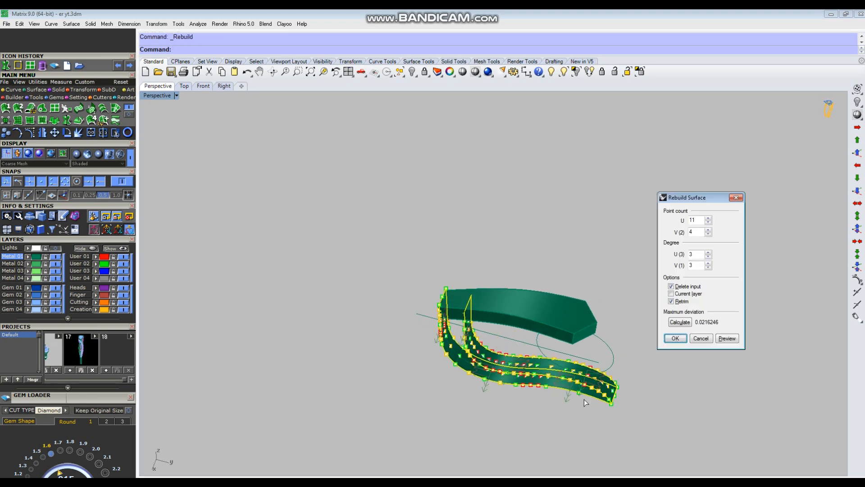
click(677, 339)
scroll(521, 391, up, 6)
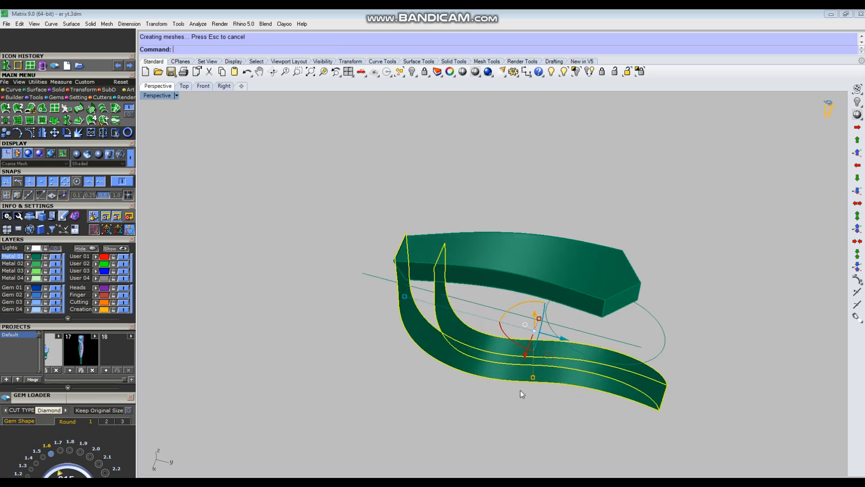
Step: Show the control points of both strips and scale 16 points near the free end sideways to widen the lever
key(F10)
scroll(604, 381, down, 4)
right_drag(604, 382, 586, 300)
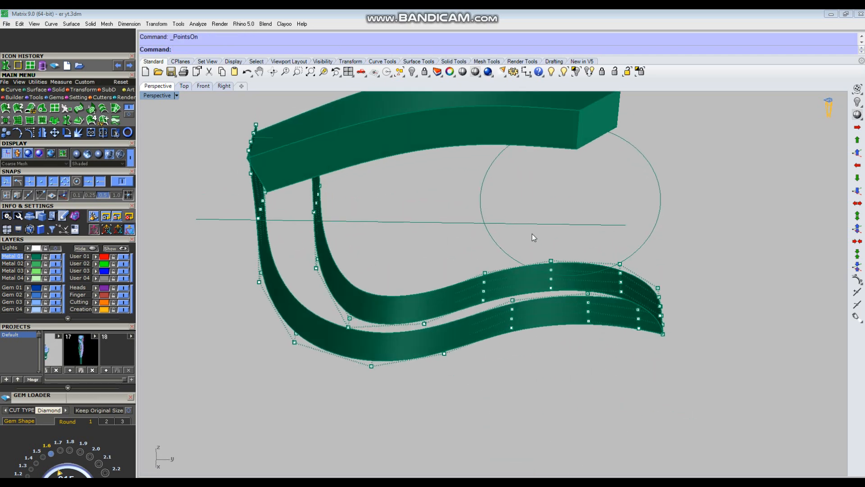
drag(631, 362, 650, 366)
right_drag(650, 365, 600, 378)
scroll(601, 378, up, 2)
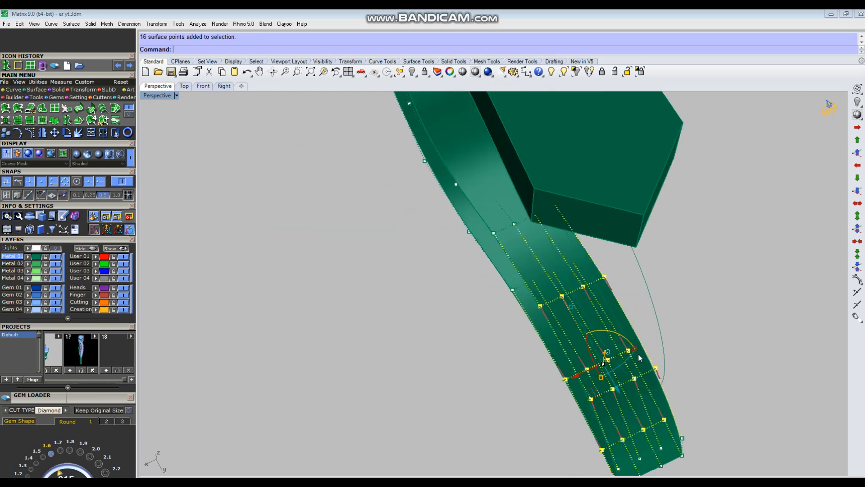
drag(635, 351, 643, 344)
click(400, 251)
Step: Scale the neighbouring control-point rows of both strips sideways to shape the bulge of the lever's front section
right_drag(404, 247, 557, 364)
drag(567, 386, 570, 391)
right_drag(570, 391, 574, 385)
right_drag(608, 332, 611, 377)
drag(604, 386, 599, 384)
right_drag(599, 384, 575, 363)
drag(596, 342, 576, 341)
right_drag(647, 355, 465, 269)
drag(617, 285, 494, 250)
right_drag(584, 307, 560, 247)
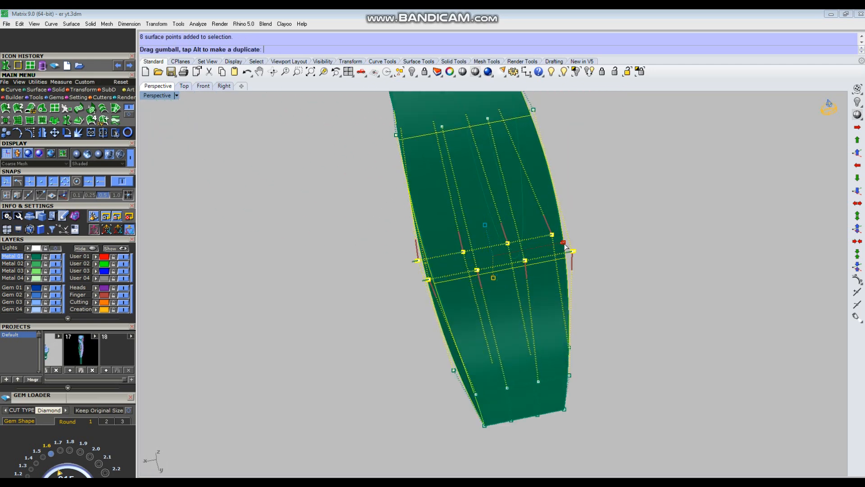
key(Escape)
Step: Scale the 16 control points nearest the lever's tip slightly inward to narrow it
right_drag(681, 282, 452, 391)
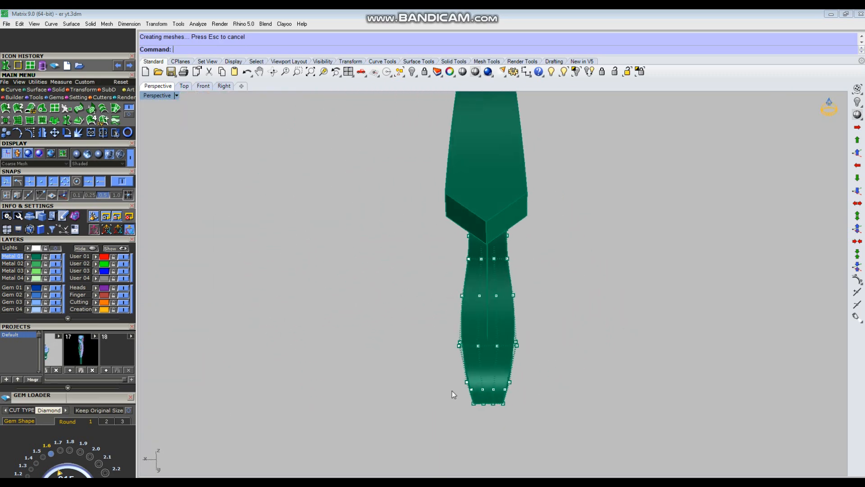
scroll(446, 374, up, 3)
drag(440, 359, 546, 428)
scroll(509, 399, up, 2)
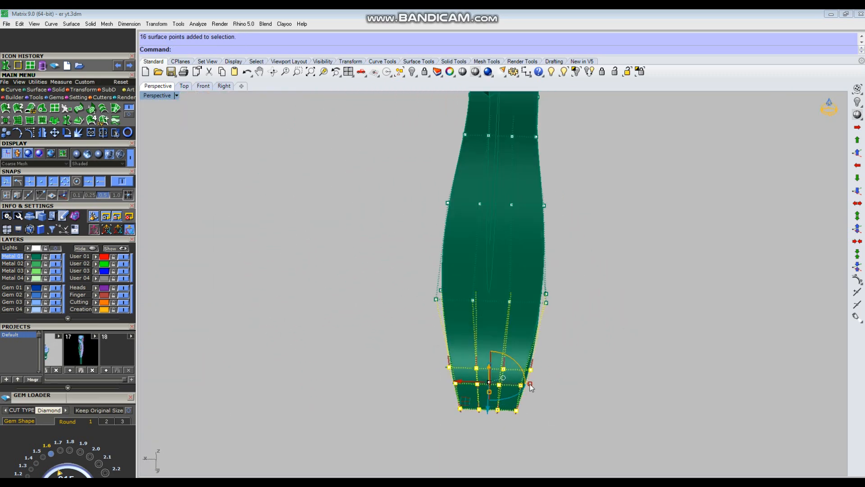
drag(530, 385, 528, 385)
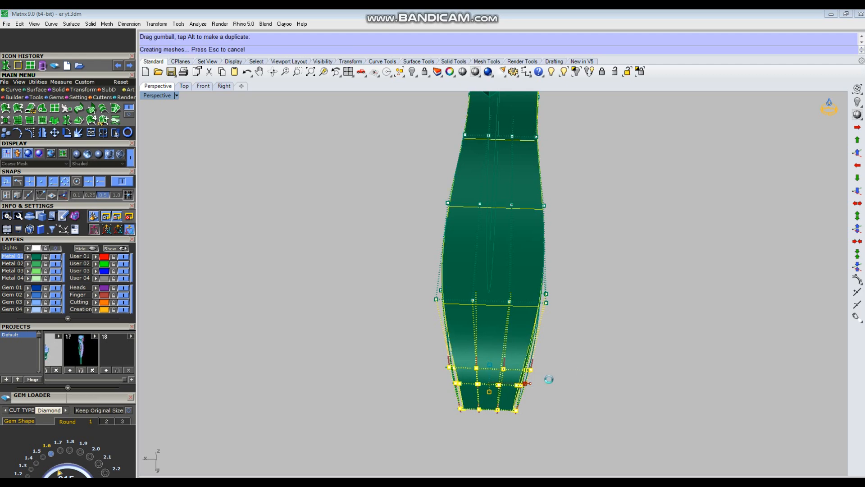
click(583, 356)
Step: Scale the last eight control points at the lever's end edge inward and hide the control points
scroll(584, 356, down, 4)
right_drag(583, 356, 578, 345)
scroll(524, 367, up, 4)
drag(459, 355, 568, 386)
scroll(561, 380, up, 4)
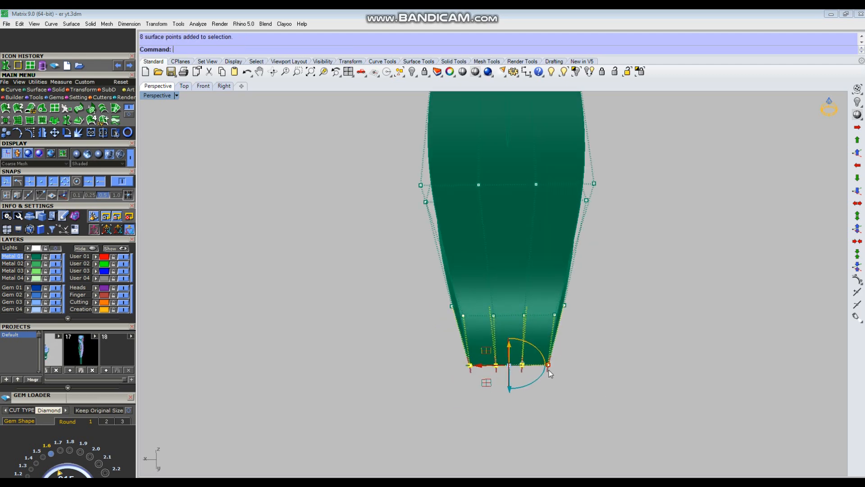
scroll(549, 370, up, 1)
drag(542, 360, 538, 360)
click(675, 372)
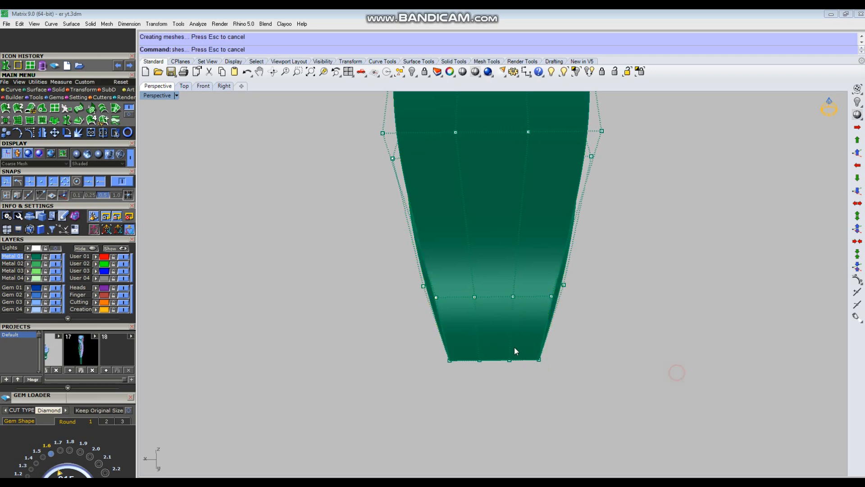
right_drag(387, 317, 477, 320)
key(Escape)
right_drag(545, 345, 515, 346)
scroll(515, 346, down, 2)
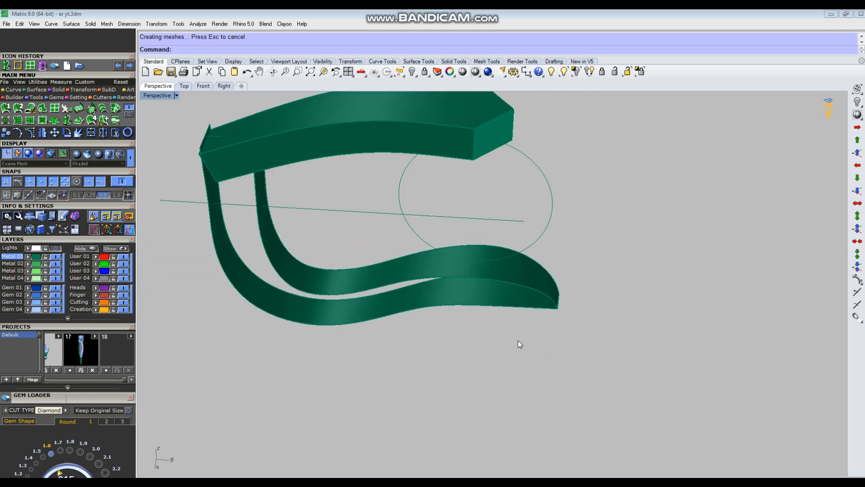
Step: Select both lever strips and duplicate their border curves
scroll(539, 222, down, 2)
right_drag(539, 222, 564, 301)
right_drag(505, 315, 546, 313)
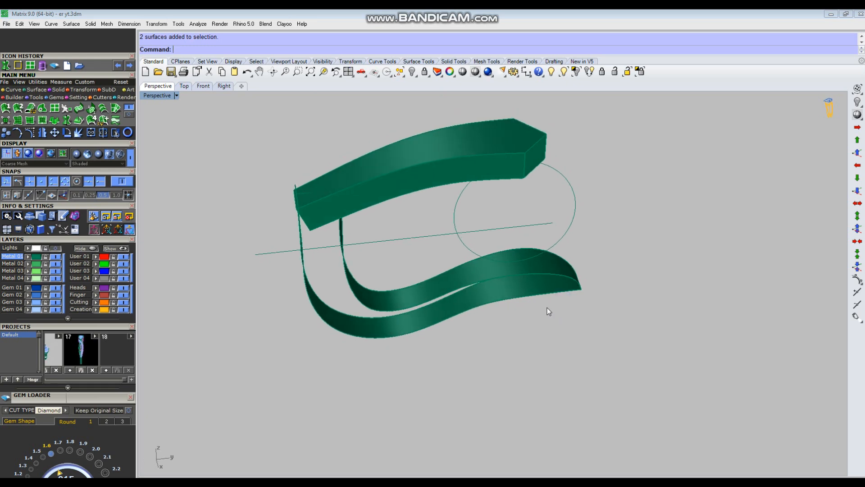
key(Escape)
drag(466, 349, 429, 294)
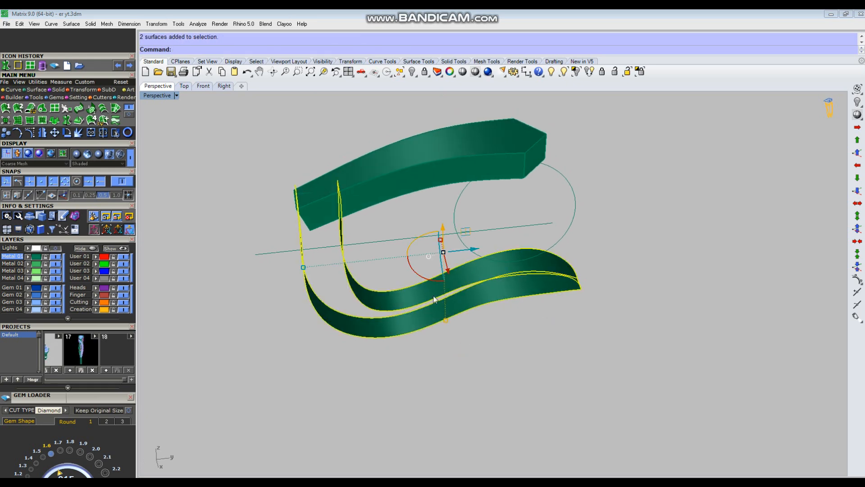
key(Return)
click(431, 277)
right_click(554, 298)
right_drag(472, 300, 568, 301)
Step: Draw a line connecting the upper ends of the two duplicated borders on one side of the lever
text(l)
key(Return)
scroll(325, 233, up, 9)
click(277, 222)
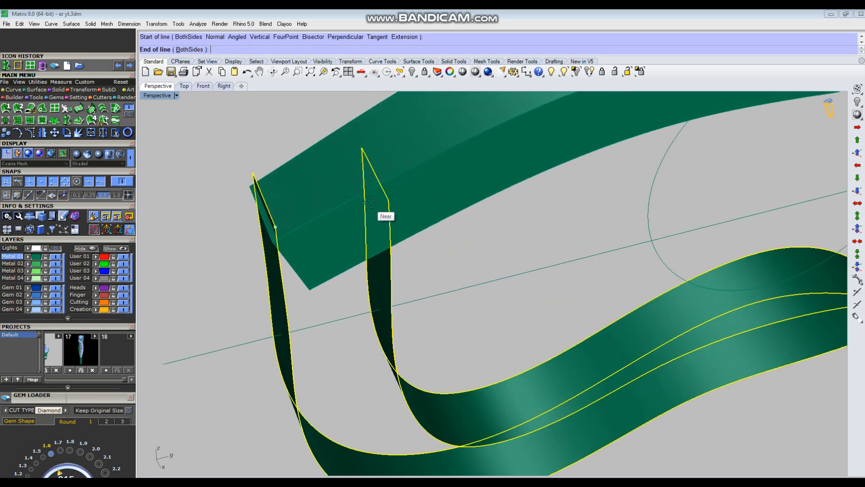
click(389, 201)
Step: Try to sweep the connecting line along the undivided border curves with Sweep2 and Sweep1, and undo the sweep
text(s2)
key(Return)
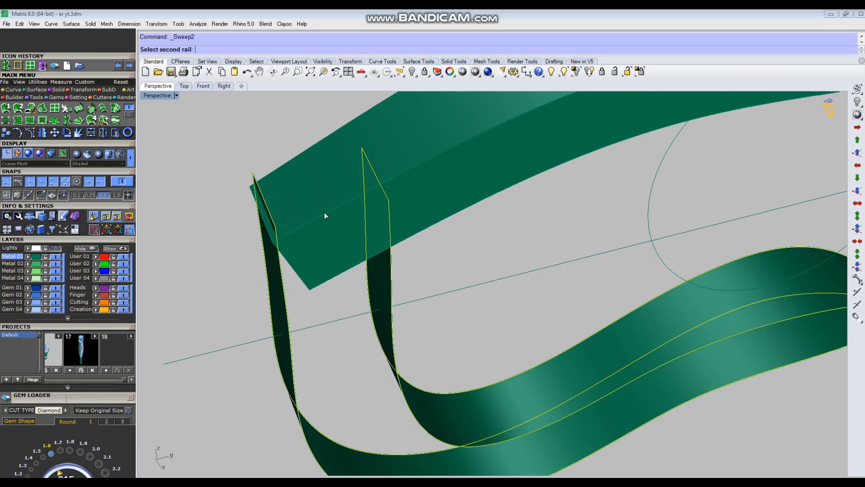
click(290, 223)
scroll(420, 255, down, 5)
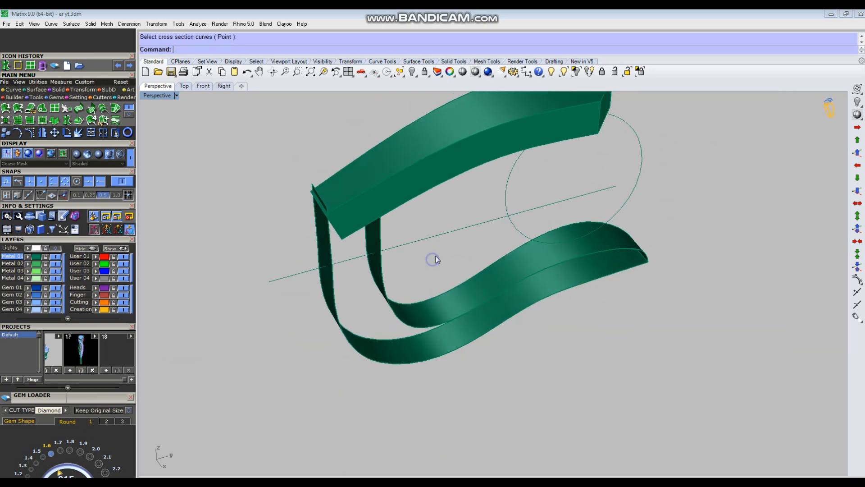
click(383, 274)
right_click(383, 274)
text(s1)
key(Return)
click(334, 207)
right_click(333, 206)
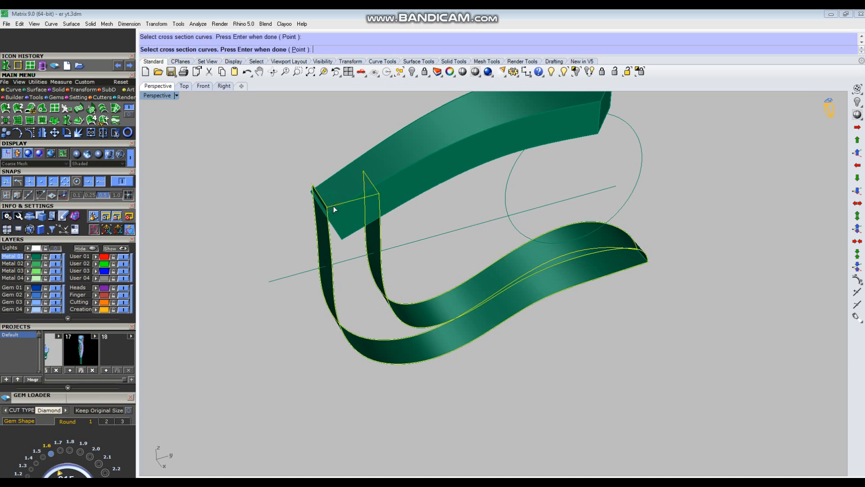
key(Return)
key(ctrl+z)
Step: Explode the duplicated border curves of the lever strips into separate segments
click(612, 299)
right_drag(612, 299, 564, 318)
click(563, 318)
right_click(538, 322)
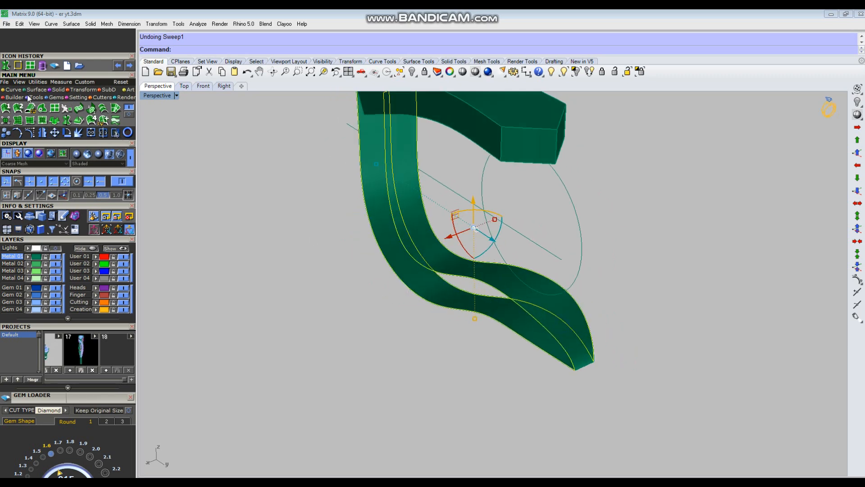
click(78, 133)
right_drag(481, 361, 528, 354)
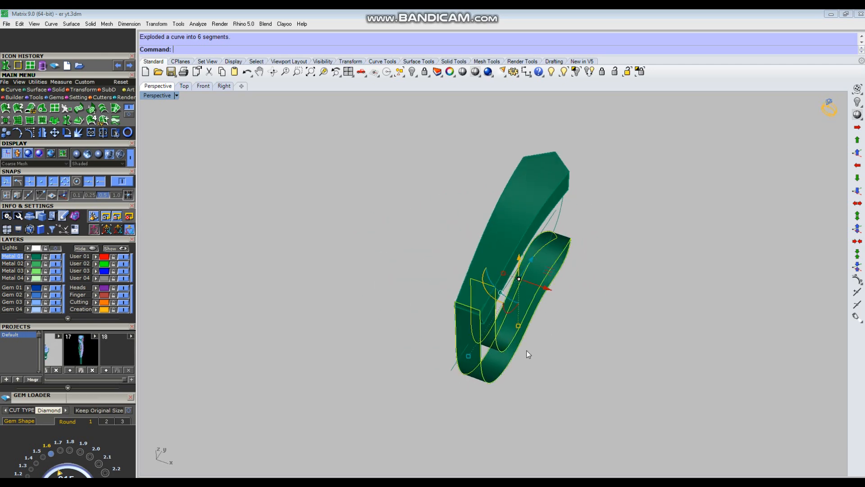
Step: Isolate the edge curves on one side of the lever and draw a line between their upper ends
ctrl+drag(406, 309, 405, 309)
right_drag(404, 309, 477, 300)
right_click(476, 300)
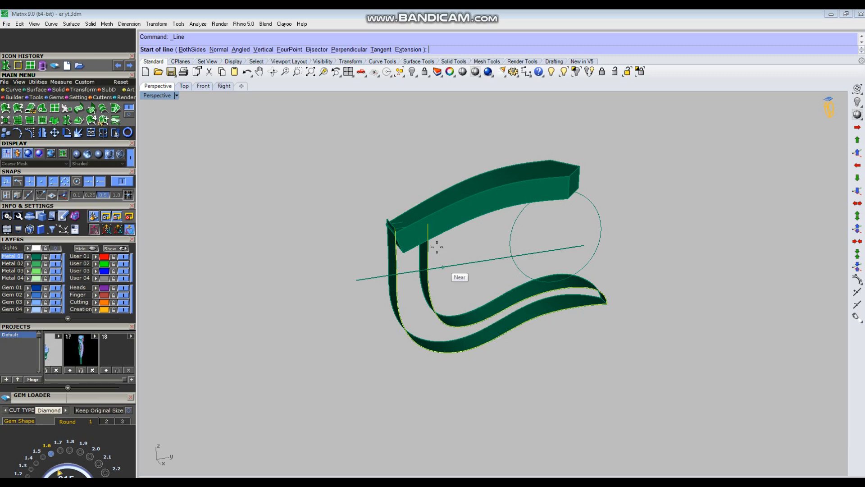
scroll(402, 234, up, 6)
click(392, 222)
scroll(441, 226, up, 3)
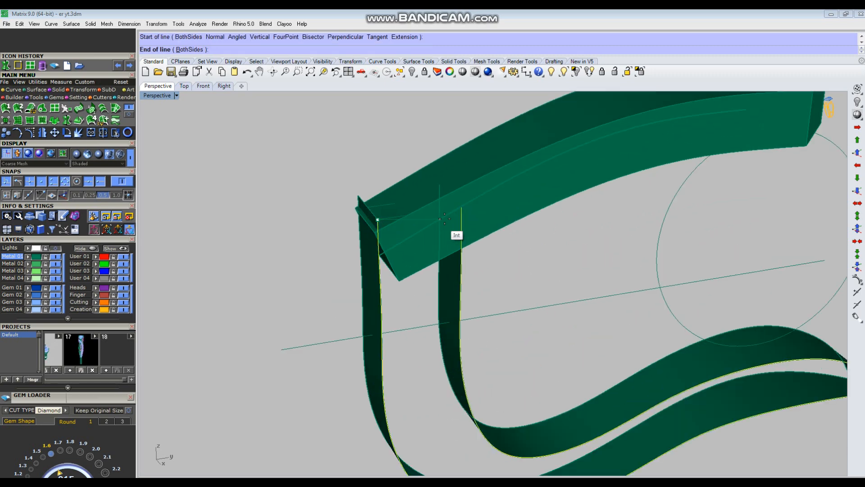
click(468, 204)
Step: Close that side of the lever with a Sweep2 surface using the unsimplified line as section, and delete the used curves
shift+click(372, 217)
right_click(373, 218)
scroll(380, 204, down, 10)
key(F2)
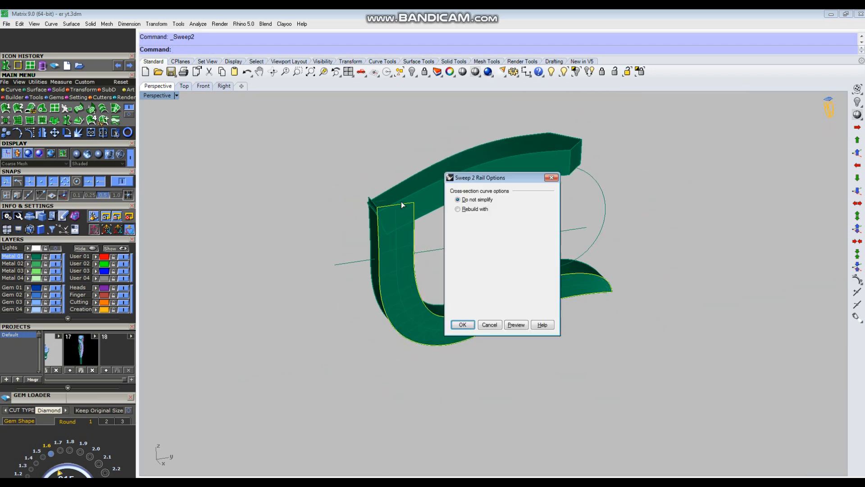
key(Return)
key(Delete)
Step: Select the two edge curves on the lever's opposite side and draw a line between their upper ends
right_drag(428, 277, 533, 315)
scroll(498, 336, up, 5)
click(494, 335)
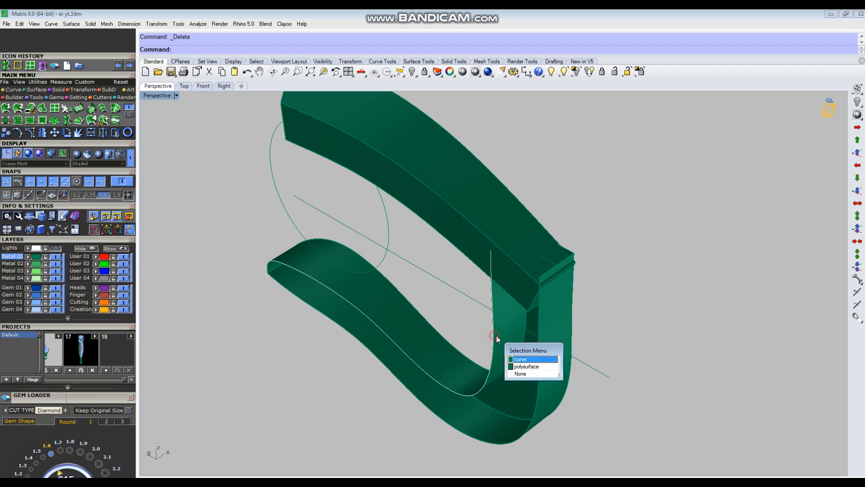
right_click(535, 327)
shift+click(539, 322)
right_click(538, 322)
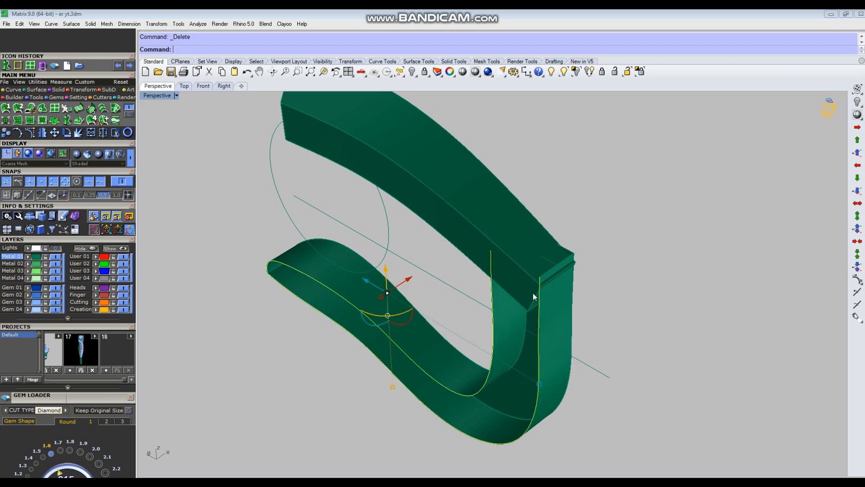
text(l)
key(Return)
click(489, 250)
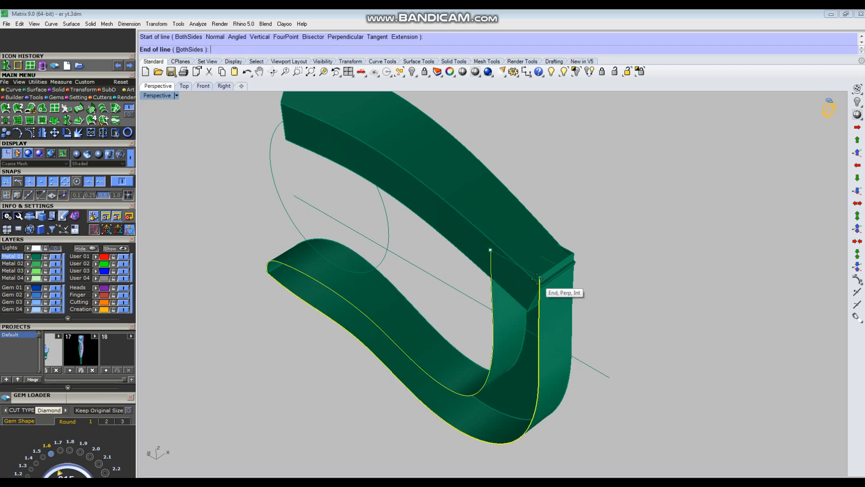
click(538, 276)
Step: Try to fill the lever's open side with a Patch surface and undo it
drag(550, 294, 550, 294)
text(patch)
key(Return)
key(Return)
key(ctrl+z)
Step: Close the lever's remaining side with a Sweep2 surface along its edge curves and delete those curves
text(s2)
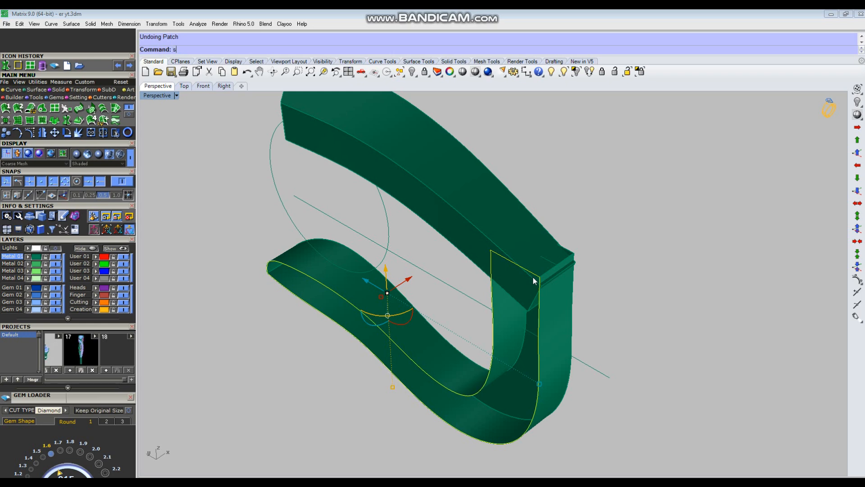
key(Return)
key(Return)
key(Delete)
Step: Join all the lever's surfaces into one polysurface
scroll(534, 274, down, 5)
right_drag(550, 279, 606, 290)
drag(594, 361, 481, 299)
right_drag(487, 296, 517, 291)
key(ctrl+j)
key(Escape)
Step: In the Right view, rotate the curved upper bar slightly clockwise about a point near its middle
click(552, 320)
right_drag(553, 320, 450, 315)
key(ctrl+F3)
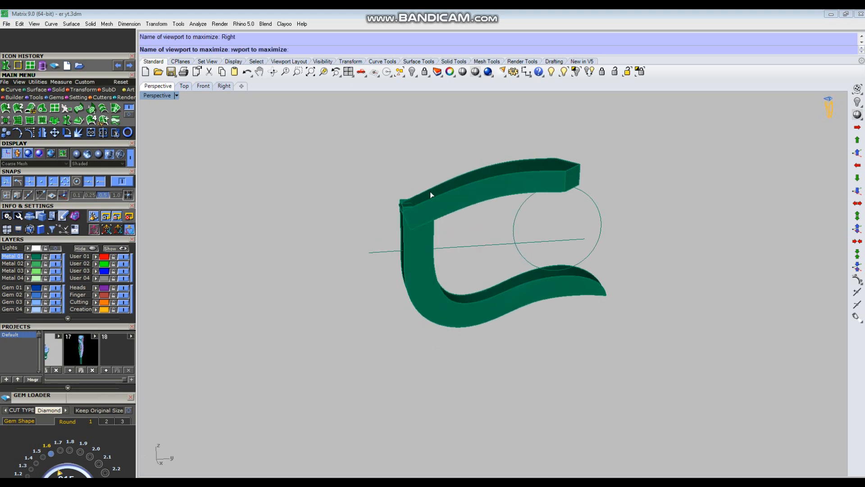
scroll(417, 212, up, 10)
right_drag(443, 189, 445, 204)
scroll(402, 207, up, 4)
scroll(369, 198, down, 4)
click(488, 188)
scroll(490, 197, down, 6)
key(ctrl+r)
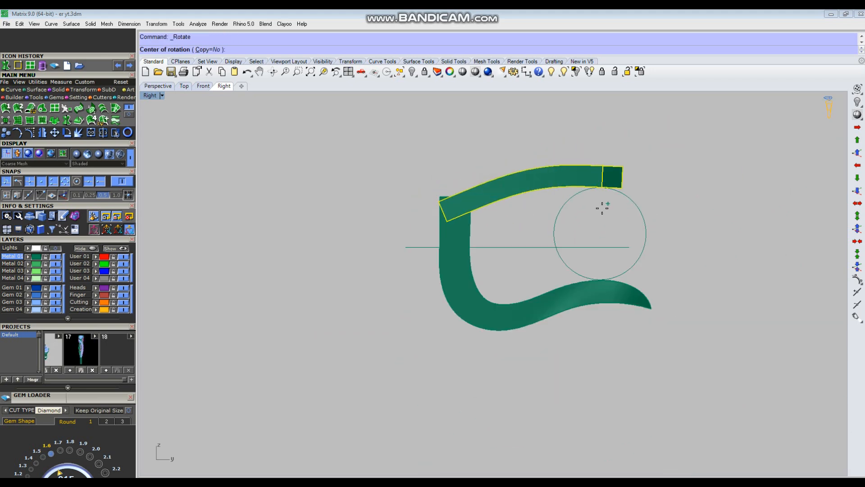
click(523, 192)
click(299, 200)
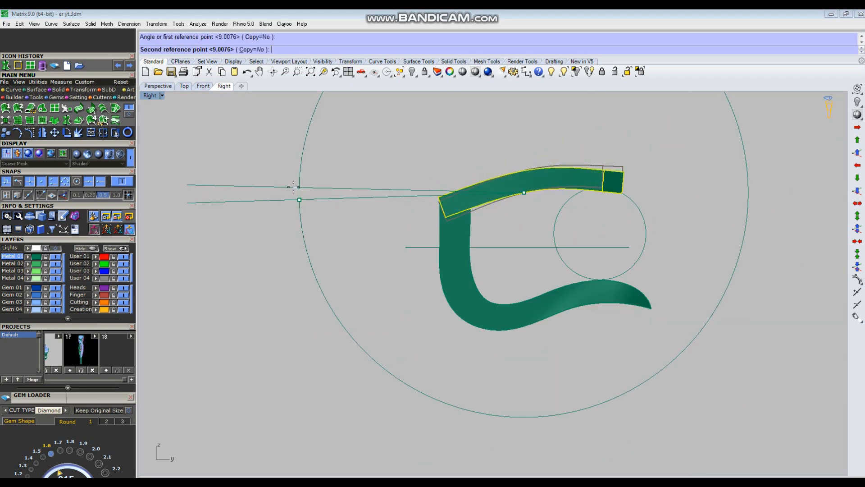
click(293, 188)
Step: Apply a bounding-box control cage to the curved upper bar
scroll(504, 235, down, 3)
scroll(500, 238, up, 5)
right_drag(487, 239, 507, 221)
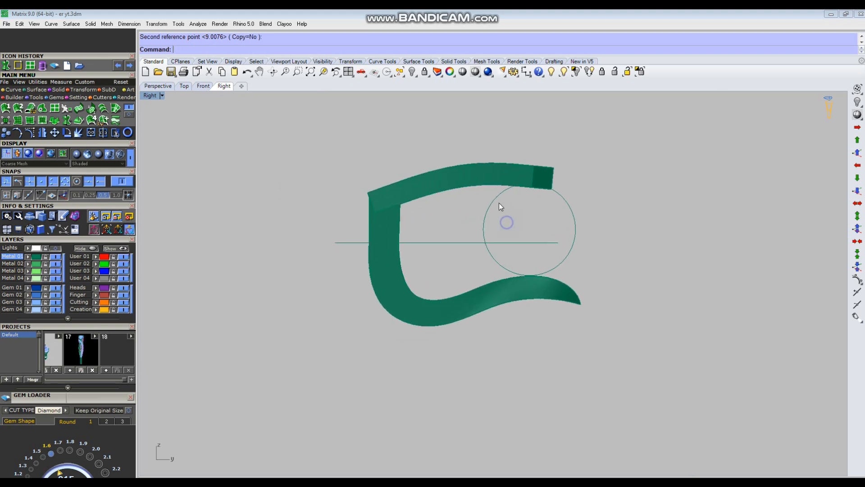
scroll(483, 207, up, 2)
click(483, 178)
right_drag(496, 178, 499, 217)
text(c)
key(Return)
text(b)
key(Return)
key(Return)
key(Return)
key(Return)
Step: Move three columns of cage control points slightly upward in turn to reshape the upper bar's arch
drag(513, 154, 555, 307)
scroll(542, 240, up, 2)
drag(531, 190, 531, 184)
click(666, 180)
scroll(543, 218, down, 4)
scroll(462, 201, up, 2)
drag(455, 162, 488, 284)
drag(470, 207, 469, 198)
click(501, 166)
scroll(496, 225, down, 2)
drag(526, 159, 574, 279)
scroll(559, 230, up, 4)
drag(548, 199, 547, 193)
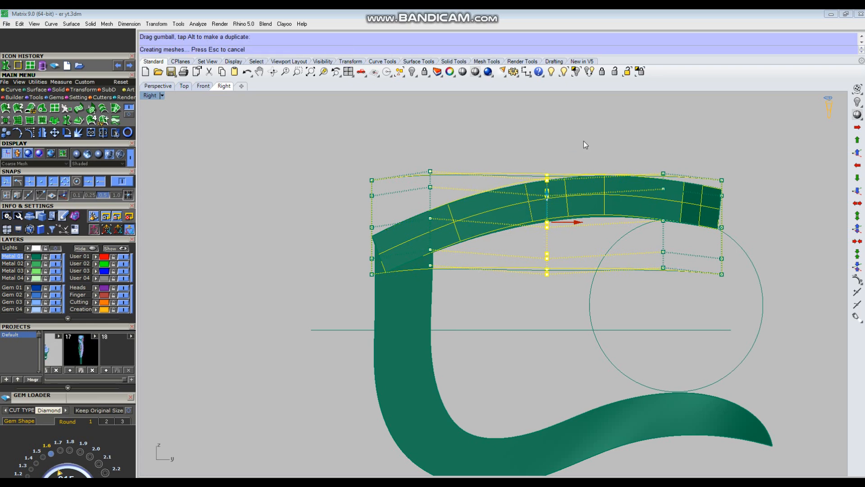
Step: Delete the control cage around the upper bar, keeping its new shape
click(579, 145)
scroll(527, 179, down, 4)
key(Escape)
drag(548, 227, 528, 253)
key(Delete)
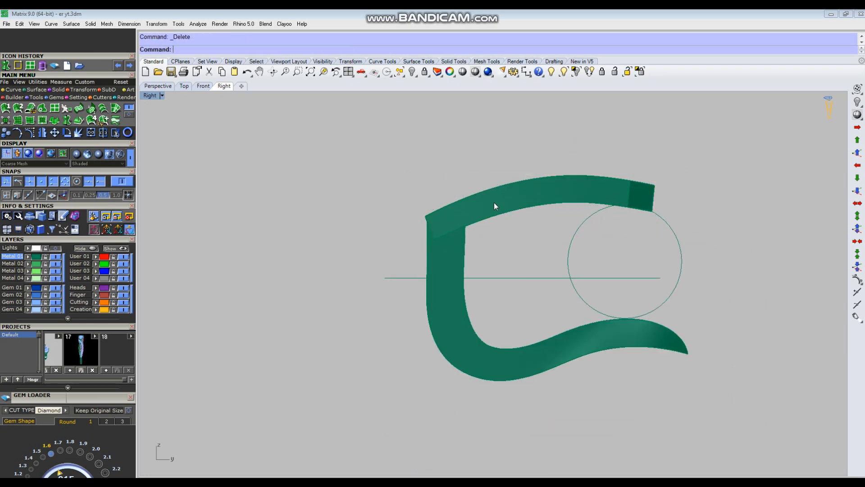
Step: Switch the Right view to Wireframe display around the lever's bend
scroll(518, 191, down, 4)
right_drag(536, 253, 530, 258)
scroll(479, 327, up, 3)
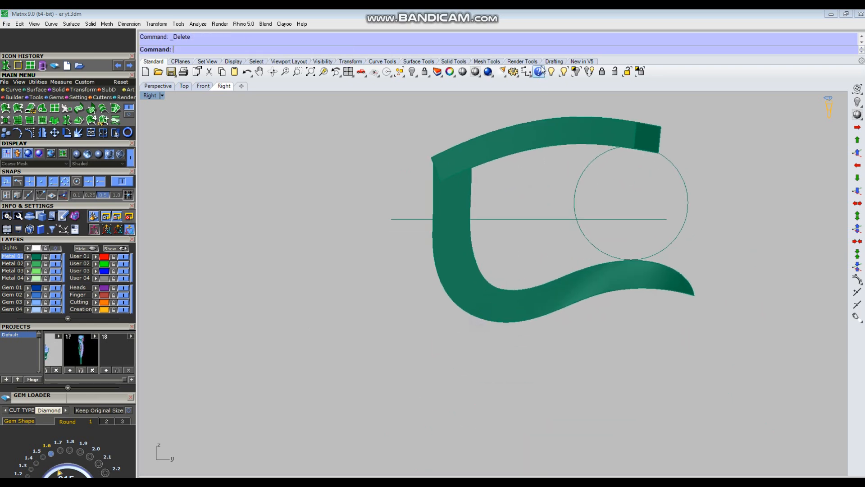
click(475, 72)
scroll(461, 283, up, 3)
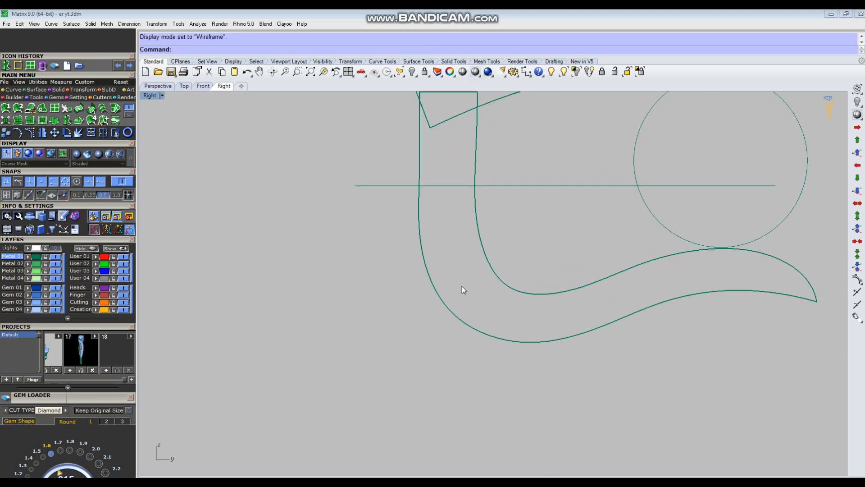
text(c)
key(Return)
click(461, 278)
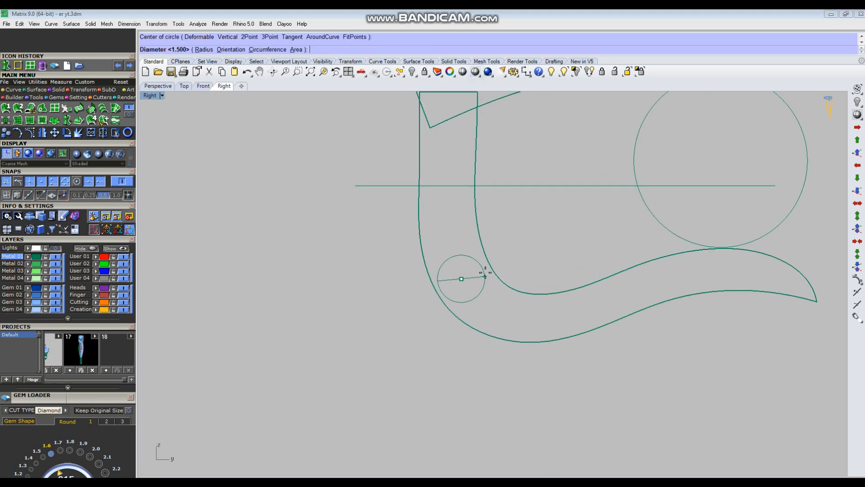
key(Escape)
Step: Draw a 2 mm diameter circle in the lever's bend and move it between the two outline curves
text(c)
key(Return)
text(2)
key(Return)
click(488, 273)
click(452, 304)
click(497, 267)
drag(498, 266, 483, 239)
scroll(451, 274, up, 5)
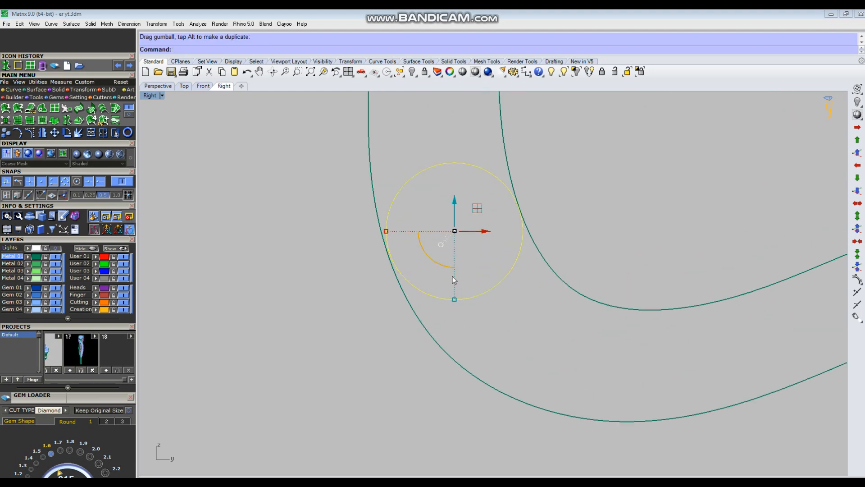
Step: Mark the circle's area centroid and draw a concentric circle with a 0.7 mm diameter there
text(AreaCentroid)
key(Return)
scroll(477, 302, down, 4)
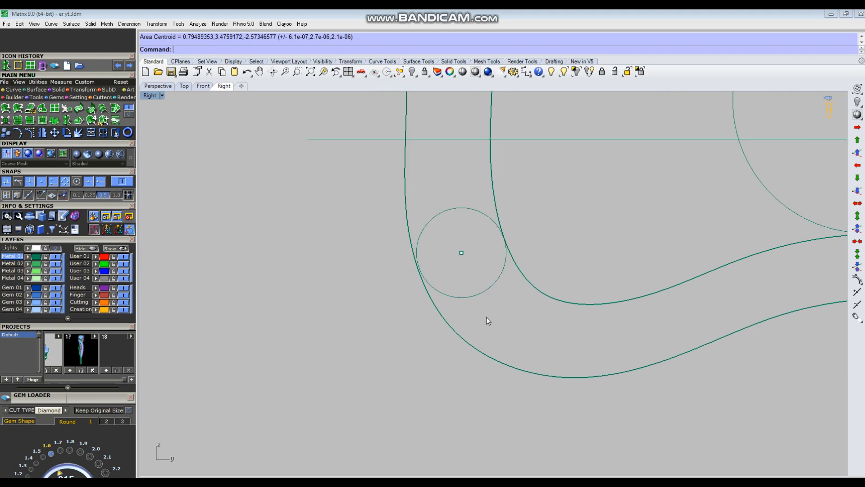
scroll(483, 289, up, 5)
text(c)
key(Return)
click(444, 236)
text(.7)
key(Return)
scroll(471, 263, down, 3)
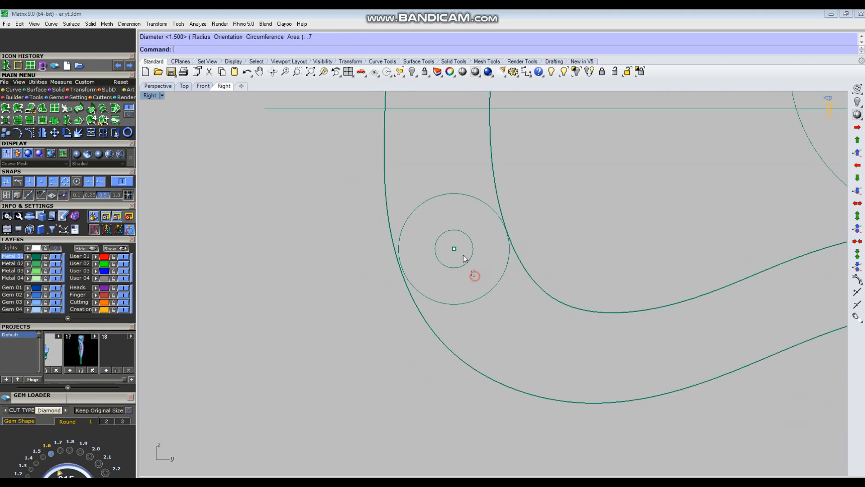
Step: Select both circles and the centre point and move them slightly further down into the lever's bend
click(465, 257)
scroll(462, 314, down, 3)
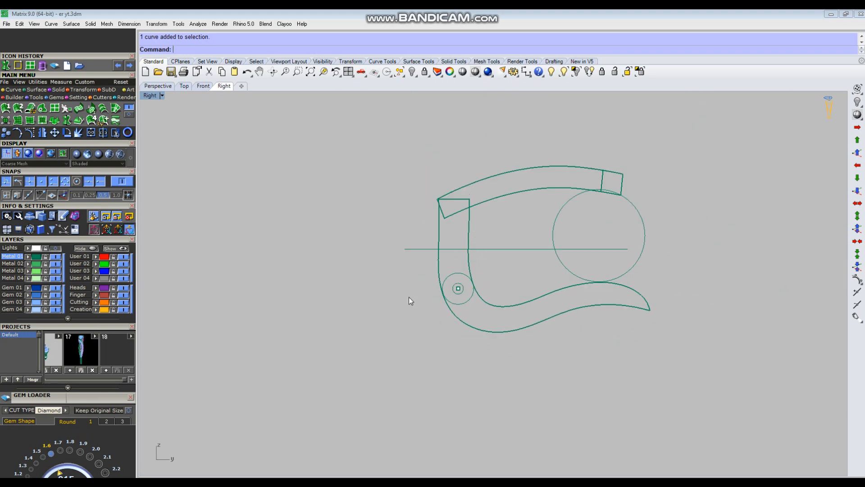
drag(411, 250, 536, 346)
scroll(496, 284, up, 4)
drag(485, 259, 489, 268)
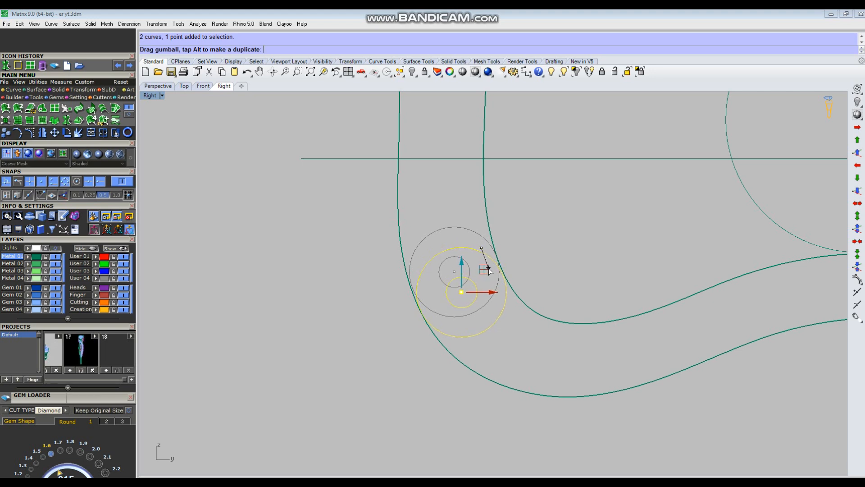
drag(490, 268, 489, 268)
click(550, 261)
Step: Scale the outer circle up slightly and uniformly so that it reaches past the lever's outer edge
scroll(527, 288, down, 10)
scroll(526, 319, up, 6)
scroll(470, 316, up, 3)
click(460, 314)
scroll(407, 293, up, 4)
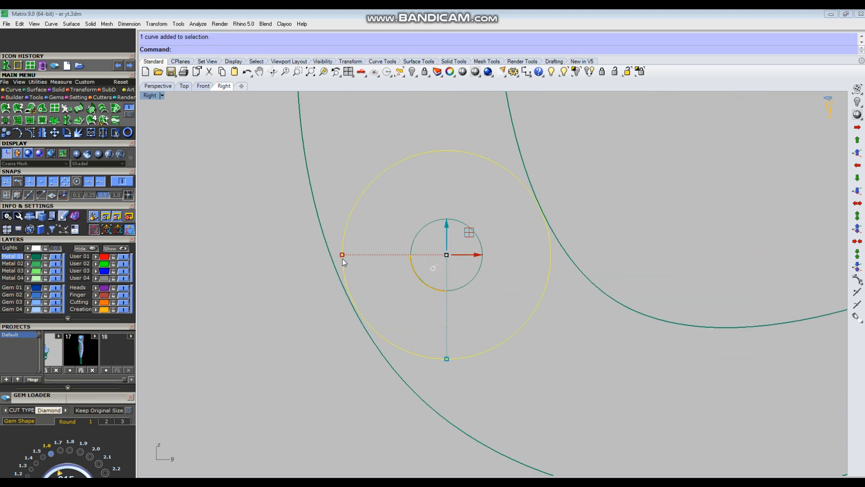
shift+drag(340, 255, 332, 255)
scroll(518, 298, down, 5)
click(538, 303)
Step: Try to wire-cut the lever with the outer circle at its bend, cutting both sides and keeping all pieces
scroll(545, 296, down, 9)
right_drag(547, 318, 517, 308)
drag(574, 260, 541, 370)
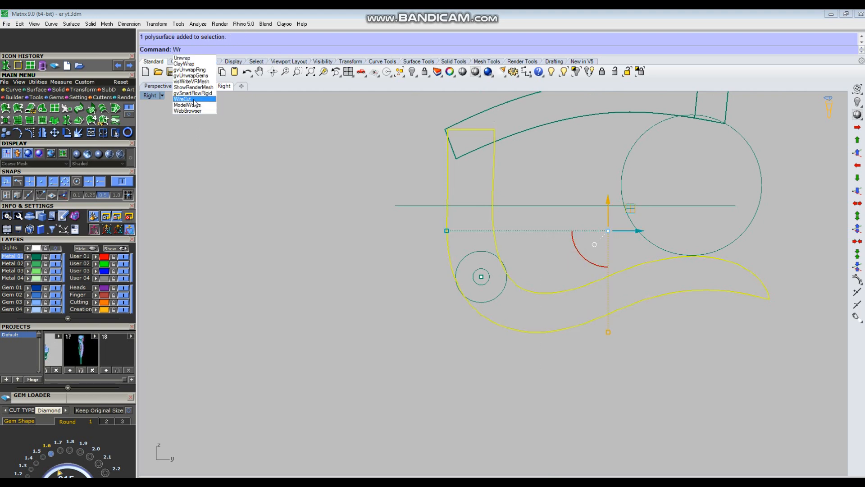
click(194, 99)
click(482, 250)
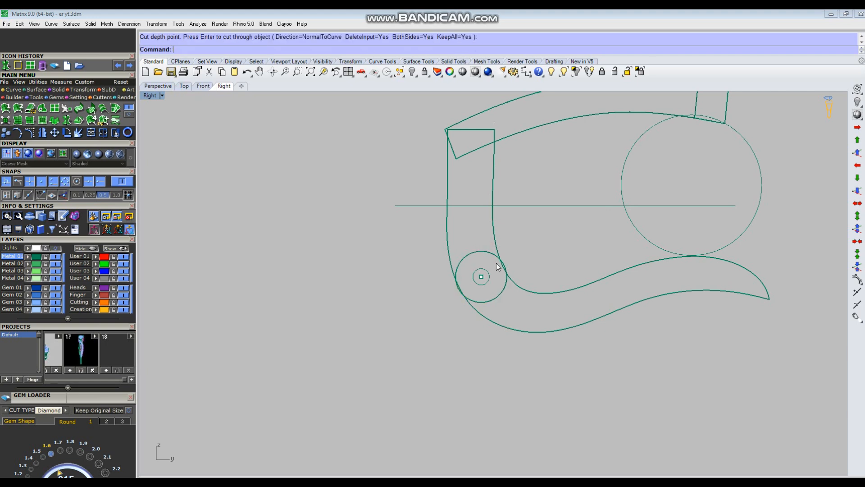
Step: Shade the model, inspect the bend in perspective and delete the long cylinder running through the lever
click(475, 71)
scroll(479, 251, down, 2)
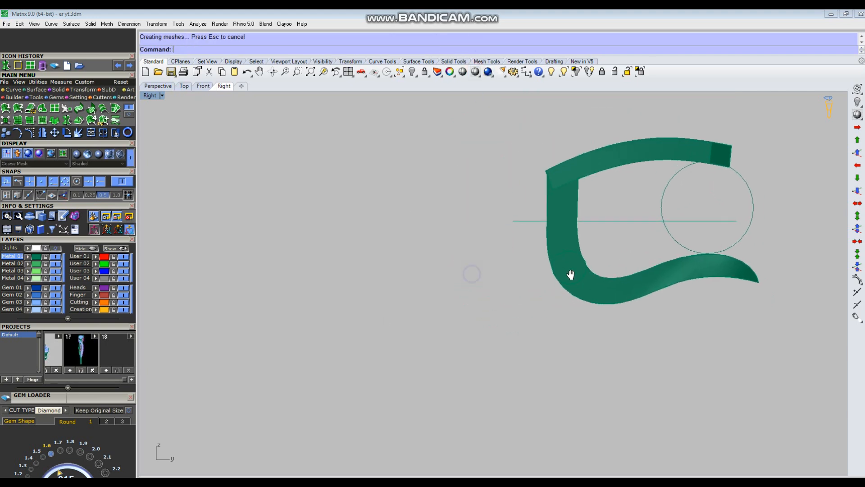
scroll(569, 274, up, 5)
click(592, 279)
click(606, 291)
key(F12)
right_drag(526, 235, 520, 349)
key(Escape)
click(520, 350)
click(567, 282)
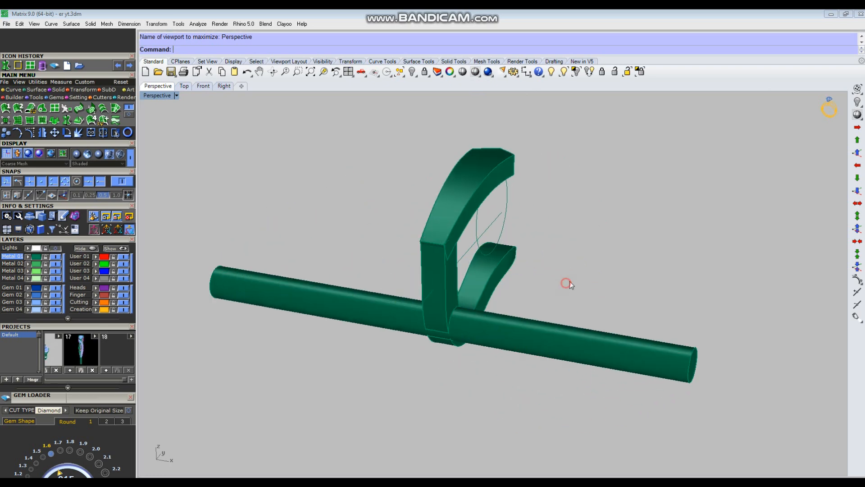
key(Delete)
Step: Check the lever for naked edges and hide the curved upper arm above it
right_drag(588, 303, 541, 315)
click(489, 289)
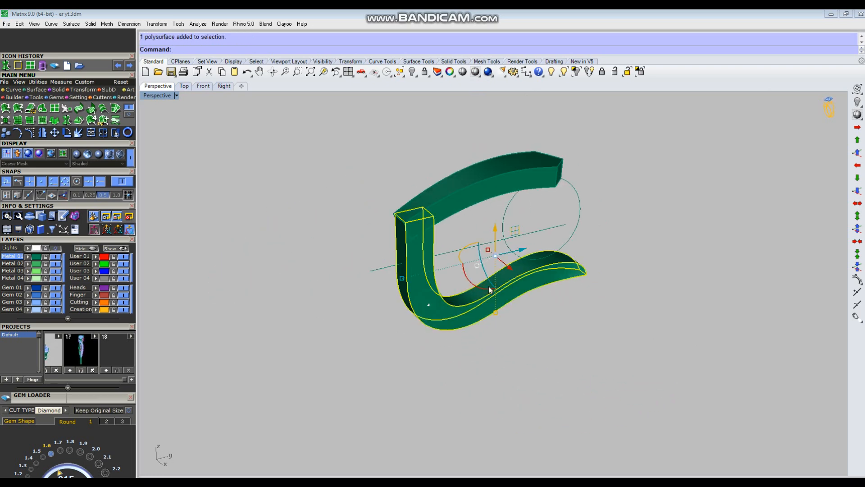
key(Return)
scroll(425, 233, up, 2)
right_drag(450, 178, 455, 186)
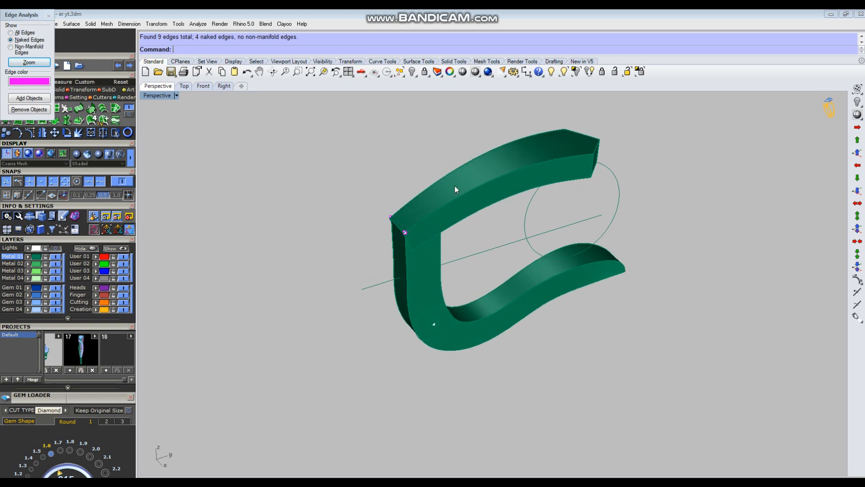
click(455, 186)
key(Return)
Step: Close the edge analysis and cap the open upper end of the lever
right_drag(480, 220, 425, 251)
click(423, 250)
click(51, 15)
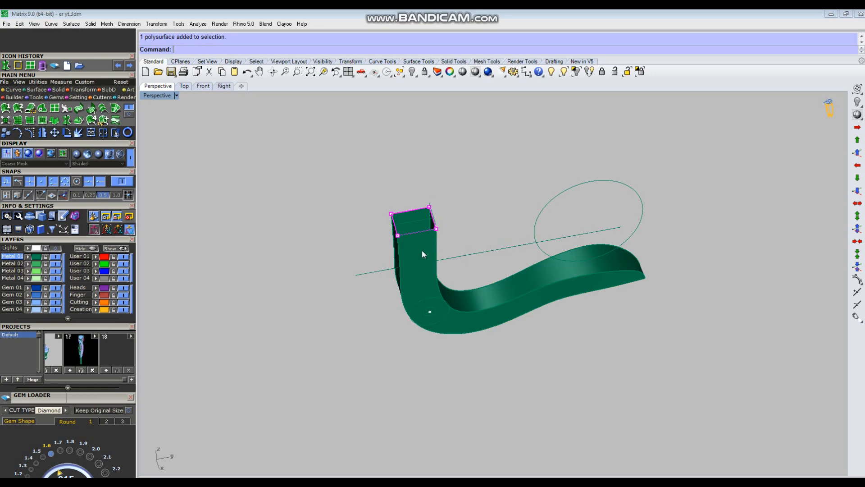
text(Cap)
key(Return)
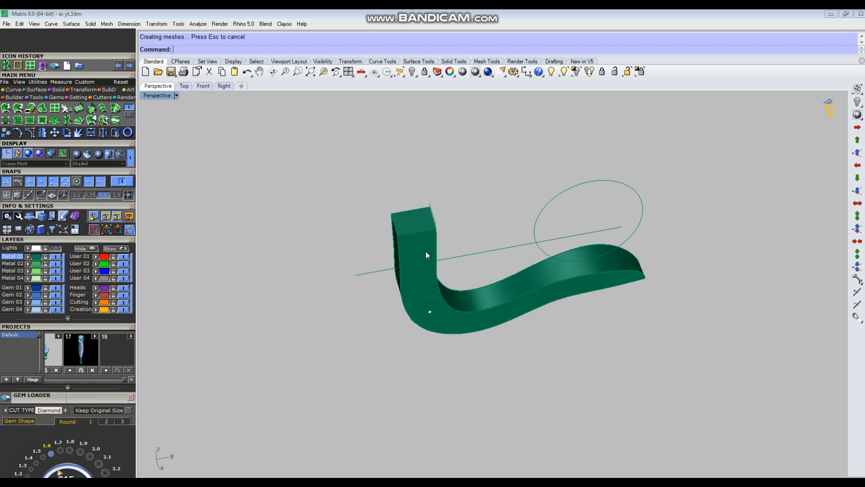
Step: Show the hidden upper arm of the clasp again
click(564, 74)
click(477, 168)
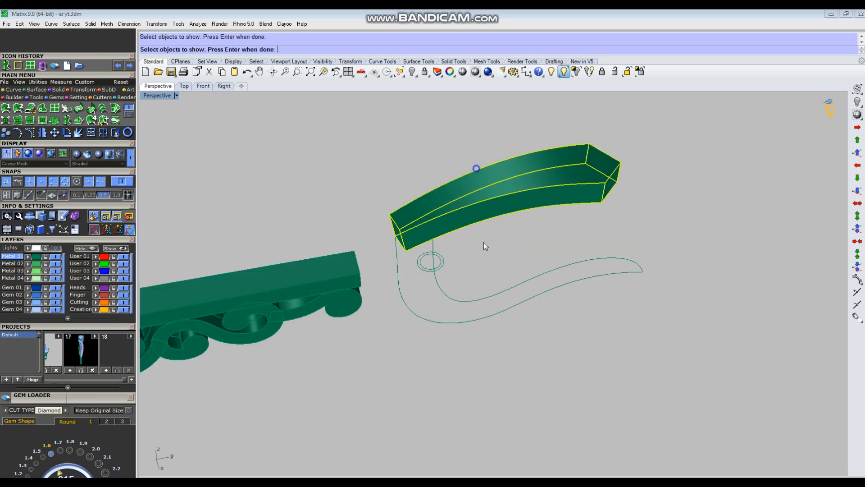
right_click(483, 242)
right_drag(483, 242, 475, 191)
click(502, 216)
right_drag(495, 221, 392, 300)
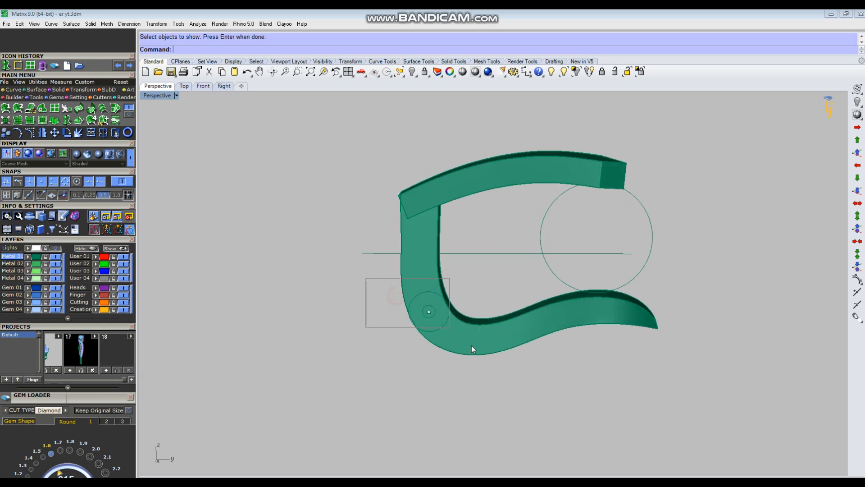
Step: Extrude the outer pivot circle into a cylinder and position it so that it protrudes from both sides of the lever's bend
drag(451, 329, 450, 330)
scroll(446, 331, up, 2)
click(514, 227)
click(459, 283)
right_drag(458, 283, 490, 339)
drag(490, 340, 361, 312)
click(364, 318)
drag(431, 336, 461, 337)
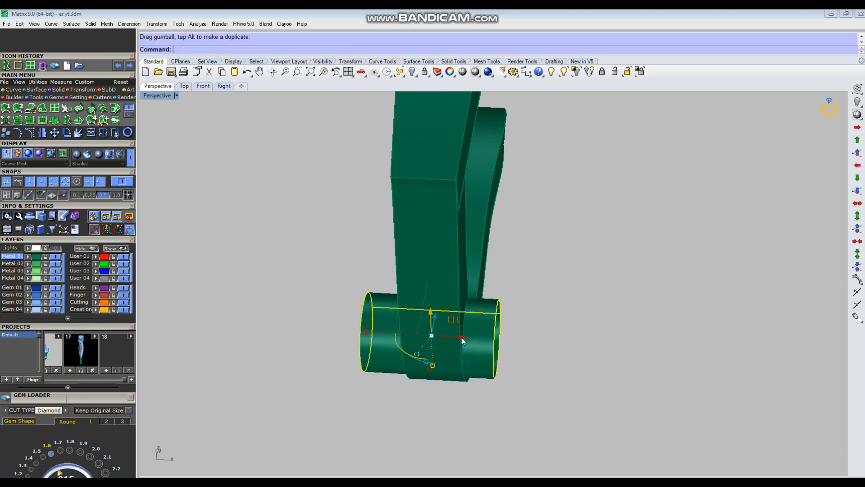
key(Return)
Step: Scale the pivot cylinder up slightly at the lever's bend
right_drag(530, 346, 479, 300)
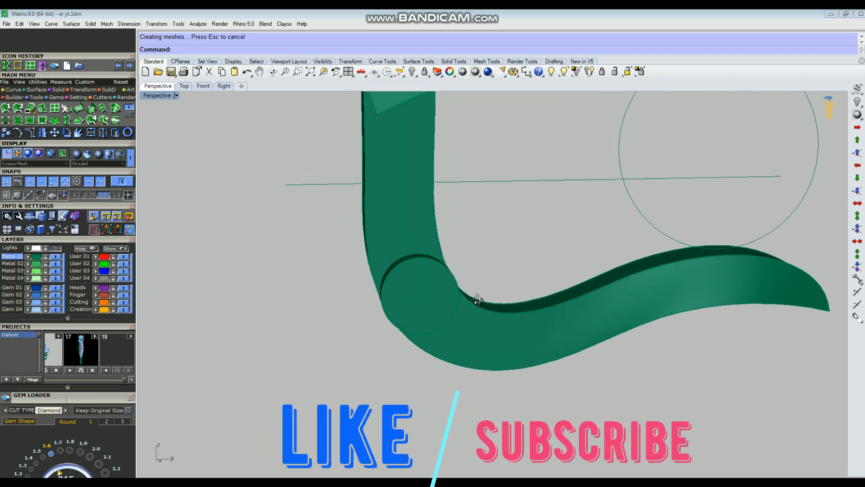
click(416, 301)
scroll(419, 296, up, 4)
right_drag(420, 295, 418, 295)
shift+drag(415, 327, 416, 334)
scroll(436, 320, down, 4)
Step: Boolean split the lever with the pivot cylinder and delete the cutting cylinder
click(485, 289)
right_drag(485, 289, 481, 311)
click(477, 328)
text(bs)
key(Return)
click(431, 301)
key(Return)
key(Delete)
Step: Move the round piece split from the lever's bend 10 mm straight out in front of the clasp
right_drag(432, 299, 418, 365)
click(443, 296)
scroll(417, 365, down, 4)
text(m)
key(Return)
click(455, 373)
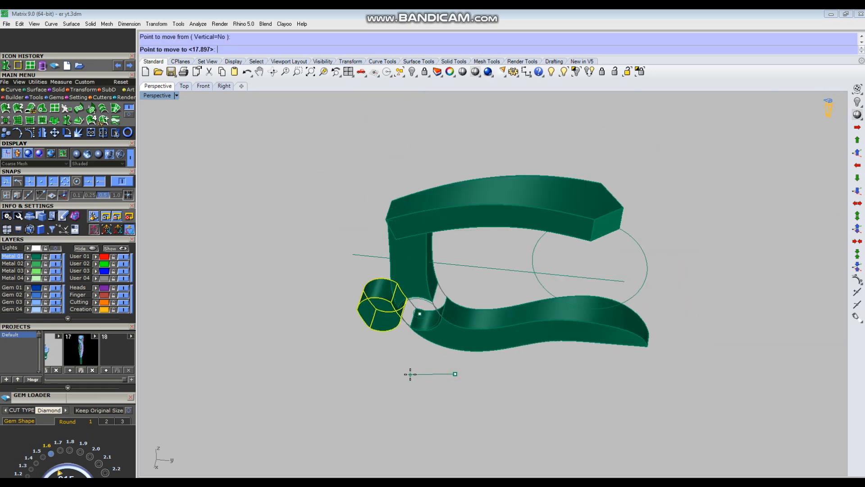
click(271, 357)
scroll(391, 338, down, 3)
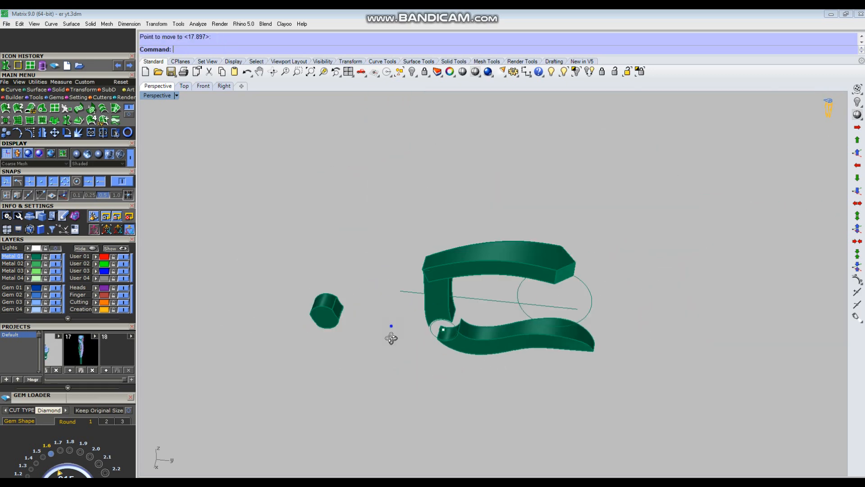
Step: Measure the round piece's width in the top view with a linear dimension and remove the dimension
key(ctrl+F1)
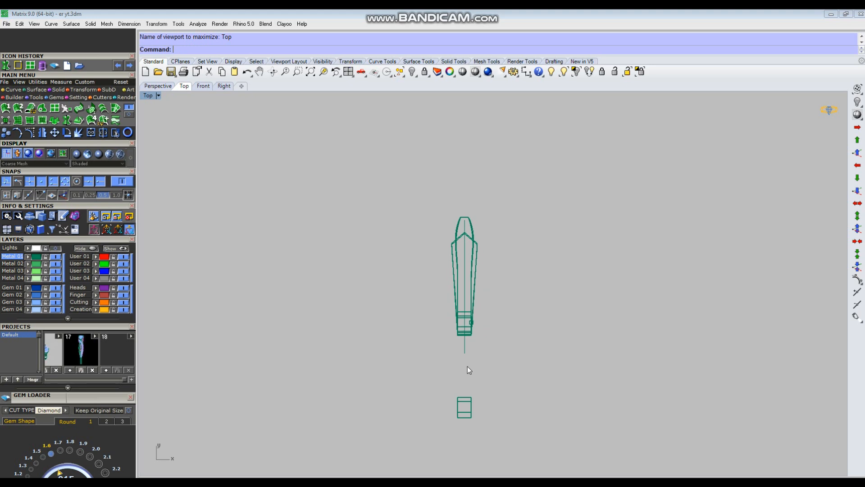
scroll(467, 367, up, 6)
right_drag(470, 411, 451, 346)
click(526, 73)
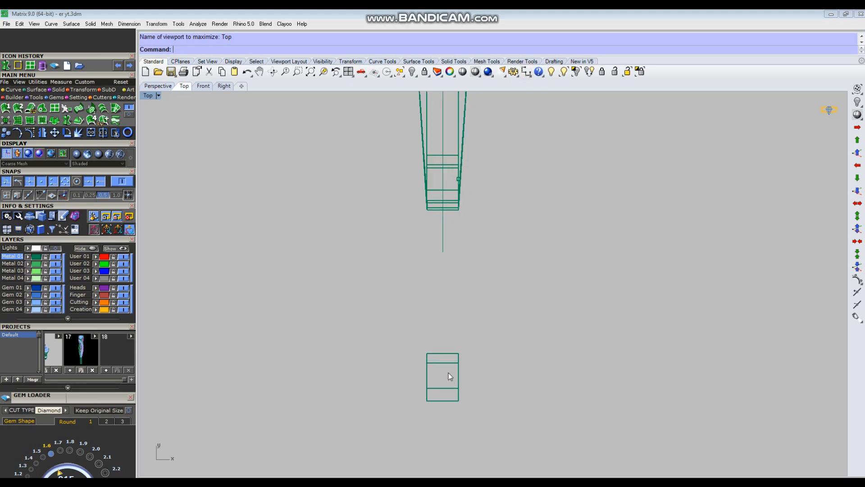
click(526, 73)
scroll(409, 274, down, 6)
click(408, 313)
click(456, 313)
click(459, 279)
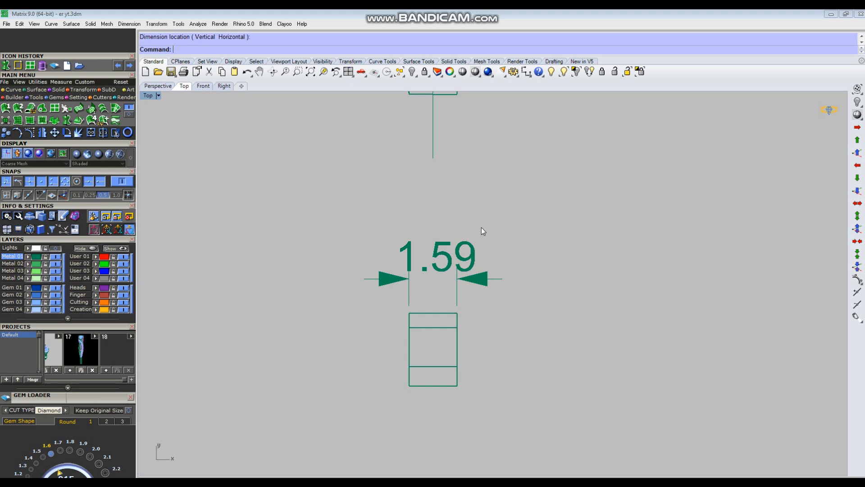
click(496, 214)
click(459, 263)
key(Delete)
Step: Draw a vertical line from the round piece's corner past its front edge and move it about 0.5 mm inward
text(l)
key(Return)
click(455, 315)
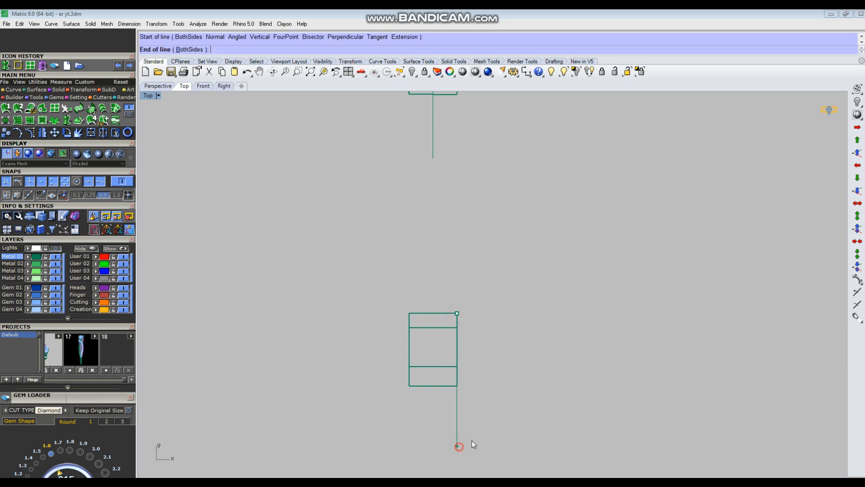
click(458, 446)
click(457, 419)
click(485, 381)
text(-.8)
key(Return)
scroll(485, 380, up, 2)
Step: Mirror the vertical line about the round piece's centreline, keeping the original
text(Mirror)
key(Return)
click(420, 388)
click(423, 217)
scroll(425, 294, up, 2)
key(Escape)
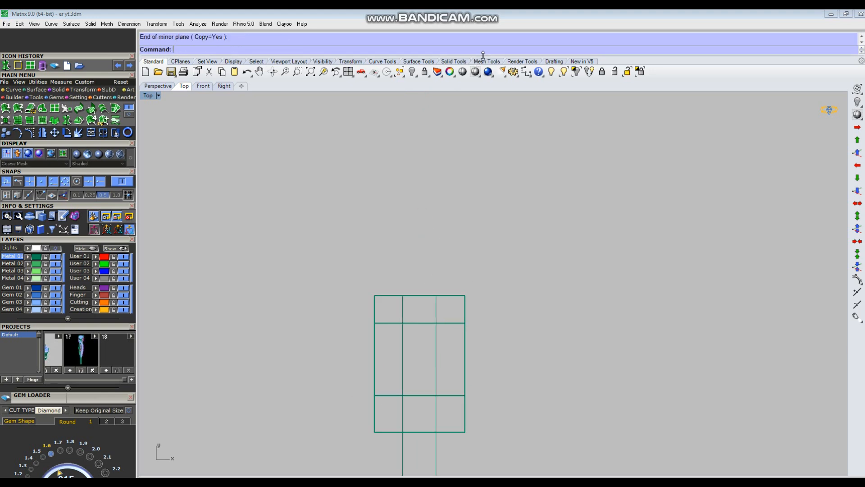
Step: Measure the distance between the two vertical lines with a linear dimension
click(526, 72)
click(402, 295)
click(435, 295)
key(Escape)
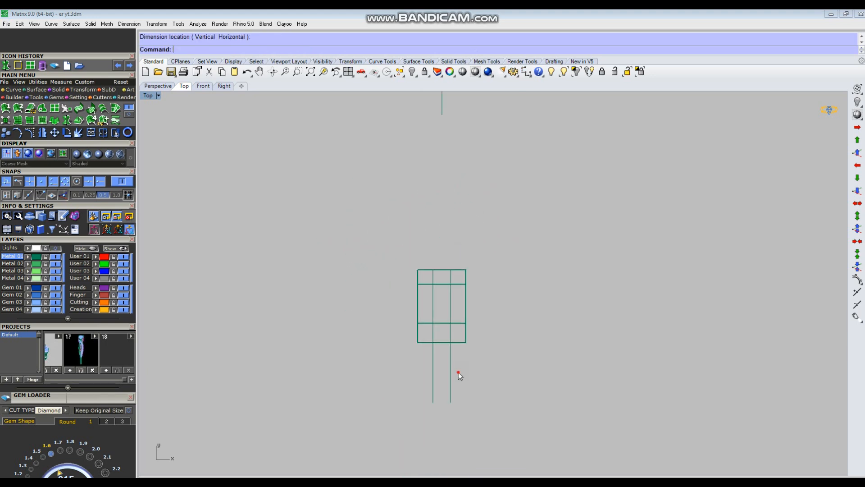
Step: Move both vertical lines together along their length so that they cross the whole round piece
drag(457, 370, 424, 364)
scroll(448, 318, up, 4)
drag(439, 296, 602, 282)
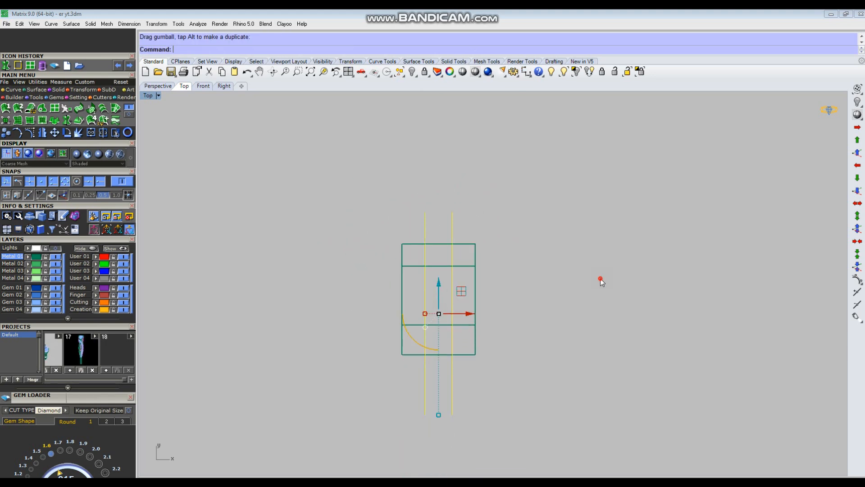
Step: Wire-cut the round piece along the two vertical lines into three segments, keeping all of them
text(Wr)
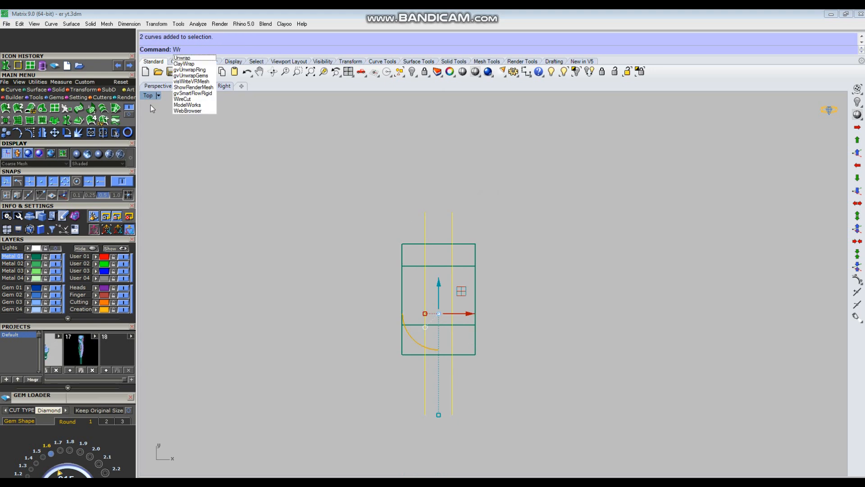
click(189, 100)
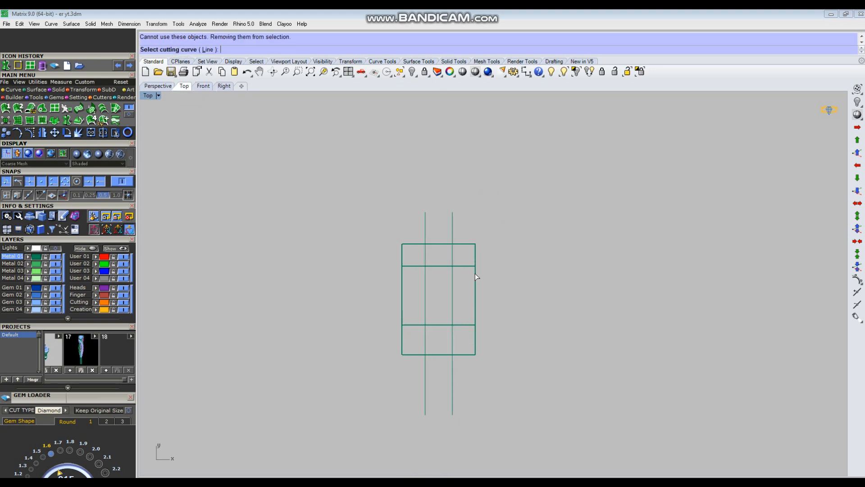
click(469, 244)
key(Return)
click(437, 245)
key(Return)
click(425, 217)
key(Return)
key(Return)
key(Return)
Step: Select the cut segments and move them 10 mm back into the lever's bend
click(465, 244)
scroll(419, 311, down, 2)
key(ctrl+F4)
scroll(427, 326, down, 4)
right_drag(418, 320, 440, 312)
text(m)
key(Return)
click(309, 361)
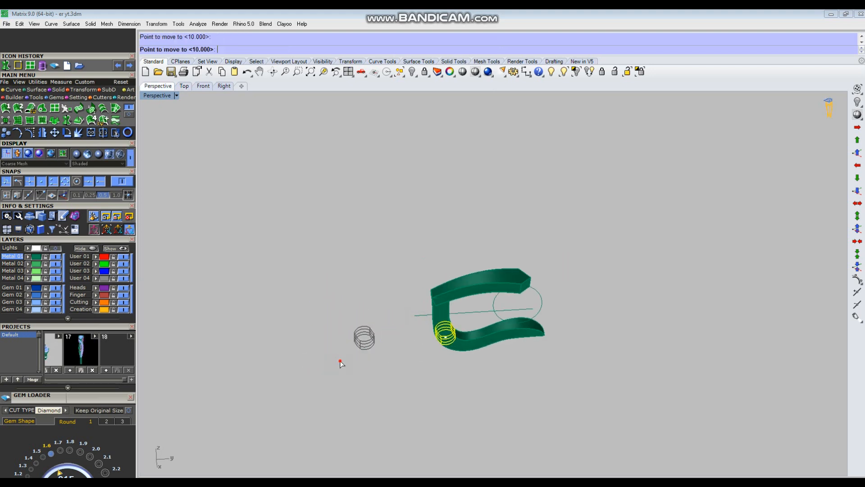
right_drag(458, 364, 464, 320)
Step: Delete the outer pivot circle at the lever's bend in the side view
key(ctrl+F3)
scroll(538, 275, up, 6)
right_drag(692, 208, 594, 267)
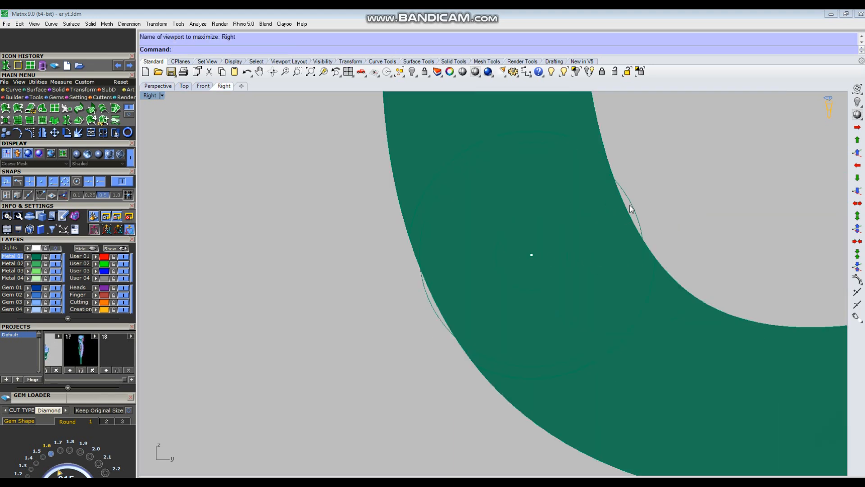
key(Delete)
Step: Extrude the small inner pivot circle into a long rod reaching through both sides of the lever's bend
click(567, 266)
right_click(566, 266)
key(ctrl+F4)
right_drag(459, 301, 545, 321)
scroll(544, 321, up, 3)
drag(543, 324, 632, 343)
scroll(567, 328, up, 2)
drag(581, 303, 453, 350)
scroll(536, 352, up, 3)
Step: Boolean-subtract the long rod from the three pivot segments, keeping the rod with DeleteInput set to No
click(500, 293)
scroll(480, 294, up, 3)
shift+click(480, 294)
shift+click(442, 291)
text(BooleanDifference)
key(Return)
click(593, 273)
key(Return)
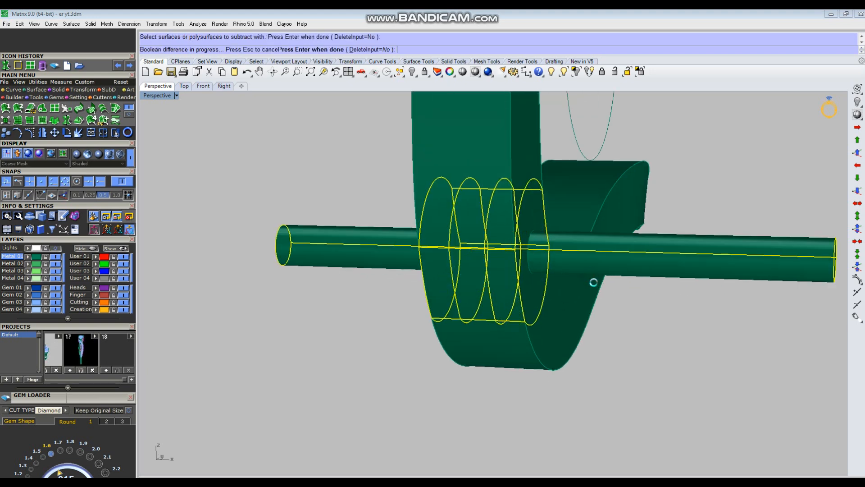
Step: Select two bodies at the bored pivot joint and delete them
scroll(580, 275, down, 4)
mouse_move(555, 299)
right_down()
mouse_move(545, 308)
mouse_move(543, 294)
right_up()
scroll(544, 306, up, 2)
click(543, 301)
shift+click(491, 270)
right_drag(495, 273, 544, 312)
key(Delete)
Step: Group the bored pivot segment with the curved lever at the hinge
scroll(545, 304, down, 5)
click(525, 244)
key(Escape)
scroll(545, 312, up, 4)
click(483, 267)
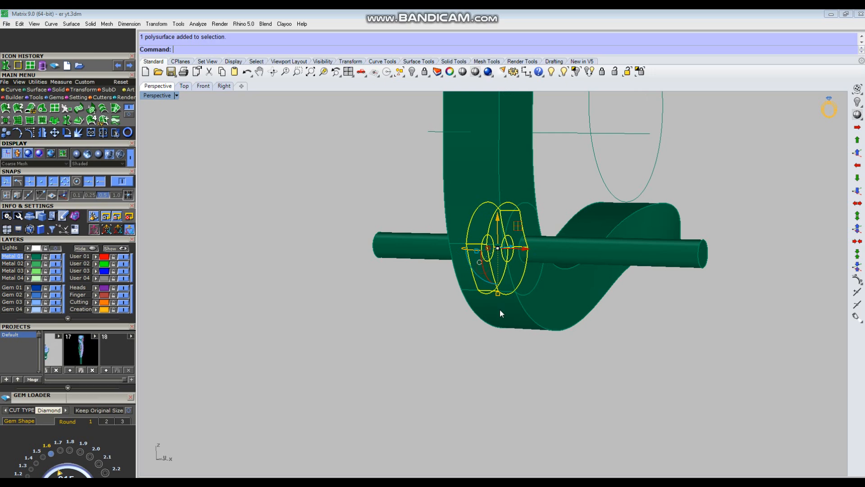
shift+click(499, 309)
key(ctrl+g)
Step: Group the clasp's upright with the upper arm
scroll(585, 322, down, 6)
right_drag(586, 324, 547, 332)
click(526, 212)
shift+click(537, 152)
key(ctrl+g)
key(Escape)
Step: Hide the long rod running through the pivot hole
right_drag(672, 263, 568, 289)
click(542, 318)
right_drag(636, 326, 516, 336)
key(ctrl+h)
Step: Try swinging the lever open about the pivot hole's axis with Rotate3D, and undo the rotation
click(541, 330)
key(ctrl+r)
scroll(478, 328, up, 6)
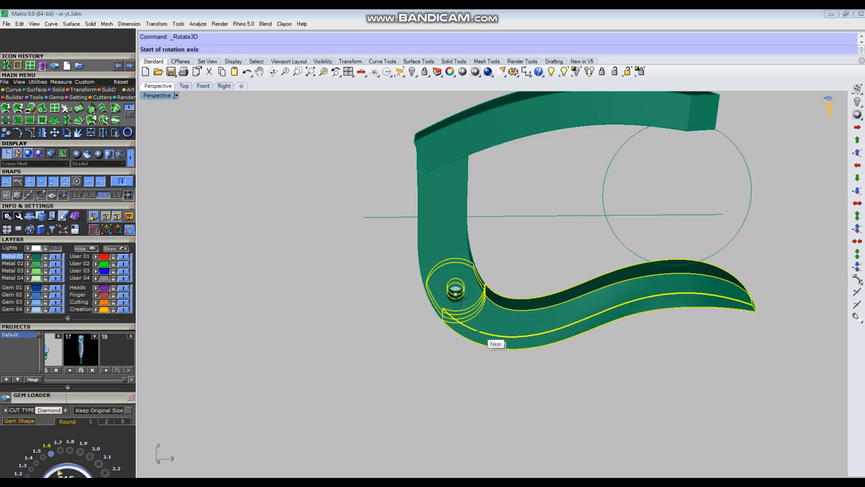
scroll(367, 323, down, 4)
right_drag(366, 323, 454, 357)
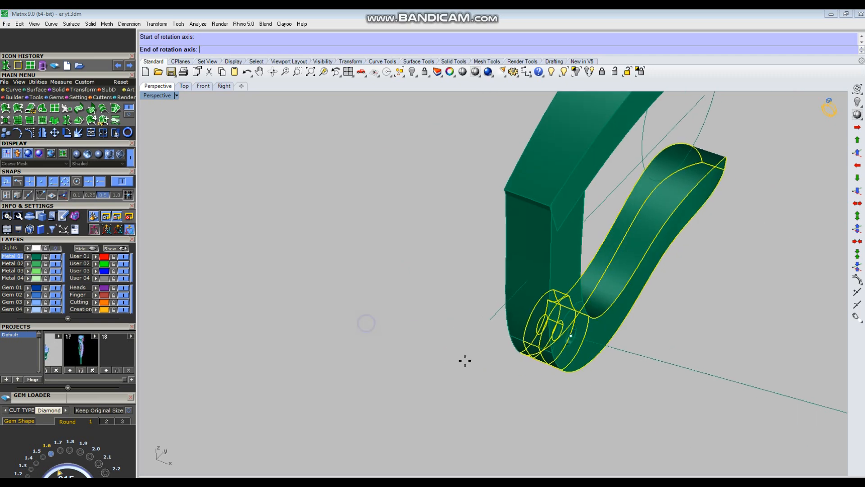
click(703, 387)
scroll(666, 345, down, 2)
right_drag(666, 344, 584, 310)
scroll(581, 311, down, 1)
click(730, 239)
click(597, 332)
key(Escape)
scroll(581, 320, up, 5)
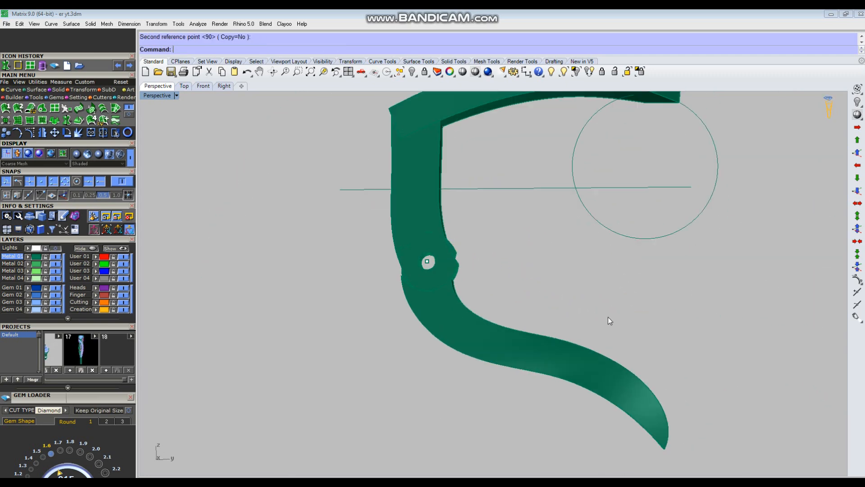
right_drag(614, 286, 555, 293)
key(ctrl+z)
Step: Delete the leftover construction circle and line between the clasp's upper arm and lever
scroll(636, 317, down, 6)
click(664, 256)
key(Delete)
key(Delete)
Step: Show only the hidden bar and the two stone clusters in the top view, using ShowSelected
key(ctrl+F1)
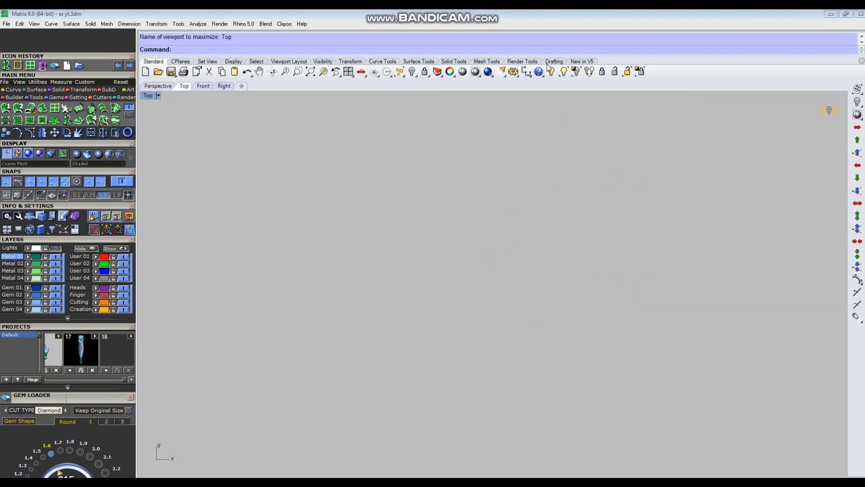
scroll(510, 272, down, 4)
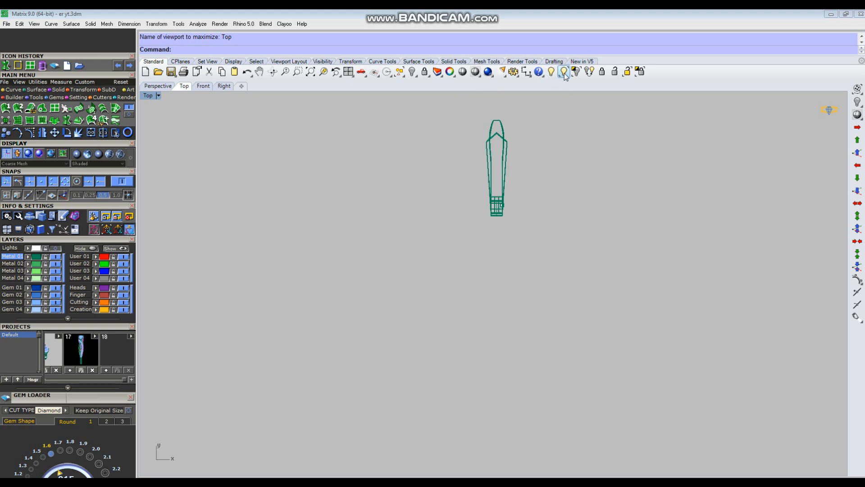
scroll(548, 278, down, 2)
click(564, 73)
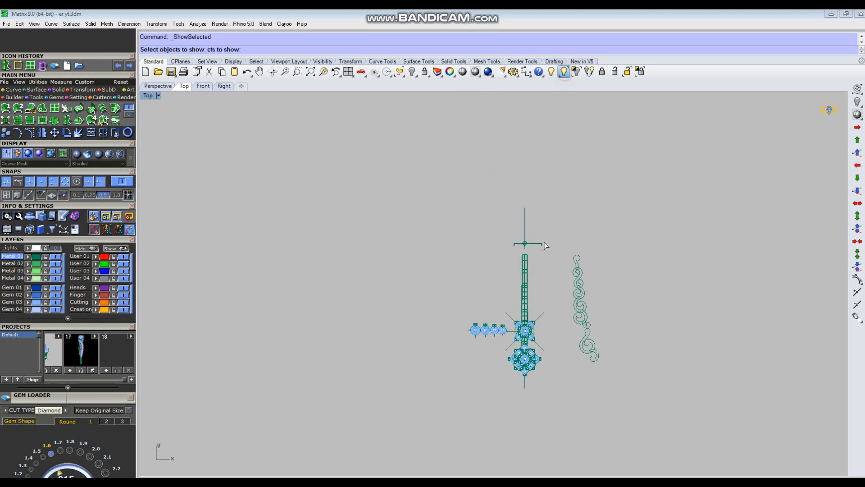
click(524, 421)
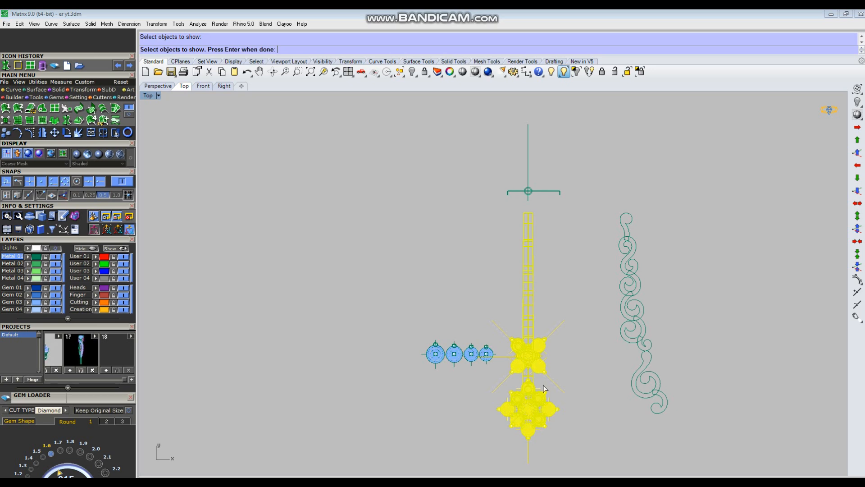
key(Return)
scroll(550, 363, up, 2)
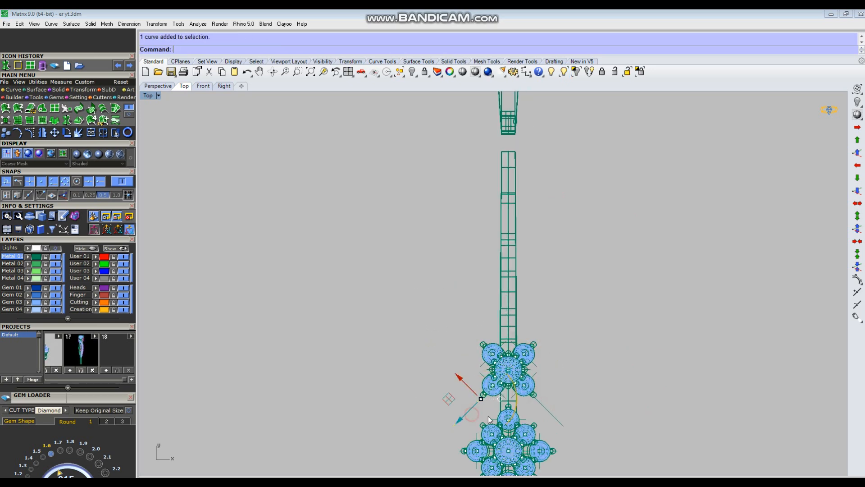
Step: Move the whole clasp against the free end of the bar and lower it to line up with the bar's top
click(507, 332)
right_click(506, 332)
right_drag(565, 329, 494, 247)
key(ctrl+F4)
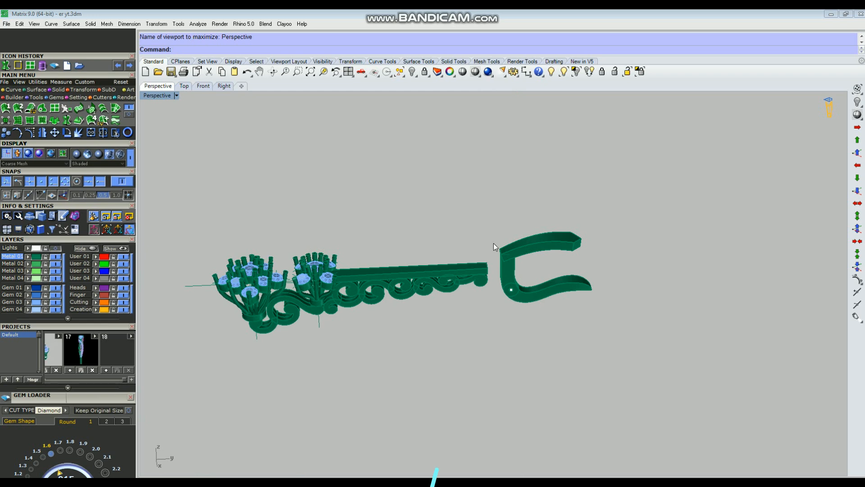
drag(674, 359, 678, 363)
scroll(536, 256, up, 4)
drag(583, 281, 562, 281)
click(518, 295)
right_drag(499, 314, 544, 308)
scroll(518, 266, up, 5)
drag(440, 158, 684, 363)
drag(546, 252, 547, 269)
click(691, 269)
right_drag(659, 269, 487, 347)
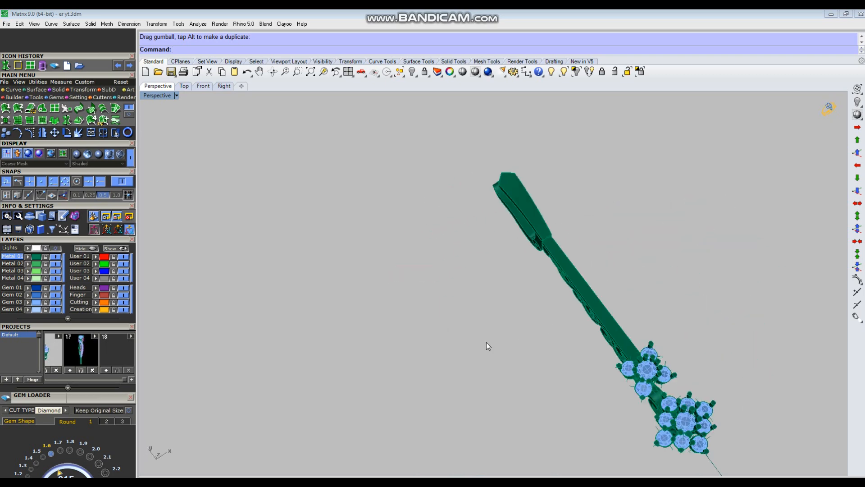
right_drag(569, 258, 544, 271)
scroll(609, 353, up, 5)
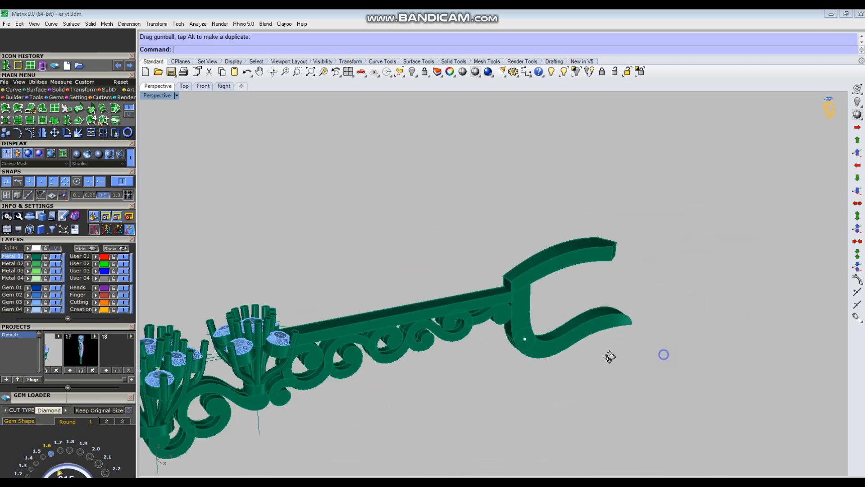
Step: Rotate the lever upward about the pivot centre toward the upper arm in the side view
click(519, 350)
key(ctrl+F4)
scroll(459, 295, down, 5)
key(ctrl+r)
click(412, 318)
scroll(413, 317, down, 3)
click(679, 373)
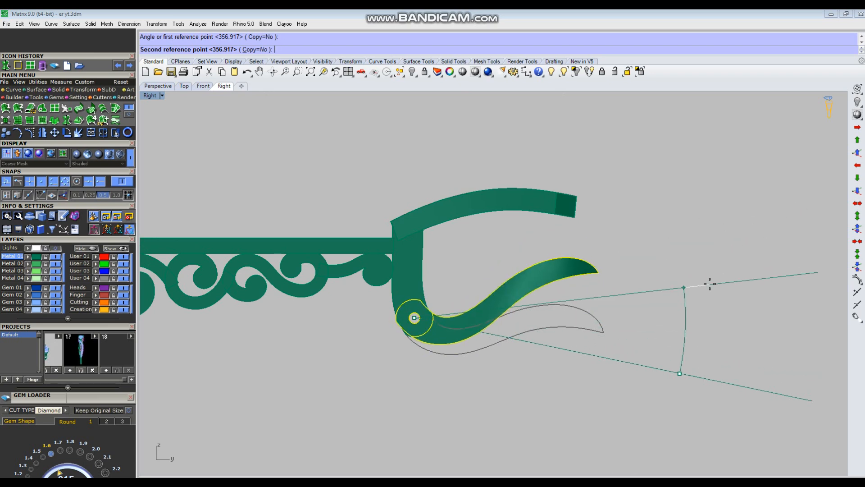
click(680, 286)
key(Escape)
Step: Draw a vertical line from the upper arm's underside down past the lever, and shift it slightly toward the arm's tip
key(l)
scroll(569, 233, up, 4)
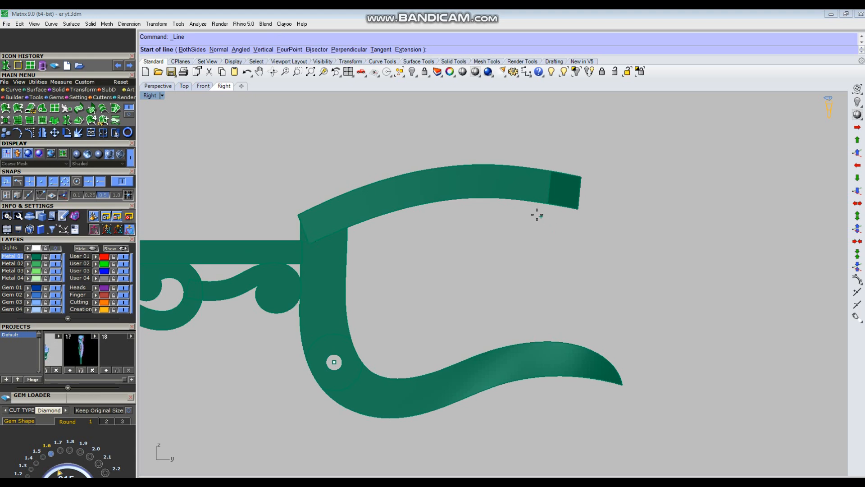
click(530, 206)
scroll(529, 225, down, 1)
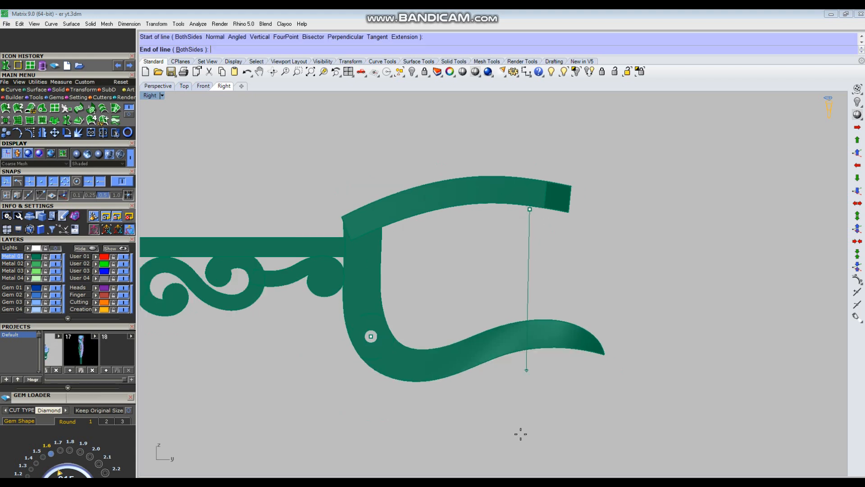
click(549, 443)
drag(557, 323, 572, 321)
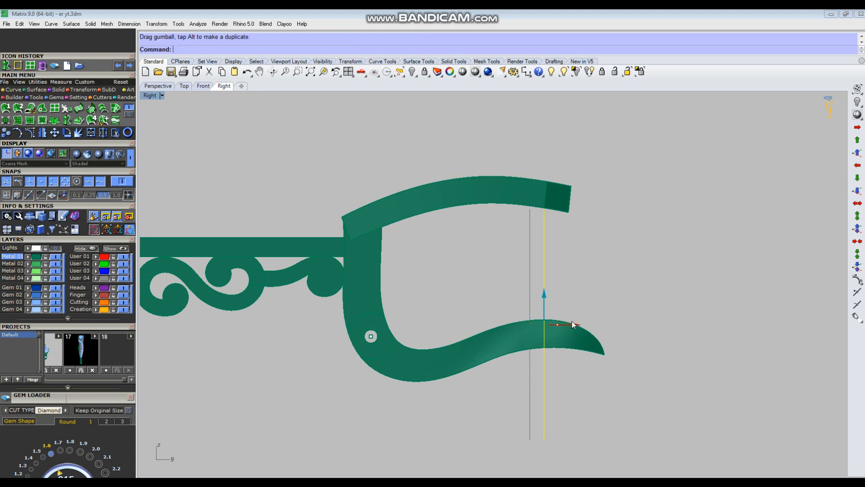
Step: Pipe the vertical line into a solid post with a radius of 0.700 and flat caps
text(p)
key(Return)
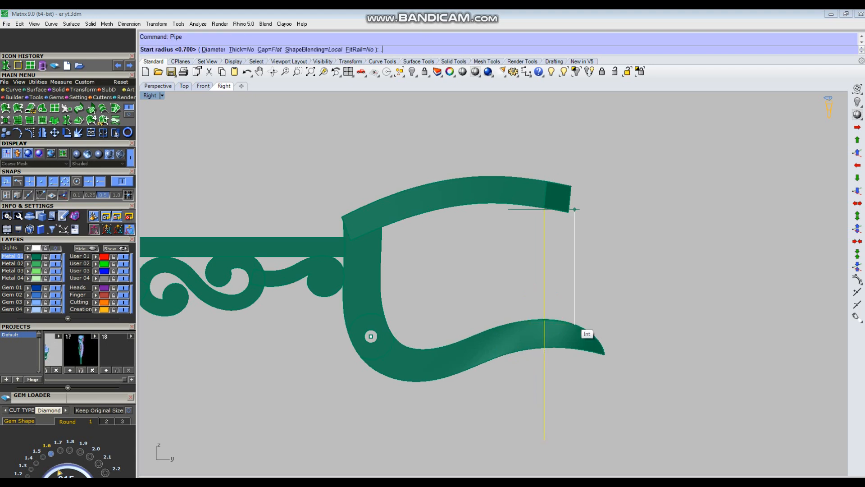
key(Return)
key(Return)
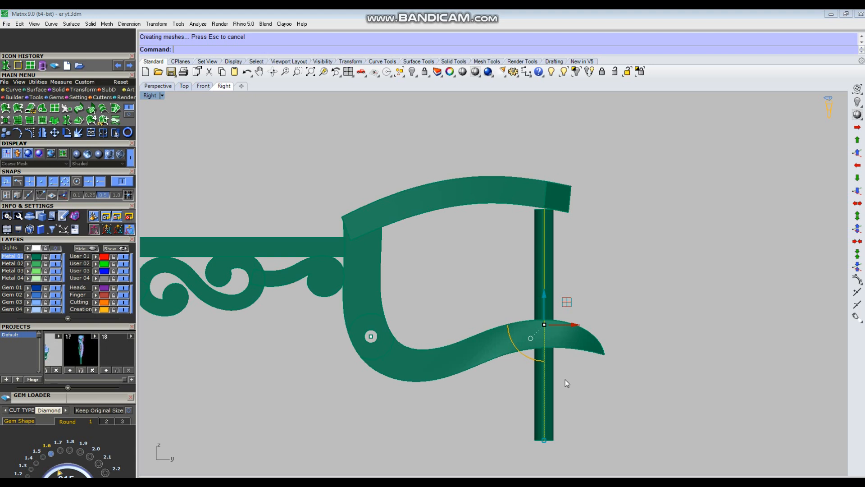
key(ctrl+z)
key(Return)
key(Return)
key(Return)
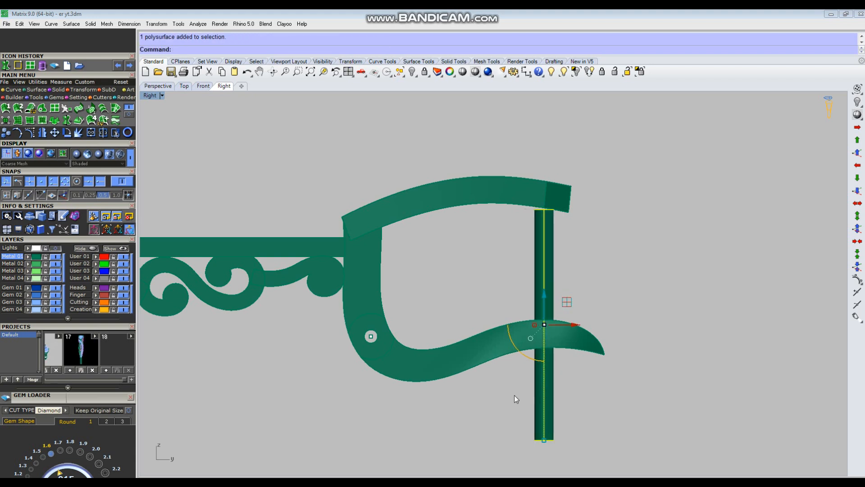
Step: Group the post with its centre line and raise it so its upper end sinks into the upper arm
key(BackSpace)
key(ctrl+g)
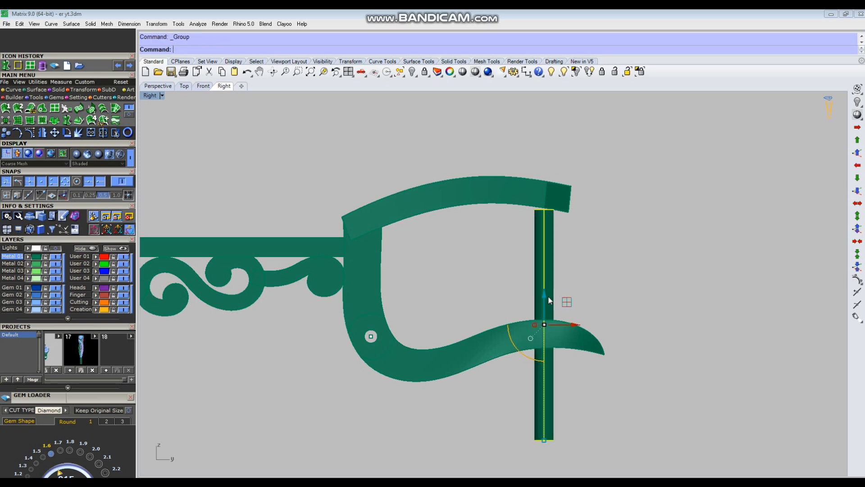
drag(546, 292, 547, 281)
key(ctrl+F4)
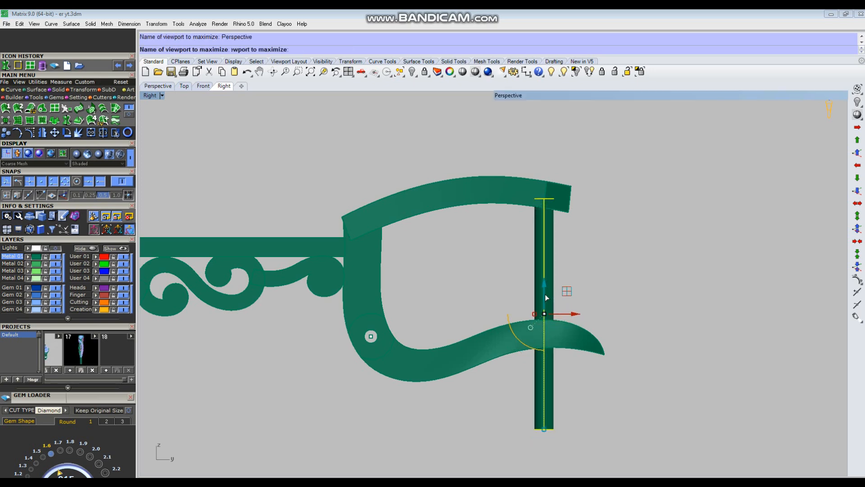
click(563, 277)
right_drag(563, 276, 566, 317)
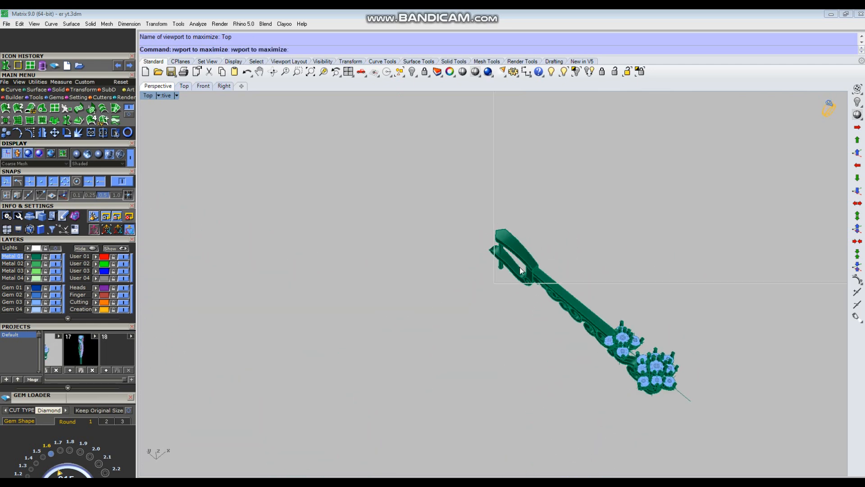
Step: Shade the top view and copy the complete earring sideways to make the second one of the pair
click(475, 71)
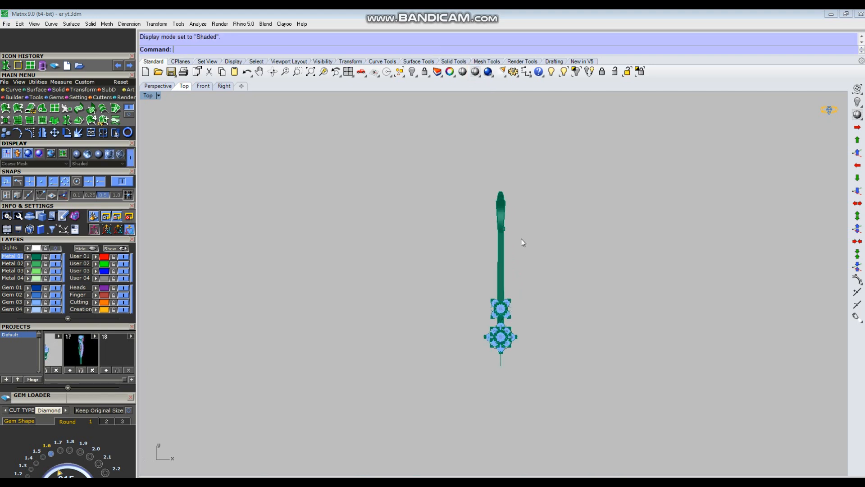
key(ctrl+a)
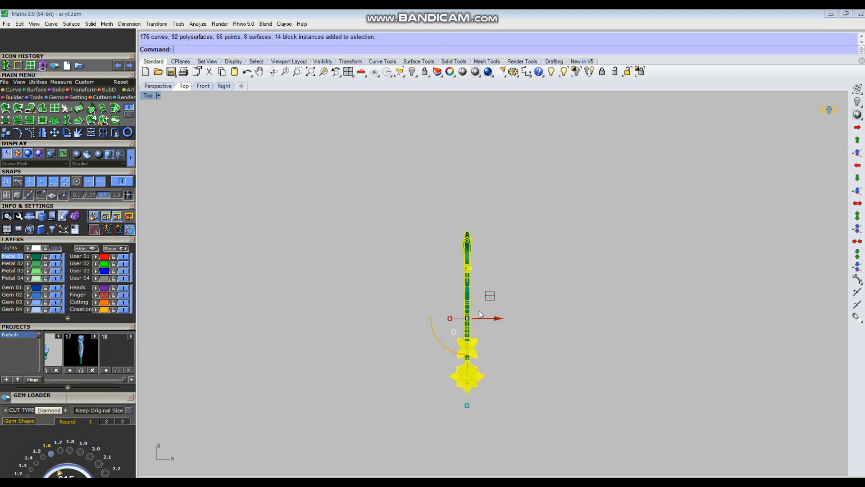
key(alt)
drag(498, 323, 538, 319)
key(Escape)
scroll(554, 302, down, 2)
Step: Examine the pair of earrings in the perspective view from the side and from above
key(ctrl+F4)
right_drag(569, 293, 734, 320)
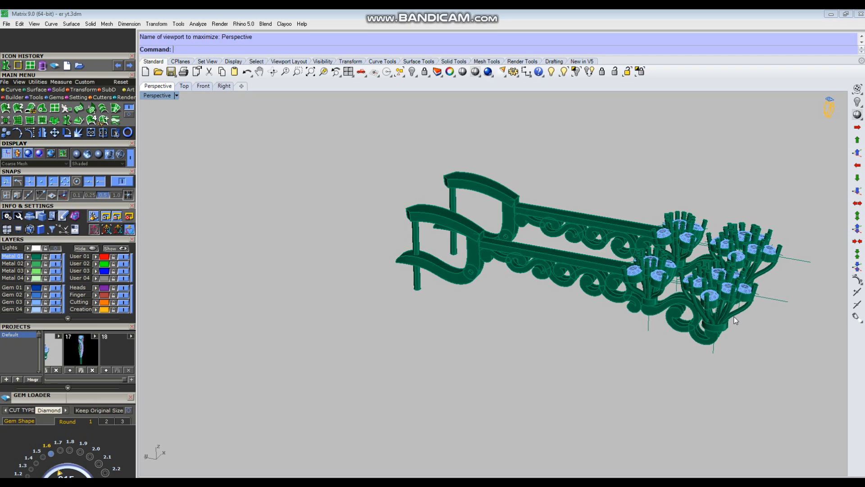
right_drag(588, 298, 562, 262)
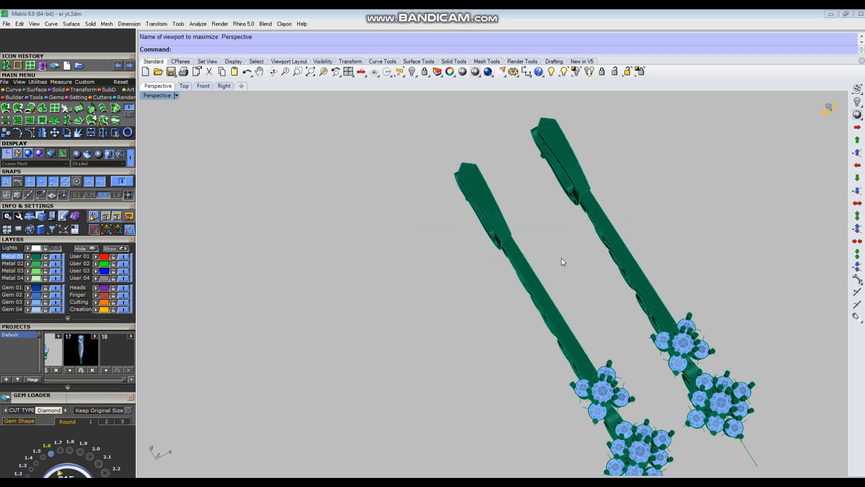
right_drag(593, 307, 436, 304)
right_drag(455, 353, 494, 233)
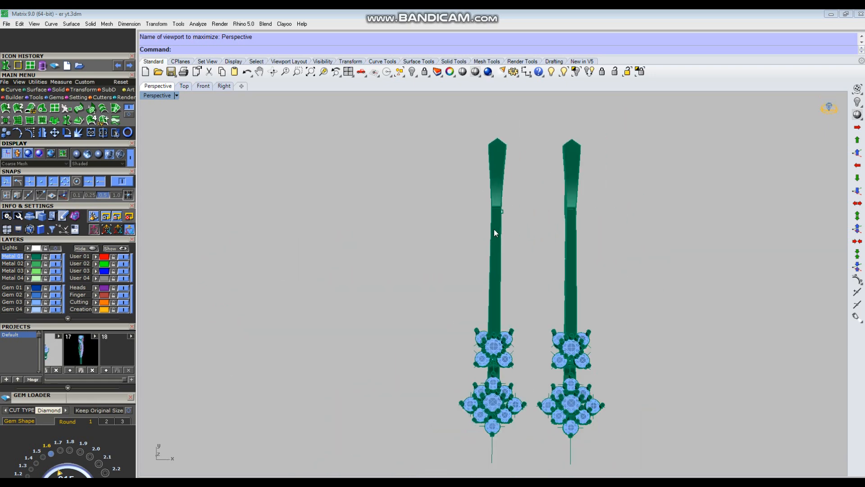